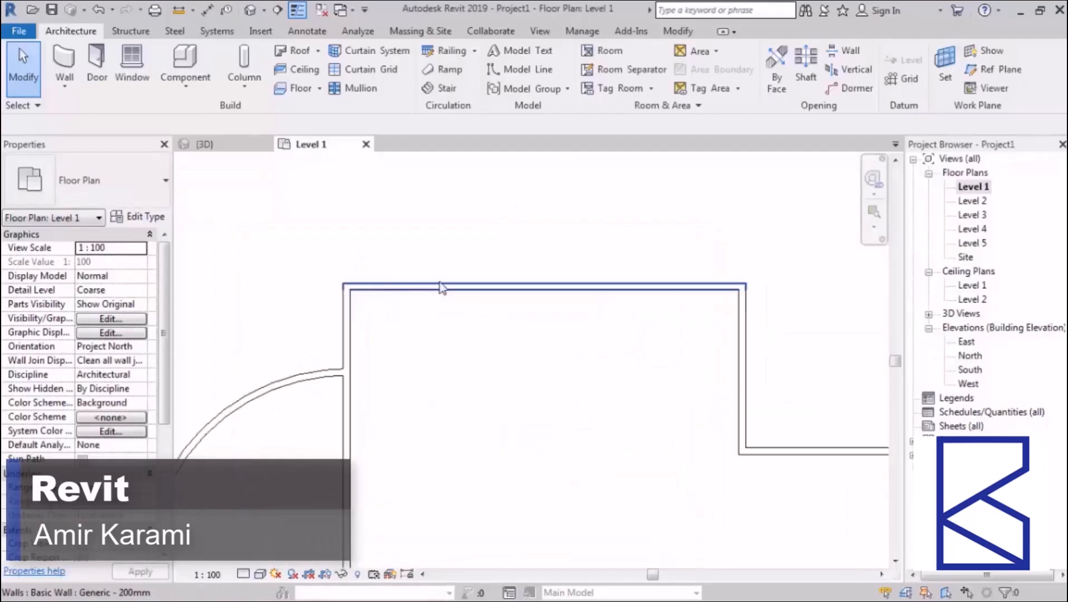
- Place an M_Single-Flush 0915 x 2134mm door in the upper wall, about 1600 mm from its left corner, with the hinge flipped to the right
{"action": "scroll", "coordinate": [415, 301], "scroll_direction": "up", "scroll_amount": 2}
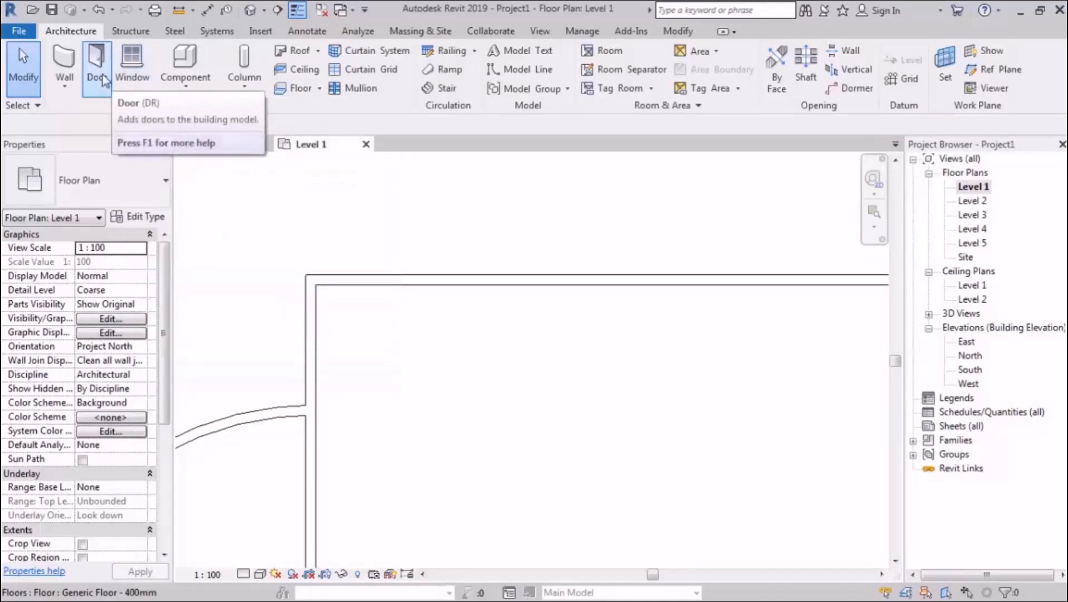
{"action": "left_click", "coordinate": [103, 81]}
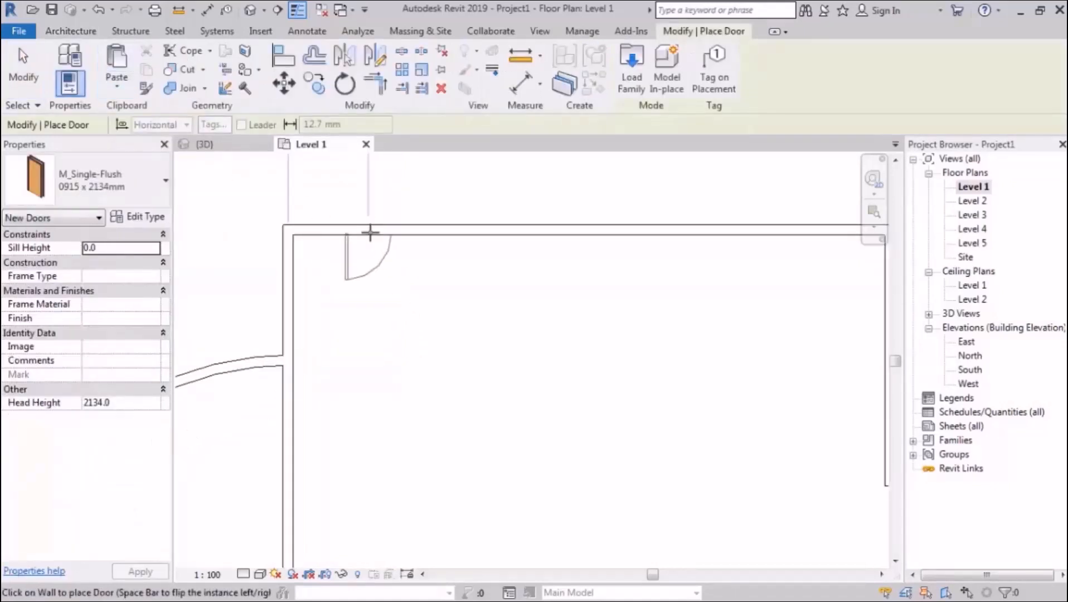
{"action": "middle_click_drag", "start_coordinate": [370, 233], "coordinate": [408, 381]}
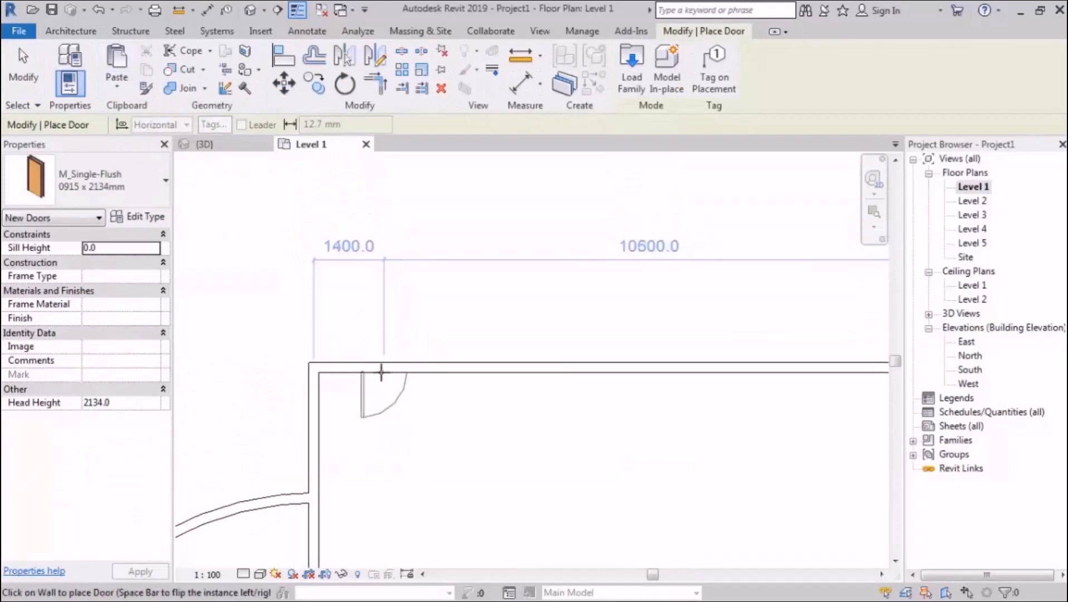
{"action": "scroll", "coordinate": [379, 372], "scroll_direction": "up", "scroll_amount": 3}
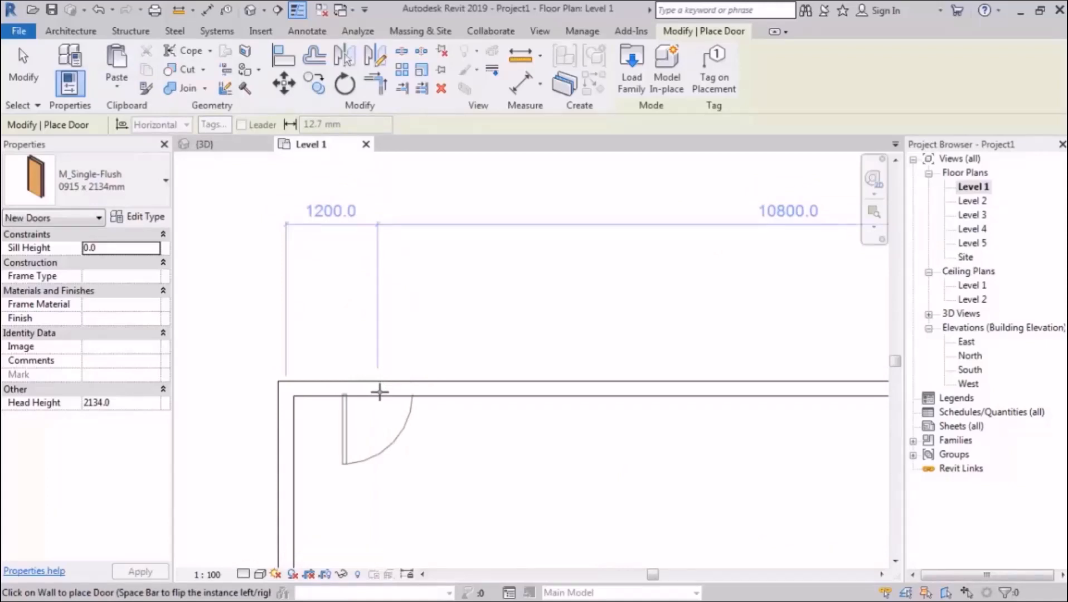
{"action": "key", "text": "space"}
{"action": "key", "text": "space"}
{"action": "key", "text": "space"}
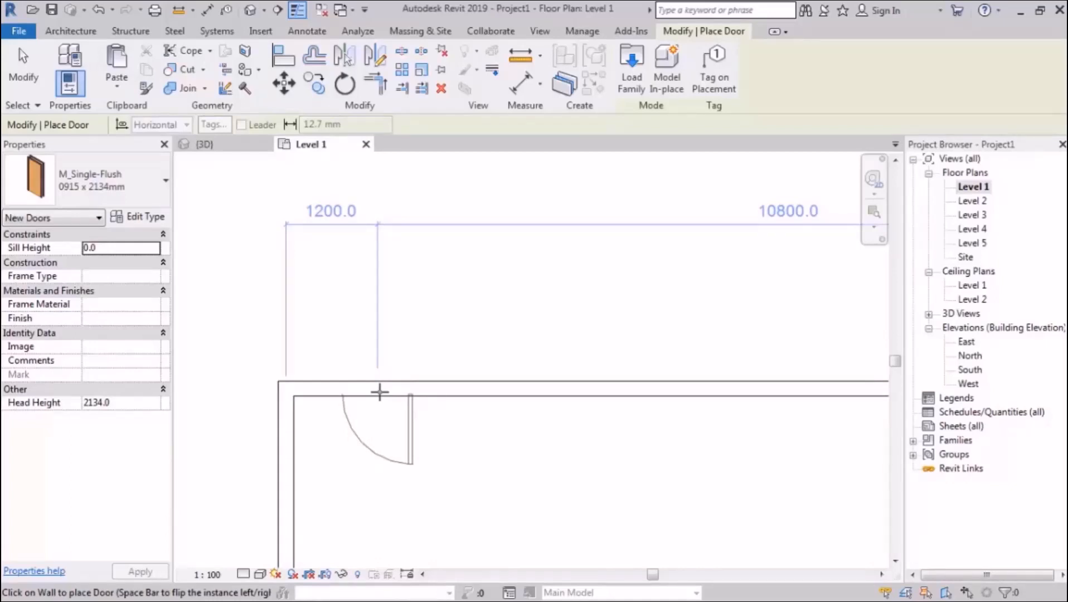
{"action": "scroll", "coordinate": [380, 392], "scroll_direction": "down", "scroll_amount": 1}
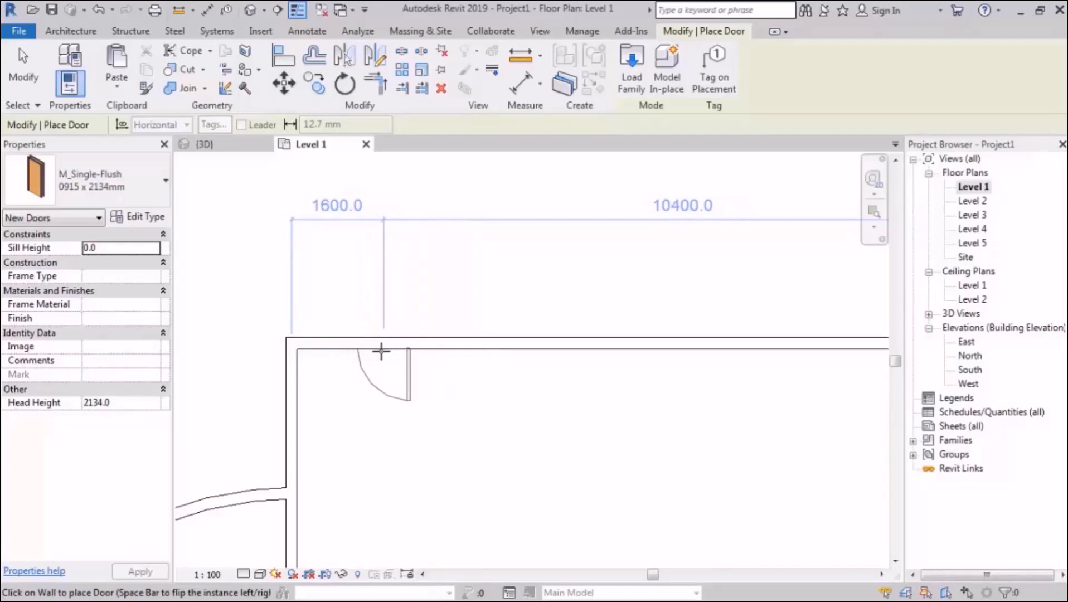
{"action": "left_click", "coordinate": [381, 350]}
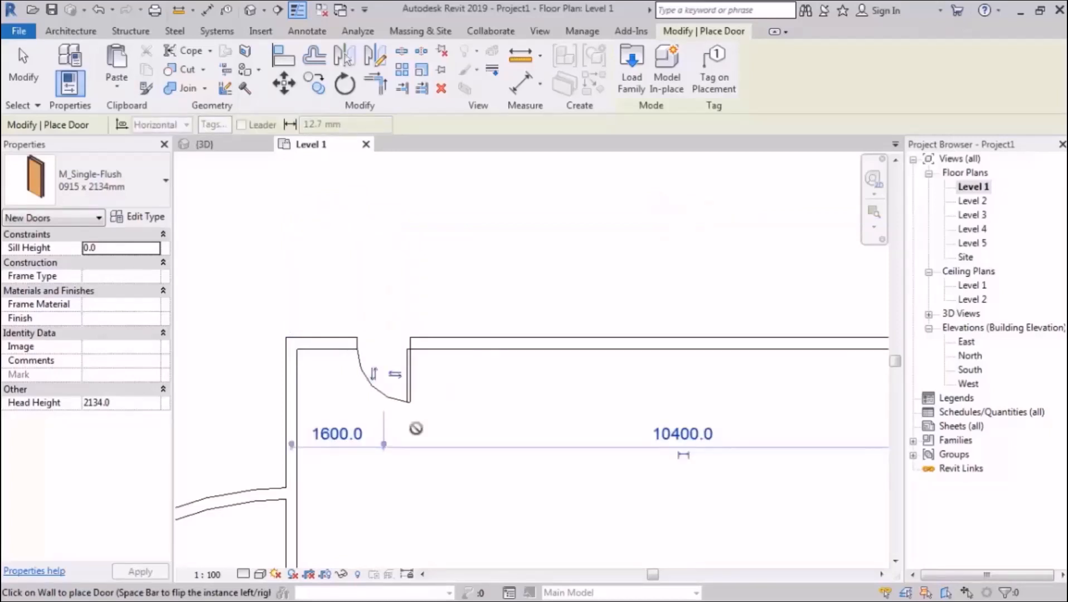
- Set the distance between the door and the left wall's centerline to 2000 mm
{"action": "left_click", "coordinate": [346, 439]}
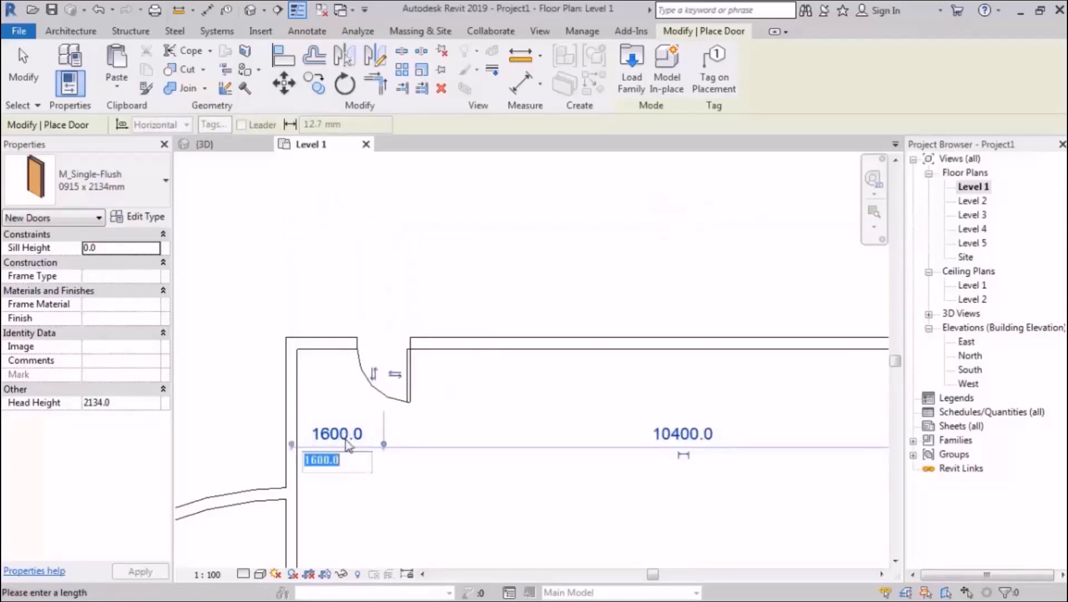
{"action": "type", "text": "2000"}
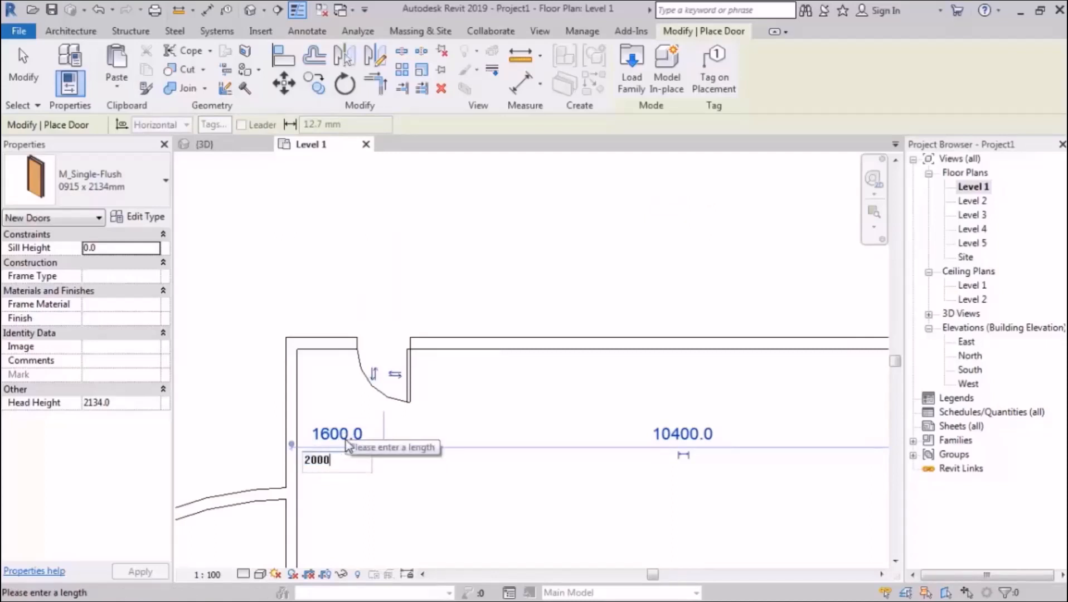
{"action": "key", "text": "Return"}
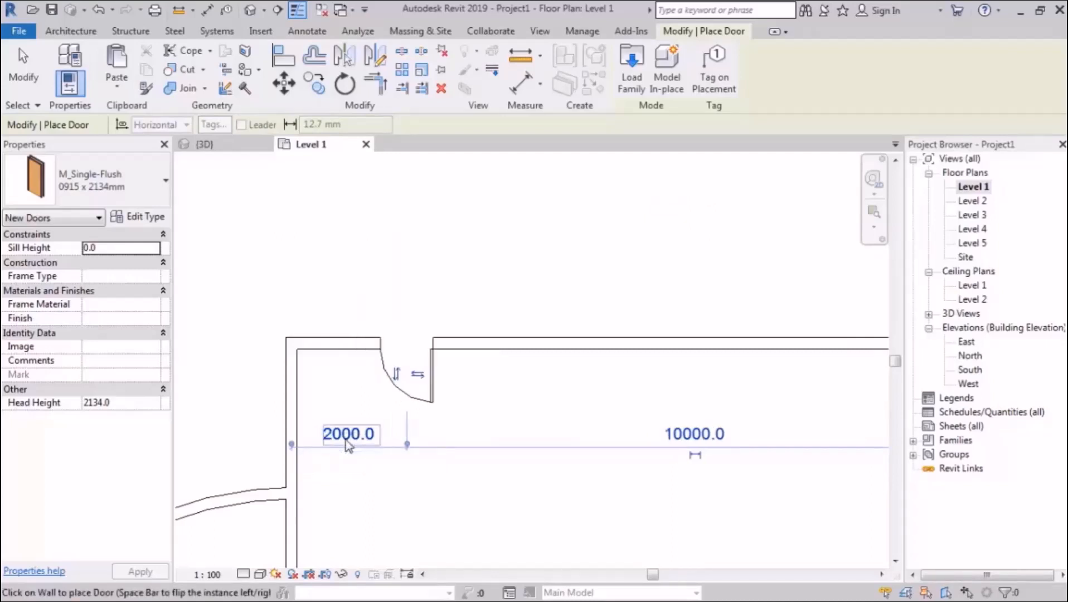
{"action": "scroll", "coordinate": [343, 468], "scroll_direction": "up", "scroll_amount": 3}
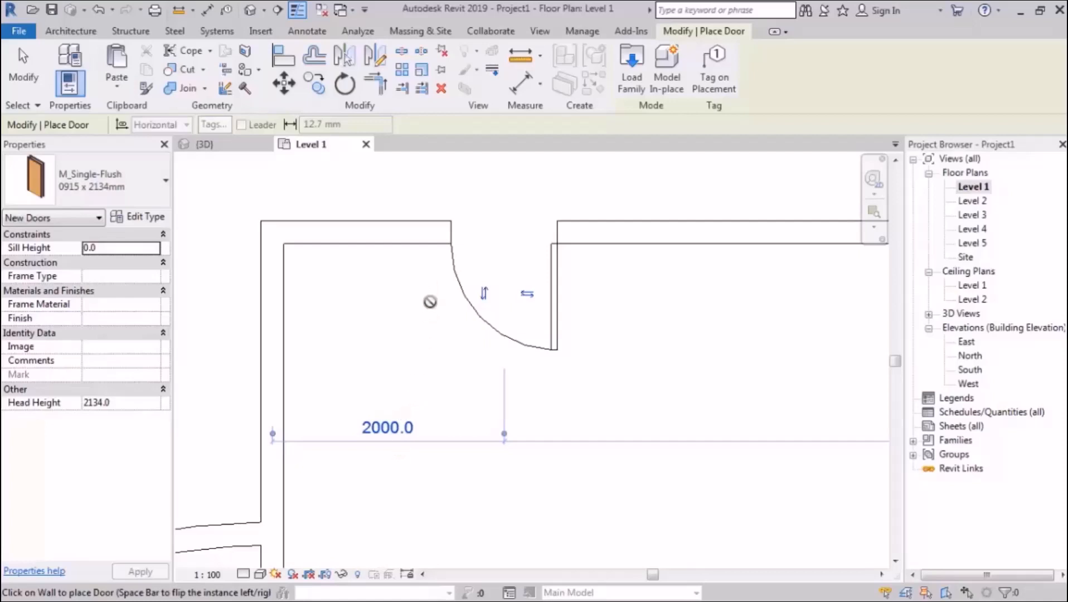
{"action": "middle_click_drag", "start_coordinate": [386, 287], "coordinate": [402, 306]}
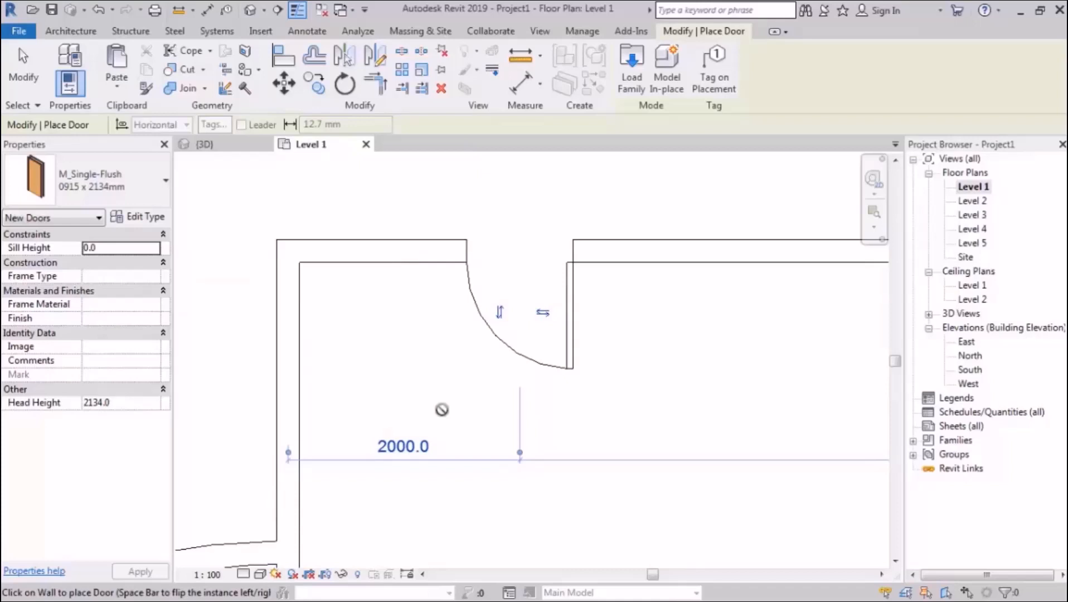
- Set temporary dimensions to measure from faces for walls and from openings for doors and windows
{"action": "left_click", "coordinate": [582, 31]}
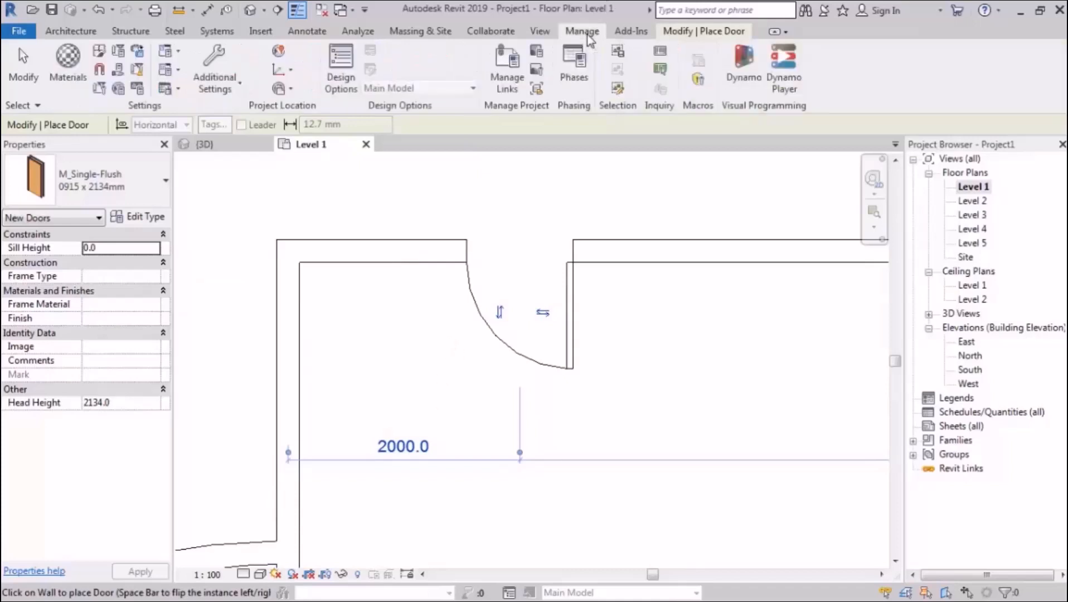
{"action": "left_click", "coordinate": [222, 87]}
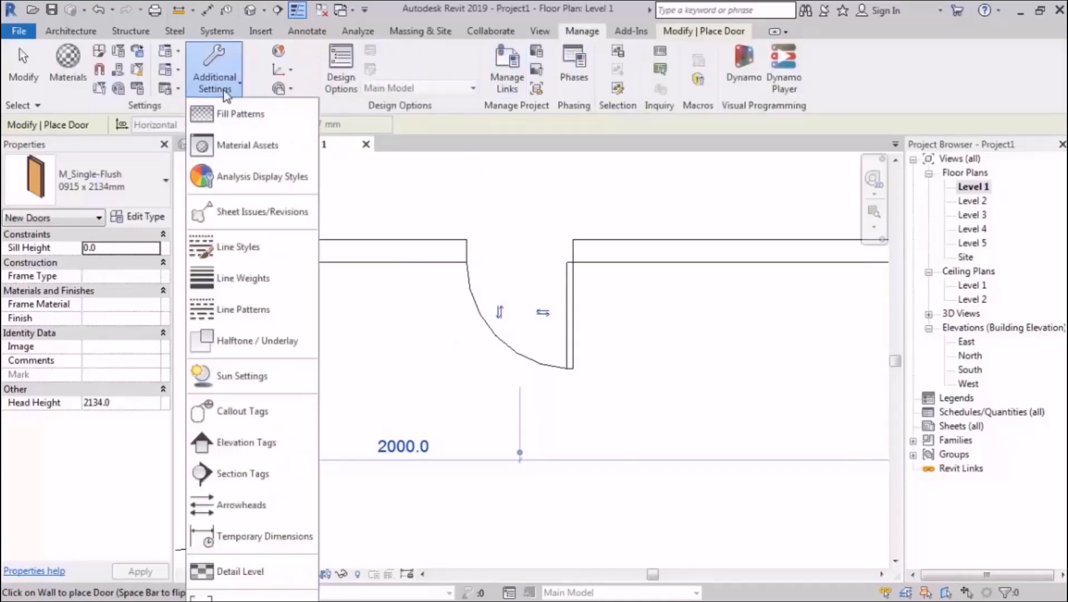
{"action": "left_click", "coordinate": [290, 548]}
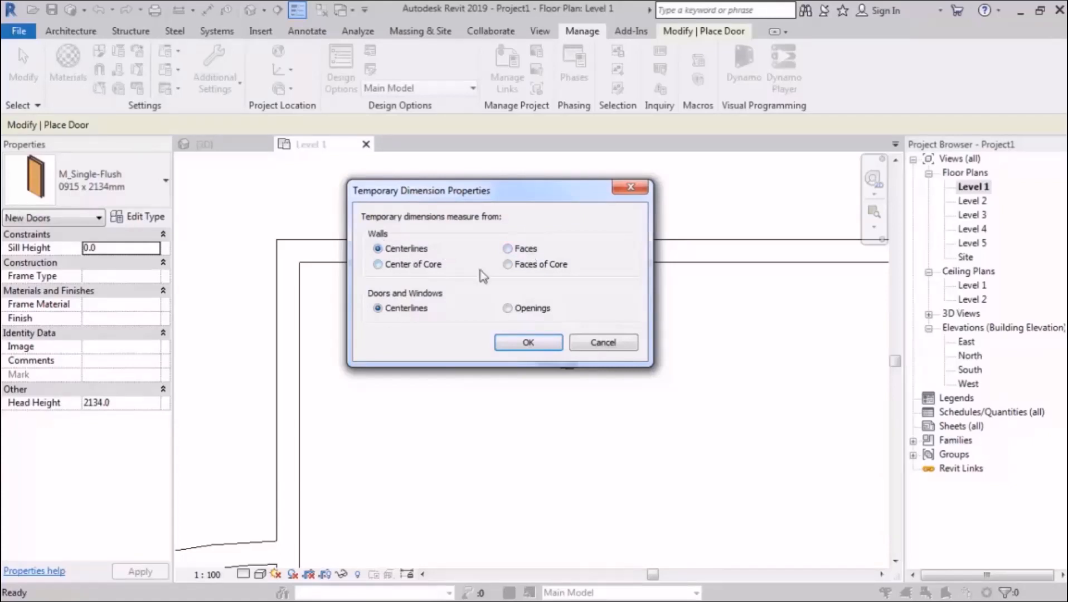
{"action": "left_click", "coordinate": [530, 255]}
{"action": "left_click", "coordinate": [521, 310]}
{"action": "left_click", "coordinate": [533, 344]}
- Delete the single-flush door from the upper wall
{"action": "middle_click_drag", "start_coordinate": [529, 355], "coordinate": [508, 366]}
{"action": "left_click", "coordinate": [503, 356]}
{"action": "key", "text": "Escape"}
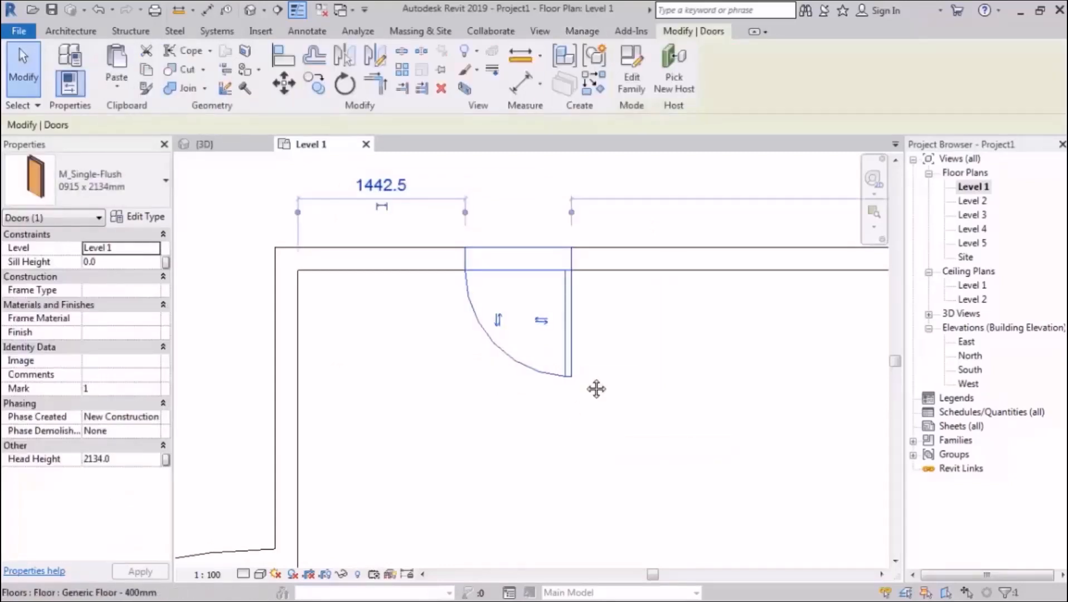
{"action": "middle_click_drag", "start_coordinate": [597, 390], "coordinate": [596, 395]}
{"action": "key", "text": "Delete"}
{"action": "scroll", "coordinate": [518, 352], "scroll_direction": "down", "scroll_amount": 2}
- Place an M_Single-Flush 0915 x 2134mm door in the upper wall and set its opening 500 mm from the left wall's inner face
{"action": "middle_click_drag", "start_coordinate": [519, 357], "coordinate": [450, 364]}
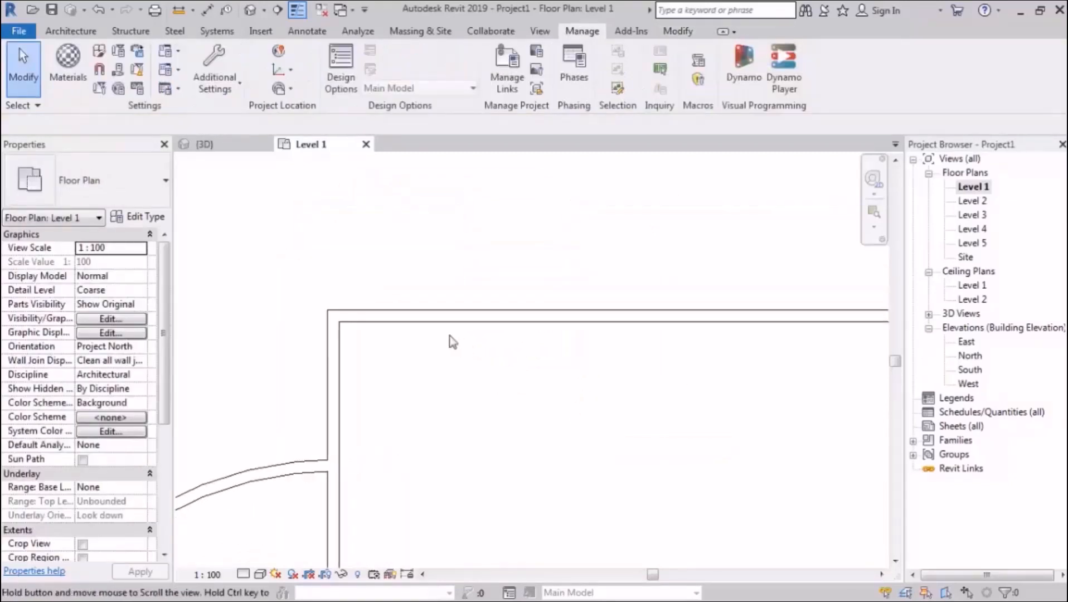
{"action": "left_click", "coordinate": [71, 30]}
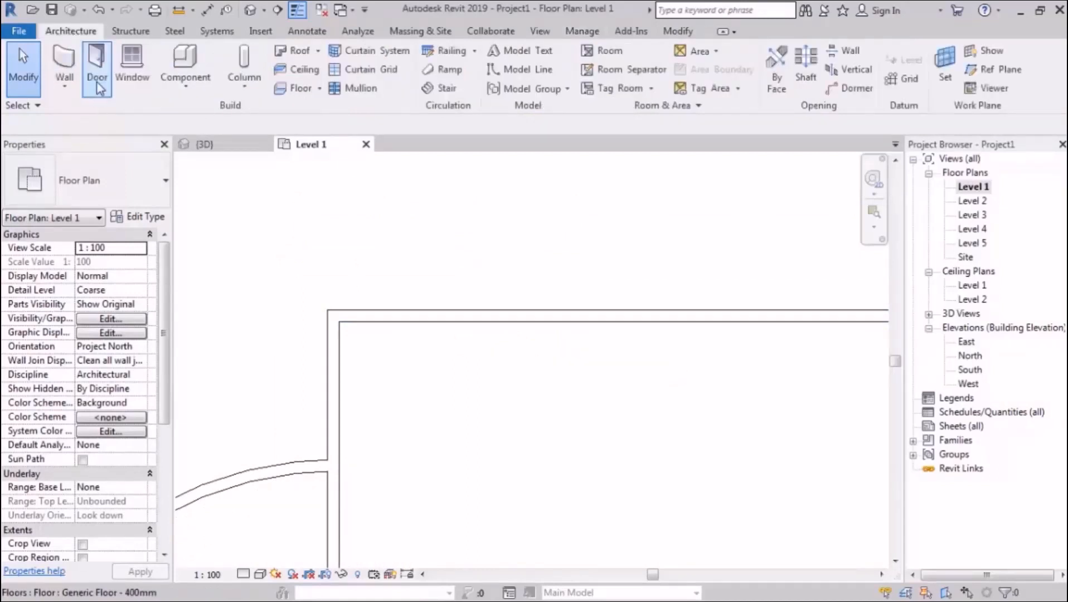
{"action": "left_click", "coordinate": [97, 82]}
{"action": "middle_click_drag", "start_coordinate": [429, 239], "coordinate": [380, 196]}
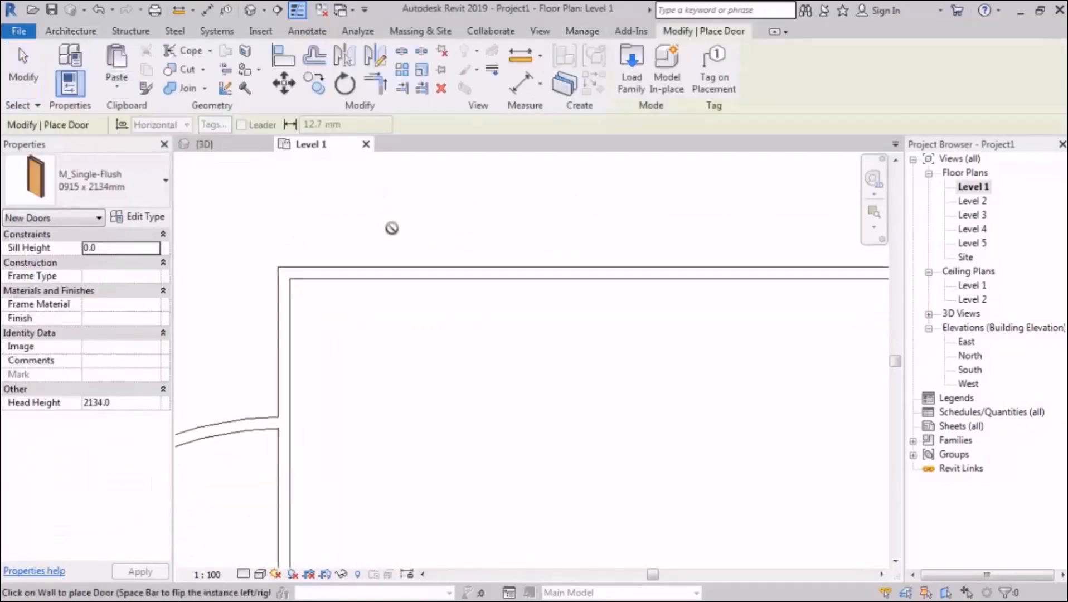
{"action": "middle_click_drag", "start_coordinate": [405, 289], "coordinate": [407, 296]}
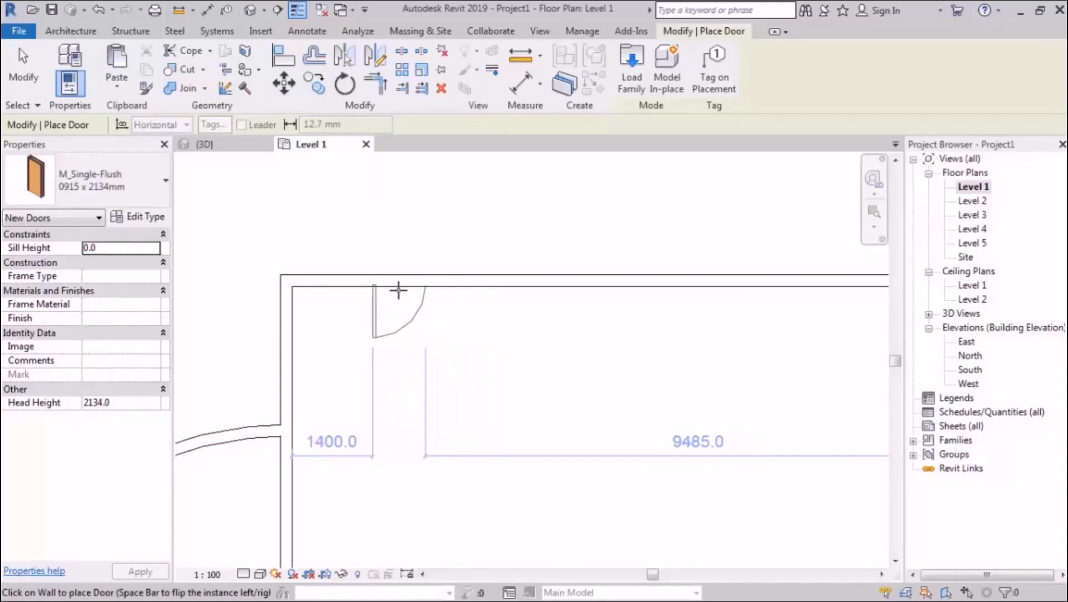
{"action": "left_click", "coordinate": [398, 290]}
{"action": "left_click", "coordinate": [340, 216]}
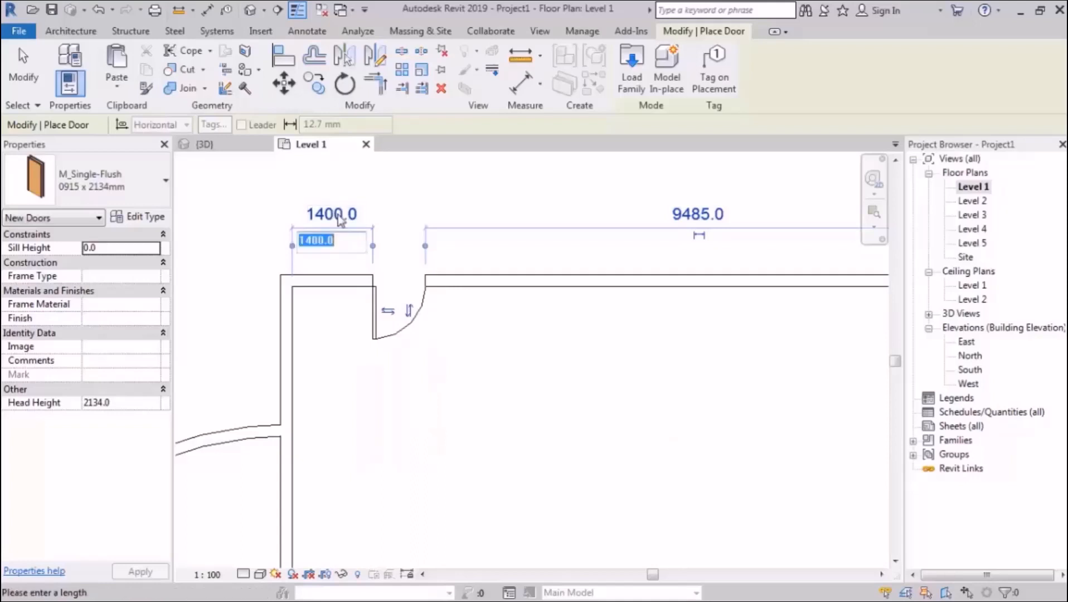
{"action": "type", "text": "500"}
{"action": "key", "text": "Return"}
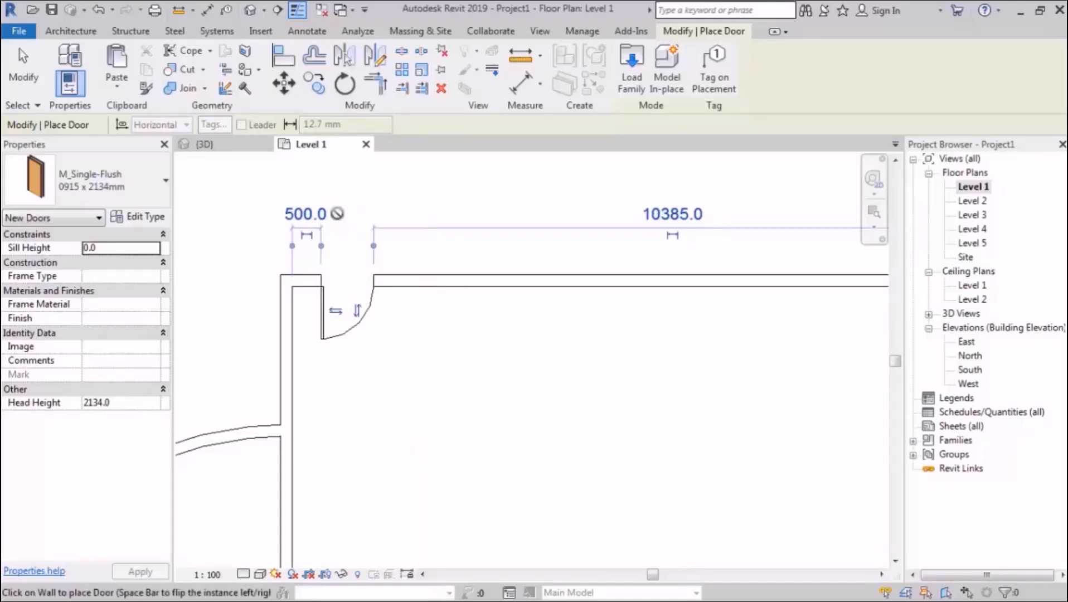
- Place a second single-flush door in the same wall with its opening 1000 mm from the right wall's inner face, and end door placement
{"action": "scroll", "coordinate": [338, 214], "scroll_direction": "down", "scroll_amount": 3}
{"action": "middle_click_drag", "start_coordinate": [529, 313], "coordinate": [502, 327]}
{"action": "scroll", "coordinate": [444, 269], "scroll_direction": "up", "scroll_amount": 3}
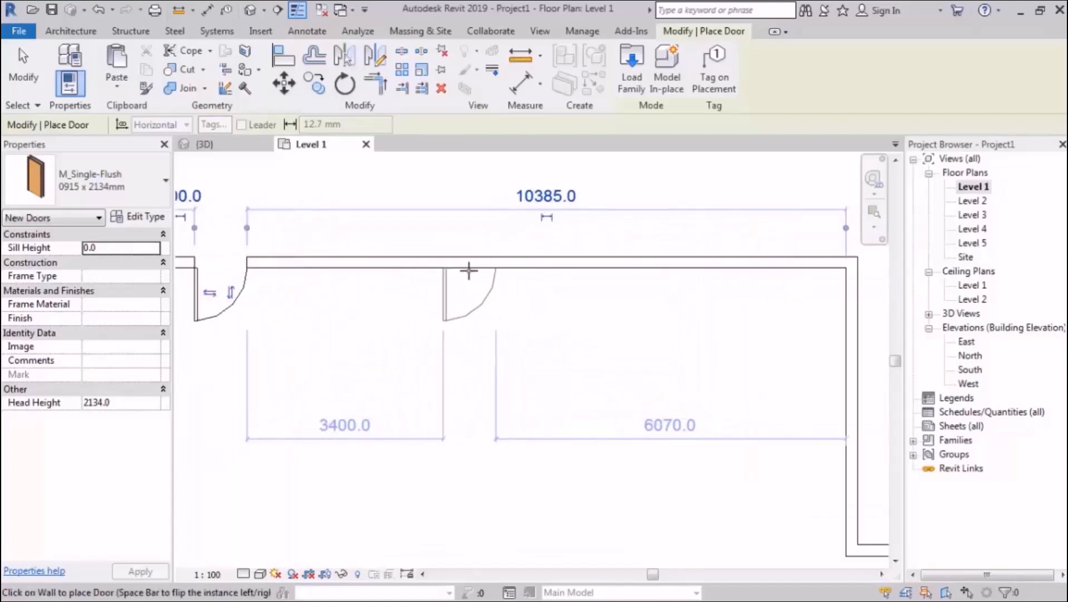
{"action": "middle_click_drag", "start_coordinate": [468, 271], "coordinate": [479, 330]}
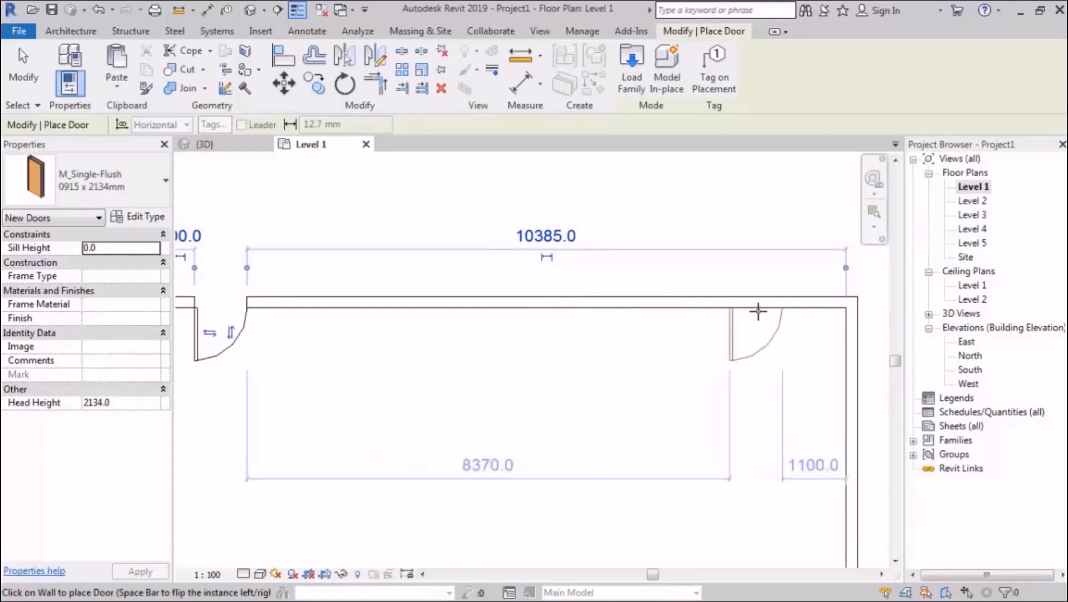
{"action": "middle_click_drag", "start_coordinate": [756, 310], "coordinate": [745, 312]}
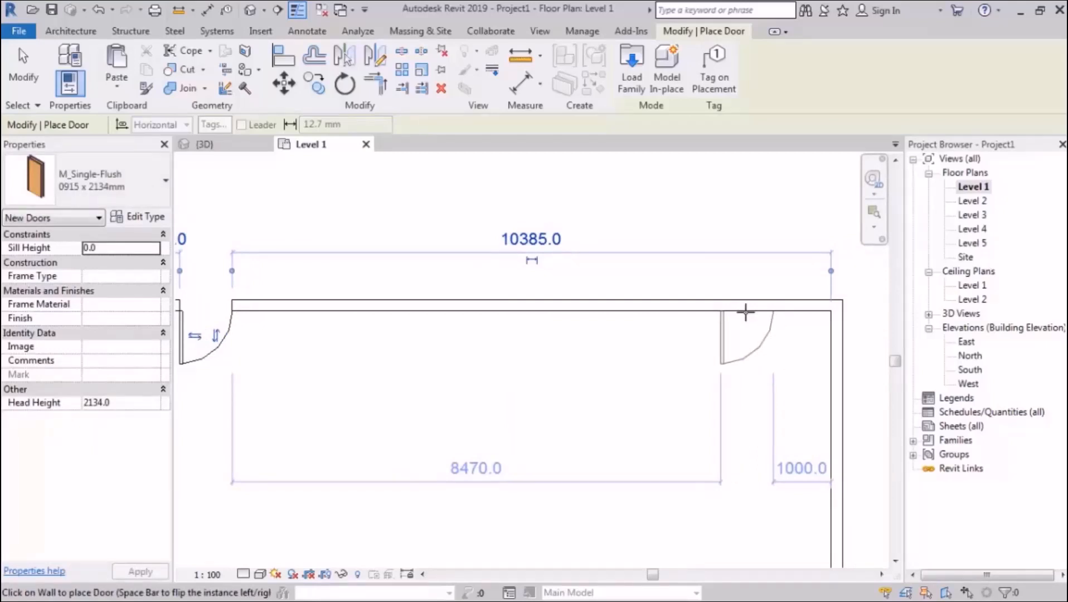
{"action": "left_click", "coordinate": [746, 312]}
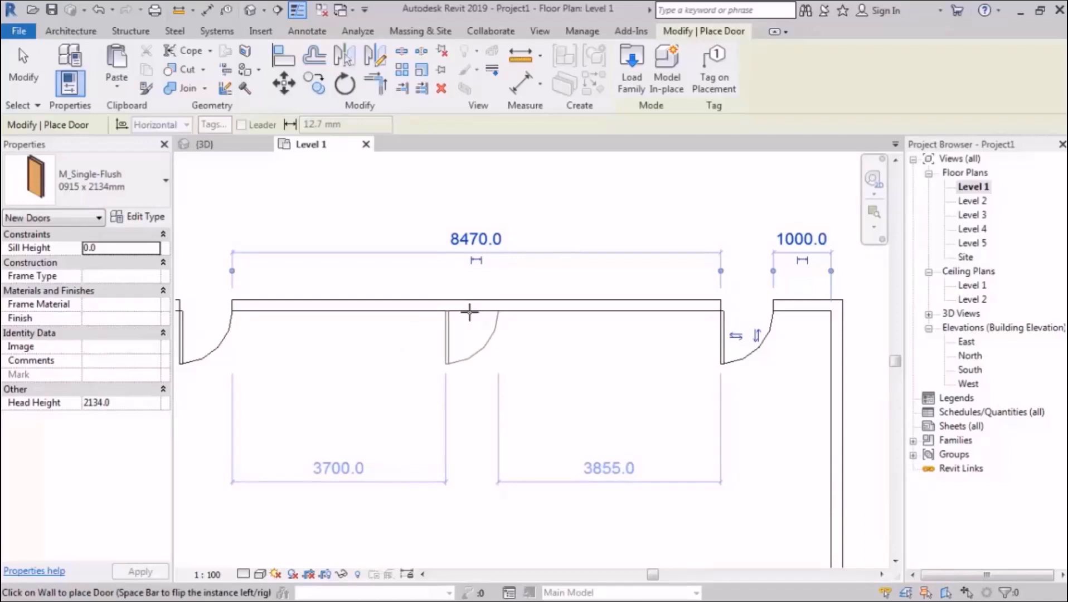
{"action": "key", "text": "Escape"}
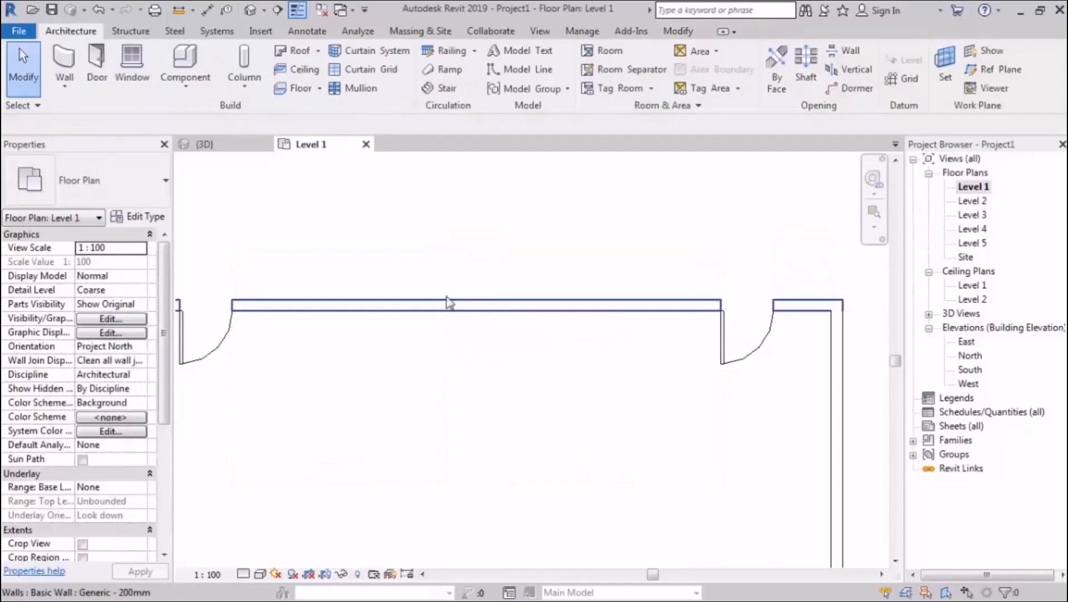
- Place an M_Fixed 0406 x 0610mm window on the wall's interior side, about 1360 mm to the right of the left door
{"action": "left_click", "coordinate": [134, 85]}
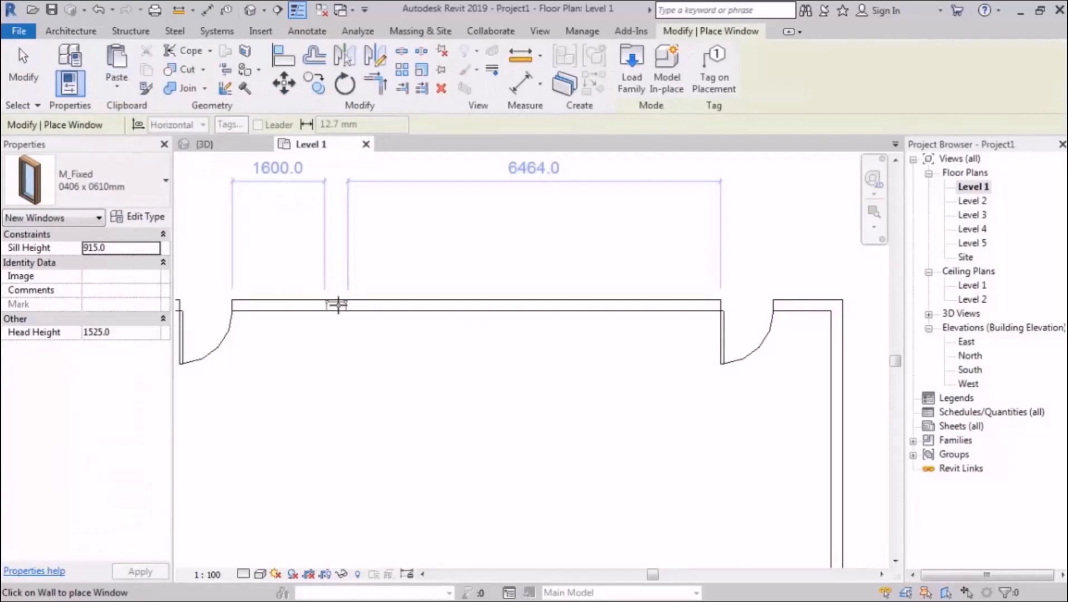
{"action": "middle_click_drag", "start_coordinate": [350, 317], "coordinate": [409, 360]}
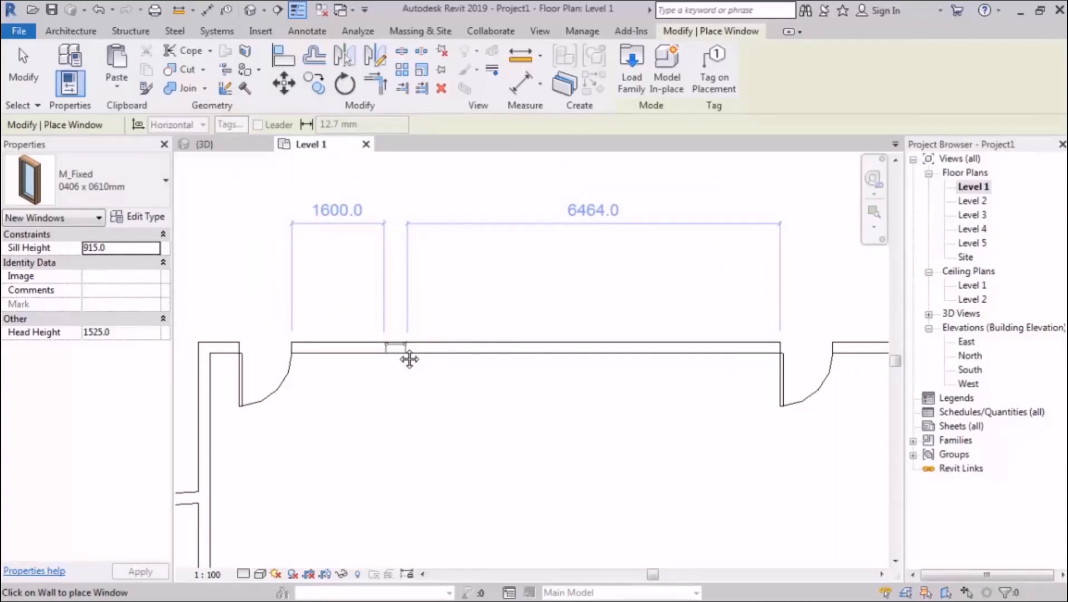
{"action": "scroll", "coordinate": [398, 348], "scroll_direction": "up", "scroll_amount": 5}
{"action": "middle_click_drag", "start_coordinate": [405, 359], "coordinate": [526, 361]}
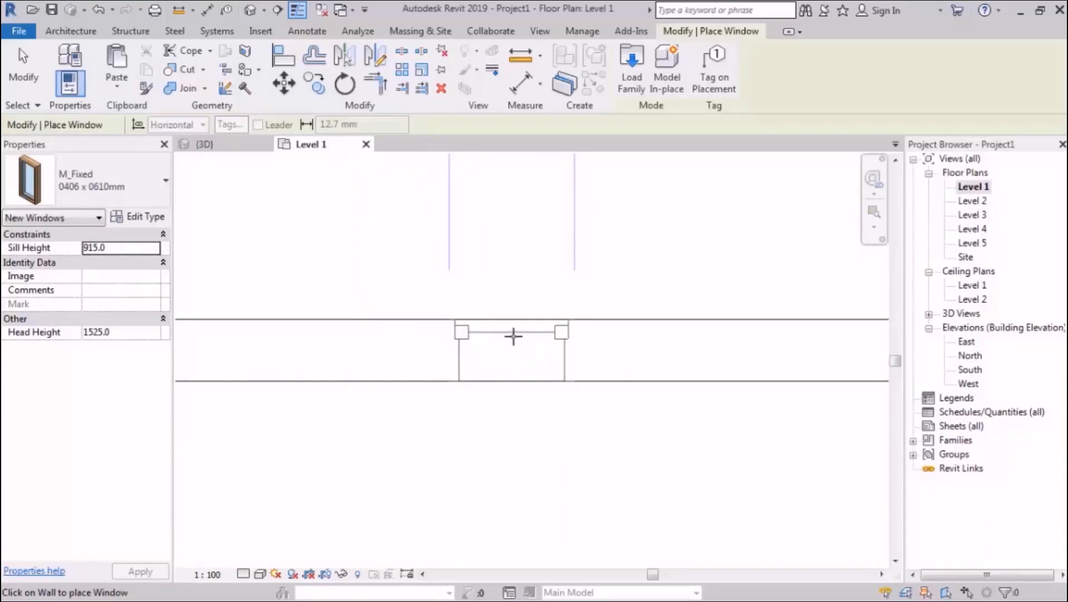
{"action": "key", "text": "space"}
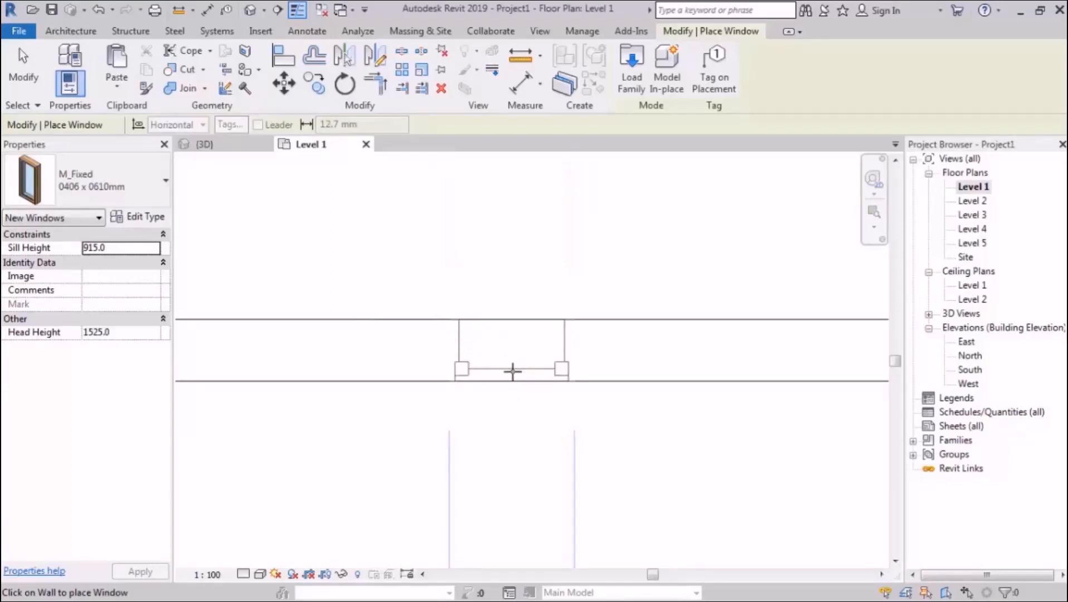
{"action": "left_click", "coordinate": [429, 369]}
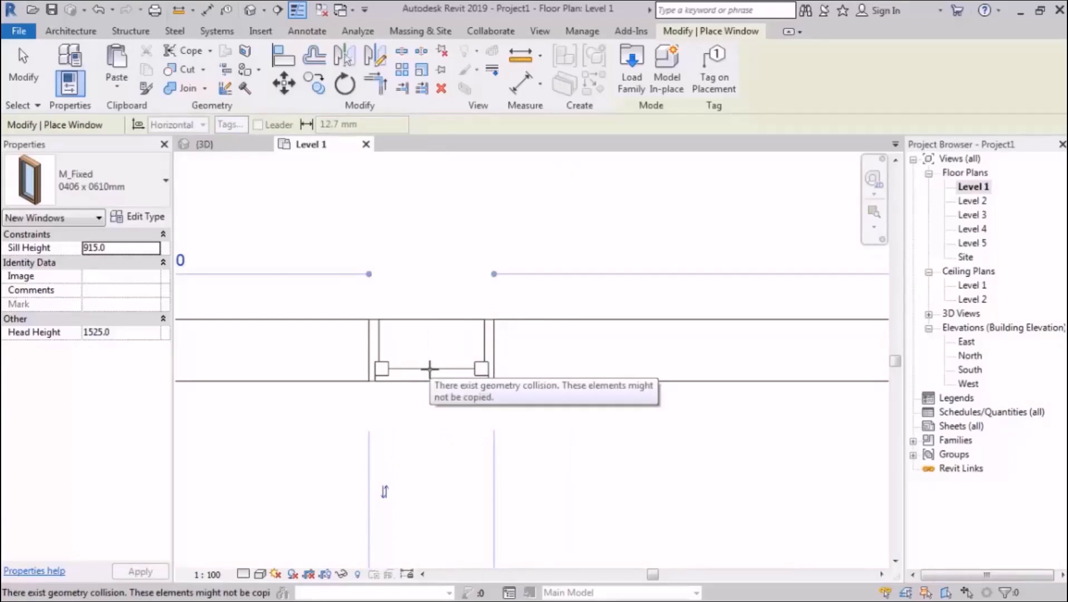
- Place two more fixed windows to the right in the same wall, spaced about 2000 mm and 1820 mm apart, facing outward and inward respectively
{"action": "scroll", "coordinate": [429, 369], "scroll_direction": "down", "scroll_amount": 3}
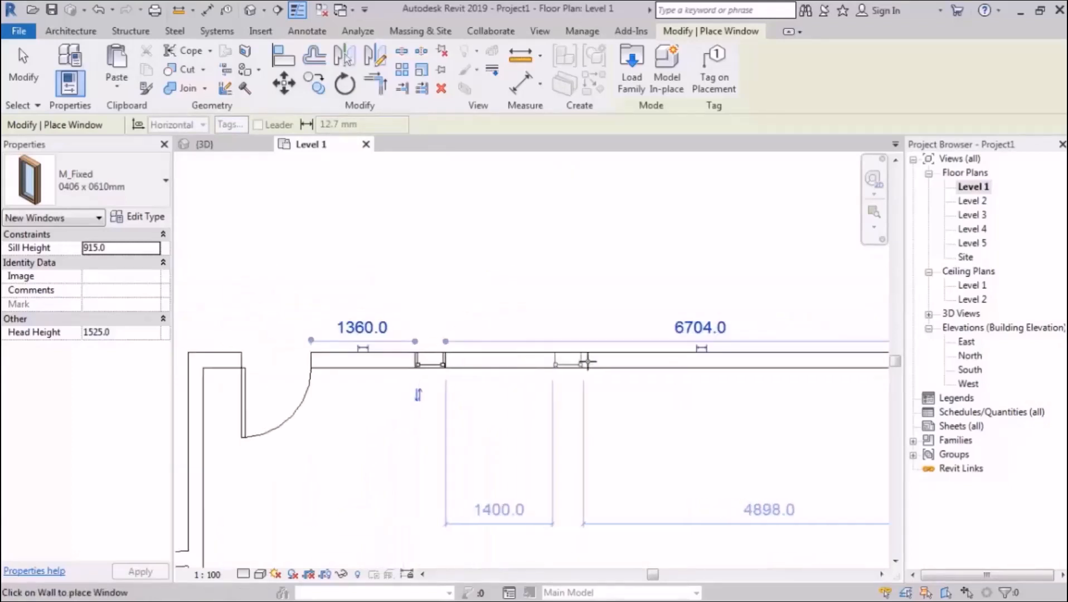
{"action": "left_click", "coordinate": [614, 359]}
{"action": "middle_click_drag", "start_coordinate": [712, 399], "coordinate": [495, 400]}
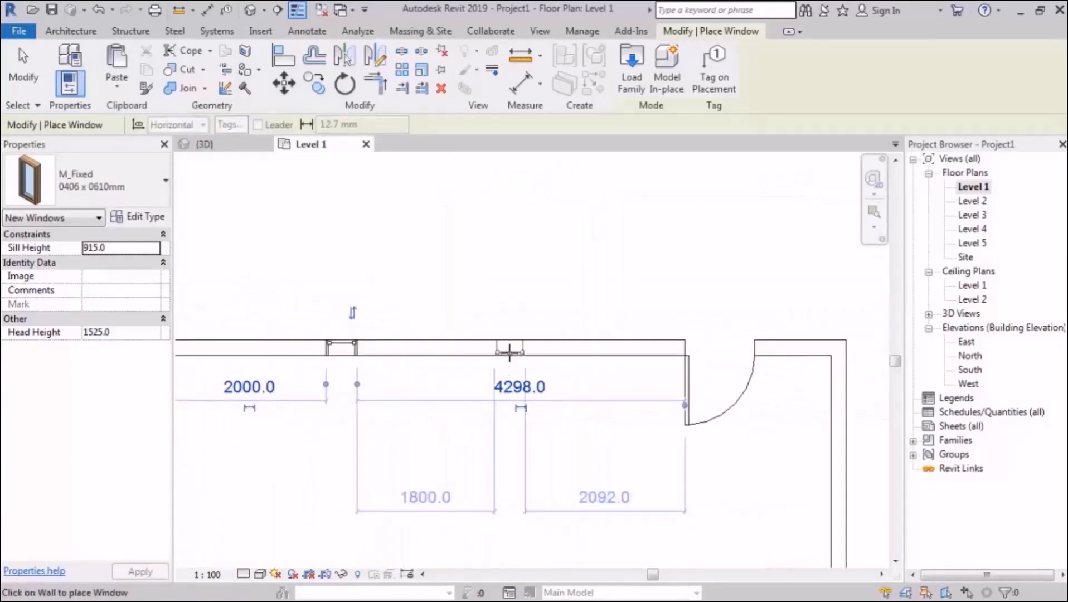
{"action": "scroll", "coordinate": [504, 351], "scroll_direction": "up", "scroll_amount": 3}
{"action": "left_click", "coordinate": [510, 366]}
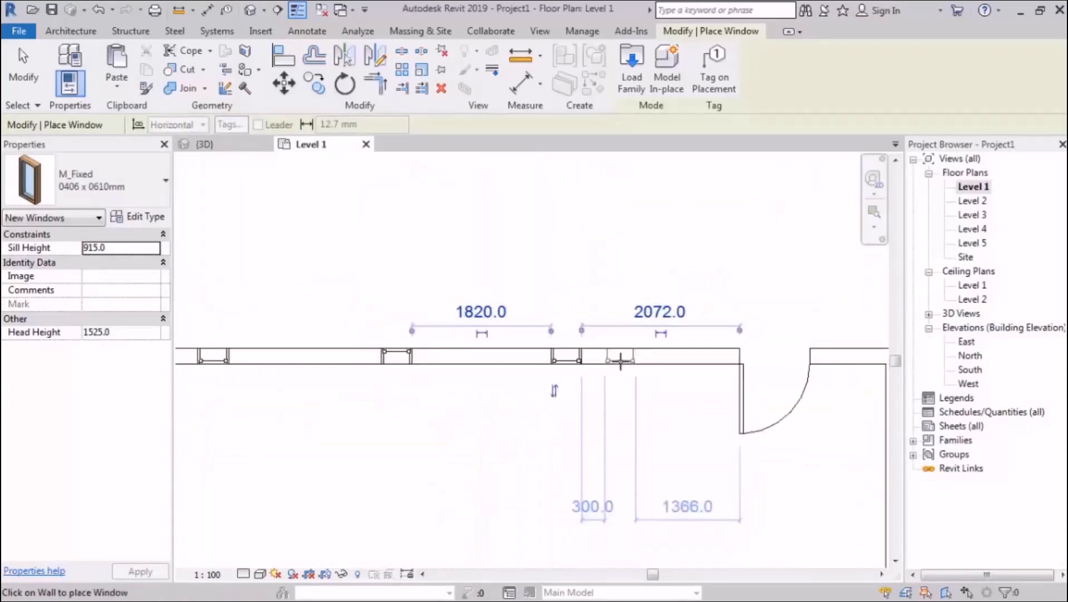
- Show the upper wall's doors and windows up close in the default 3D view and end window placement
{"action": "scroll", "coordinate": [585, 401], "scroll_direction": "down", "scroll_amount": 4}
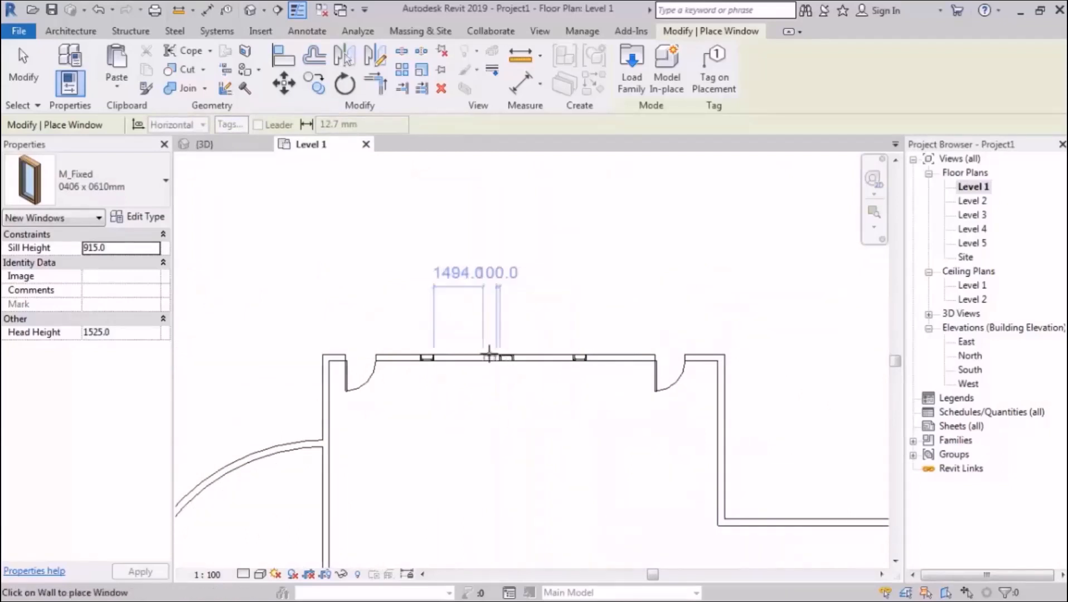
{"action": "left_click", "coordinate": [250, 11]}
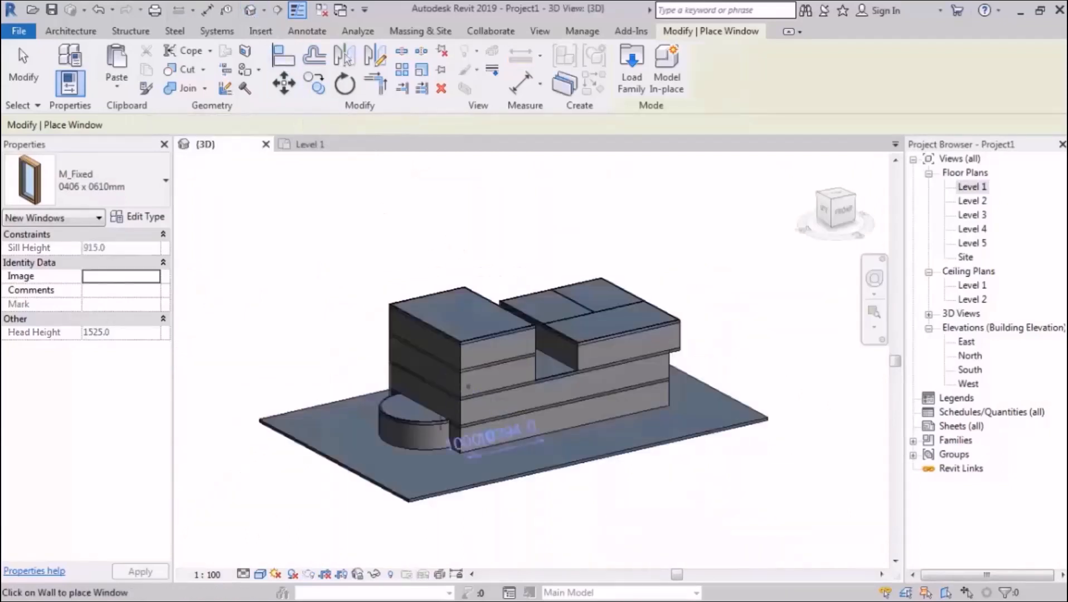
{"action": "middle_click_drag", "start_coordinate": [702, 462], "coordinate": [794, 422], "text": "shift"}
{"action": "scroll", "coordinate": [653, 441], "scroll_direction": "up", "scroll_amount": 10}
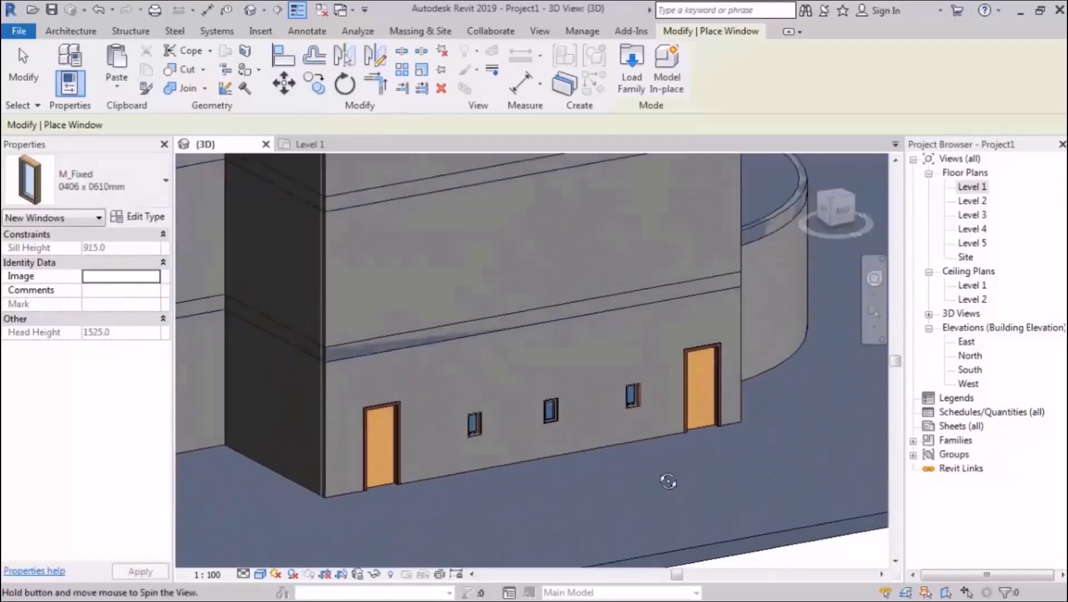
{"action": "key", "text": "Escape"}
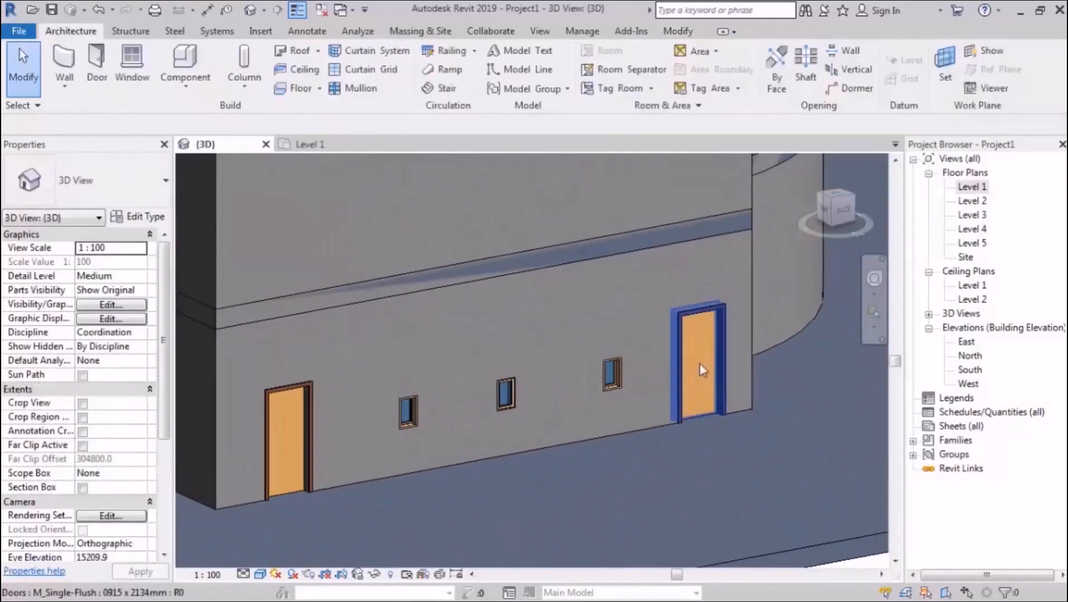
- Set the sill height of the fixed window nearest the door by the curved wall to 1200 mm
{"action": "left_click", "coordinate": [616, 369]}
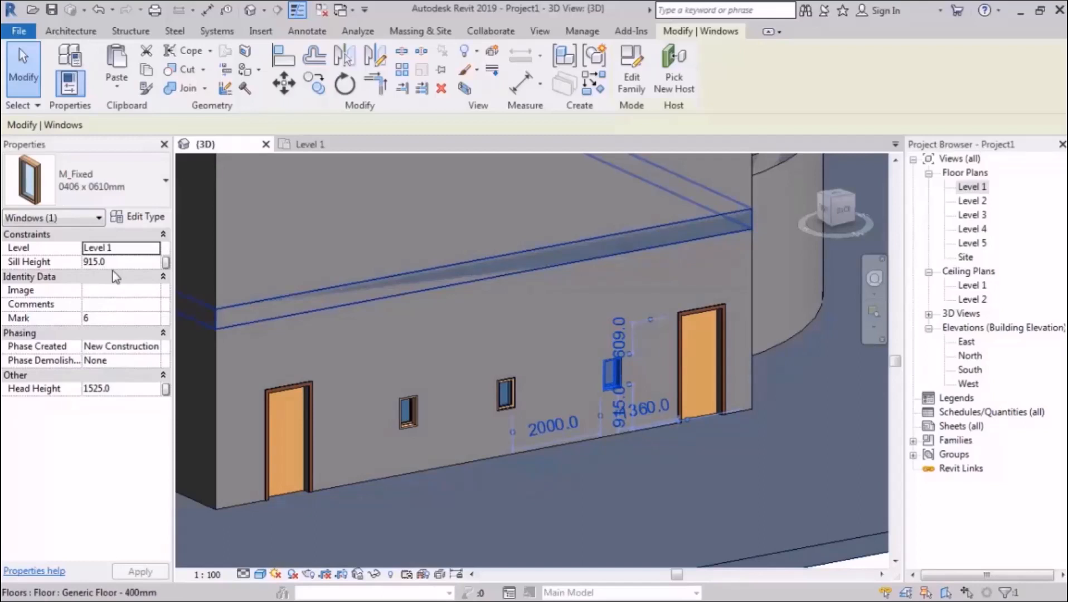
{"action": "left_click", "coordinate": [126, 267]}
{"action": "type", "text": "1200"}
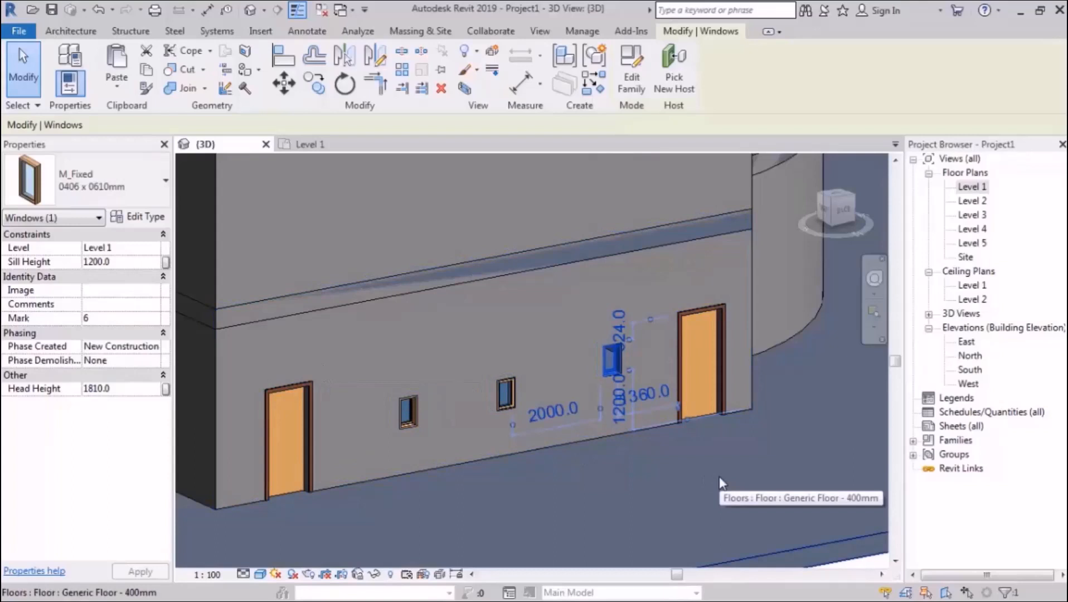
- Try a sill height of 500 mm on the single-flush door beside the raised window
{"action": "left_click", "coordinate": [701, 362]}
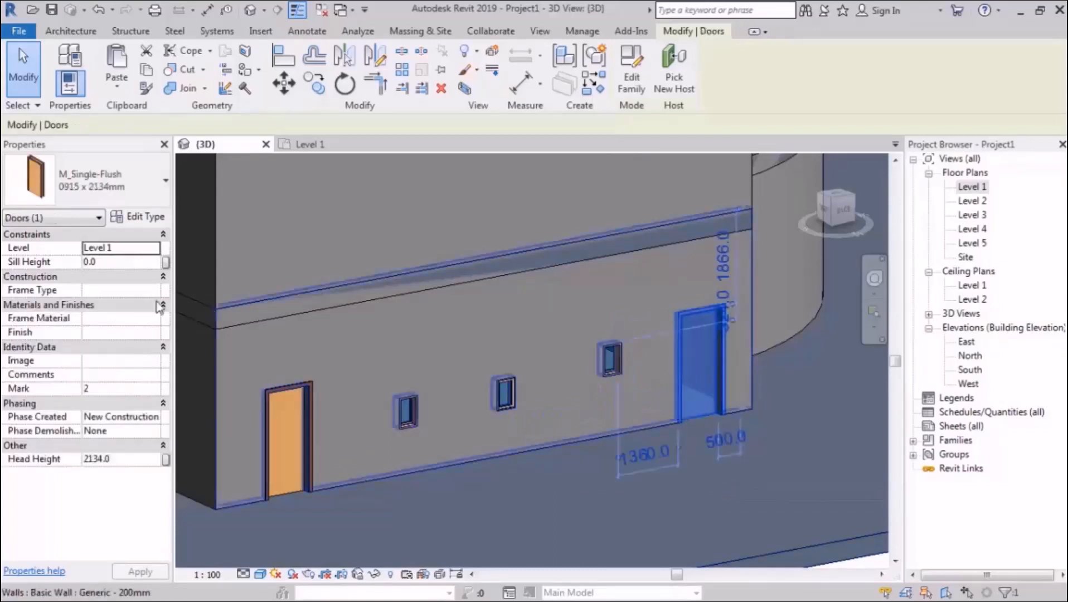
{"action": "left_click", "coordinate": [115, 263]}
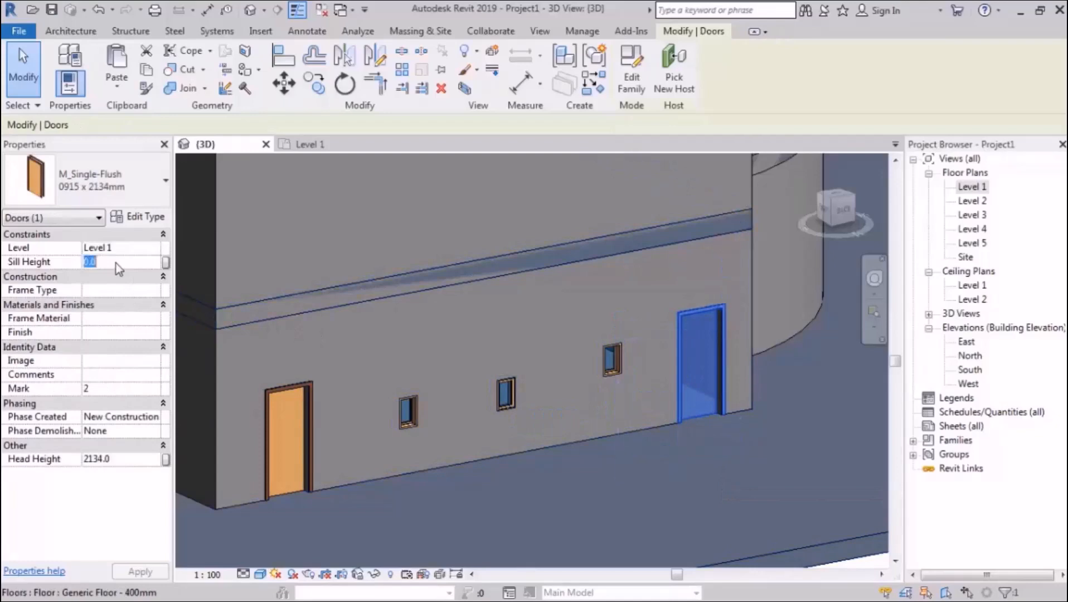
{"action": "type", "text": "500"}
{"action": "key", "text": "Return"}
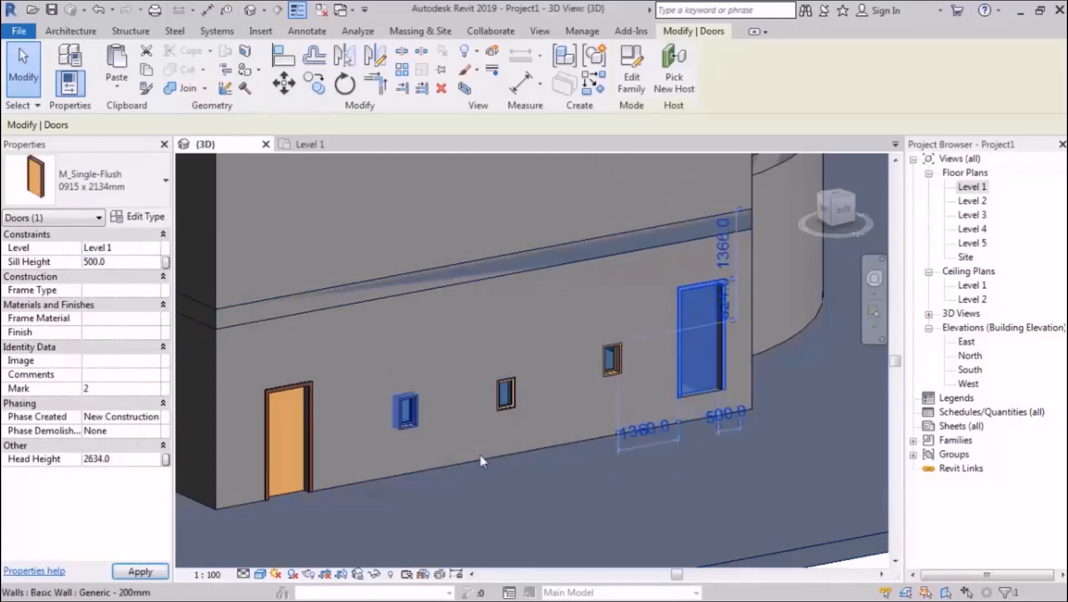
- Set the sill height of that single-flush door back to 0
{"action": "left_click", "coordinate": [139, 270]}
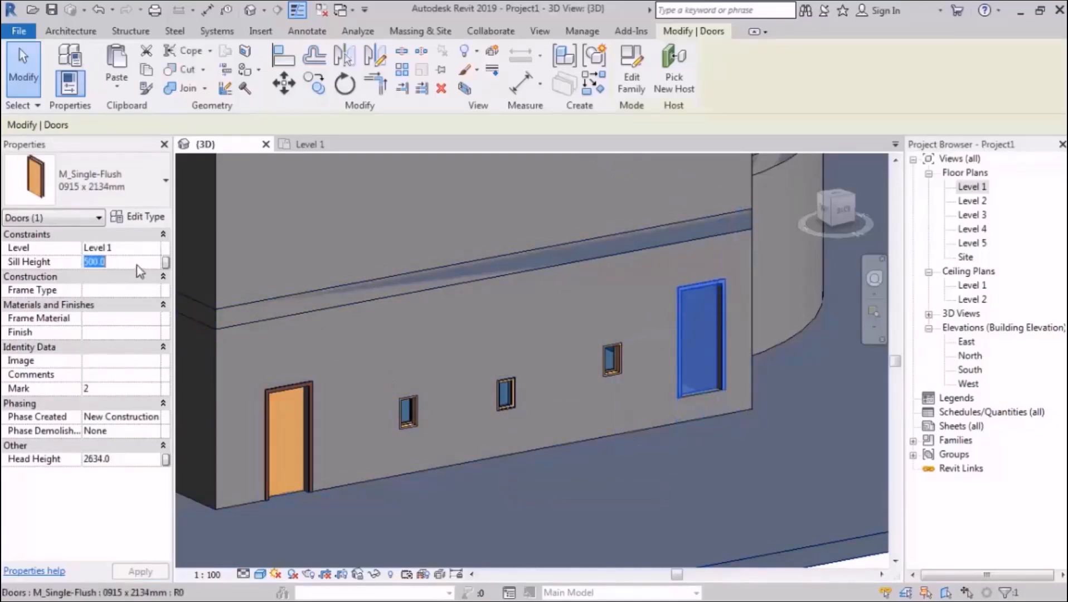
{"action": "type", "text": "0"}
{"action": "key", "text": "Return"}
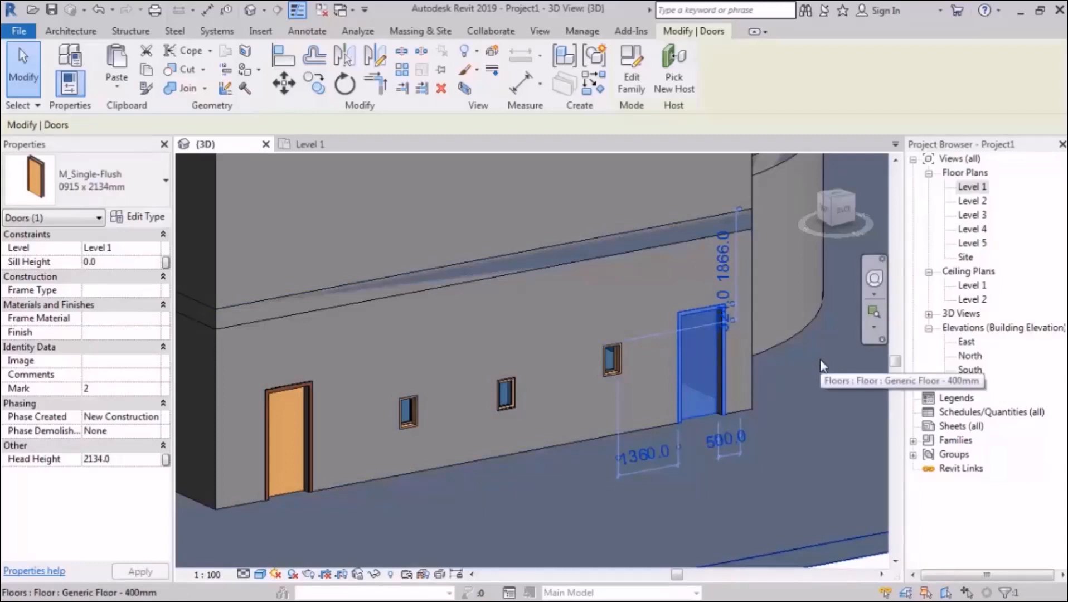
- Return to the Level 1 floor plan around the recessed wall and start door placement, reviewing the available M_Single-Flush sizes
{"action": "double_click", "coordinate": [971, 187]}
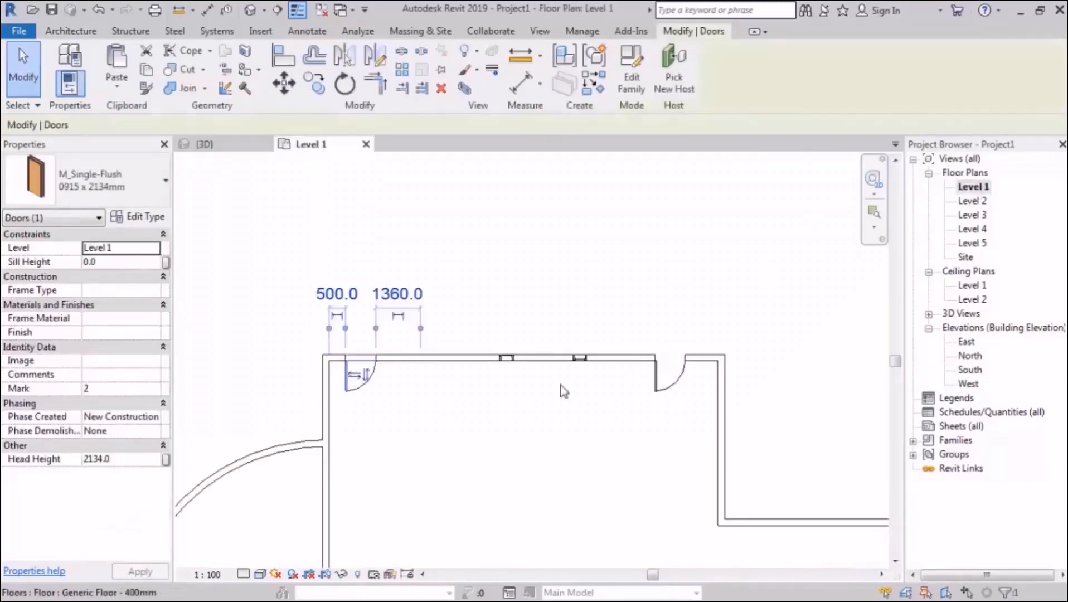
{"action": "scroll", "coordinate": [561, 385], "scroll_direction": "down", "scroll_amount": 1}
{"action": "middle_click_drag", "start_coordinate": [584, 404], "coordinate": [460, 337]}
{"action": "scroll", "coordinate": [640, 417], "scroll_direction": "up", "scroll_amount": 2}
{"action": "middle_click_drag", "start_coordinate": [639, 370], "coordinate": [628, 375]}
{"action": "key", "text": "Escape"}
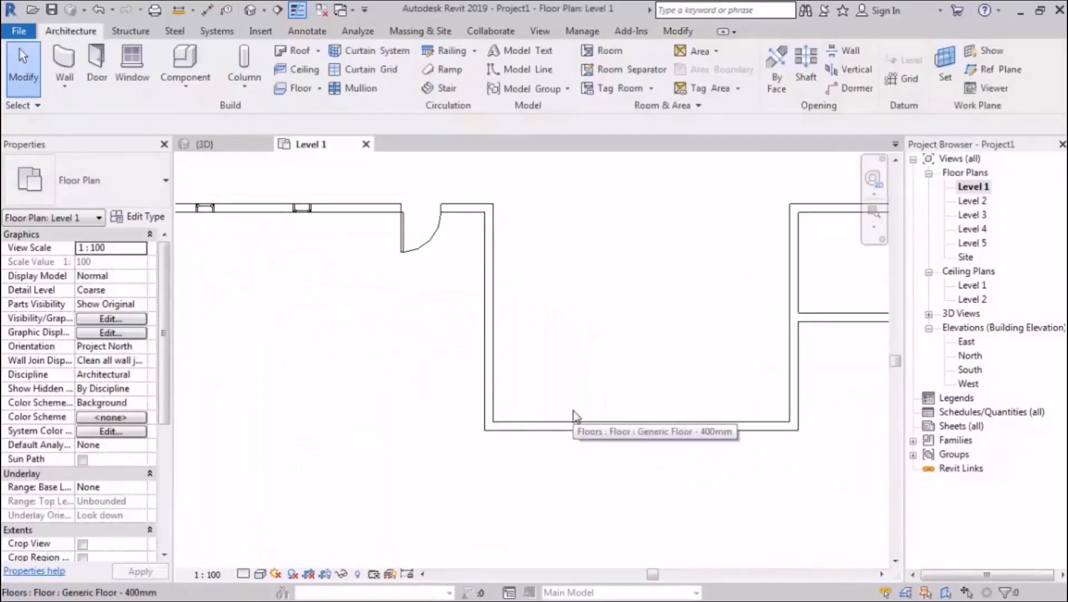
{"action": "left_click", "coordinate": [103, 71]}
{"action": "left_click", "coordinate": [118, 185]}
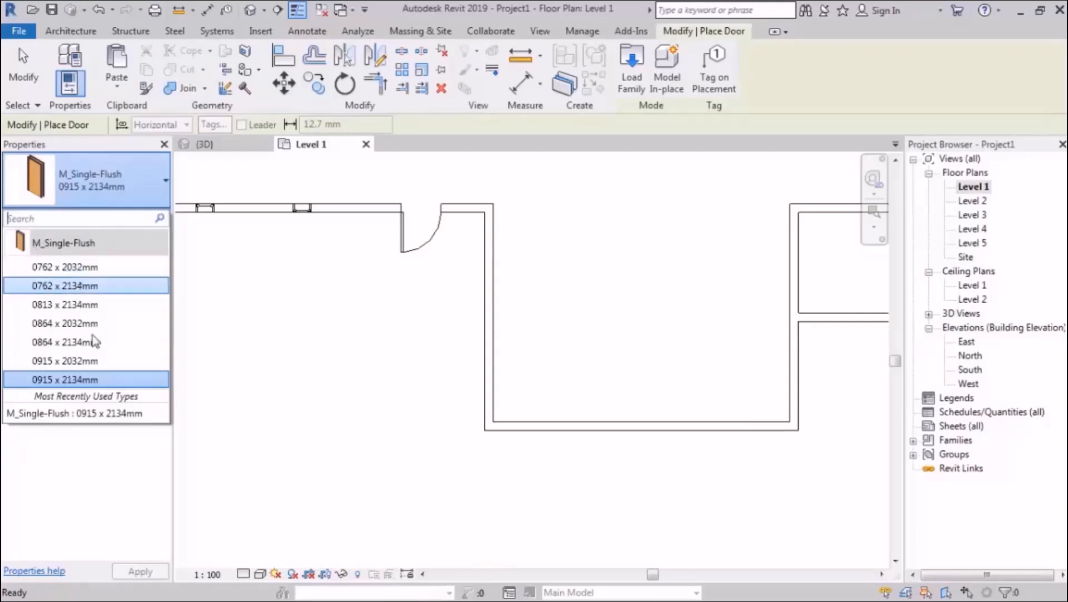
{"action": "mouse_move", "coordinate": [99, 382]}
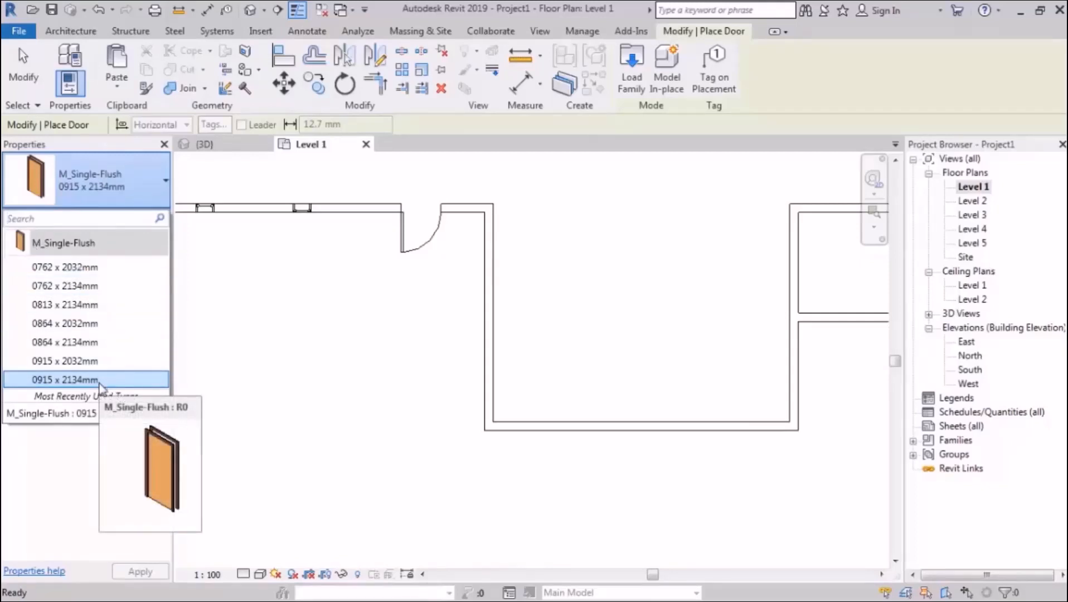
{"action": "left_click", "coordinate": [117, 146]}
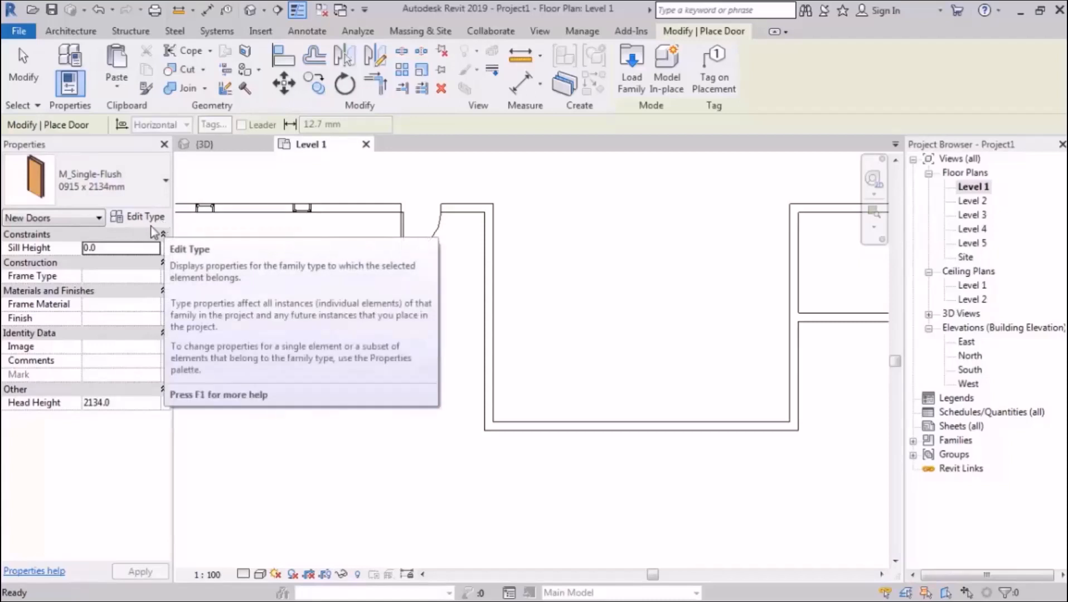
- Open the type properties of the 0915 x 2134mm door with the preview shown, and resize the dialog to fit the screen
{"action": "left_click", "coordinate": [146, 217]}
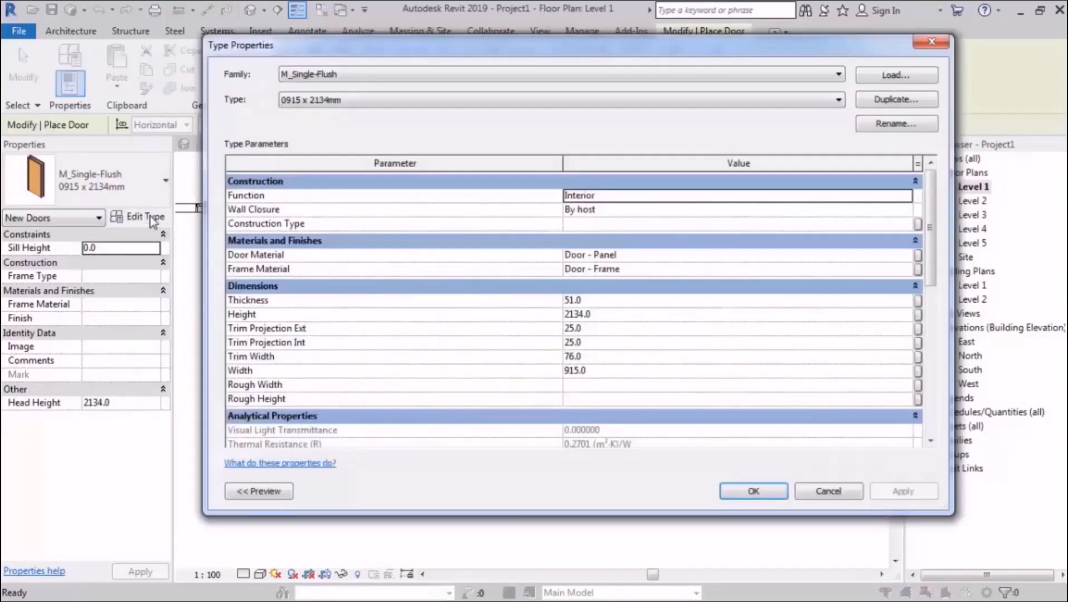
{"action": "left_click", "coordinate": [267, 491]}
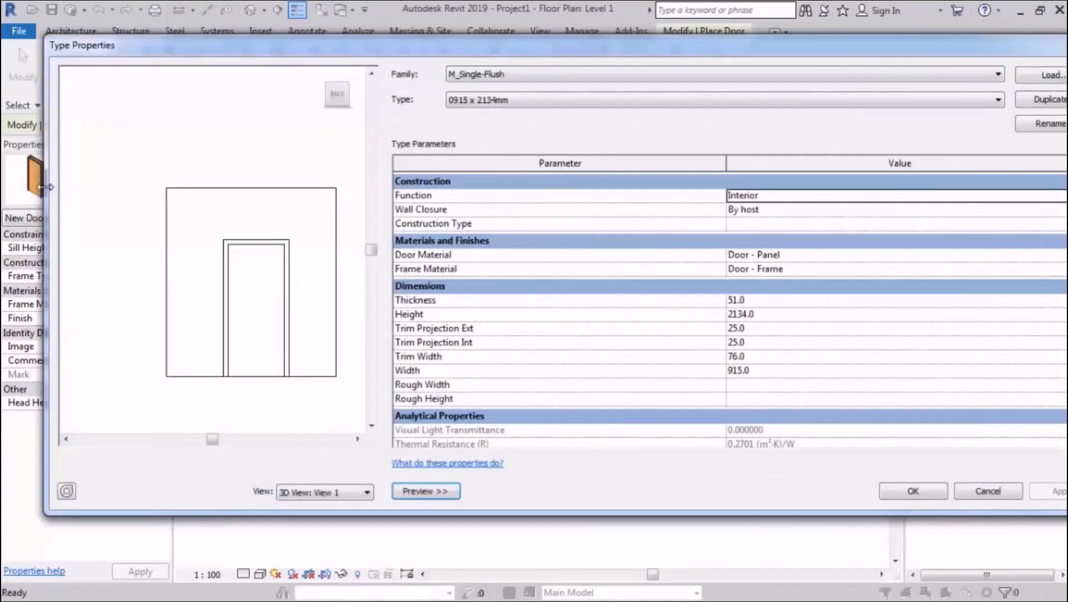
{"action": "left_click_drag", "start_coordinate": [45, 187], "coordinate": [414, 187]}
{"action": "left_click_drag", "start_coordinate": [788, 50], "coordinate": [579, 56]}
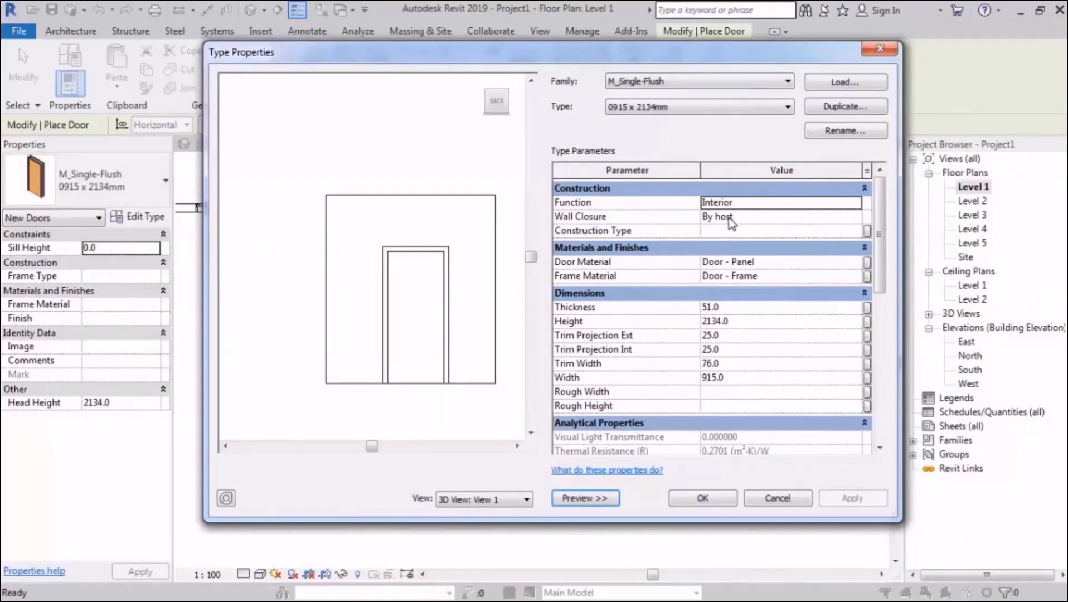
- Duplicate the 0915 x 2134mm door type under the name Rvt/120*210/Wood
{"action": "left_click", "coordinate": [880, 110]}
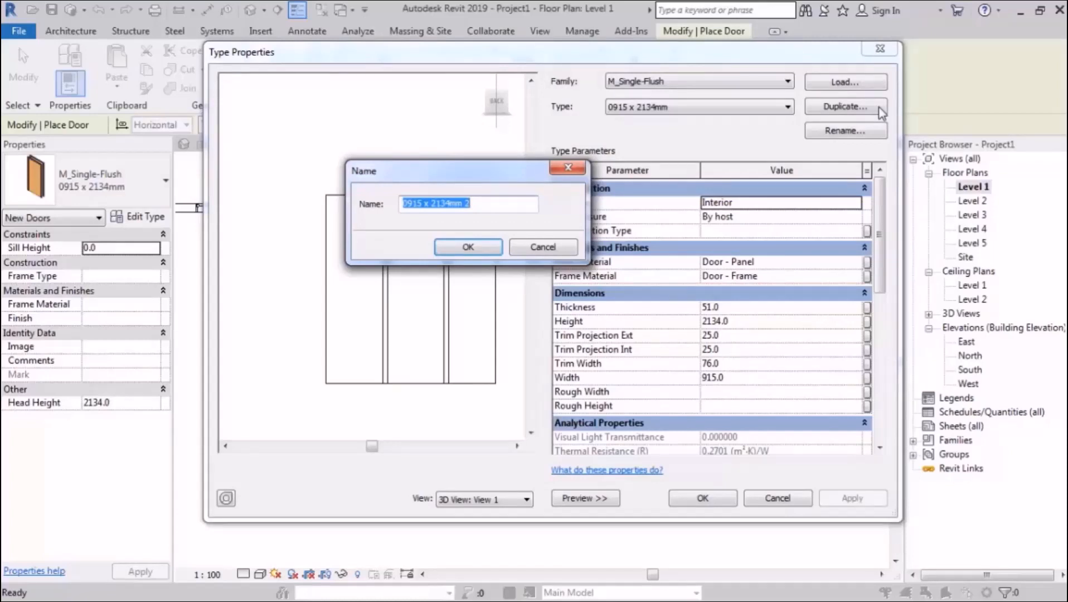
{"action": "type", "text": "Rvt"}
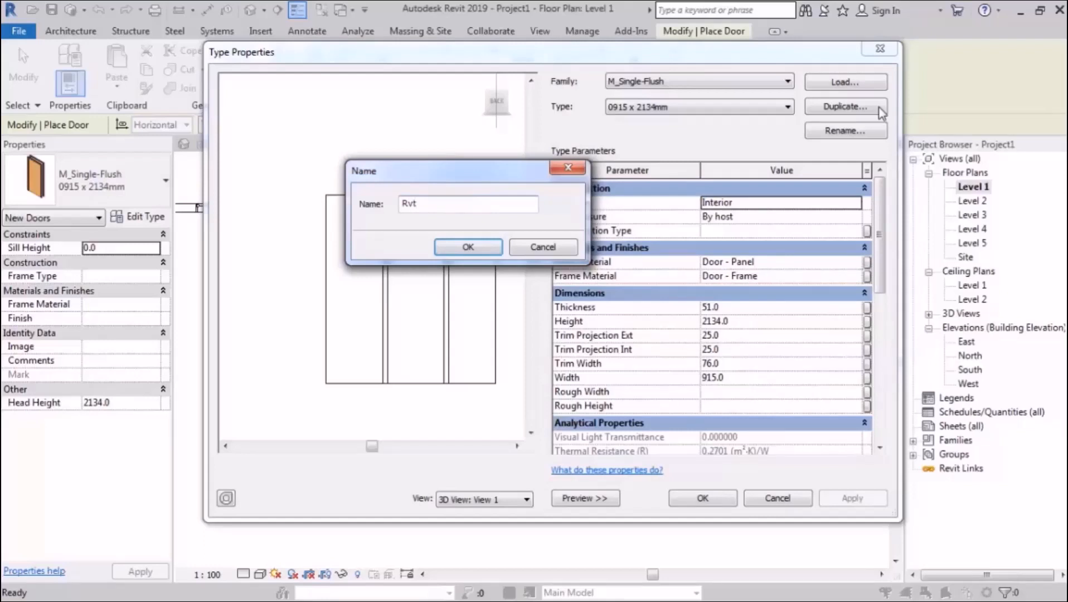
{"action": "type", "text": "/"}
{"action": "type", "text": "120*210/Wood"}
{"action": "left_click", "coordinate": [475, 251]}
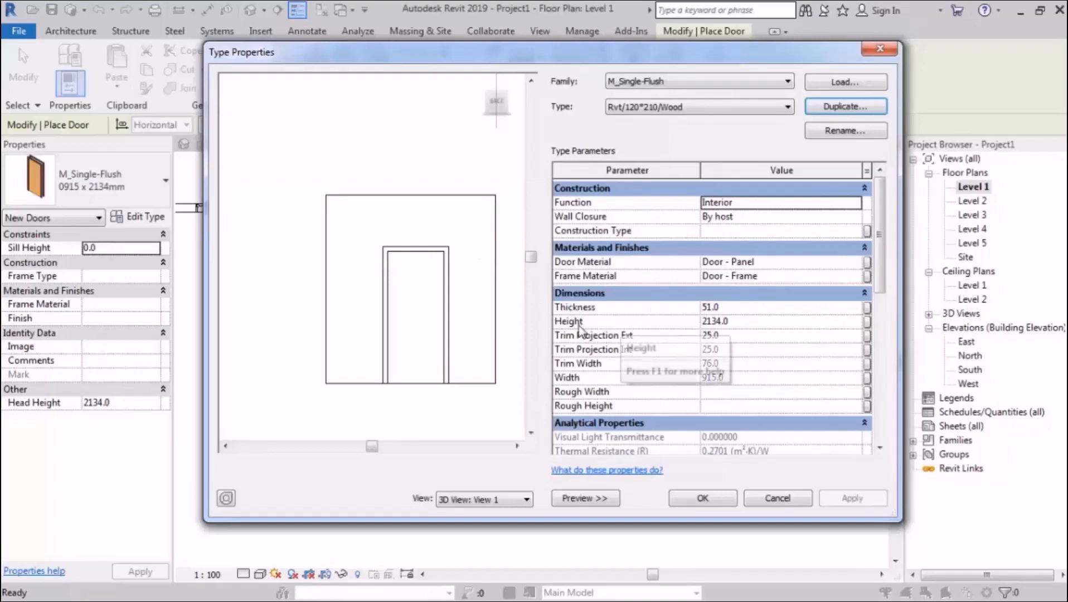
- Set the new door type's height to 2100 mm and width to 1200 mm, and accept the type properties
{"action": "left_click", "coordinate": [764, 322]}
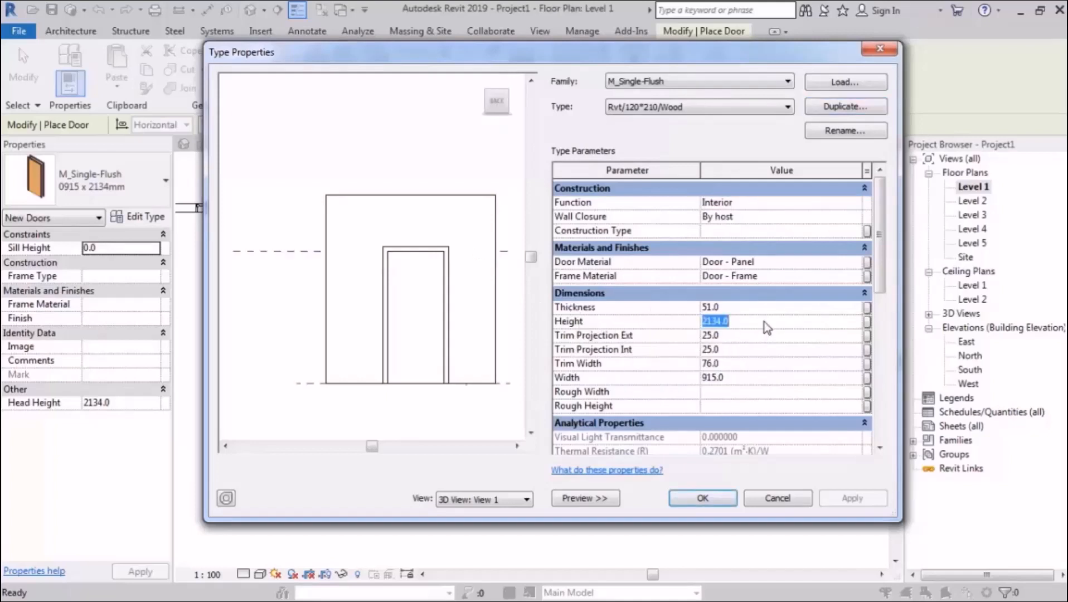
{"action": "type", "text": "2100.0"}
{"action": "left_click", "coordinate": [775, 377]}
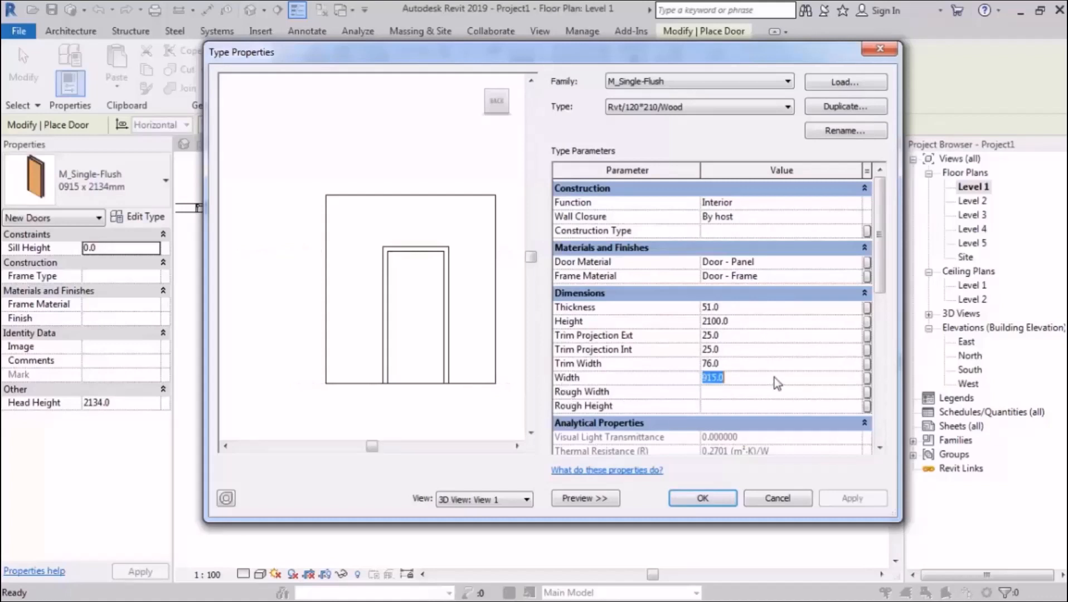
{"action": "type", "text": "1200.0"}
{"action": "left_click", "coordinate": [702, 497]}
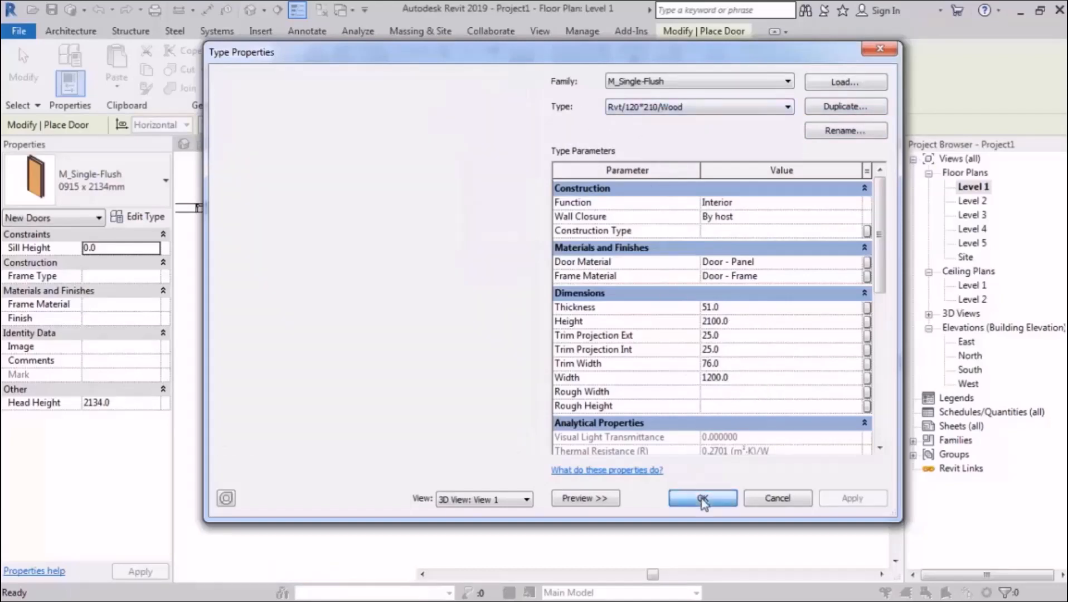
- Place a Rvt/120*210/Wood door in the recess's lower wall, about 400 mm from the left wall's inner face, swinging downward with its hinge at left
{"action": "left_click", "coordinate": [109, 184]}
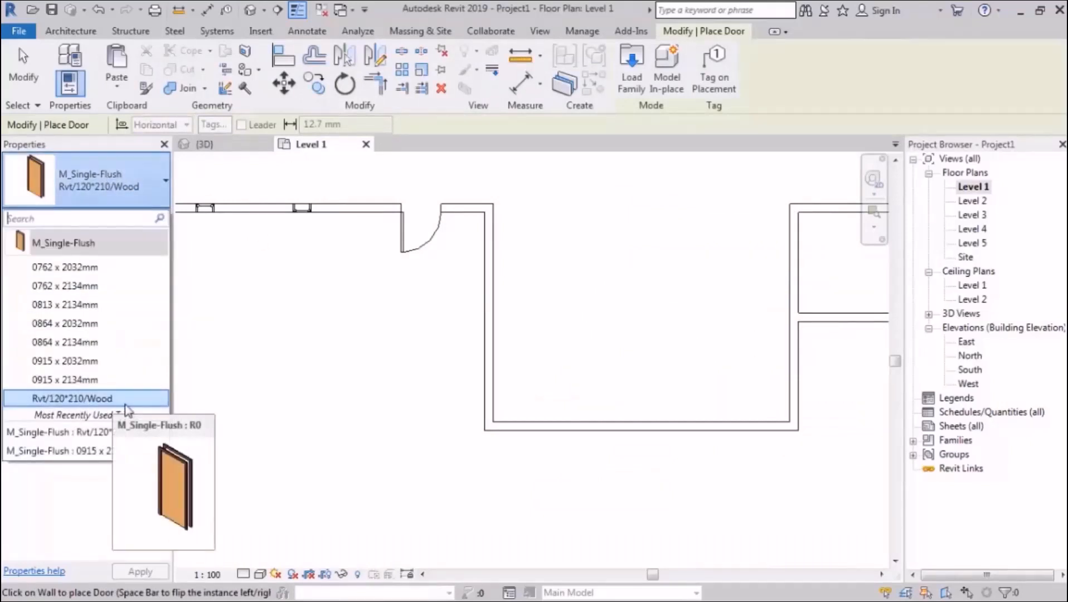
{"action": "scroll", "coordinate": [543, 441], "scroll_direction": "up", "scroll_amount": 2}
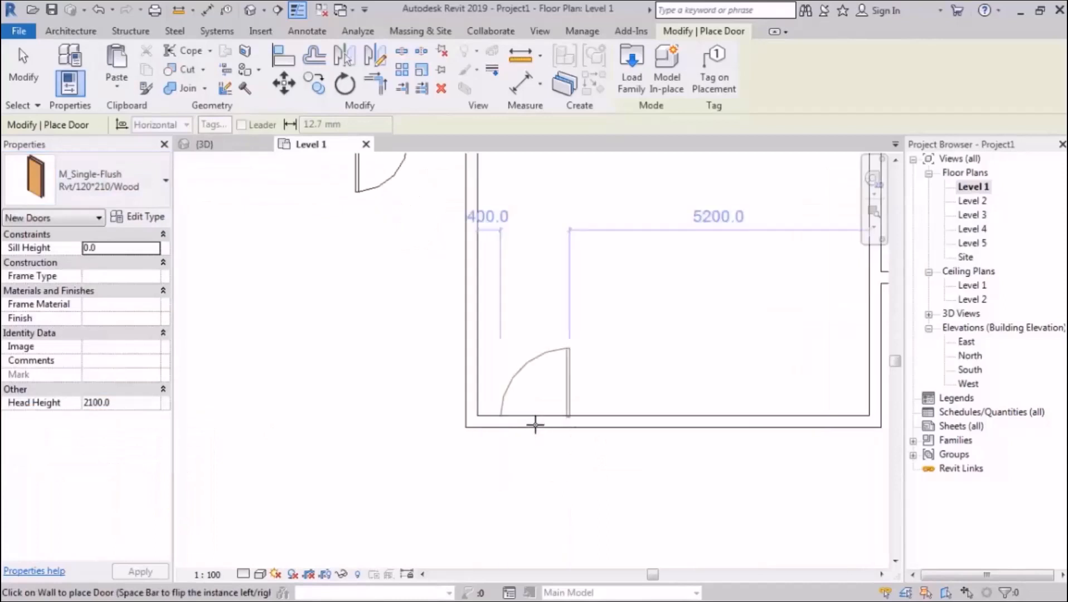
{"action": "key", "text": "space"}
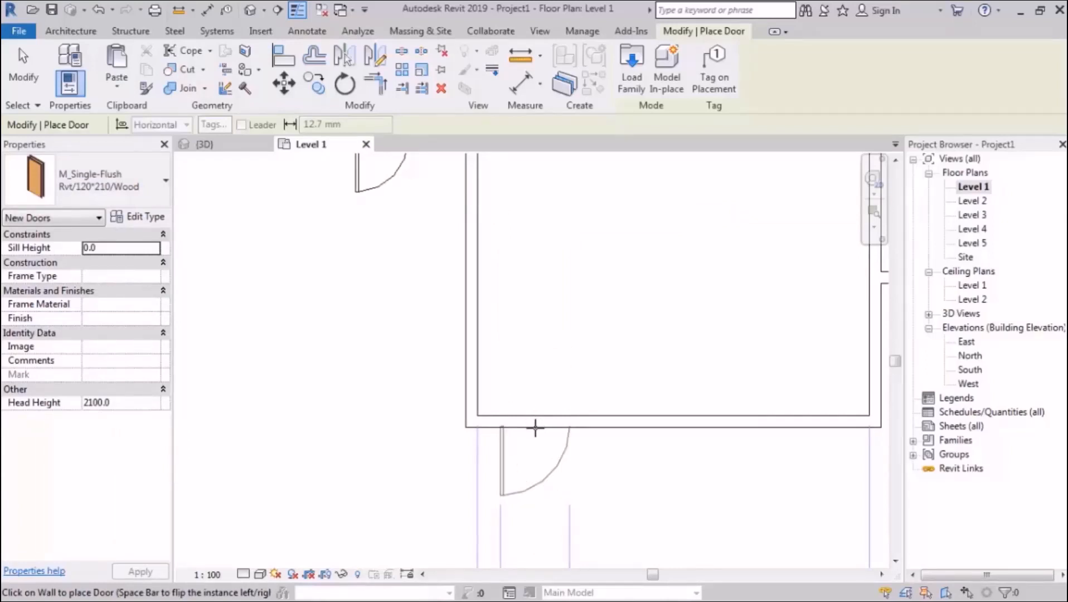
{"action": "left_click", "coordinate": [535, 428]}
{"action": "scroll", "coordinate": [535, 428], "scroll_direction": "down", "scroll_amount": 2}
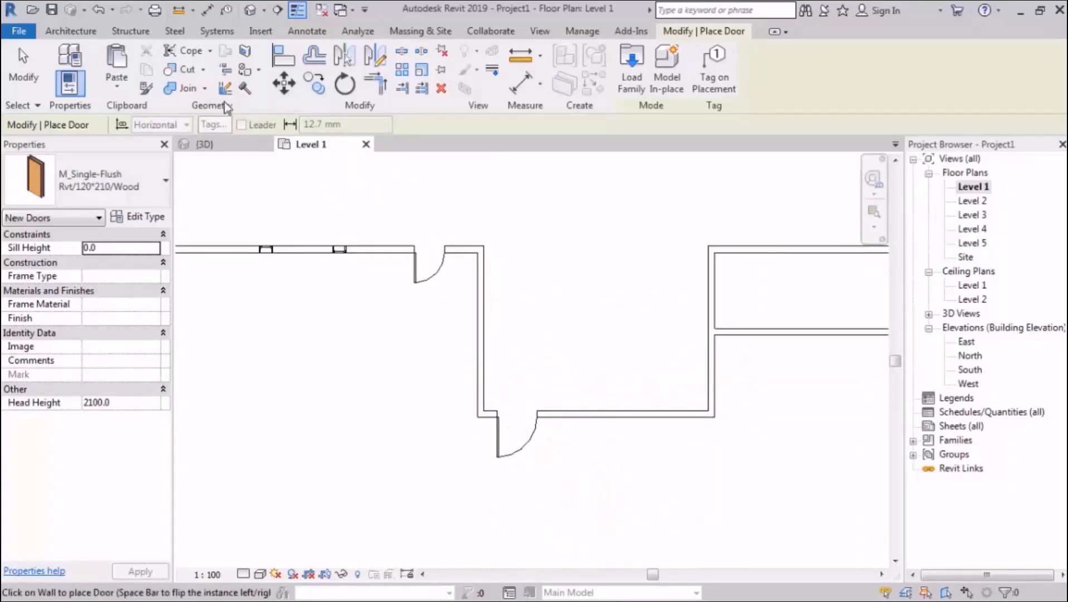
- Start placing a window and duplicate the M_Fixed 0406 x 0610mm type under the name Rvt/160*180
{"action": "left_click", "coordinate": [62, 34]}
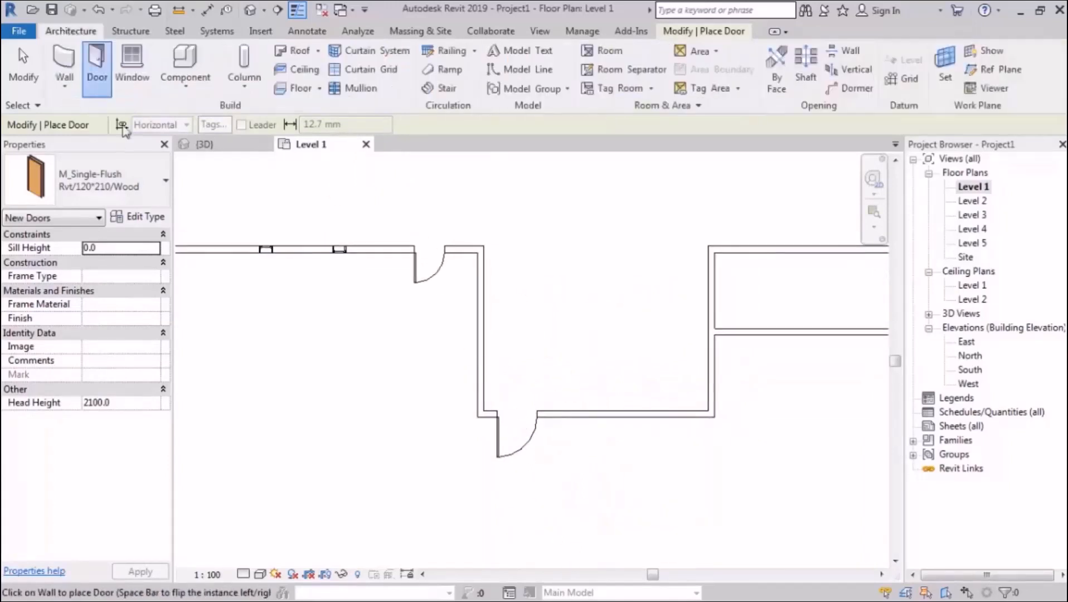
{"action": "left_click", "coordinate": [130, 61]}
{"action": "left_click", "coordinate": [125, 181]}
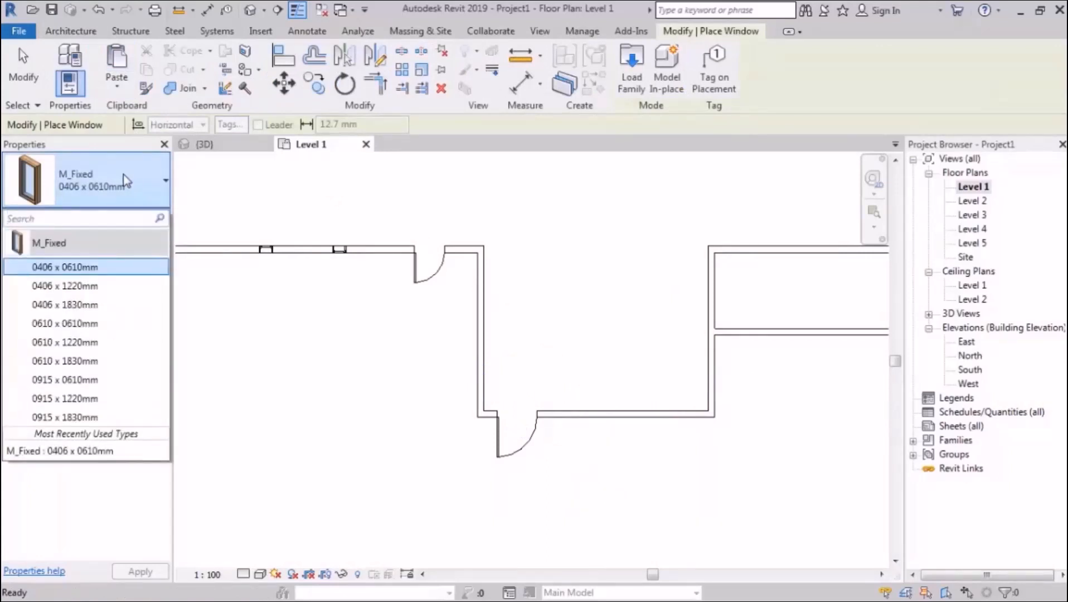
{"action": "left_click", "coordinate": [125, 180]}
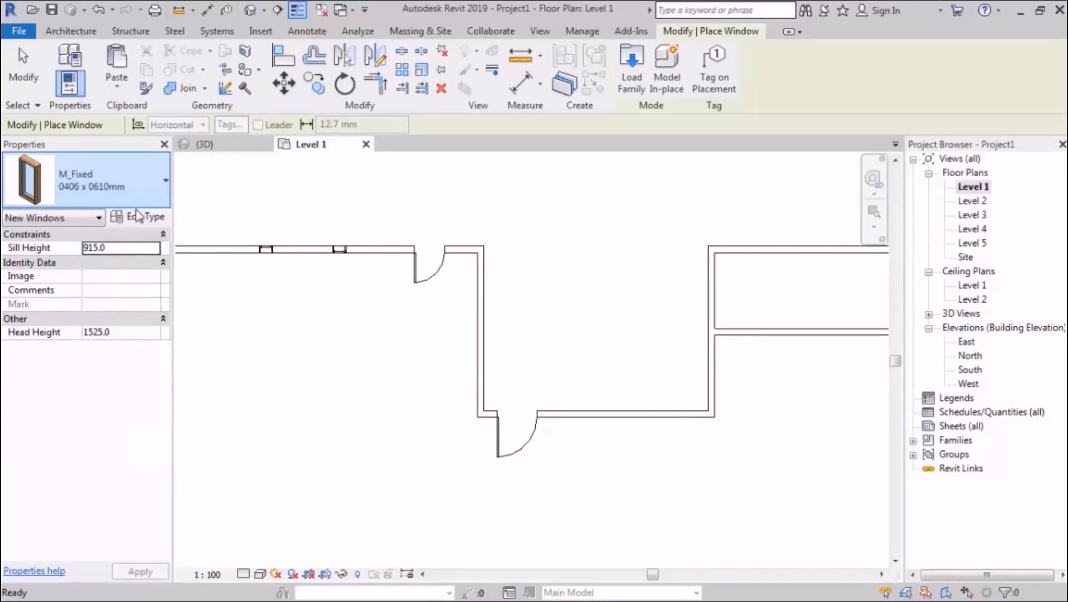
{"action": "left_click", "coordinate": [143, 223]}
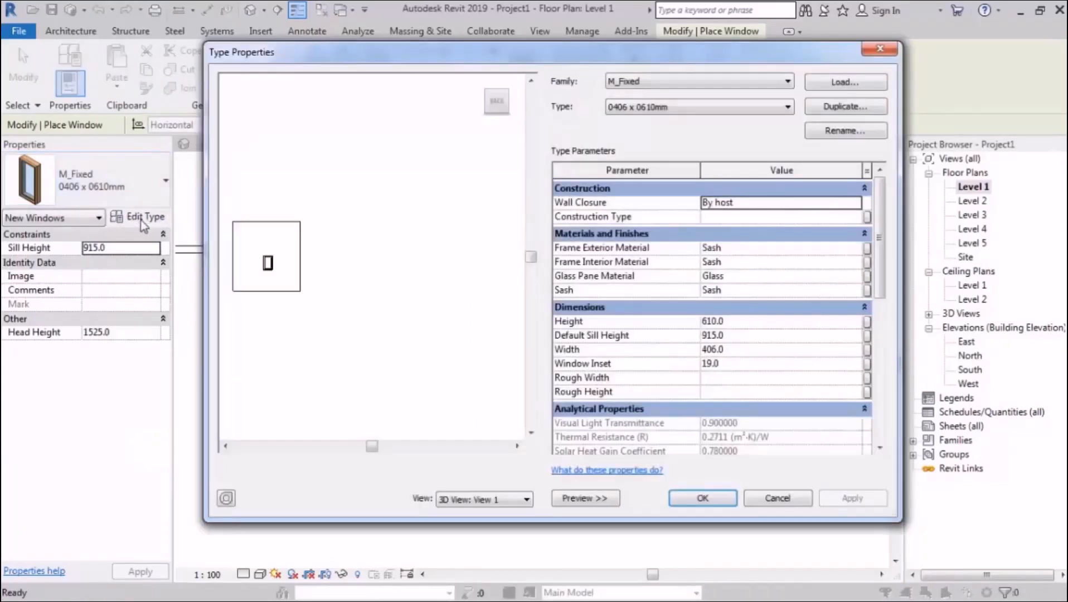
{"action": "left_click", "coordinate": [857, 112]}
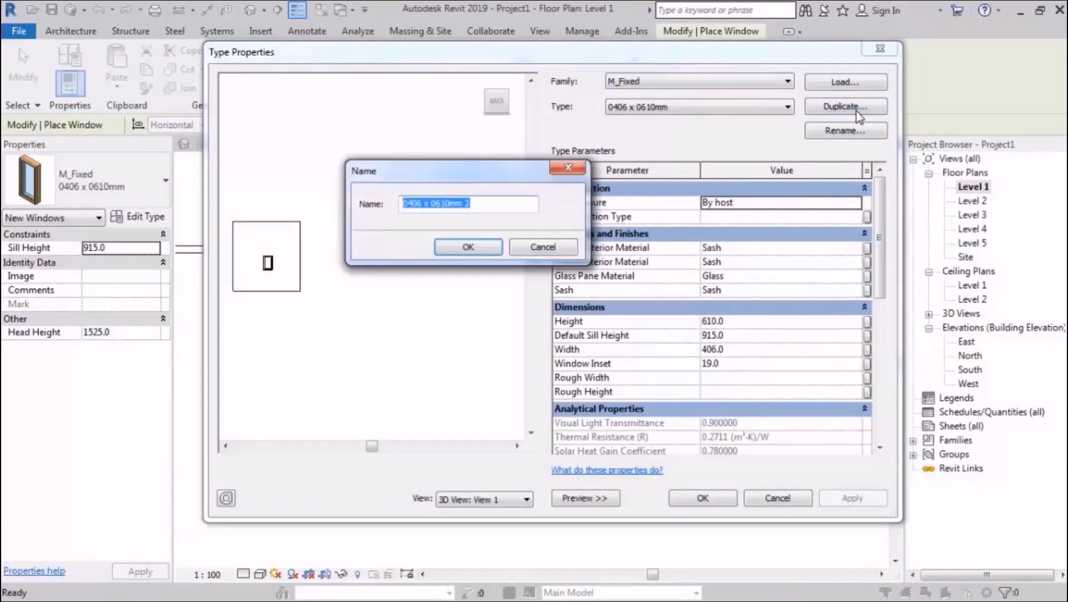
{"action": "type", "text": "Rvt"}
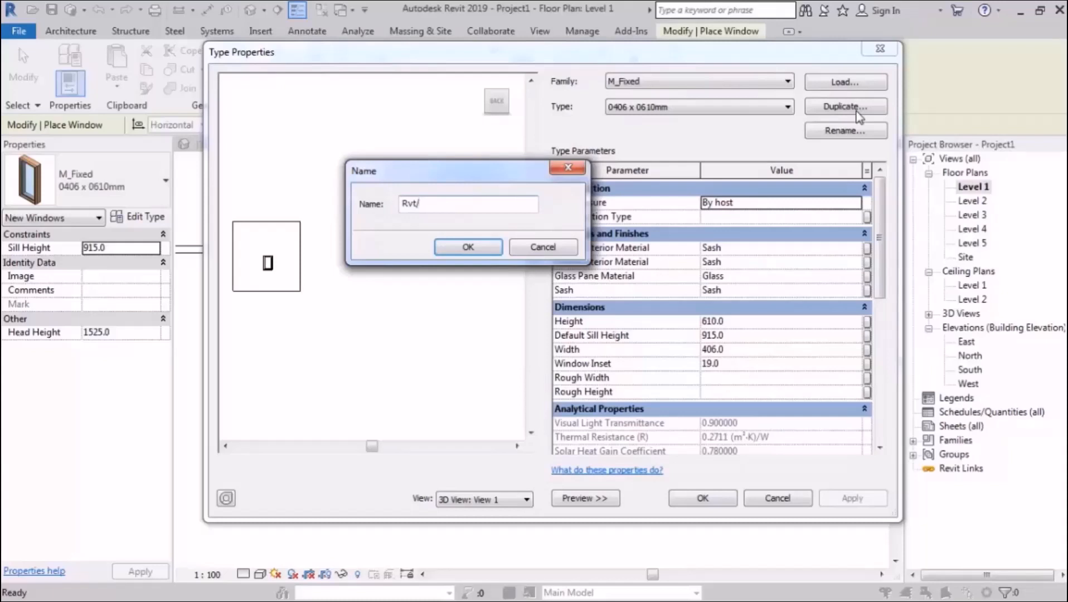
{"action": "type", "text": "/160*180"}
{"action": "left_click", "coordinate": [473, 248]}
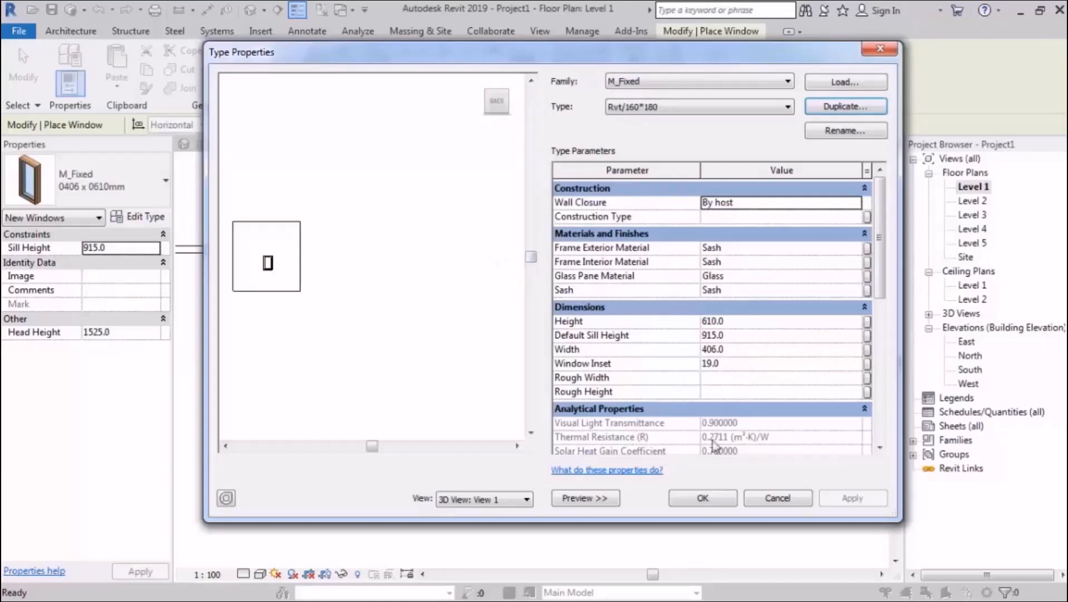
- Set the Rvt/160*180 window type's height to 1800 mm and width to 1600 mm, and accept the type properties
{"action": "left_click", "coordinate": [752, 322]}
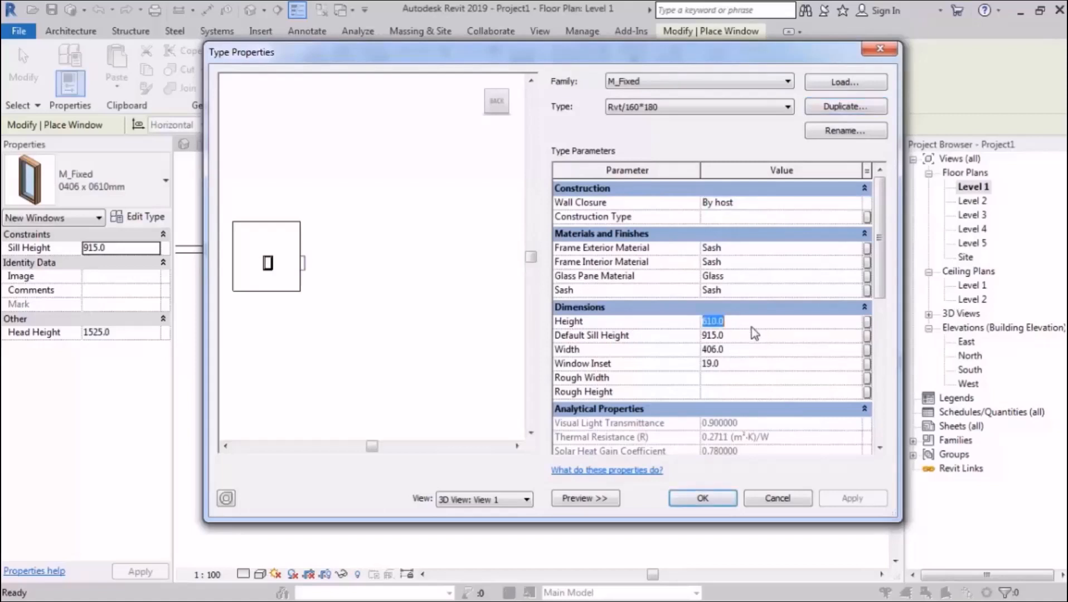
{"action": "type", "text": "1800.0"}
{"action": "left_click", "coordinate": [748, 352]}
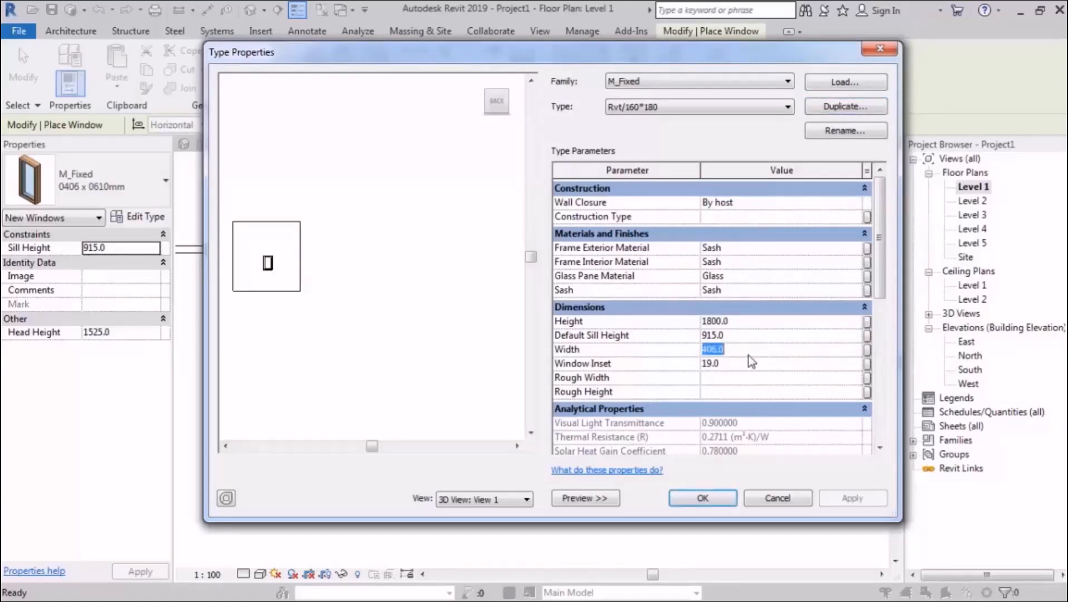
{"action": "type", "text": "1600"}
{"action": "left_click", "coordinate": [707, 499]}
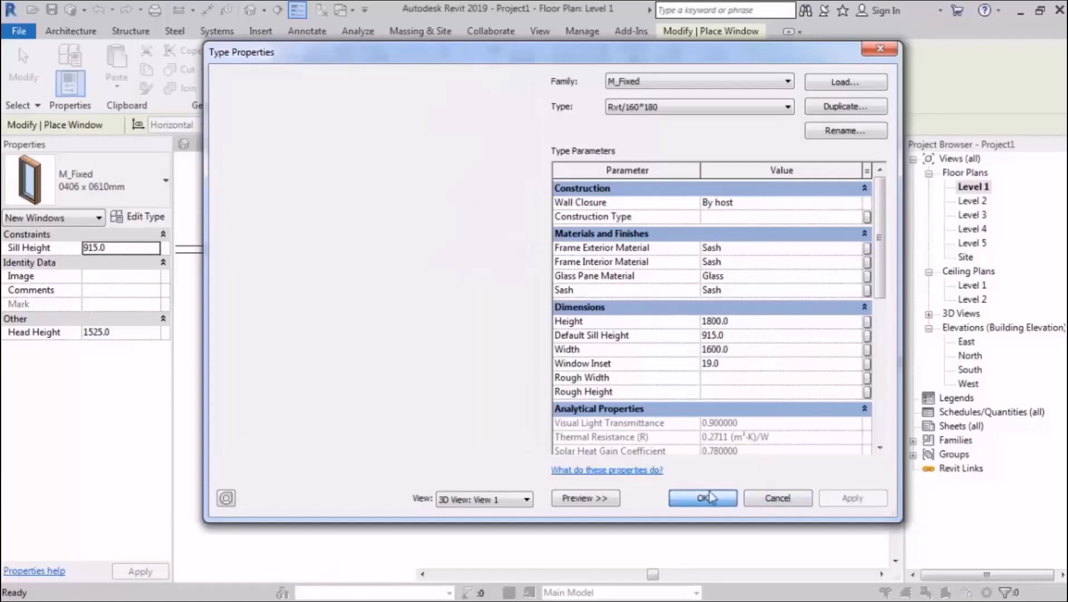
- Place two Rvt/160*180 windows in the recess's lower wall, the first about 760 mm right of the door and the second about 780 mm further
{"action": "scroll", "coordinate": [579, 430], "scroll_direction": "up", "scroll_amount": 3}
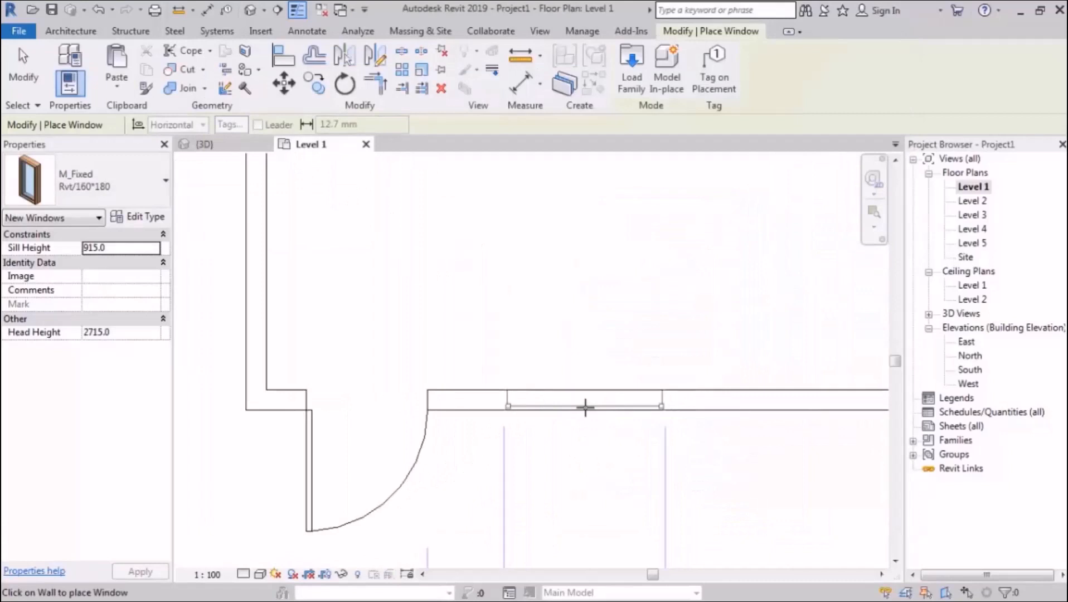
{"action": "left_click", "coordinate": [585, 407]}
{"action": "scroll", "coordinate": [530, 477], "scroll_direction": "down", "scroll_amount": 2}
{"action": "scroll", "coordinate": [689, 457], "scroll_direction": "up", "scroll_amount": 3}
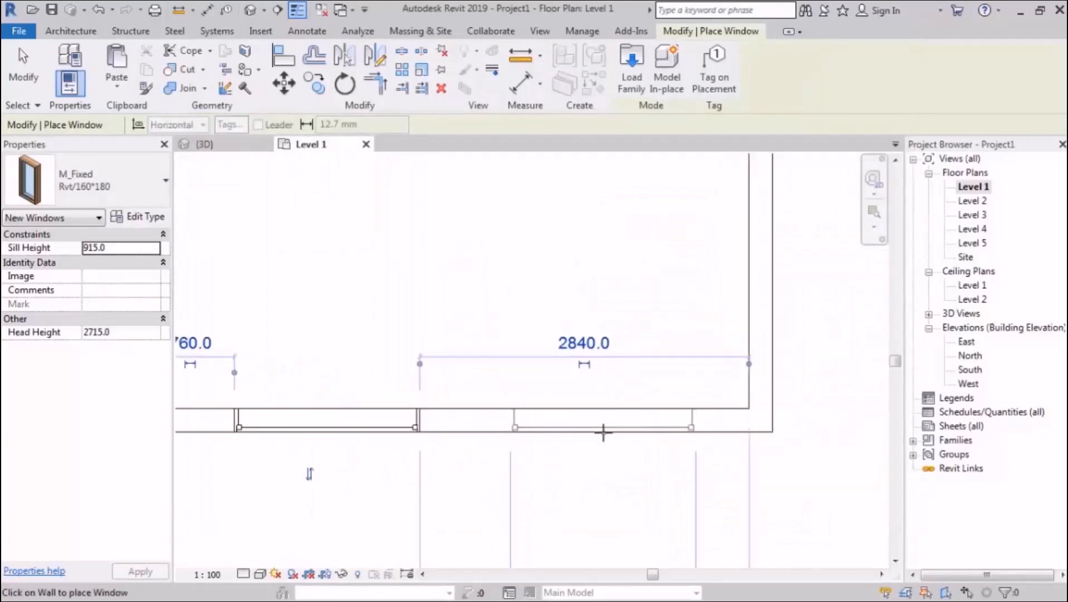
{"action": "left_click", "coordinate": [602, 432]}
{"action": "middle_click_drag", "start_coordinate": [497, 470], "coordinate": [598, 441]}
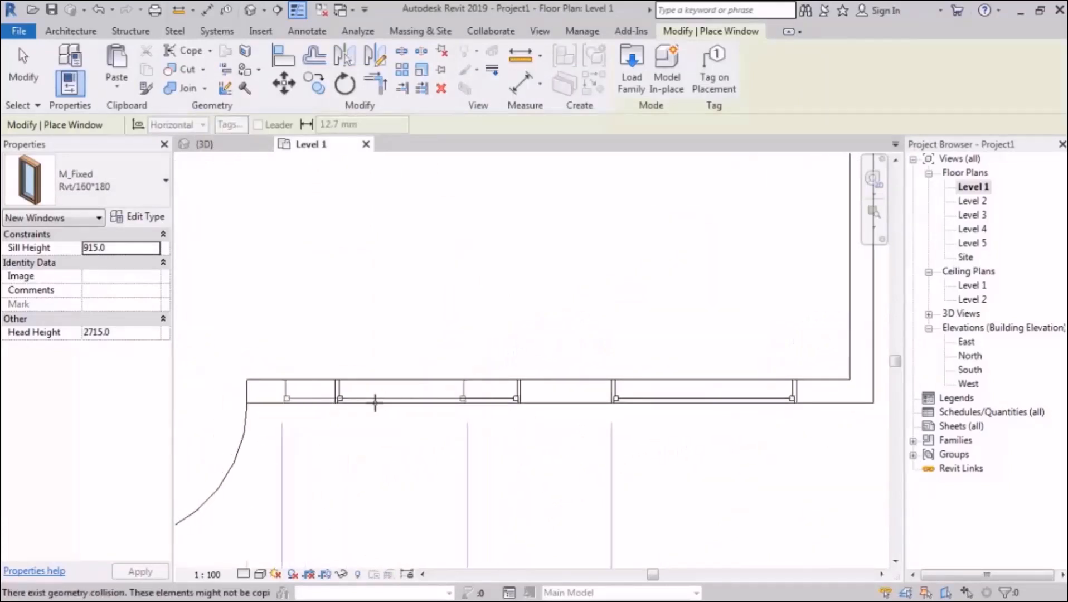
{"action": "key", "text": "Escape"}
{"action": "key", "text": "Escape"}
- Set the Window Inset of the Rvt/160*180 type to 100 mm through the window nearest the door, and accept the type properties
{"action": "scroll", "coordinate": [375, 402], "scroll_direction": "up", "scroll_amount": 2}
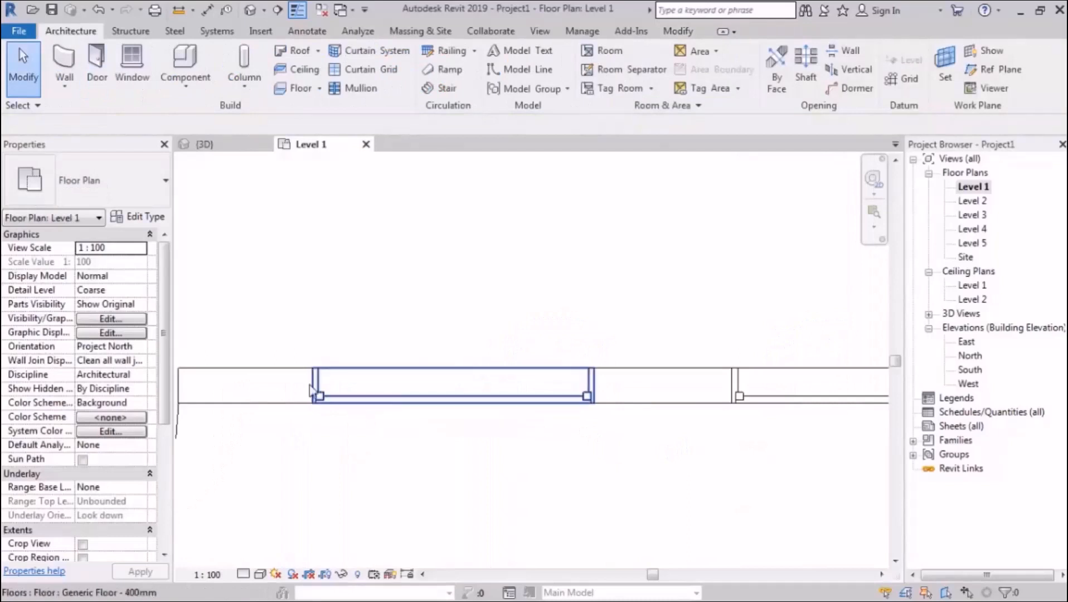
{"action": "scroll", "coordinate": [338, 434], "scroll_direction": "up", "scroll_amount": 5}
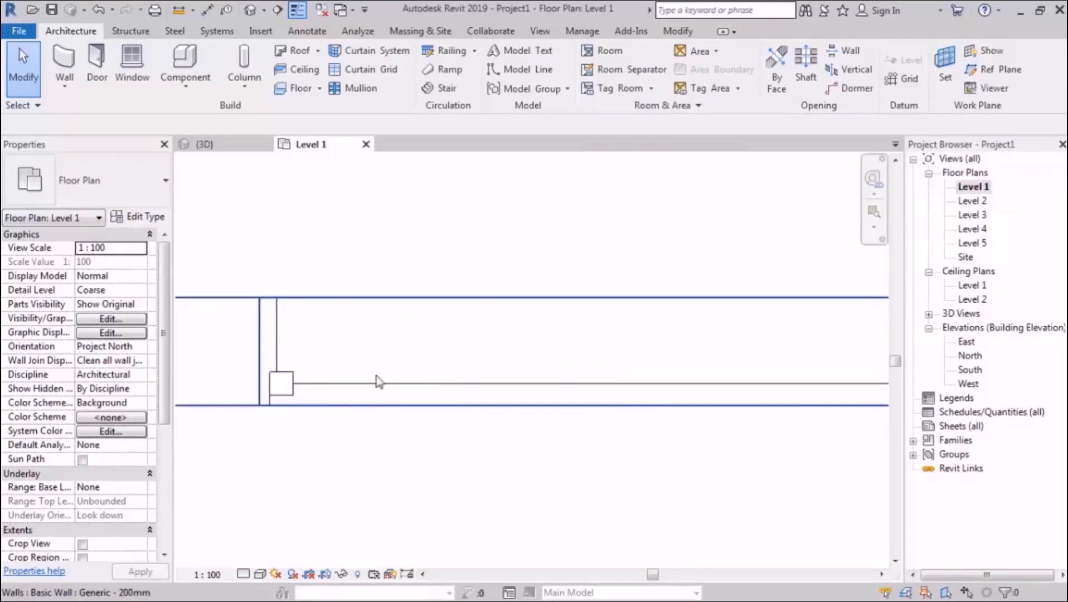
{"action": "left_click", "coordinate": [321, 386]}
{"action": "middle_click_drag", "start_coordinate": [321, 386], "coordinate": [281, 366]}
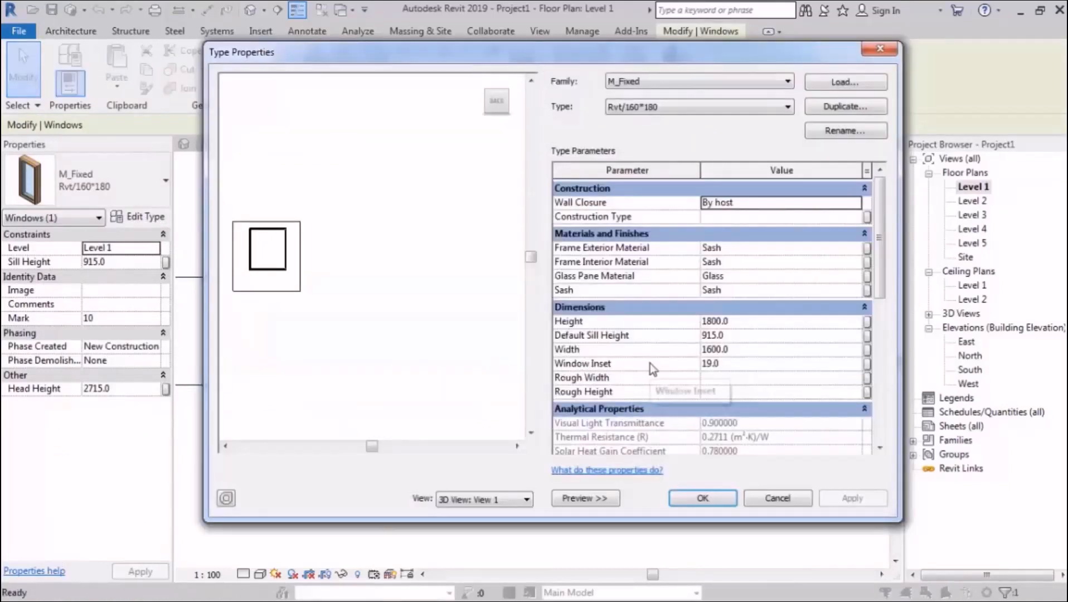
{"action": "left_click", "coordinate": [752, 373]}
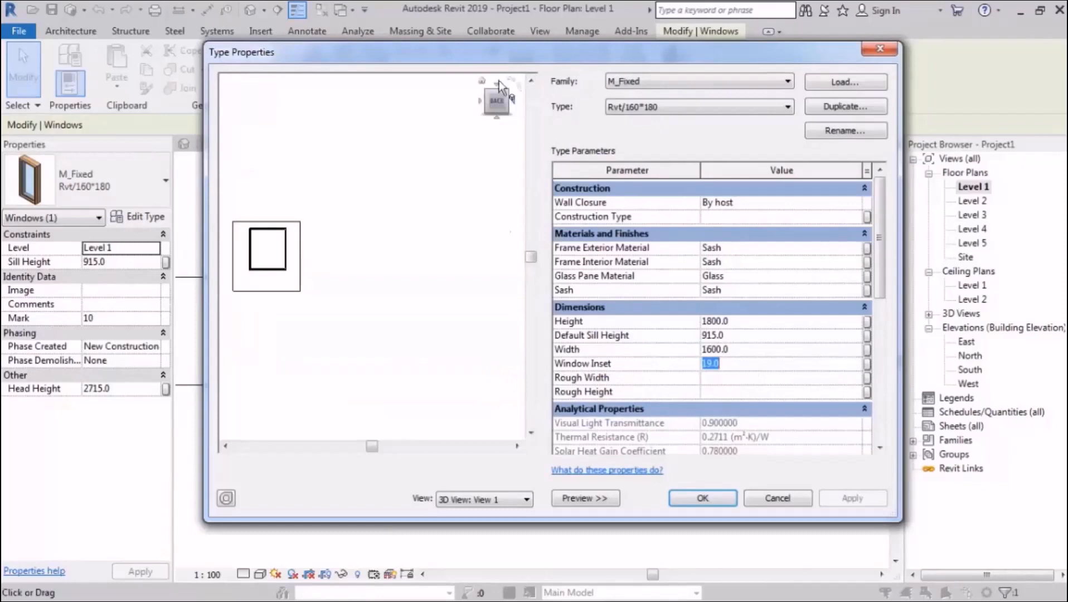
{"action": "left_click_drag", "start_coordinate": [488, 52], "coordinate": [650, 57]}
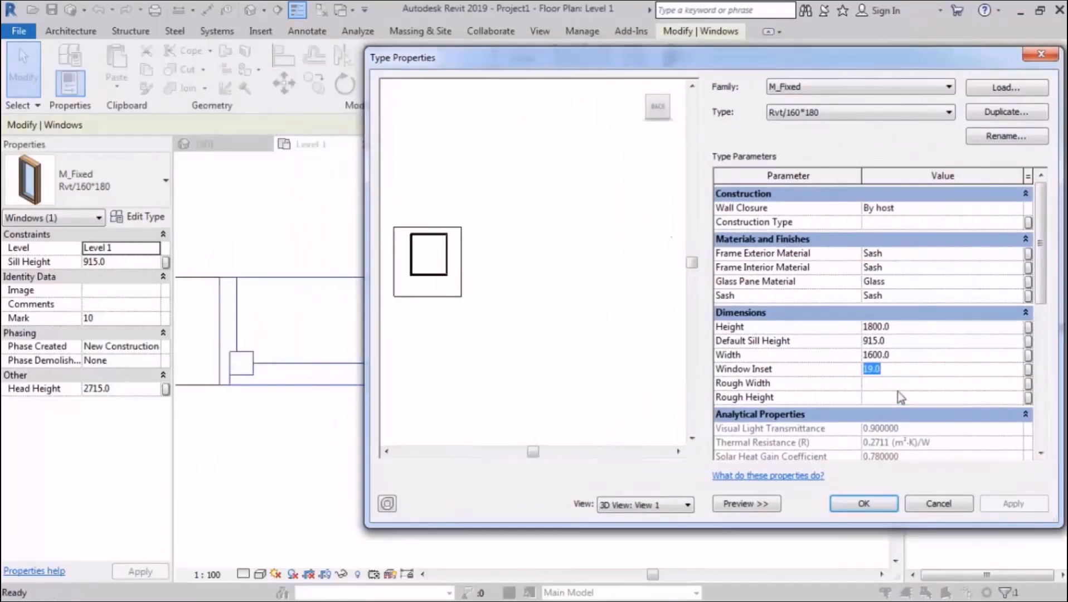
{"action": "type", "text": "100"}
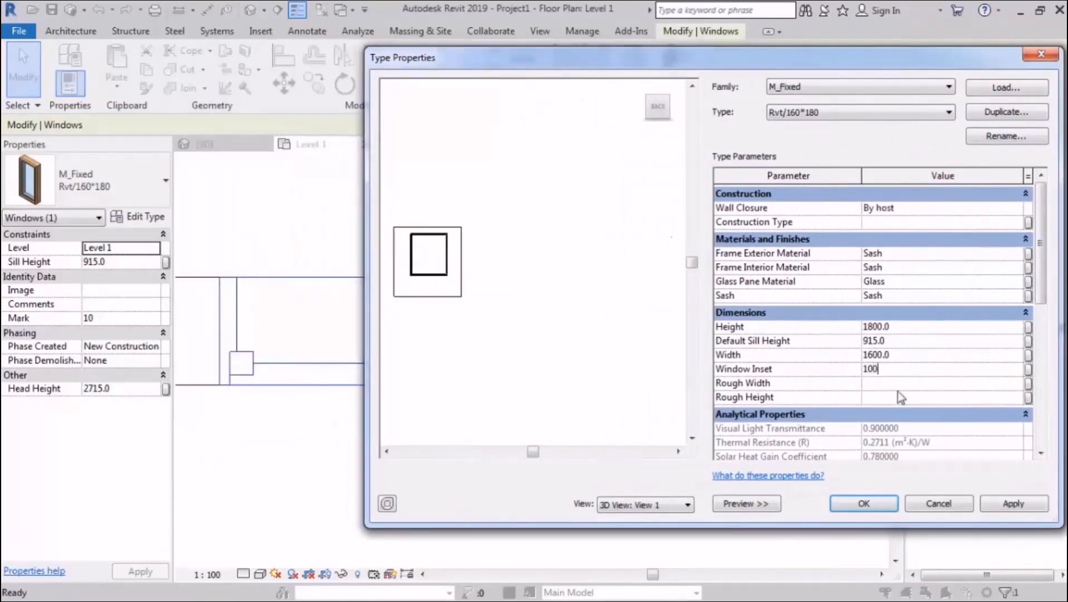
{"action": "left_click", "coordinate": [1007, 507]}
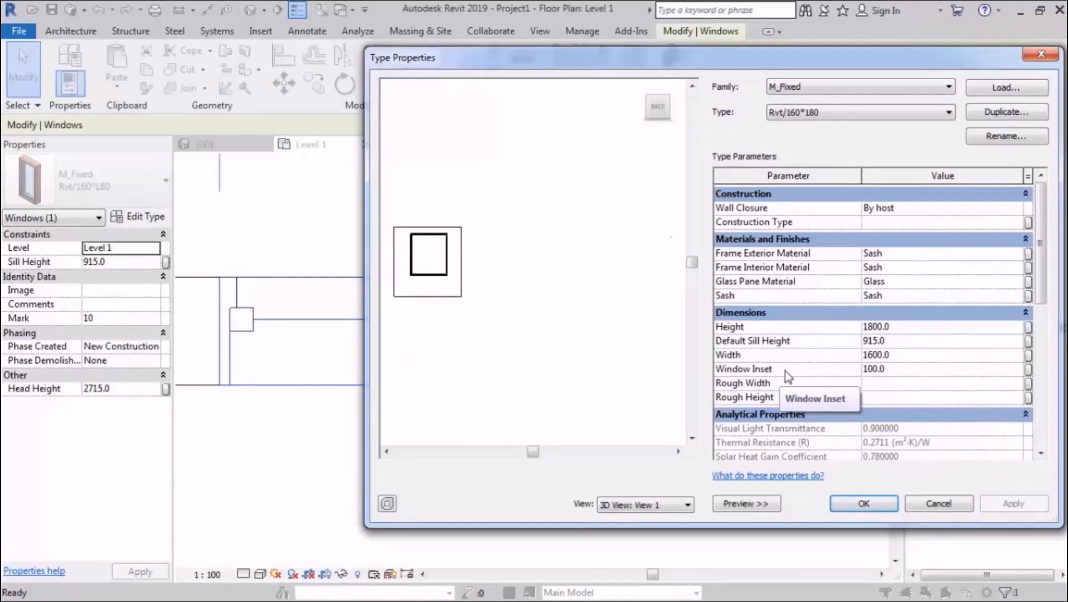
{"action": "left_click", "coordinate": [863, 503]}
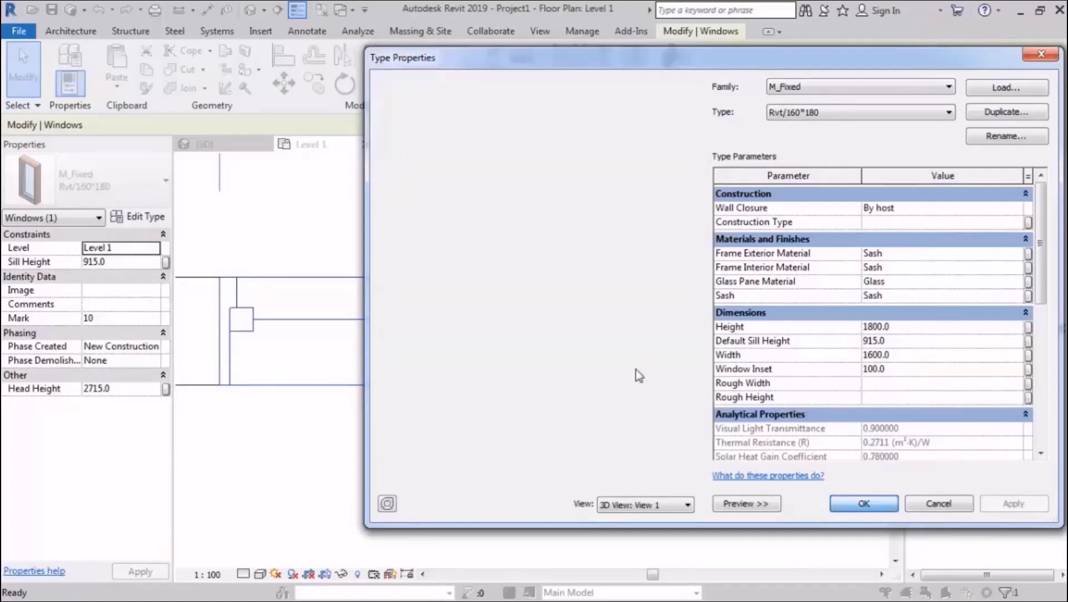
- Deselect the window, start placing another one, and duplicate the Rvt/160*180 type under the name Rvt/120*190
{"action": "scroll", "coordinate": [491, 371], "scroll_direction": "down", "scroll_amount": 8}
{"action": "middle_click_drag", "start_coordinate": [616, 396], "coordinate": [508, 415]}
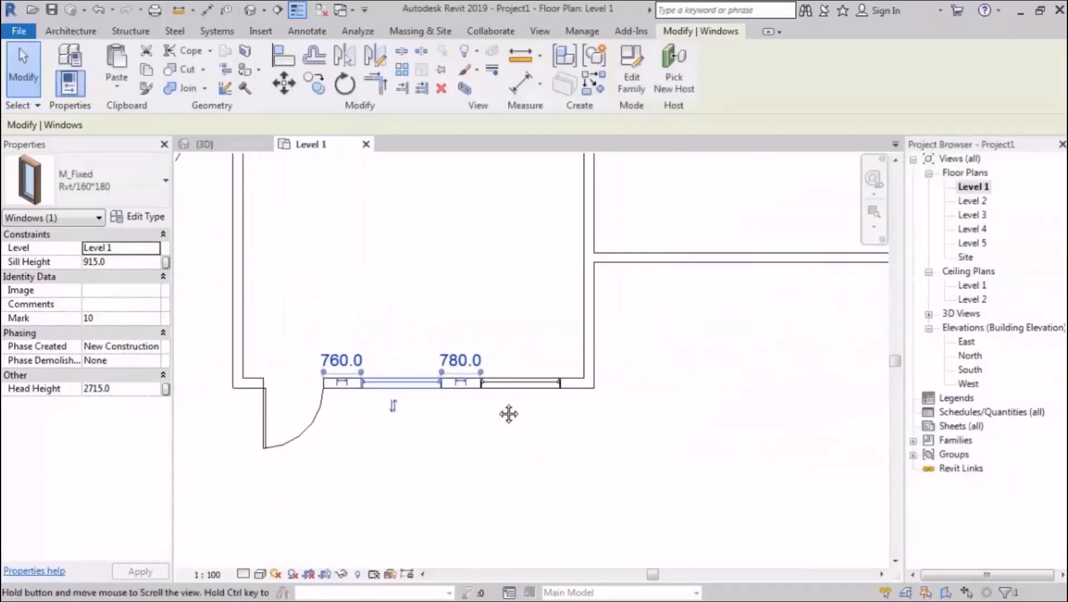
{"action": "middle_click_drag", "start_coordinate": [638, 336], "coordinate": [600, 444]}
{"action": "scroll", "coordinate": [600, 444], "scroll_direction": "down", "scroll_amount": 2}
{"action": "middle_click_drag", "start_coordinate": [605, 400], "coordinate": [496, 336]}
{"action": "scroll", "coordinate": [548, 373], "scroll_direction": "up", "scroll_amount": 1}
{"action": "left_click", "coordinate": [482, 330]}
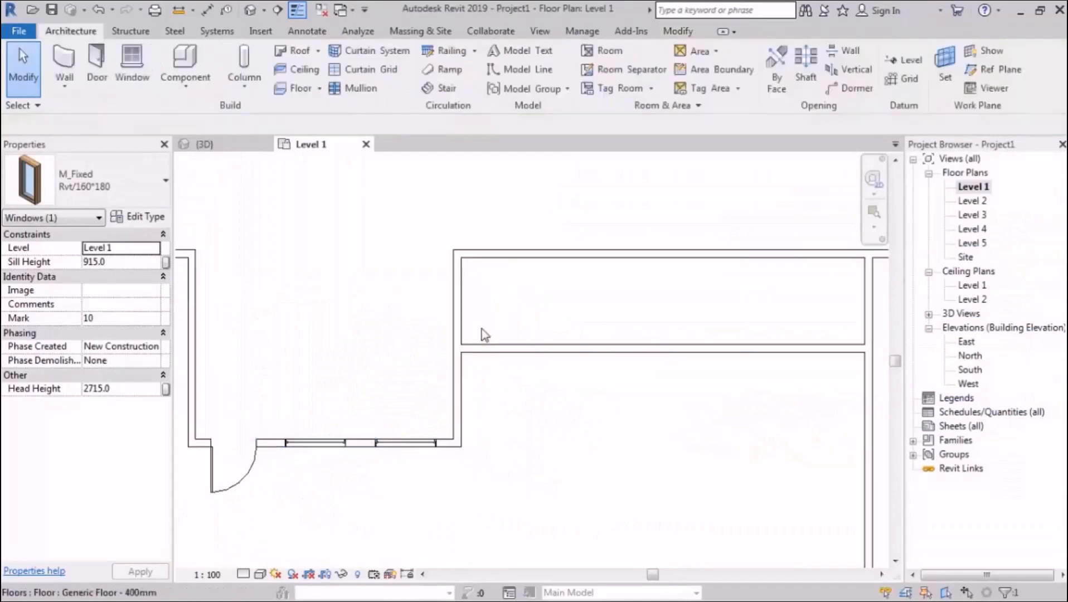
{"action": "left_click", "coordinate": [140, 77]}
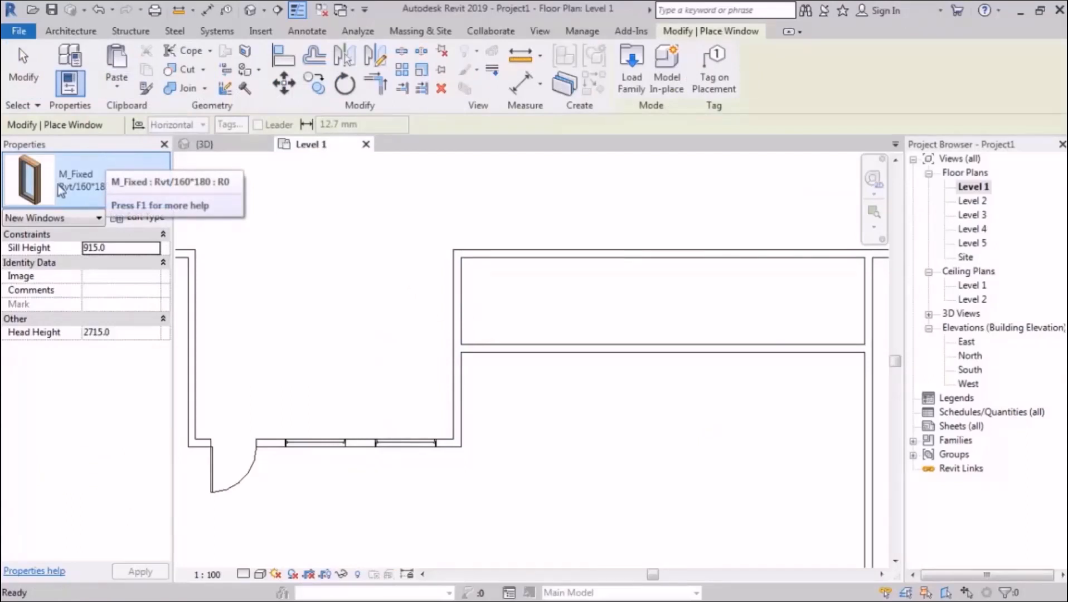
{"action": "left_click", "coordinate": [146, 216]}
{"action": "left_click", "coordinate": [1007, 112]}
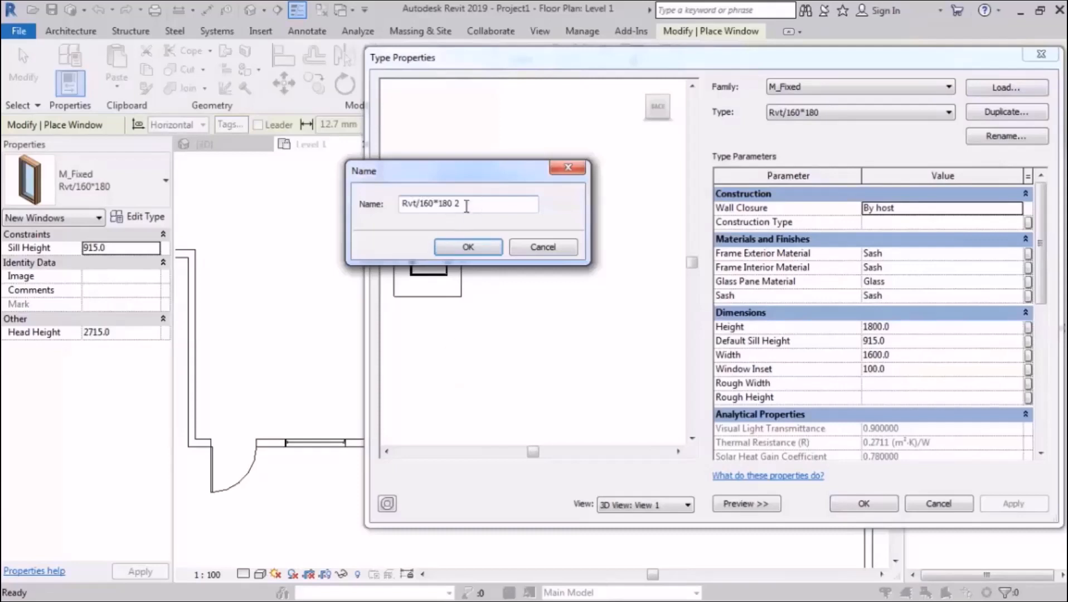
{"action": "left_click_drag", "start_coordinate": [464, 204], "coordinate": [420, 214]}
{"action": "type", "text": "120*"}
{"action": "key", "text": "Return"}
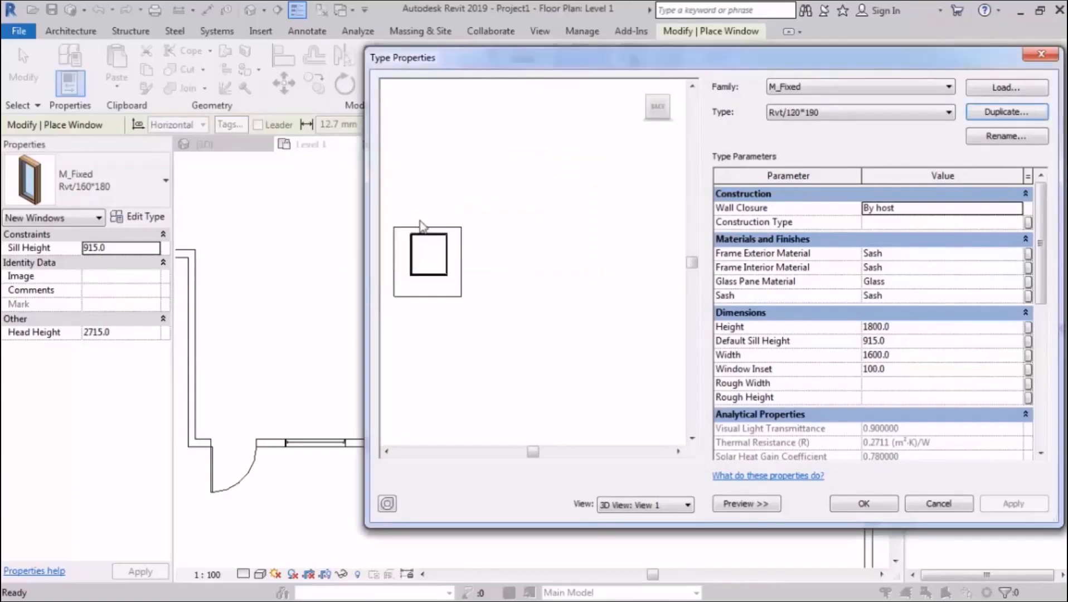
- Set the Rvt/120*190 window type's height to 1900 mm and width to 1200 mm, and accept the type properties
{"action": "left_click", "coordinate": [904, 326]}
{"action": "double_click", "coordinate": [904, 326]}
{"action": "type", "text": "1900.0"}
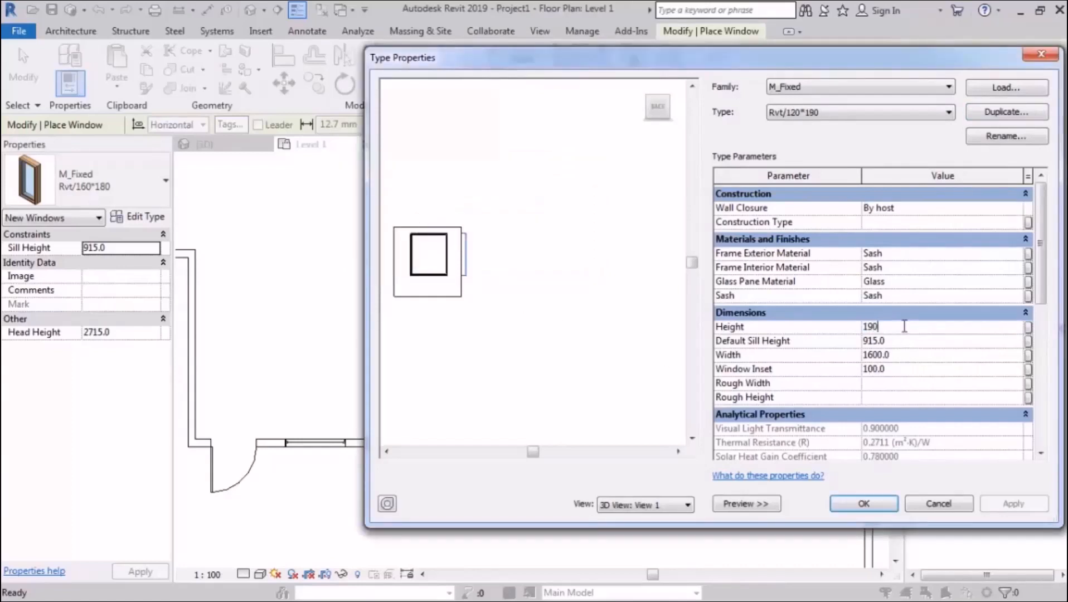
{"action": "left_click", "coordinate": [911, 357]}
{"action": "double_click", "coordinate": [910, 356]}
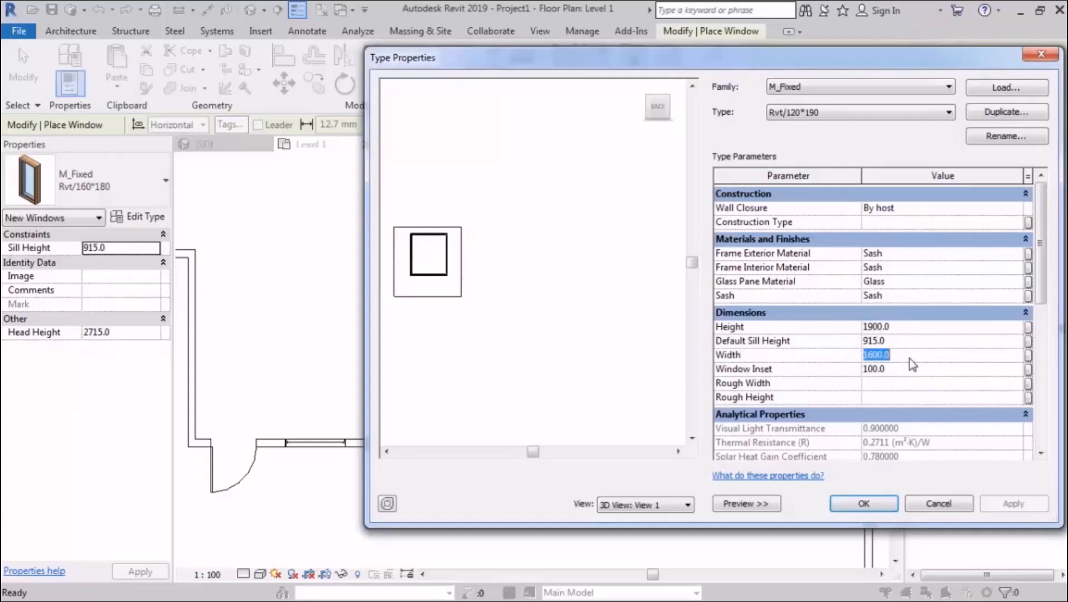
{"action": "type", "text": "1200.0"}
{"action": "left_click", "coordinate": [863, 503]}
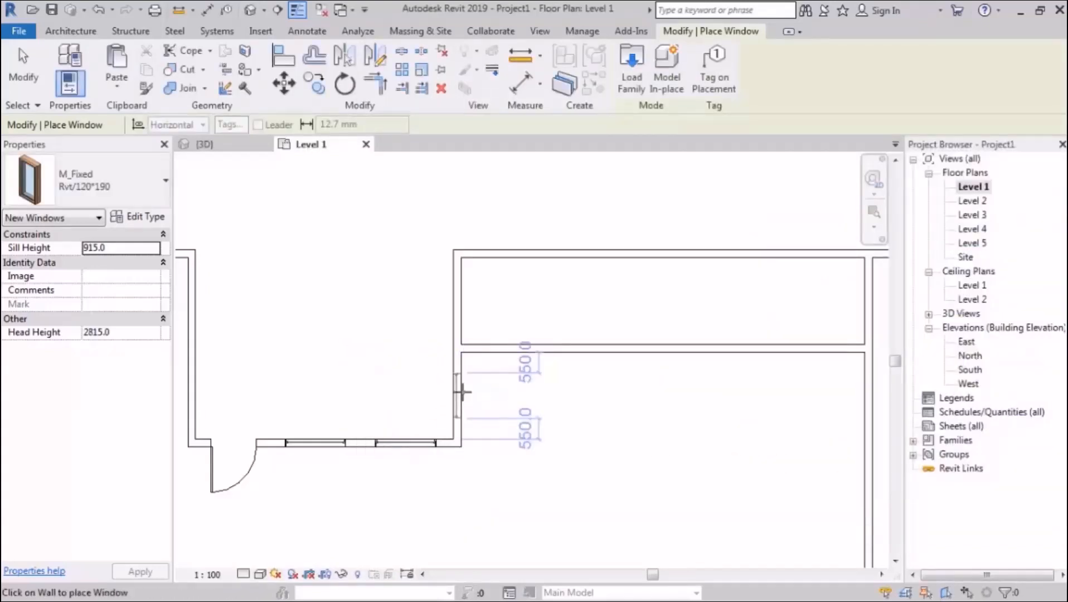
- Place Rvt/120*190 windows centred in both segments of the recess's right wall and one in the adjoining upper wall, 1200 mm from the corner
{"action": "left_click", "coordinate": [459, 394]}
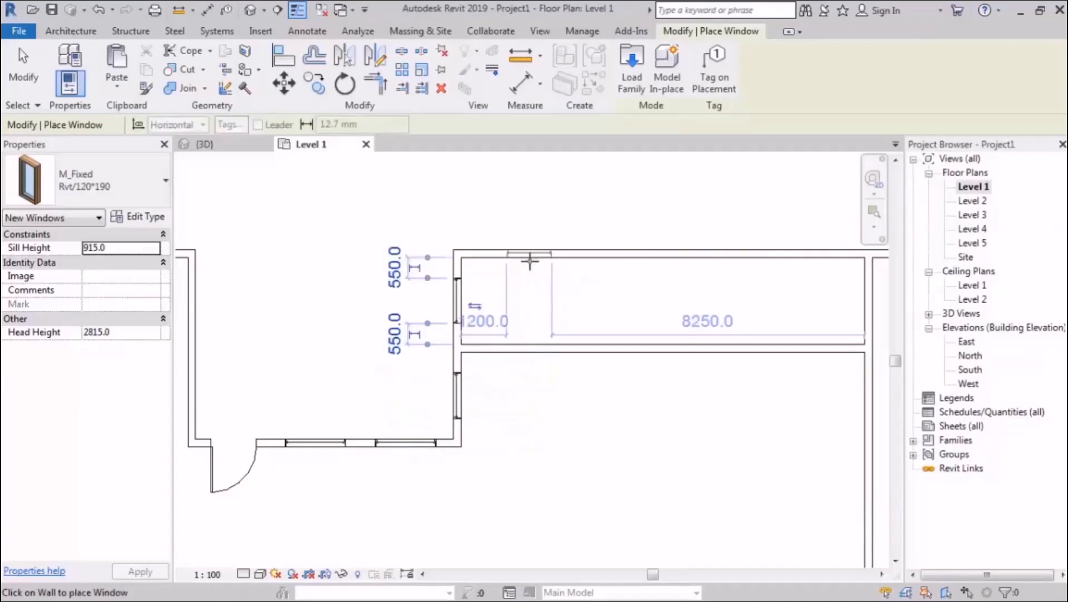
{"action": "left_click", "coordinate": [529, 256]}
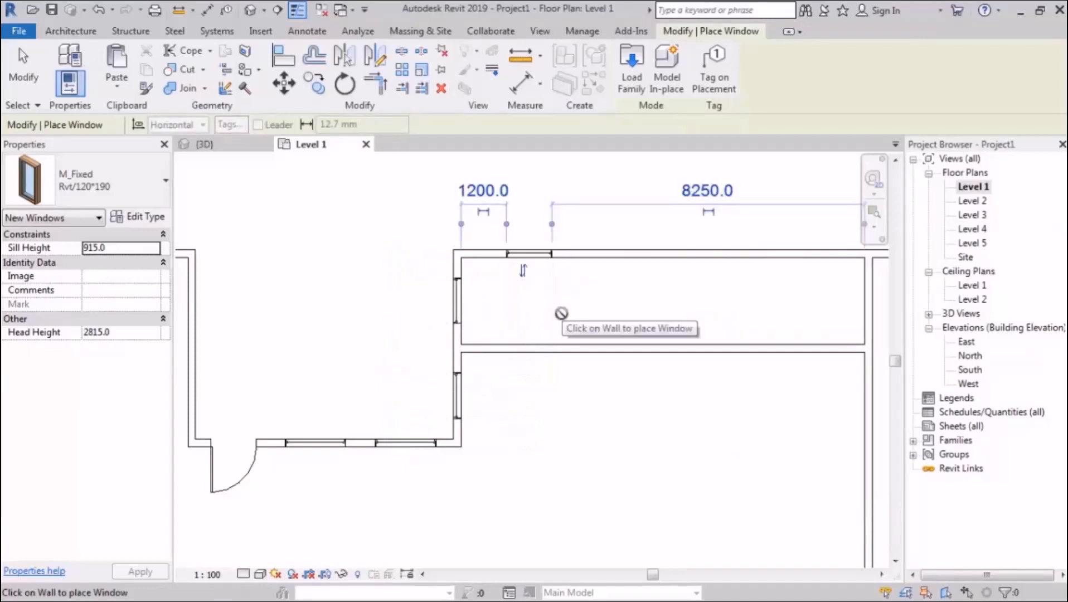
{"action": "key", "text": "Escape"}
{"action": "key", "text": "Escape"}
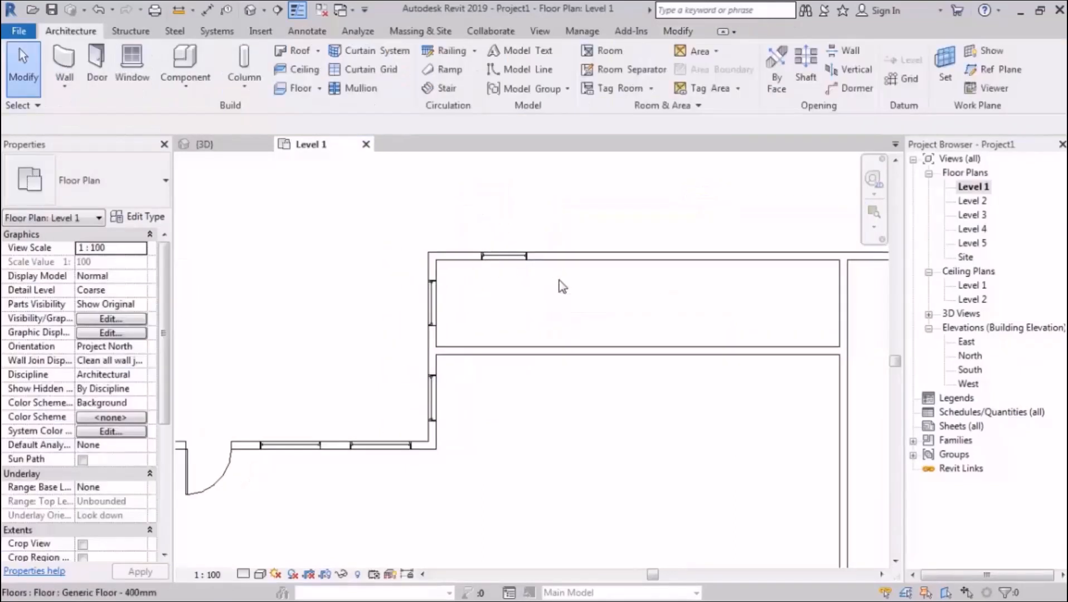
- Review the height, default sill height and width parameters of the Rvt/120*190 window type through the upper wall's window
{"action": "left_click", "coordinate": [507, 264]}
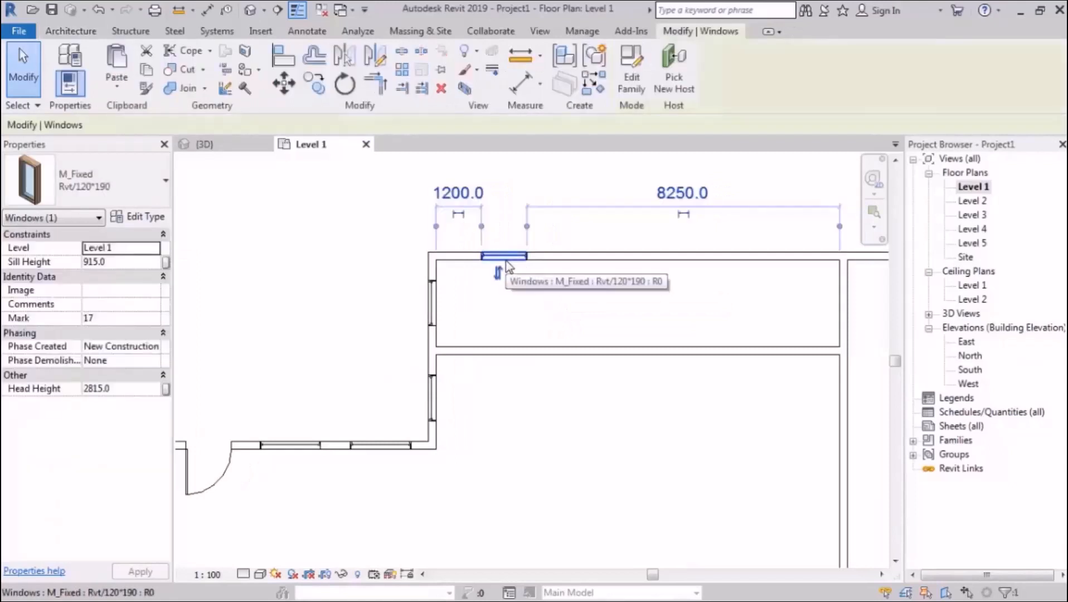
{"action": "left_click", "coordinate": [148, 220]}
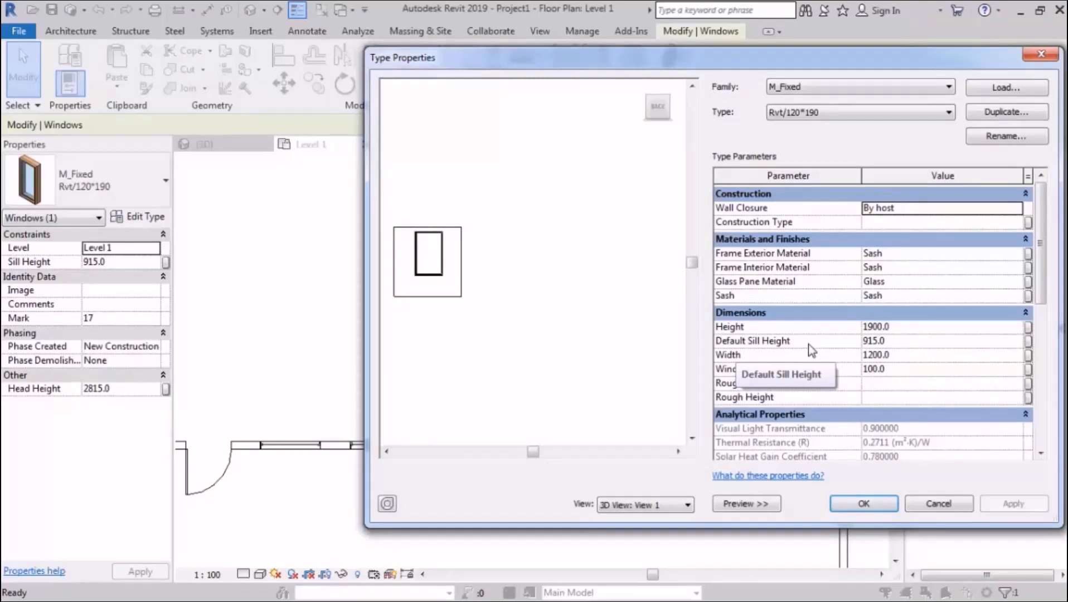
{"action": "left_click", "coordinate": [935, 352]}
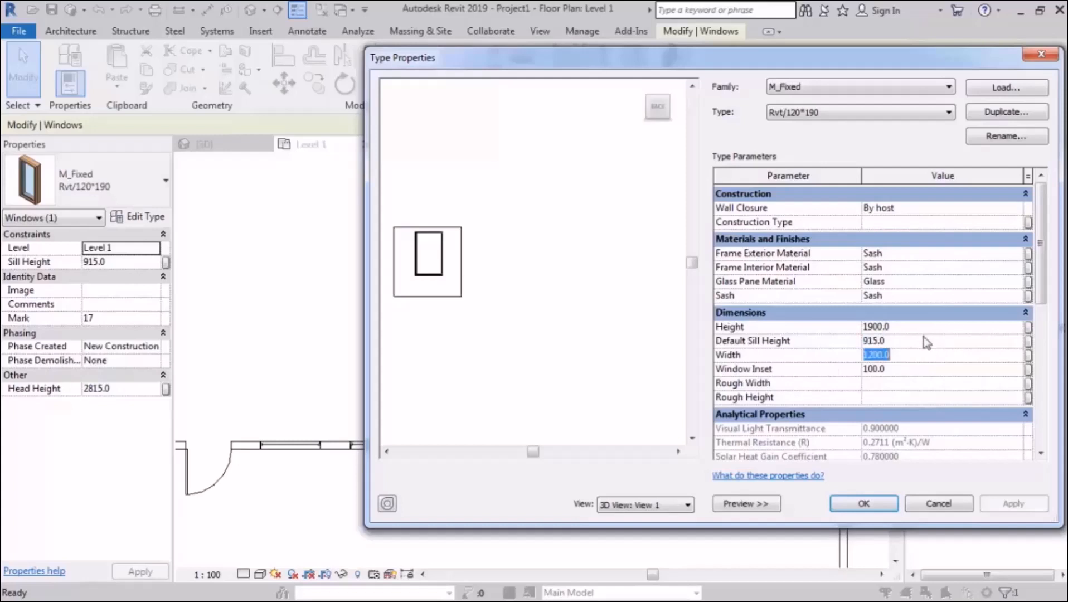
{"action": "left_click", "coordinate": [926, 342]}
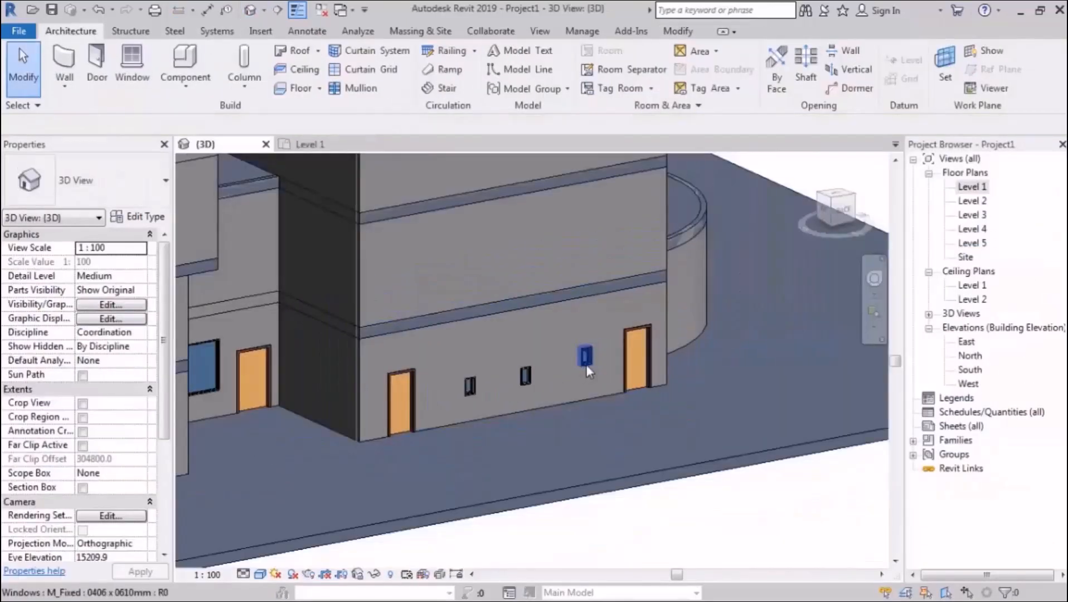
- In the 3D view, set the Sill Height of the upper wall's Rvt/120*190 window near the corner to 400 mm
{"action": "scroll", "coordinate": [586, 364], "scroll_direction": "down", "scroll_amount": 3}
{"action": "middle_click_drag", "start_coordinate": [456, 404], "coordinate": [403, 367], "text": "shift"}
{"action": "scroll", "coordinate": [368, 409], "scroll_direction": "up", "scroll_amount": 5}
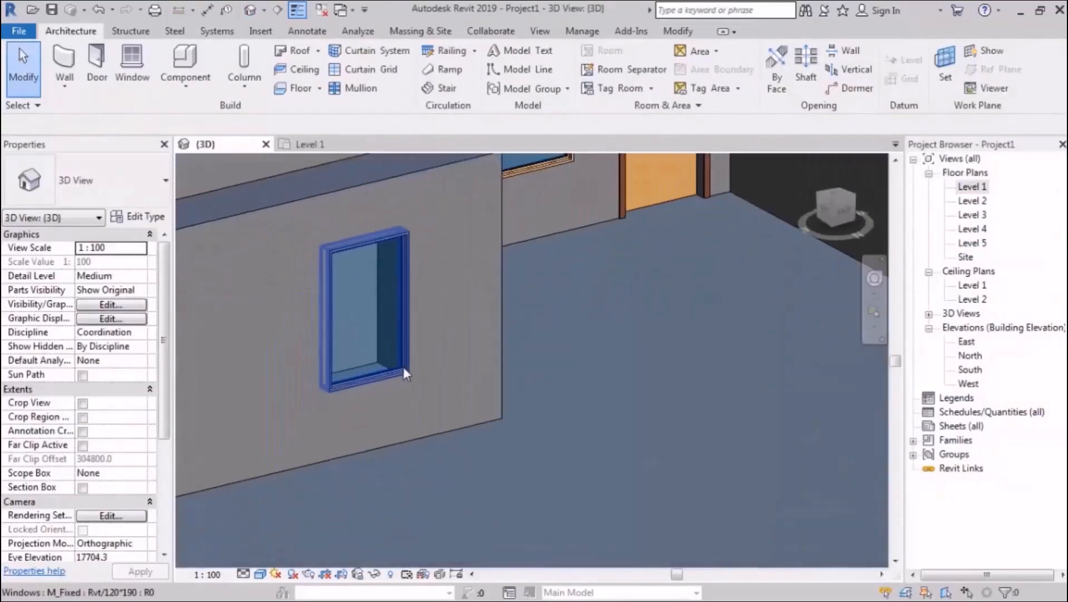
{"action": "left_click", "coordinate": [403, 367]}
{"action": "middle_click_drag", "start_coordinate": [610, 360], "coordinate": [510, 348], "text": "shift"}
{"action": "left_click", "coordinate": [125, 266]}
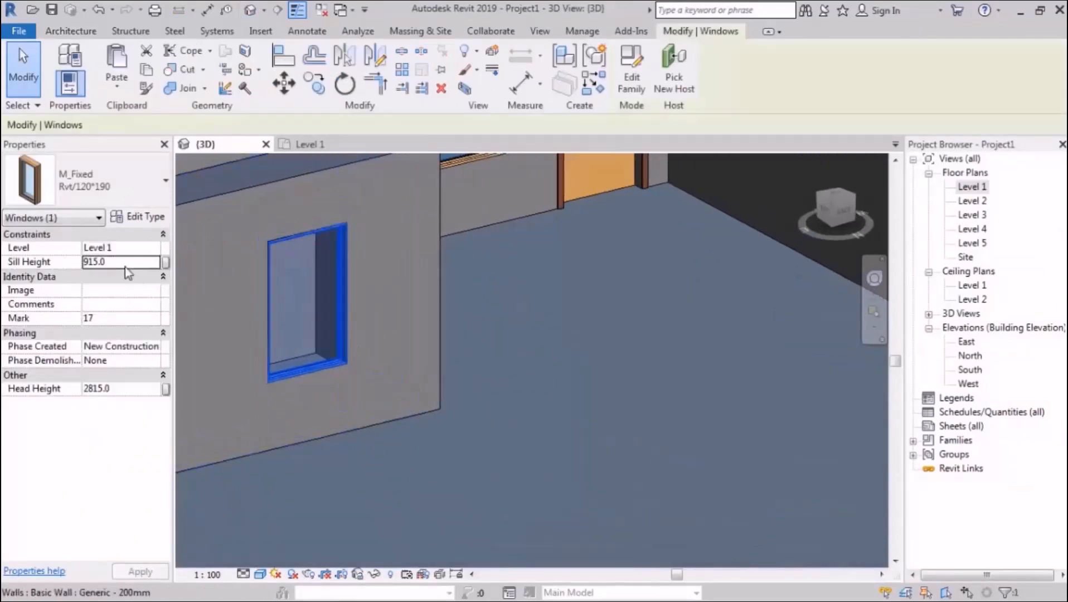
{"action": "type", "text": "400"}
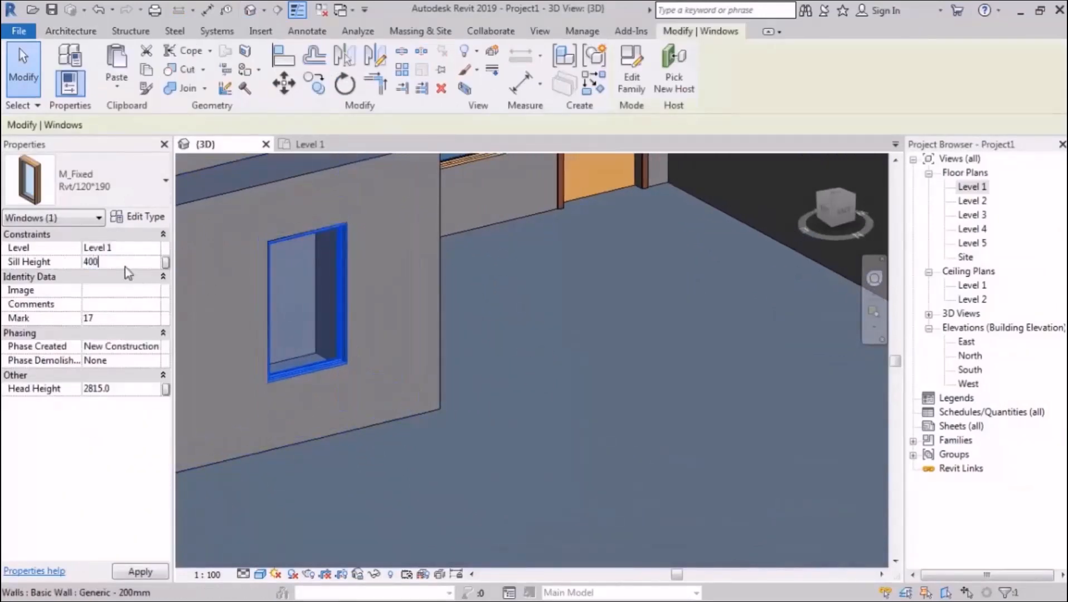
{"action": "key", "text": "Return"}
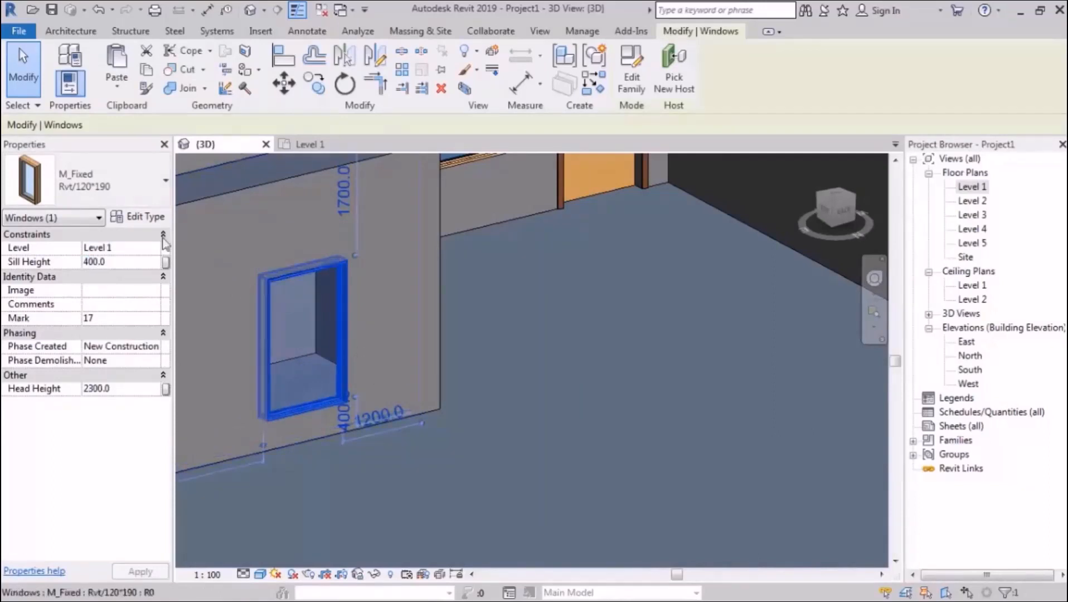
- Set the Default Sill Height of the Rvt/120*190 window type to 1200 mm and accept the type properties
{"action": "left_click", "coordinate": [140, 217]}
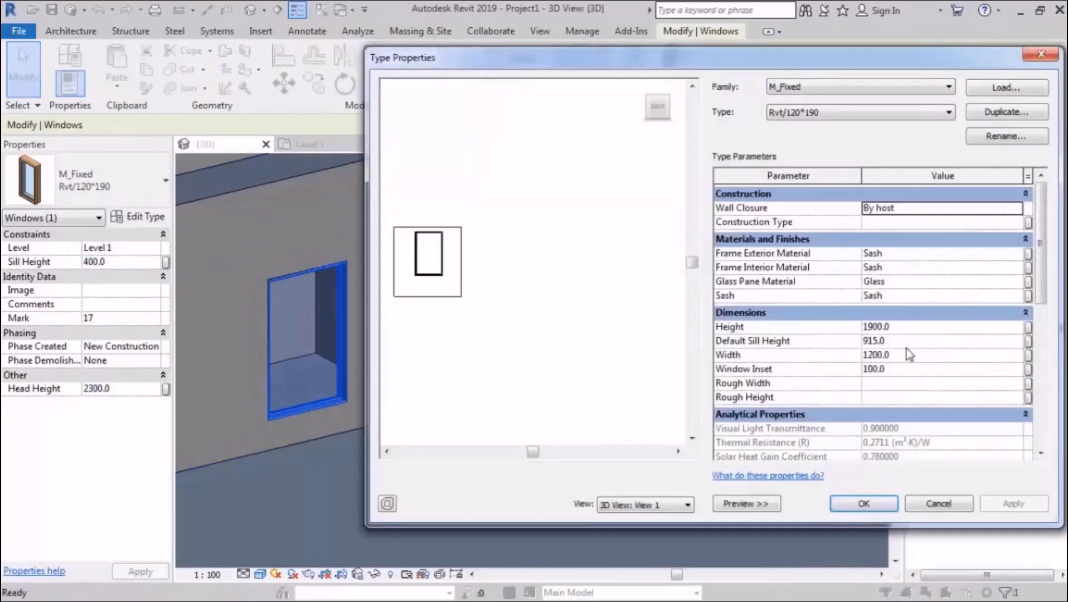
{"action": "left_click", "coordinate": [911, 345]}
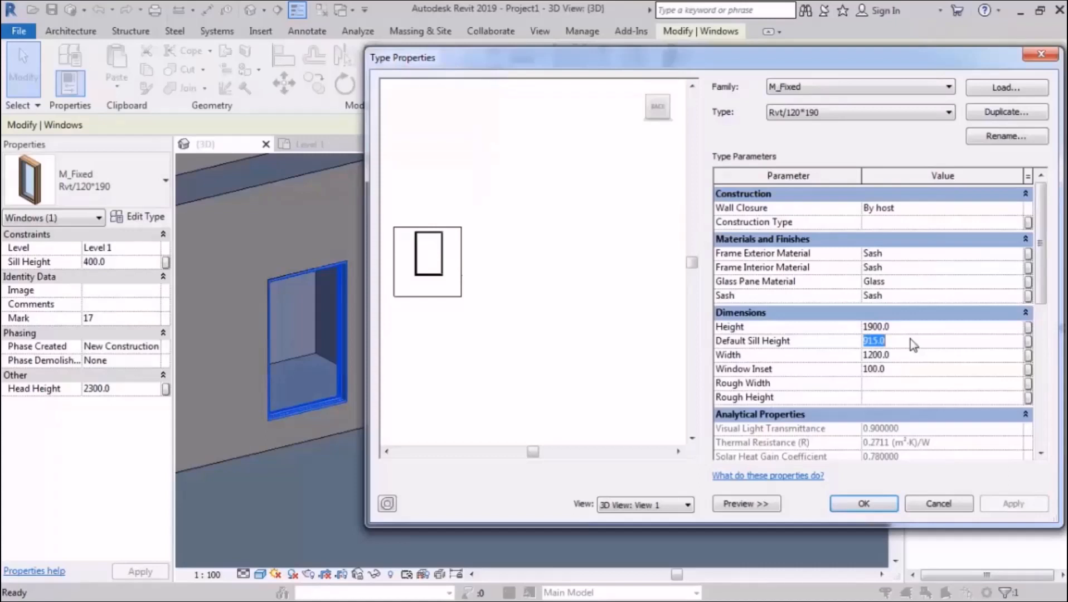
{"action": "type", "text": "1200.0"}
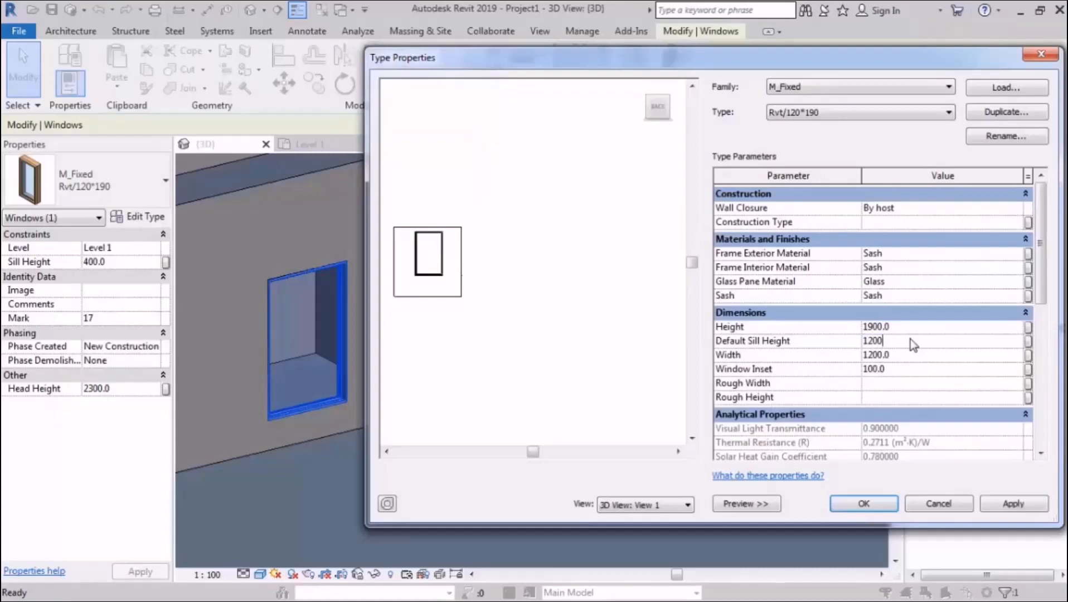
{"action": "left_click", "coordinate": [879, 504]}
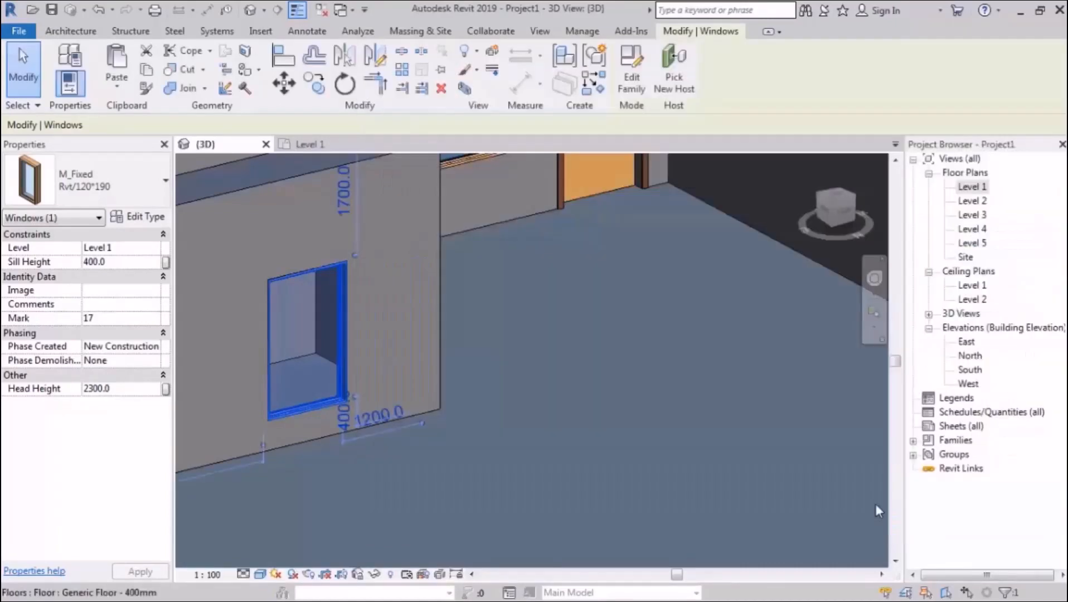
- Return to the Level 1 plan, place another Rvt/120*190 window in the upper wall beside the existing one, and show it in 3D
{"action": "scroll", "coordinate": [777, 326], "scroll_direction": "down", "scroll_amount": 3}
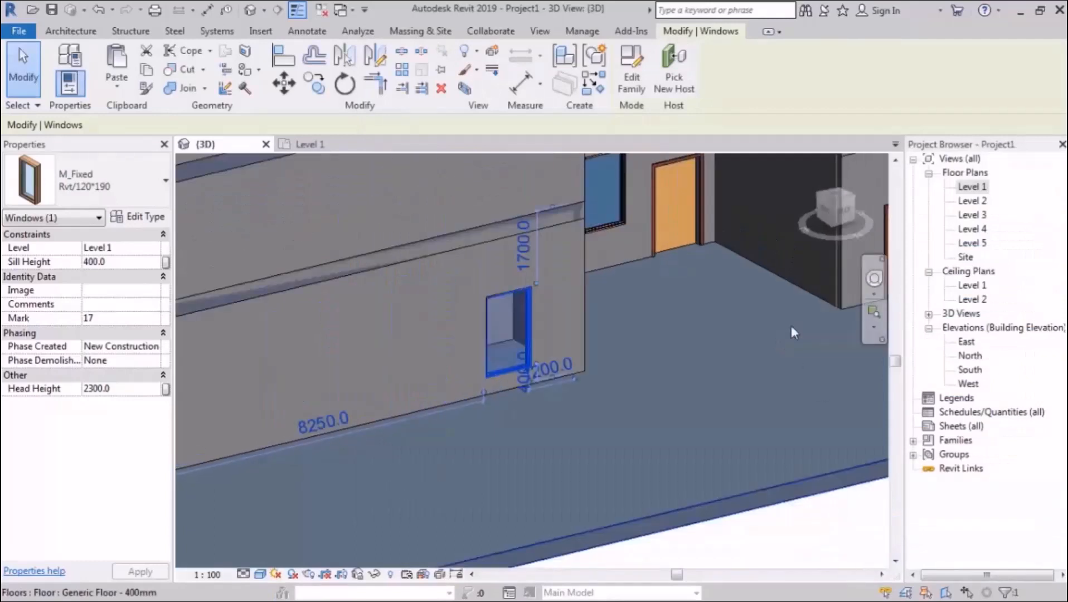
{"action": "double_click", "coordinate": [974, 187]}
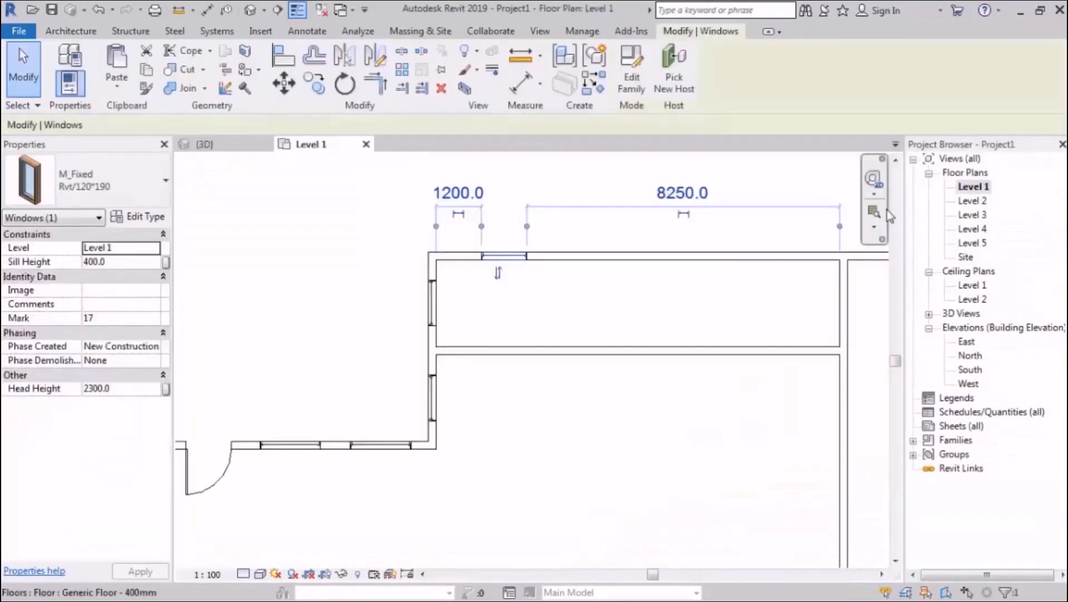
{"action": "key", "text": "Escape"}
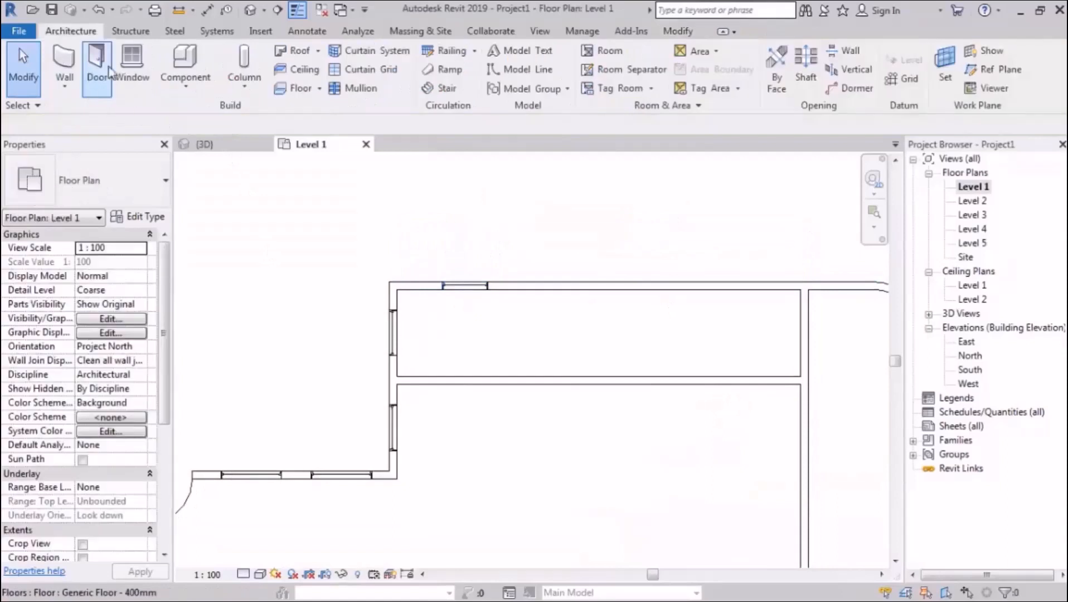
{"action": "left_click", "coordinate": [131, 71]}
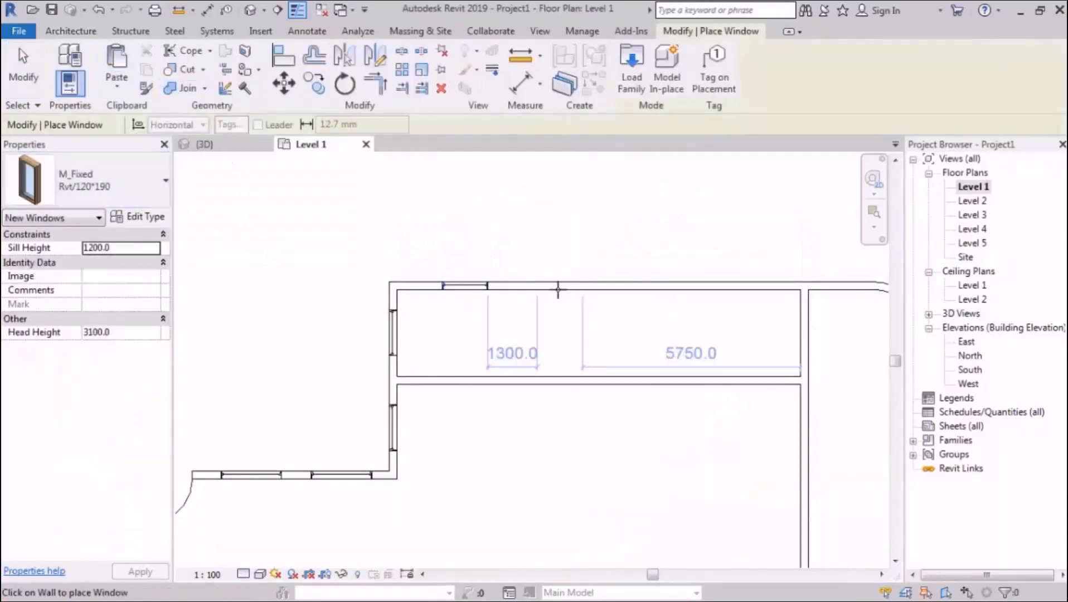
{"action": "left_click", "coordinate": [250, 10]}
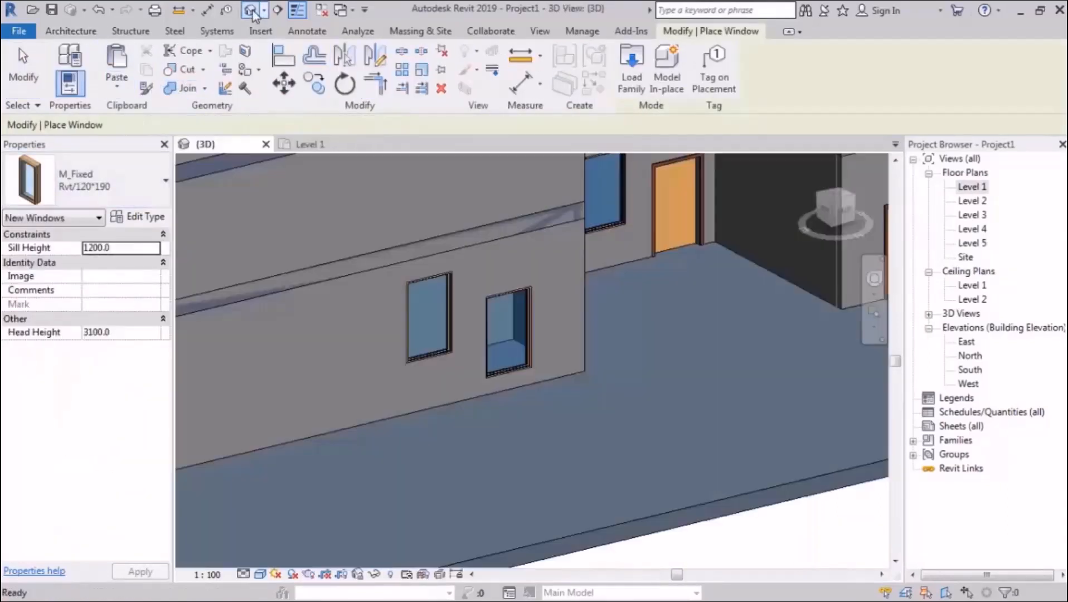
- Compare the second upper-wall window's instance sill height with the default sill height in its type properties
{"action": "key", "text": "Escape"}
{"action": "left_click", "coordinate": [432, 335]}
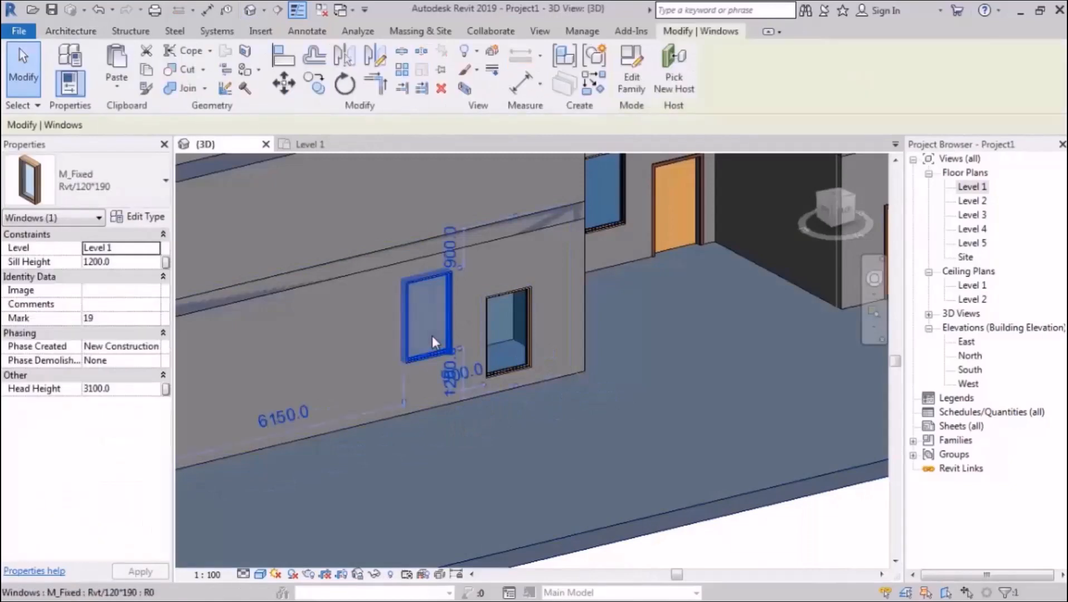
{"action": "left_click", "coordinate": [141, 216]}
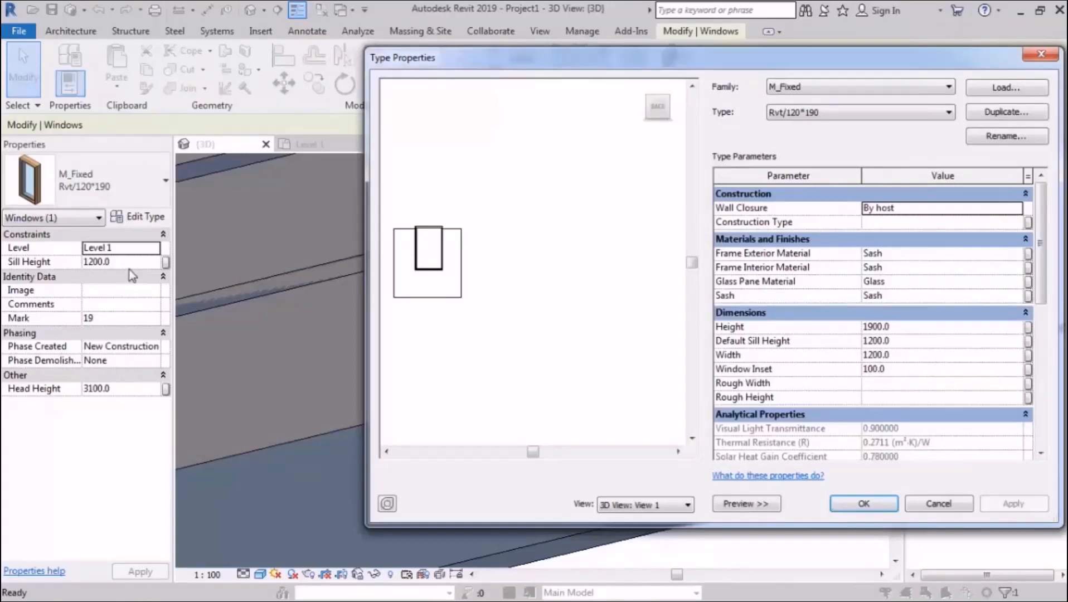
{"action": "key", "text": "Escape"}
{"action": "key", "text": "Escape"}
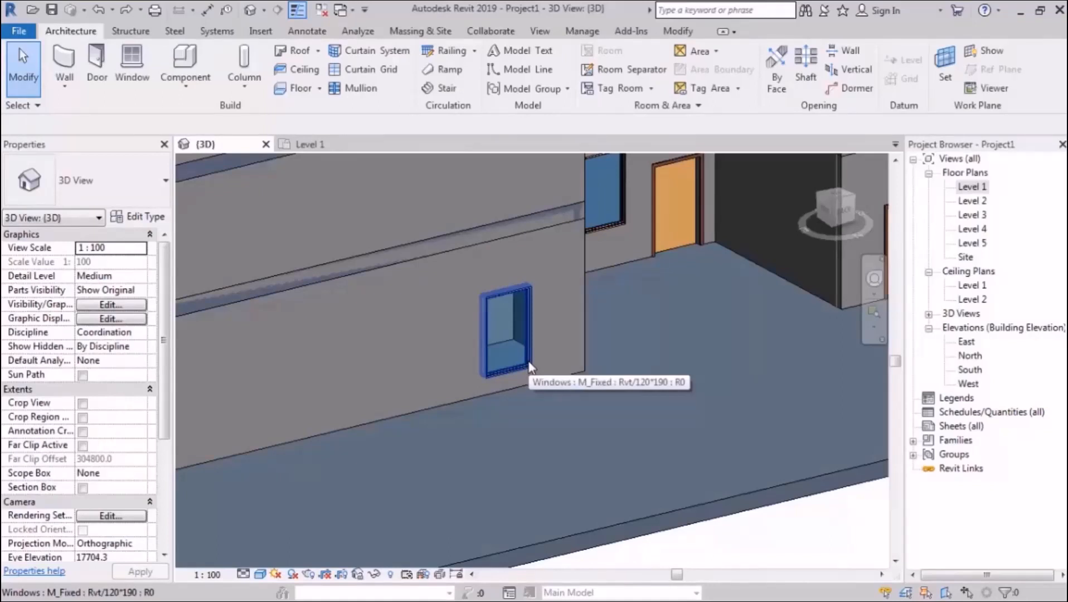
- Return to the Level 1 plan, start placing a door, and open the Doors folder of the US Metric family library for loading
{"action": "double_click", "coordinate": [971, 188]}
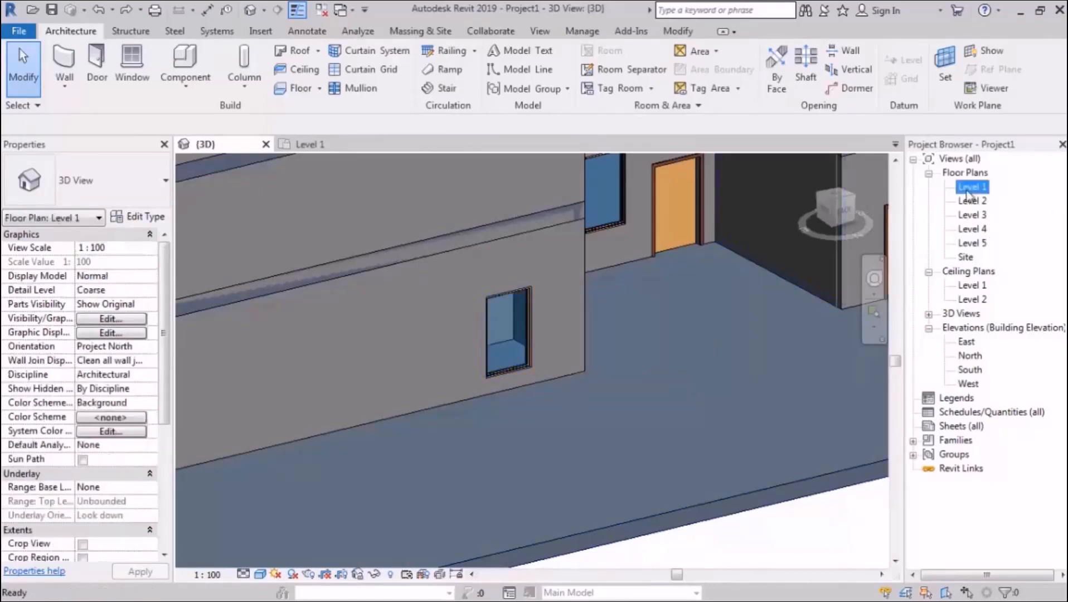
{"action": "middle_click_drag", "start_coordinate": [704, 332], "coordinate": [603, 280]}
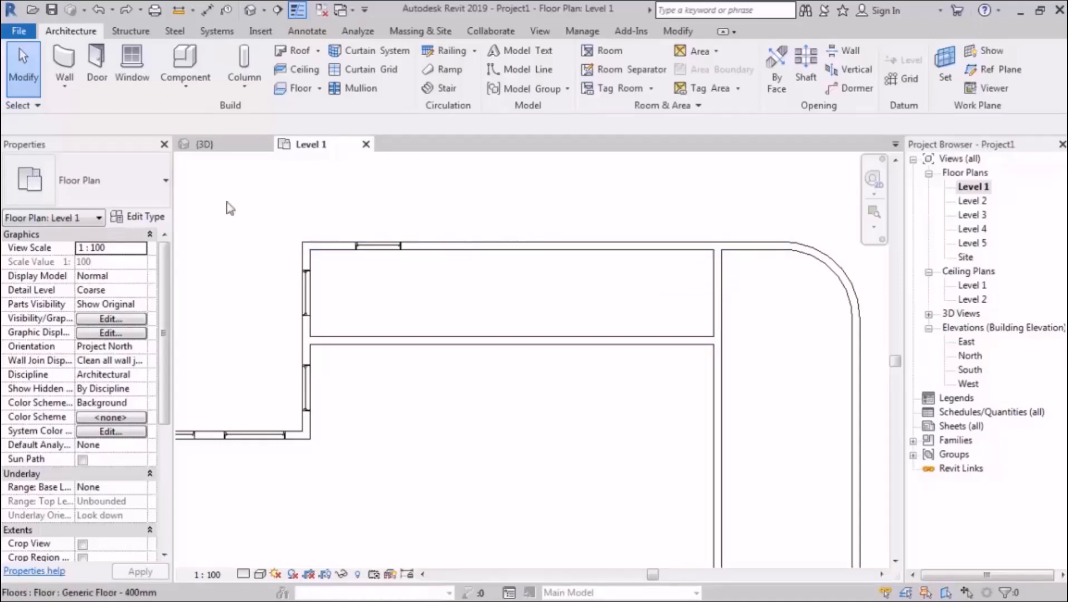
{"action": "left_click", "coordinate": [103, 76]}
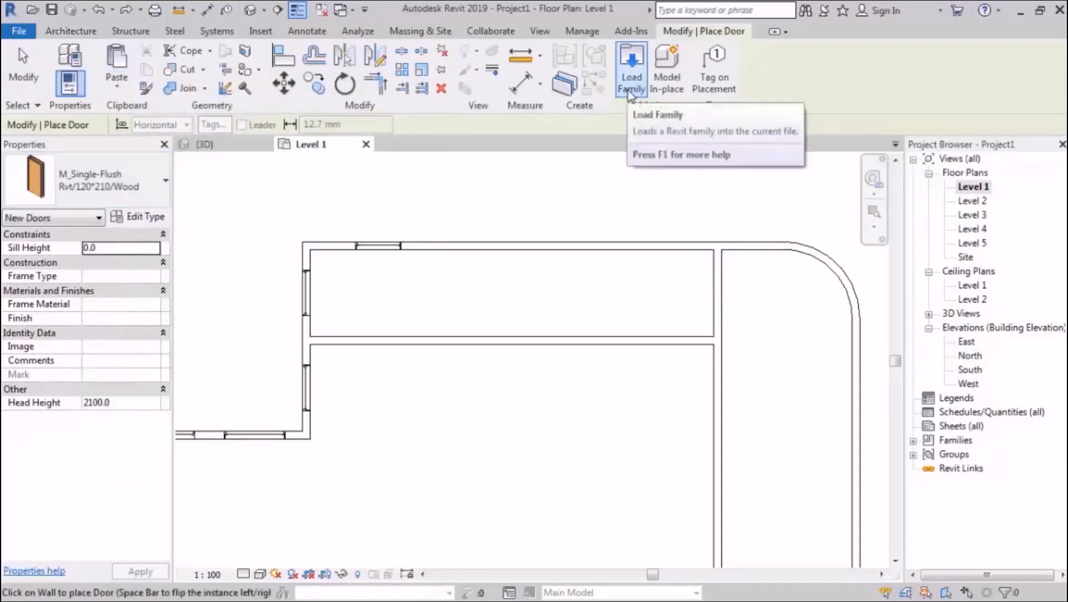
{"action": "left_click", "coordinate": [139, 216]}
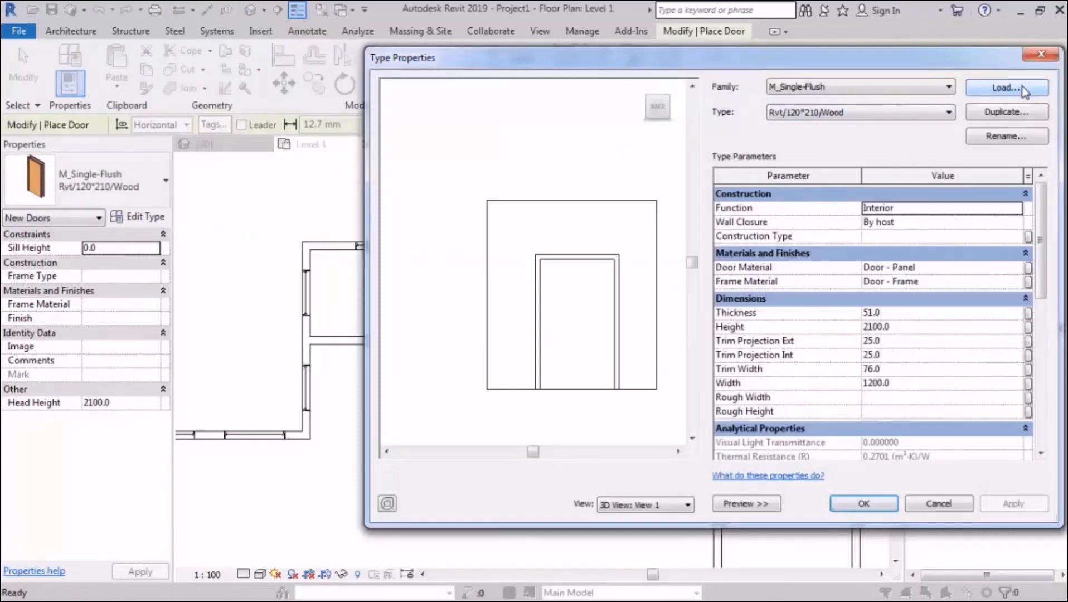
{"action": "left_click", "coordinate": [1024, 92]}
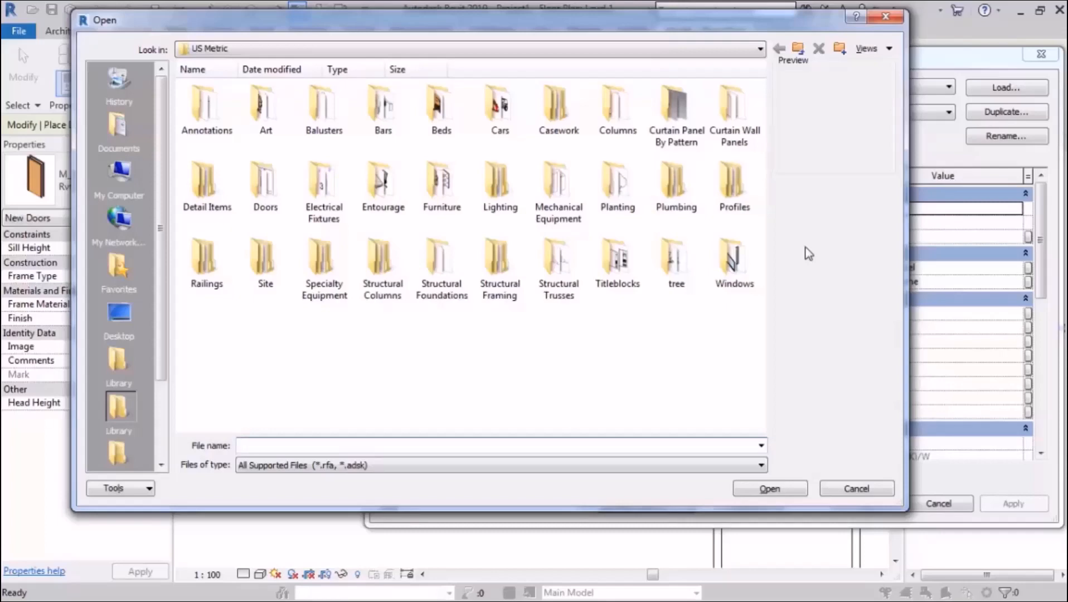
{"action": "double_click", "coordinate": [266, 192]}
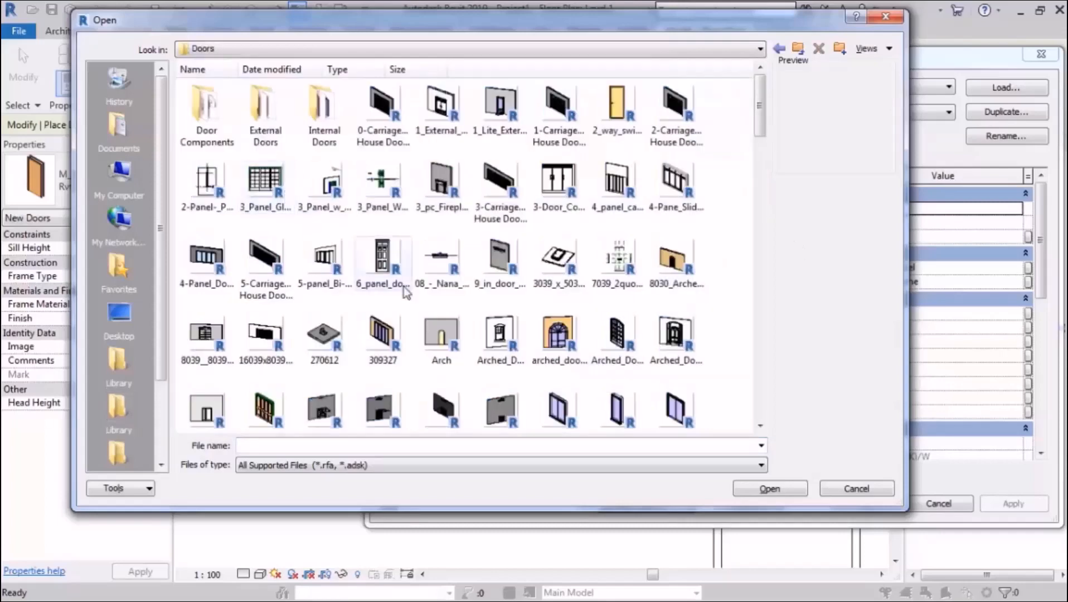
- Load the ExtDbl (5) double door family and accept its 1510 x 2110mm type for placement
{"action": "scroll", "coordinate": [576, 276], "scroll_direction": "down", "scroll_amount": 5}
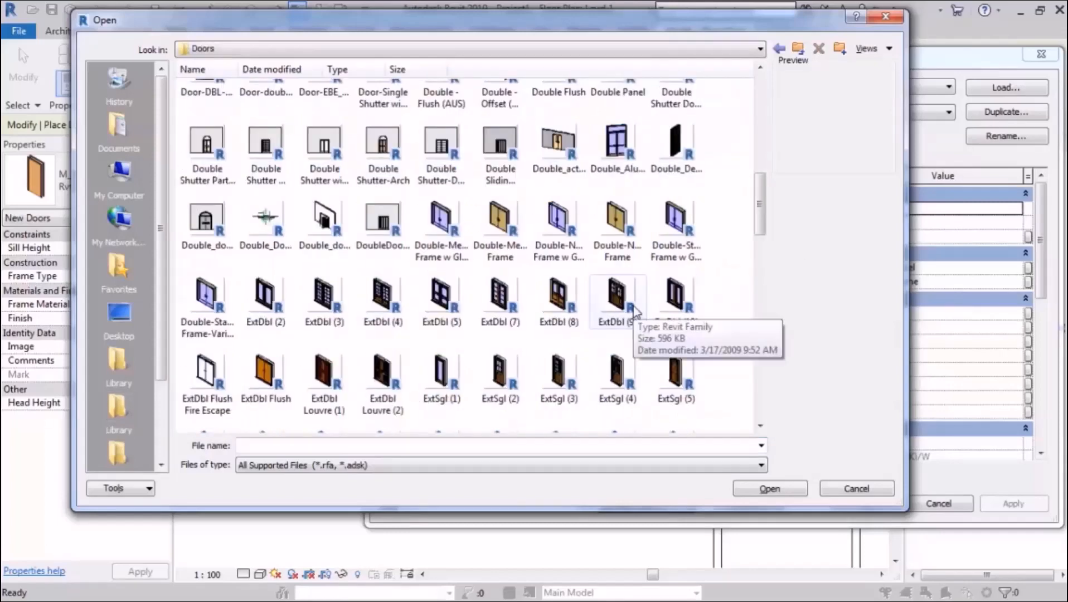
{"action": "scroll", "coordinate": [634, 310], "scroll_direction": "up", "scroll_amount": 10}
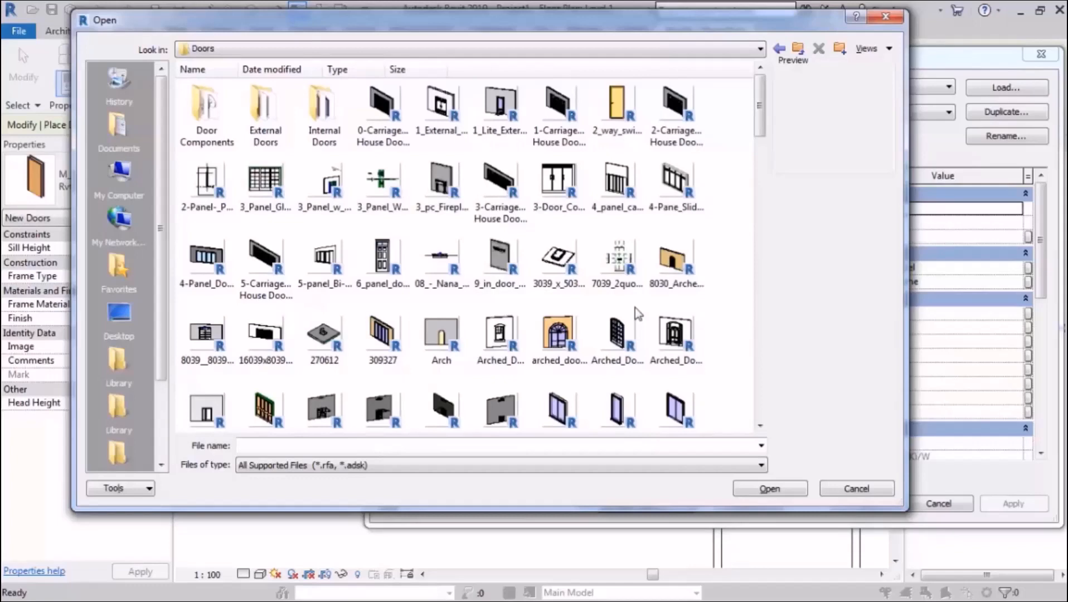
{"action": "scroll", "coordinate": [639, 313], "scroll_direction": "down", "scroll_amount": 10}
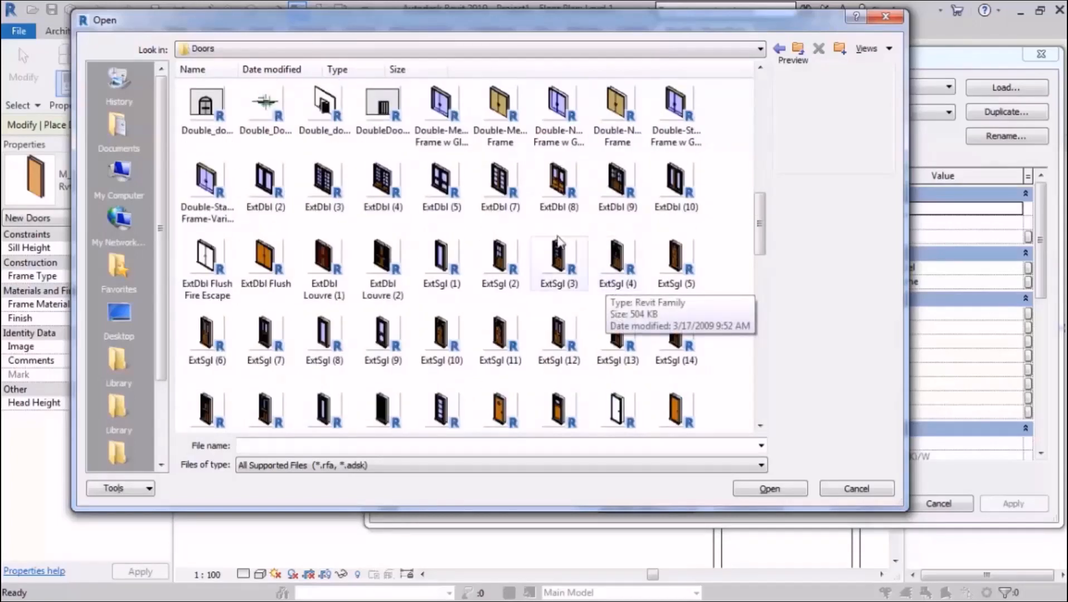
{"action": "left_click", "coordinate": [453, 189]}
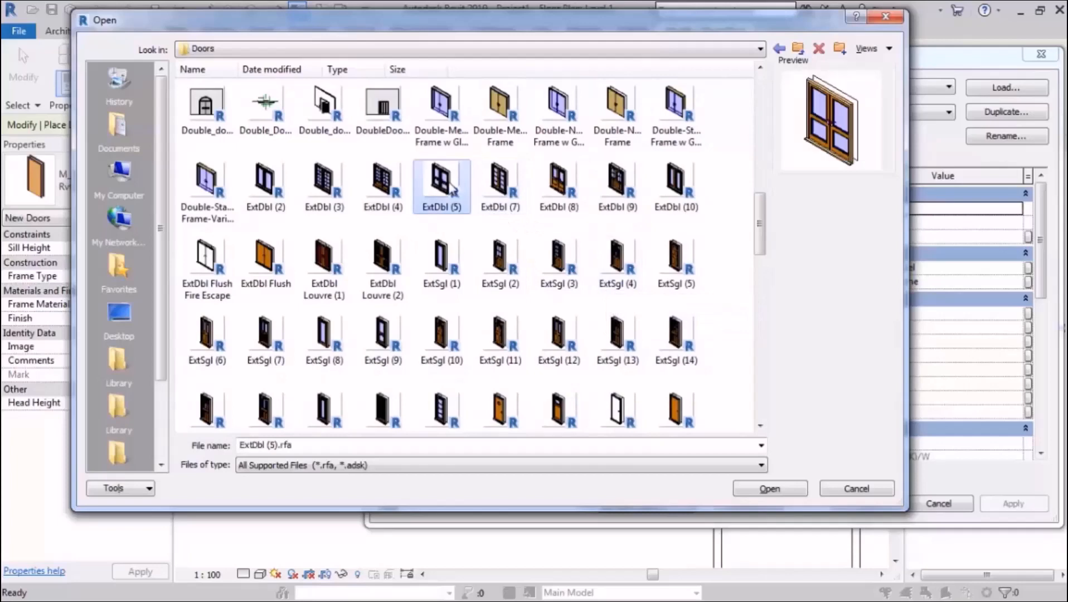
{"action": "double_click", "coordinate": [452, 190]}
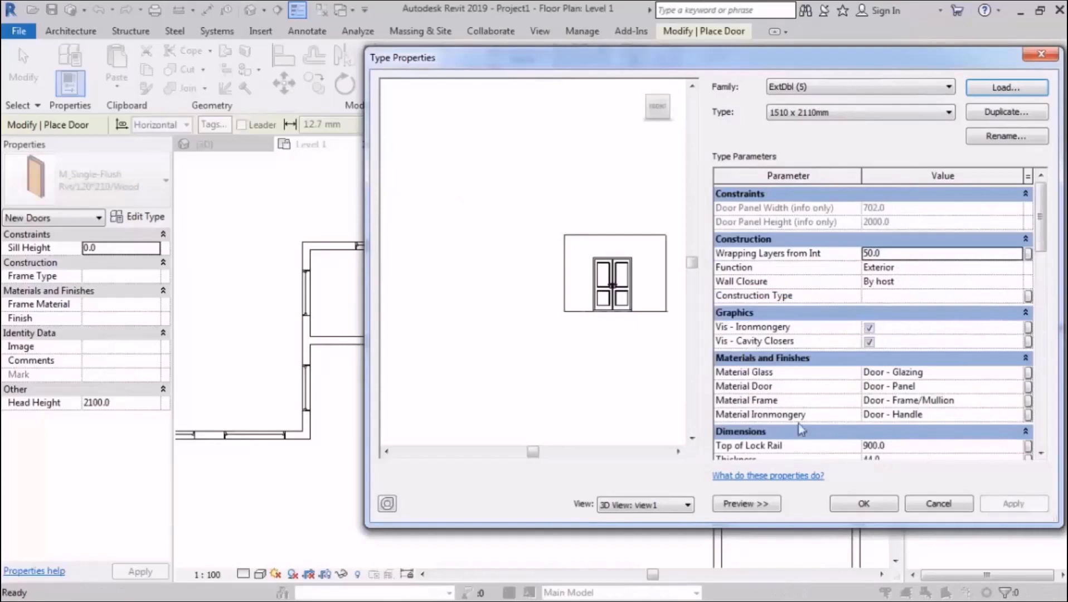
{"action": "left_click", "coordinate": [863, 504]}
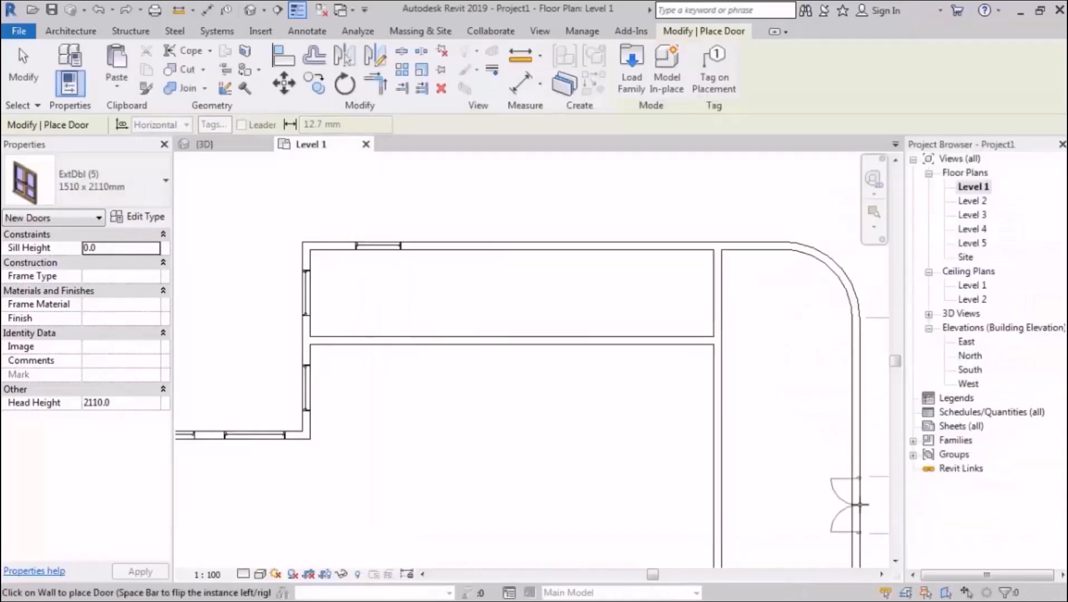
- Duplicate the ExtDbl (5) 1510 x 2110mm door type under the name Rvt/220*210
{"action": "left_click", "coordinate": [114, 194]}
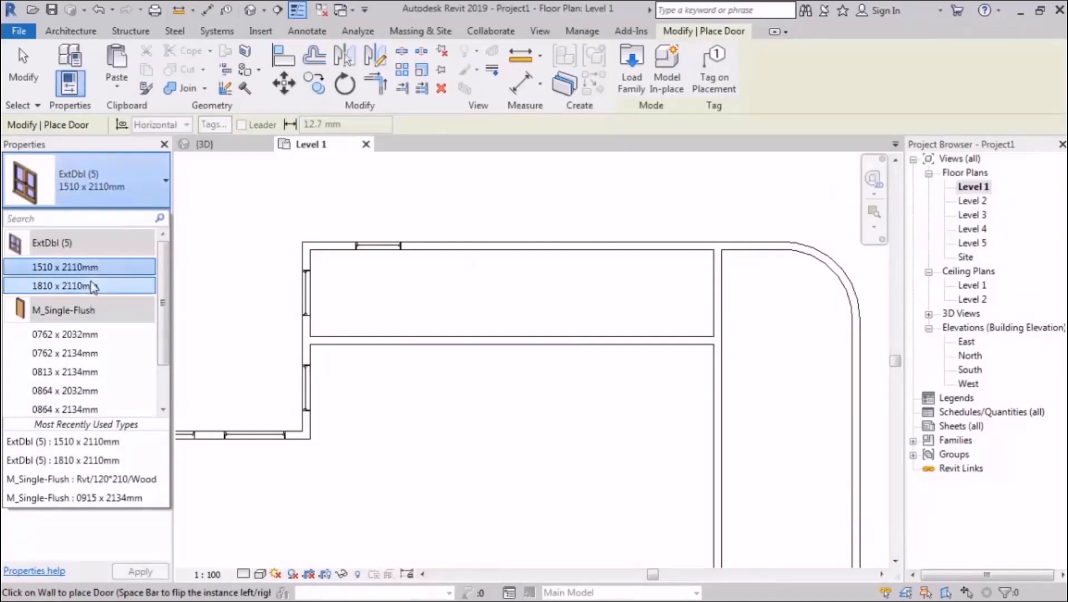
{"action": "mouse_move", "coordinate": [94, 287]}
{"action": "left_click", "coordinate": [153, 161]}
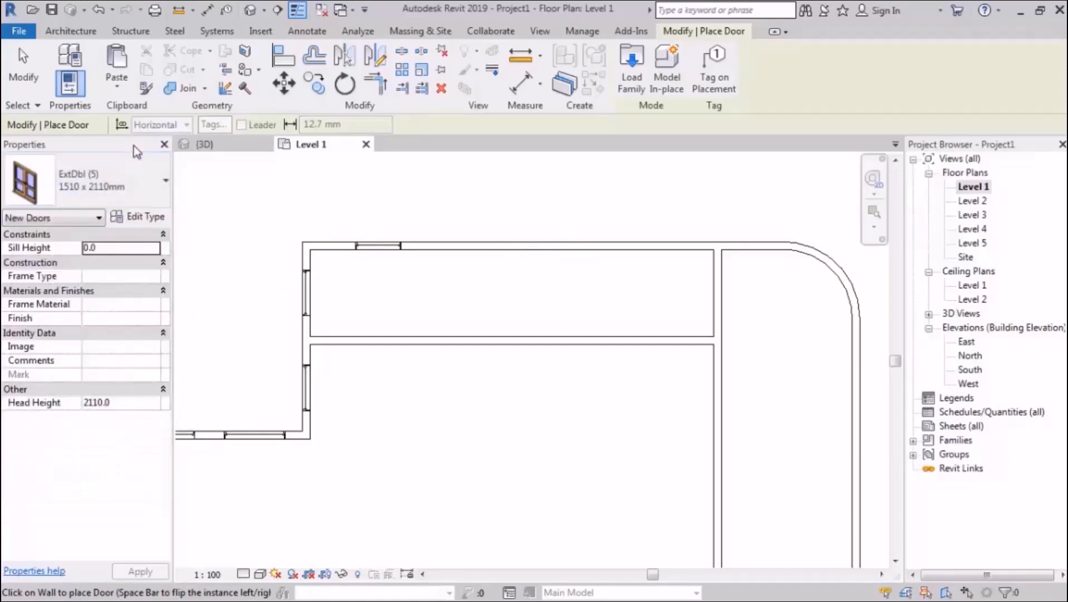
{"action": "left_click", "coordinate": [149, 218]}
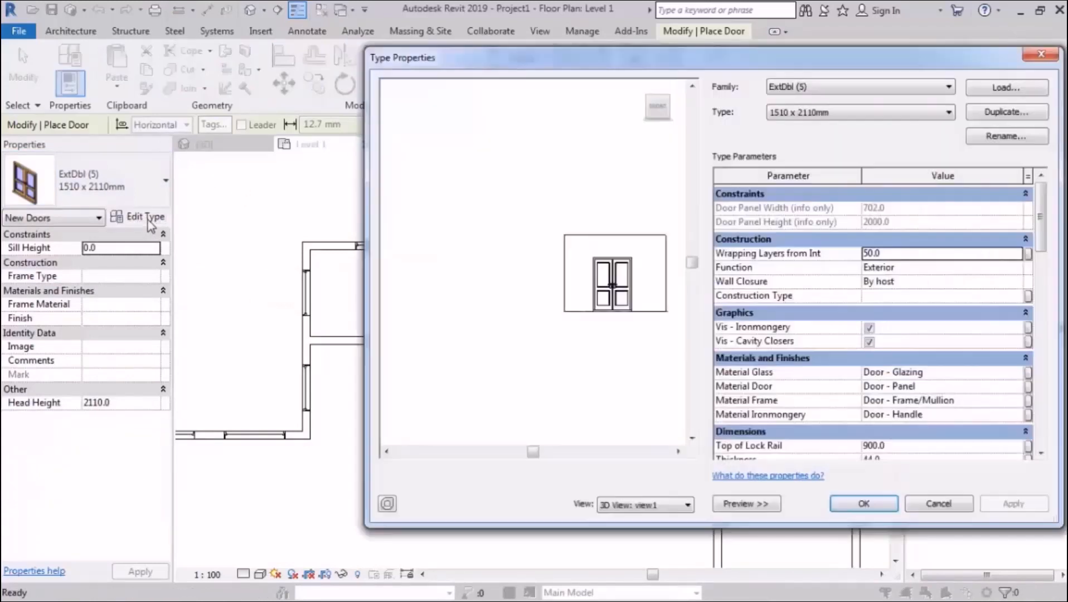
{"action": "left_click", "coordinate": [1002, 113]}
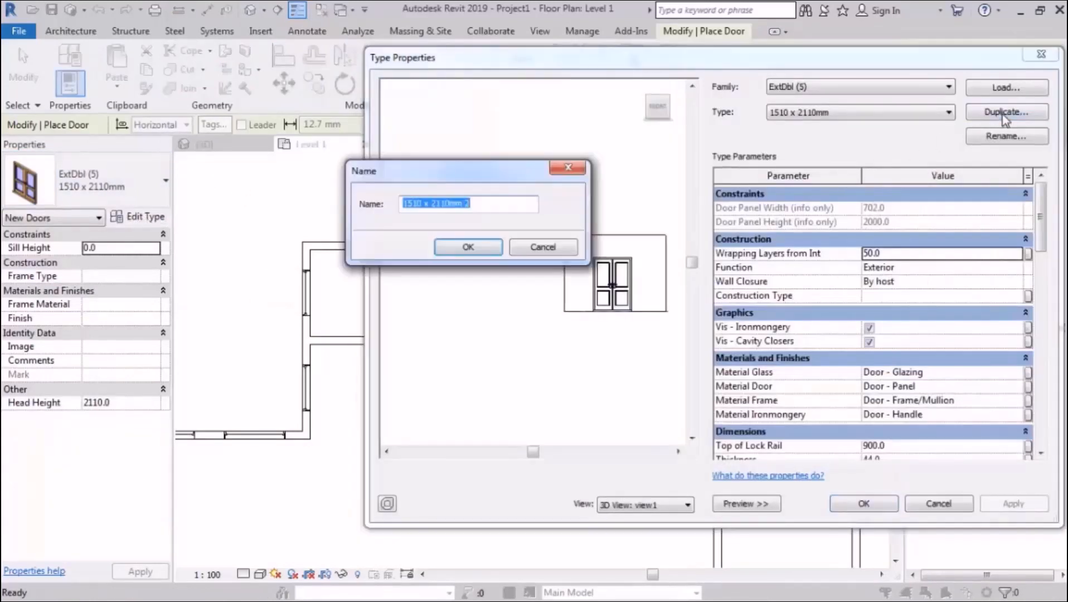
{"action": "type", "text": "Rvt"}
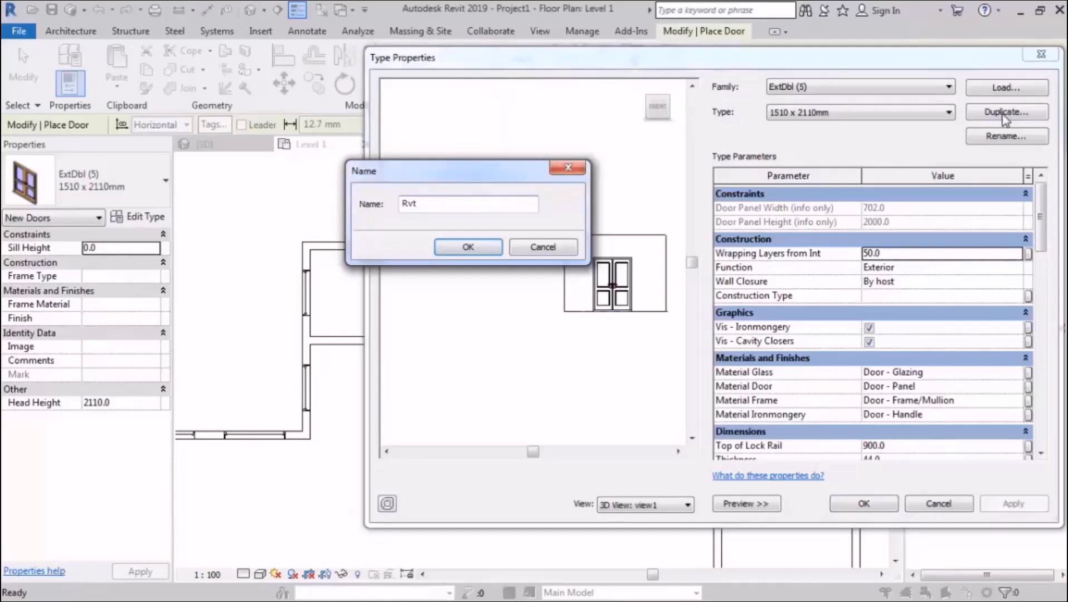
{"action": "type", "text": "/220*210"}
{"action": "key", "text": "Return"}
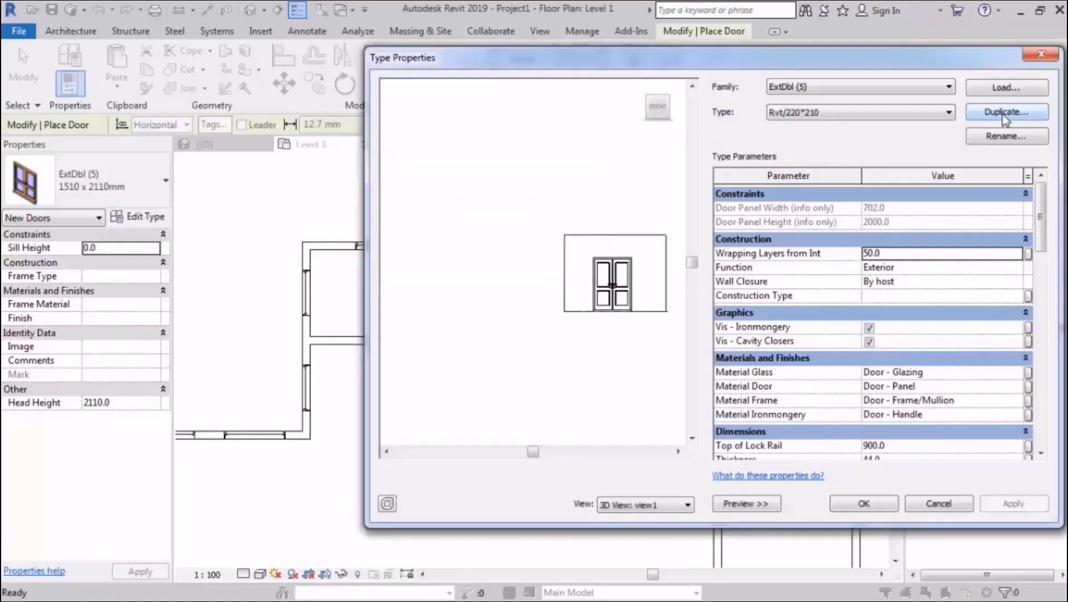
- Set the Rvt/220*210 door type's height to 2100 and width to 2200, and accept the type properties
{"action": "left_click_drag", "start_coordinate": [1044, 247], "coordinate": [1049, 321]}
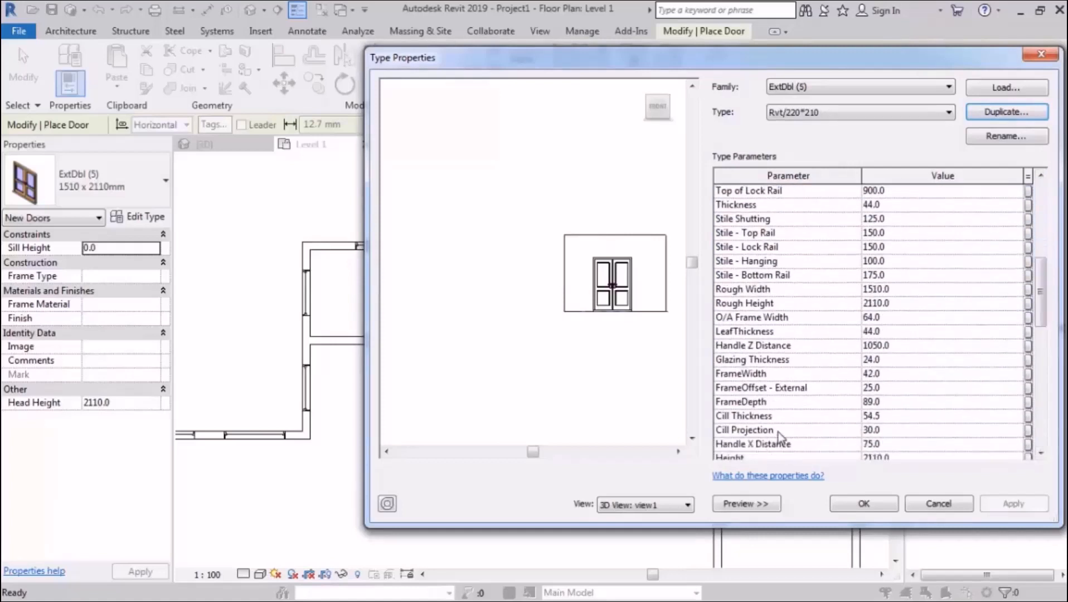
{"action": "scroll", "coordinate": [1041, 317], "scroll_direction": "up", "scroll_amount": 2}
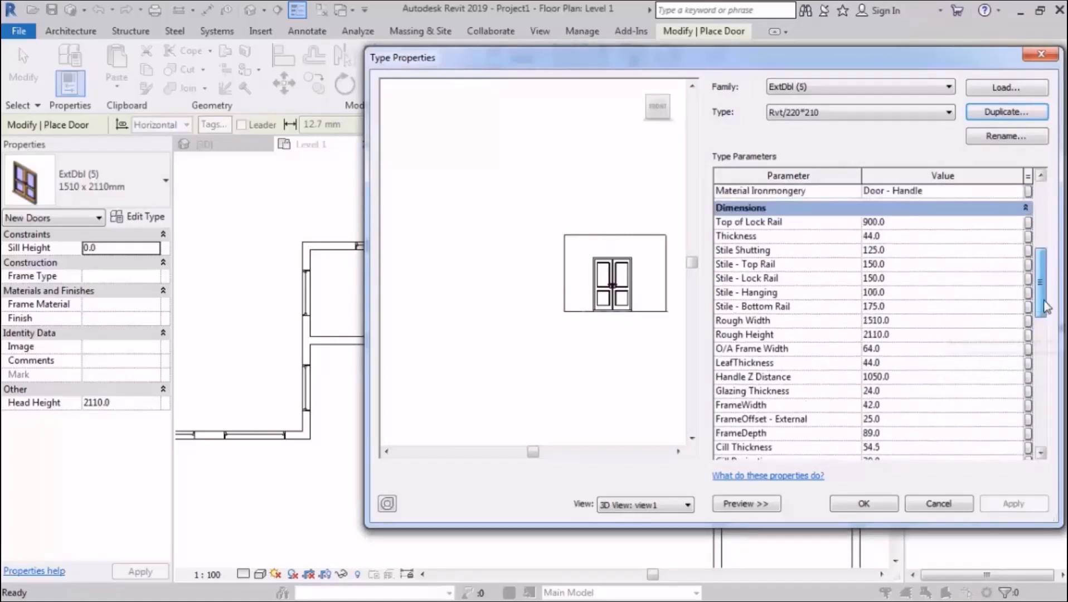
{"action": "left_click_drag", "start_coordinate": [1047, 294], "coordinate": [1054, 356]}
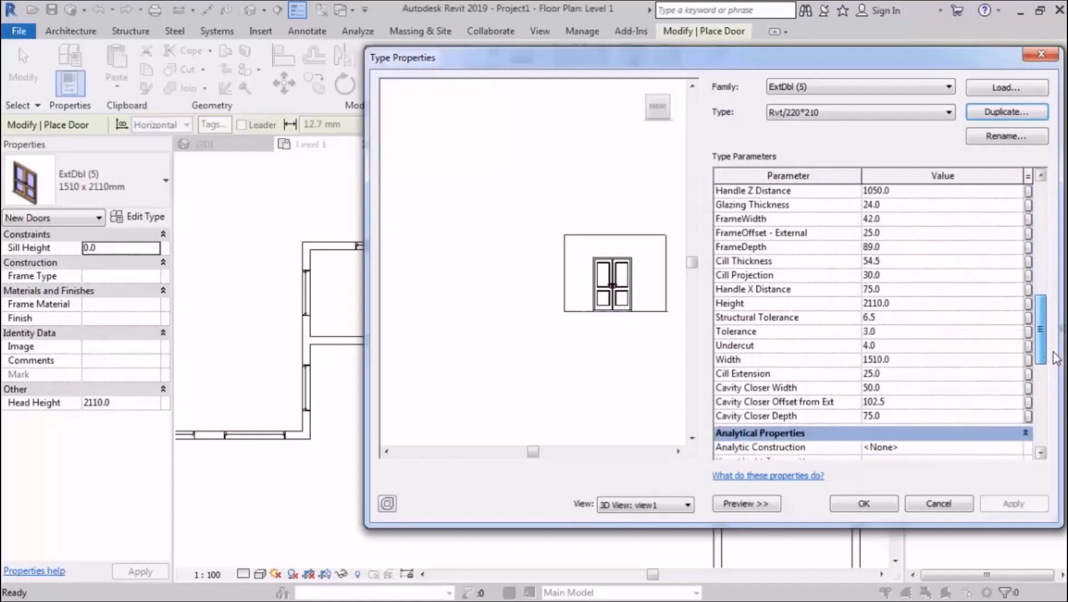
{"action": "left_click", "coordinate": [926, 305]}
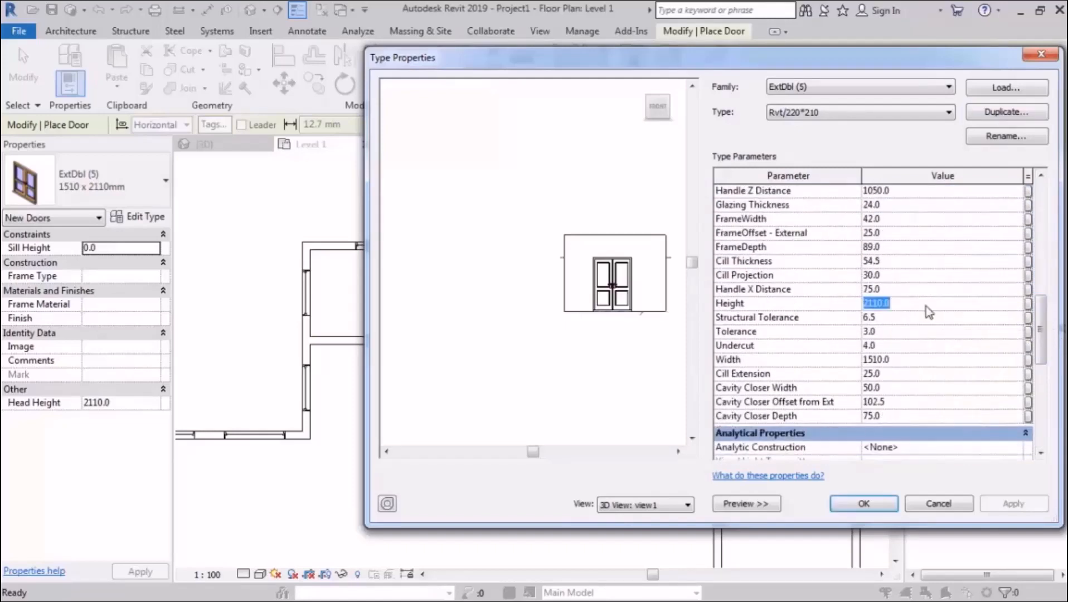
{"action": "type", "text": "2100.0"}
{"action": "left_click", "coordinate": [915, 363]}
{"action": "type", "text": "220"}
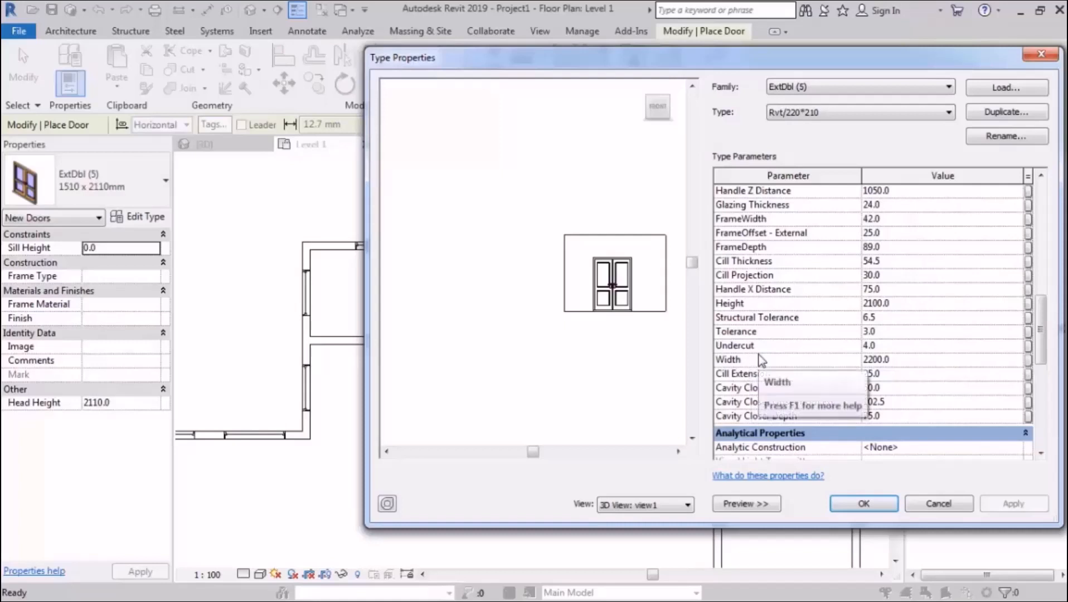
{"action": "left_click", "coordinate": [875, 509]}
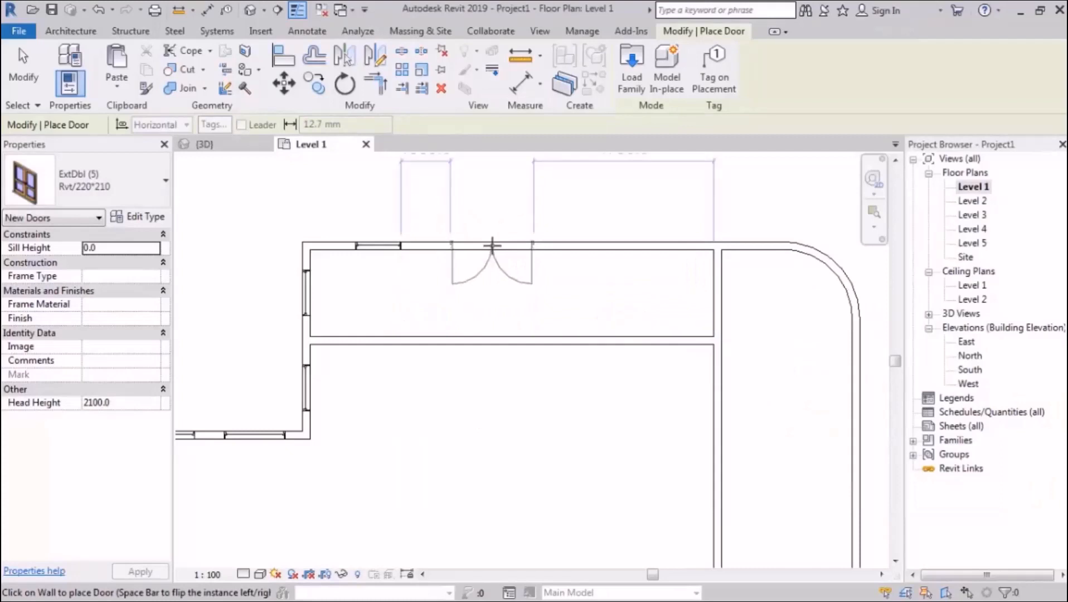
- Place the Rvt/220*210 double door in the upper wall, to the right of the existing window, swinging into the room
{"action": "left_click", "coordinate": [492, 245]}
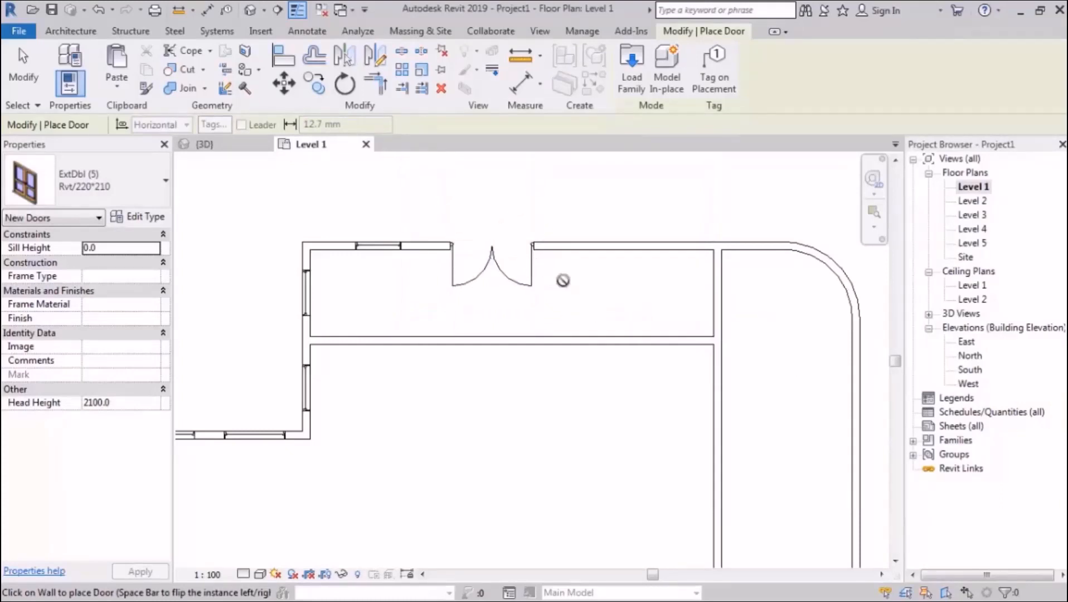
{"action": "scroll", "coordinate": [573, 282], "scroll_direction": "down", "scroll_amount": 3}
{"action": "middle_click_drag", "start_coordinate": [582, 288], "coordinate": [571, 285]}
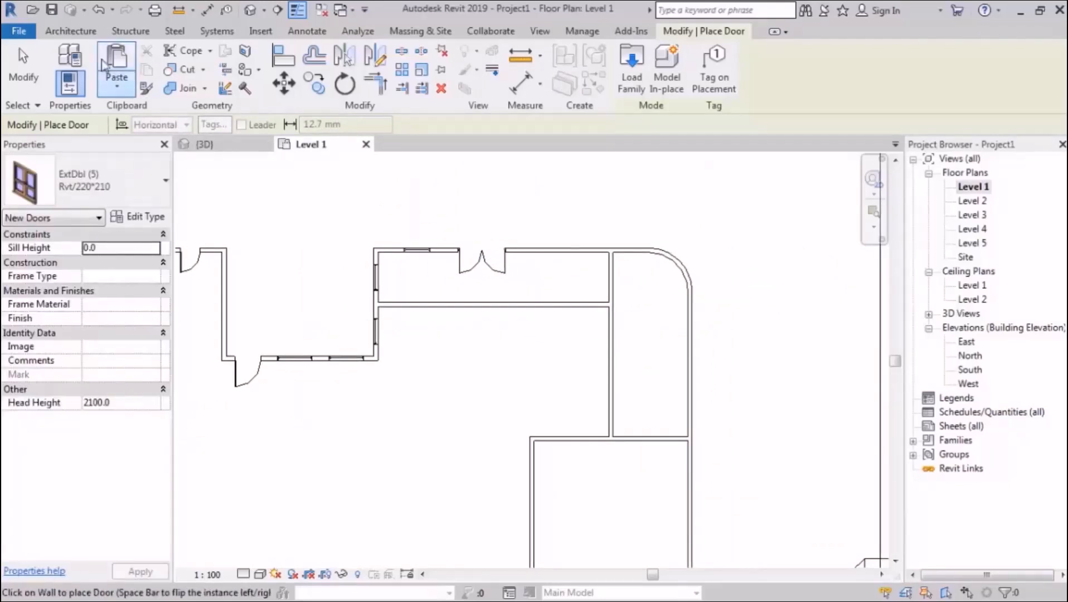
- Start placing a window and load the M_Sliding with Trim family from the Windows folder of the US Metric library
{"action": "left_click", "coordinate": [80, 34]}
{"action": "left_click", "coordinate": [127, 83]}
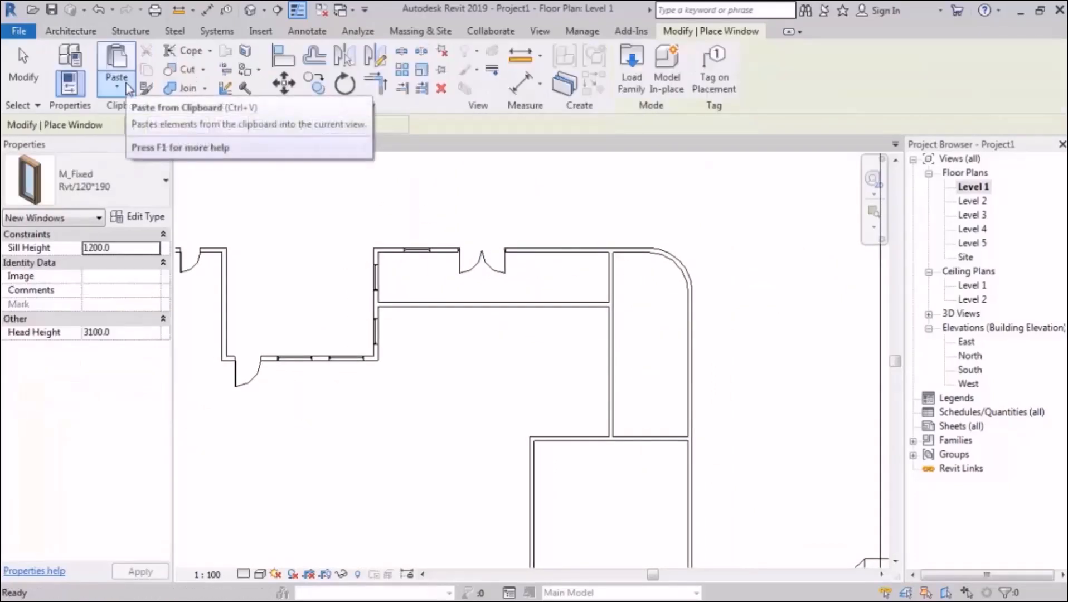
{"action": "left_click", "coordinate": [634, 81]}
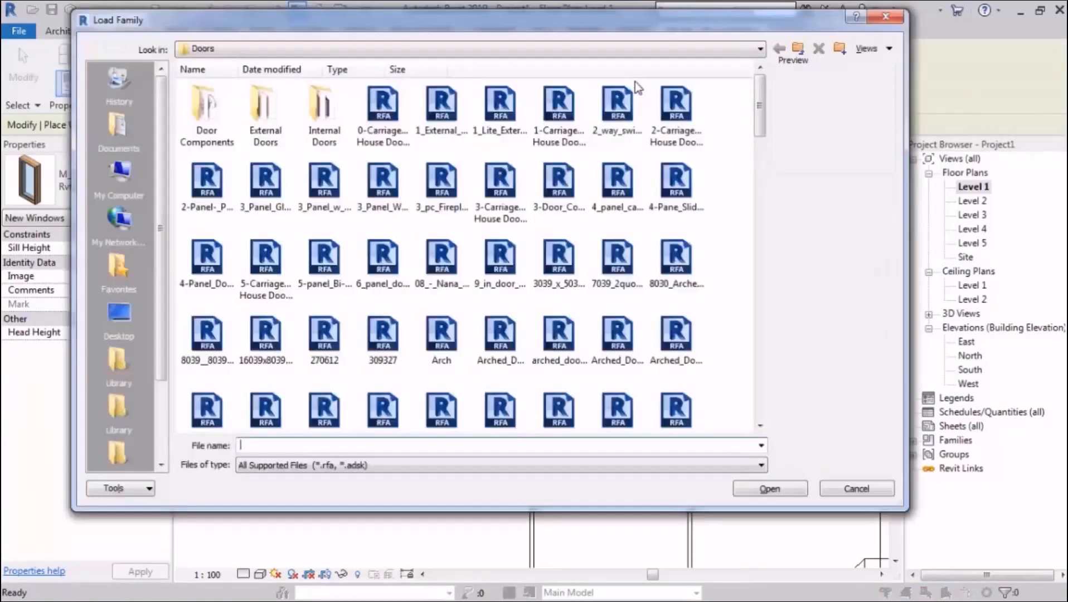
{"action": "left_click", "coordinate": [800, 50]}
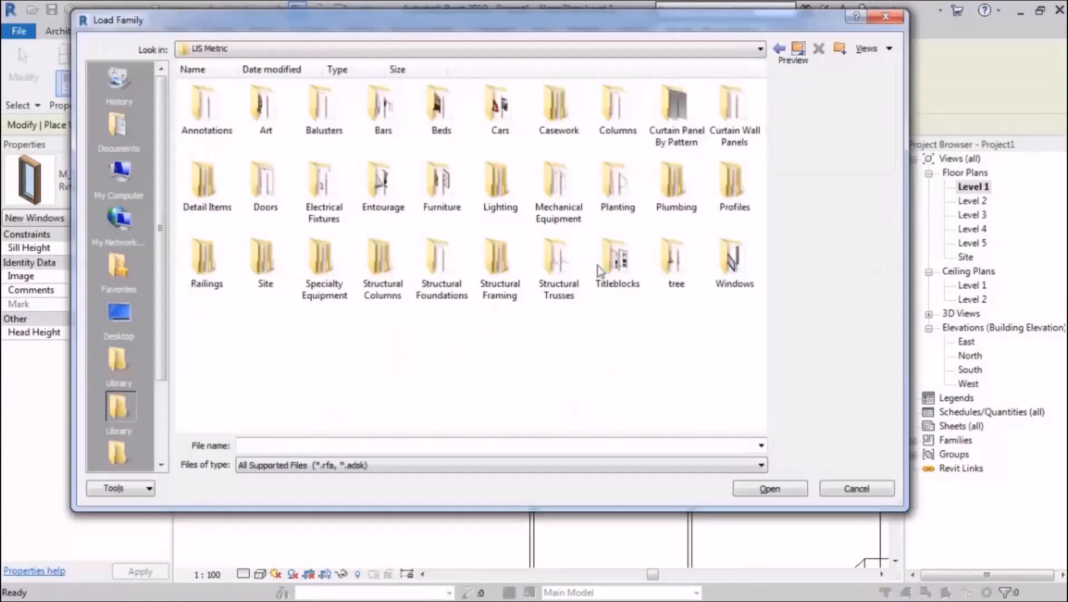
{"action": "double_click", "coordinate": [741, 276]}
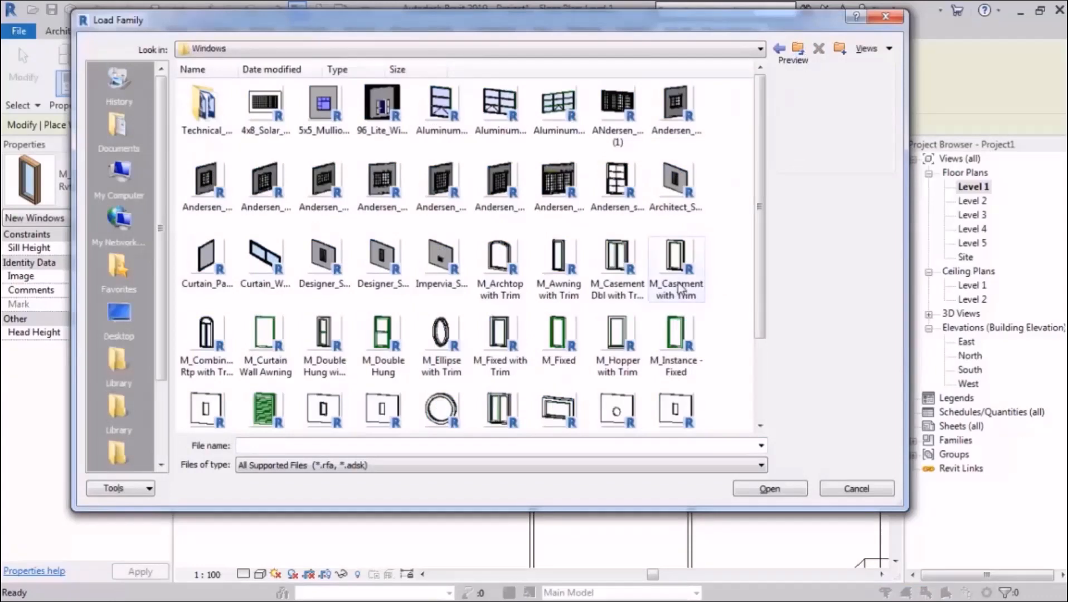
{"action": "scroll", "coordinate": [680, 287], "scroll_direction": "down", "scroll_amount": 3}
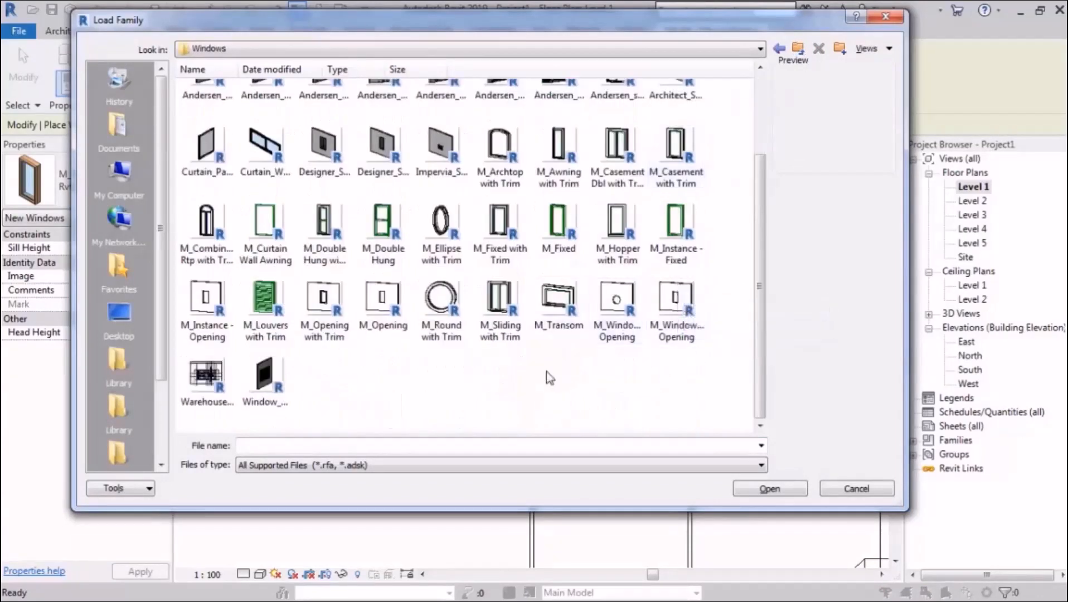
{"action": "left_click", "coordinate": [498, 311]}
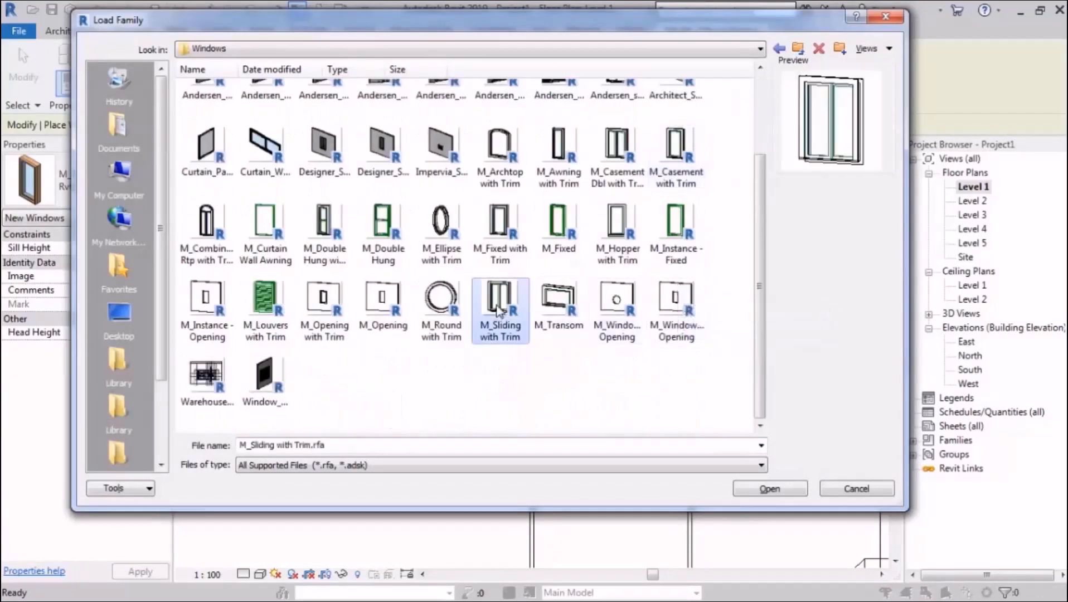
{"action": "double_click", "coordinate": [498, 310]}
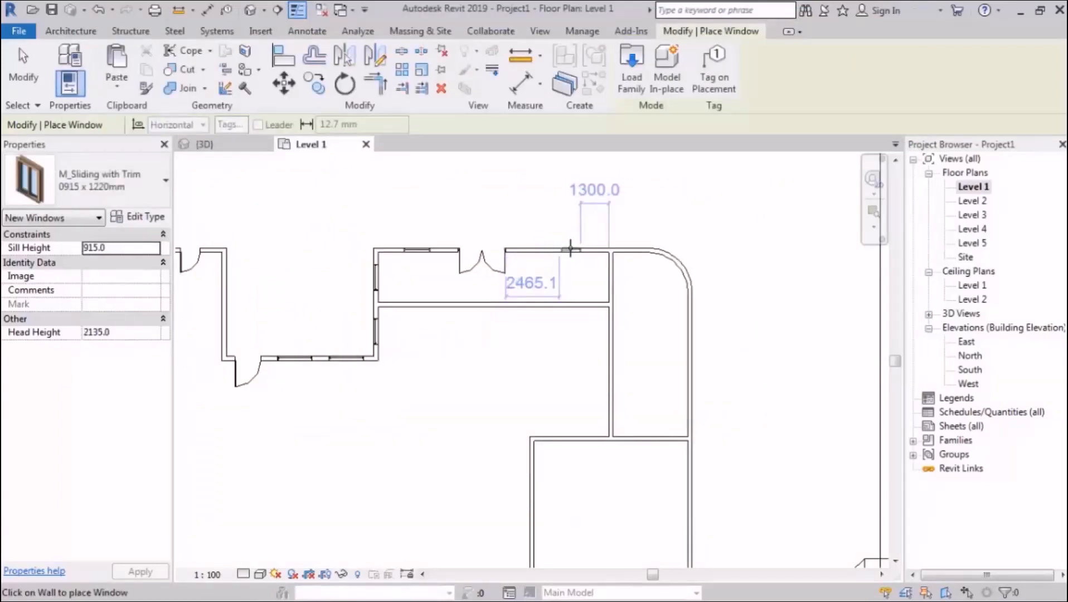
- Duplicate the M_Sliding with Trim 0915 x 1220mm window type under the name Rvt/200*180
{"action": "scroll", "coordinate": [570, 247], "scroll_direction": "up", "scroll_amount": 2}
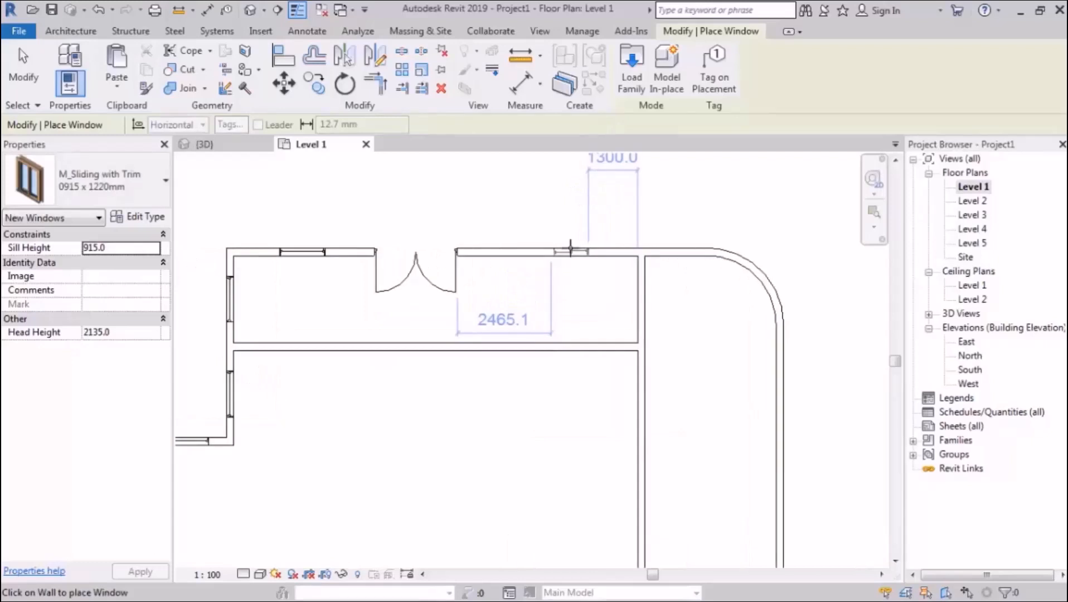
{"action": "left_click", "coordinate": [145, 220]}
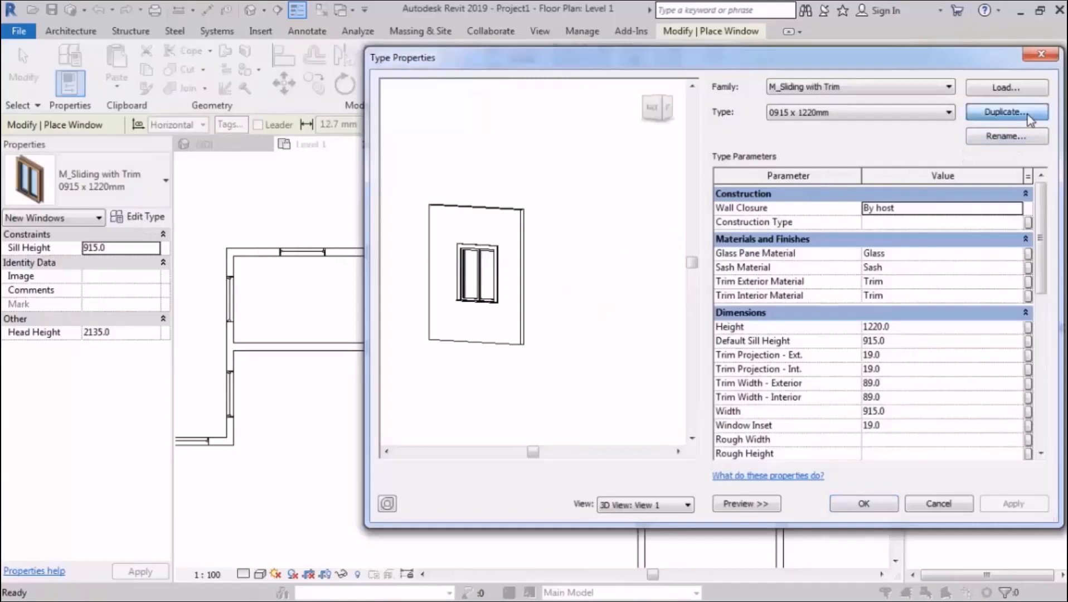
{"action": "left_click", "coordinate": [1027, 116]}
{"action": "type", "text": "Rvt/200*180"}
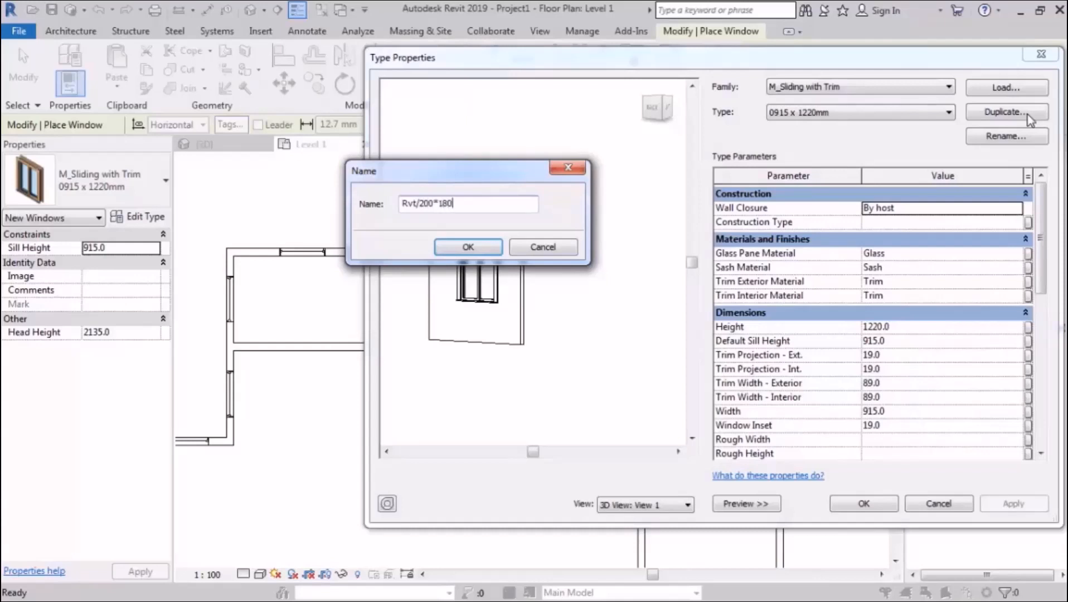
{"action": "key", "text": "Return"}
- Set the Rvt/200*180 window type's height to 1800 and width to 2000, and accept the type properties
{"action": "left_click", "coordinate": [917, 326]}
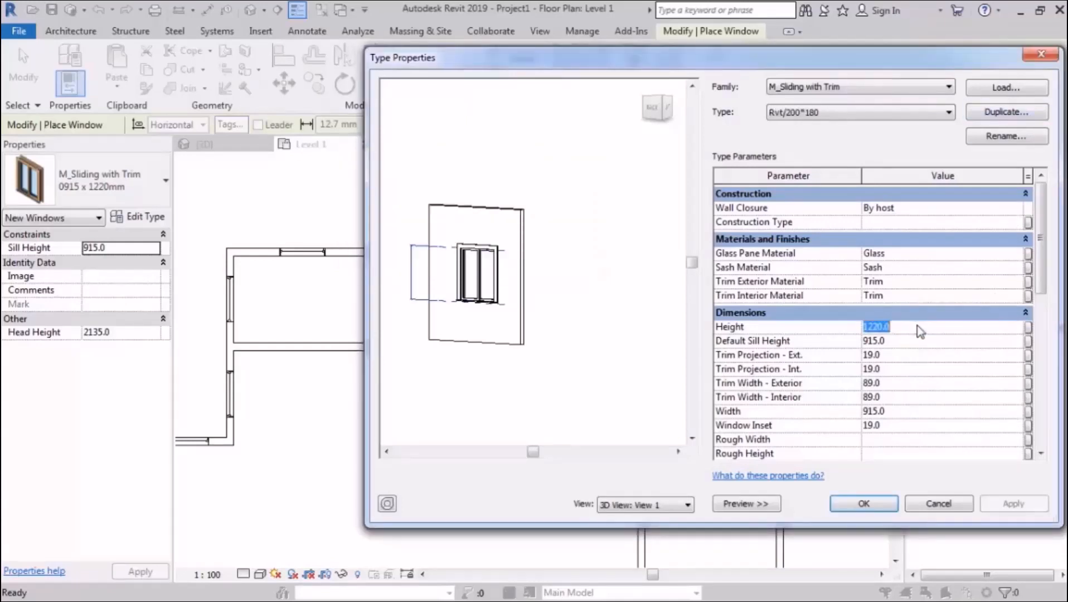
{"action": "type", "text": "1"}
{"action": "left_click", "coordinate": [900, 415]}
{"action": "type", "text": "2000"}
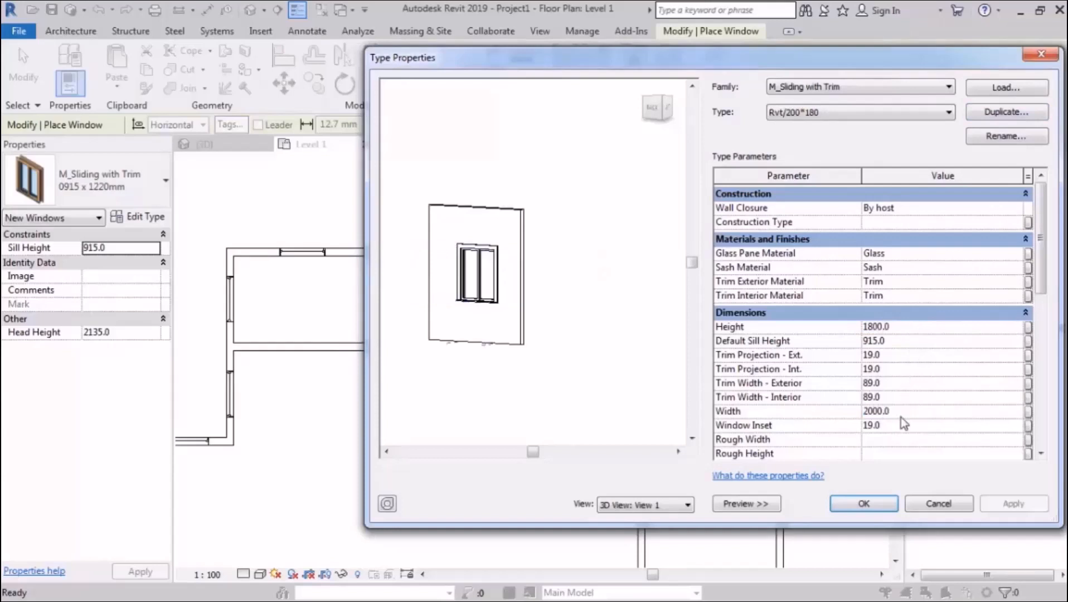
{"action": "left_click", "coordinate": [863, 504]}
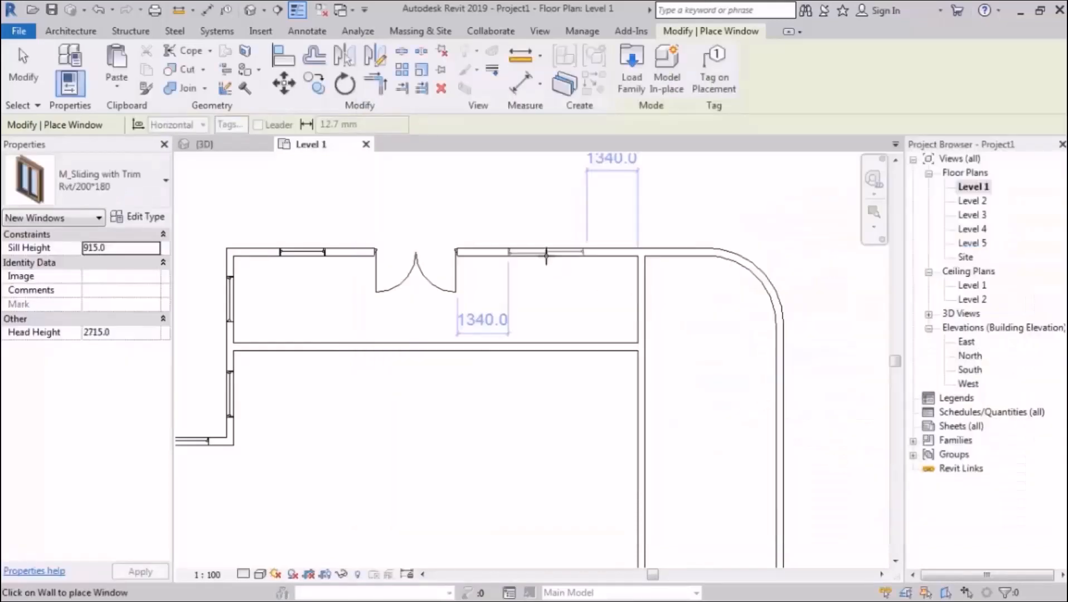
- Place Rvt/200*180 sliding windows along the building's right exterior wall, including one in the lower-right room
{"action": "scroll", "coordinate": [732, 357], "scroll_direction": "up", "scroll_amount": 4}
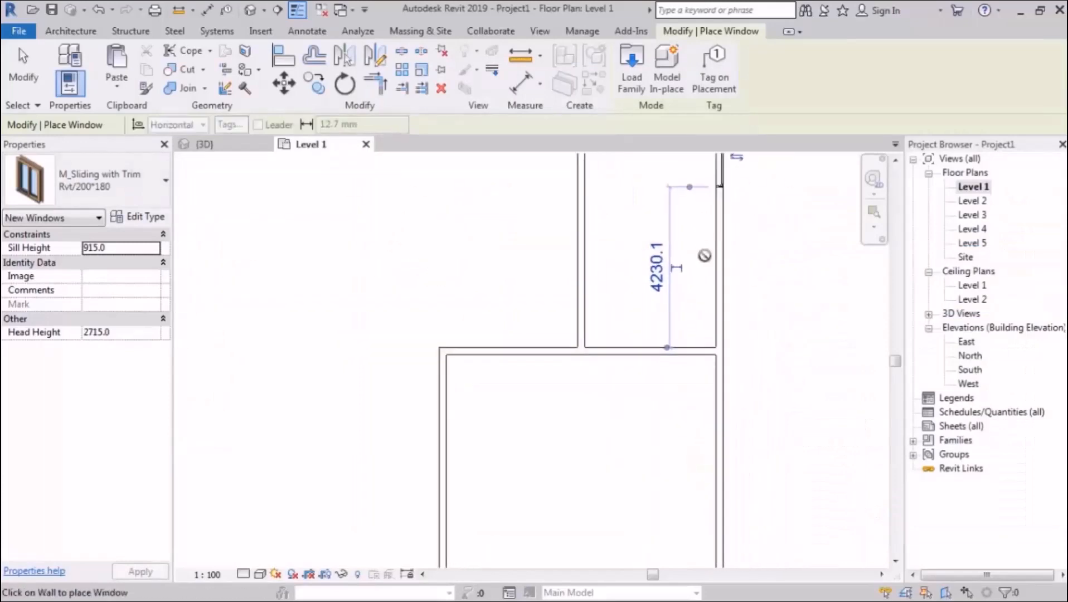
{"action": "scroll", "coordinate": [721, 289], "scroll_direction": "down", "scroll_amount": 2}
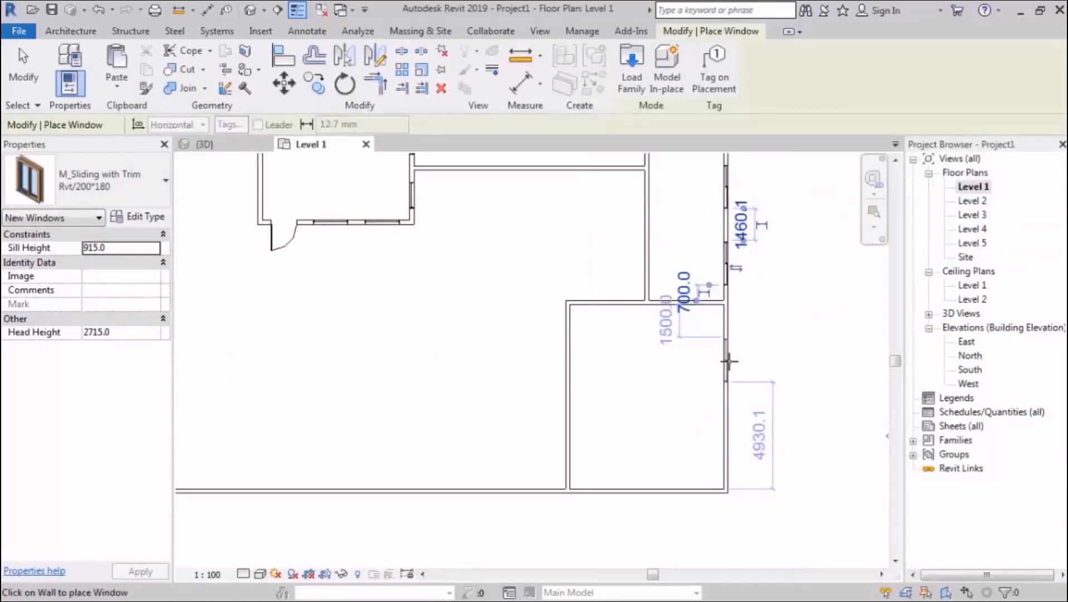
- Load the M_Archtop with Trim window family from the Windows folder for placement
{"action": "left_click", "coordinate": [631, 71]}
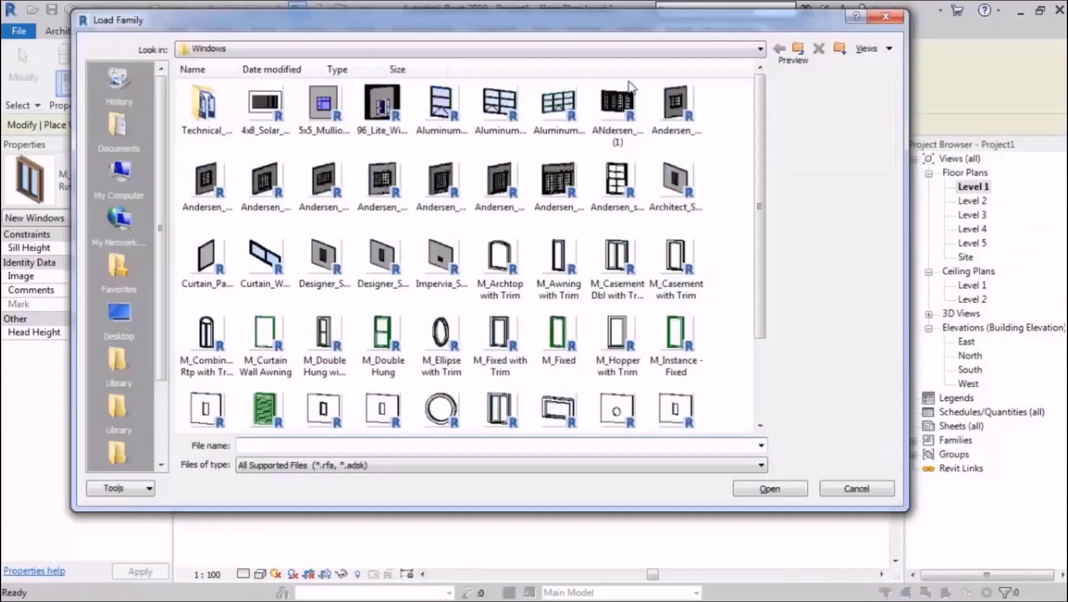
{"action": "left_click", "coordinate": [499, 261]}
{"action": "left_click", "coordinate": [735, 487]}
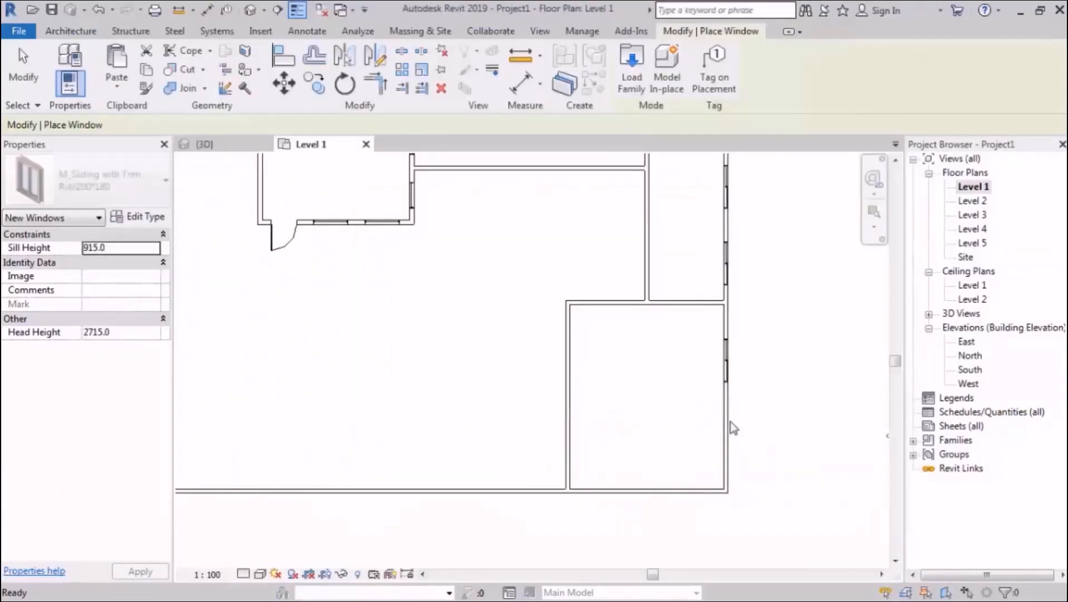
- Duplicate the M_Archtop with Trim 0610 x 0610mm window type under the name Rvt/120*160
{"action": "left_click", "coordinate": [146, 217]}
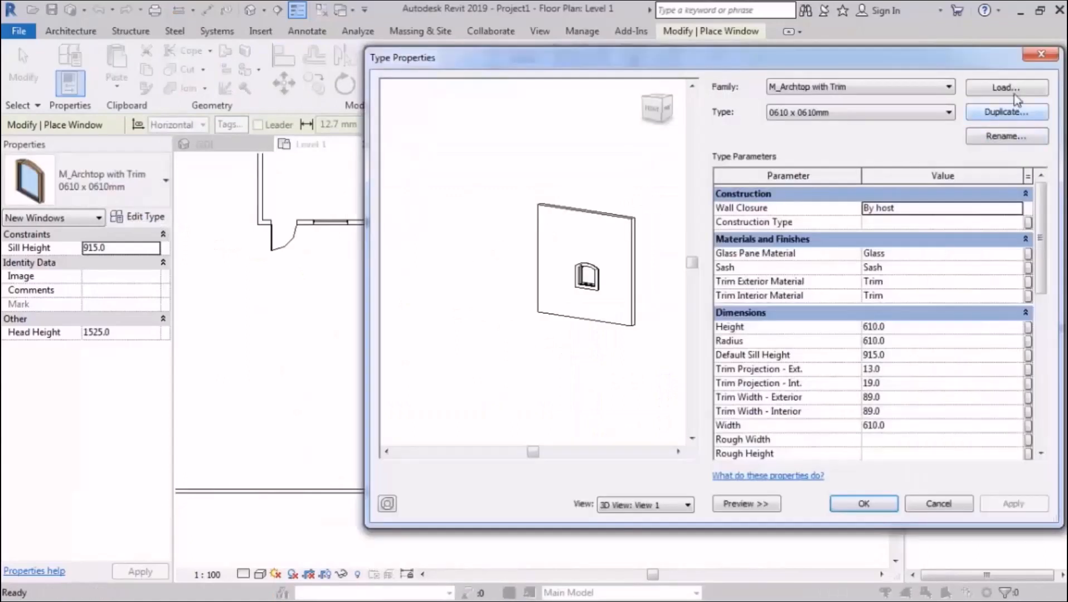
{"action": "left_click", "coordinate": [1025, 117]}
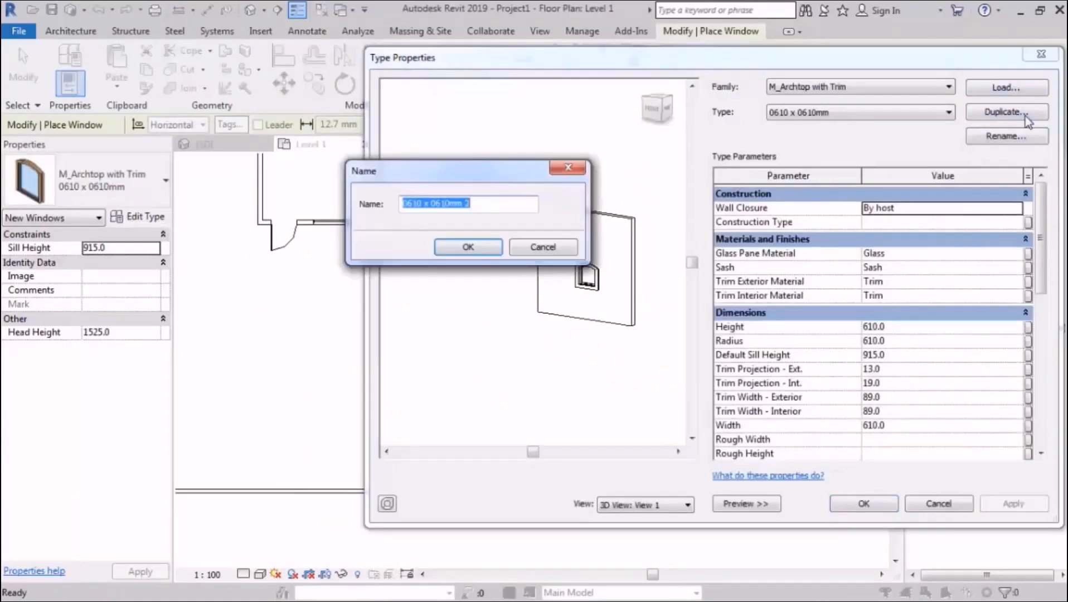
{"action": "type", "text": "Rvt/120*160"}
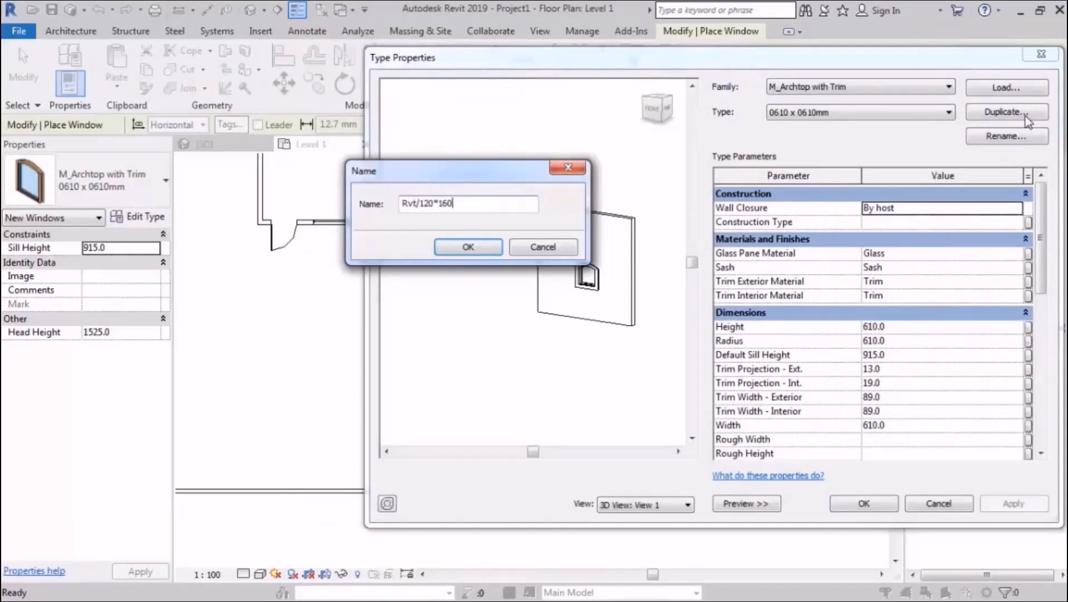
{"action": "key", "text": "Return"}
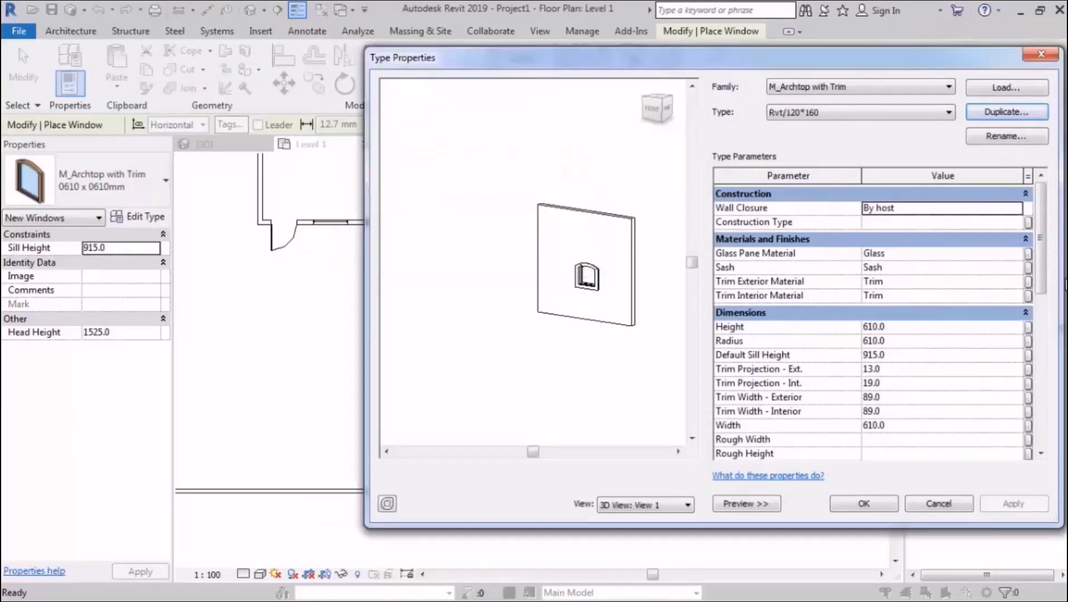
- Set the Rvt/120*160 archtop window type's height to 1600 and width to 1200, and accept the type properties
{"action": "left_click", "coordinate": [914, 328]}
{"action": "type", "text": "160"}
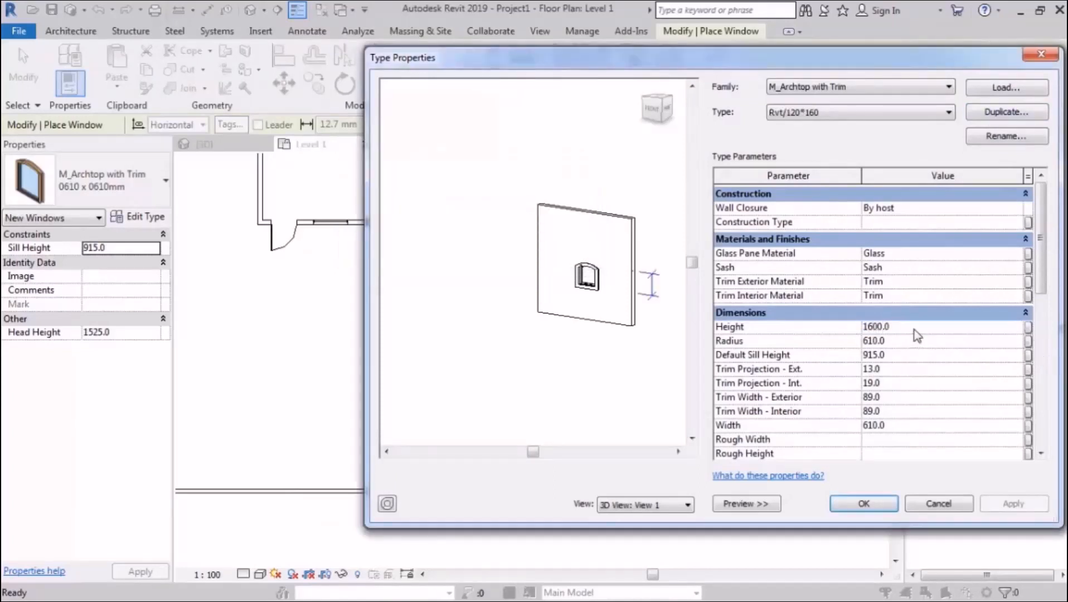
{"action": "left_click", "coordinate": [912, 427]}
{"action": "type", "text": "120"}
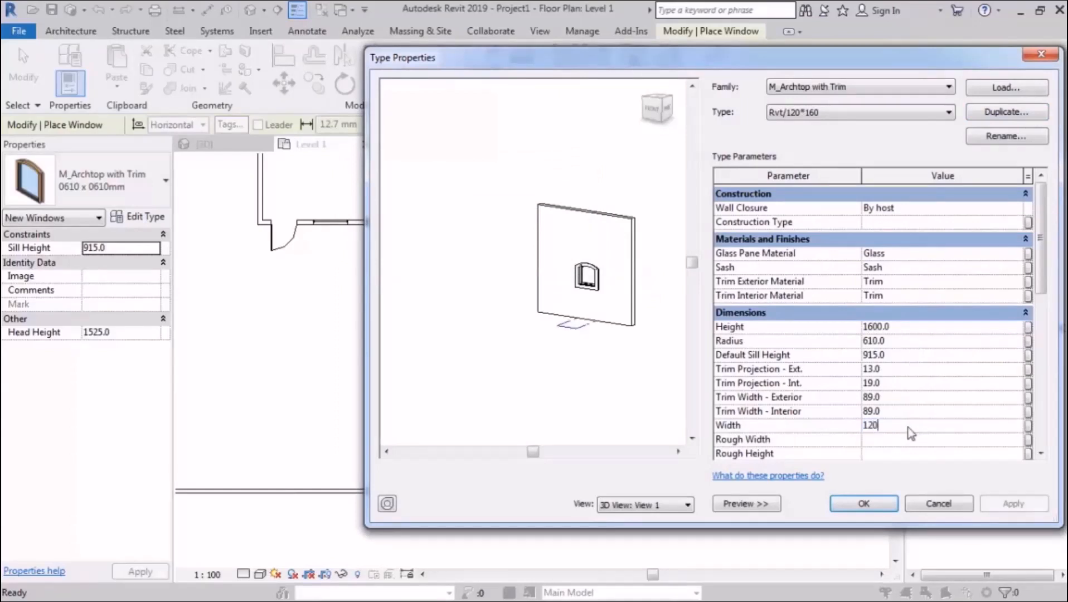
{"action": "type", "text": "0"}
{"action": "left_click", "coordinate": [866, 503]}
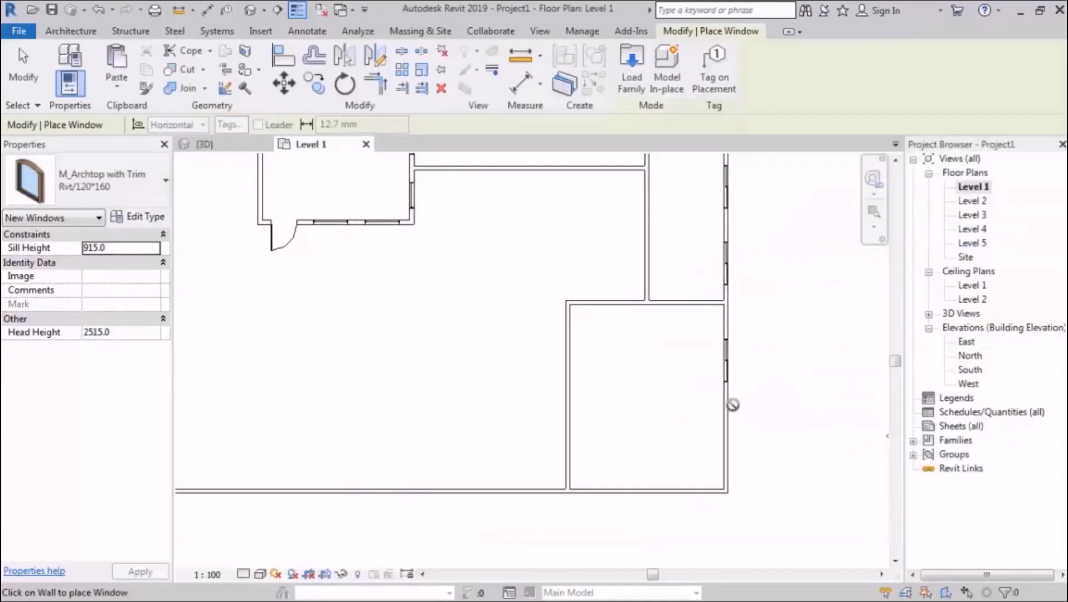
- Place two M_Archtop with Trim Rvt/120*160 windows in the lower exterior wall of the lower-right room
{"action": "left_click", "coordinate": [691, 490]}
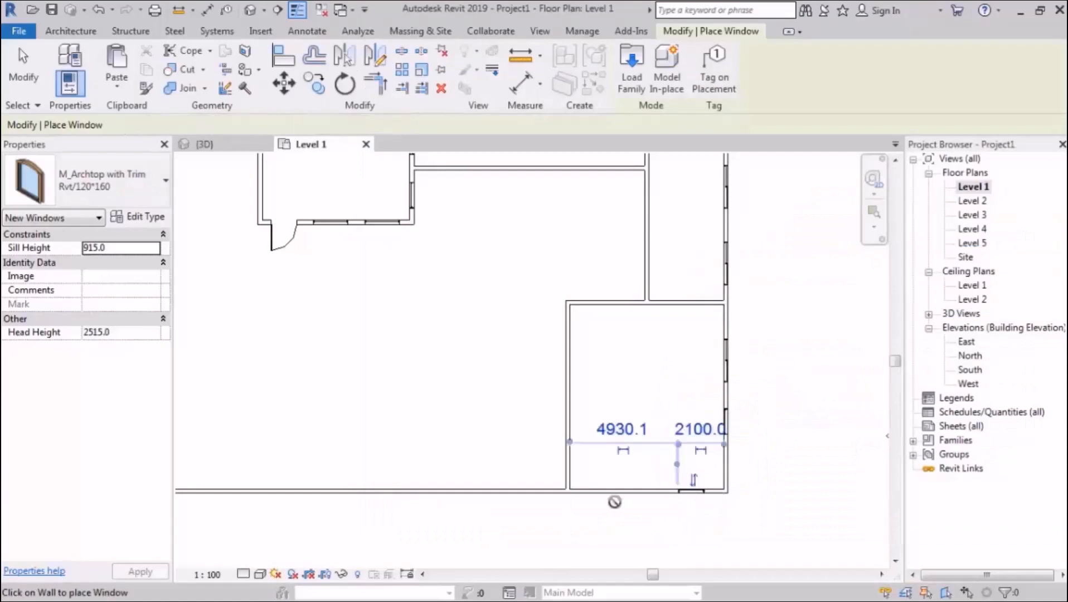
{"action": "scroll", "coordinate": [612, 496], "scroll_direction": "down", "scroll_amount": 3}
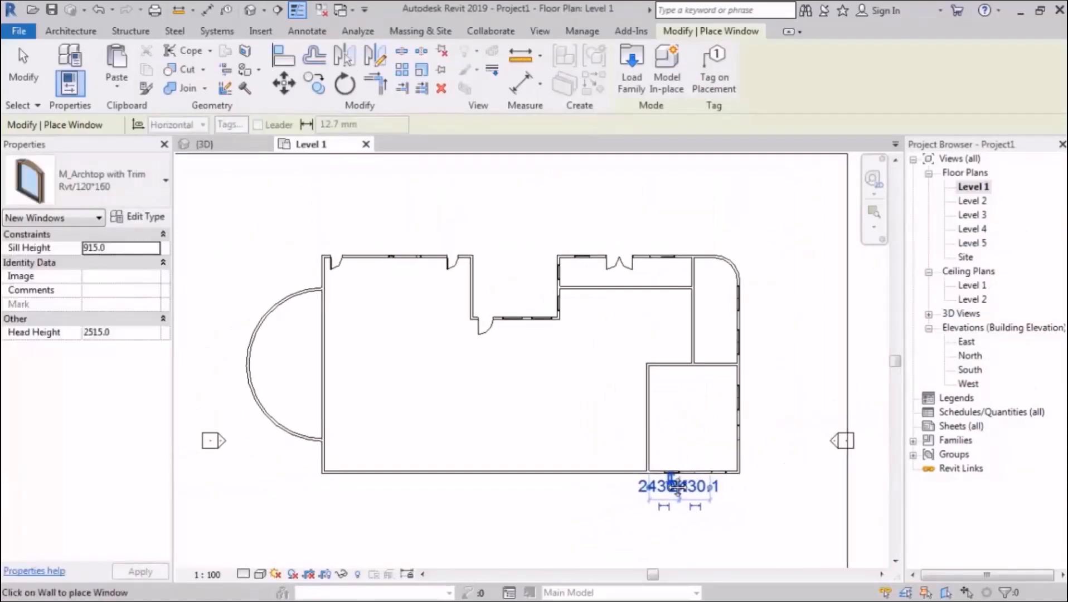
{"action": "scroll", "coordinate": [676, 486], "scroll_direction": "up", "scroll_amount": 2}
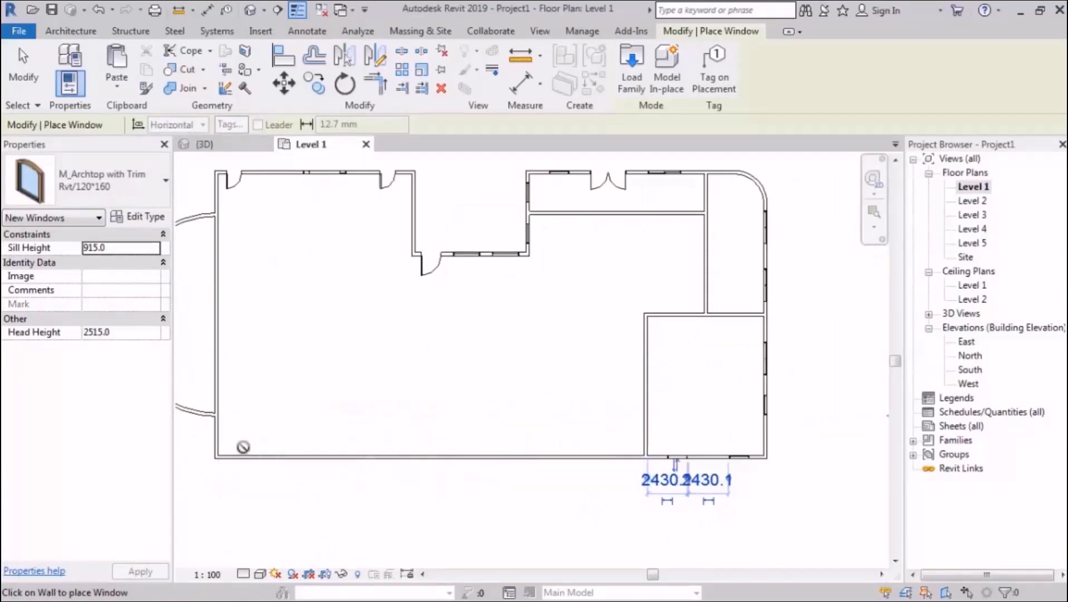
- Place two M_Fixed Rvt/160*180 windows in the large room's lower exterior wall, near the lower-right room
{"action": "left_click", "coordinate": [112, 180]}
{"action": "scroll", "coordinate": [58, 333], "scroll_direction": "down", "scroll_amount": 8}
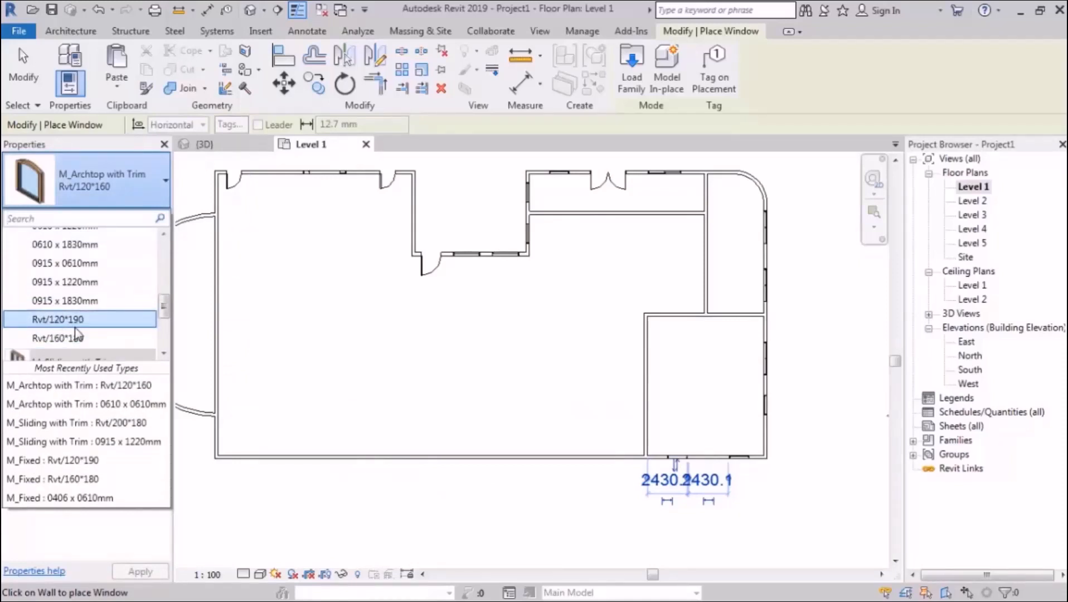
{"action": "scroll", "coordinate": [80, 329], "scroll_direction": "down", "scroll_amount": 5}
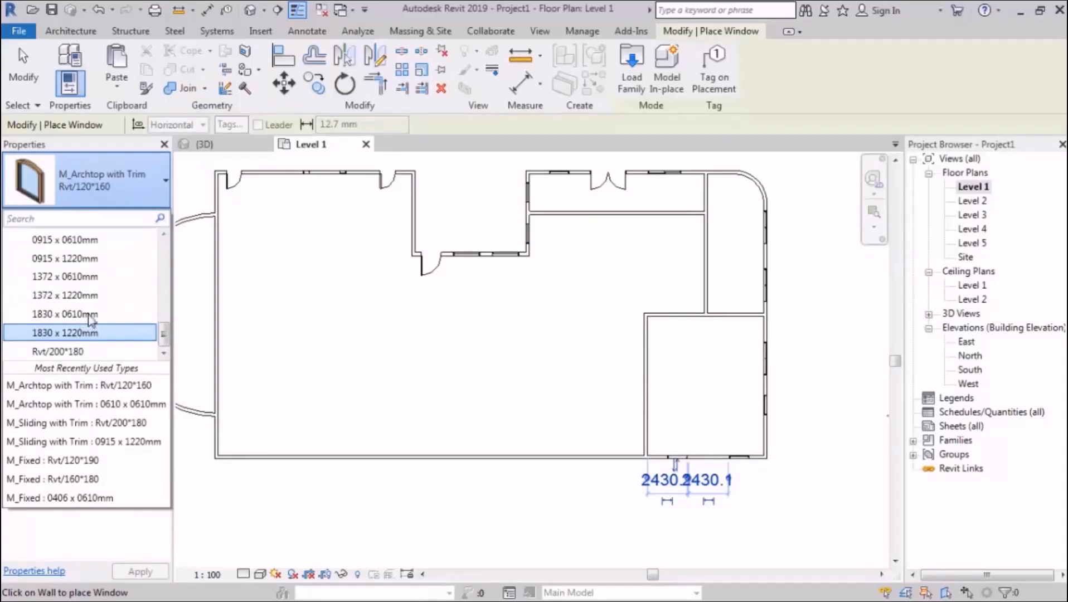
{"action": "mouse_move", "coordinate": [91, 318]}
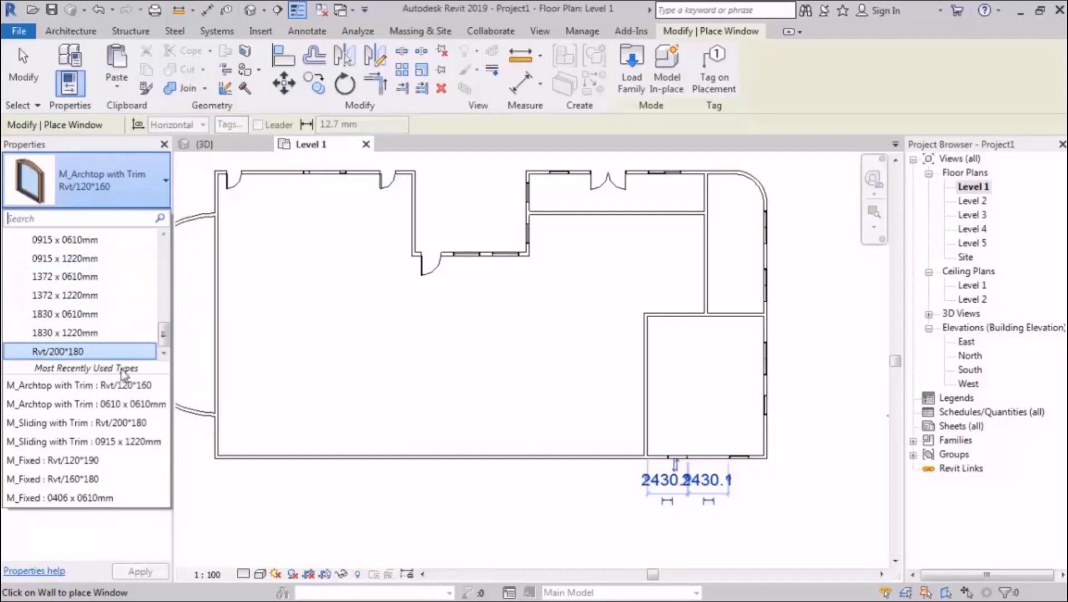
{"action": "scroll", "coordinate": [109, 284], "scroll_direction": "up", "scroll_amount": 10}
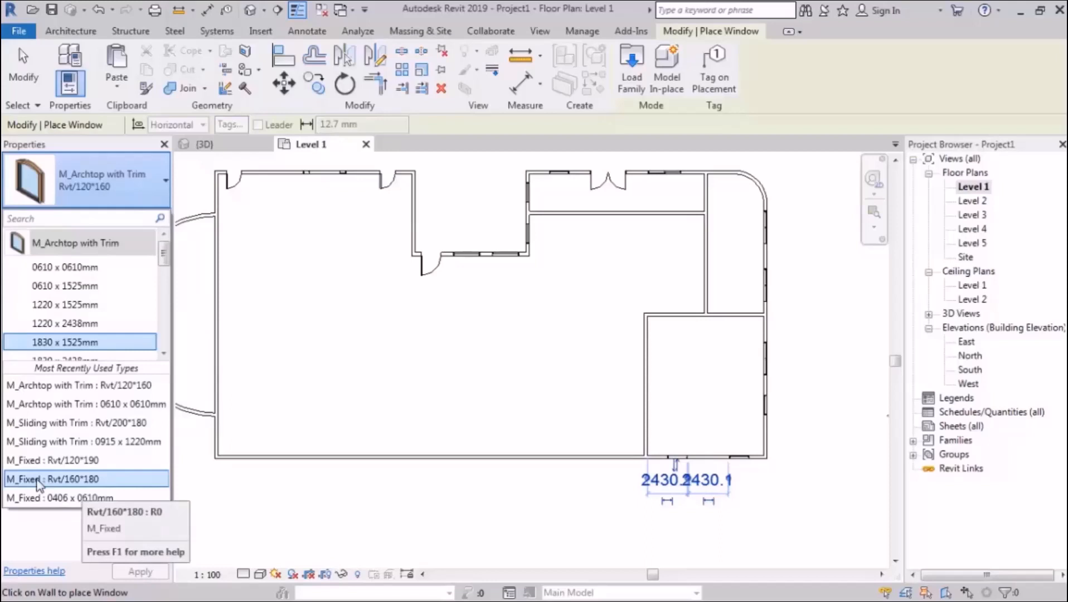
{"action": "left_click", "coordinate": [107, 479]}
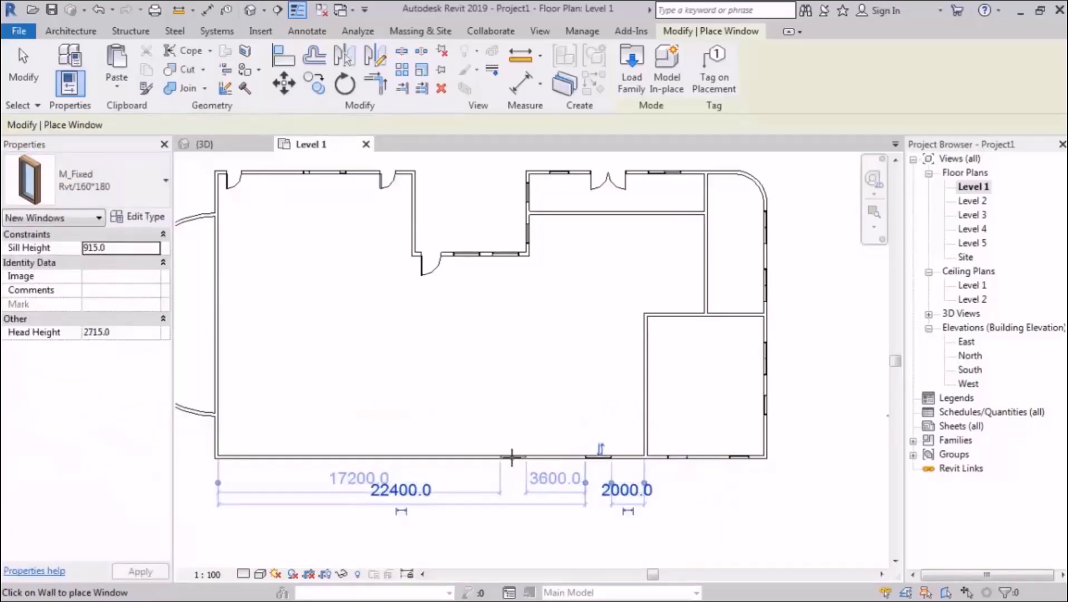
{"action": "left_click", "coordinate": [511, 456]}
- Continue along the large room's lower exterior wall with one M_Archtop with Trim Rvt/120*160 window and three M_Sliding with Trim Rvt/200*180 windows
{"action": "left_click", "coordinate": [112, 180]}
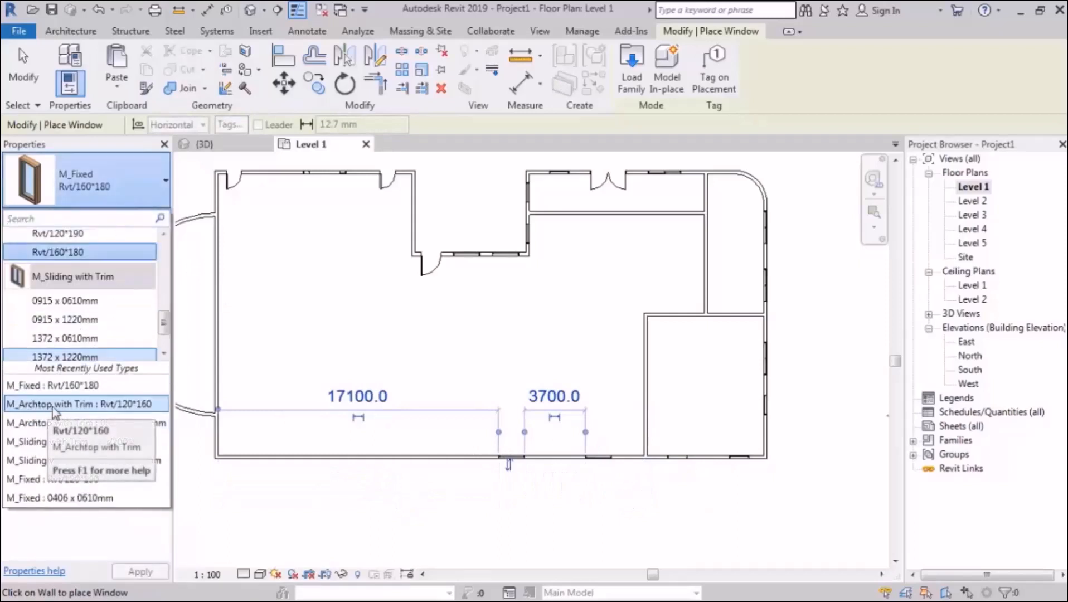
{"action": "left_click", "coordinate": [148, 408]}
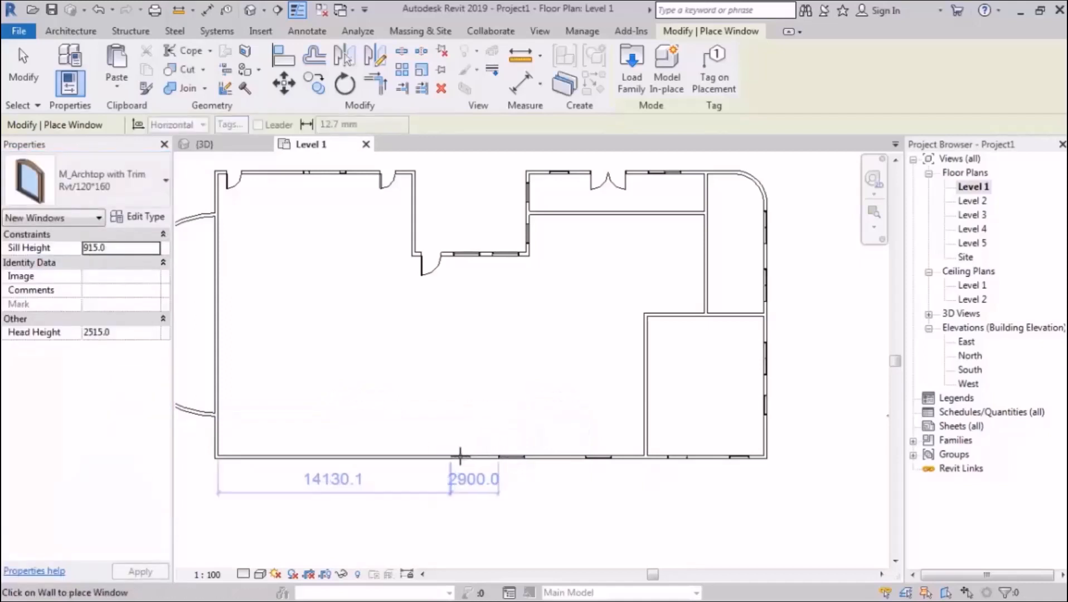
{"action": "left_click", "coordinate": [111, 181]}
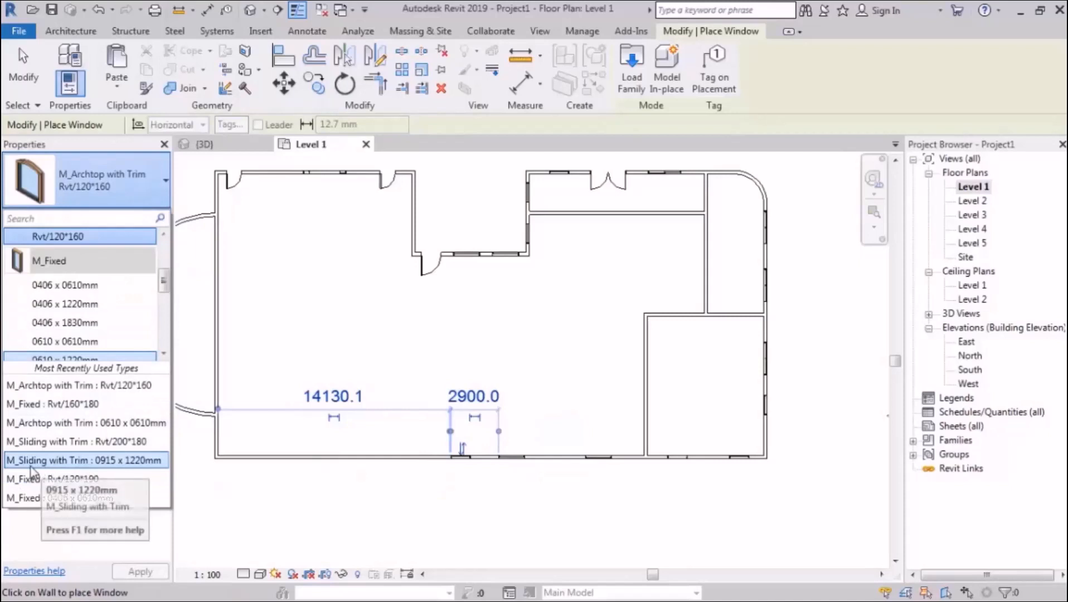
{"action": "left_click", "coordinate": [137, 442]}
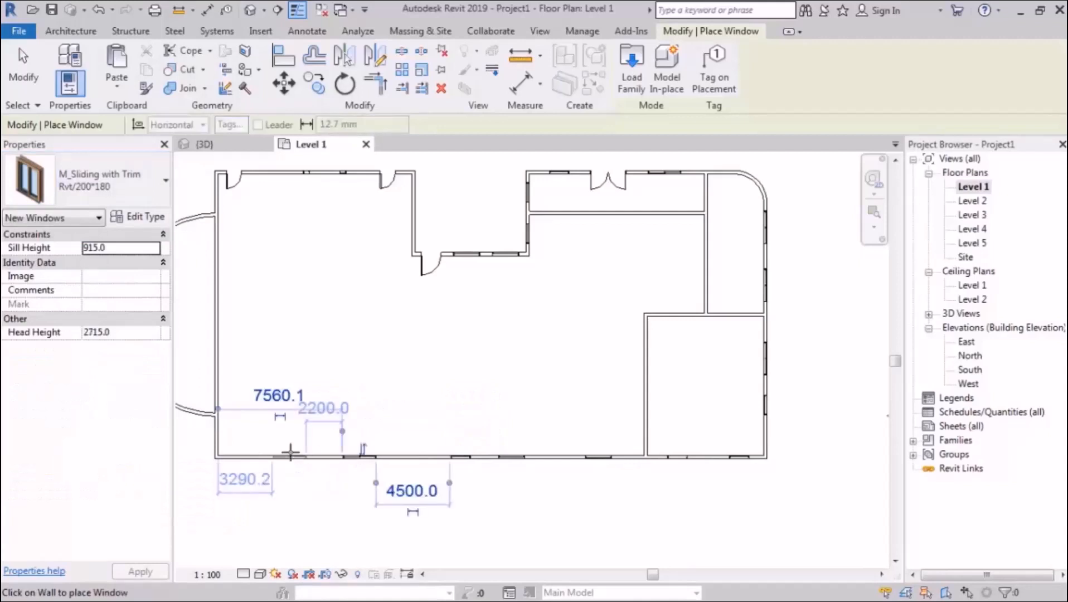
{"action": "left_click", "coordinate": [273, 454]}
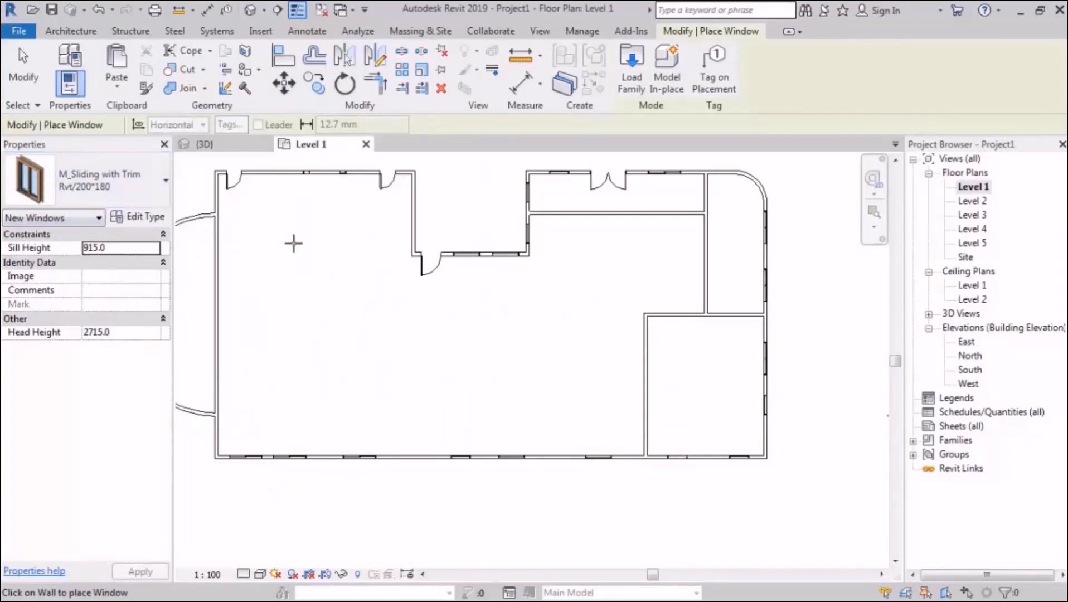
- Try to load the Curtain_Wall_Window_-_Horizontal_Slider_10470 family from the Windows folder as a window
{"action": "left_click", "coordinate": [635, 84]}
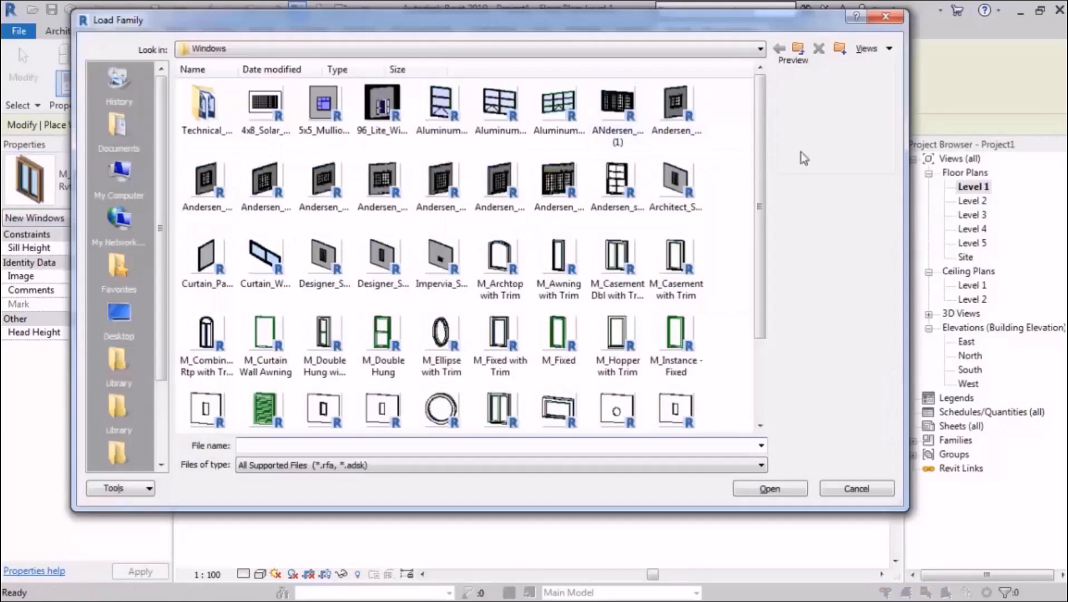
{"action": "left_click", "coordinate": [873, 54]}
{"action": "left_click", "coordinate": [886, 68]}
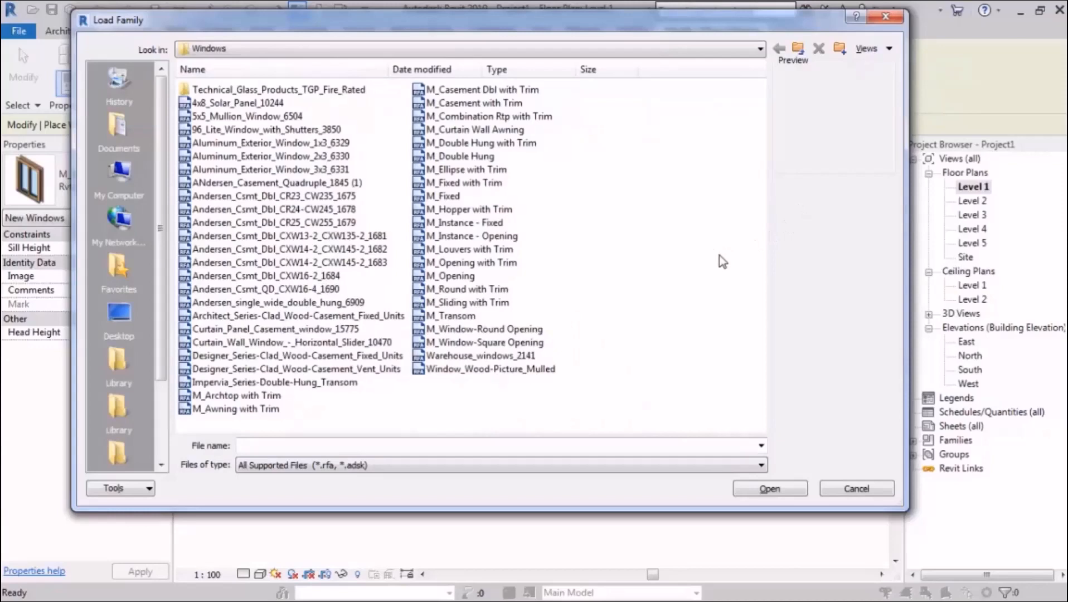
{"action": "double_click", "coordinate": [253, 342]}
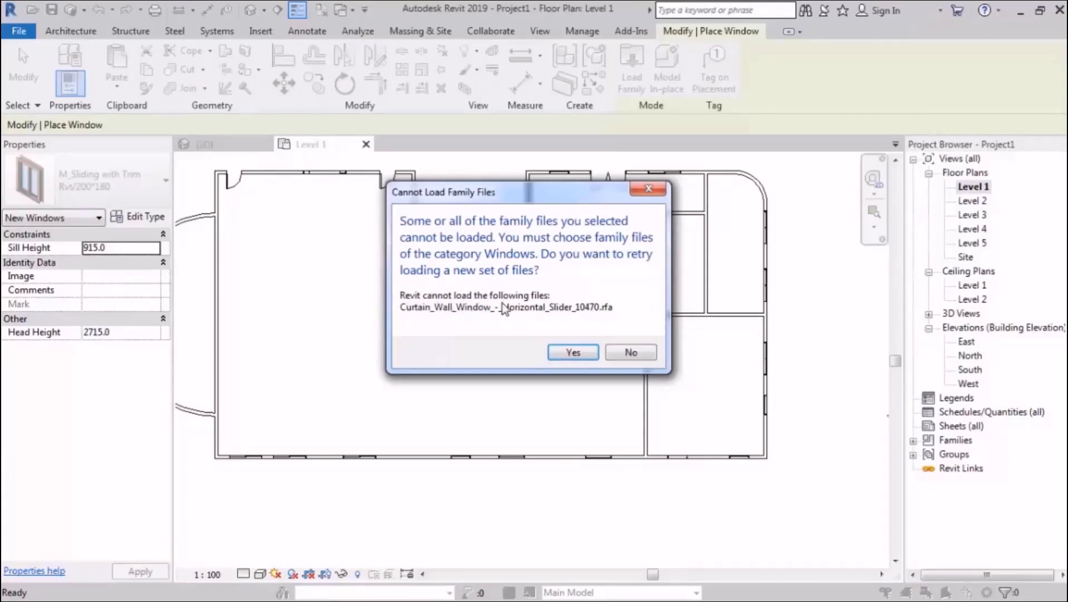
{"action": "left_click", "coordinate": [630, 351]}
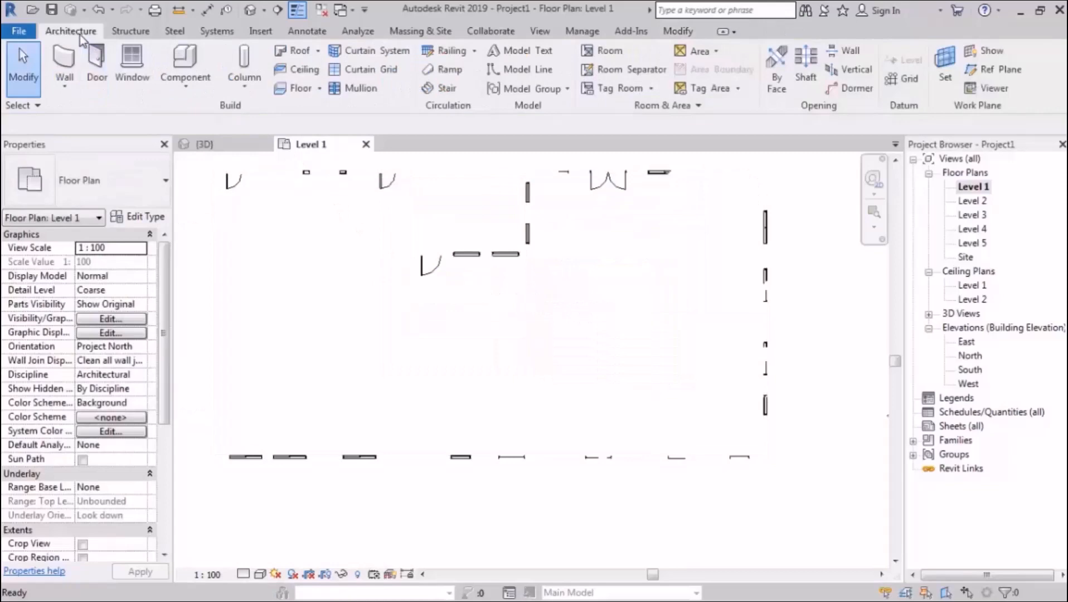
- Try to load the Curtain_wall_storefront_Dbl_16713 family from the US Metric Doors folder as a door, and leave door placement
{"action": "left_click", "coordinate": [96, 61]}
{"action": "left_click", "coordinate": [633, 80]}
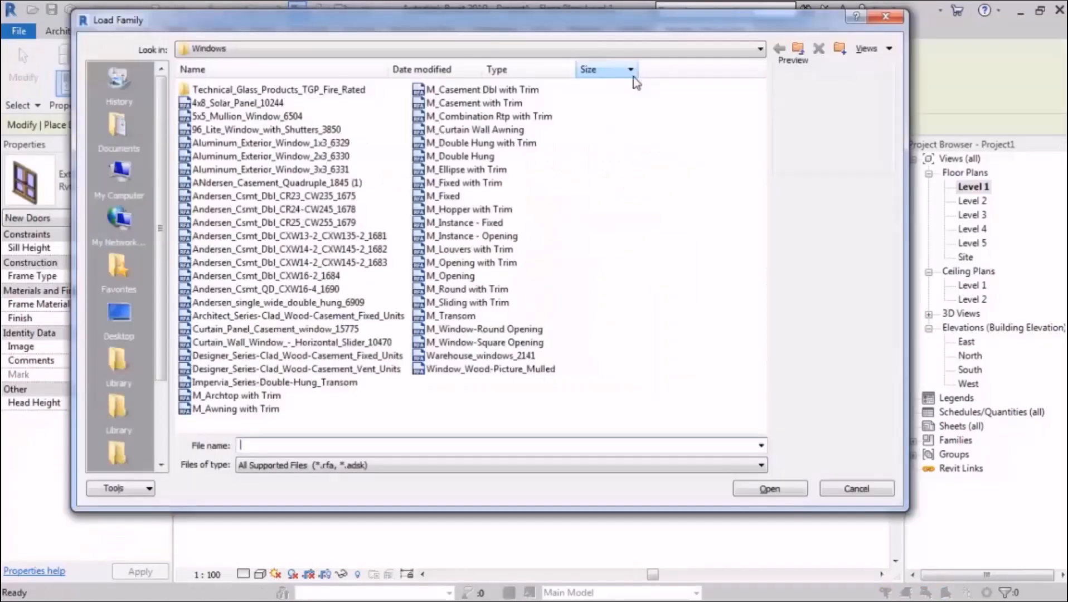
{"action": "left_click", "coordinate": [797, 49]}
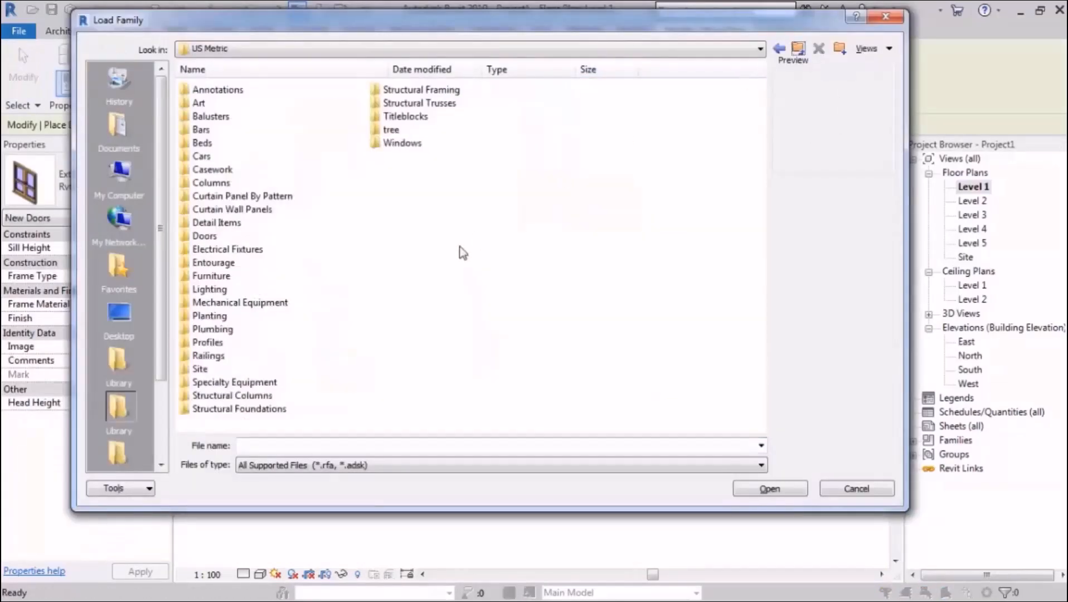
{"action": "left_click", "coordinate": [217, 238]}
{"action": "double_click", "coordinate": [216, 238]}
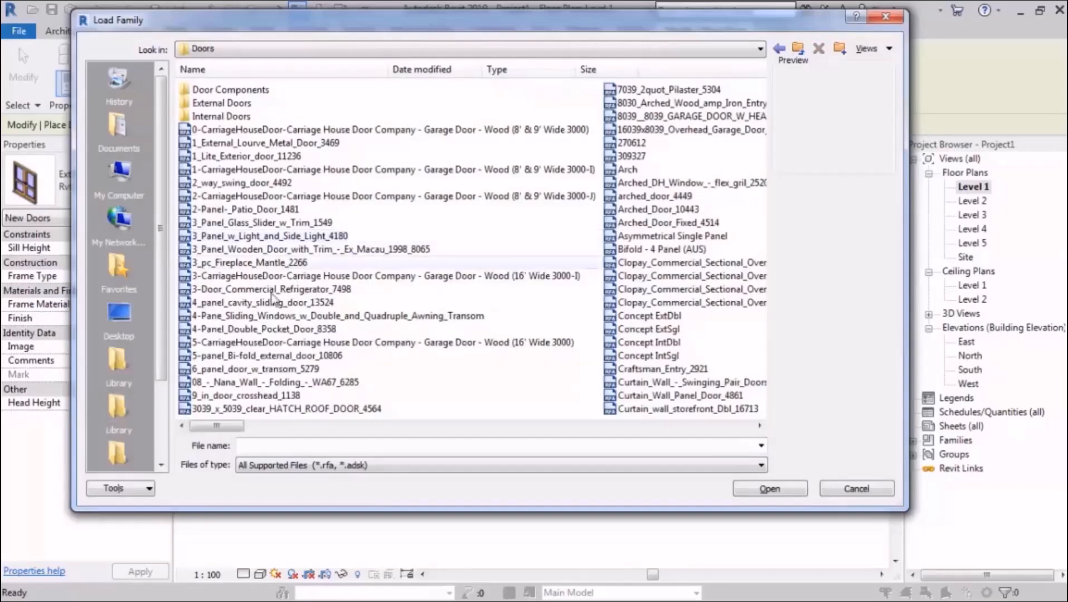
{"action": "left_click", "coordinate": [312, 356]}
{"action": "left_click", "coordinate": [689, 249]}
{"action": "left_click", "coordinate": [691, 263]}
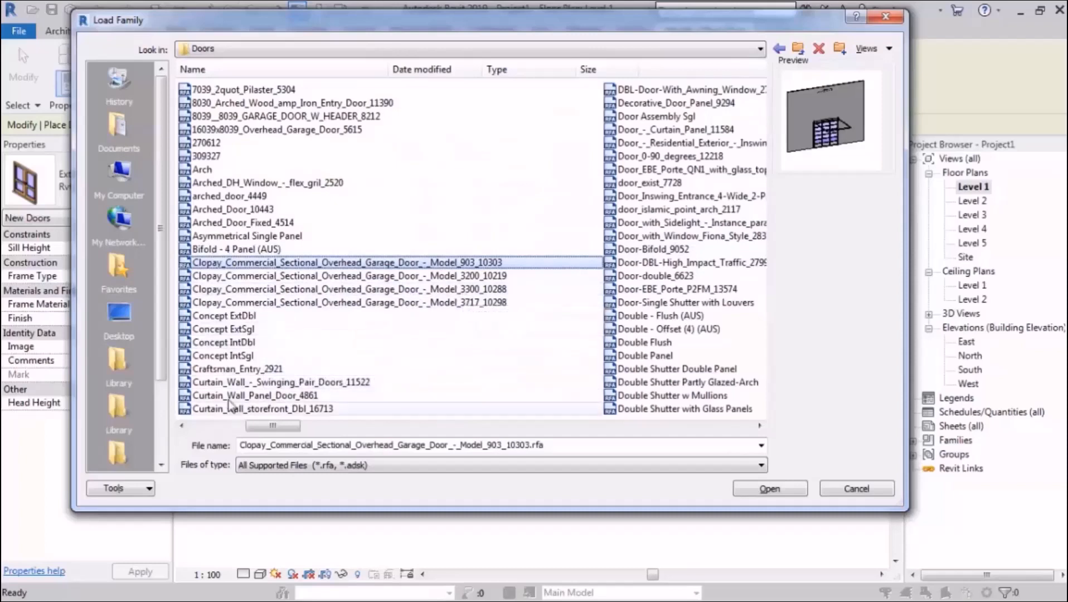
{"action": "left_click", "coordinate": [268, 409]}
{"action": "double_click", "coordinate": [268, 410]}
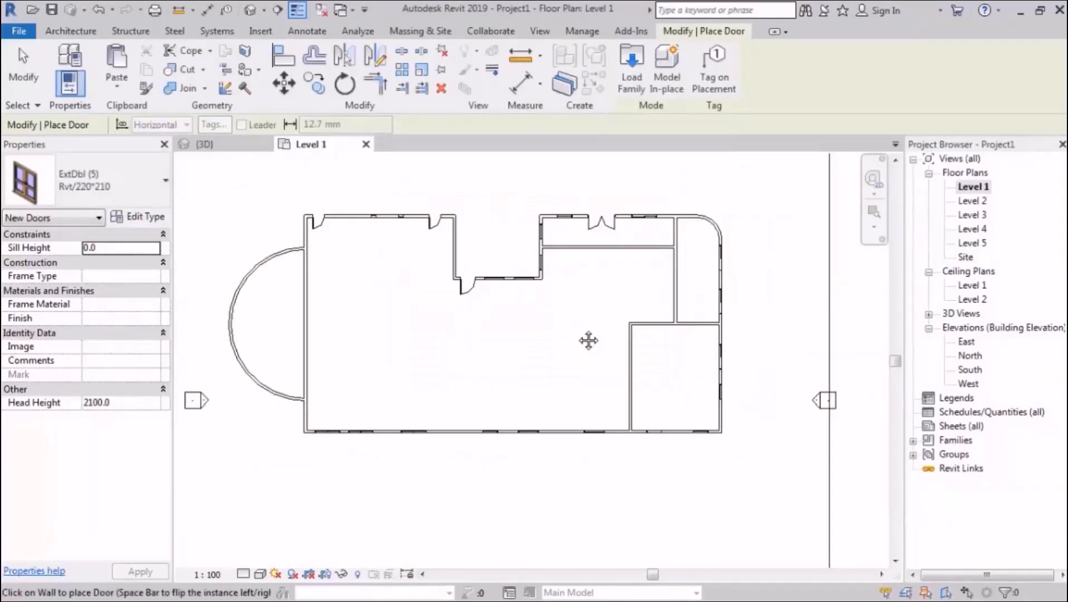
{"action": "key", "text": "Escape"}
- Duplicate the M_Sliding with Trim Rvt/200*180 window type under the name Rvt/300*160 for the curved wall
{"action": "scroll", "coordinate": [369, 318], "scroll_direction": "up", "scroll_amount": 5}
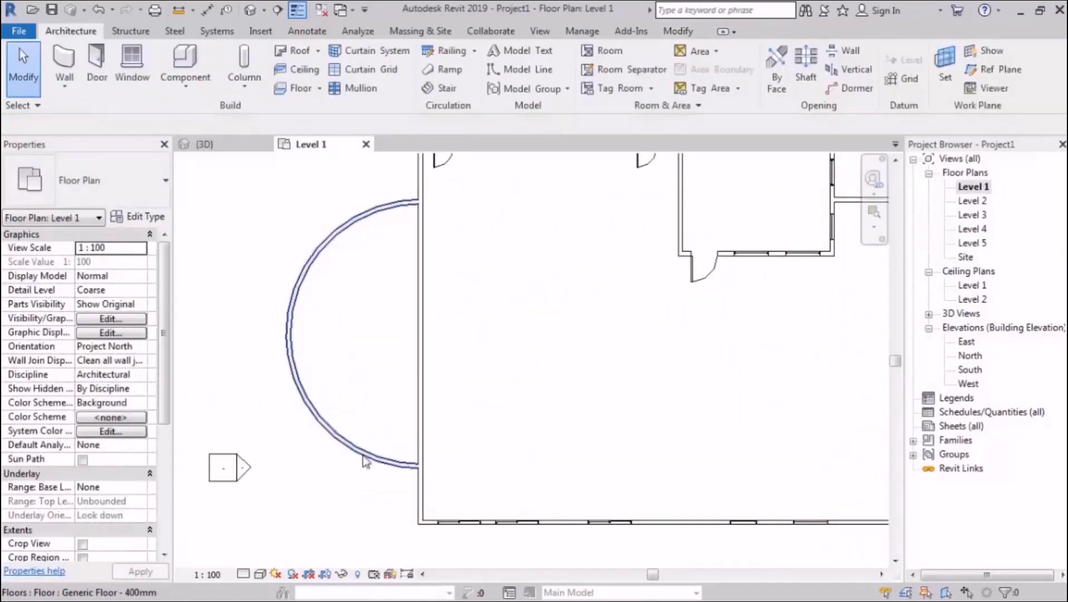
{"action": "left_click", "coordinate": [132, 61]}
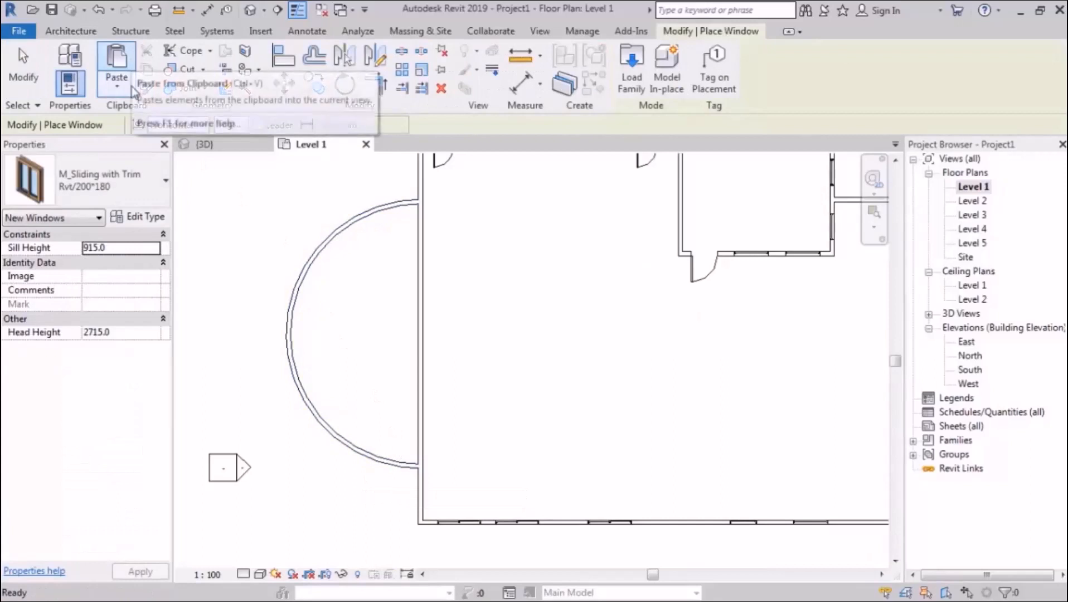
{"action": "scroll", "coordinate": [331, 450], "scroll_direction": "up", "scroll_amount": 2}
{"action": "scroll", "coordinate": [334, 449], "scroll_direction": "up", "scroll_amount": 6}
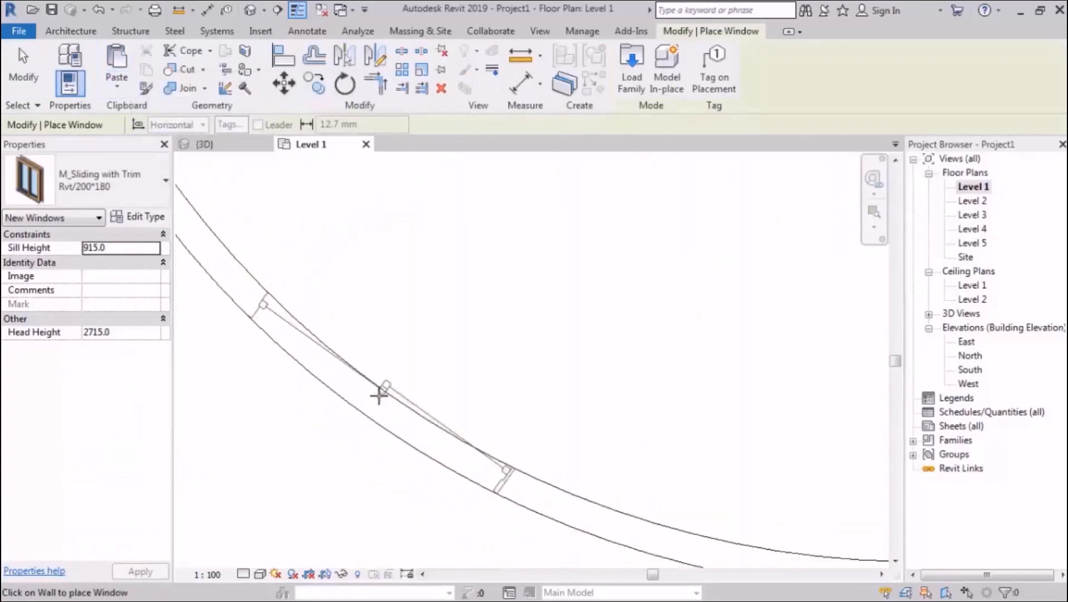
{"action": "scroll", "coordinate": [389, 394], "scroll_direction": "down", "scroll_amount": 1}
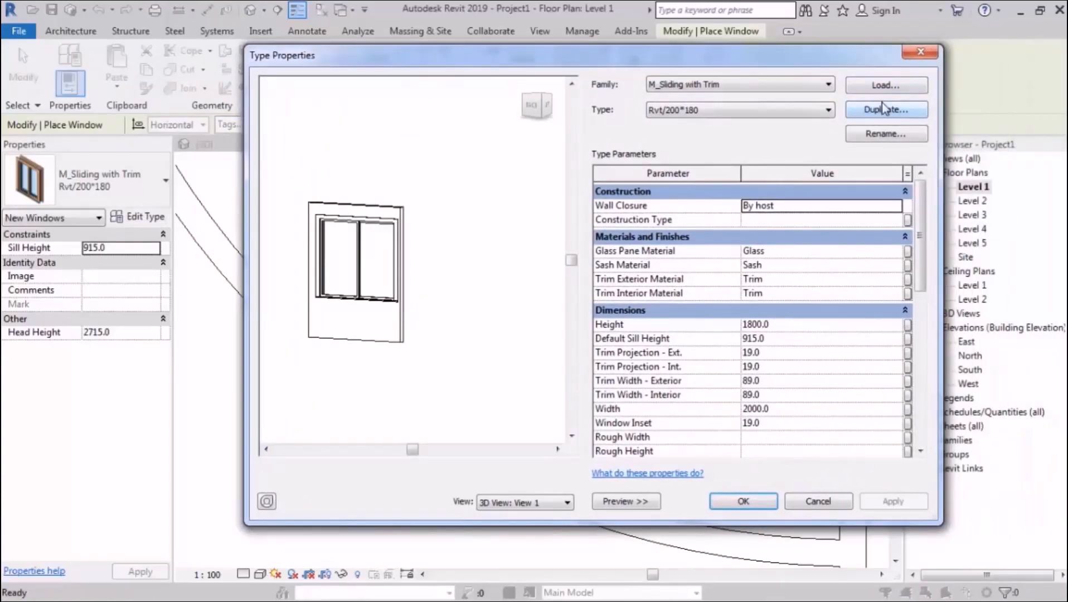
{"action": "left_click", "coordinate": [883, 109]}
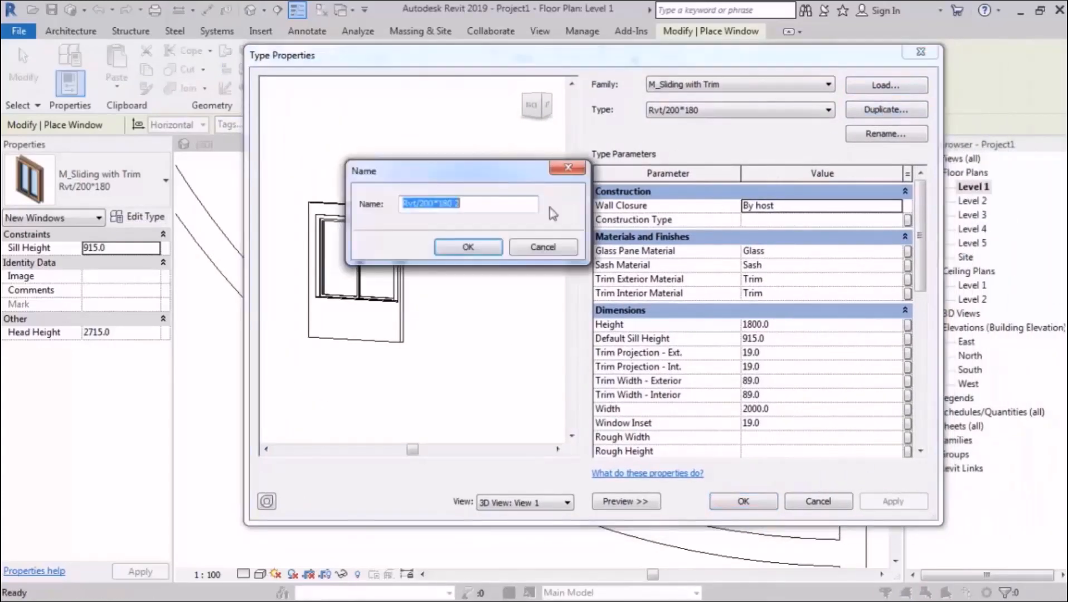
{"action": "left_click_drag", "start_coordinate": [470, 204], "coordinate": [420, 209]}
{"action": "type", "text": "300"}
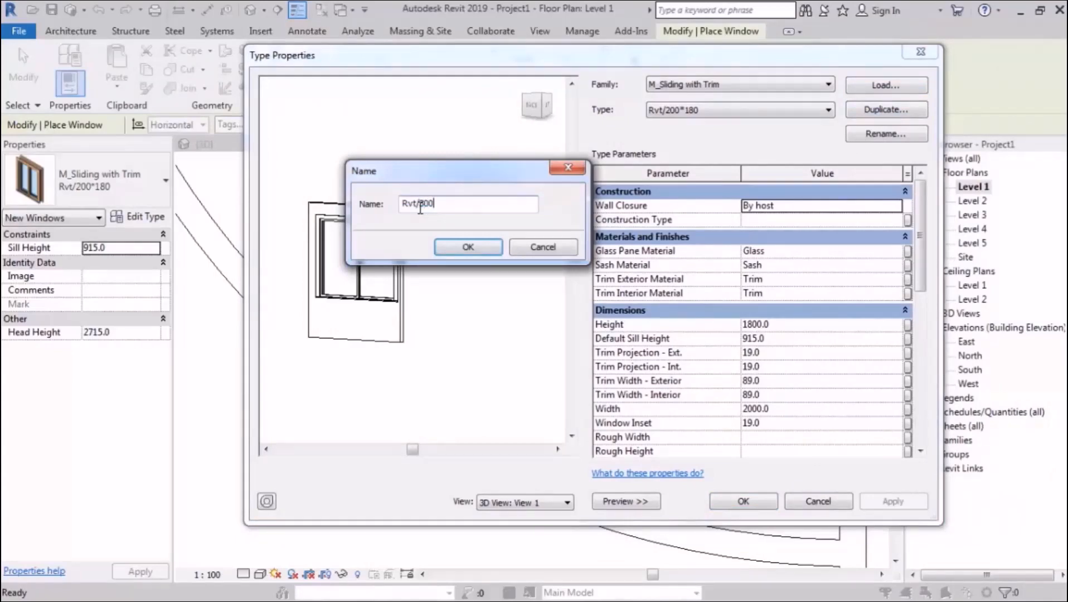
{"action": "type", "text": "*160"}
{"action": "key", "text": "Return"}
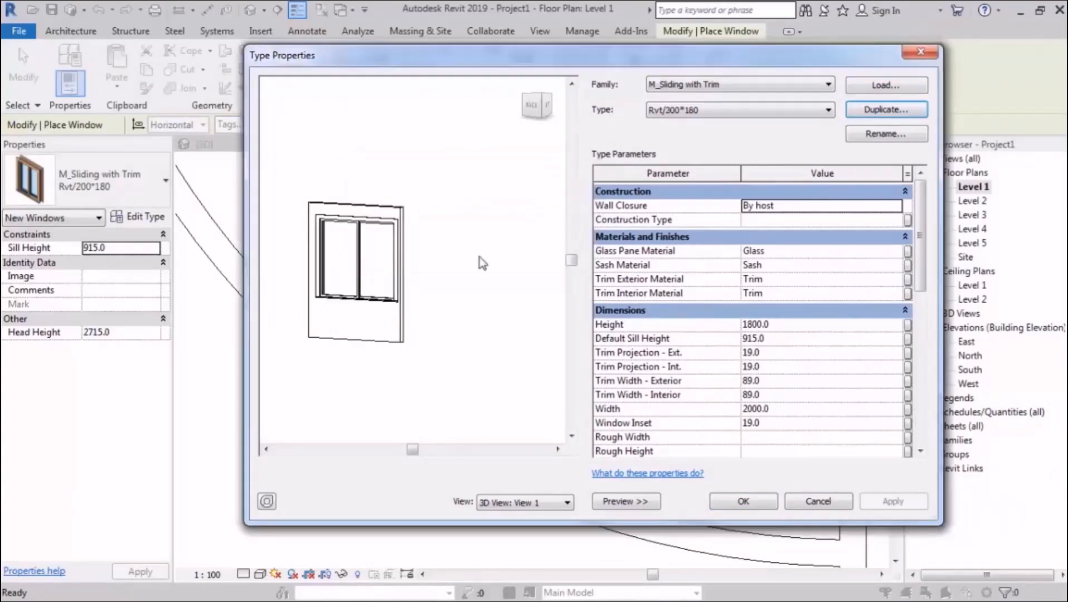
- Set the Rvt/300*160 type's width to 3000 and place one such window in the lower part of the curved wall
{"action": "left_click", "coordinate": [803, 412]}
{"action": "double_click", "coordinate": [803, 412]}
{"action": "type", "text": "300"}
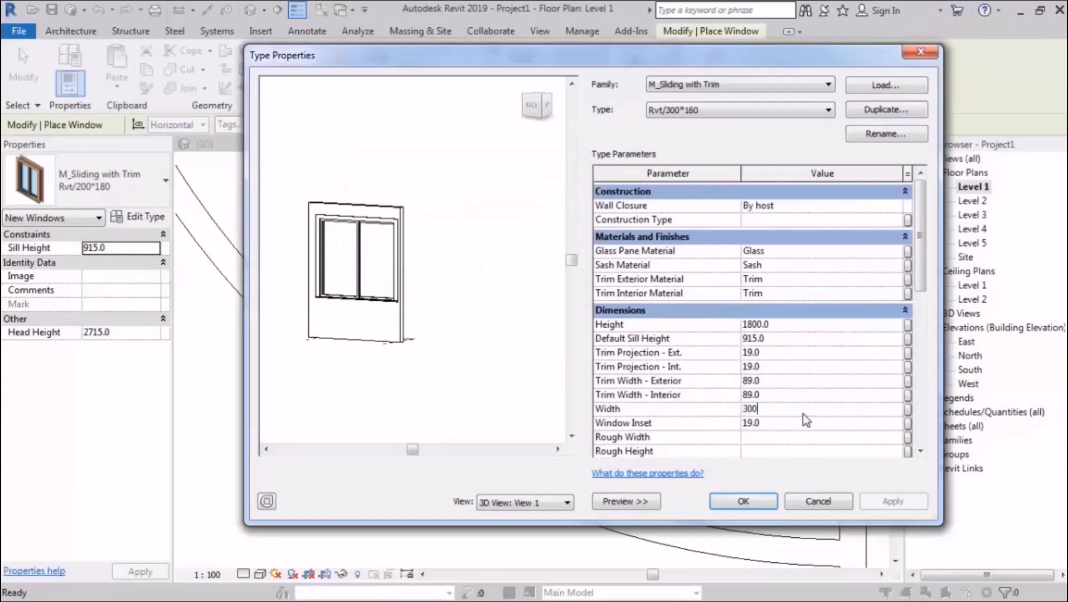
{"action": "type", "text": "0"}
{"action": "left_click", "coordinate": [745, 500]}
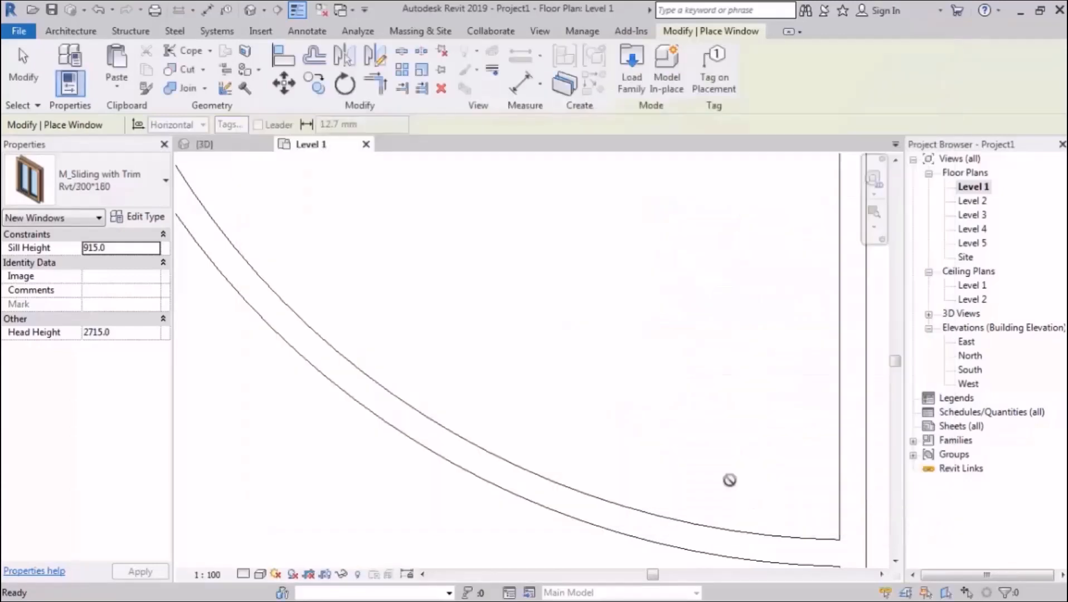
{"action": "left_click", "coordinate": [529, 439]}
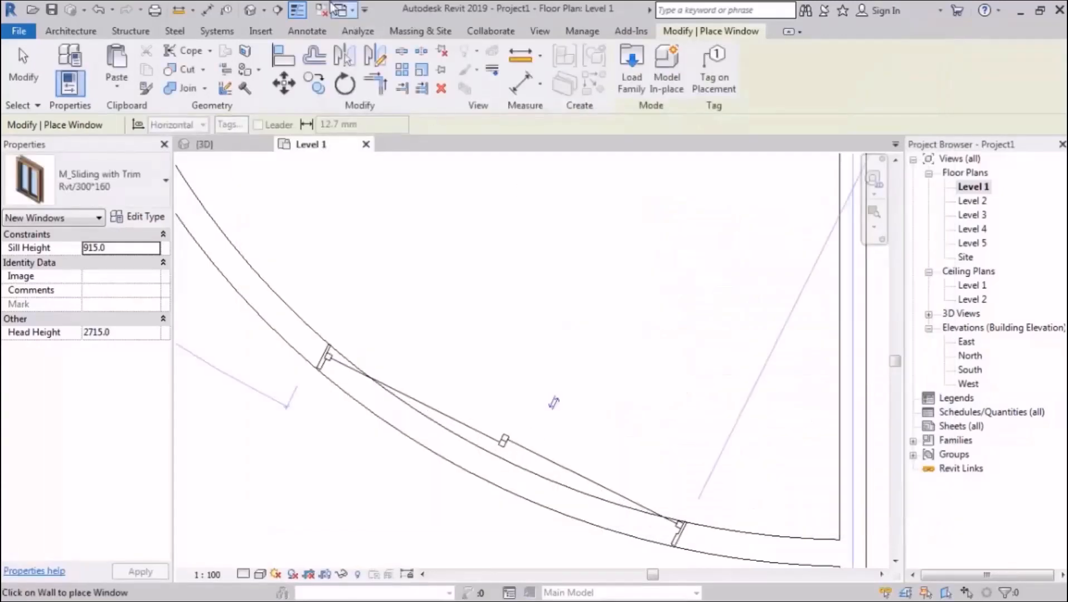
- Check how the Rvt/300*160 sliding window fits the curved wall in 3D, and delete it in the Level 1 plan
{"action": "left_click", "coordinate": [250, 10]}
{"action": "scroll", "coordinate": [563, 317], "scroll_direction": "down", "scroll_amount": 6}
{"action": "middle_click_drag", "start_coordinate": [565, 321], "coordinate": [457, 330], "text": "shift"}
{"action": "scroll", "coordinate": [323, 293], "scroll_direction": "up", "scroll_amount": 5}
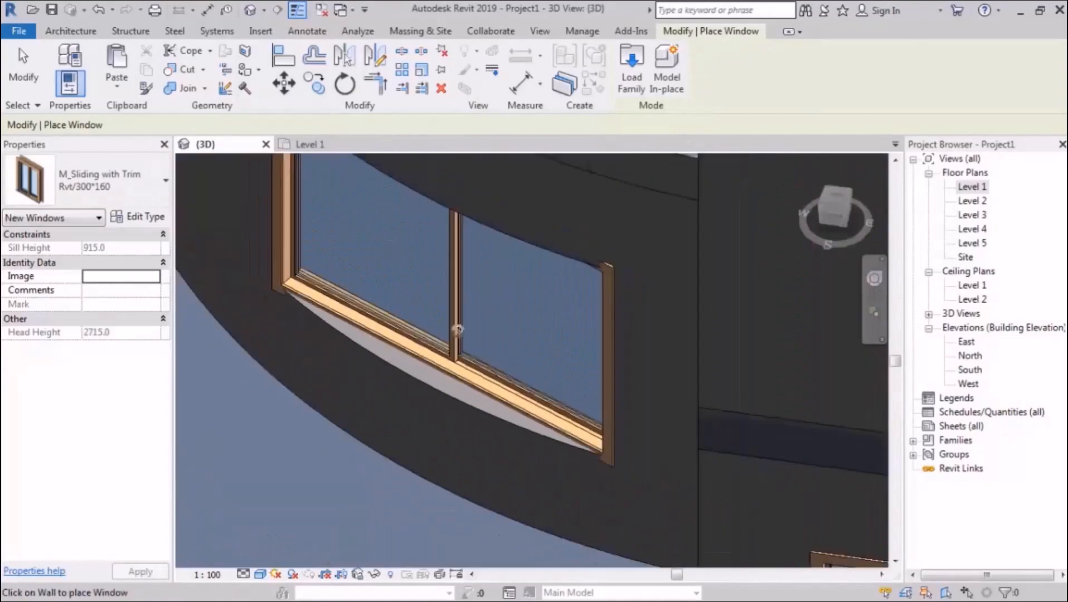
{"action": "scroll", "coordinate": [522, 310], "scroll_direction": "down", "scroll_amount": 3}
{"action": "key", "text": "Escape"}
{"action": "double_click", "coordinate": [976, 187]}
{"action": "scroll", "coordinate": [565, 436], "scroll_direction": "down", "scroll_amount": 2}
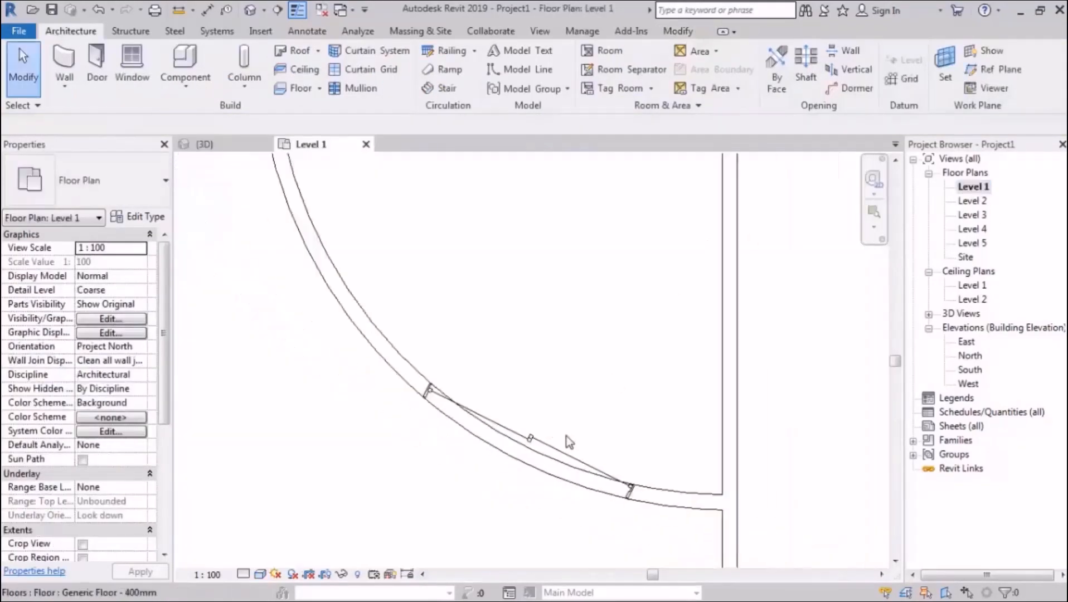
{"action": "scroll", "coordinate": [567, 440], "scroll_direction": "down", "scroll_amount": 1}
{"action": "left_click", "coordinate": [543, 437]}
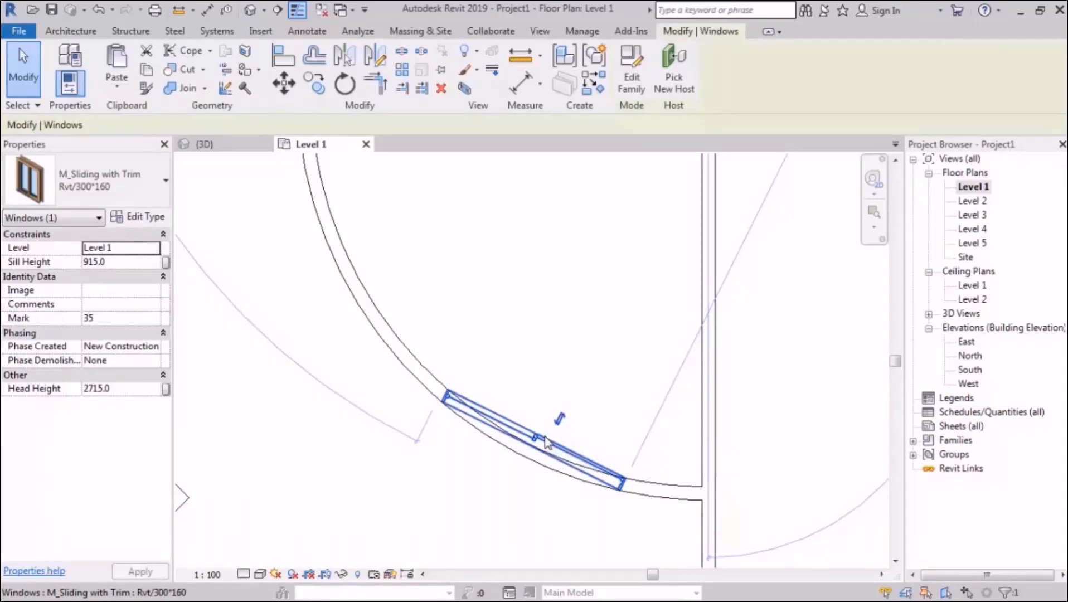
{"action": "key", "text": "Escape"}
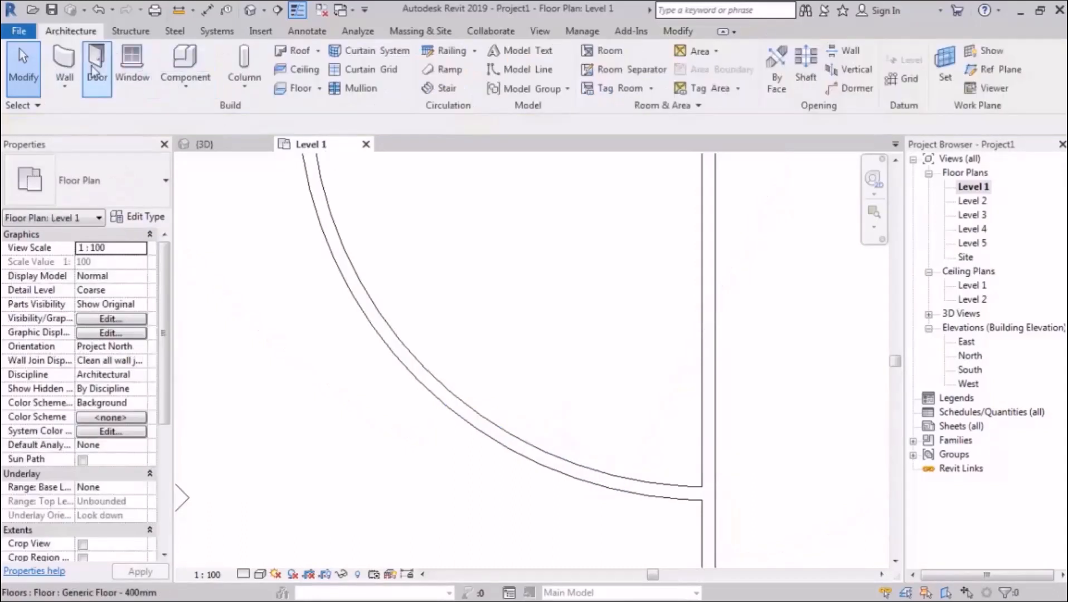
- Place three M_Archtop with Trim Rvt/120*160 windows side by side in the lower part of the curved wall
{"action": "left_click", "coordinate": [132, 61]}
{"action": "left_click", "coordinate": [140, 166]}
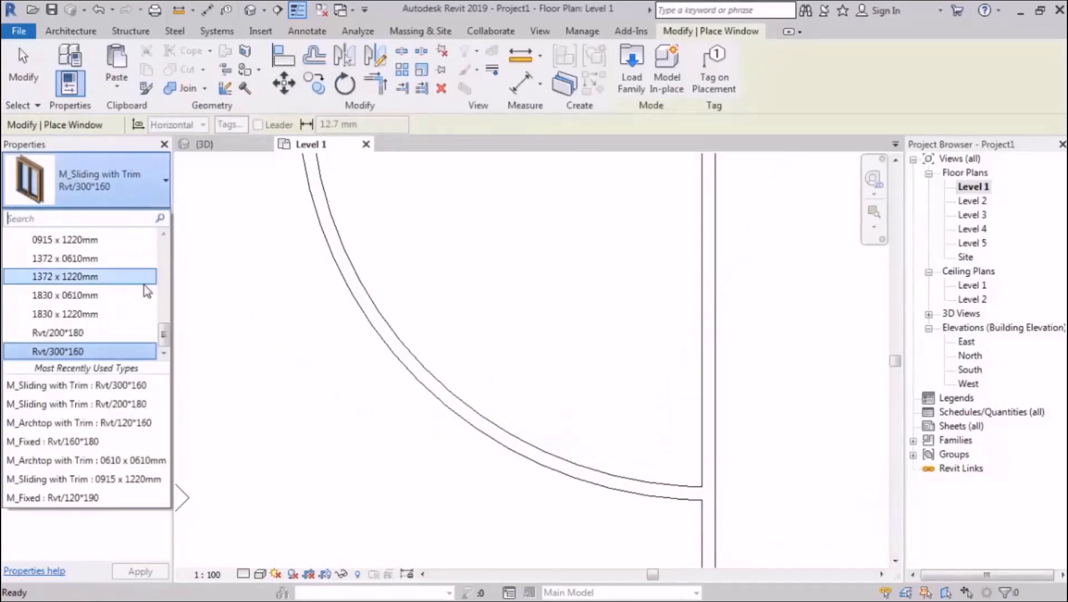
{"action": "left_click", "coordinate": [146, 422]}
{"action": "scroll", "coordinate": [485, 423], "scroll_direction": "up", "scroll_amount": 2}
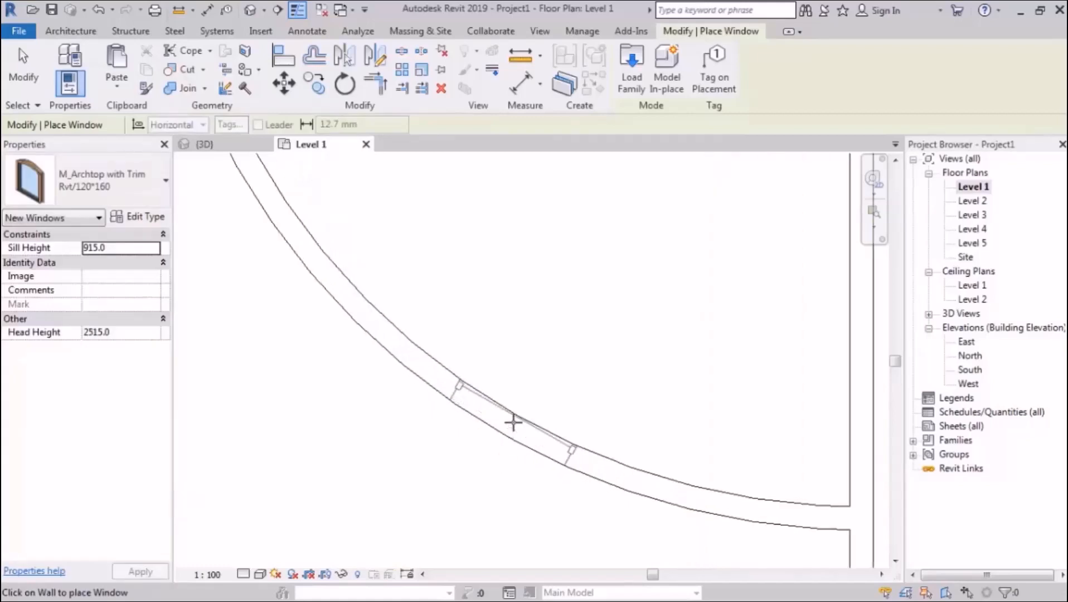
{"action": "left_click", "coordinate": [513, 422]}
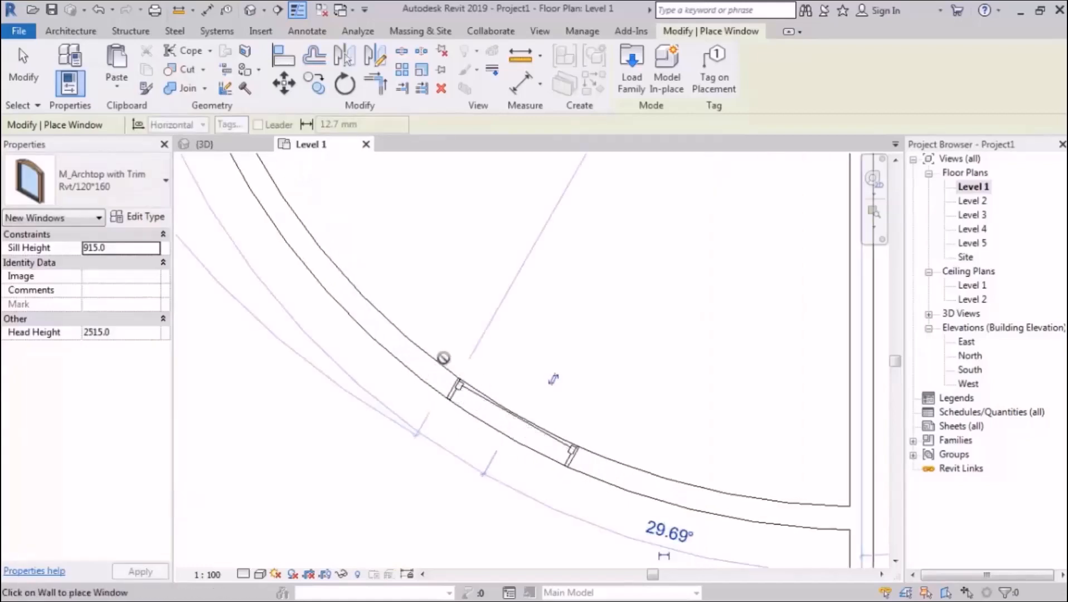
{"action": "left_click", "coordinate": [404, 332]}
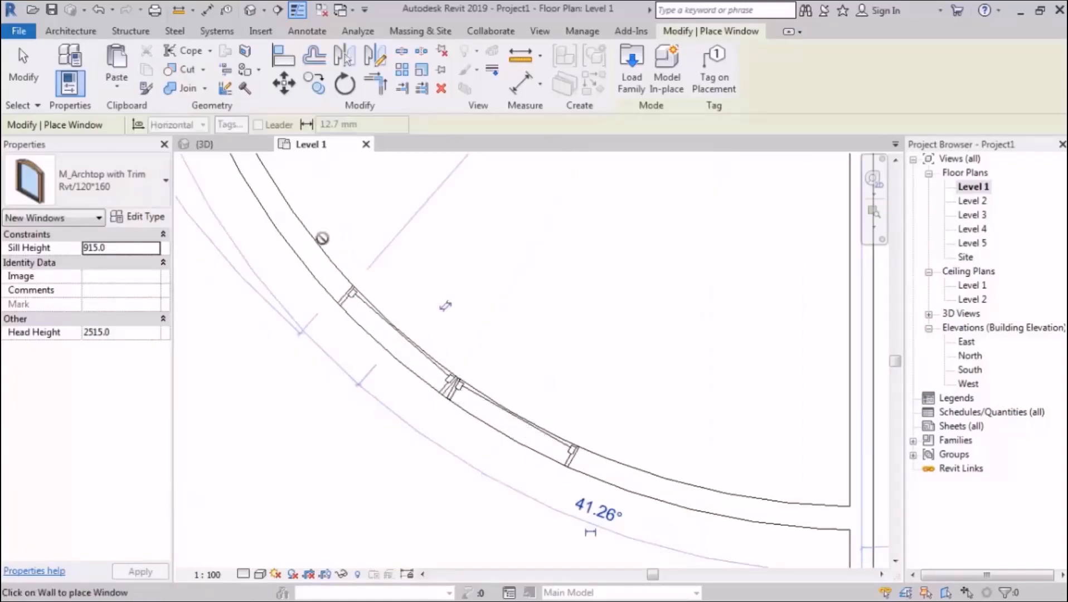
- In the 3D view, copy the two Rvt/200*180 sliding windows nearest the front wall's curved-wall end on Level 1 to the clipboard
{"action": "left_click", "coordinate": [250, 10]}
{"action": "middle_click_drag", "start_coordinate": [448, 398], "coordinate": [552, 311], "text": "shift"}
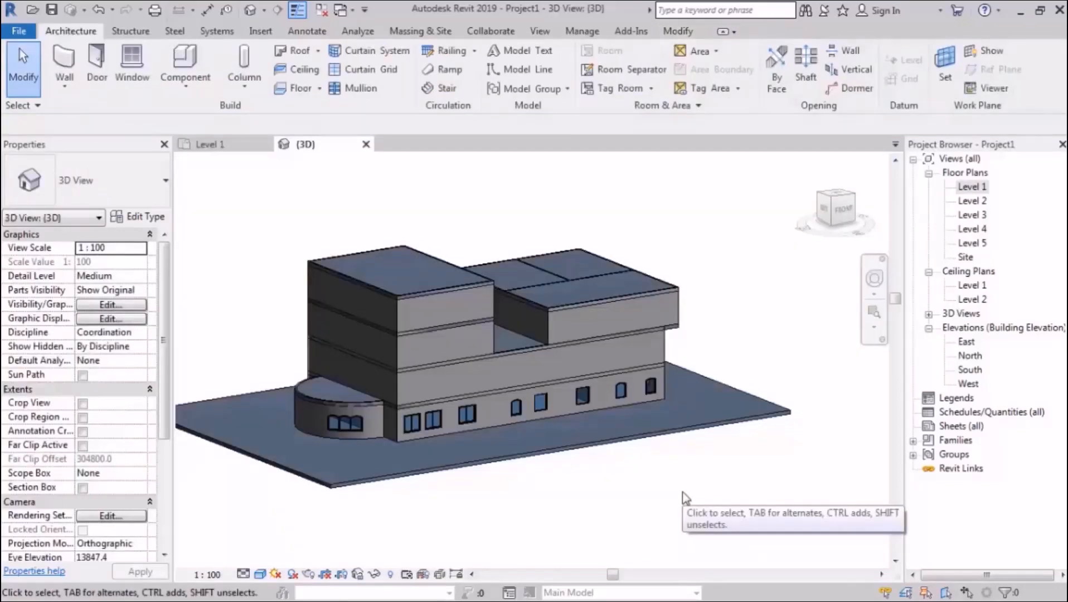
{"action": "scroll", "coordinate": [390, 351], "scroll_direction": "up", "scroll_amount": 5}
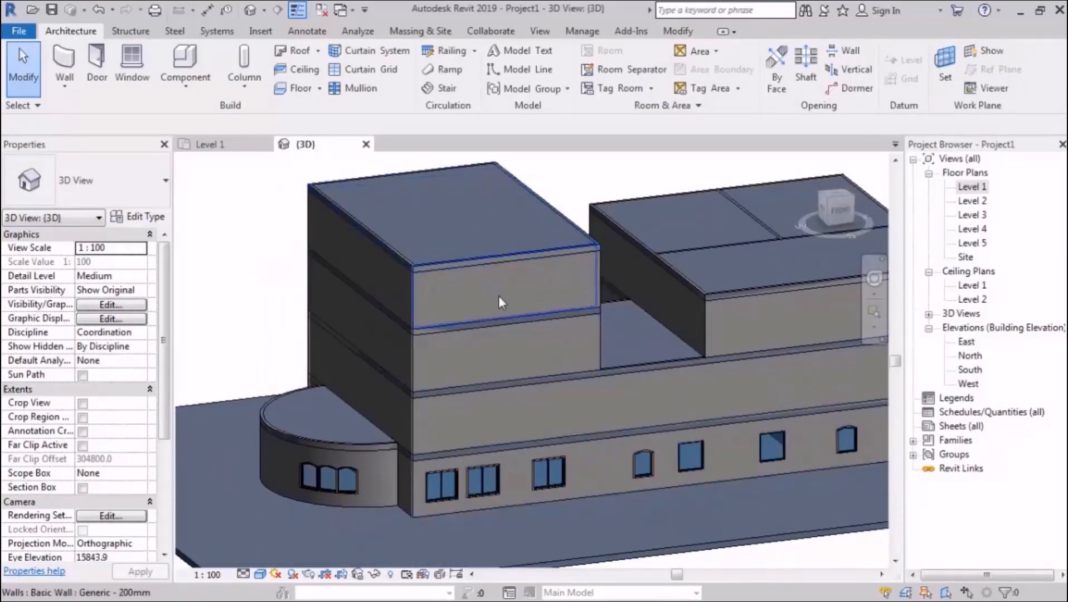
{"action": "scroll", "coordinate": [506, 524], "scroll_direction": "up", "scroll_amount": 3}
{"action": "scroll", "coordinate": [505, 527], "scroll_direction": "up", "scroll_amount": 1}
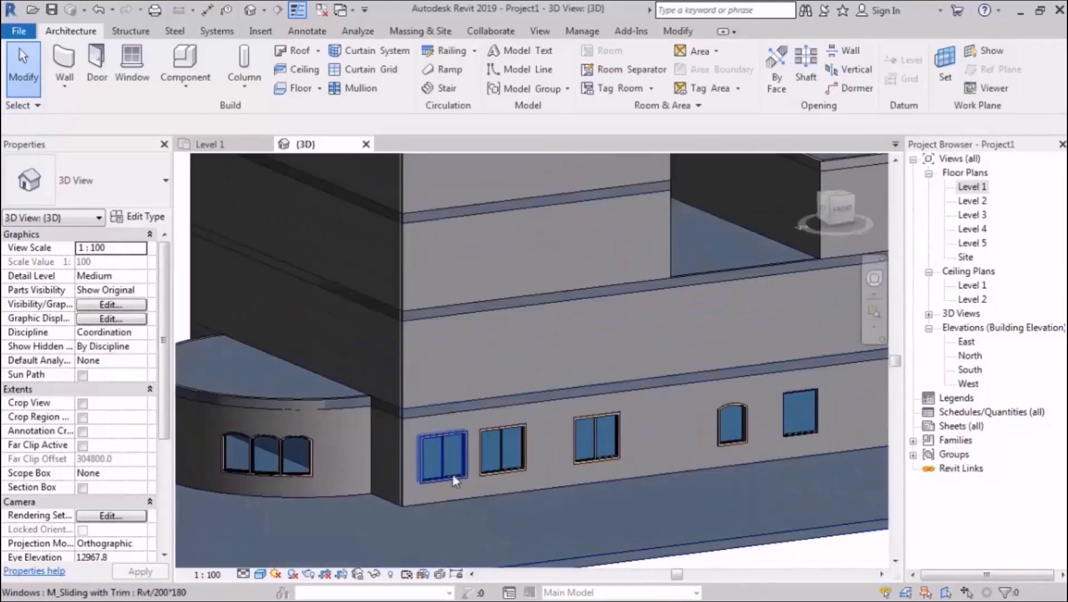
{"action": "left_click", "coordinate": [449, 460]}
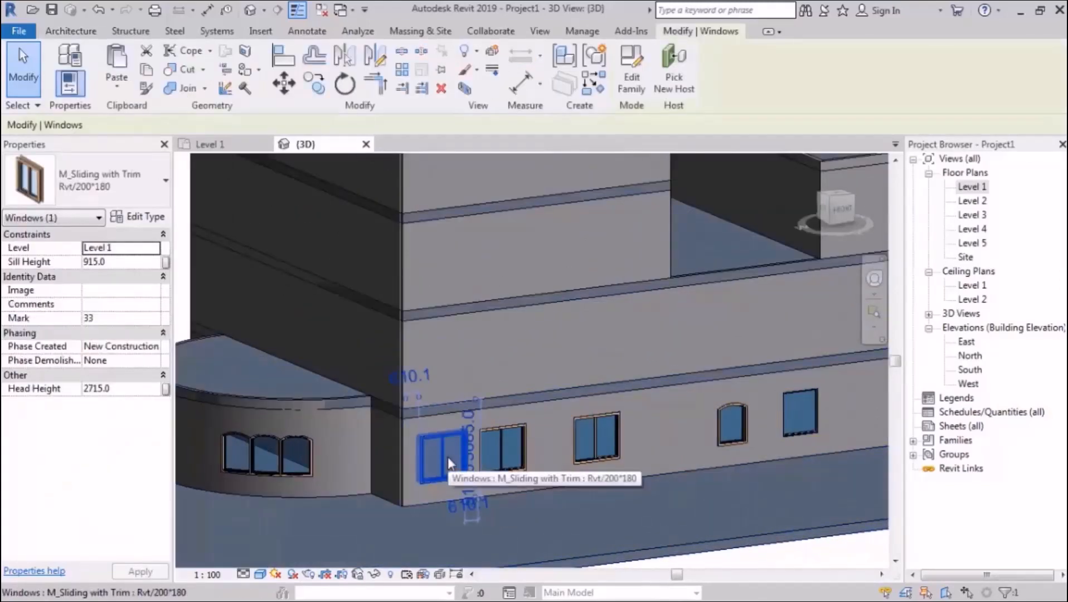
{"action": "left_click", "coordinate": [512, 454], "text": "ctrl"}
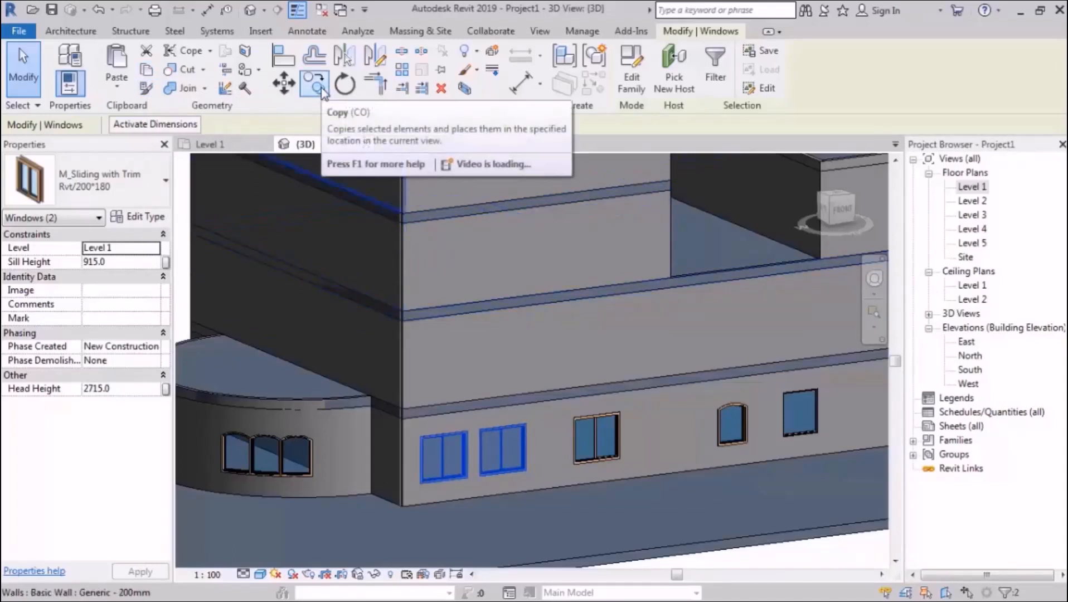
{"action": "left_click", "coordinate": [148, 72]}
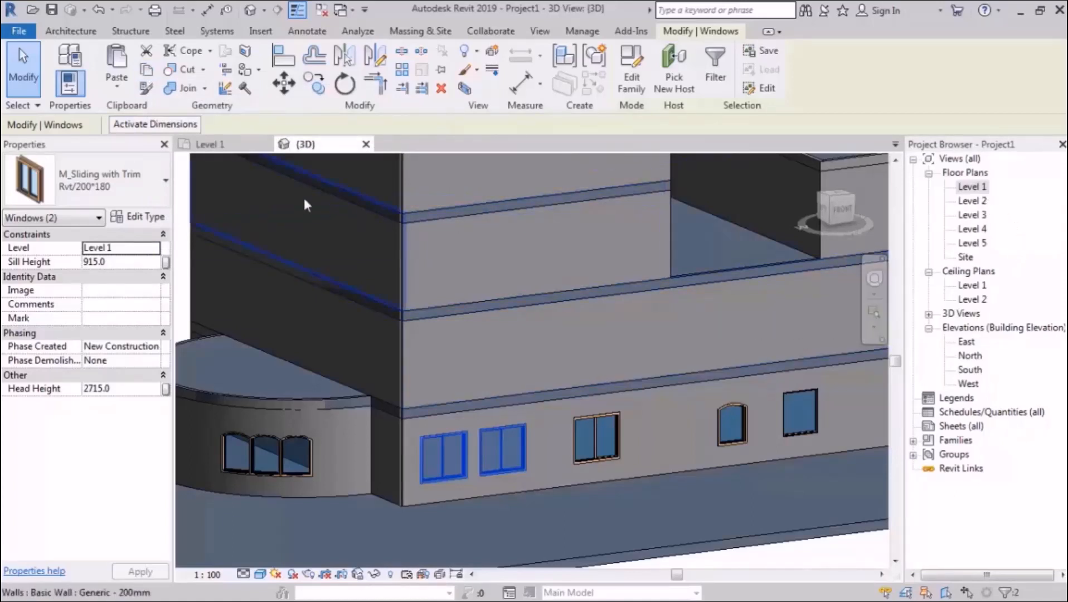
- Paste the two copied sliding windows aligned to Level 2, Level 3 and Level 4, and undo the paste
{"action": "left_click", "coordinate": [118, 88]}
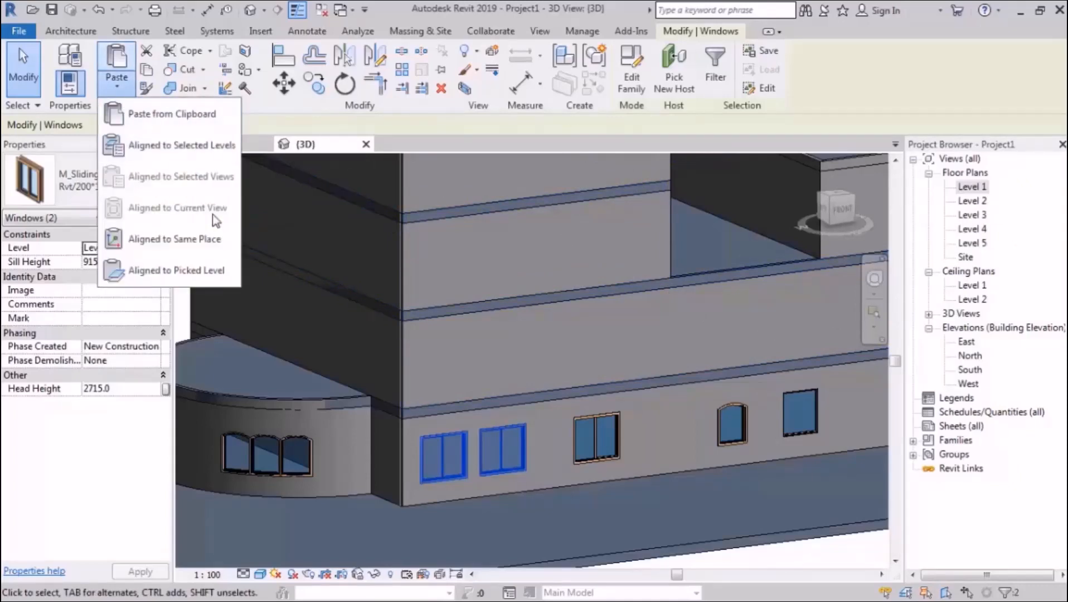
{"action": "left_click", "coordinate": [886, 86]}
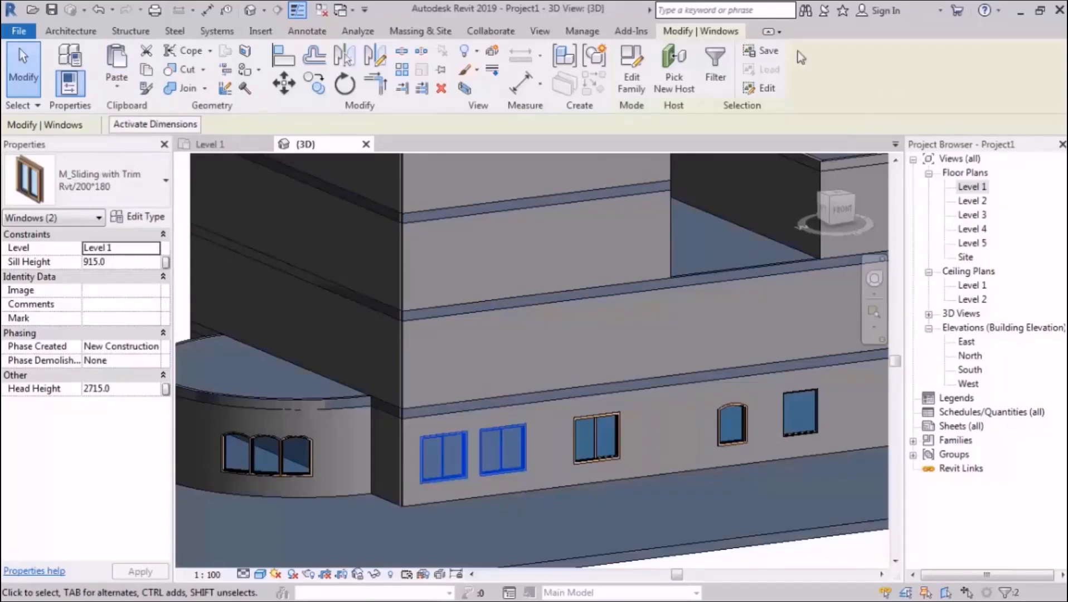
{"action": "scroll", "coordinate": [627, 329], "scroll_direction": "down", "scroll_amount": 3}
{"action": "mouse_move", "coordinate": [550, 372]}
{"action": "middle_mouse_down"}
{"action": "mouse_move", "coordinate": [492, 357]}
{"action": "mouse_move", "coordinate": [556, 360]}
{"action": "middle_mouse_up"}
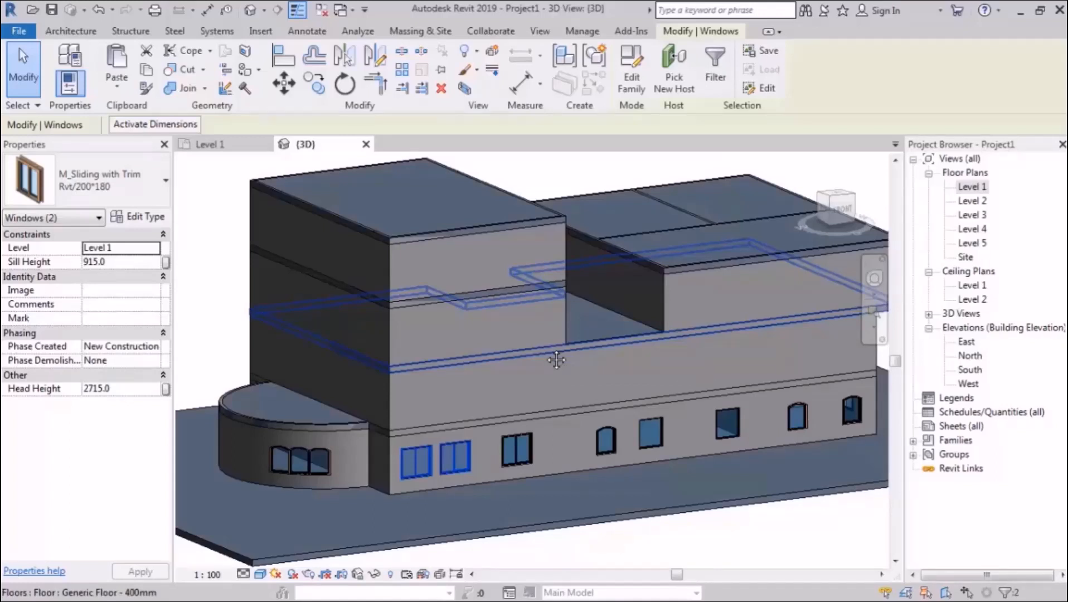
{"action": "left_click", "coordinate": [117, 83]}
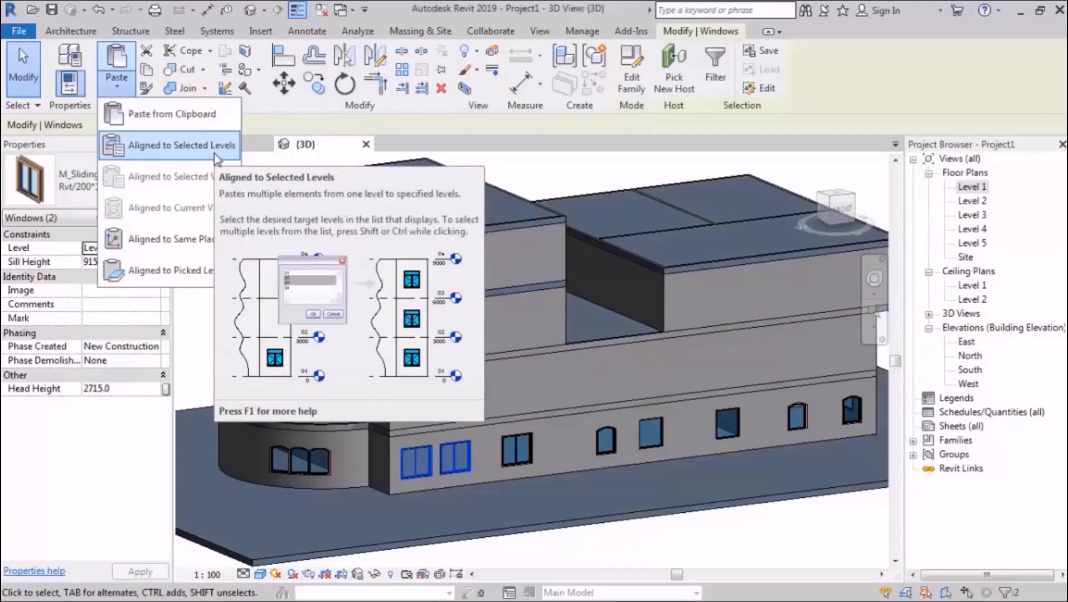
{"action": "left_click", "coordinate": [215, 148]}
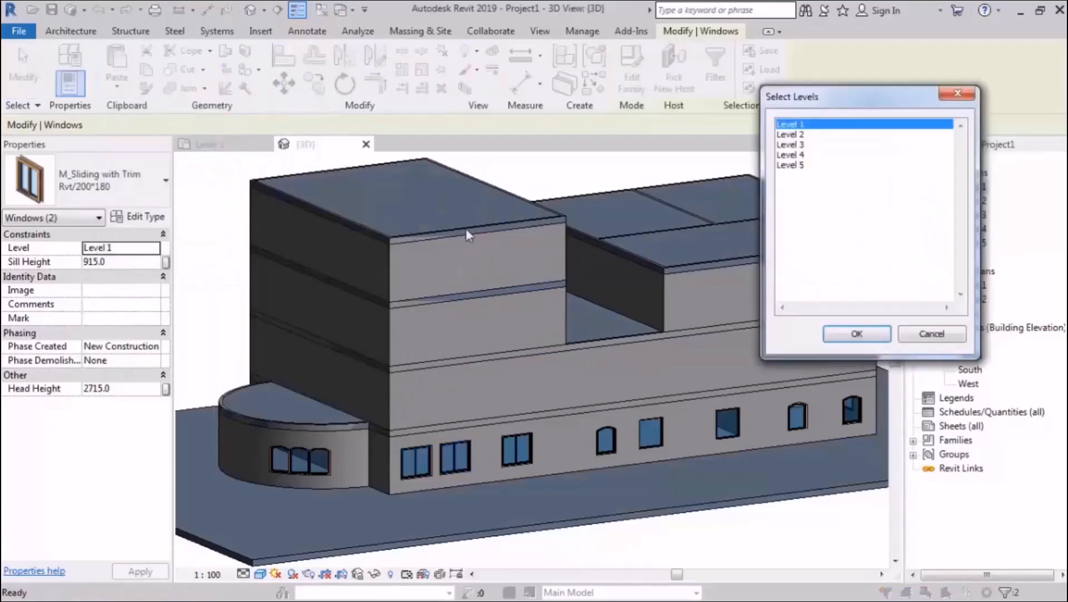
{"action": "left_click_drag", "start_coordinate": [847, 103], "coordinate": [723, 116]}
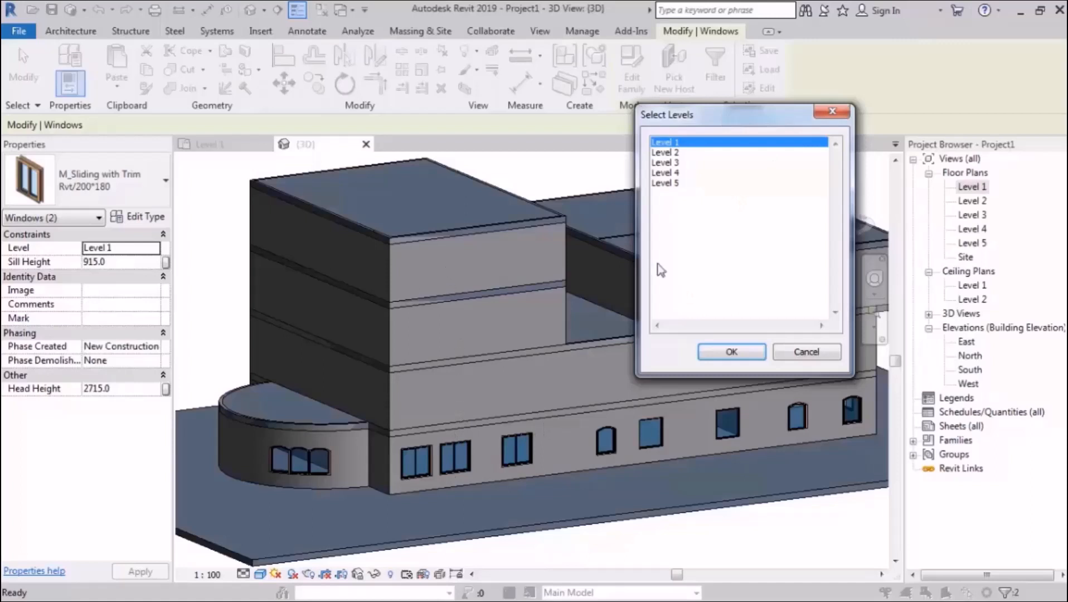
{"action": "left_click_drag", "start_coordinate": [696, 153], "coordinate": [697, 175]}
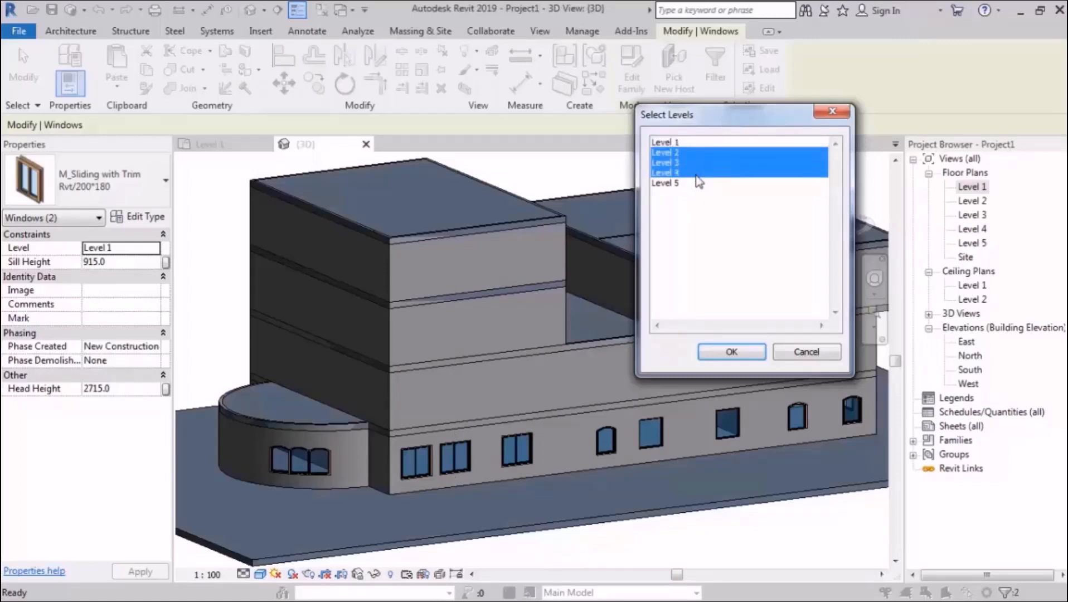
{"action": "left_click", "coordinate": [746, 350]}
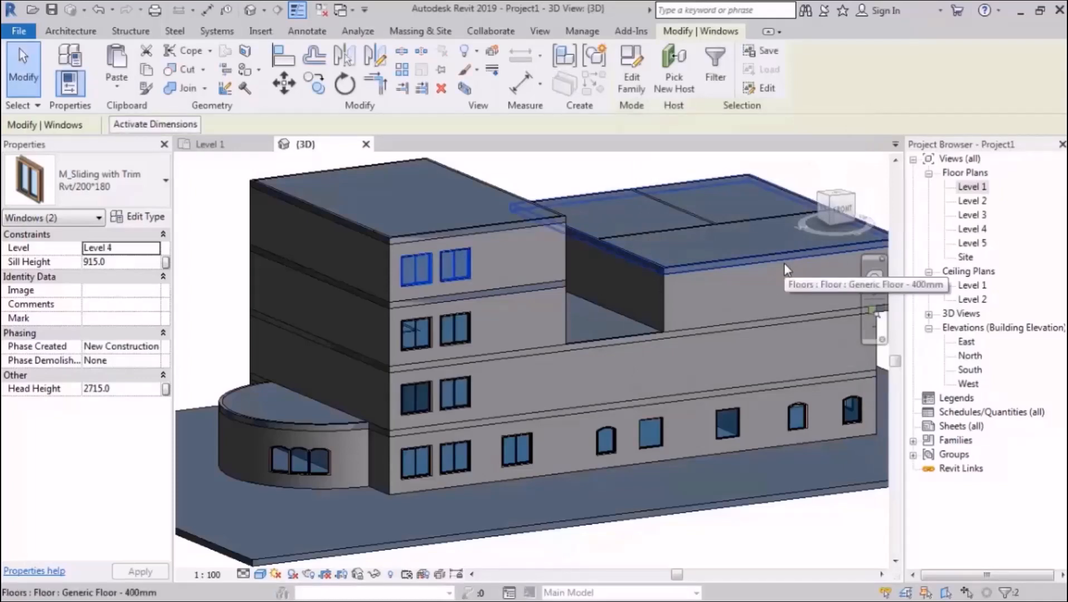
{"action": "key", "text": "Escape"}
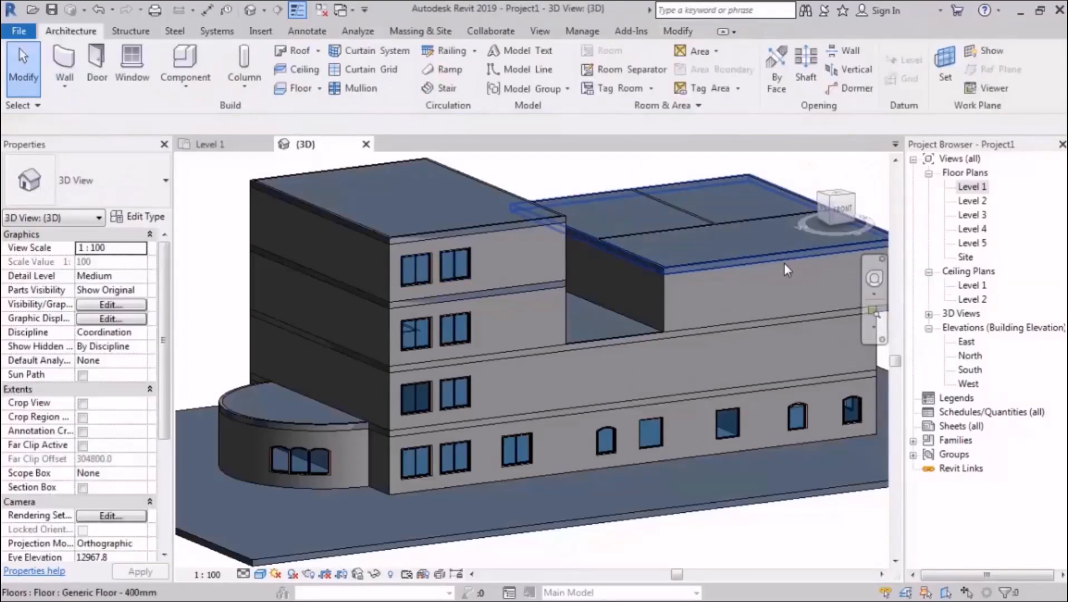
- Copy the three Rvt/200*180 sliding windows on the Level 1 front wall aligned to Levels 2, 3 and 4, and undo the paste
{"action": "scroll", "coordinate": [431, 481], "scroll_direction": "up", "scroll_amount": 2}
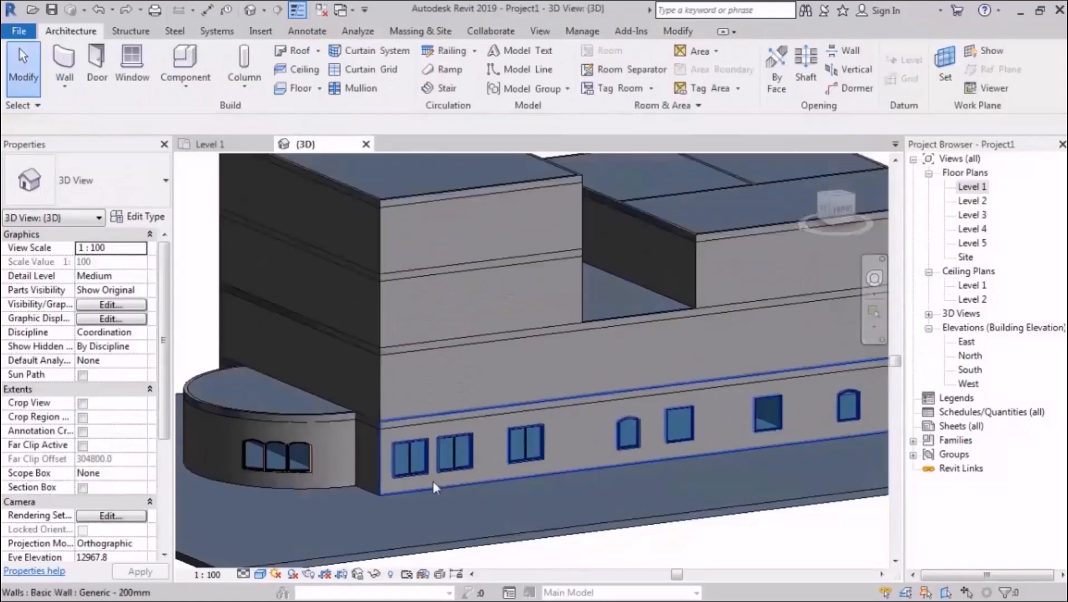
{"action": "left_click", "coordinate": [414, 457]}
{"action": "left_click", "coordinate": [456, 453], "text": "ctrl"}
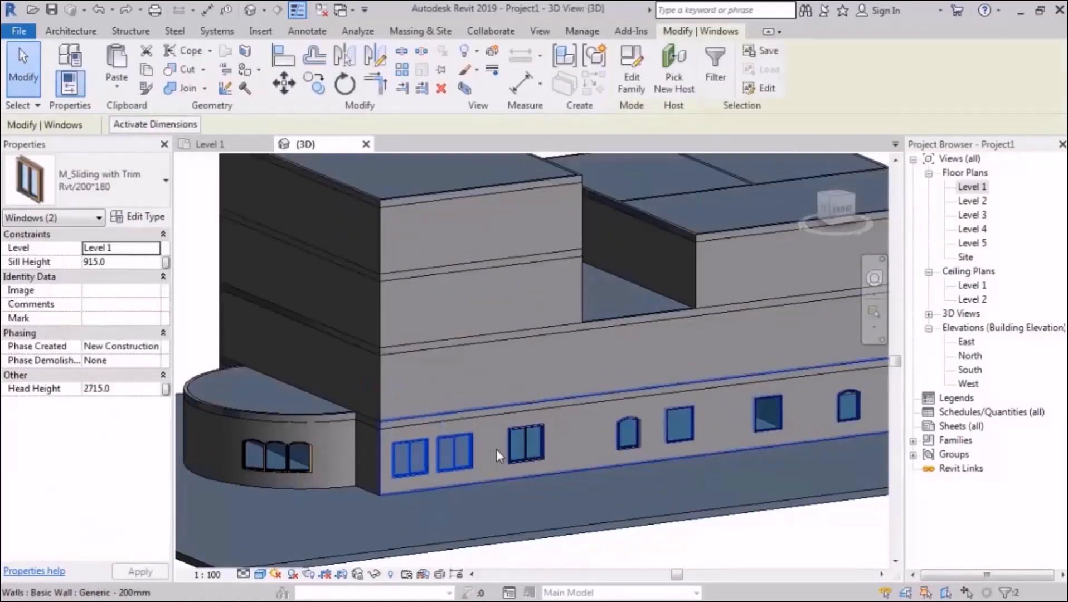
{"action": "left_click", "coordinate": [527, 440], "text": "ctrl"}
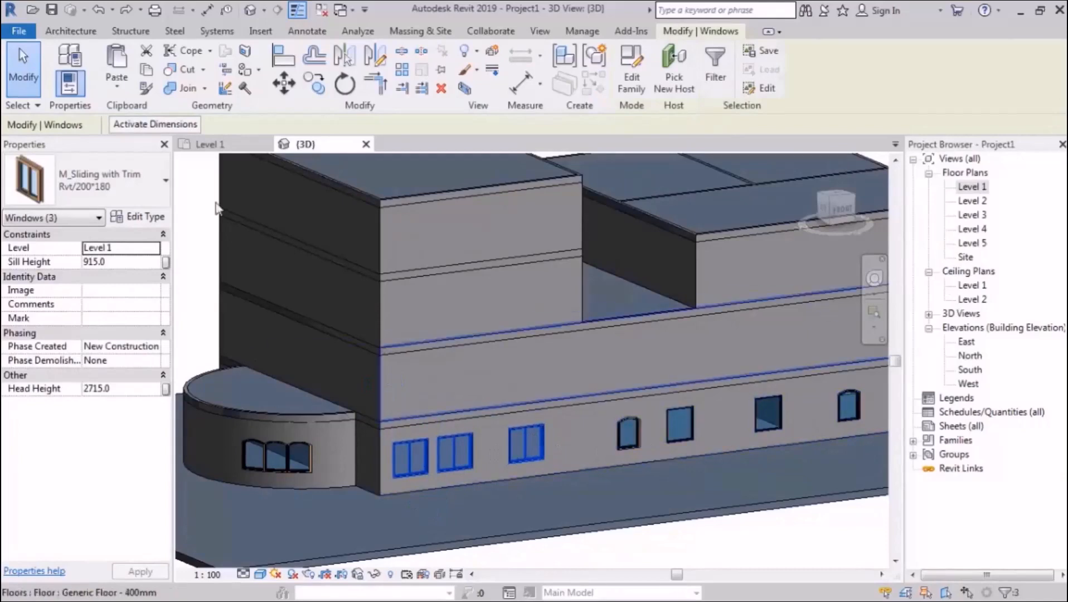
{"action": "left_click", "coordinate": [148, 71]}
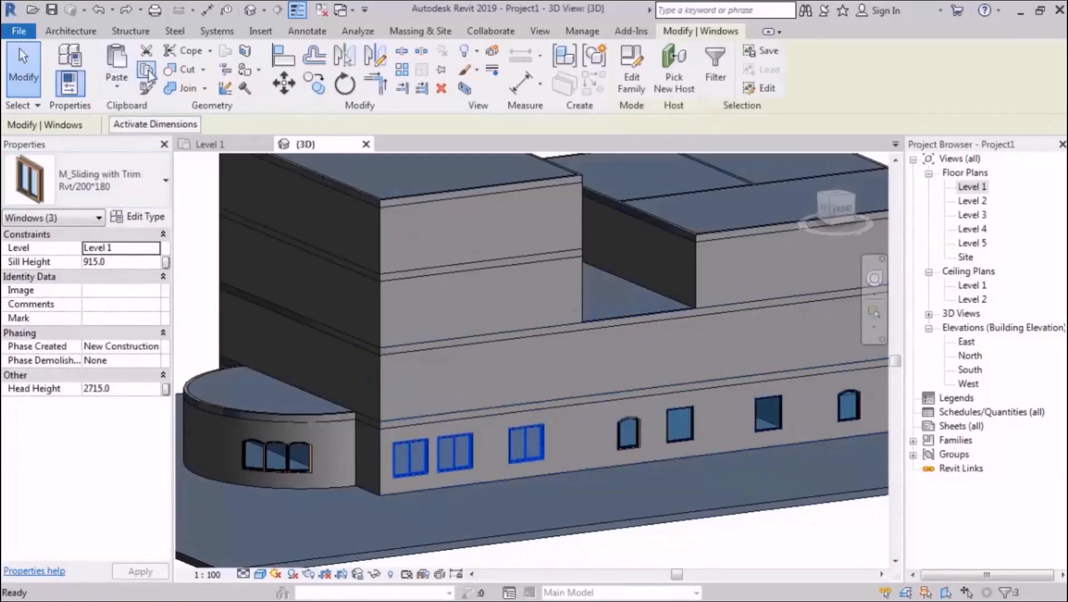
{"action": "left_click", "coordinate": [118, 85]}
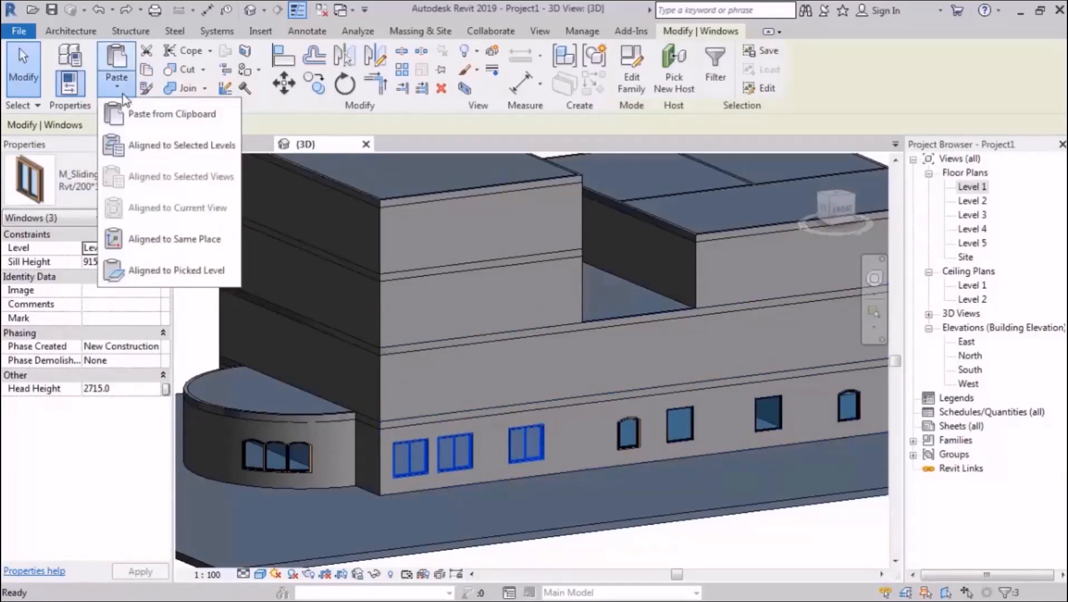
{"action": "left_click", "coordinate": [207, 146]}
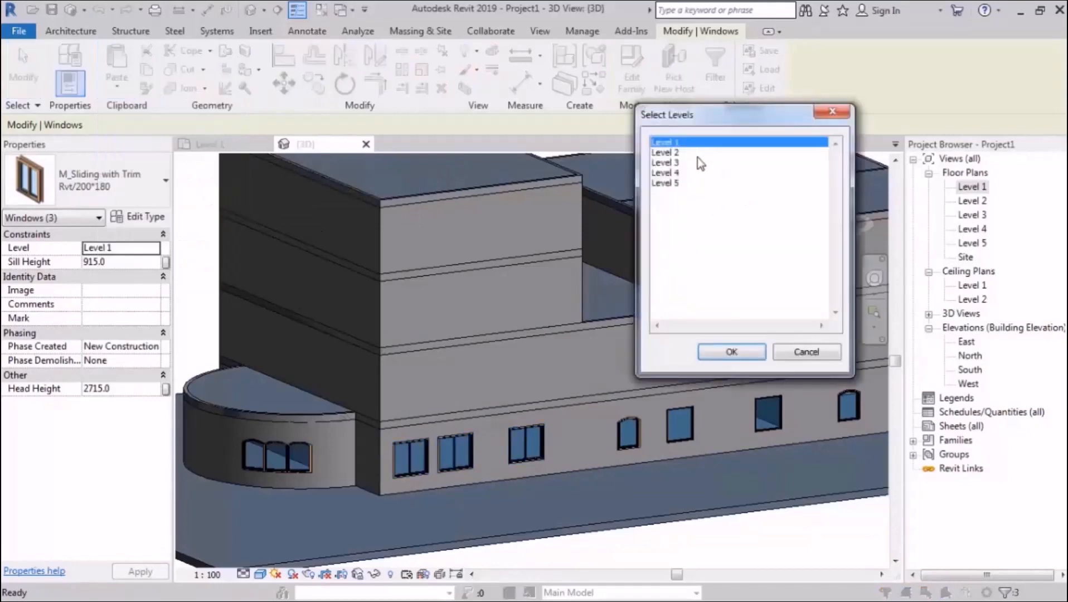
{"action": "left_click_drag", "start_coordinate": [697, 157], "coordinate": [701, 178]}
{"action": "left_click", "coordinate": [747, 352]}
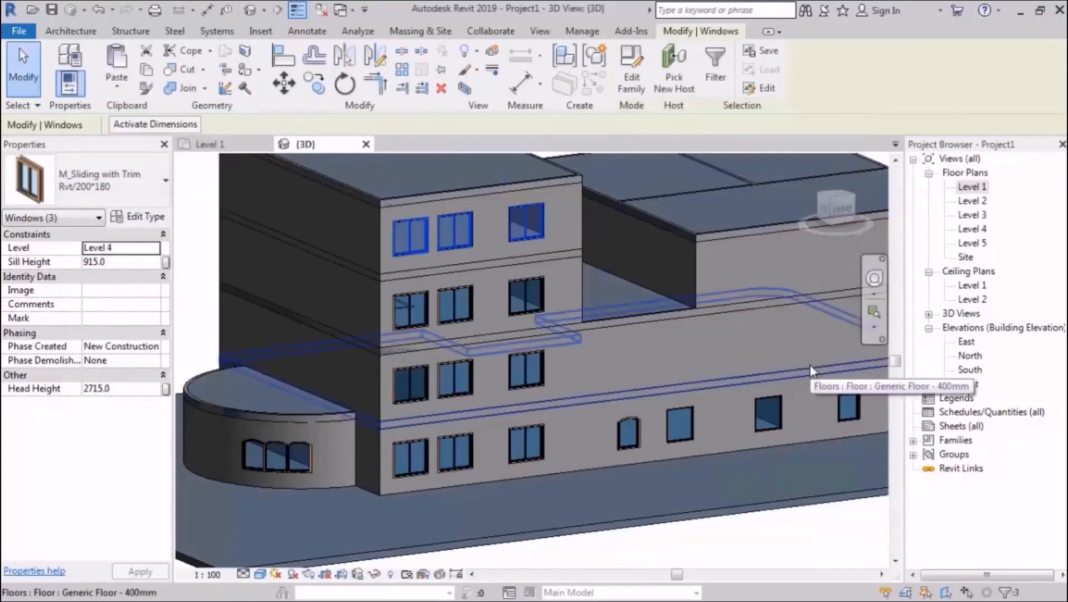
{"action": "key", "text": "ctrl+z"}
- On the Level 2 plan, move the vertical interior wall near the curved wall to 1600 mm from the exterior side wall
{"action": "double_click", "coordinate": [976, 187]}
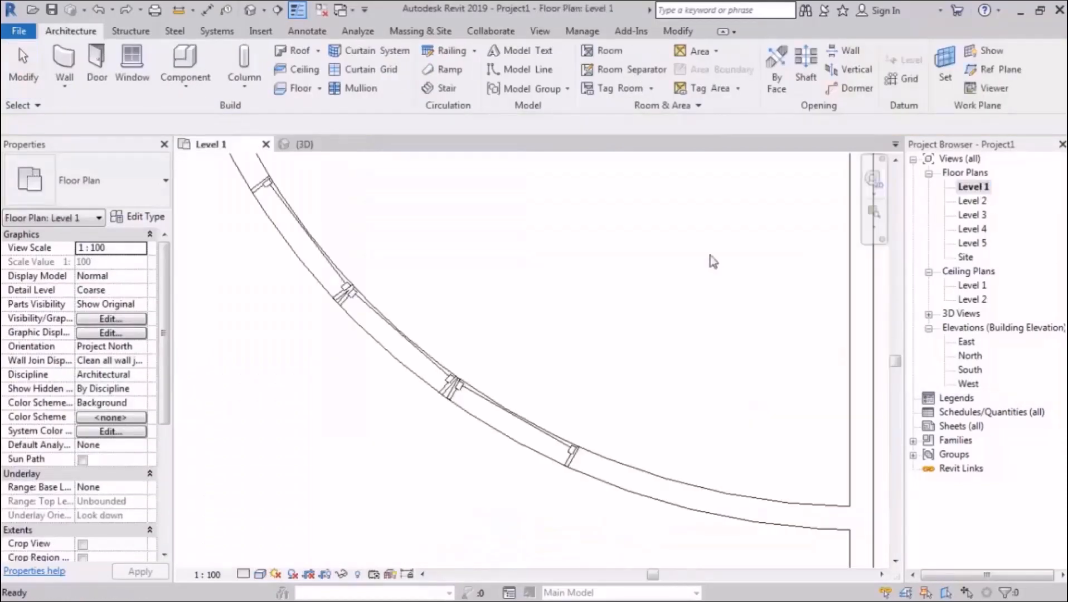
{"action": "scroll", "coordinate": [381, 416], "scroll_direction": "down", "scroll_amount": 4}
{"action": "scroll", "coordinate": [446, 429], "scroll_direction": "up", "scroll_amount": 4}
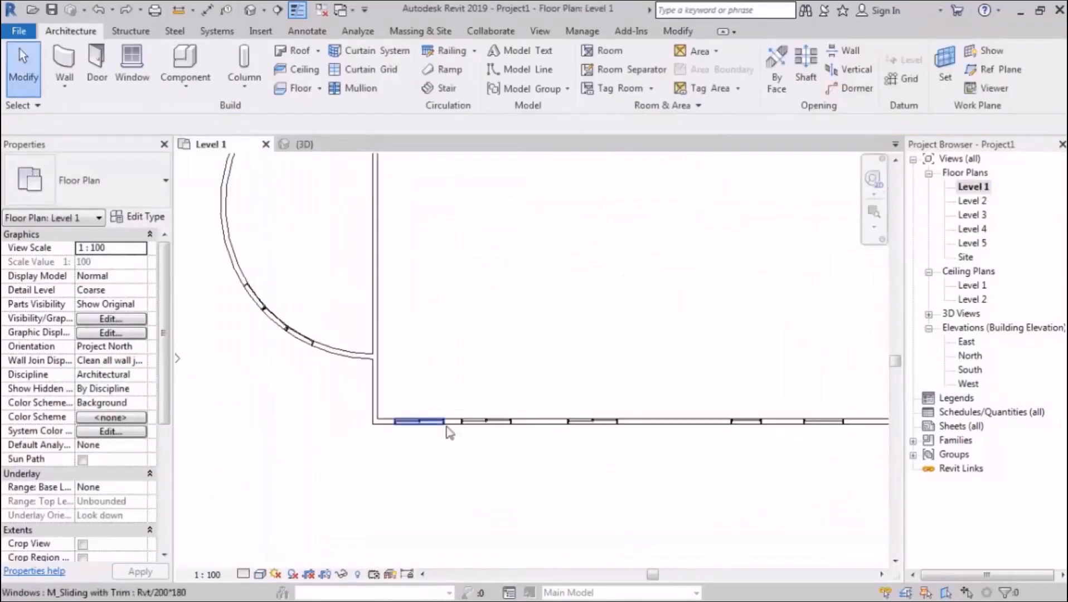
{"action": "double_click", "coordinate": [973, 200]}
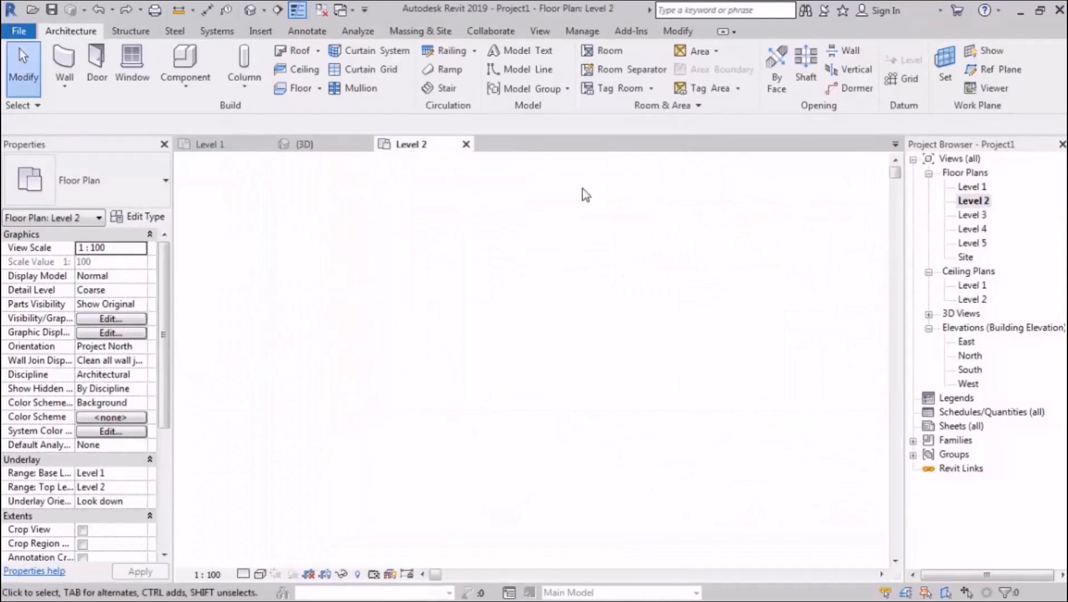
{"action": "middle_click_drag", "start_coordinate": [563, 403], "coordinate": [529, 439]}
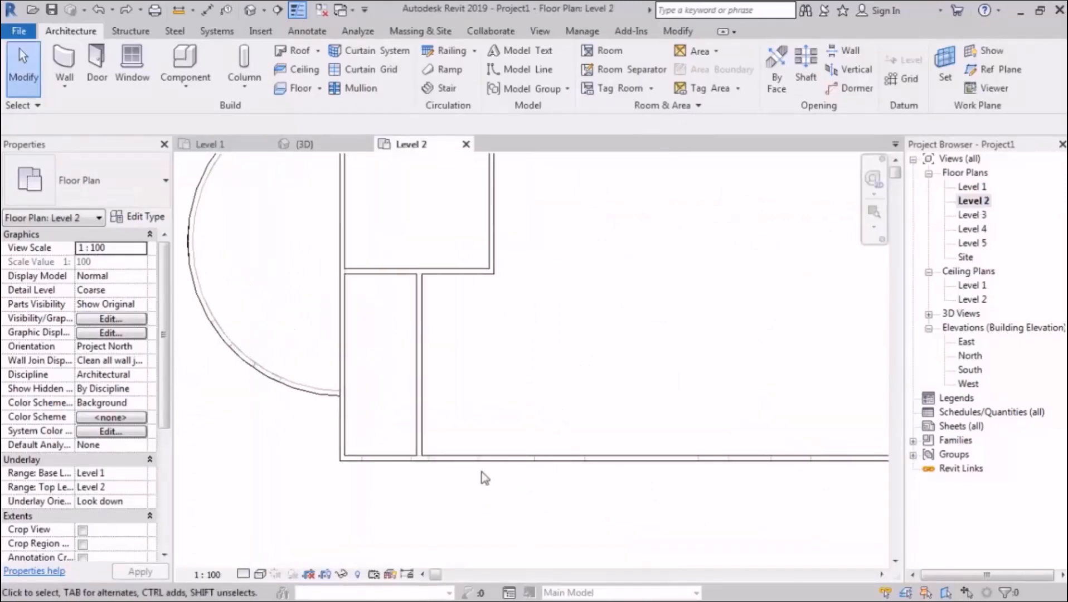
{"action": "scroll", "coordinate": [467, 374], "scroll_direction": "up", "scroll_amount": 3}
{"action": "left_click", "coordinate": [419, 392]}
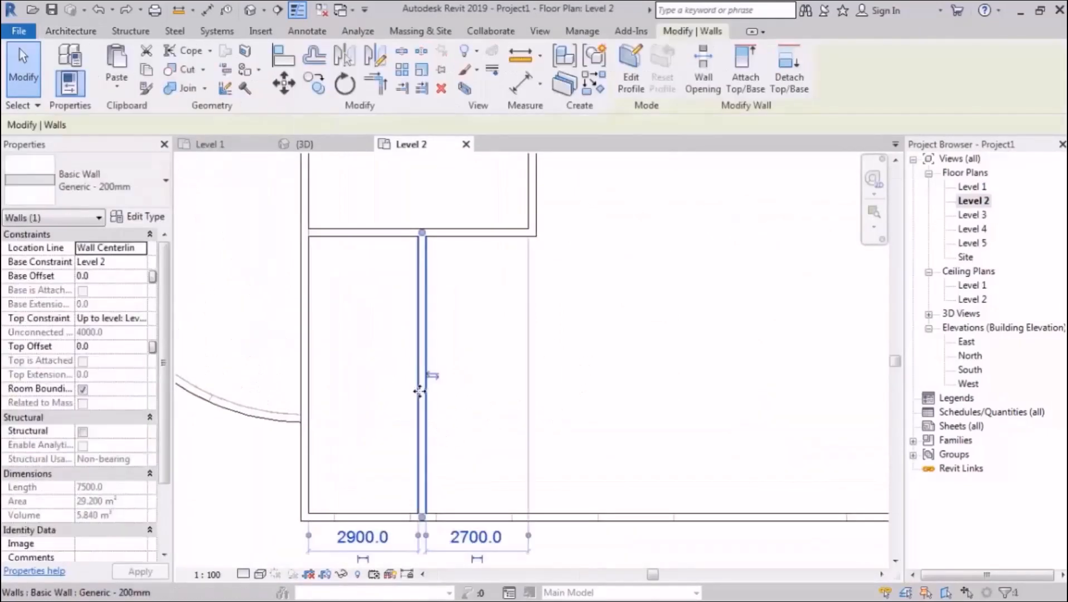
{"action": "left_click_drag", "start_coordinate": [419, 392], "coordinate": [369, 392]}
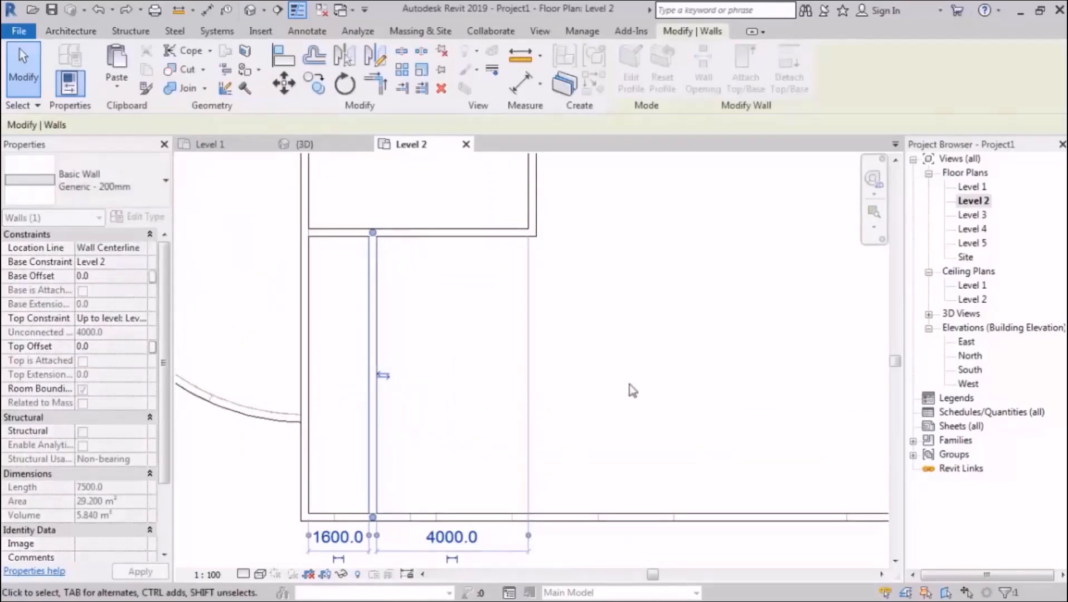
- Draw a Generic - 200mm wall 5200 mm inward from the Level 2 front wall, returning at right angles to the moved interior wall
{"action": "left_click", "coordinate": [638, 388]}
{"action": "key", "text": "w"}
{"action": "key", "text": "a"}
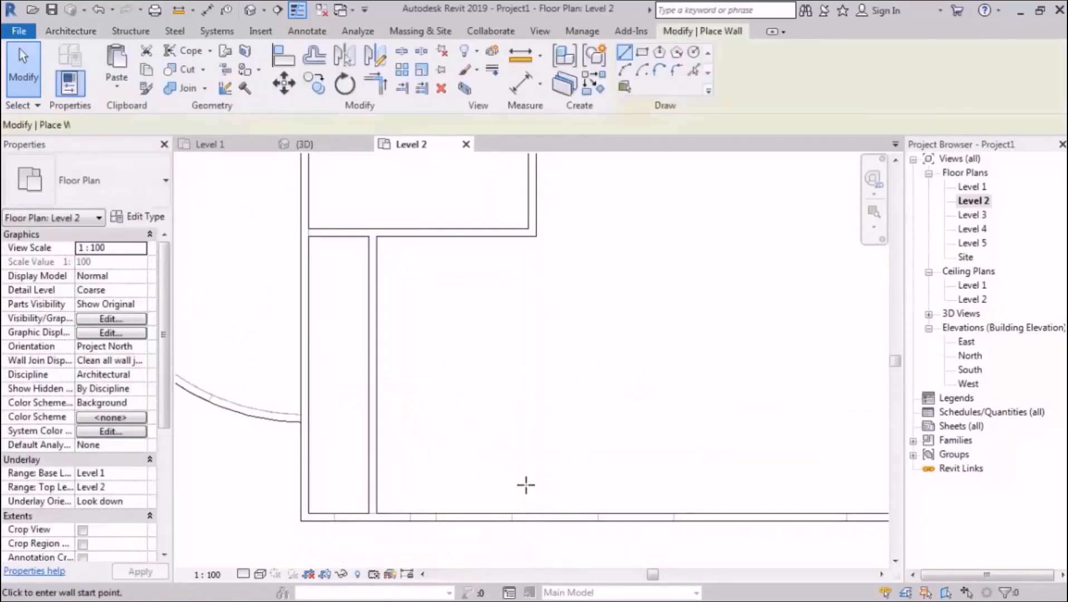
{"action": "left_click", "coordinate": [544, 515]}
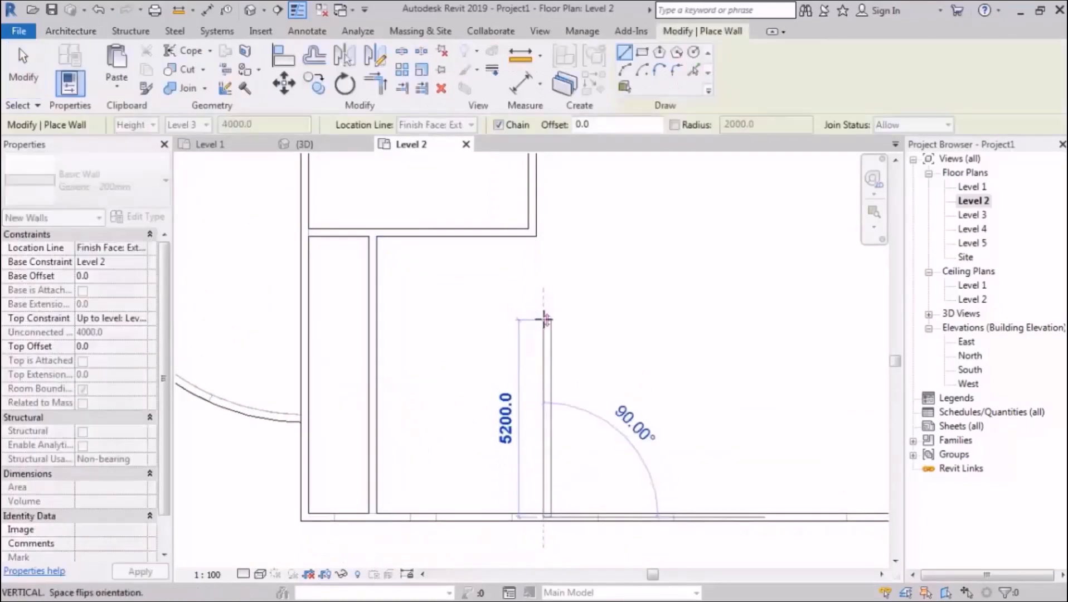
{"action": "left_click", "coordinate": [545, 319]}
{"action": "left_click", "coordinate": [372, 316]}
{"action": "key", "text": "Escape"}
{"action": "key", "text": "Escape"}
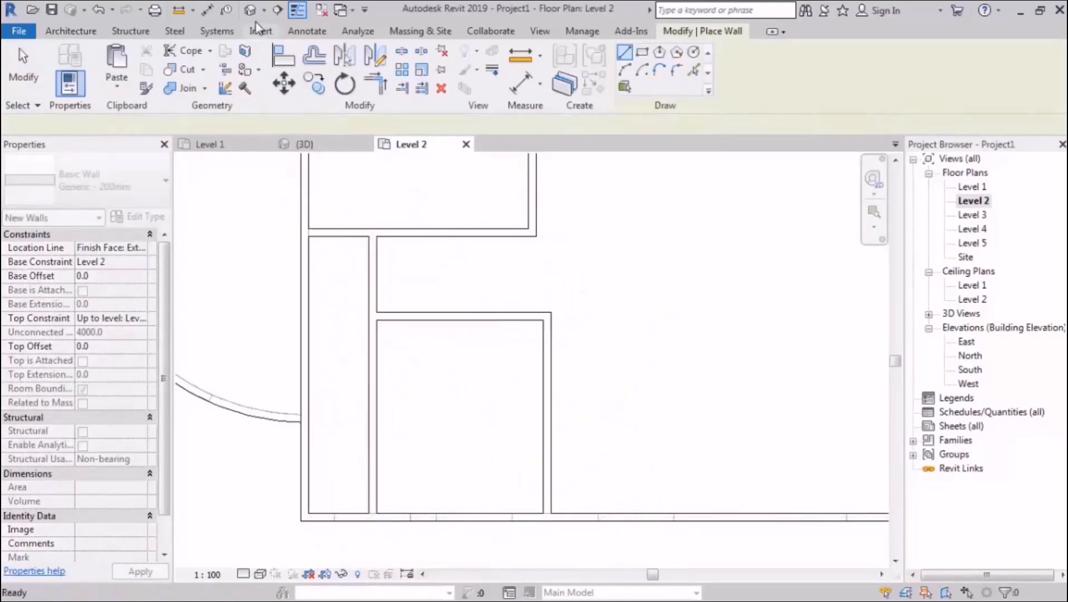
- In the 3D view, copy the two Rvt/200*180 sliding windows nearest the curved wall aligned to Levels 2, 3 and 4
{"action": "left_click", "coordinate": [250, 9]}
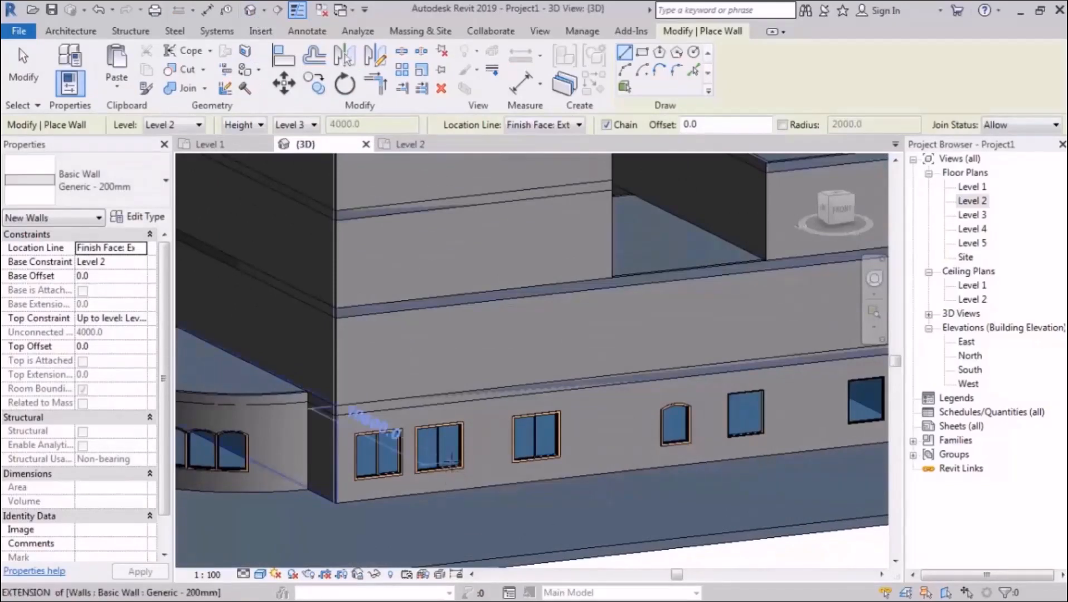
{"action": "key", "text": "Escape"}
{"action": "left_click", "coordinate": [378, 451]}
{"action": "left_click", "coordinate": [438, 445], "text": "ctrl"}
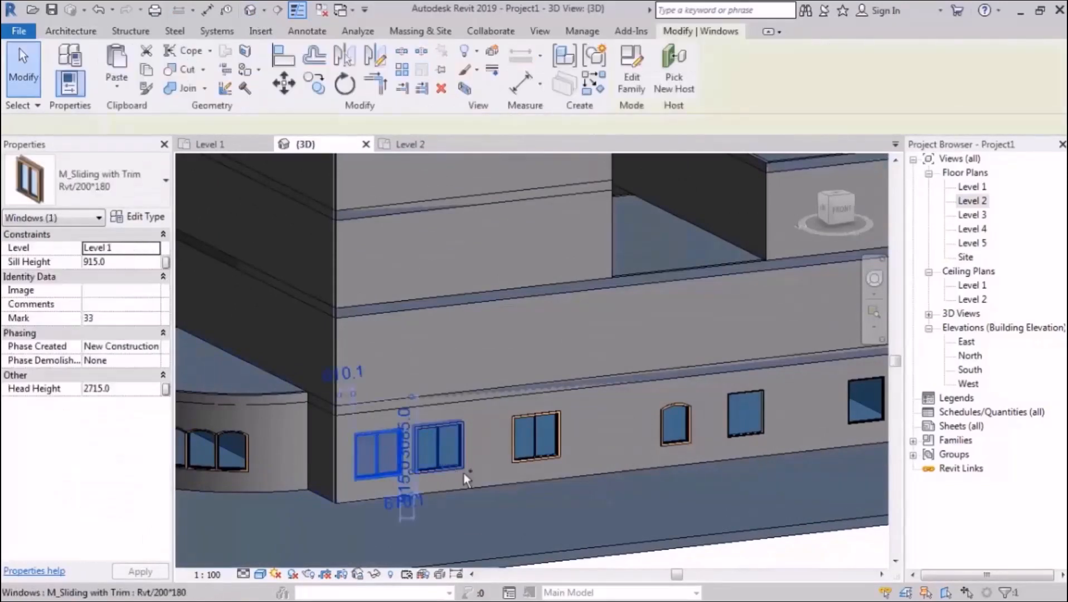
{"action": "left_click", "coordinate": [117, 92]}
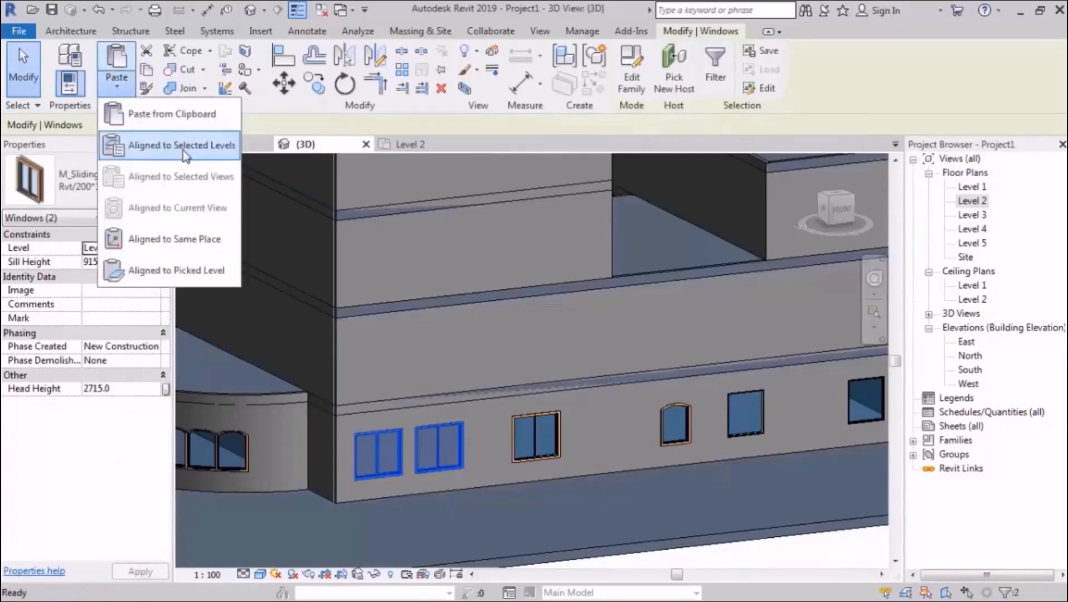
{"action": "left_click", "coordinate": [162, 146]}
{"action": "left_click_drag", "start_coordinate": [689, 152], "coordinate": [694, 174]}
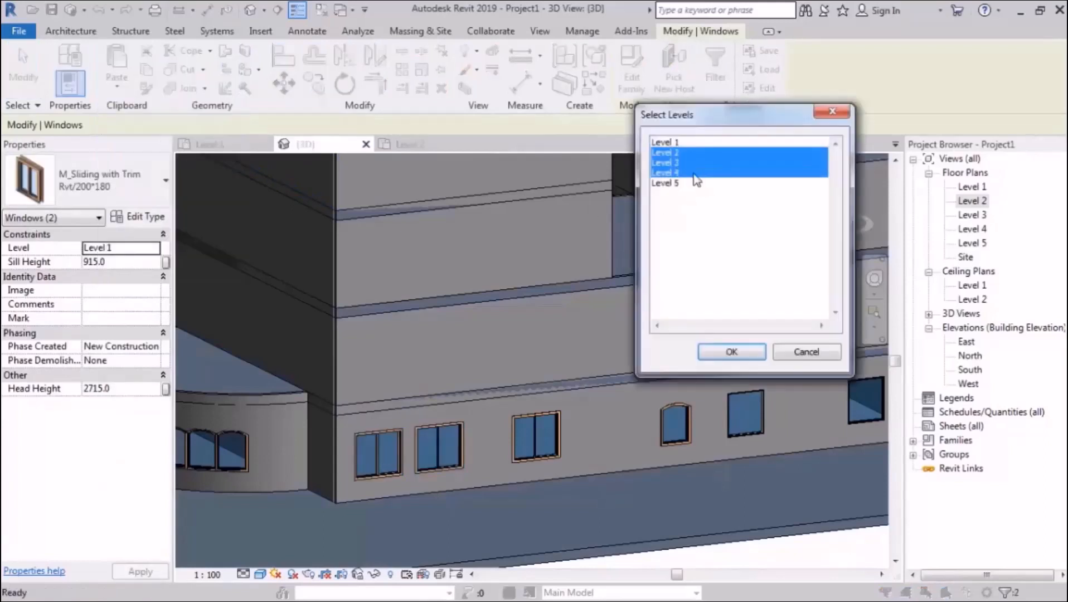
{"action": "left_click", "coordinate": [729, 351]}
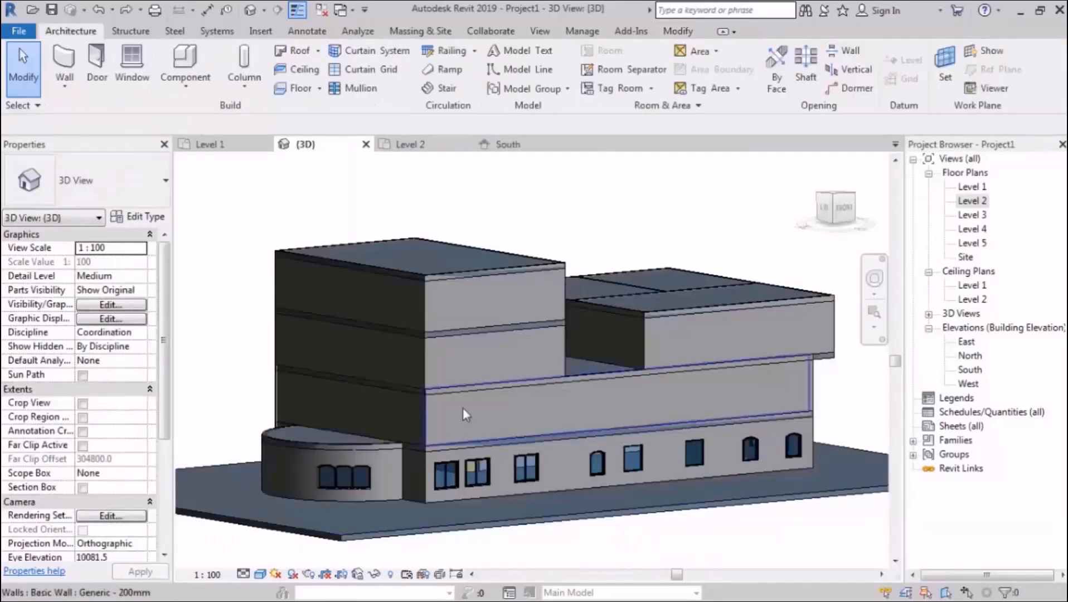
- Open the South elevation to work on the building's level heads
{"action": "middle_click_drag", "start_coordinate": [462, 407], "coordinate": [630, 494], "text": "shift"}
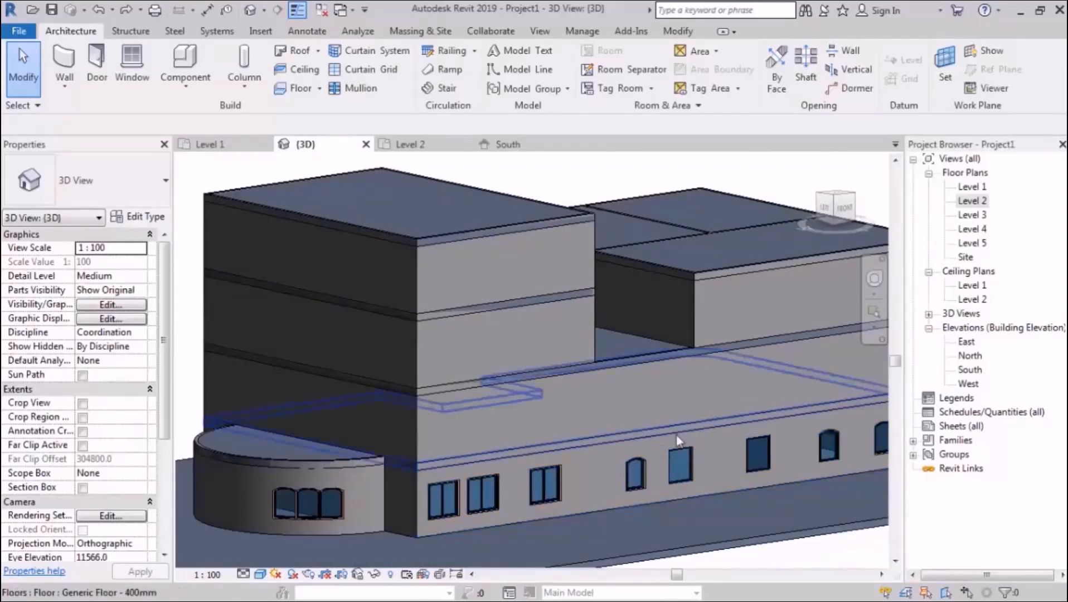
{"action": "scroll", "coordinate": [487, 421], "scroll_direction": "up", "scroll_amount": 1}
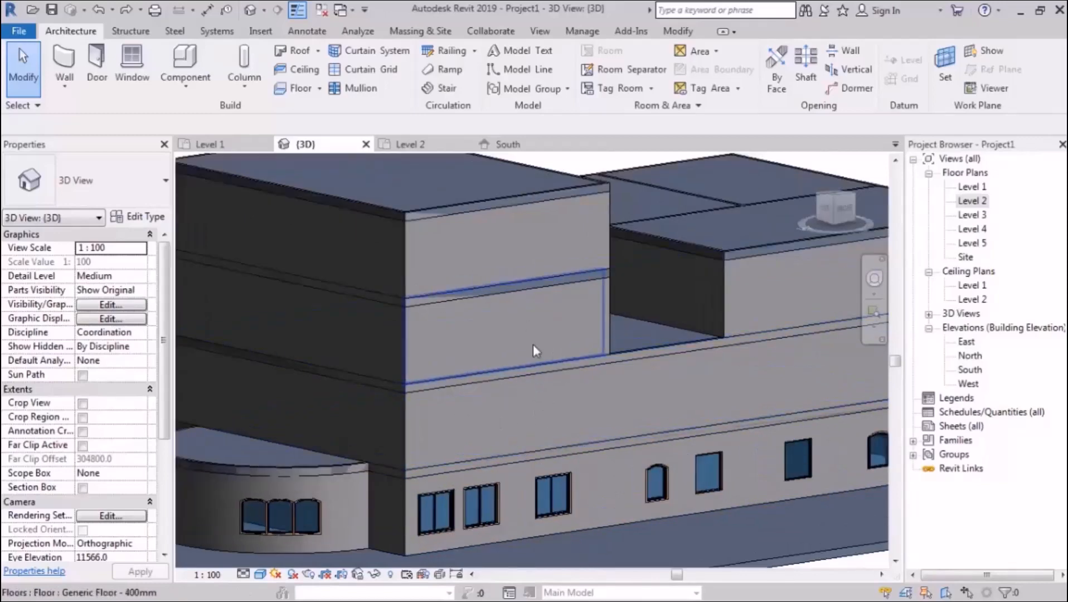
{"action": "left_click", "coordinate": [969, 369]}
{"action": "double_click", "coordinate": [963, 369]}
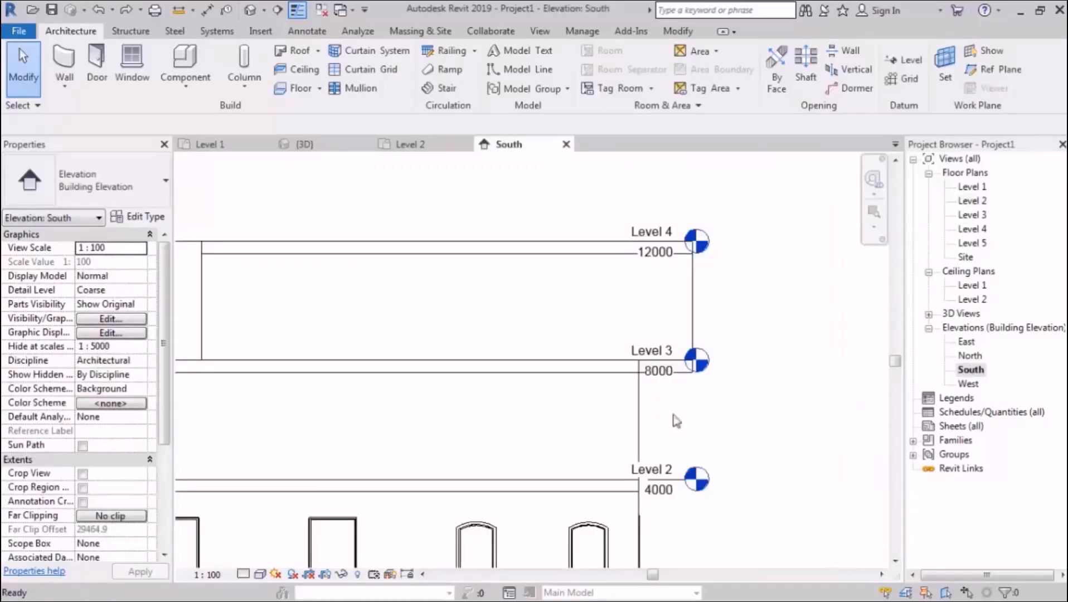
{"action": "middle_click_drag", "start_coordinate": [607, 529], "coordinate": [497, 401]}
{"action": "scroll", "coordinate": [488, 456], "scroll_direction": "down", "scroll_amount": 2}
{"action": "middle_click_drag", "start_coordinate": [564, 373], "coordinate": [569, 431]}
- Select only Levels 3, 4 and 5 with the Filter and move them down 1100 mm, bringing Level 3 to 6900
{"action": "left_click_drag", "start_coordinate": [608, 218], "coordinate": [543, 410]}
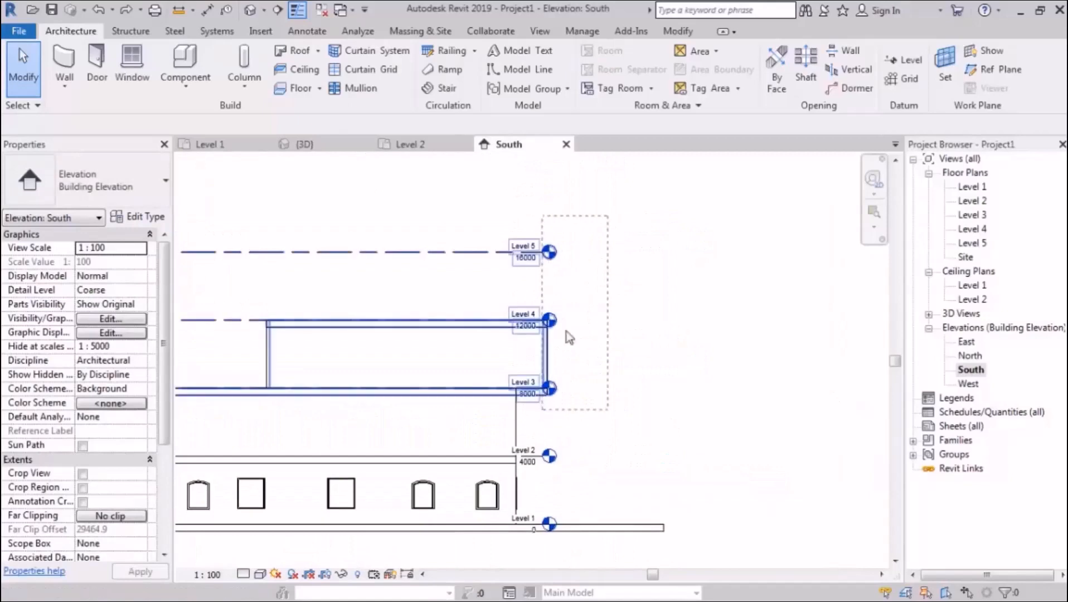
{"action": "left_click", "coordinate": [628, 81]}
{"action": "left_click", "coordinate": [929, 202]}
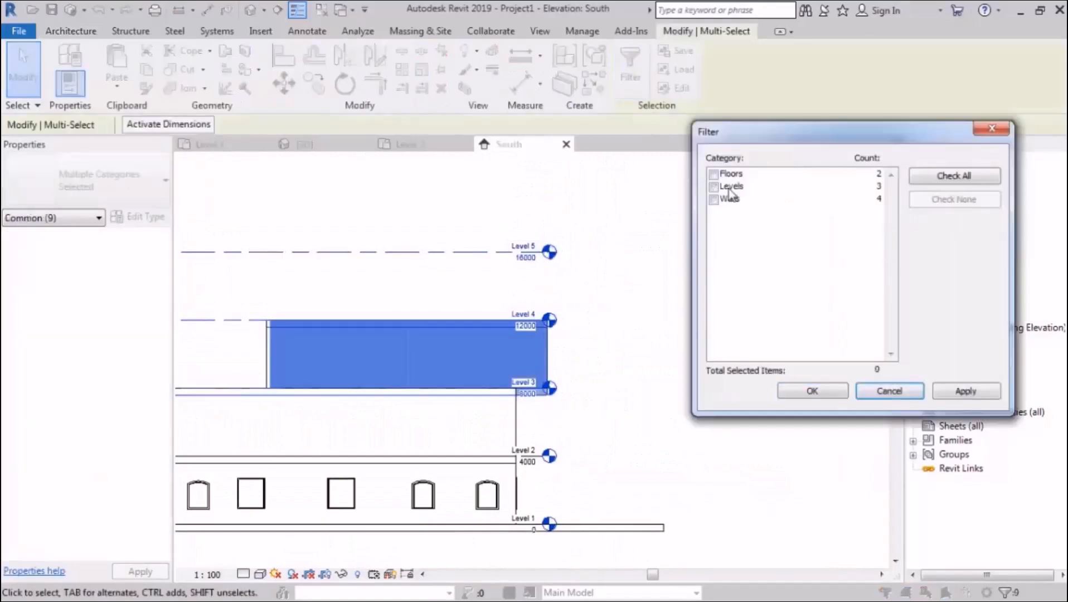
{"action": "left_click", "coordinate": [727, 188]}
{"action": "left_click", "coordinate": [714, 188]}
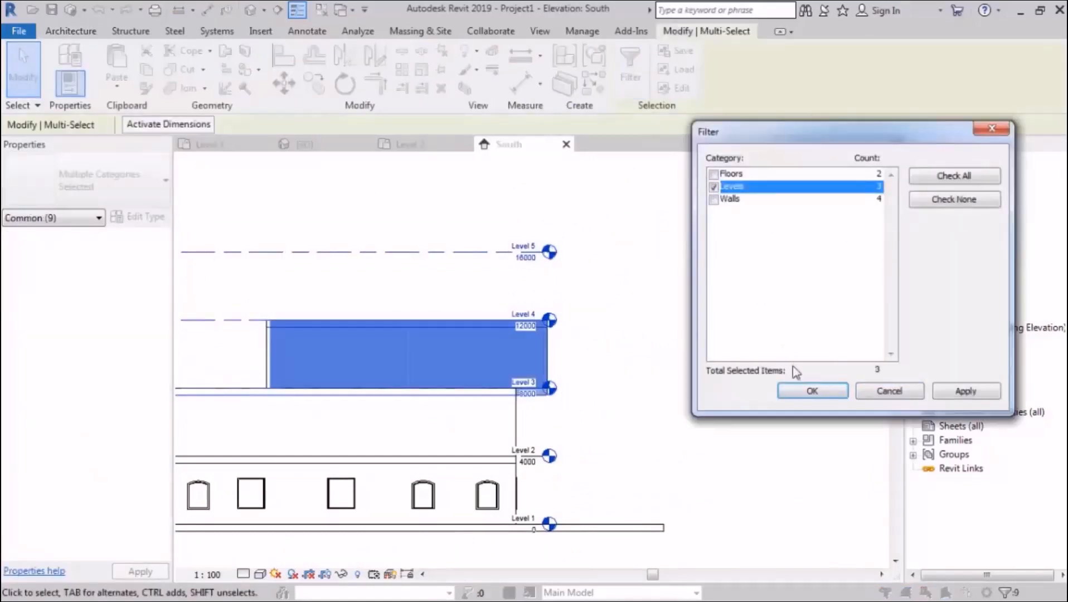
{"action": "left_click", "coordinate": [812, 390]}
{"action": "key", "text": "m"}
{"action": "key", "text": "v"}
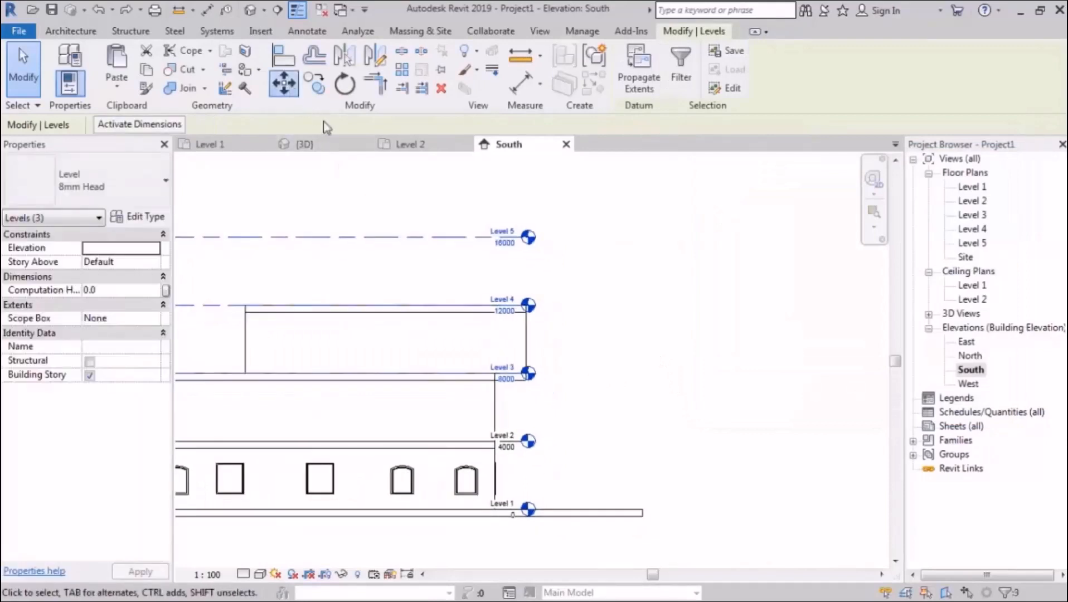
{"action": "scroll", "coordinate": [551, 407], "scroll_direction": "up", "scroll_amount": 3}
{"action": "left_click", "coordinate": [571, 355]}
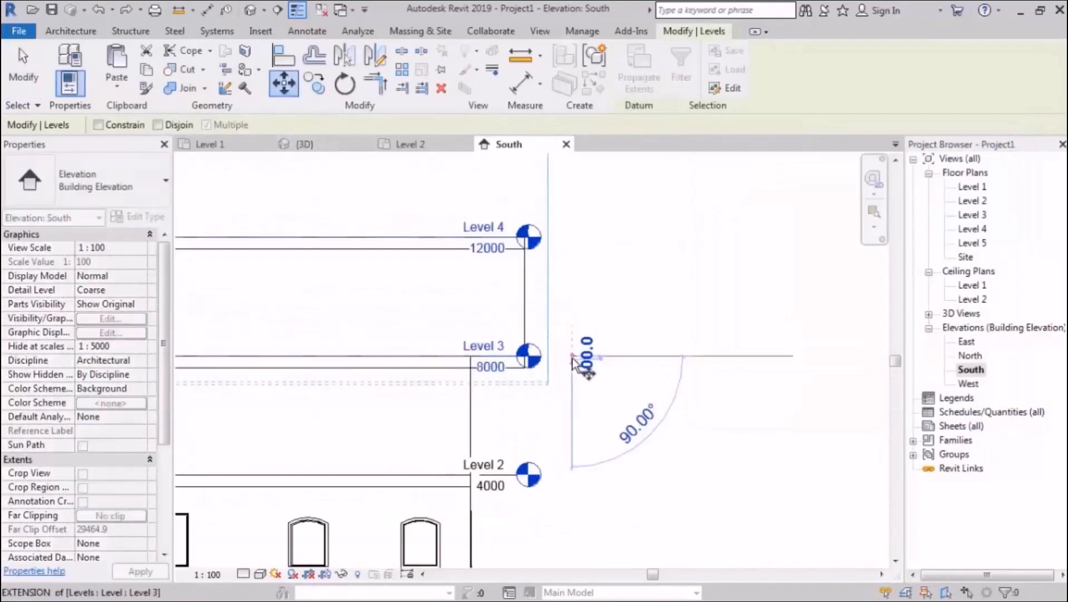
{"action": "left_click", "coordinate": [571, 390]}
- Filter the selection to Levels 4 and 5 and move them down 1100 mm, bringing Level 4 to 9800 and Level 5 to 13800
{"action": "scroll", "coordinate": [553, 451], "scroll_direction": "down", "scroll_amount": 2}
{"action": "middle_click_drag", "start_coordinate": [588, 367], "coordinate": [575, 405]}
{"action": "left_click", "coordinate": [584, 260]}
{"action": "left_click_drag", "start_coordinate": [587, 265], "coordinate": [502, 390]}
{"action": "left_click", "coordinate": [630, 69]}
{"action": "left_click", "coordinate": [954, 199]}
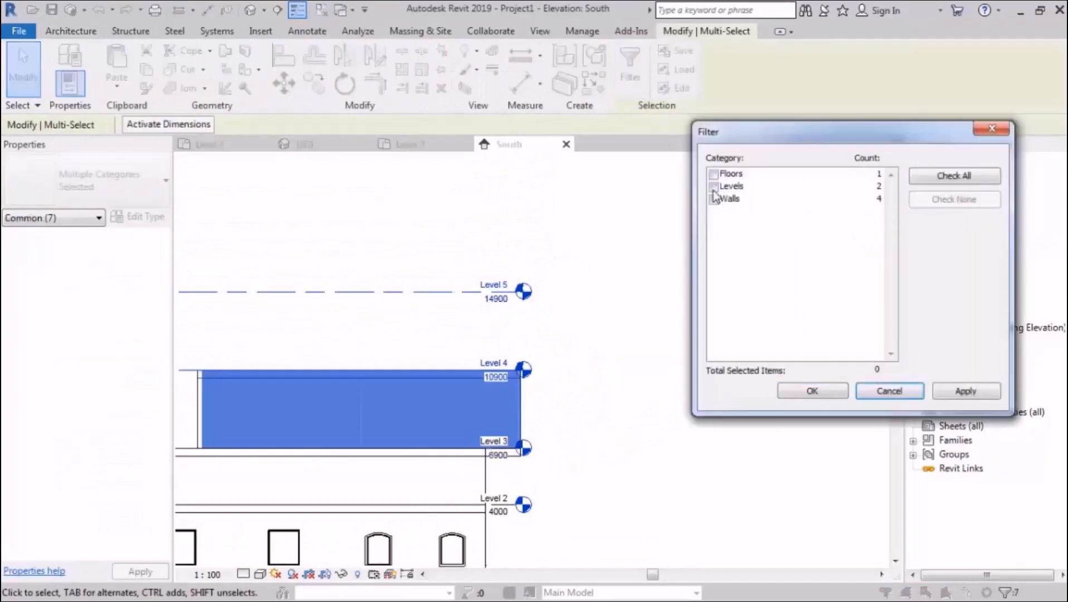
{"action": "left_click", "coordinate": [713, 186]}
{"action": "left_click", "coordinate": [811, 390]}
{"action": "middle_click_drag", "start_coordinate": [506, 278], "coordinate": [468, 230]}
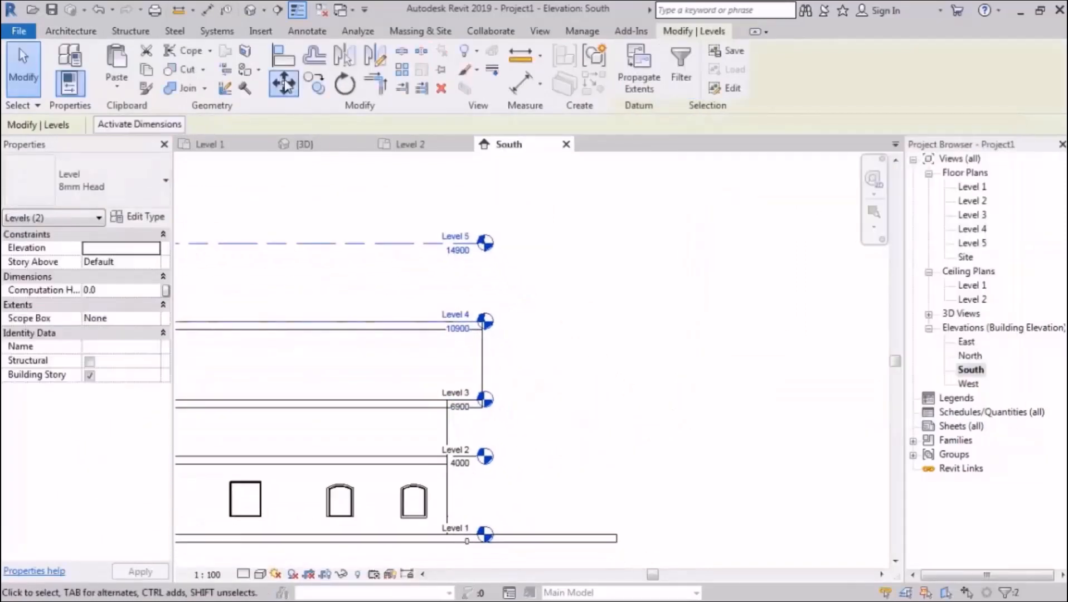
{"action": "key", "text": "m"}
{"action": "key", "text": "v"}
{"action": "left_click", "coordinate": [530, 321]}
{"action": "key", "text": "Escape"}
{"action": "key", "text": "Escape"}
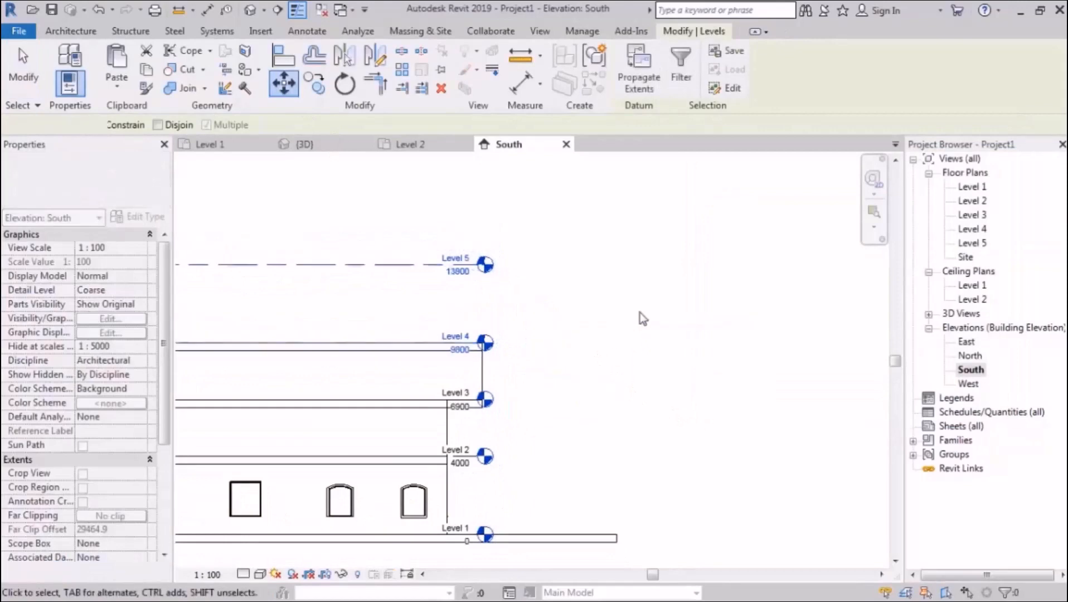
- On the Level 2 plan, delete the three interior walls enclosing the room beside the front wall near the curved wall
{"action": "double_click", "coordinate": [971, 200]}
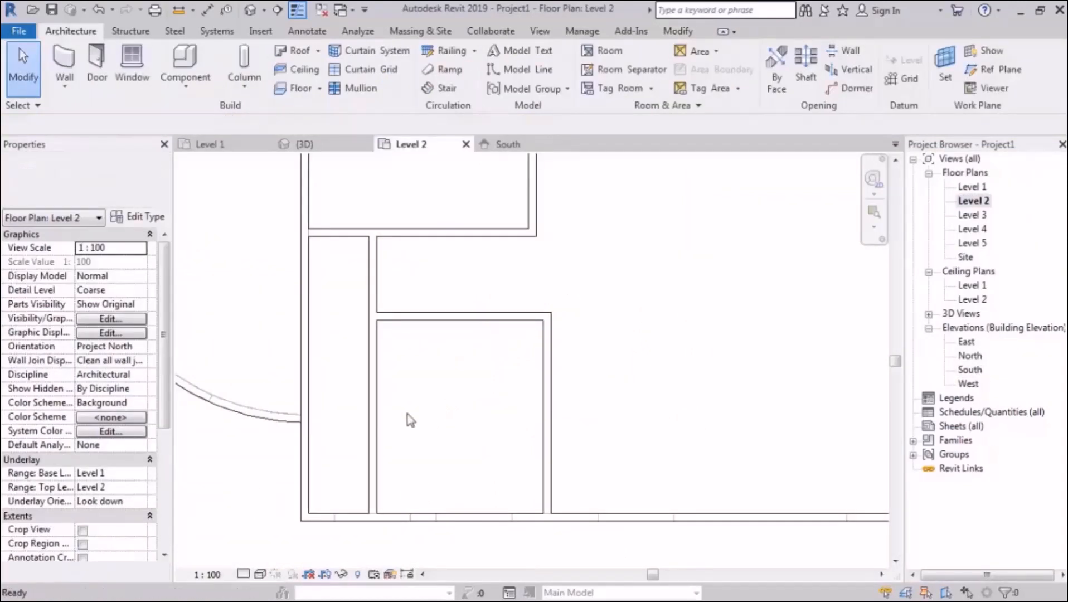
{"action": "left_click", "coordinate": [372, 357]}
{"action": "key", "text": "Delete"}
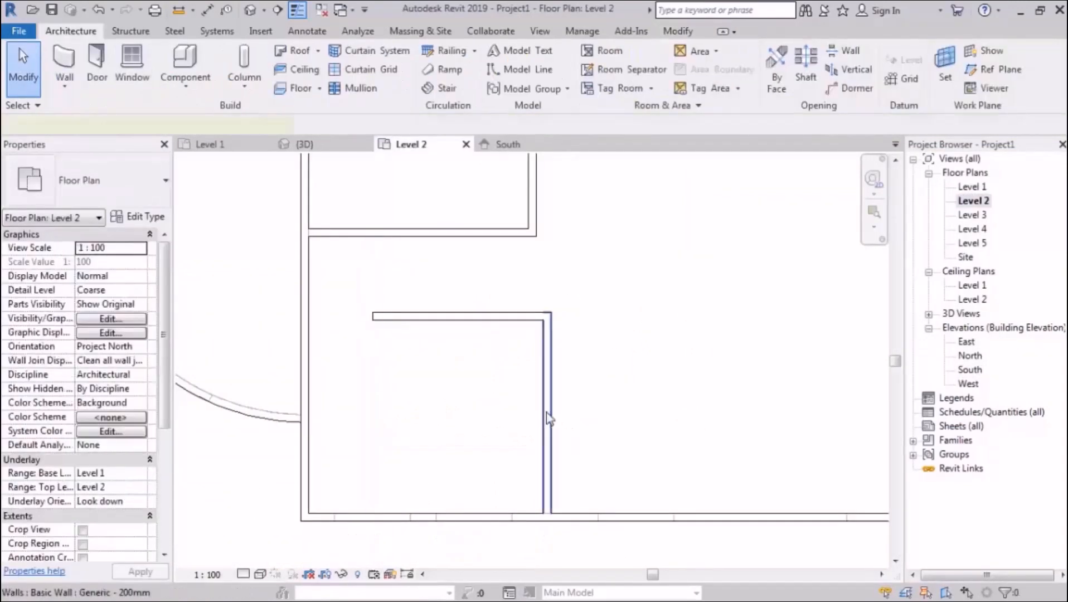
{"action": "left_click", "coordinate": [546, 412]}
{"action": "key", "text": "Delete"}
{"action": "left_click", "coordinate": [496, 320]}
{"action": "key", "text": "Delete"}
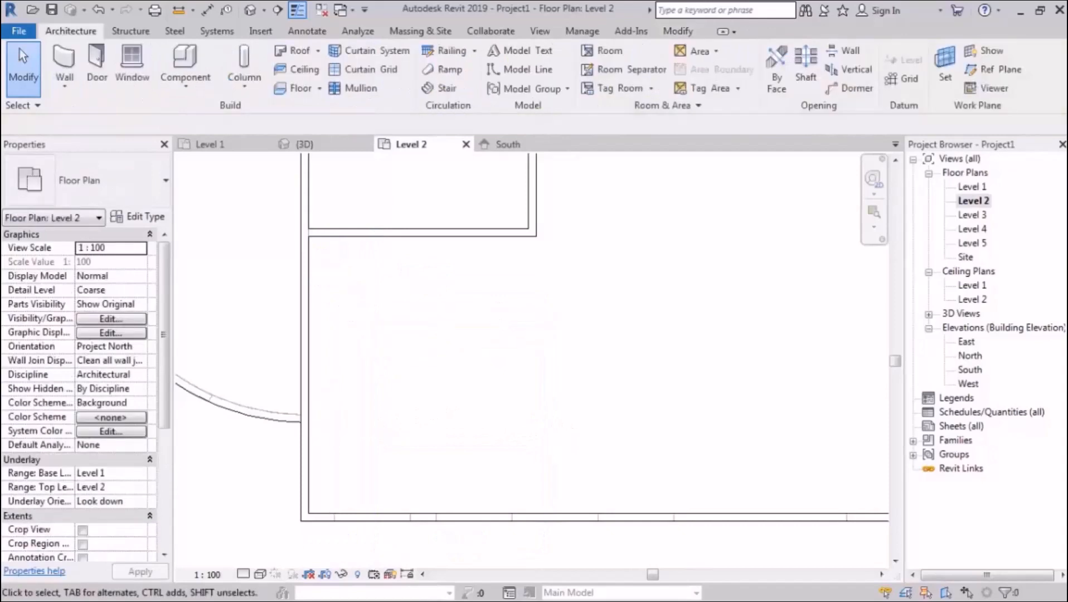
- In the 3D view, set the sill height of the three Rvt/200*180 sliding windows on the Level 1 front wall to 1200
{"action": "left_click", "coordinate": [256, 12]}
{"action": "scroll", "coordinate": [478, 382], "scroll_direction": "up", "scroll_amount": 5}
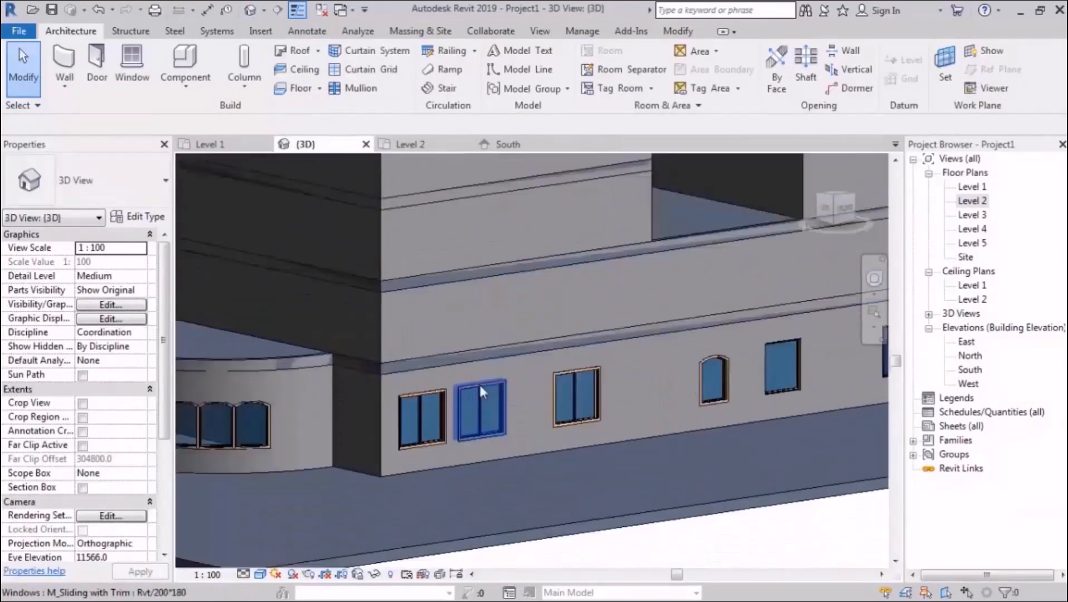
{"action": "scroll", "coordinate": [537, 407], "scroll_direction": "down", "scroll_amount": 3}
{"action": "middle_click_drag", "start_coordinate": [538, 408], "coordinate": [511, 425]}
{"action": "scroll", "coordinate": [432, 458], "scroll_direction": "up", "scroll_amount": 2}
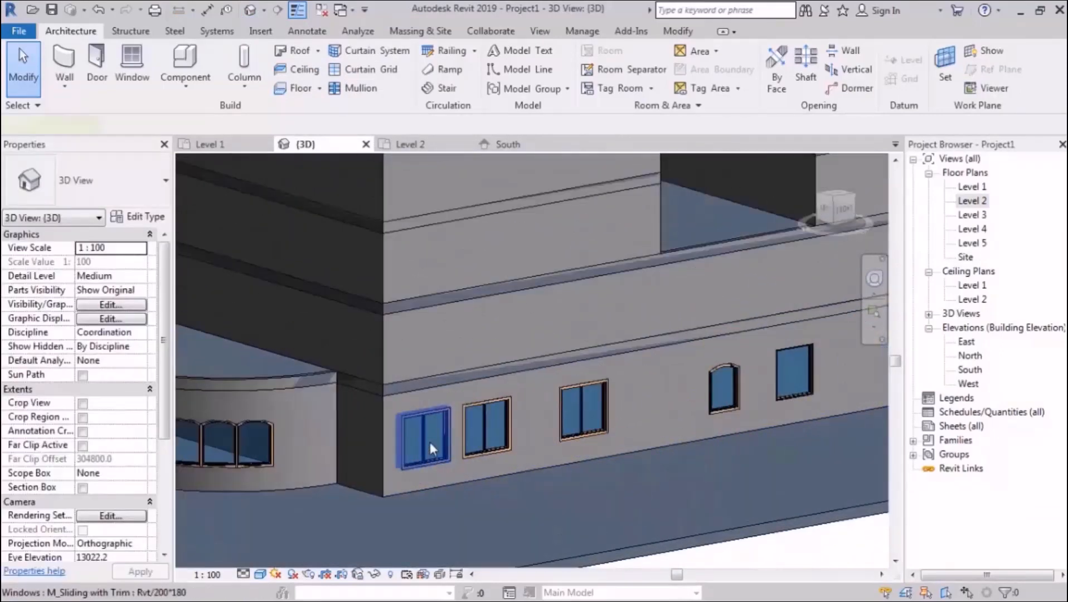
{"action": "left_click", "coordinate": [430, 442]}
{"action": "left_click", "coordinate": [490, 423], "text": "ctrl"}
{"action": "left_click", "coordinate": [582, 406], "text": "ctrl"}
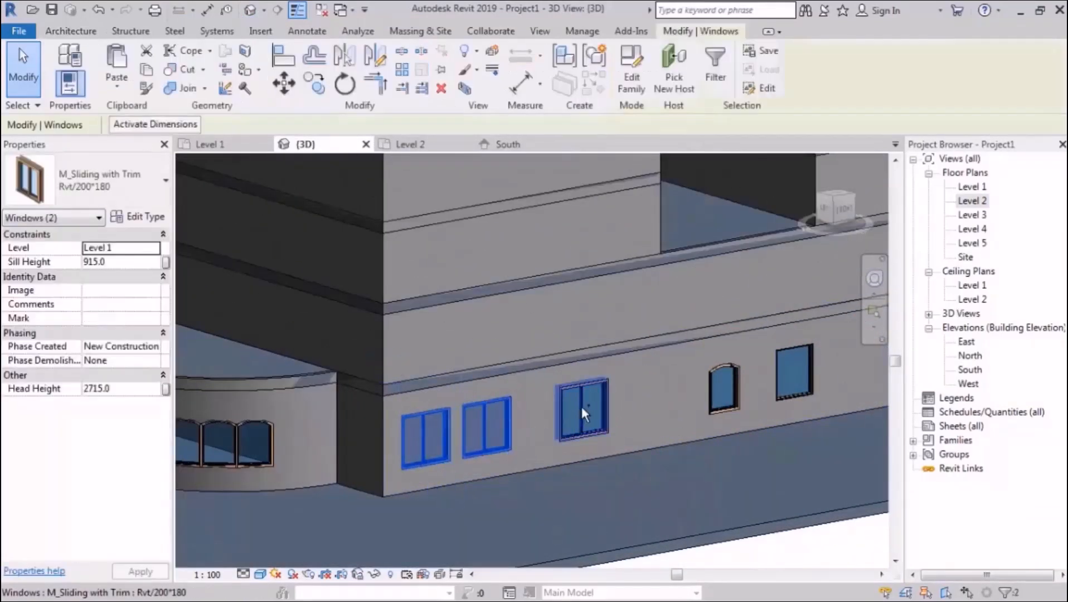
{"action": "left_click", "coordinate": [134, 262]}
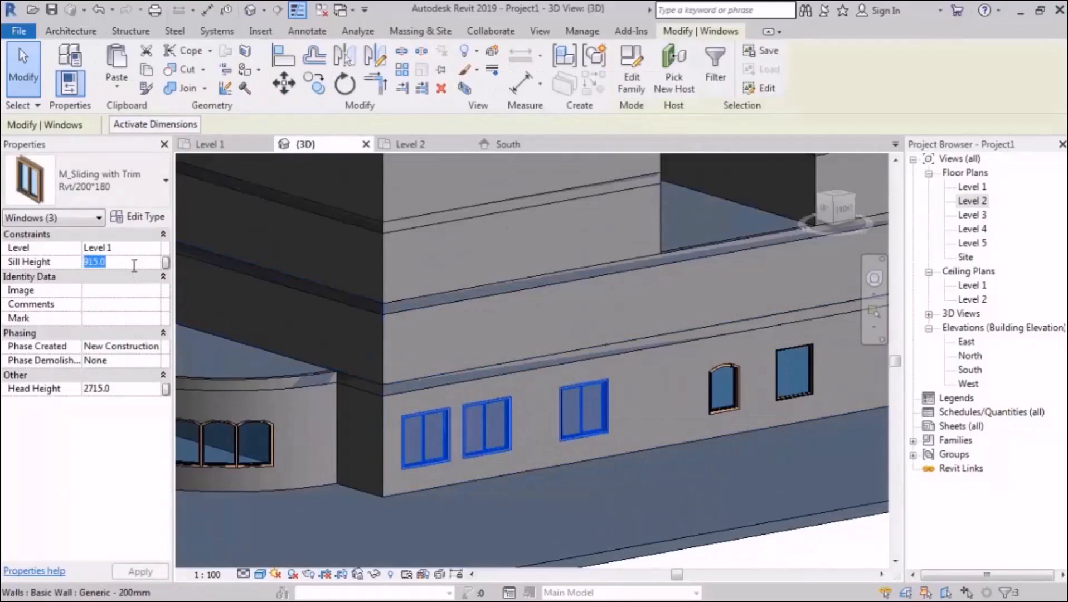
{"action": "type", "text": "1200"}
{"action": "key", "text": "Return"}
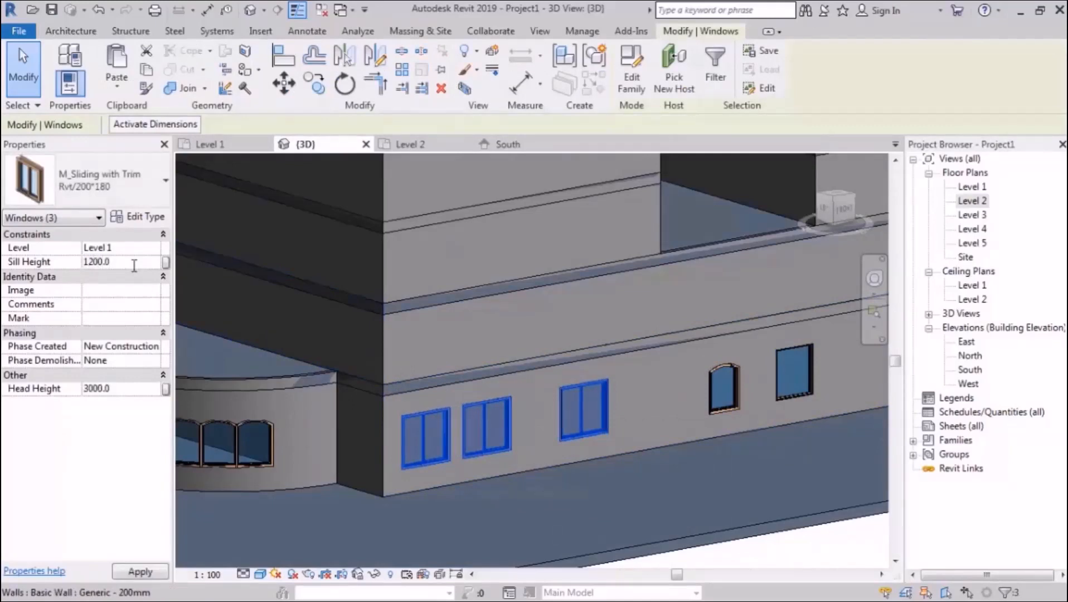
- Copy the three Level 1 sliding windows and paste them aligned to Levels 2, 3 and 4
{"action": "middle_click_drag", "start_coordinate": [539, 365], "coordinate": [528, 399]}
{"action": "scroll", "coordinate": [533, 418], "scroll_direction": "down", "scroll_amount": 1}
{"action": "middle_click_drag", "start_coordinate": [565, 437], "coordinate": [574, 431], "text": "shift"}
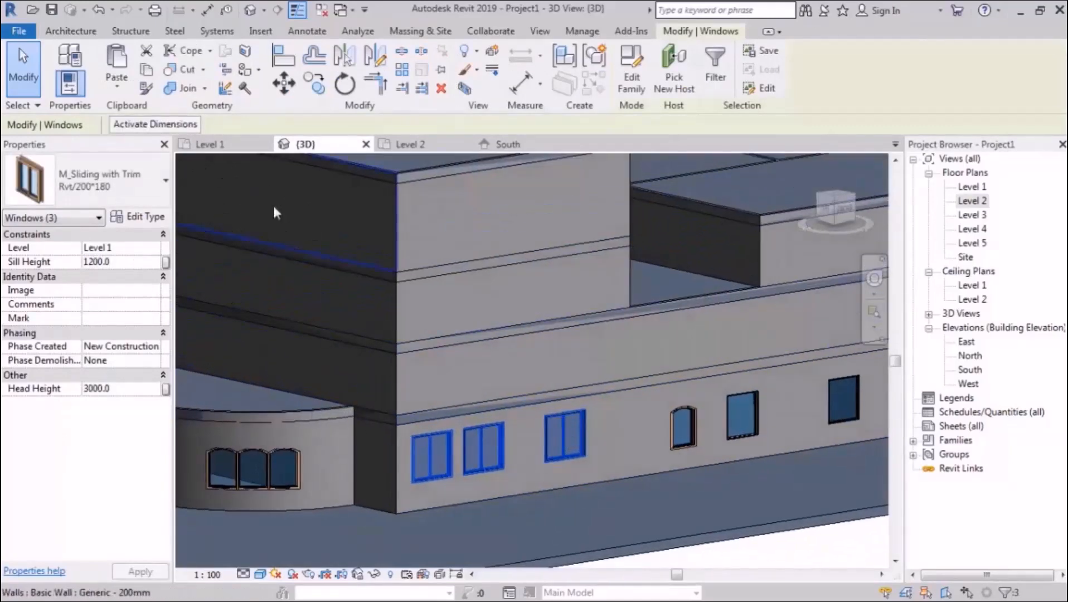
{"action": "left_click", "coordinate": [117, 85]}
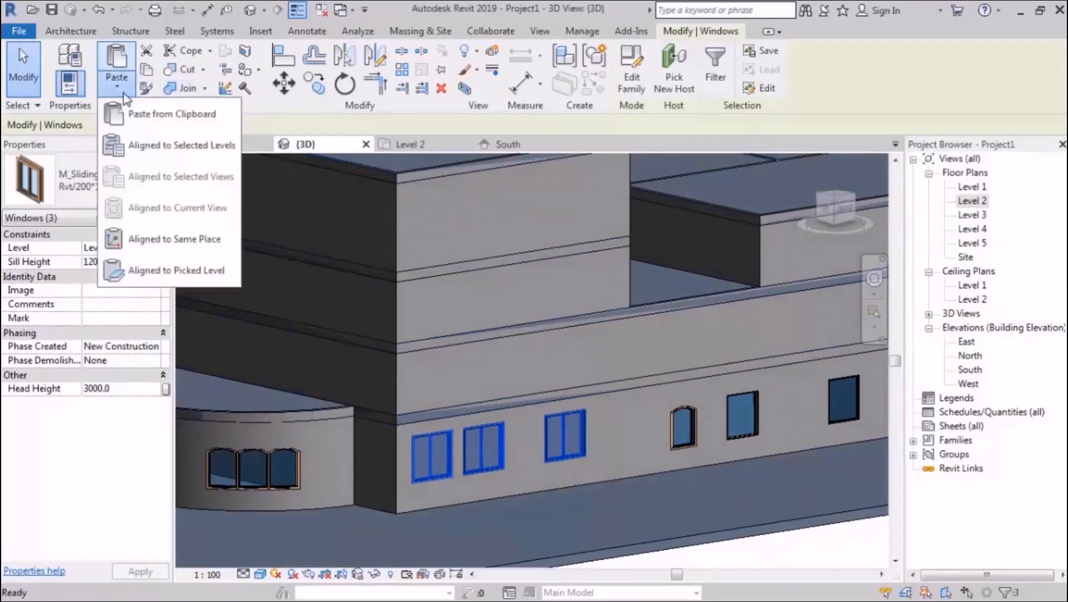
{"action": "left_click", "coordinate": [195, 146]}
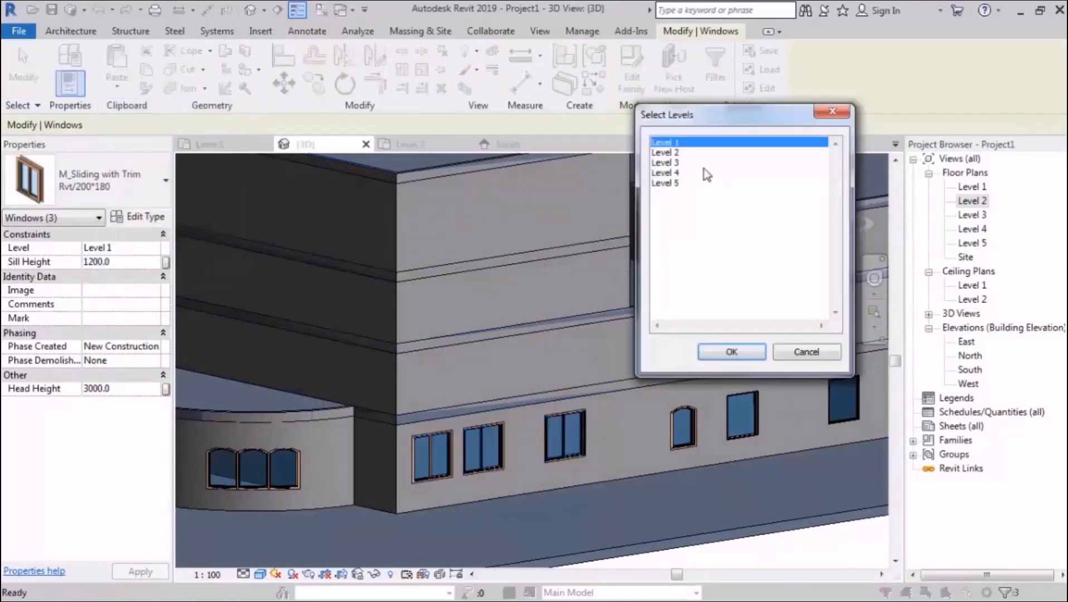
{"action": "left_click_drag", "start_coordinate": [693, 153], "coordinate": [692, 173]}
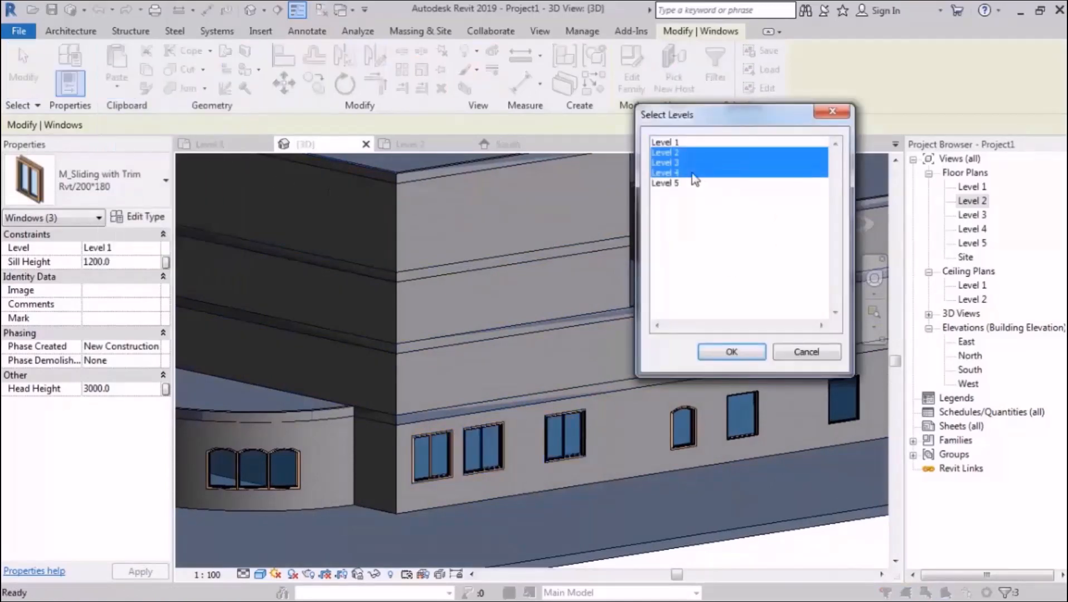
{"action": "left_click", "coordinate": [738, 351]}
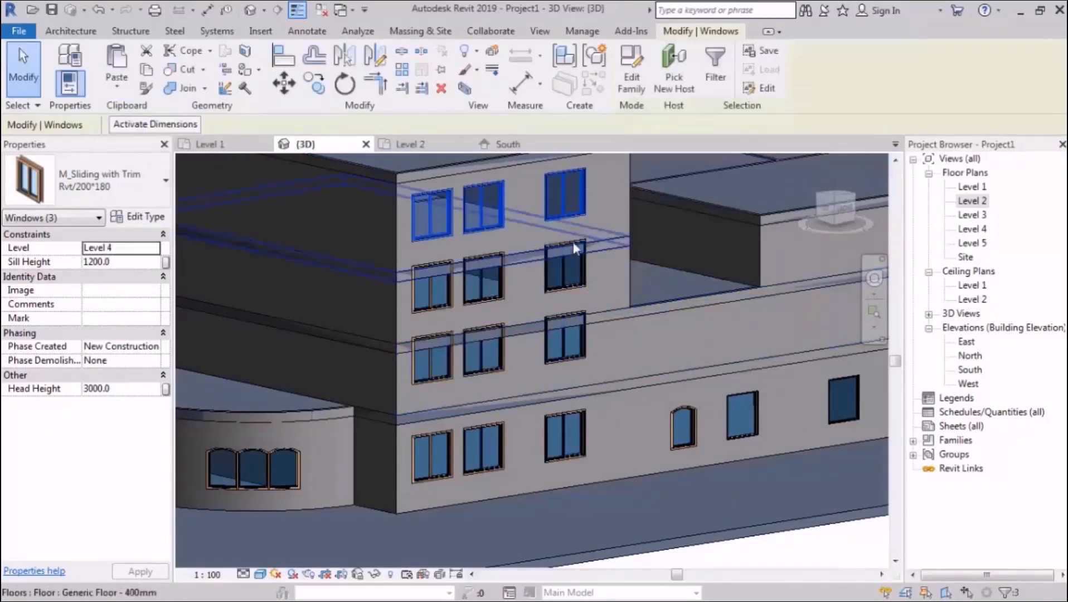
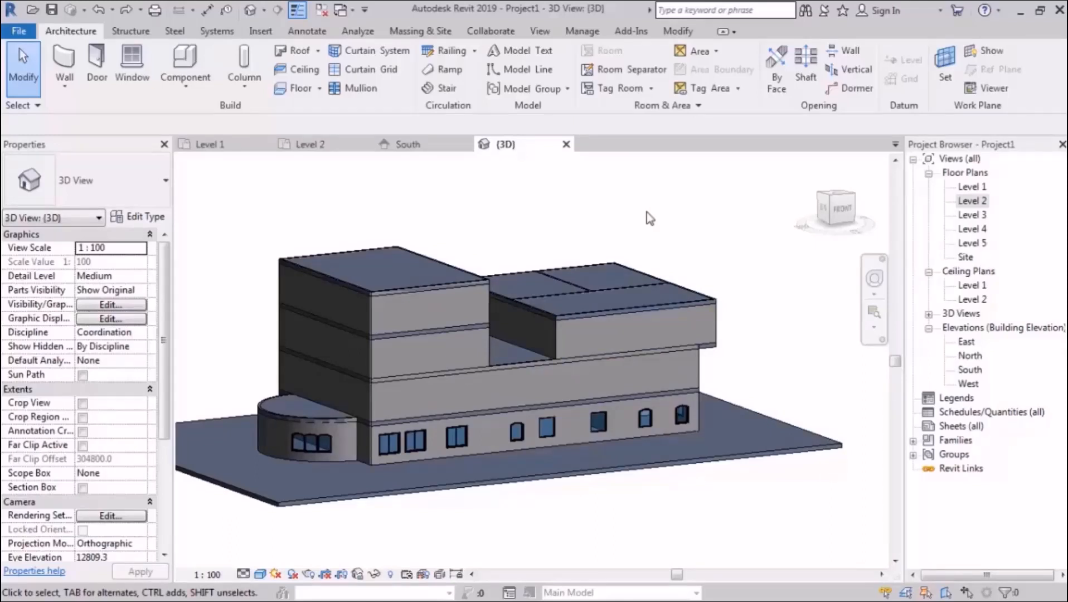
- Set the top offset of the chain of four Level 4 walls on the taller block to 1000
{"action": "middle_click_drag", "start_coordinate": [453, 310], "coordinate": [481, 321]}
{"action": "scroll", "coordinate": [484, 326], "scroll_direction": "up", "scroll_amount": 1}
{"action": "middle_click_drag", "start_coordinate": [569, 368], "coordinate": [586, 346], "text": "shift"}
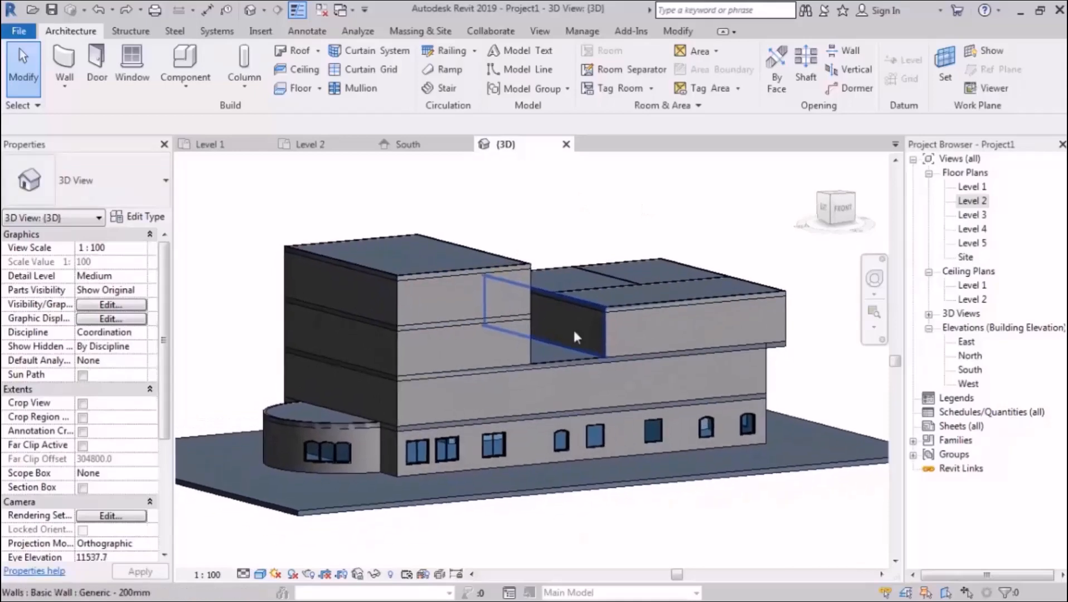
{"action": "key", "text": "Tab"}
{"action": "left_click", "coordinate": [431, 305]}
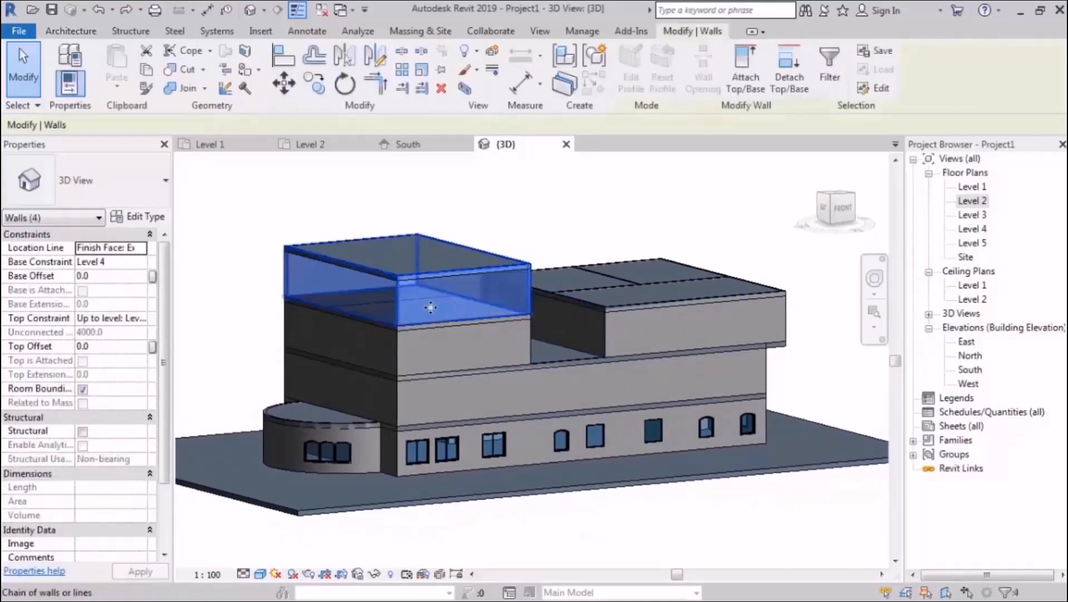
{"action": "left_click", "coordinate": [120, 347]}
{"action": "type", "text": "100"}
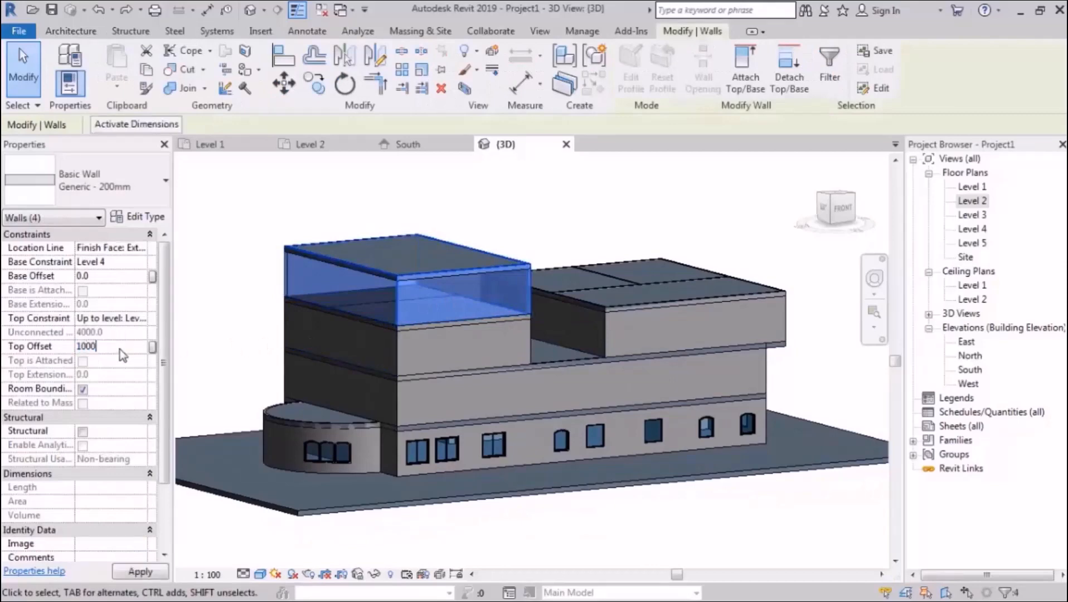
{"action": "left_click", "coordinate": [620, 211]}
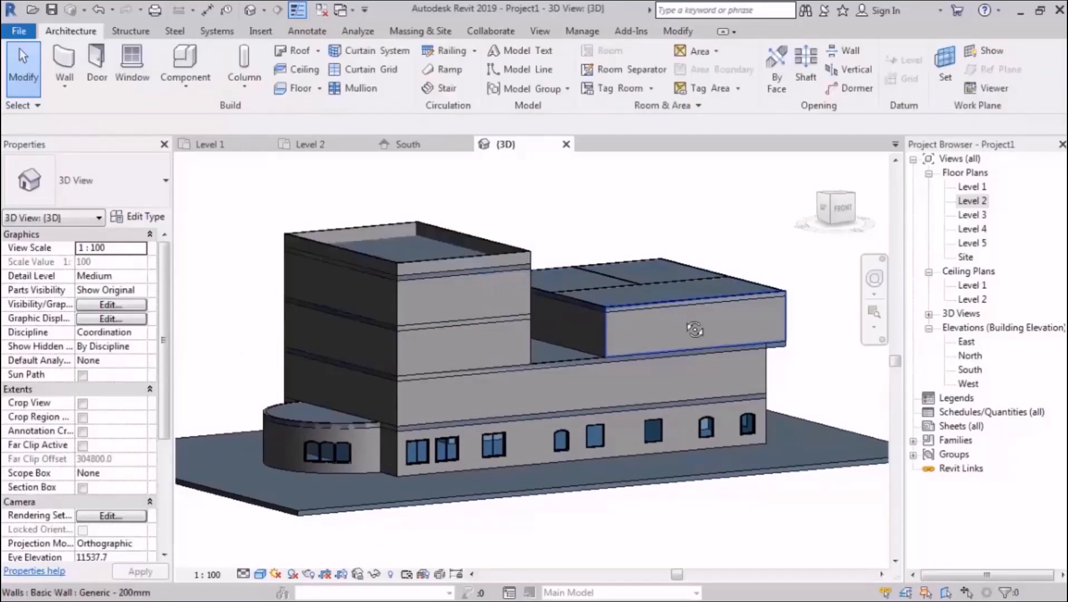
- Set the top offset of the chain of four Level 3 walls around the lower roof block to 1000
{"action": "middle_click_drag", "start_coordinate": [695, 329], "coordinate": [663, 330]}
{"action": "key", "text": "Tab"}
{"action": "left_click", "coordinate": [655, 329]}
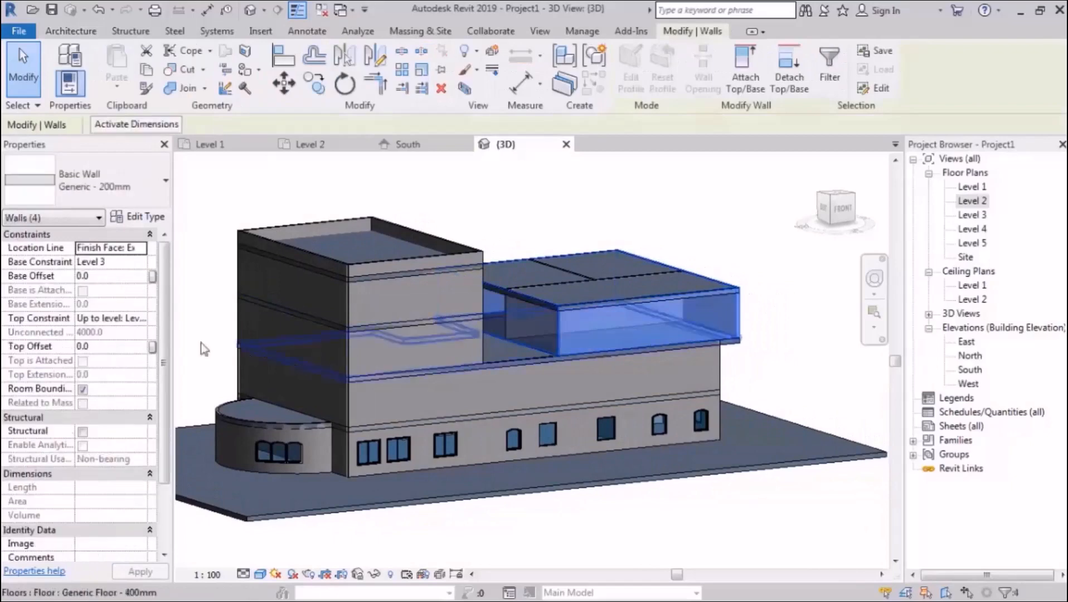
{"action": "type", "text": "100"}
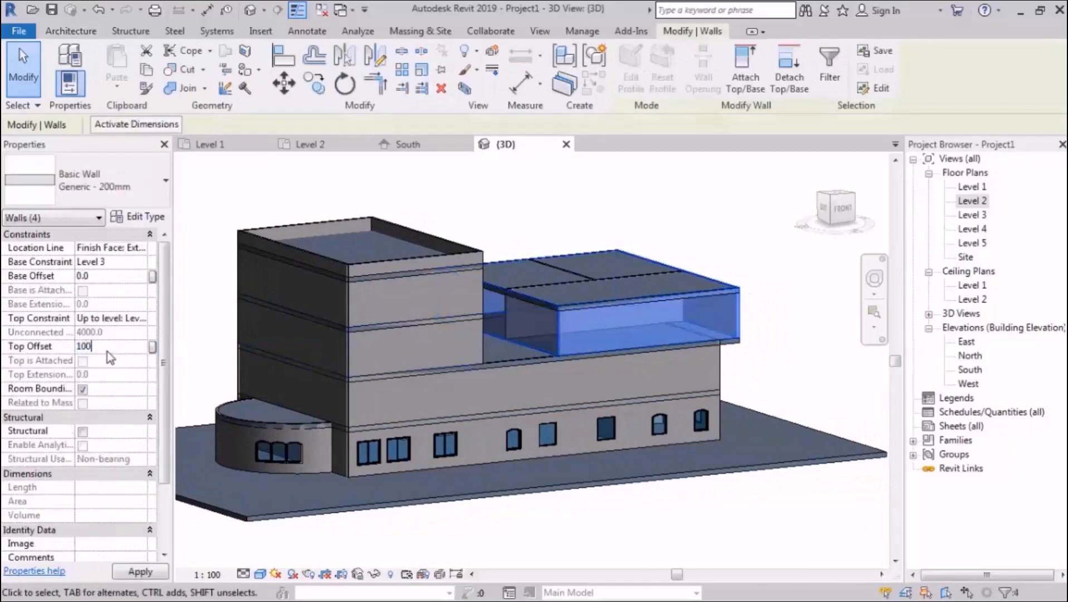
{"action": "type", "text": "0"}
{"action": "left_click", "coordinate": [725, 215]}
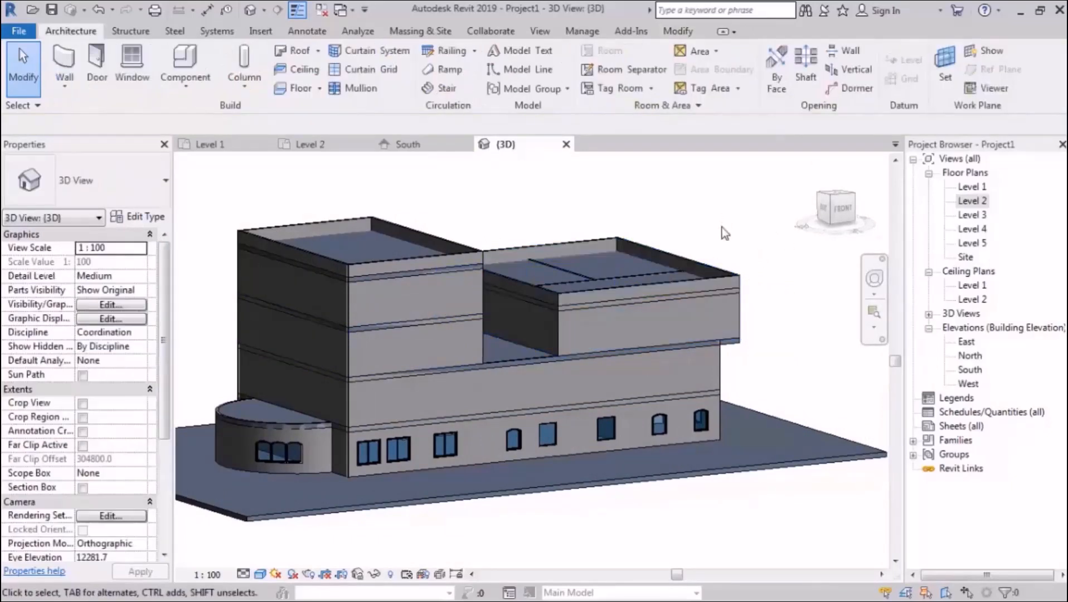
{"action": "middle_click_drag", "start_coordinate": [758, 386], "coordinate": [745, 362], "text": "shift"}
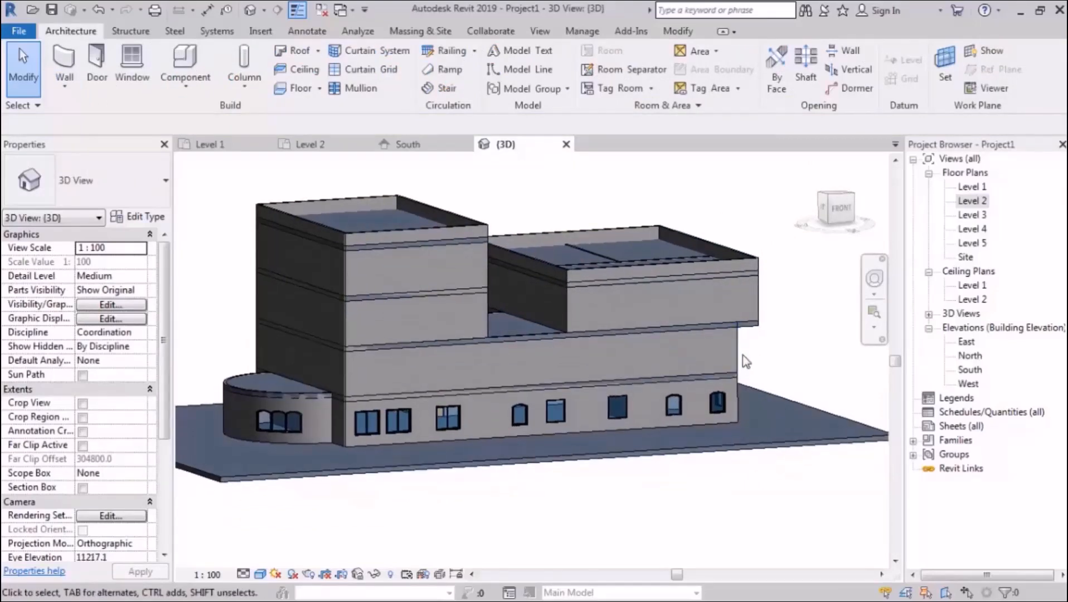
{"action": "middle_click_drag", "start_coordinate": [732, 388], "coordinate": [727, 346]}
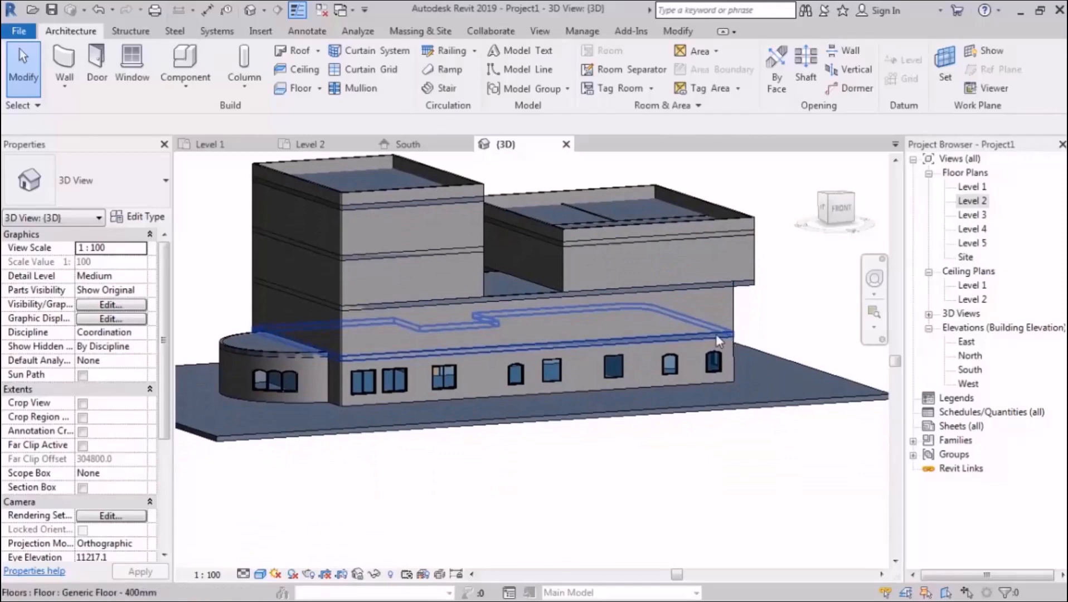
{"action": "scroll", "coordinate": [384, 385], "scroll_direction": "up", "scroll_amount": 3}
{"action": "scroll", "coordinate": [384, 385], "scroll_direction": "up", "scroll_amount": 2}
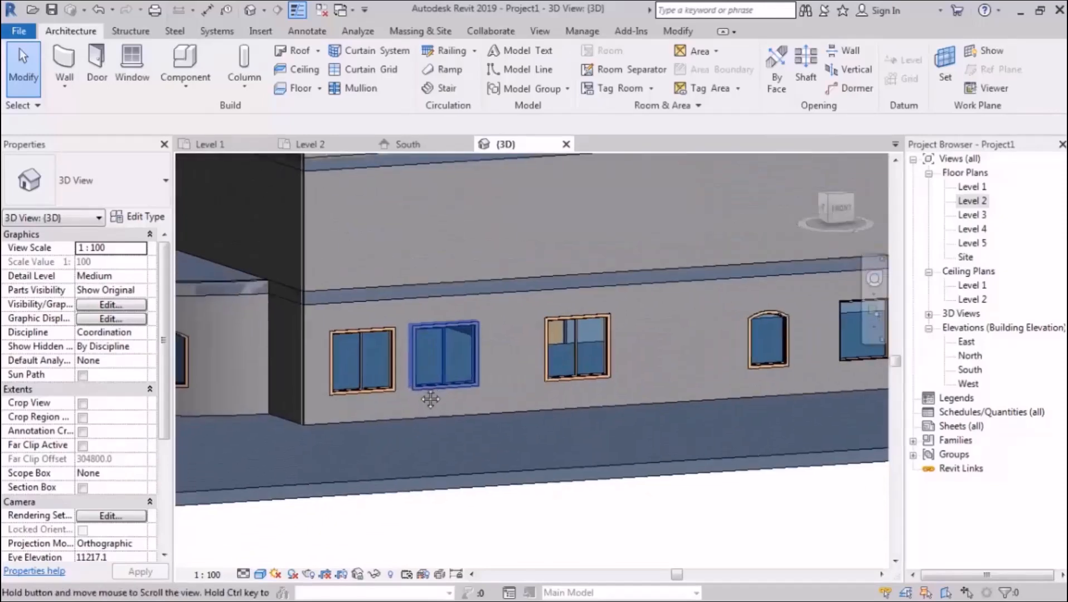
{"action": "left_click", "coordinate": [361, 364]}
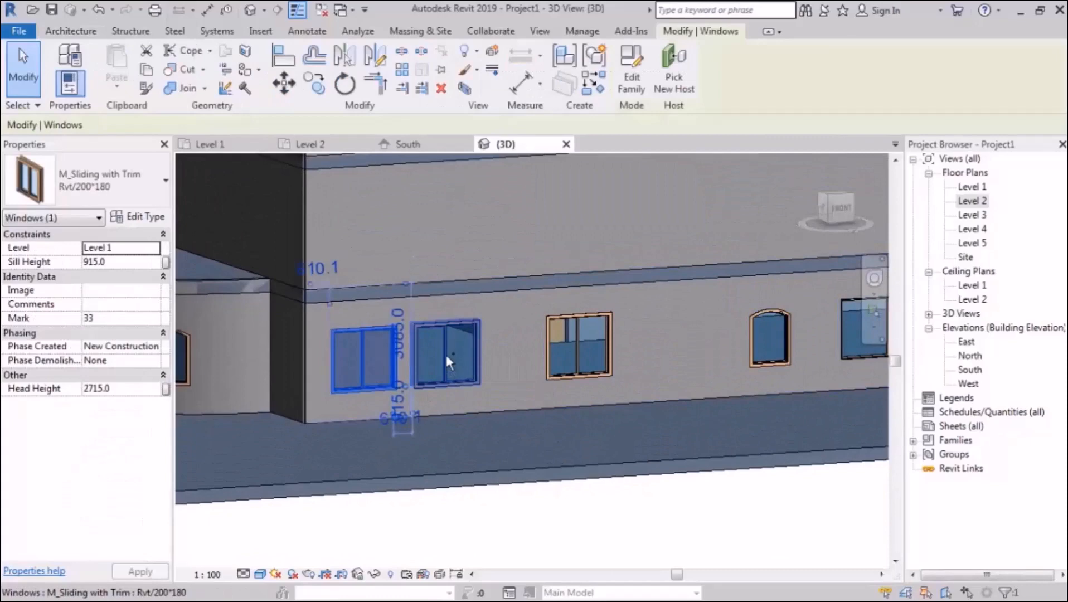
{"action": "left_click", "coordinate": [446, 354], "text": "ctrl"}
{"action": "left_click", "coordinate": [579, 364], "text": "ctrl"}
{"action": "left_click", "coordinate": [639, 522]}
- Select the whole building in the 3D view and open the Filter for the selection
{"action": "scroll", "coordinate": [451, 429], "scroll_direction": "down", "scroll_amount": 6}
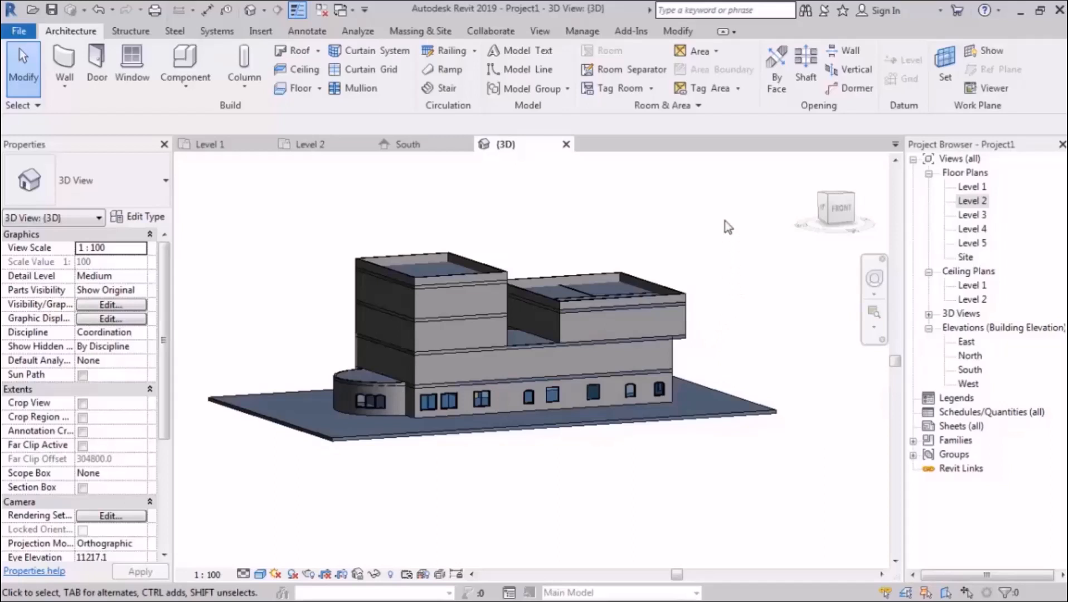
{"action": "left_click_drag", "start_coordinate": [724, 221], "coordinate": [261, 473]}
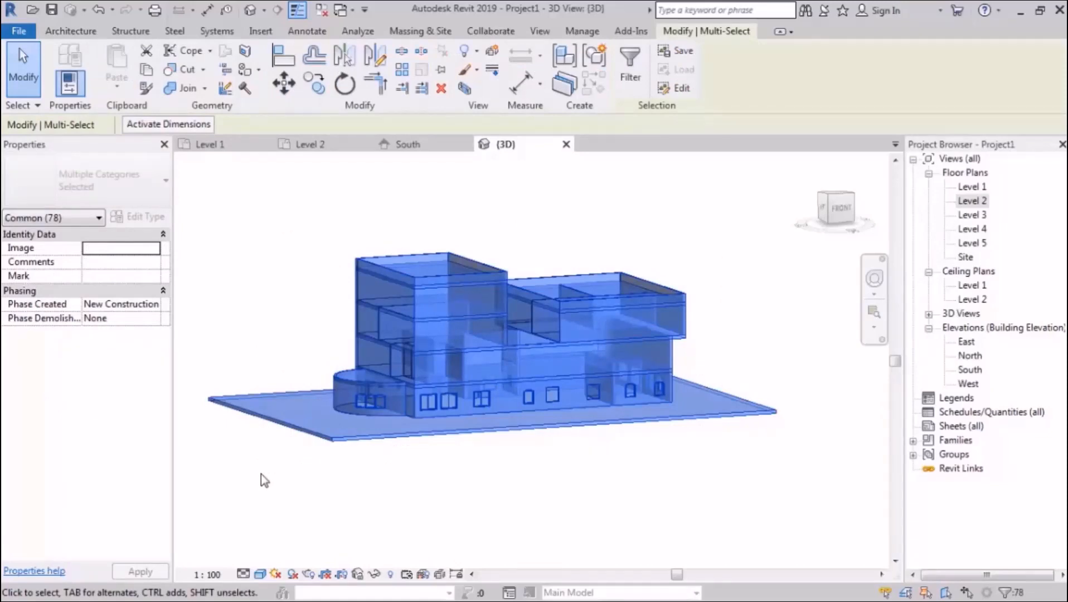
{"action": "left_click", "coordinate": [638, 86]}
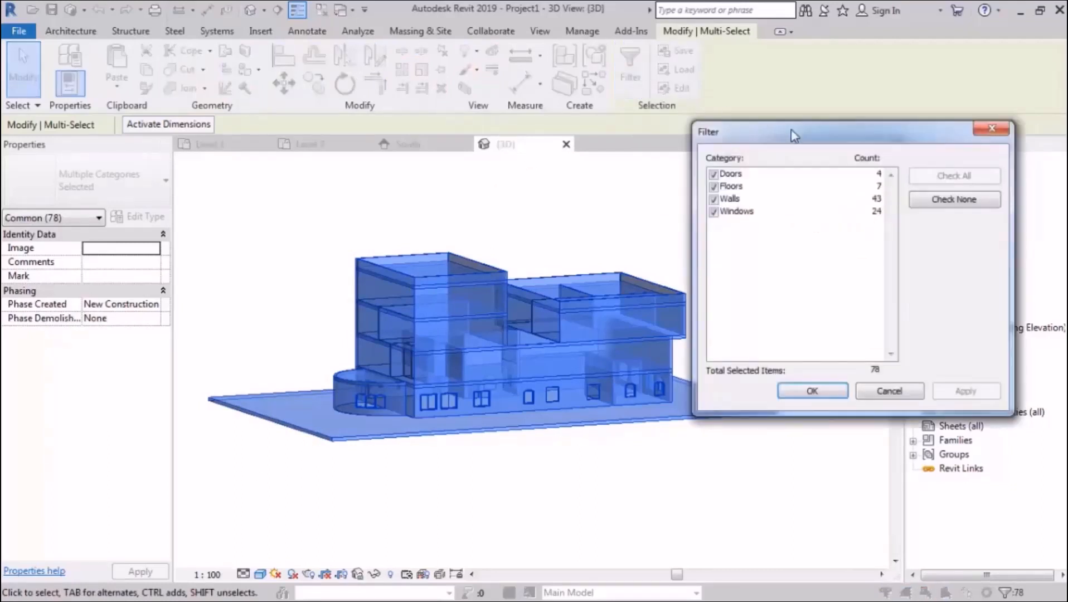
- Filter the whole-building selection down to the Windows category only, and release the selection
{"action": "left_click_drag", "start_coordinate": [791, 130], "coordinate": [771, 124]}
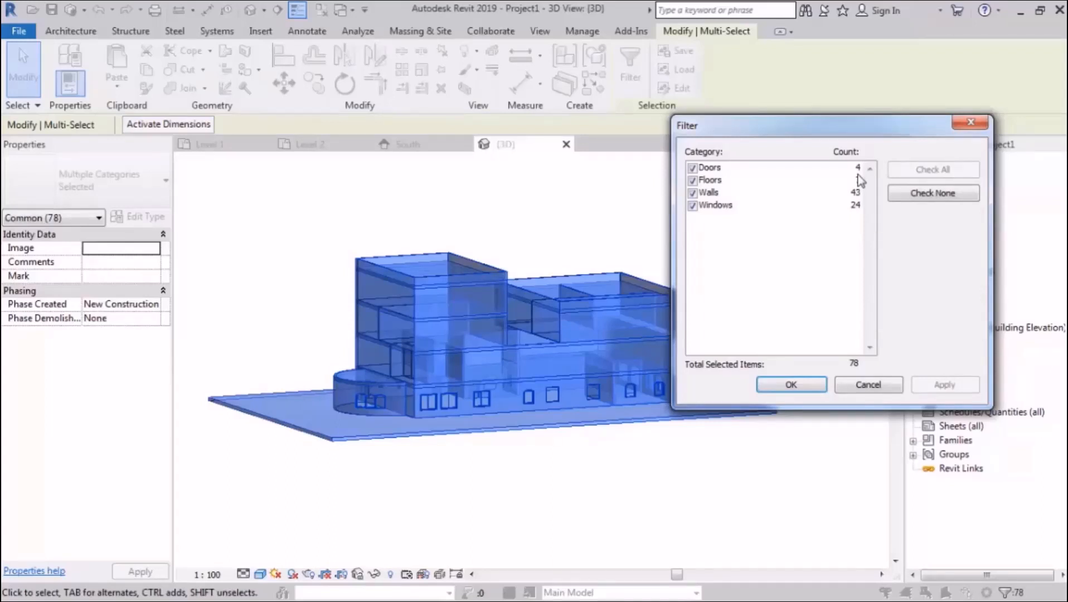
{"action": "left_click", "coordinate": [967, 199]}
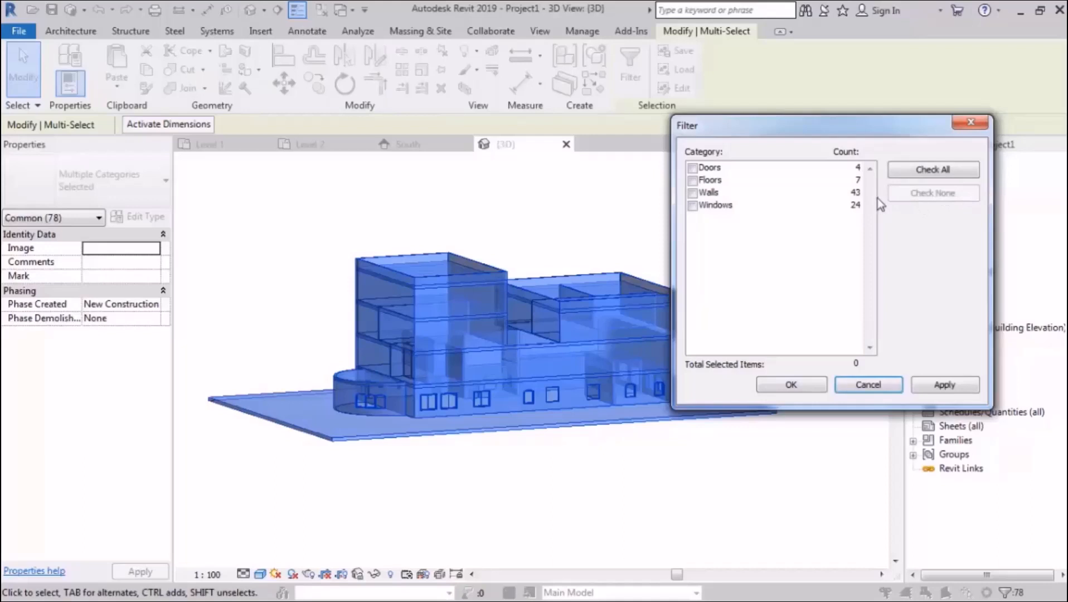
{"action": "left_click", "coordinate": [692, 205]}
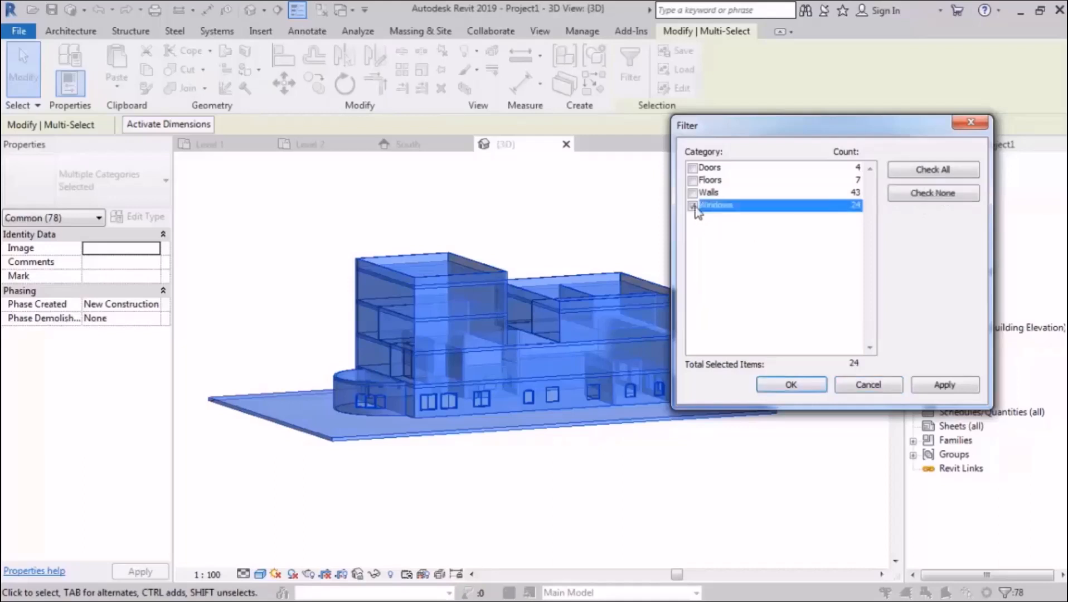
{"action": "left_click", "coordinate": [805, 386]}
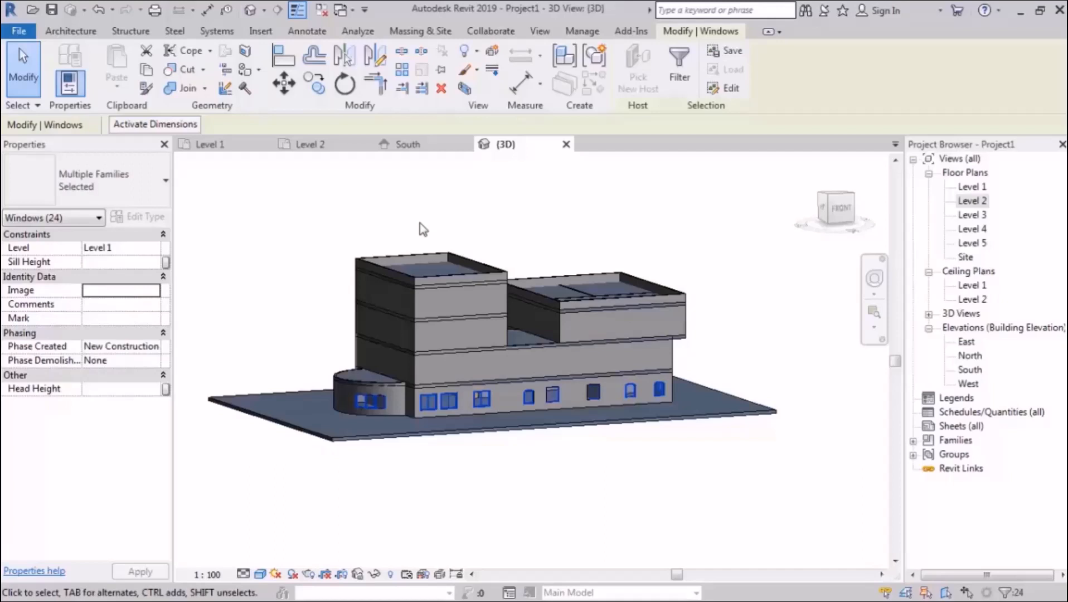
{"action": "left_click", "coordinate": [554, 205]}
- Select the entire building in the 3D view and filter the selection to keep only the Windows category
{"action": "left_click_drag", "start_coordinate": [719, 216], "coordinate": [286, 472]}
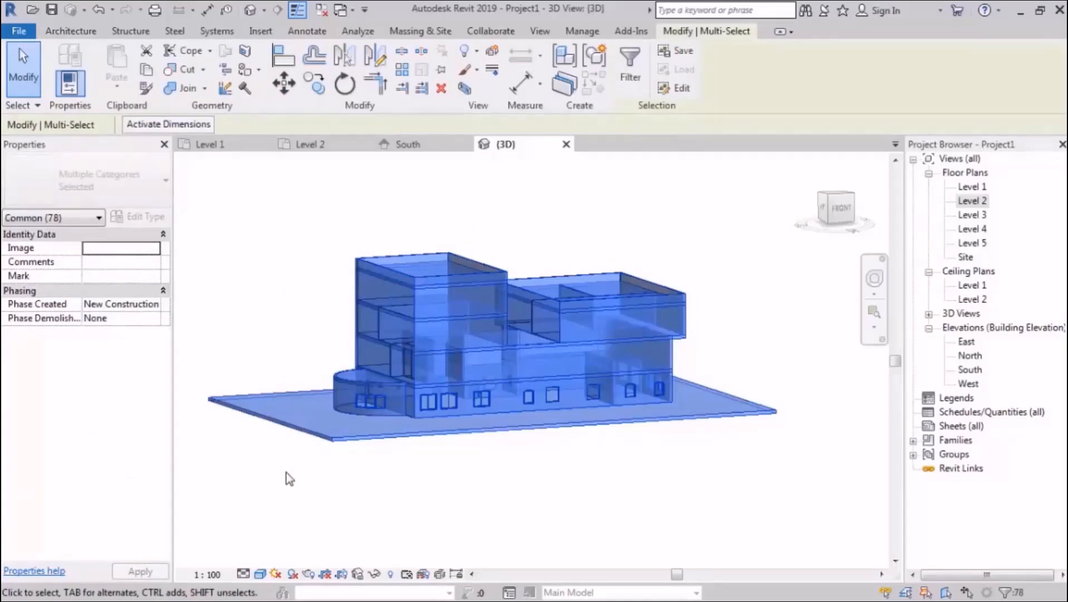
{"action": "left_click", "coordinate": [630, 73]}
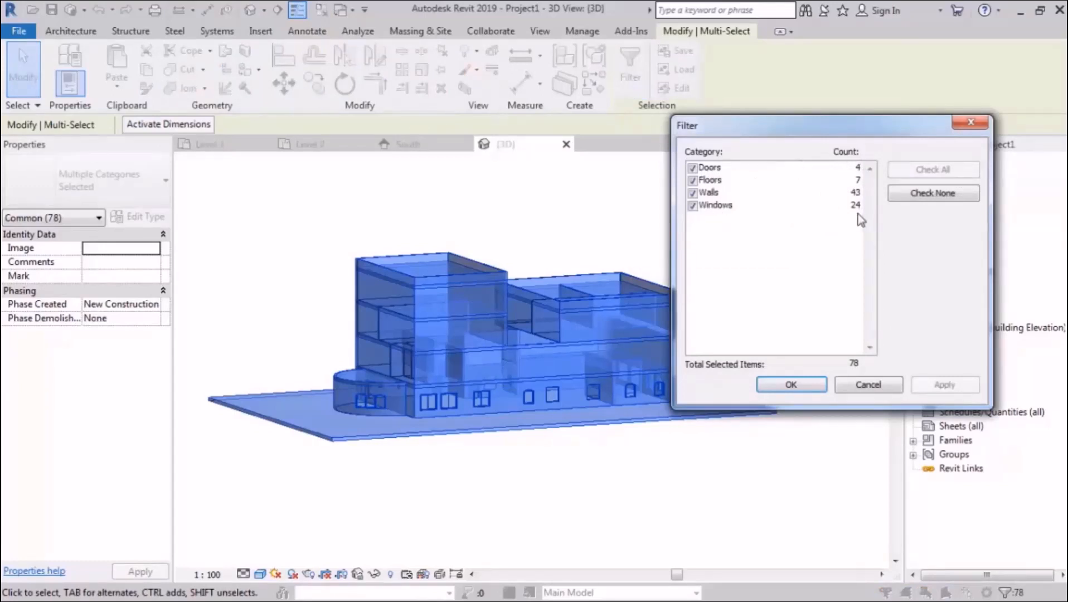
{"action": "left_click", "coordinate": [949, 196]}
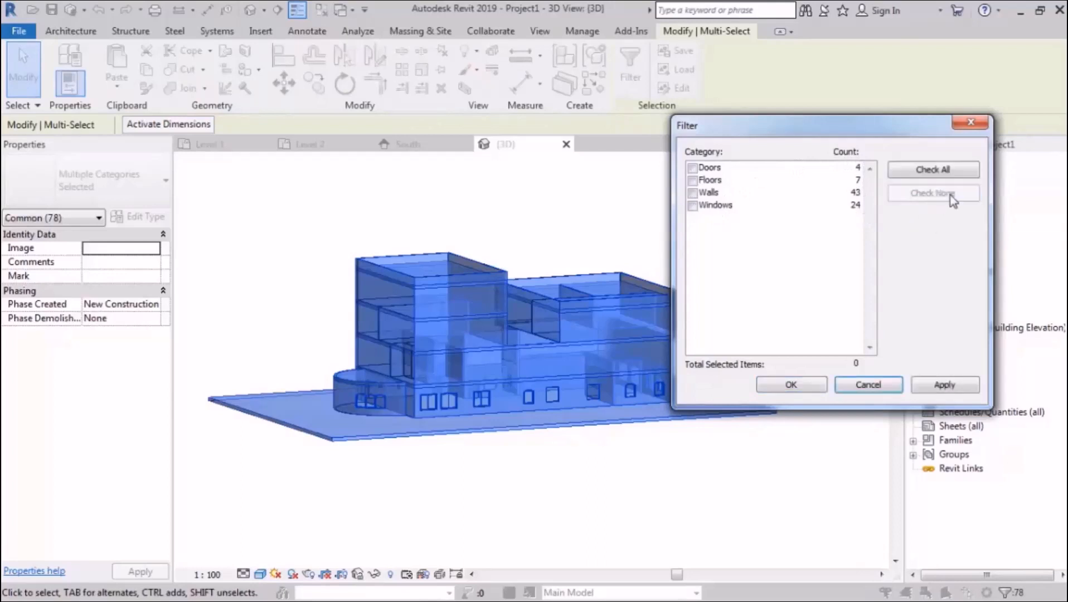
{"action": "left_click", "coordinate": [692, 206]}
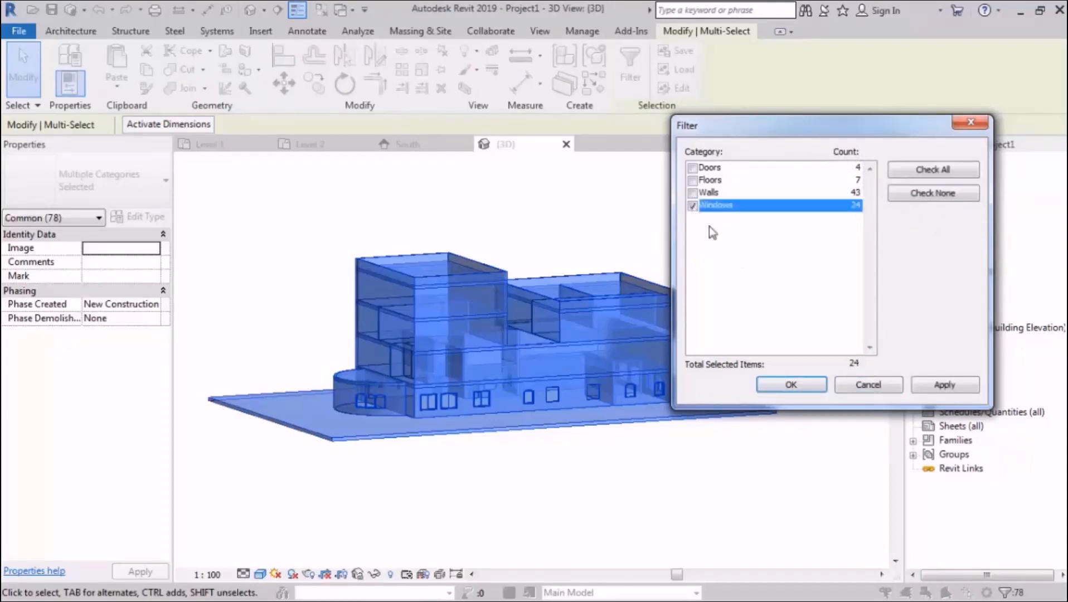
{"action": "left_click", "coordinate": [793, 385]}
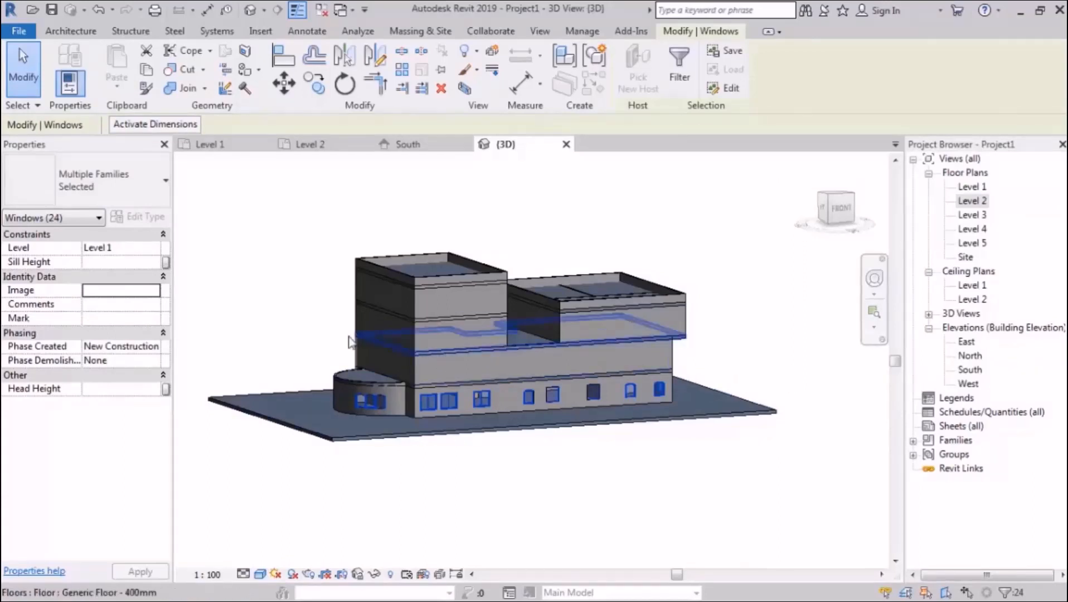
- Set the sill height of all selected ground-floor windows to 900
{"action": "left_click", "coordinate": [103, 263]}
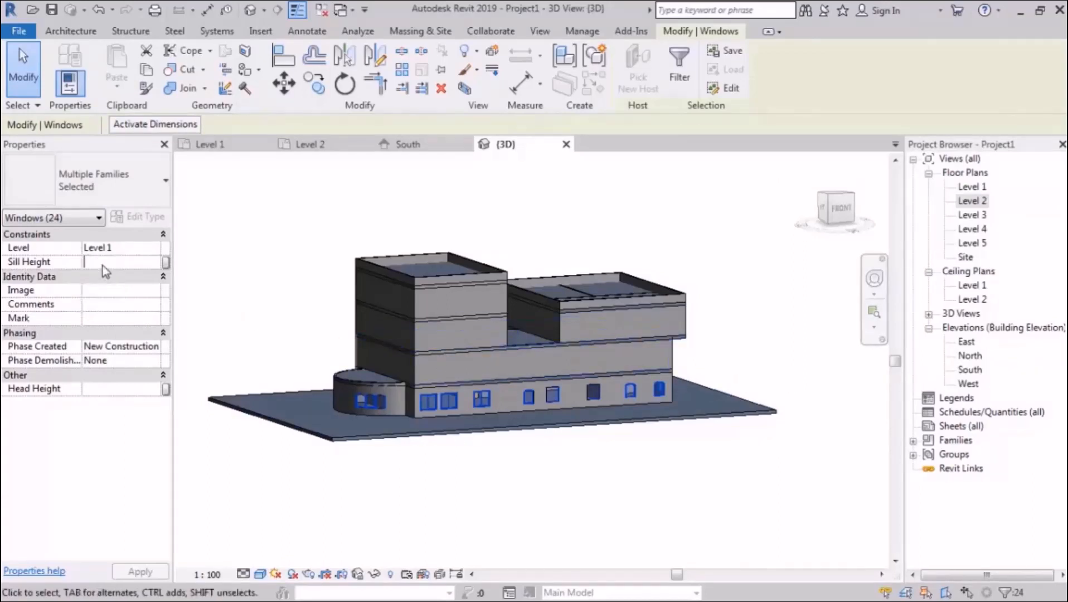
{"action": "type", "text": "900.0"}
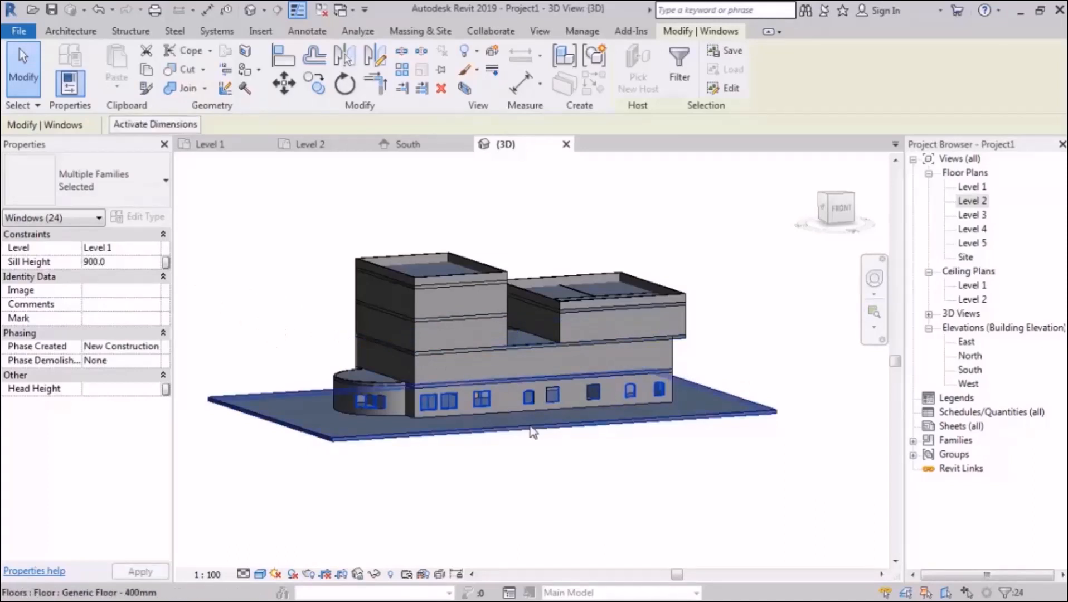
{"action": "scroll", "coordinate": [445, 415], "scroll_direction": "up", "scroll_amount": 4}
- Try a sill height of 300 on the selected windows and return it to 900
{"action": "left_click", "coordinate": [118, 263]}
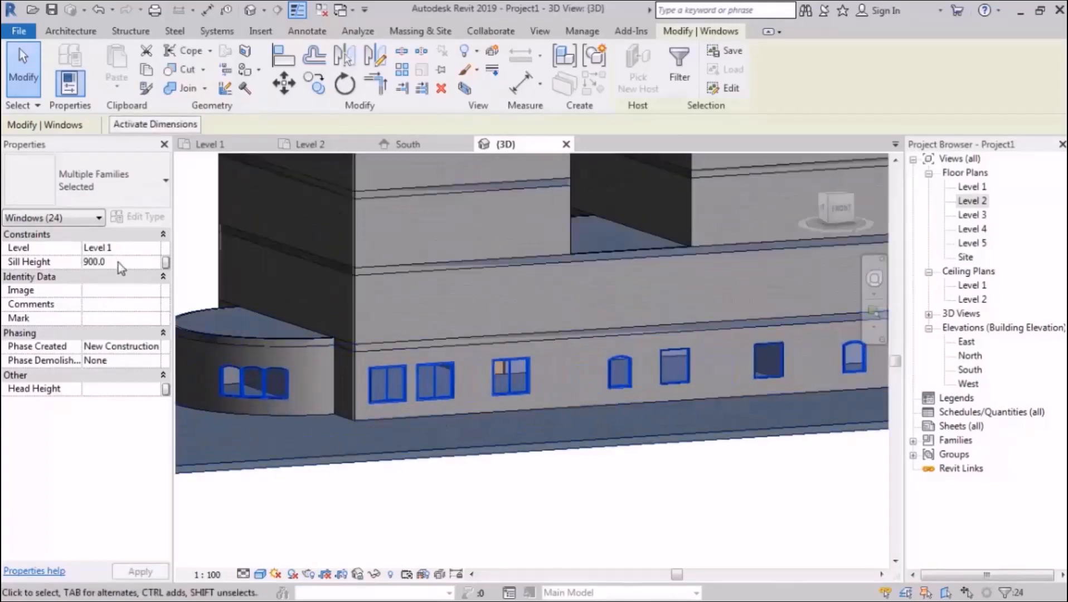
{"action": "type", "text": "300.0"}
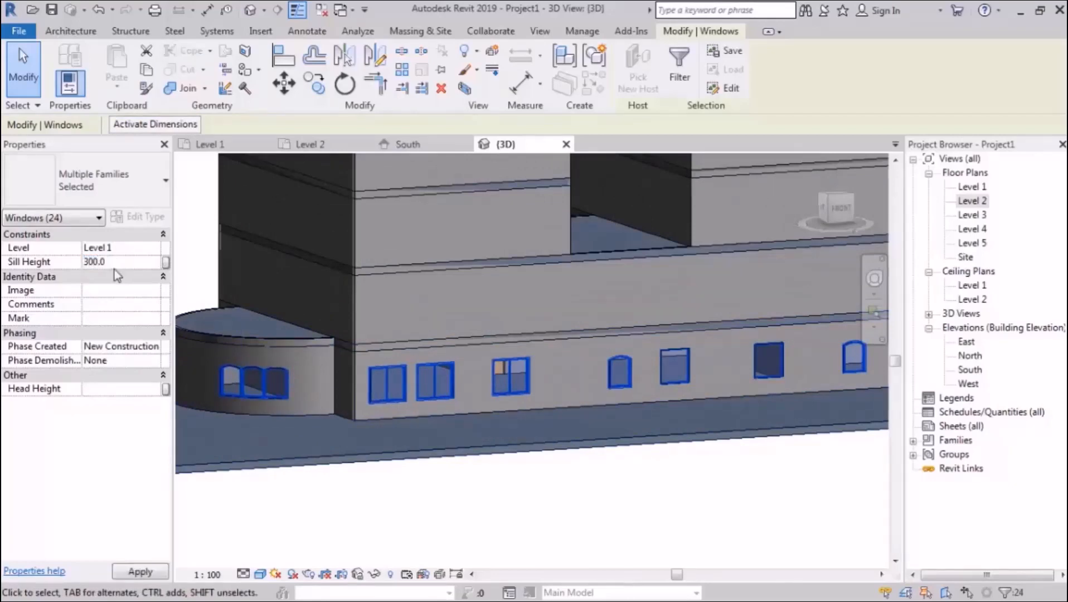
{"action": "key", "text": "Return"}
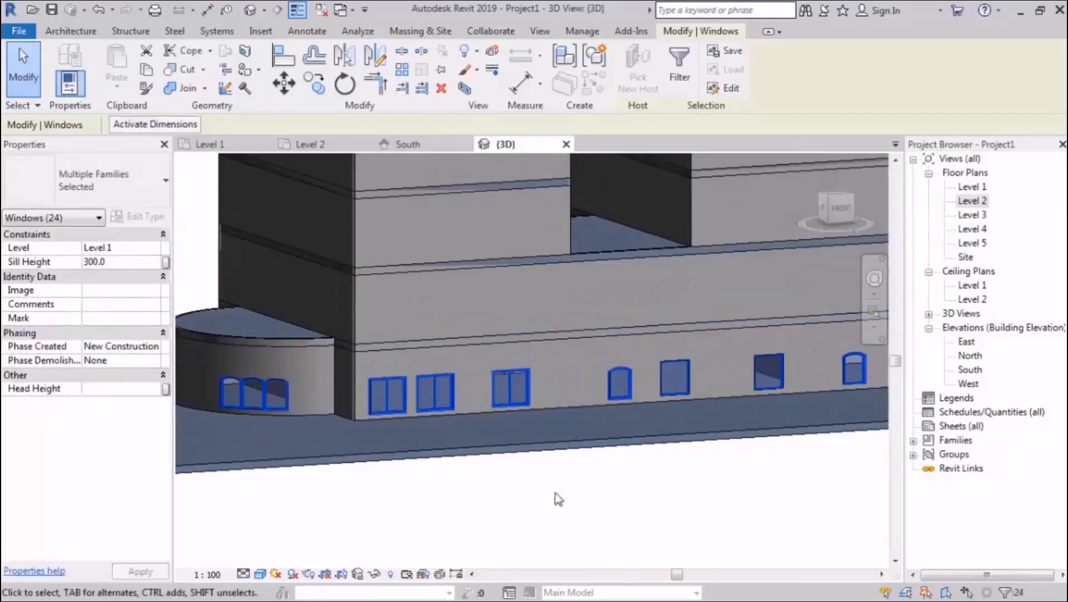
{"action": "left_click", "coordinate": [125, 262]}
{"action": "type", "text": "900"}
{"action": "key", "text": "Return"}
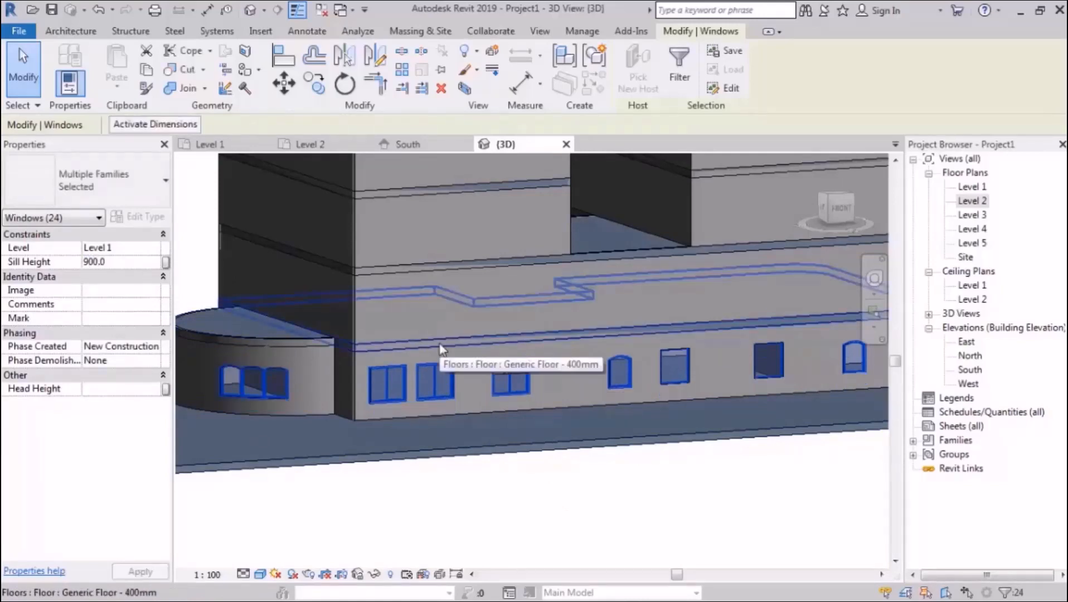
- Copy the selected Level 1 windows and paste them aligned to Levels 2, 3, 4 and 5
{"action": "scroll", "coordinate": [440, 348], "scroll_direction": "down", "scroll_amount": 6}
{"action": "middle_click_drag", "start_coordinate": [610, 469], "coordinate": [586, 455]}
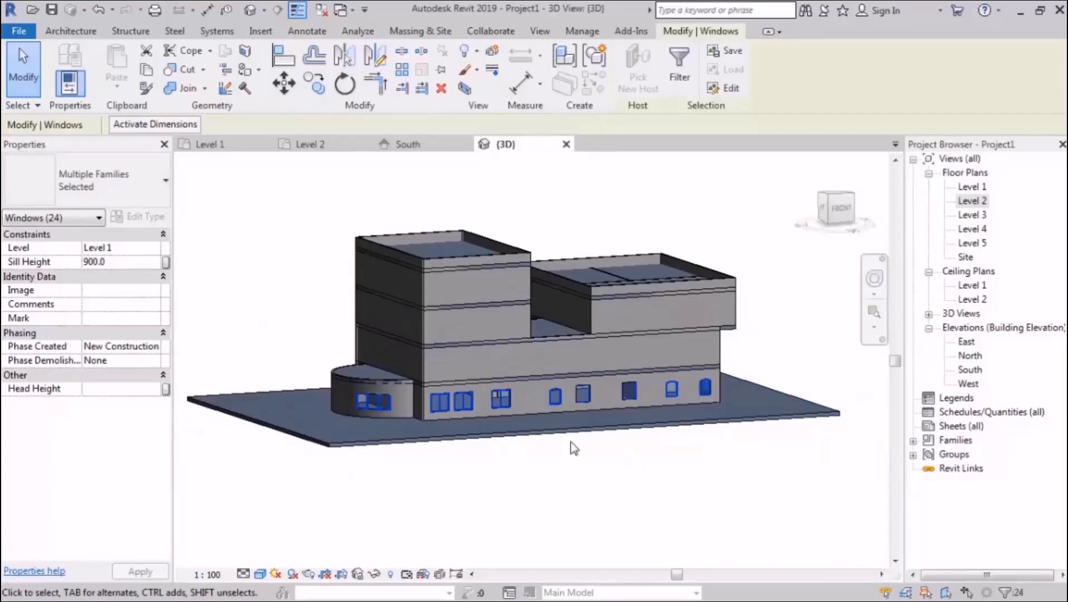
{"action": "middle_click_drag", "start_coordinate": [572, 443], "coordinate": [505, 422]}
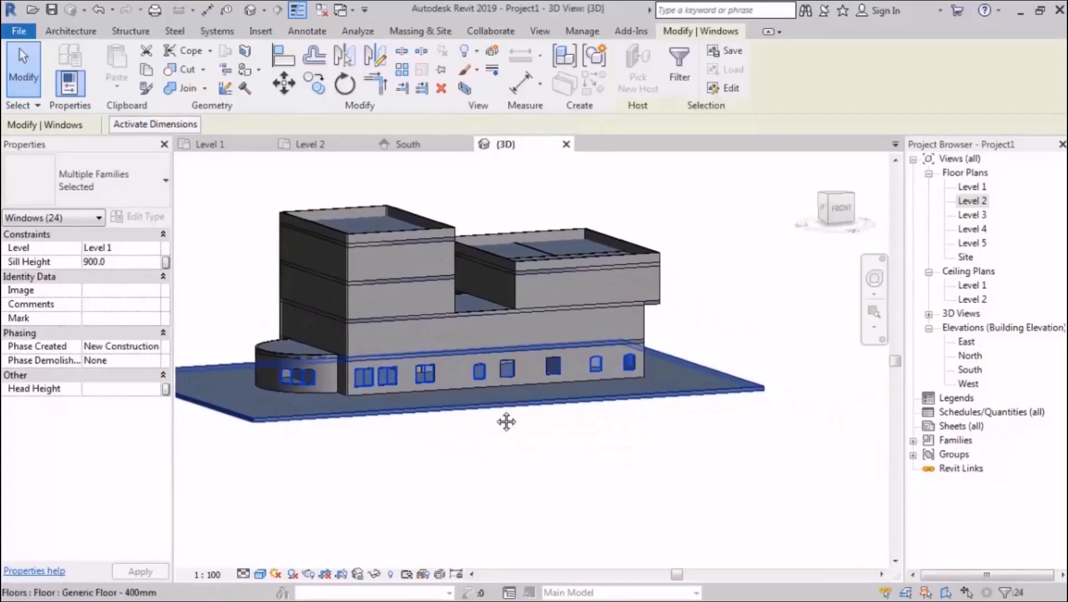
{"action": "left_click", "coordinate": [146, 70]}
{"action": "left_click", "coordinate": [116, 86]}
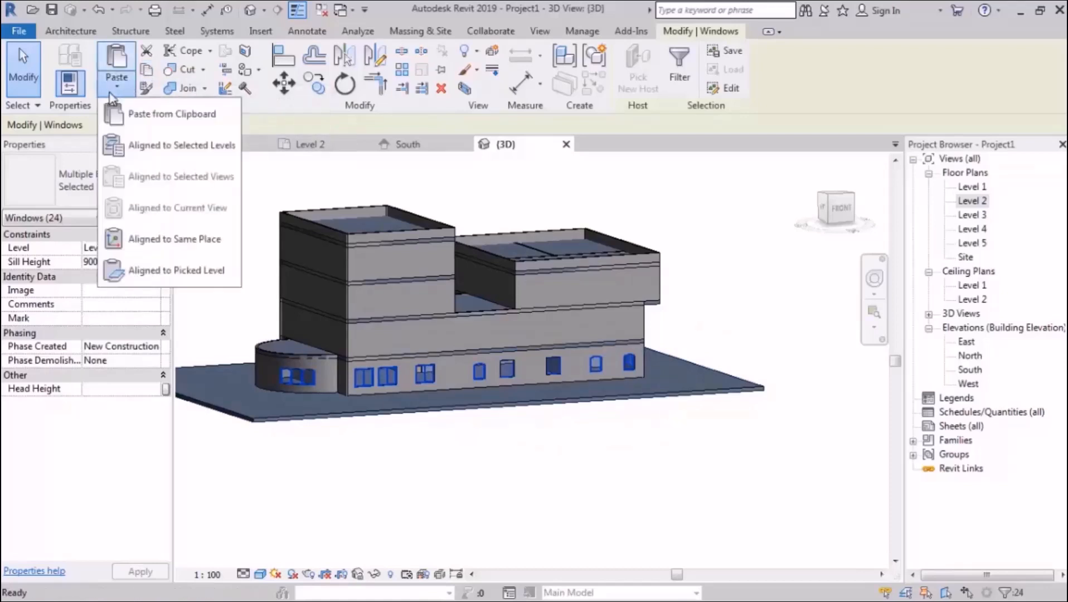
{"action": "left_click", "coordinate": [217, 146]}
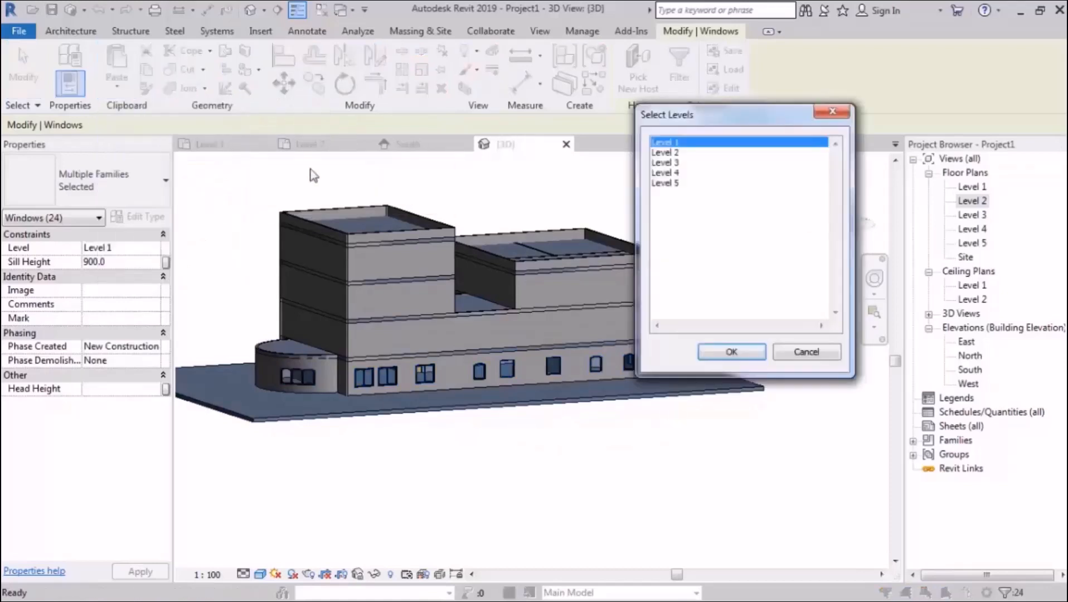
{"action": "left_click_drag", "start_coordinate": [724, 115], "coordinate": [844, 122]}
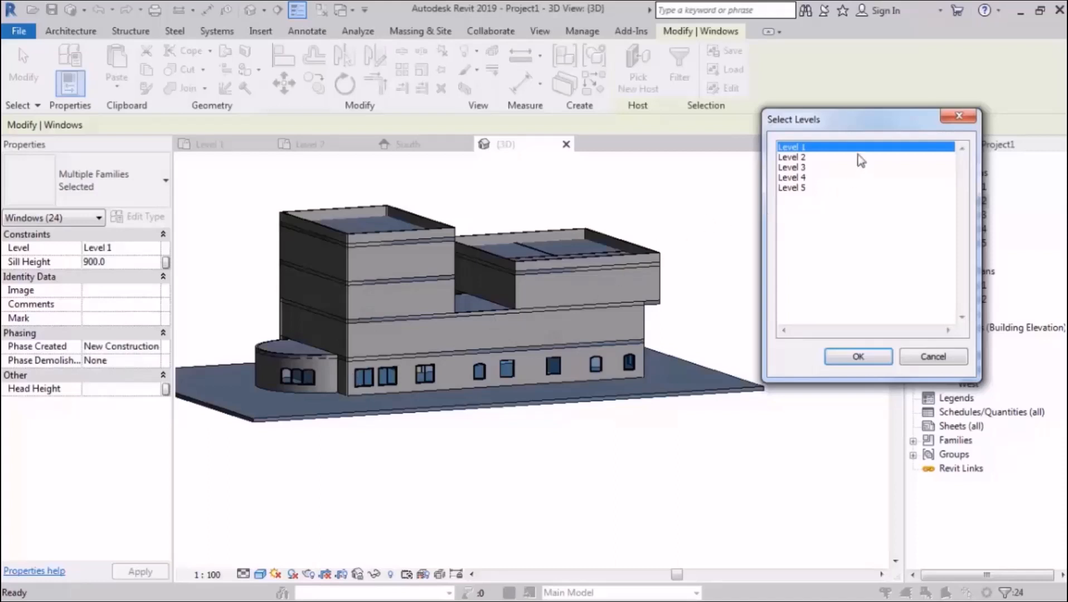
{"action": "left_click_drag", "start_coordinate": [823, 159], "coordinate": [821, 228]}
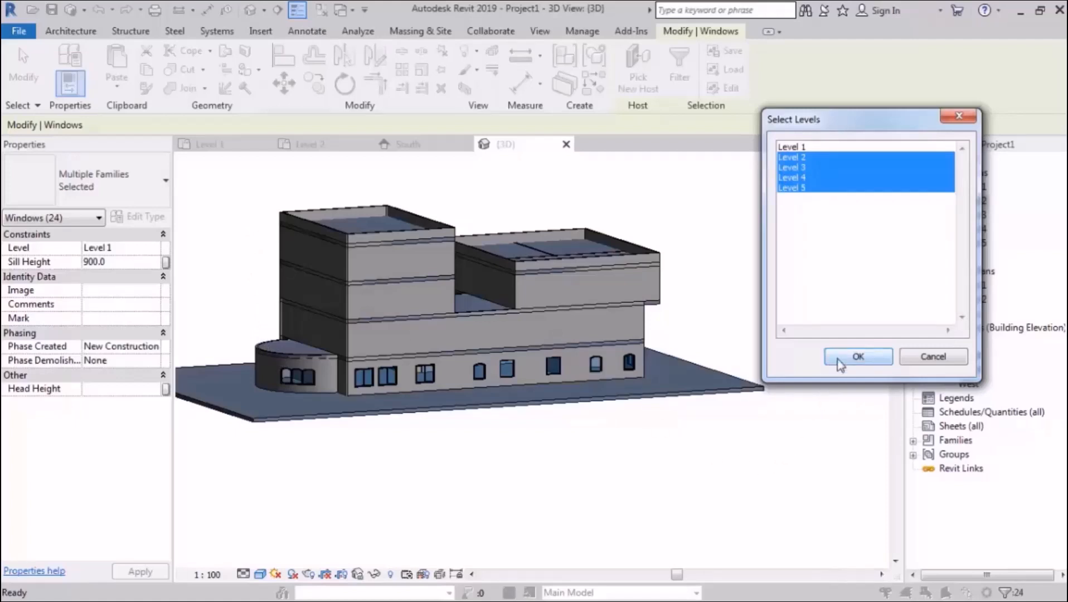
{"action": "left_click", "coordinate": [853, 357]}
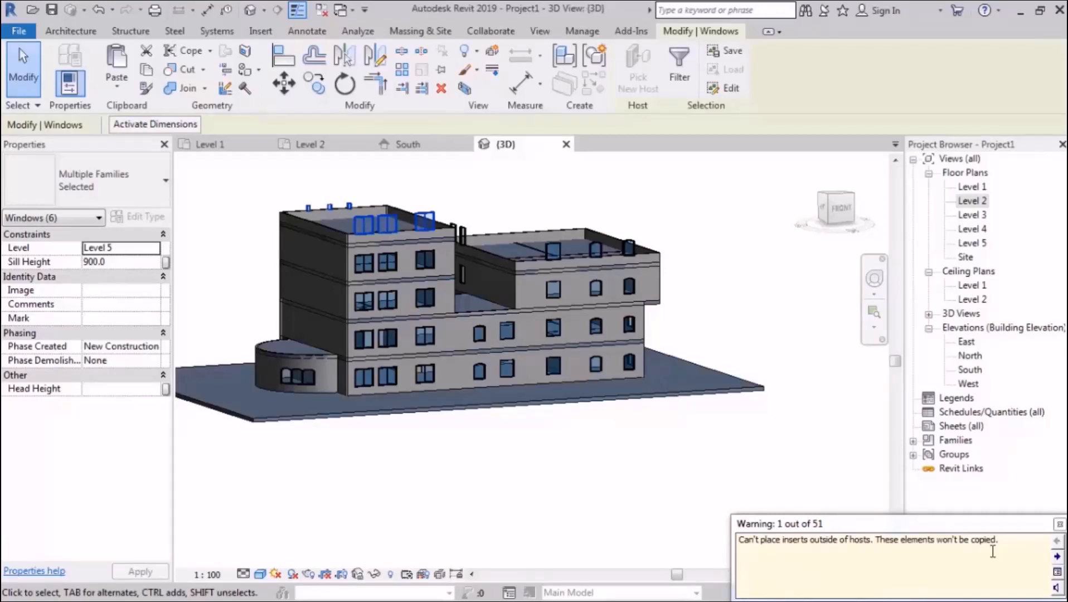
{"action": "key", "text": "Escape"}
- Examine the properties of an arched window pasted above the lower block's parapet and of the wall below it
{"action": "scroll", "coordinate": [532, 202], "scroll_direction": "up", "scroll_amount": 1}
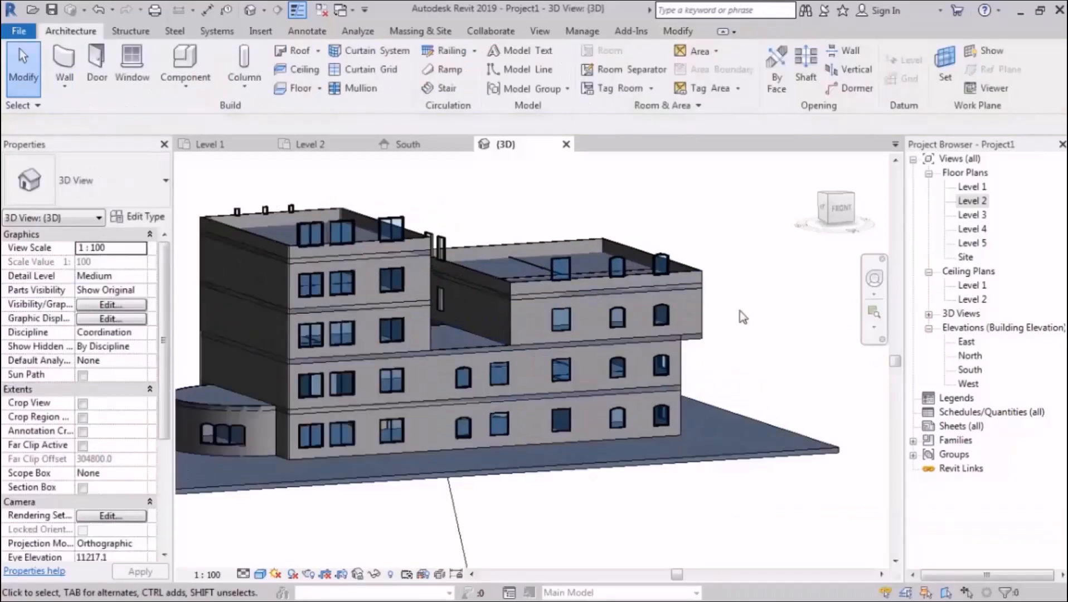
{"action": "middle_click_drag", "start_coordinate": [739, 315], "coordinate": [691, 277], "text": "shift"}
{"action": "scroll", "coordinate": [697, 296], "scroll_direction": "up", "scroll_amount": 5}
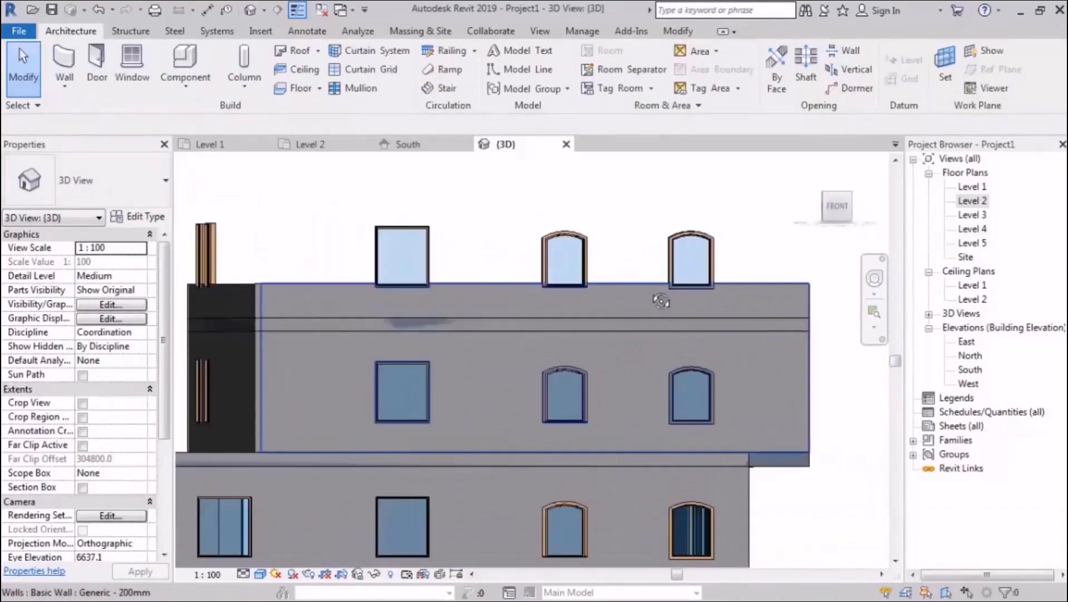
{"action": "middle_click_drag", "start_coordinate": [640, 312], "coordinate": [572, 275], "text": "shift"}
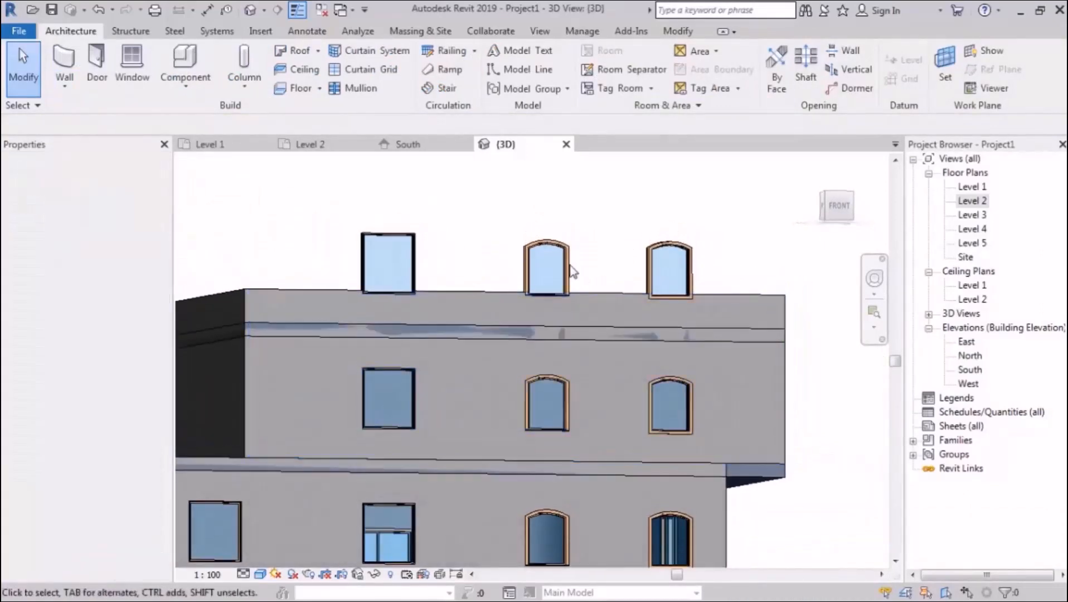
{"action": "left_click", "coordinate": [569, 272]}
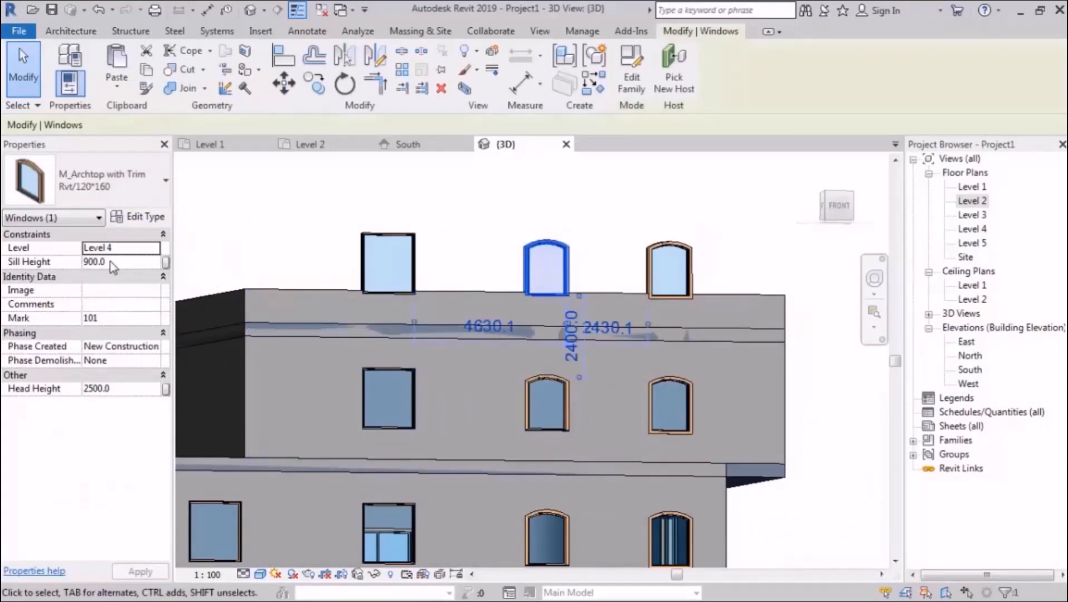
{"action": "left_click", "coordinate": [465, 248]}
{"action": "left_click", "coordinate": [465, 298]}
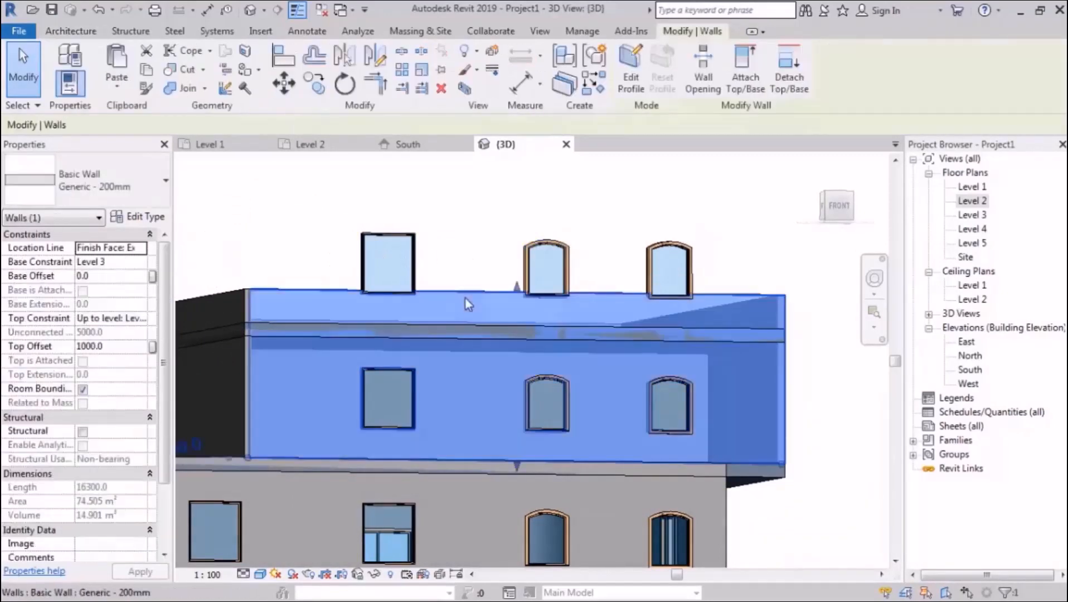
{"action": "left_click", "coordinate": [509, 211]}
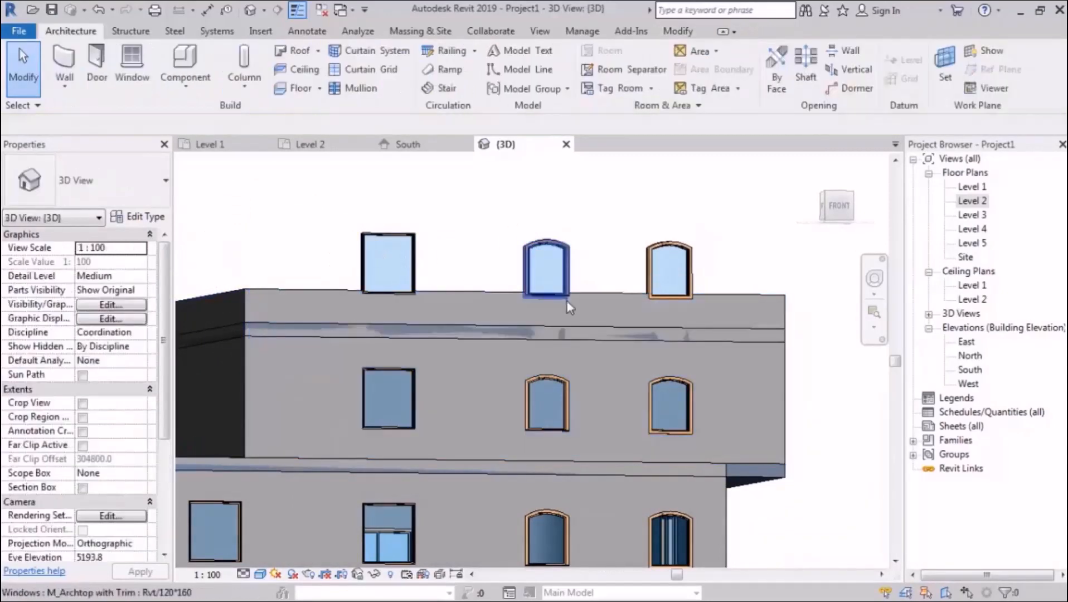
- Delete the stray windows standing above the parapet of the lower block
{"action": "scroll", "coordinate": [566, 300], "scroll_direction": "up", "scroll_amount": 4}
{"action": "middle_click_drag", "start_coordinate": [603, 320], "coordinate": [605, 323], "text": "shift"}
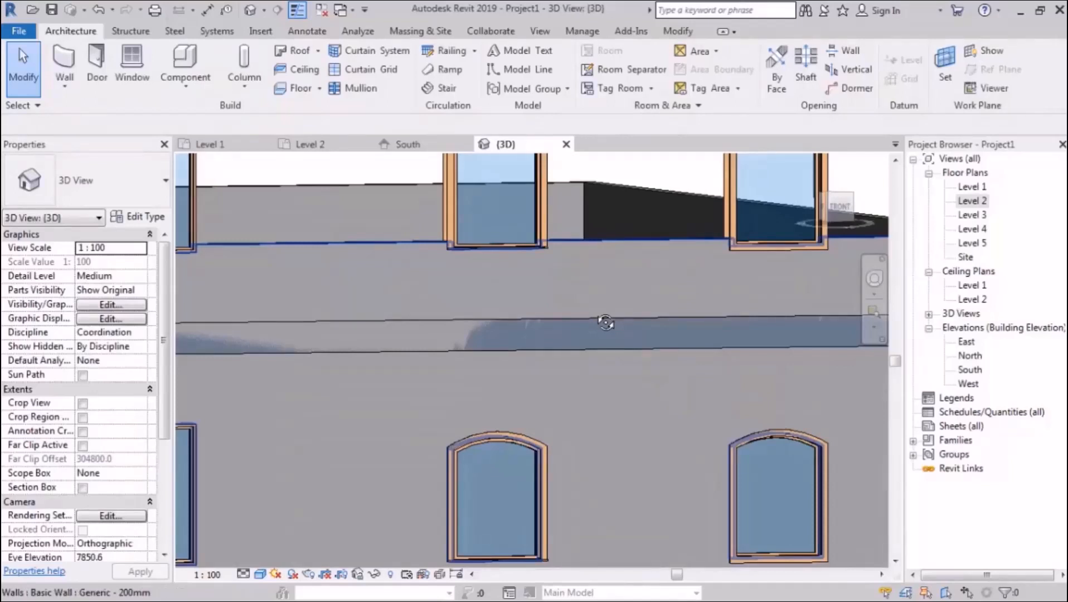
{"action": "scroll", "coordinate": [616, 305], "scroll_direction": "down", "scroll_amount": 5}
{"action": "middle_click_drag", "start_coordinate": [616, 305], "coordinate": [599, 327], "text": "shift"}
{"action": "left_click_drag", "start_coordinate": [663, 248], "coordinate": [510, 298]}
{"action": "key", "text": "Delete"}
- Delete the stray windows standing above the parapet of the taller block
{"action": "middle_click_drag", "start_coordinate": [452, 243], "coordinate": [512, 253]}
{"action": "scroll", "coordinate": [478, 262], "scroll_direction": "up", "scroll_amount": 4}
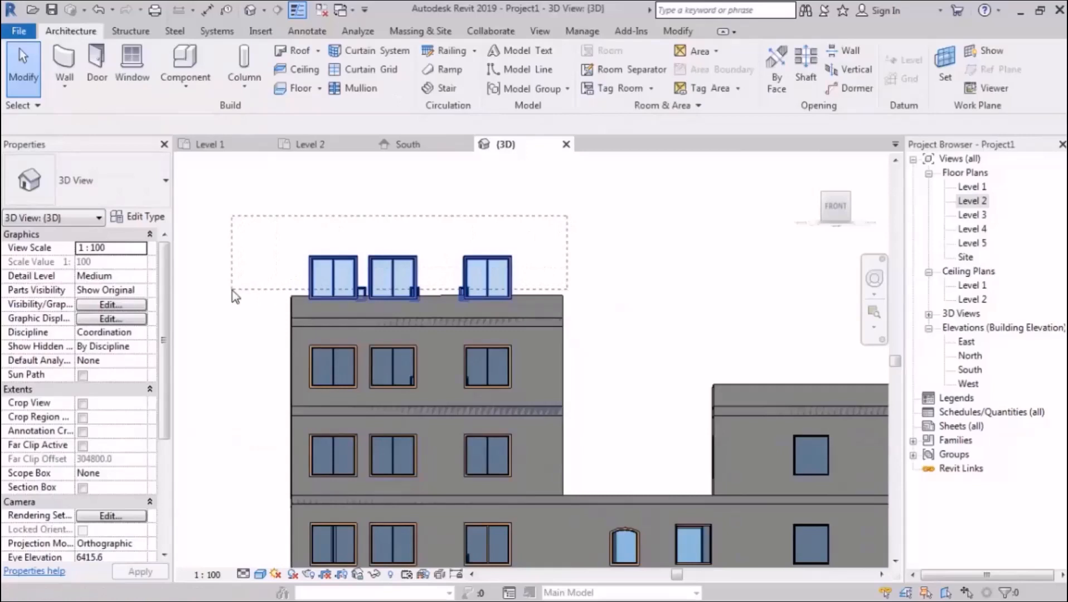
{"action": "left_click", "coordinate": [231, 295]}
- Review the windows on all storeys from the side, rear and front of the building
{"action": "scroll", "coordinate": [395, 215], "scroll_direction": "down", "scroll_amount": 3}
{"action": "middle_click_drag", "start_coordinate": [396, 214], "coordinate": [628, 320], "text": "shift"}
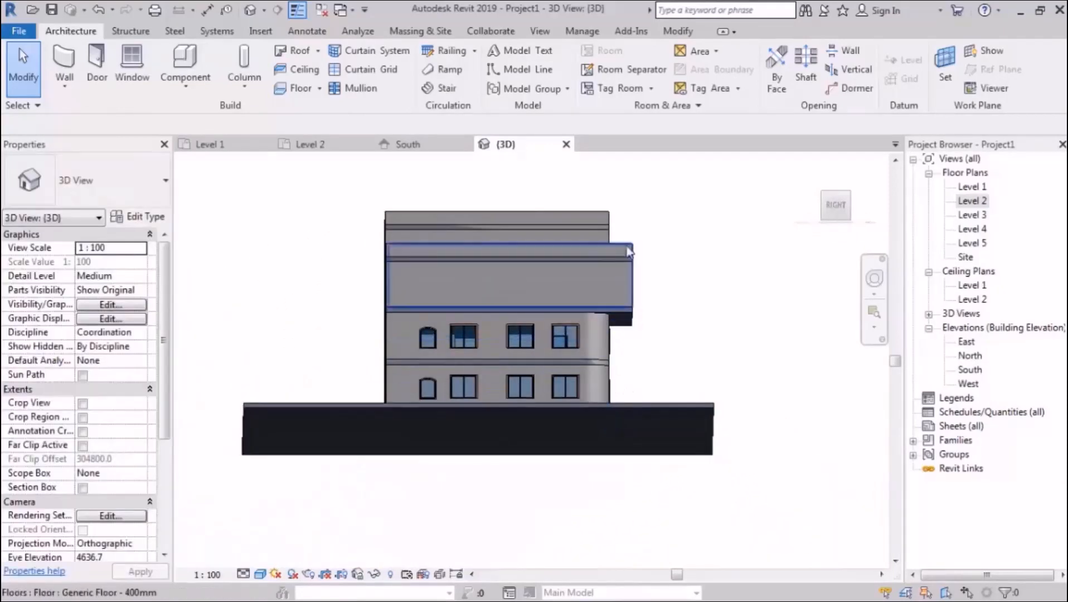
{"action": "middle_click_drag", "start_coordinate": [658, 381], "coordinate": [397, 363], "text": "shift"}
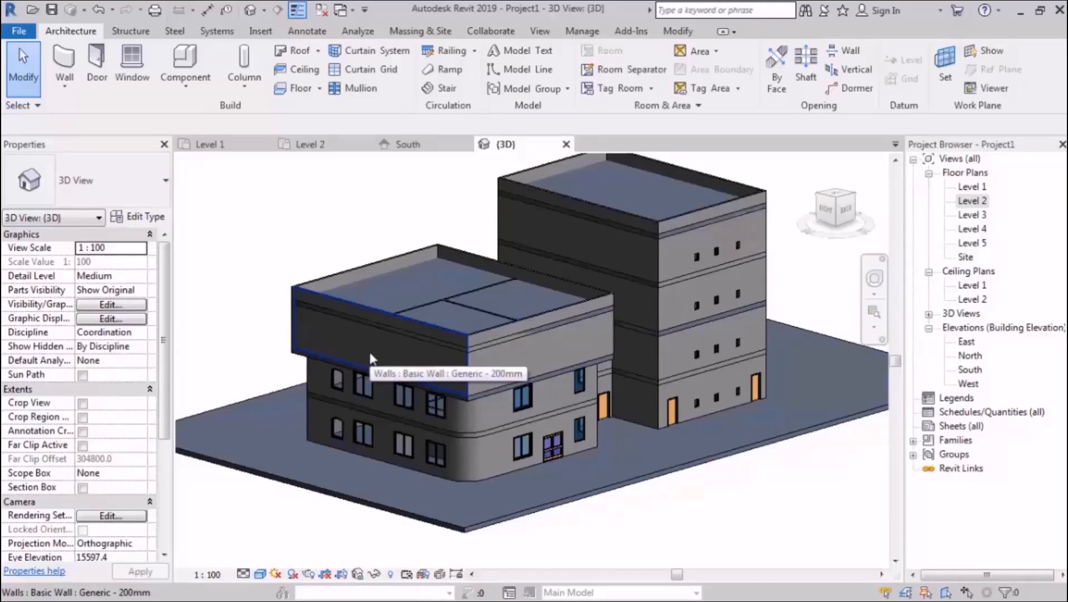
{"action": "middle_click_drag", "start_coordinate": [384, 374], "coordinate": [580, 394], "text": "shift"}
{"action": "scroll", "coordinate": [682, 368], "scroll_direction": "up", "scroll_amount": 5}
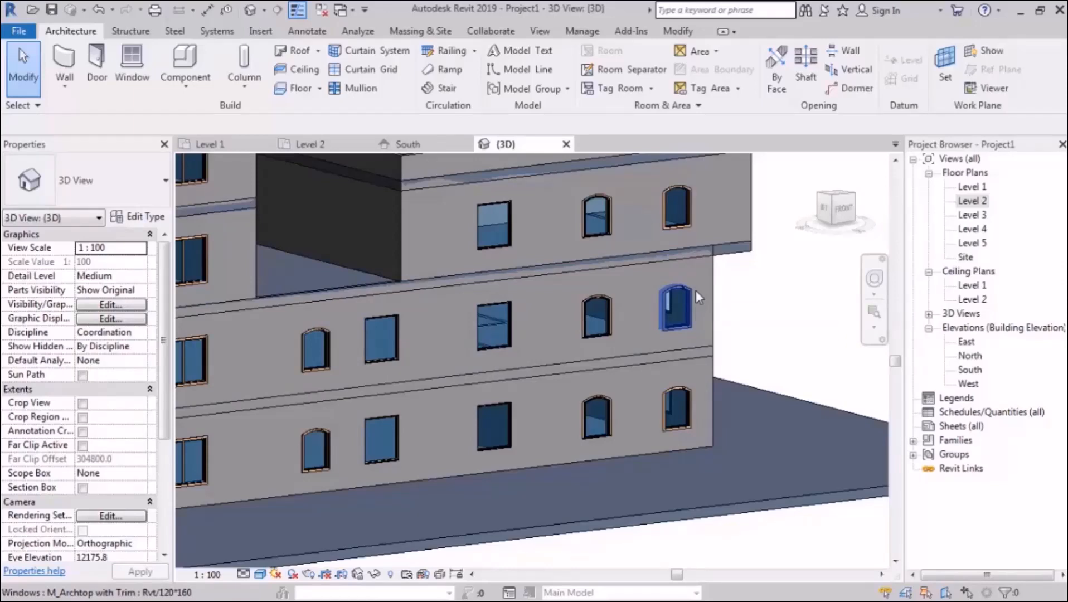
{"action": "scroll", "coordinate": [680, 314], "scroll_direction": "down", "scroll_amount": 5}
- Select the front portion of the building and examine its element categories in the selection filter
{"action": "left_click_drag", "start_coordinate": [685, 237], "coordinate": [448, 429]}
{"action": "left_click", "coordinate": [694, 70]}
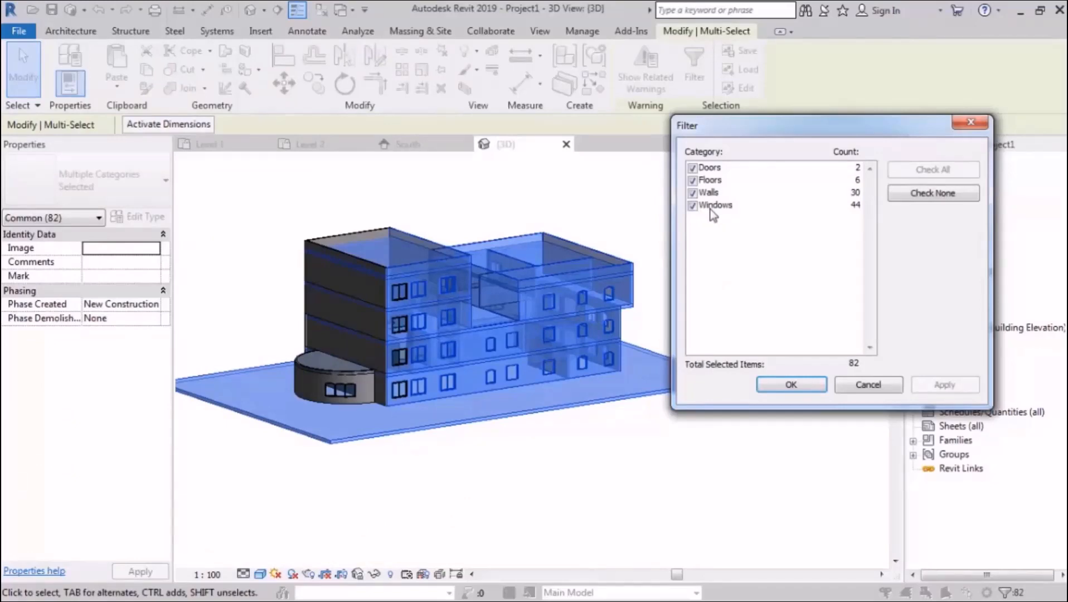
{"action": "key", "text": "Escape"}
{"action": "key", "text": "Escape"}
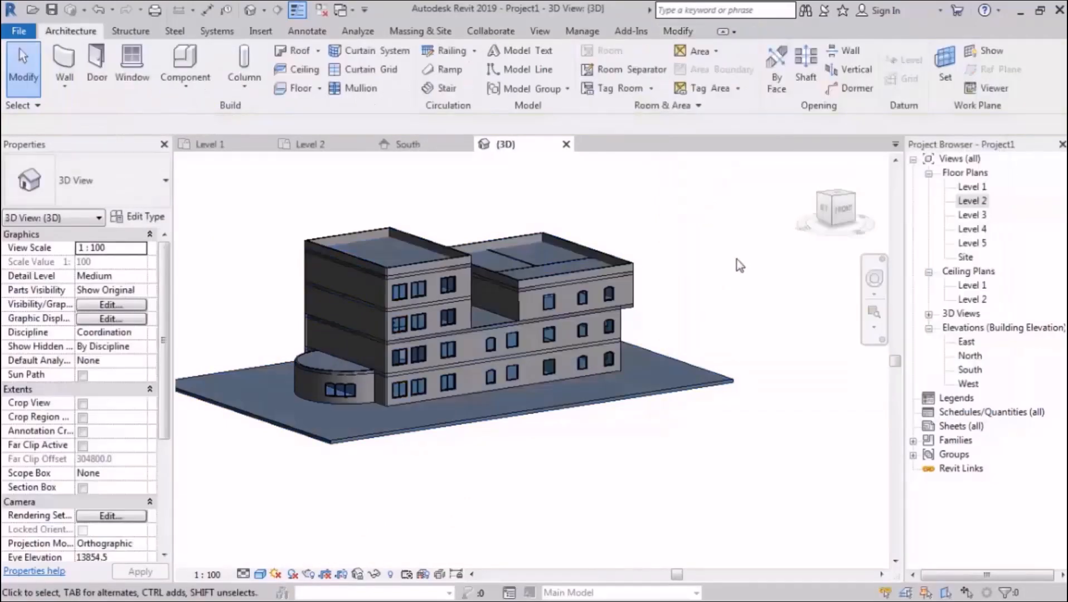
- Select the second-storey arched window on the front facade and examine the scope options for selecting all its instances
{"action": "scroll", "coordinate": [557, 329], "scroll_direction": "up", "scroll_amount": 4}
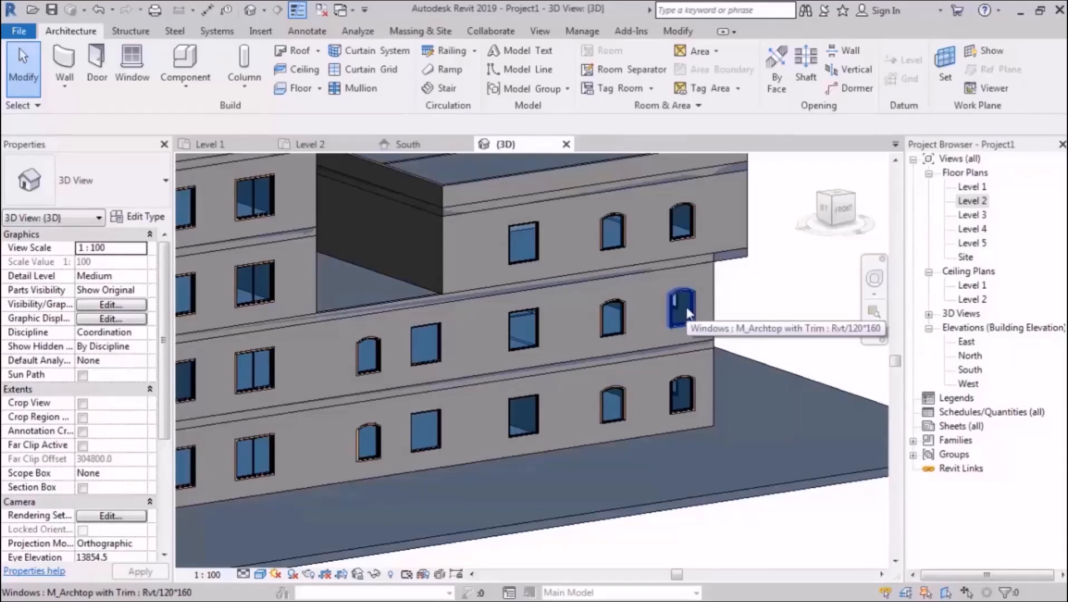
{"action": "scroll", "coordinate": [546, 244], "scroll_direction": "up", "scroll_amount": 2}
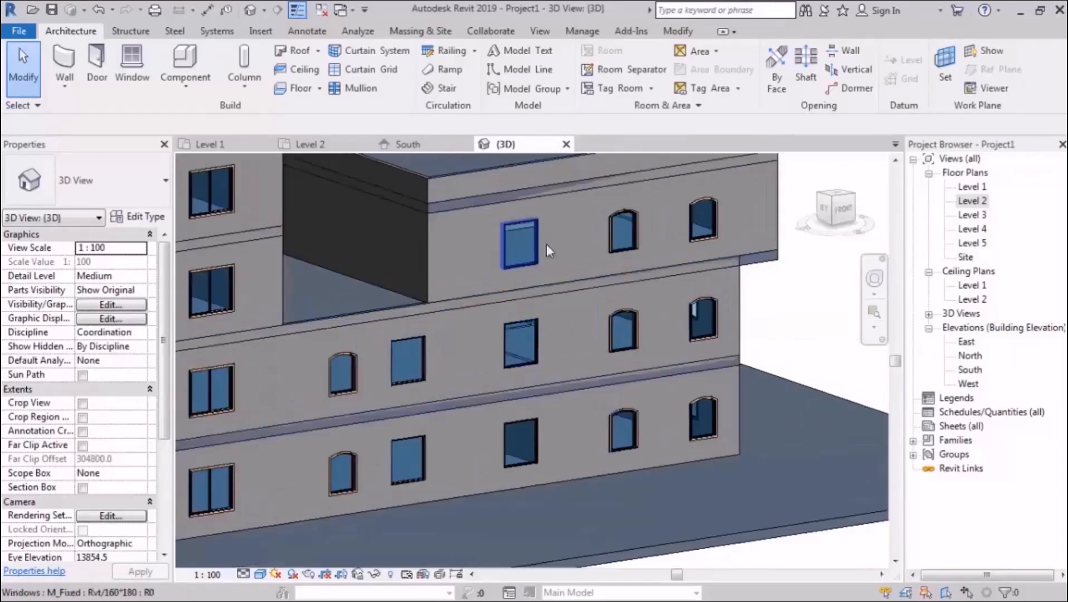
{"action": "left_click", "coordinate": [365, 391]}
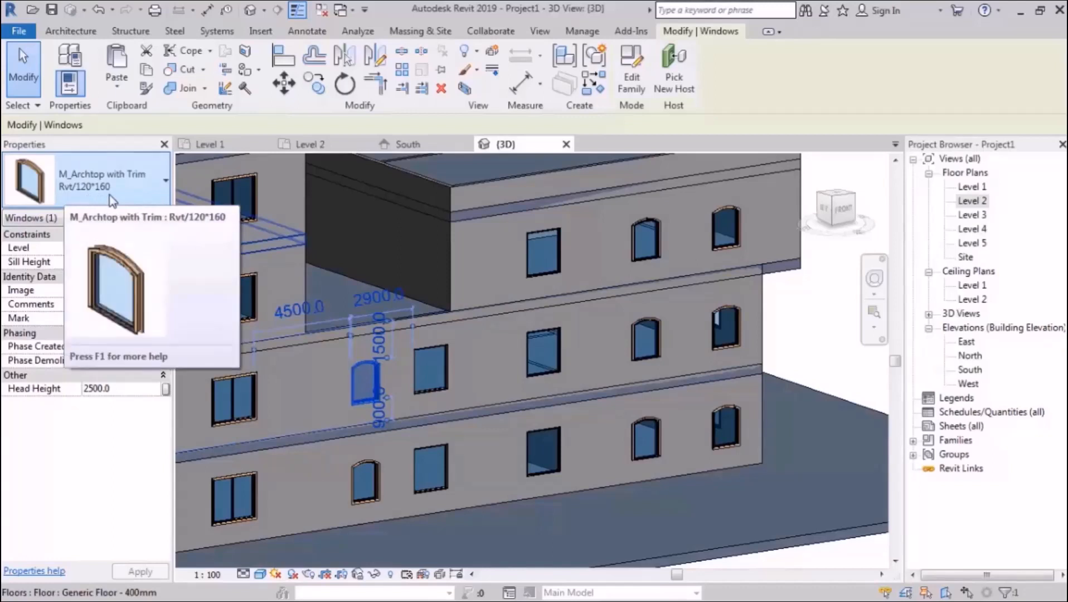
{"action": "middle_click_drag", "start_coordinate": [627, 486], "coordinate": [628, 466]}
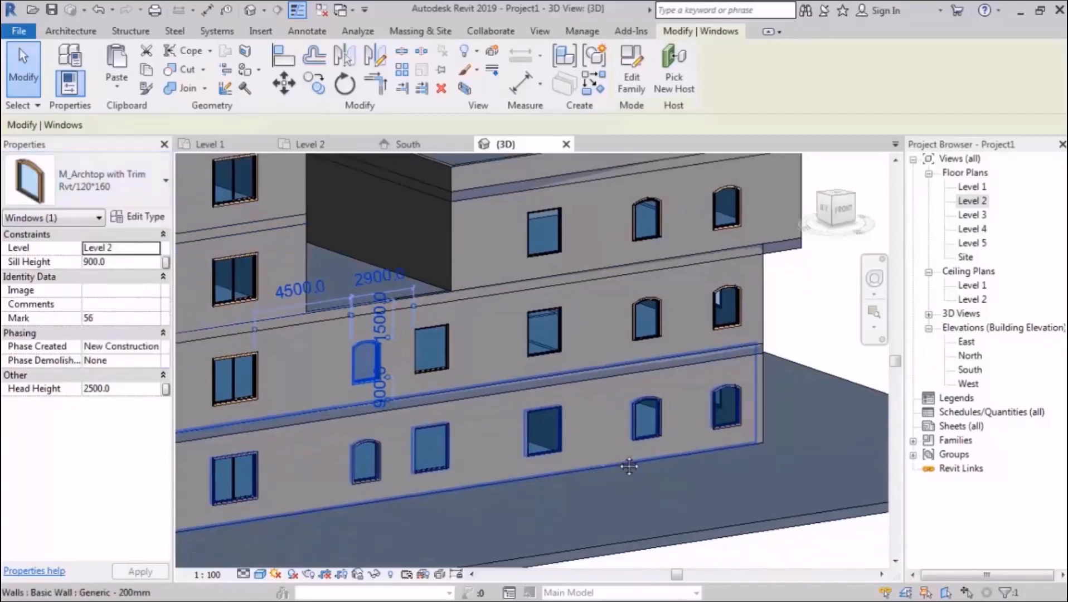
{"action": "right_click", "coordinate": [372, 372]}
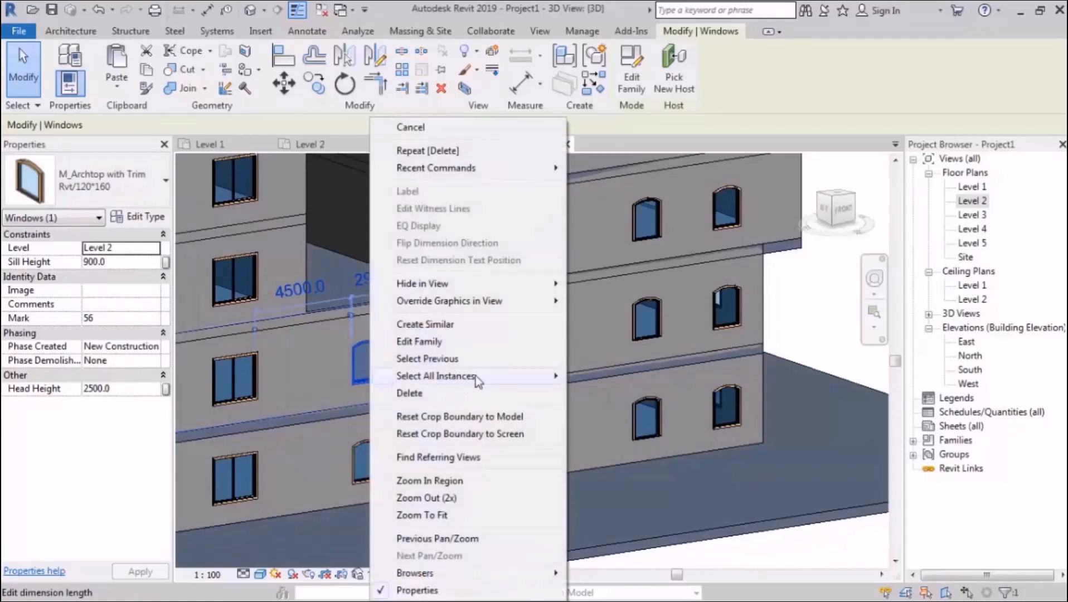
{"action": "mouse_move", "coordinate": [489, 380]}
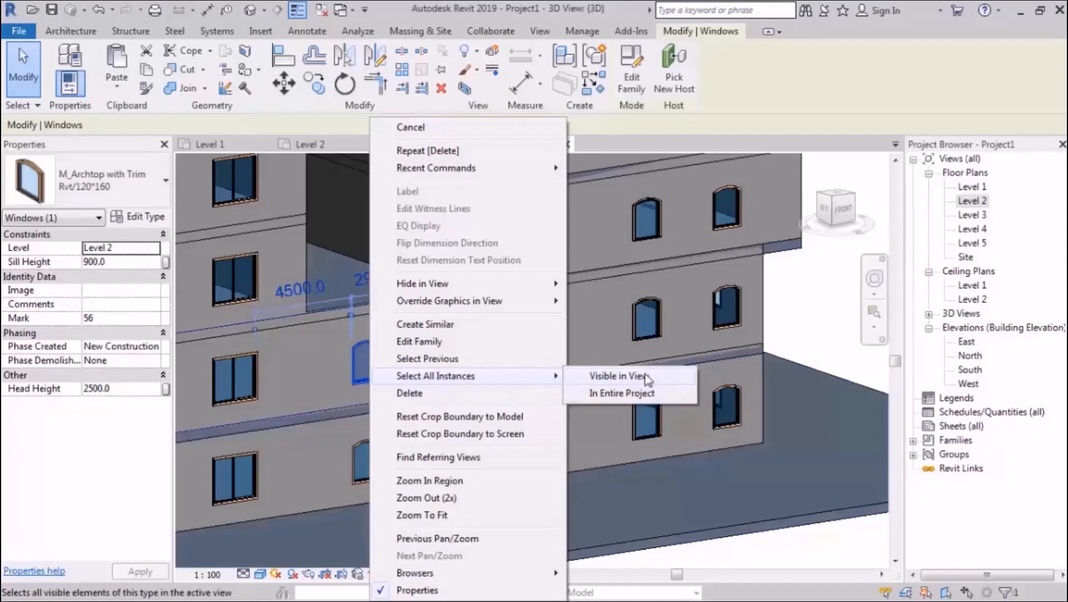
{"action": "key", "text": "Escape"}
{"action": "key", "text": "Escape"}
{"action": "key", "text": "Escape"}
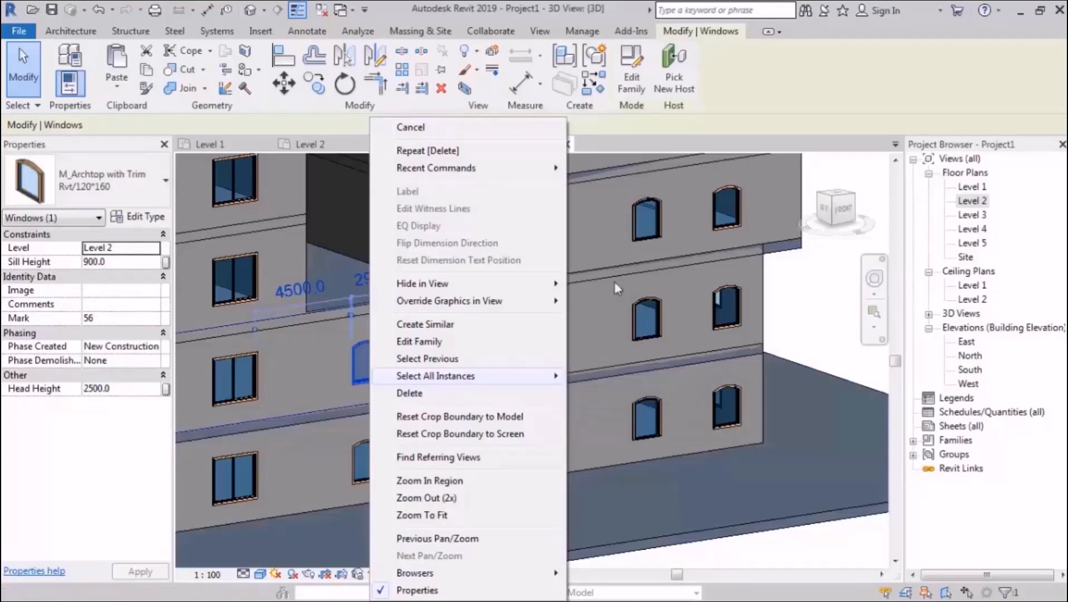
- Close the inactive views, open the Level 1 floor plan and tile it beside the 3D view
{"action": "left_click", "coordinate": [321, 19]}
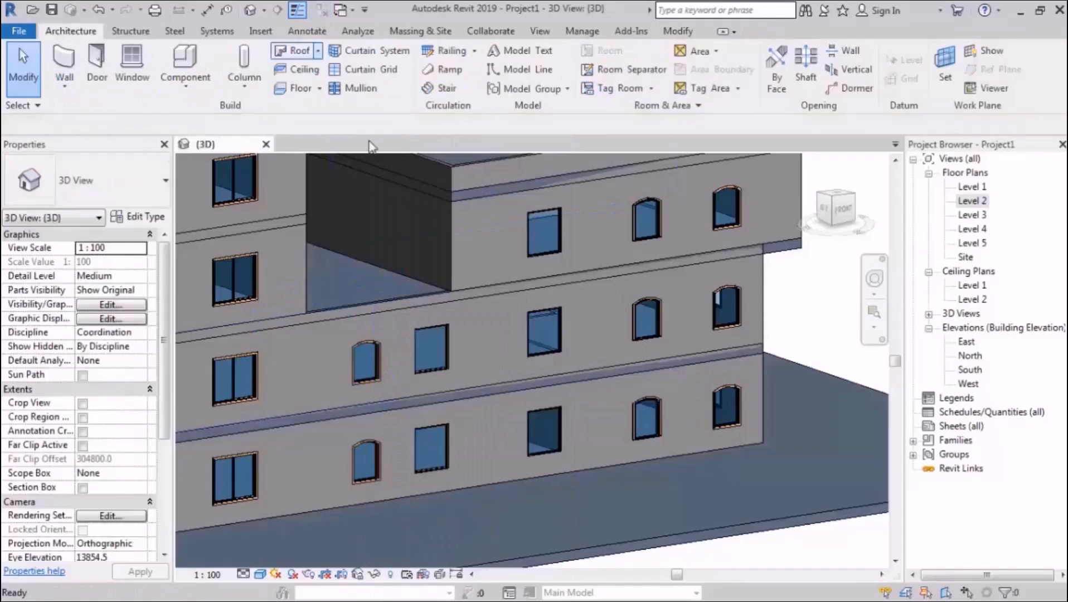
{"action": "double_click", "coordinate": [971, 187]}
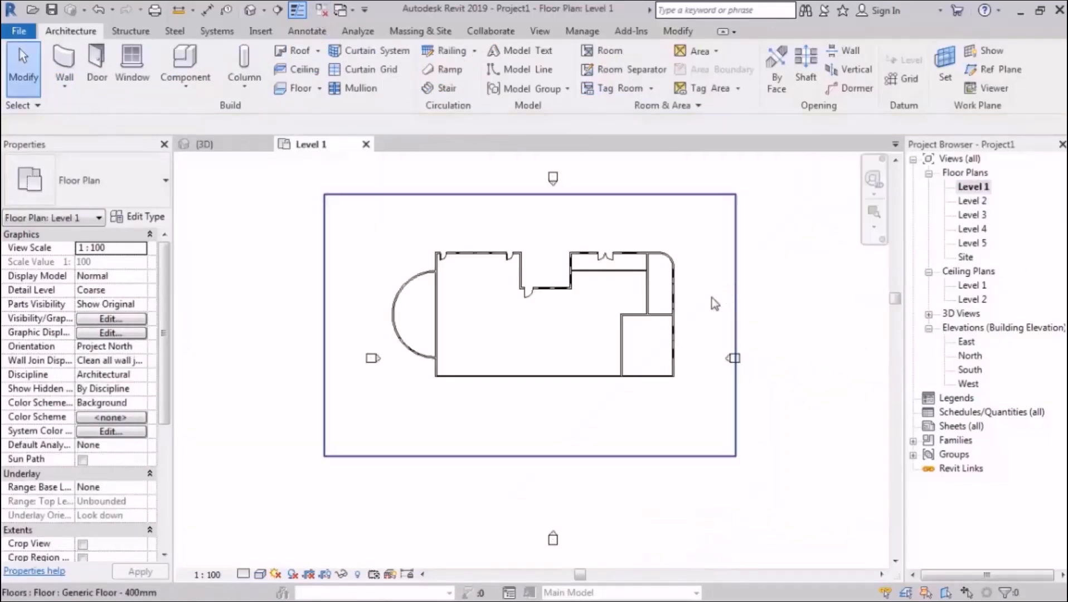
{"action": "key", "text": "w"}
{"action": "key", "text": "t"}
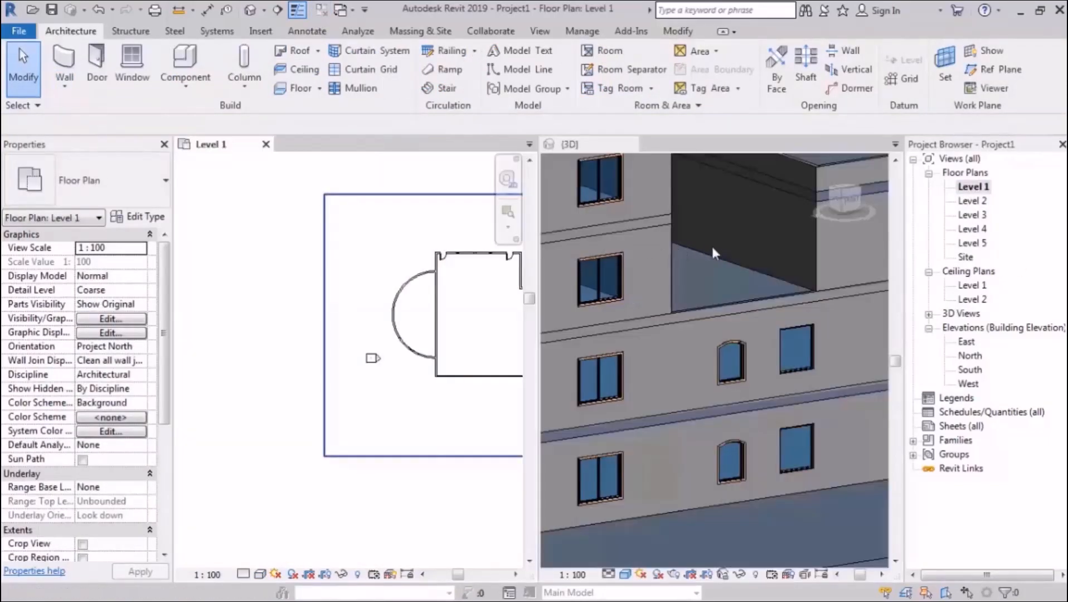
{"action": "scroll", "coordinate": [399, 348], "scroll_direction": "down", "scroll_amount": 5}
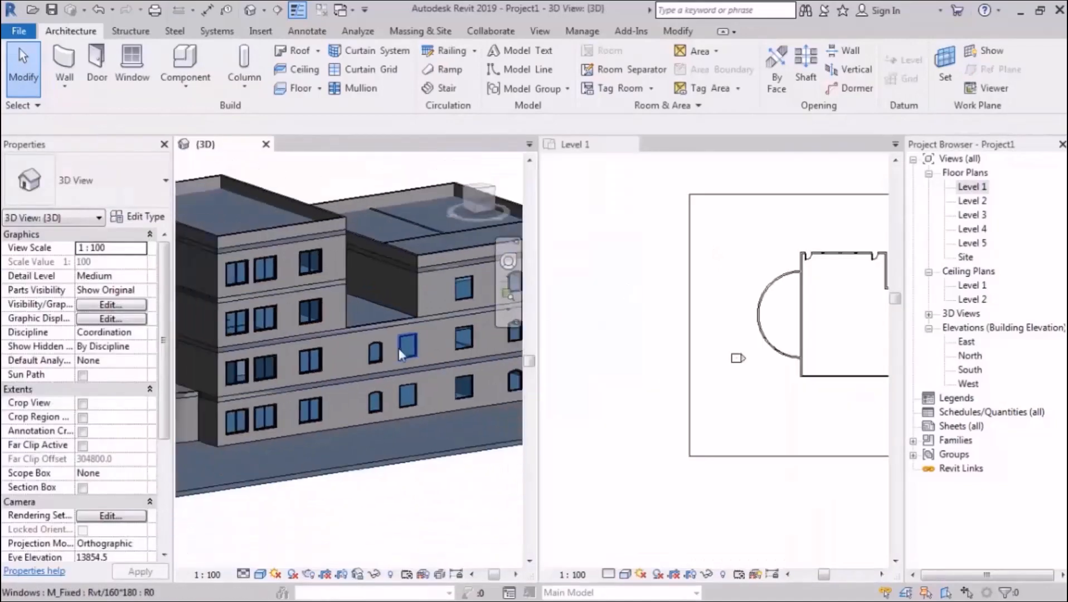
{"action": "scroll", "coordinate": [763, 376], "scroll_direction": "down", "scroll_amount": 3}
{"action": "middle_click_drag", "start_coordinate": [782, 360], "coordinate": [715, 369]}
{"action": "scroll", "coordinate": [787, 342], "scroll_direction": "up", "scroll_amount": 5}
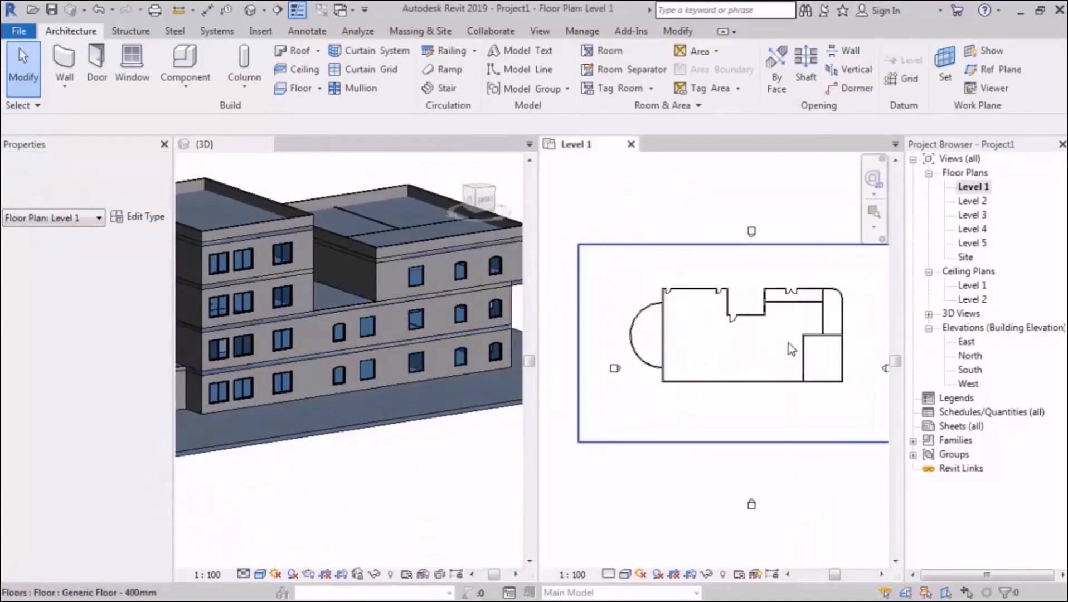
{"action": "middle_click_drag", "start_coordinate": [762, 417], "coordinate": [728, 413]}
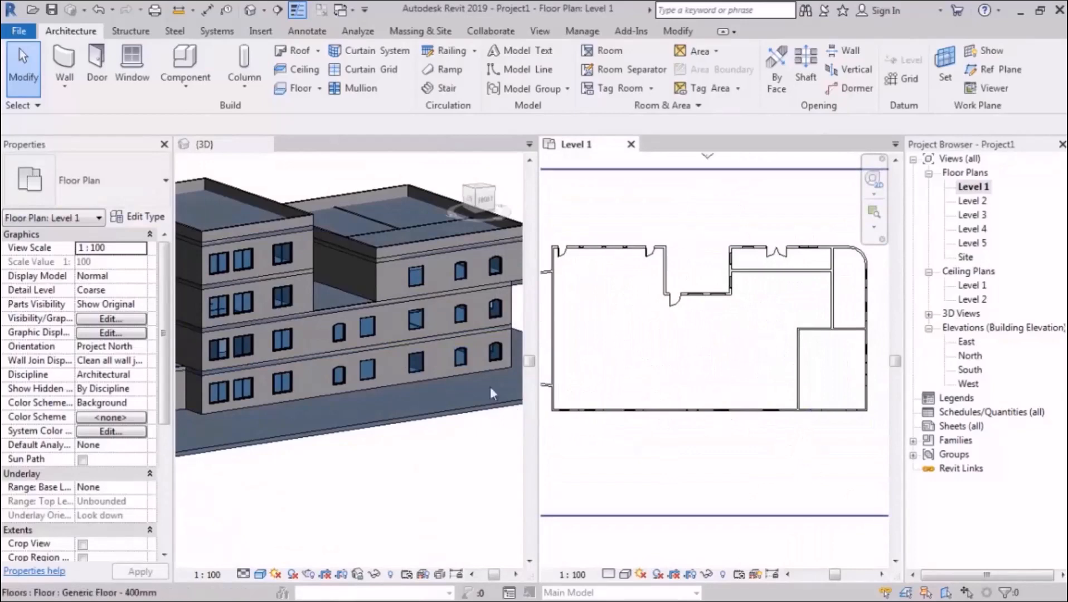
- Select a ground-floor arched window in the 3D view to locate it in the Level 1 plan
{"action": "left_click", "coordinate": [473, 376]}
{"action": "left_click", "coordinate": [459, 367]}
{"action": "scroll", "coordinate": [831, 430], "scroll_direction": "up", "scroll_amount": 2}
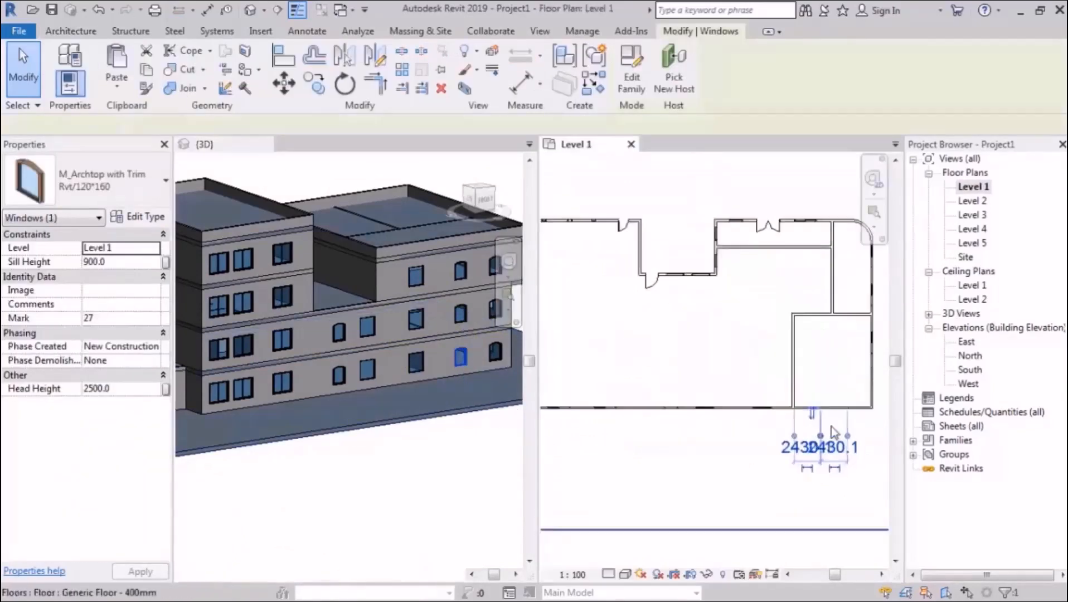
{"action": "key", "text": "Escape"}
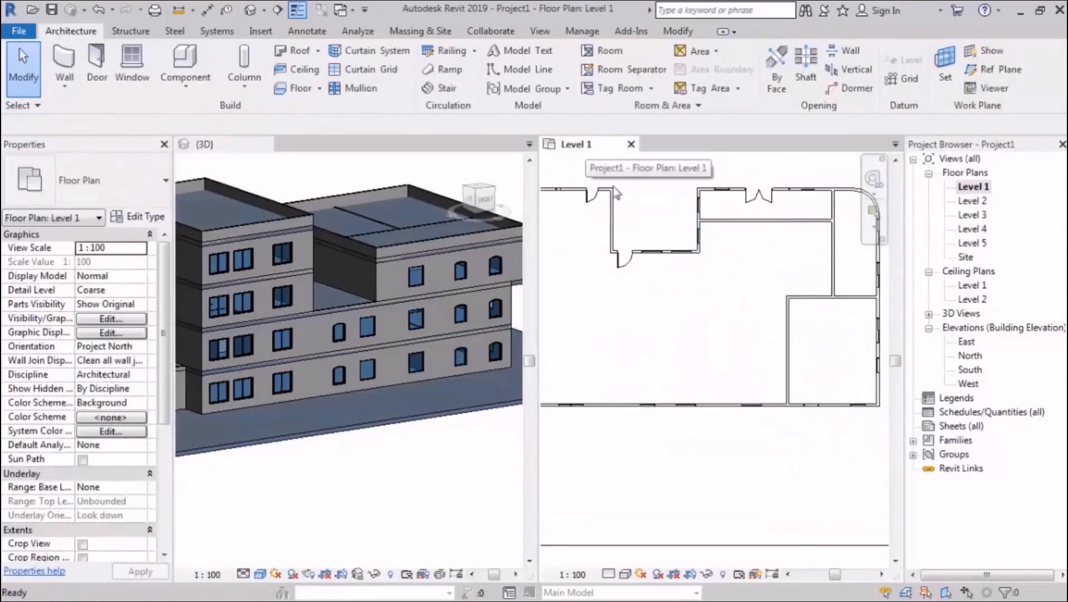
- Select all instances of the front arched window visible in the Level 1 plan view
{"action": "scroll", "coordinate": [769, 362], "scroll_direction": "down", "scroll_amount": 2}
{"action": "middle_click_drag", "start_coordinate": [753, 351], "coordinate": [787, 388]}
{"action": "scroll", "coordinate": [774, 368], "scroll_direction": "up", "scroll_amount": 3}
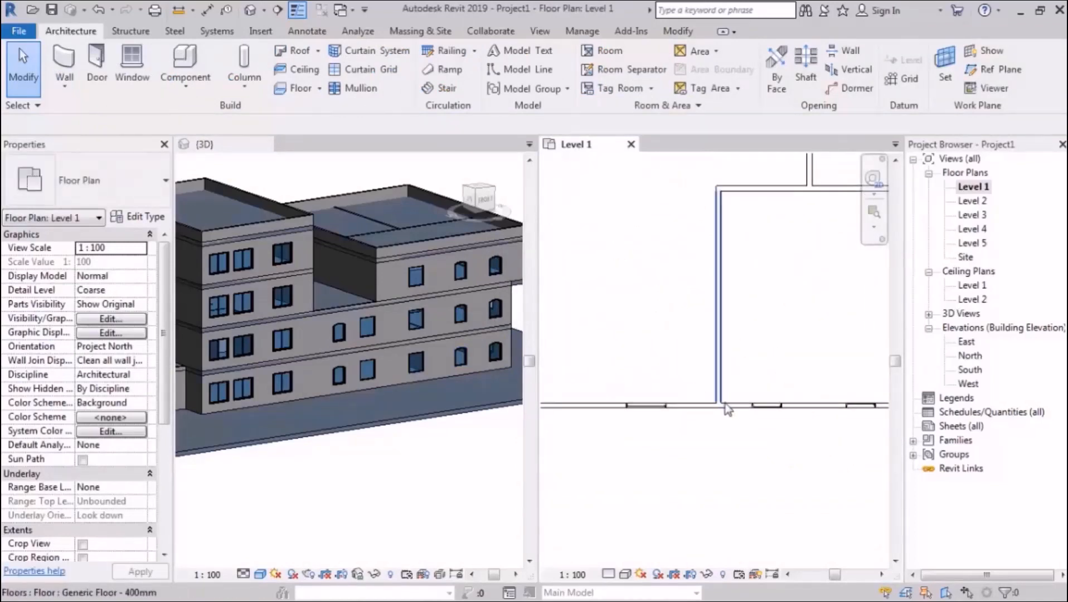
{"action": "scroll", "coordinate": [738, 425], "scroll_direction": "down", "scroll_amount": 2}
{"action": "middle_click_drag", "start_coordinate": [757, 428], "coordinate": [742, 424]}
{"action": "left_click", "coordinate": [742, 407]}
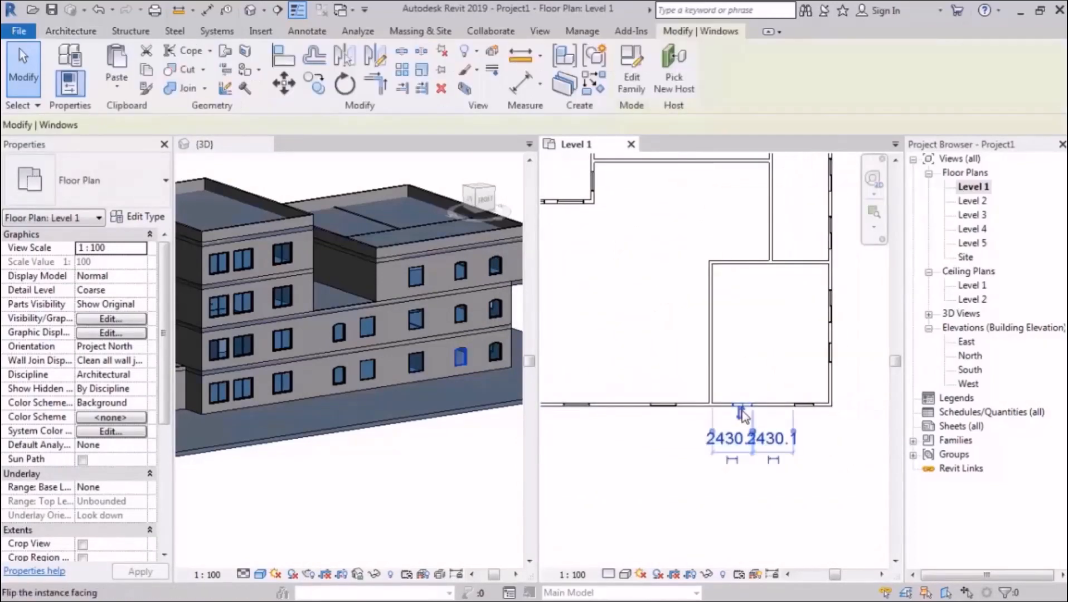
{"action": "right_click", "coordinate": [742, 410]}
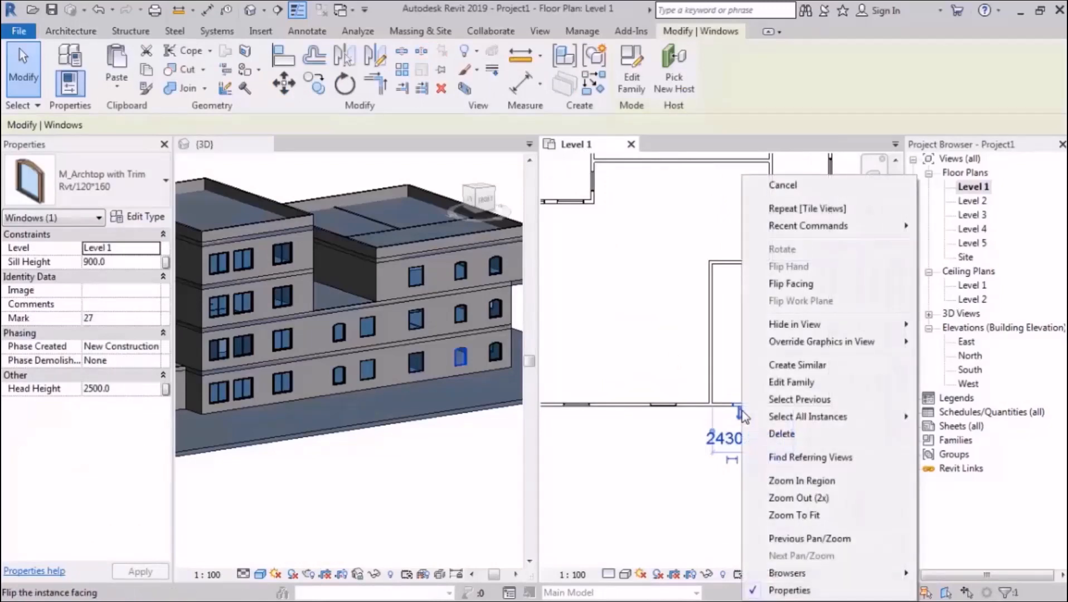
{"action": "mouse_move", "coordinate": [873, 416]}
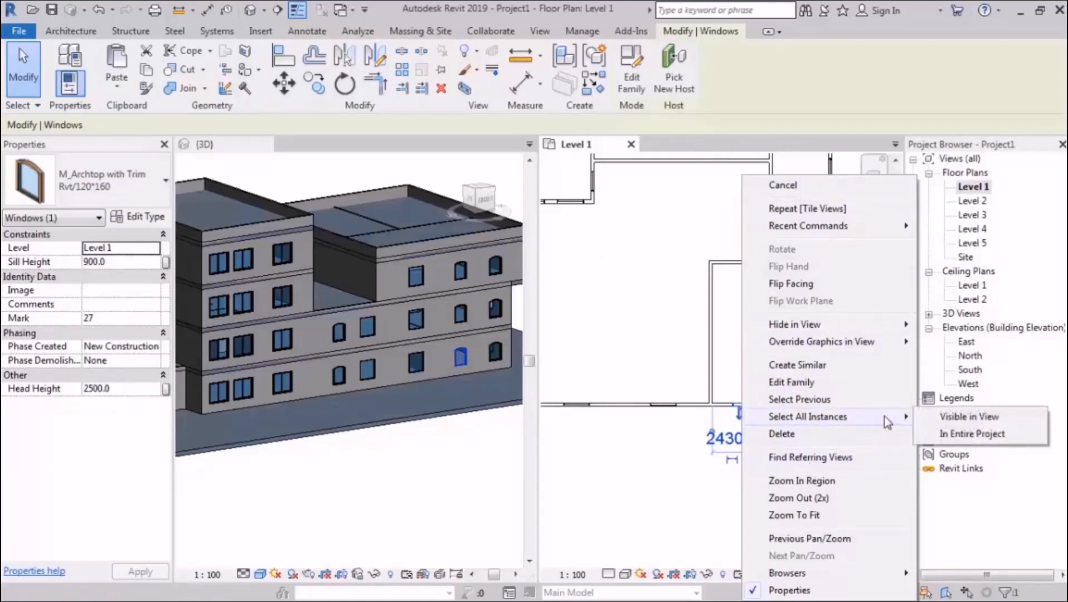
{"action": "left_click", "coordinate": [1007, 419]}
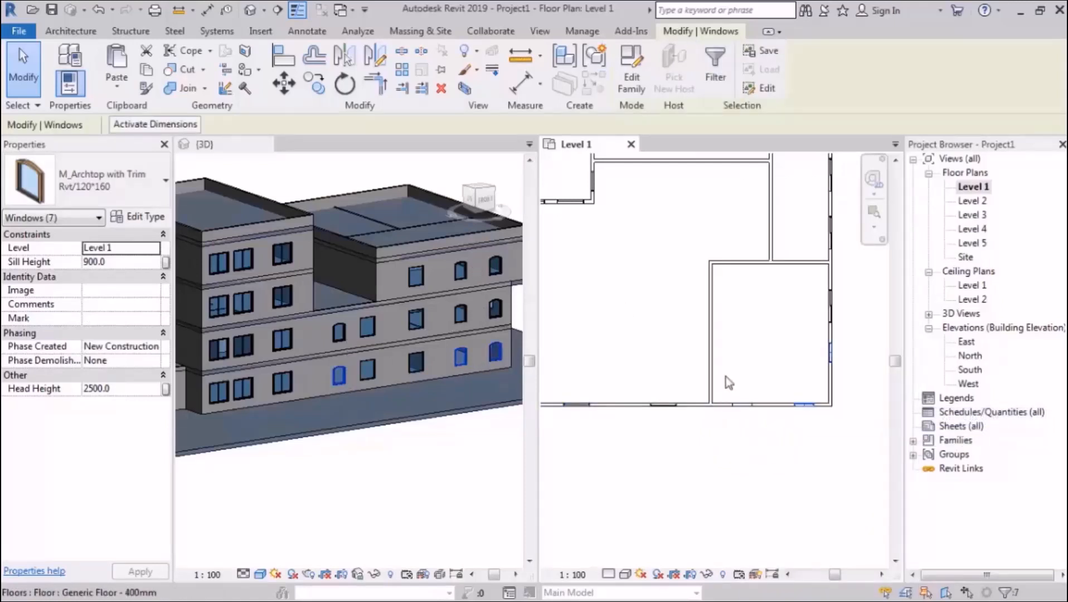
{"action": "middle_click_drag", "start_coordinate": [807, 447], "coordinate": [799, 445]}
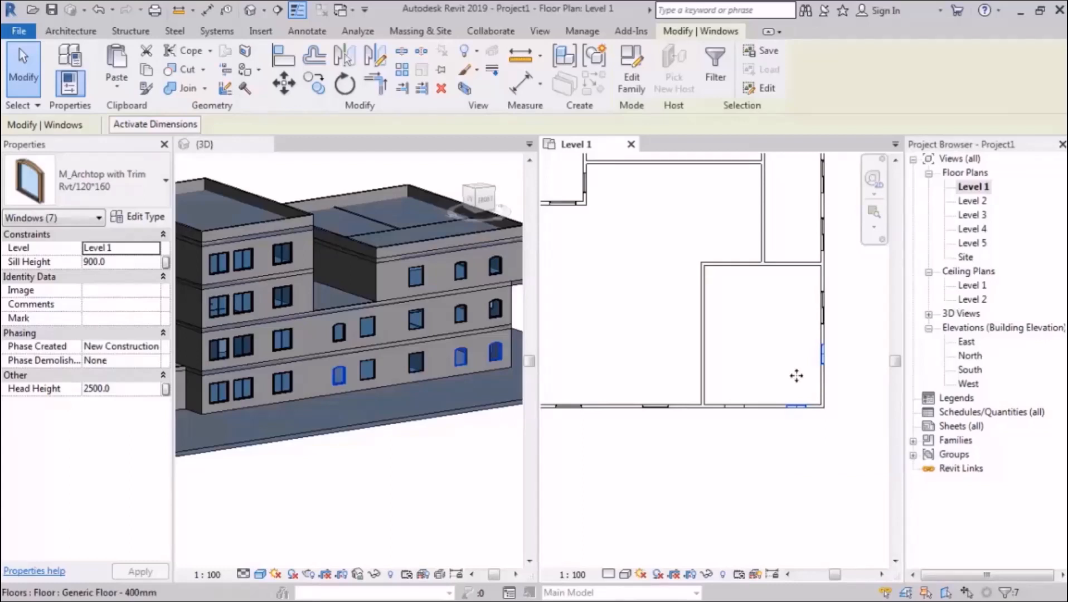
- Try changing the selected Level 1 windows to the M_Sliding with Trim Rvt/200*180 type
{"action": "left_click", "coordinate": [102, 179]}
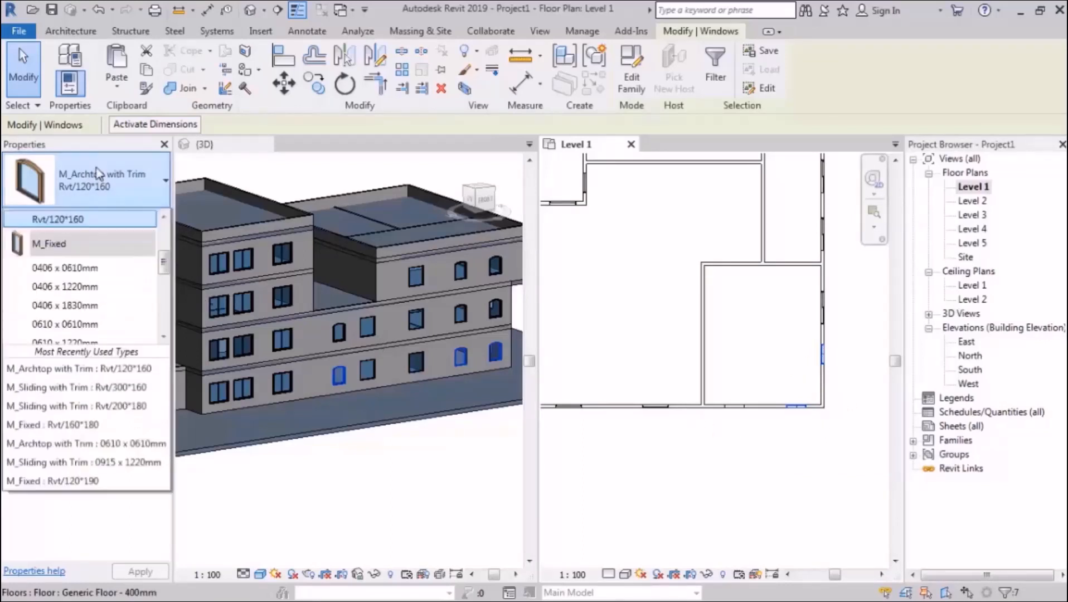
{"action": "left_click", "coordinate": [117, 423]}
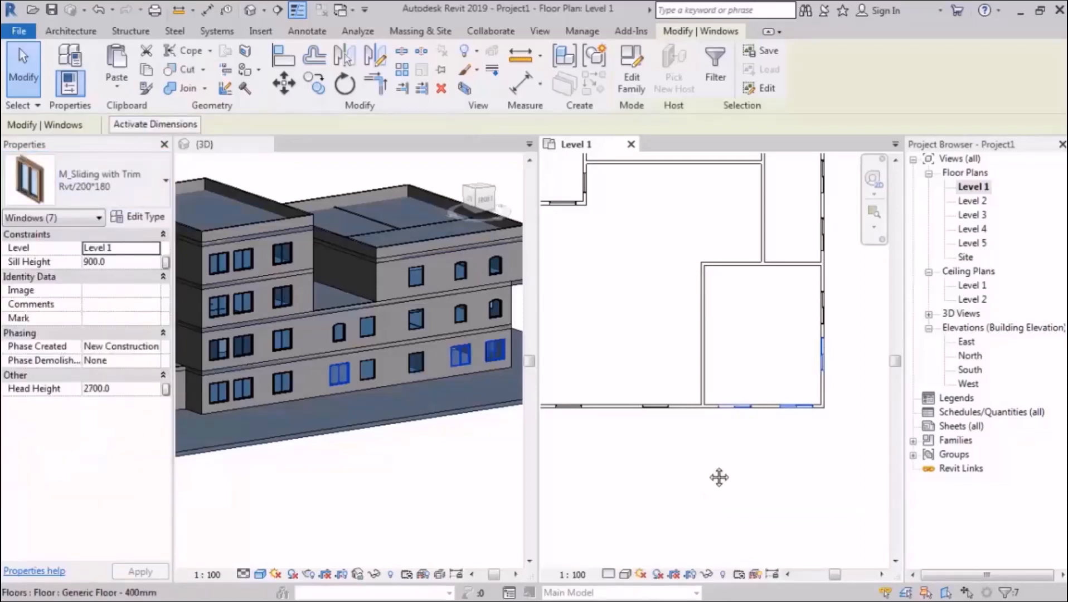
{"action": "left_click", "coordinate": [717, 478]}
- Select all instances of the arched window in the entire project and change them to M_Sliding with Trim Rvt/200*180
{"action": "scroll", "coordinate": [762, 437], "scroll_direction": "up", "scroll_amount": 2}
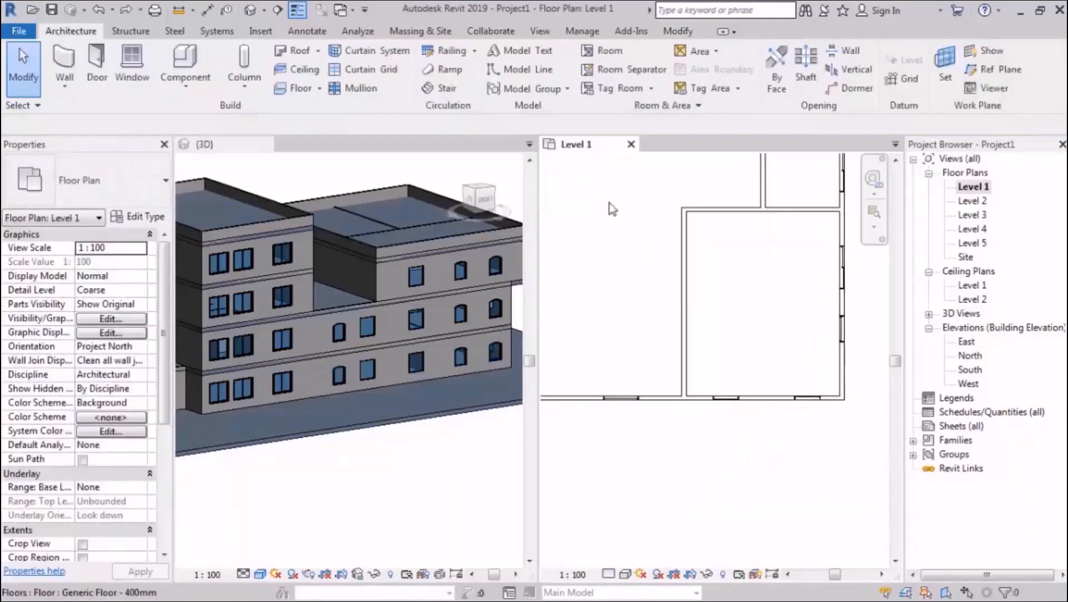
{"action": "left_click", "coordinate": [726, 413]}
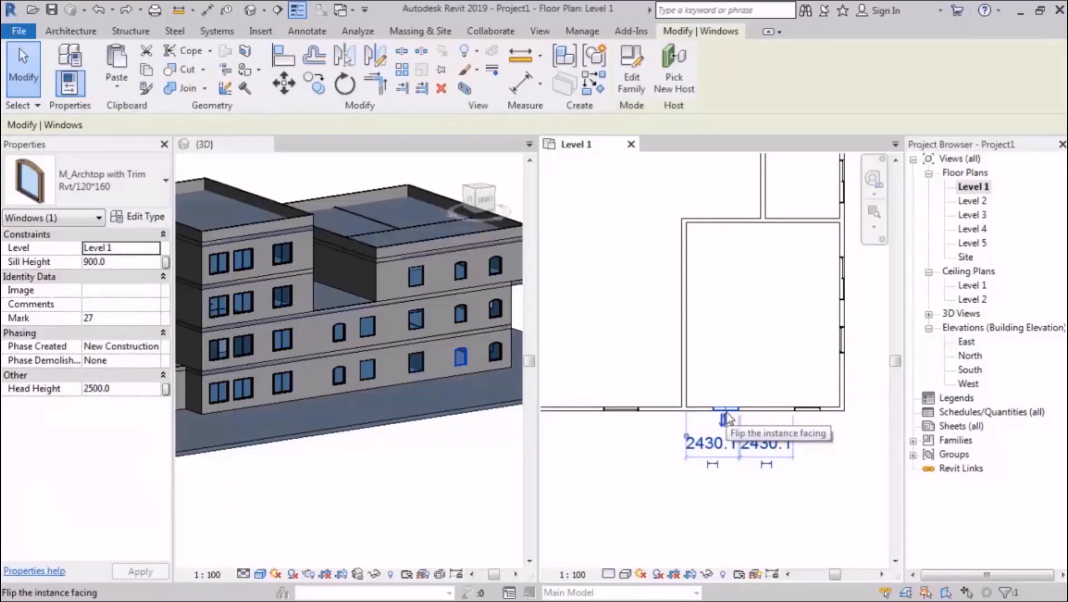
{"action": "right_click", "coordinate": [725, 419]}
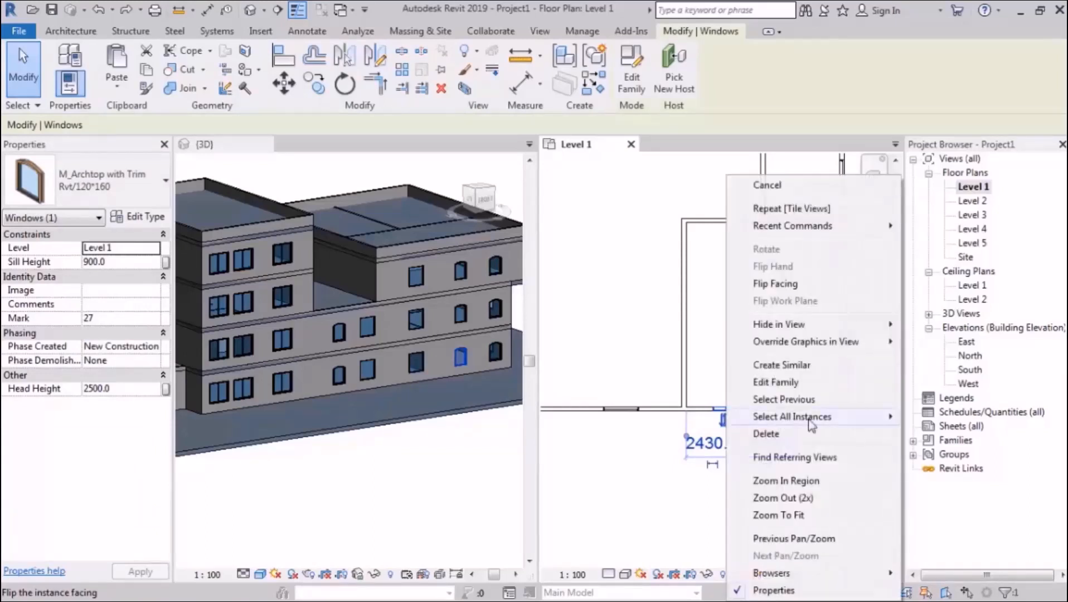
{"action": "mouse_move", "coordinate": [861, 426]}
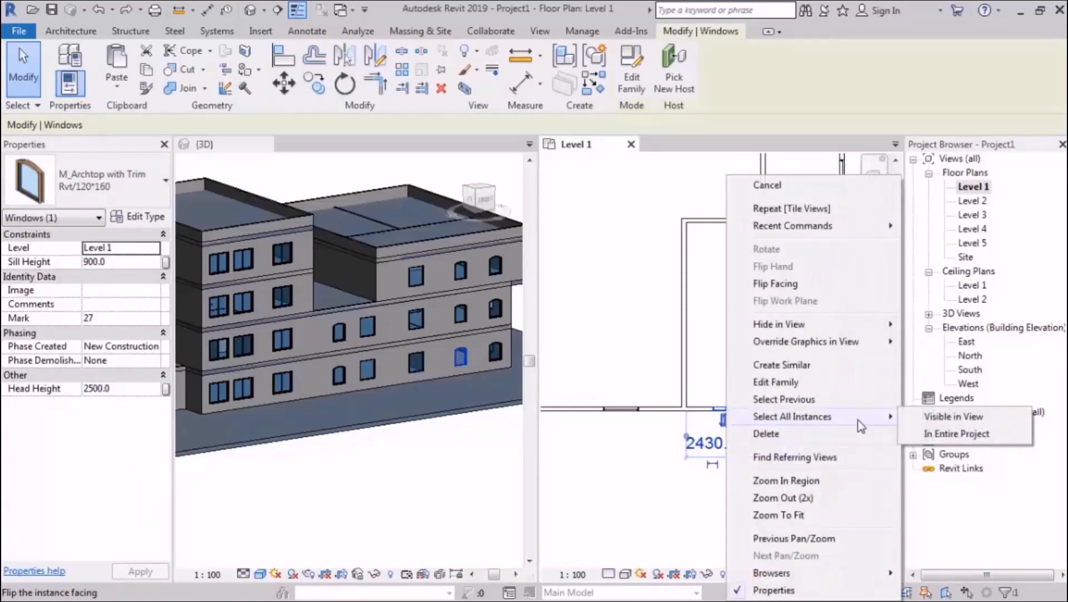
{"action": "left_click", "coordinate": [995, 434]}
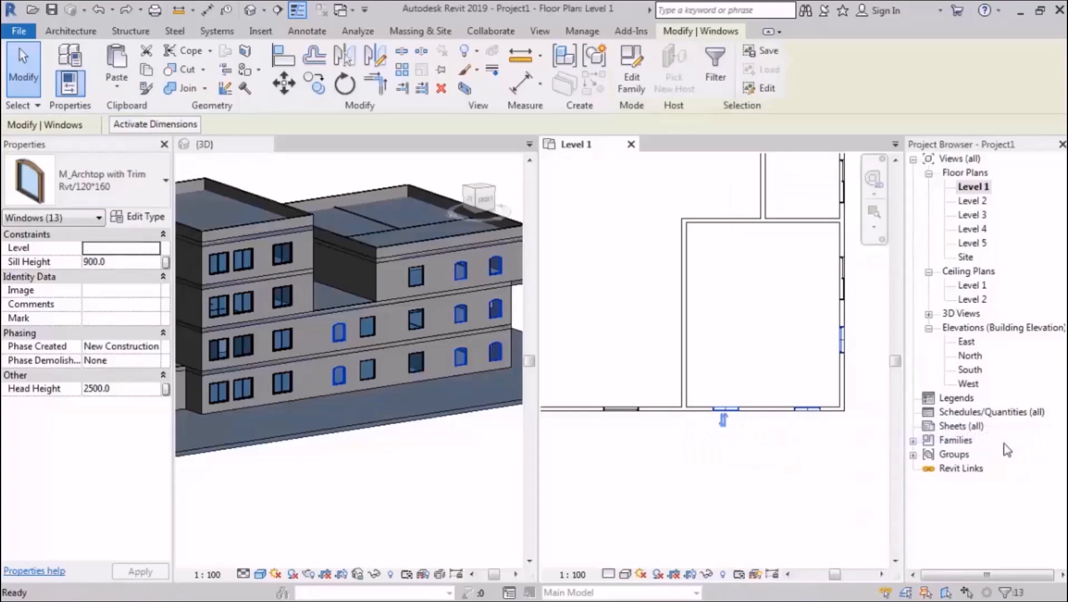
{"action": "left_click", "coordinate": [136, 202]}
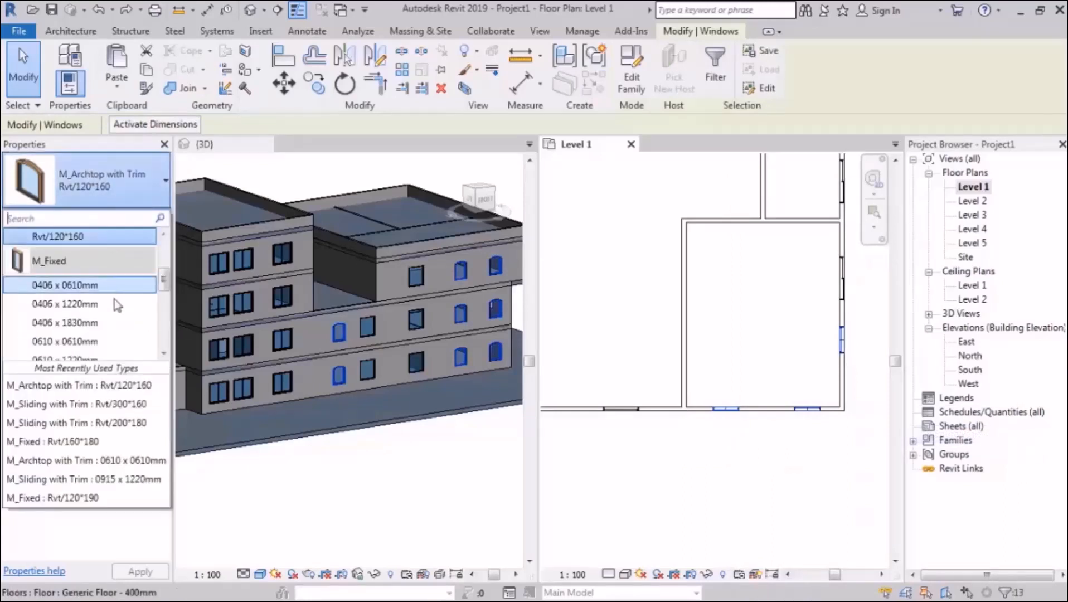
{"action": "left_click", "coordinate": [139, 426]}
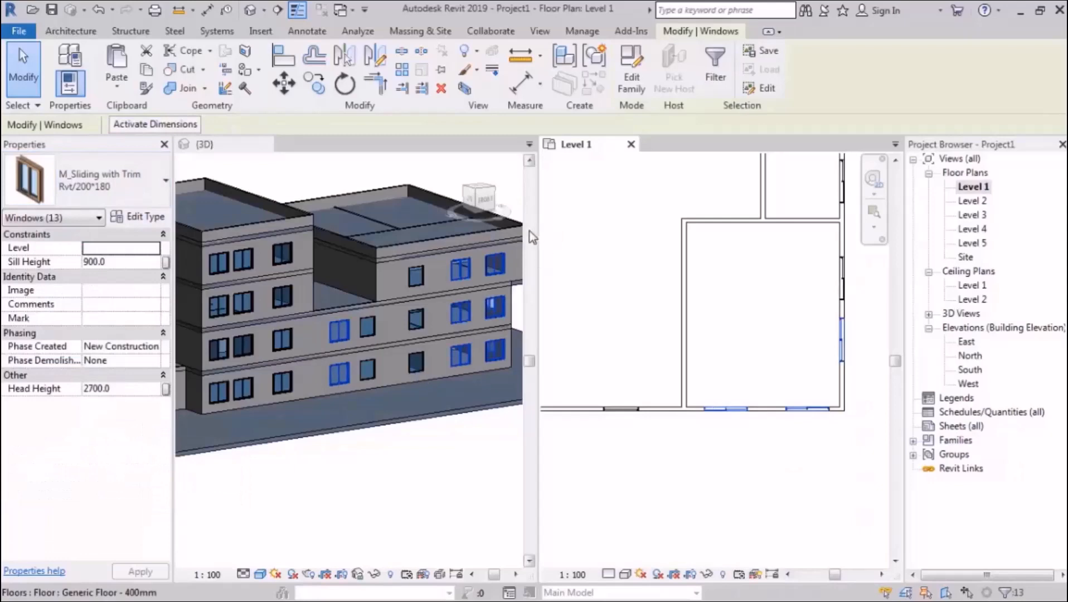
- Return to the 3D view with tabbed views and undo the last window type change
{"action": "left_click", "coordinate": [417, 140]}
{"action": "middle_click_drag", "start_coordinate": [478, 236], "coordinate": [669, 242]}
{"action": "scroll", "coordinate": [669, 242], "scroll_direction": "up", "scroll_amount": 1}
{"action": "middle_click_drag", "start_coordinate": [715, 286], "coordinate": [724, 295], "text": "shift"}
{"action": "key", "text": "ctrl+z"}
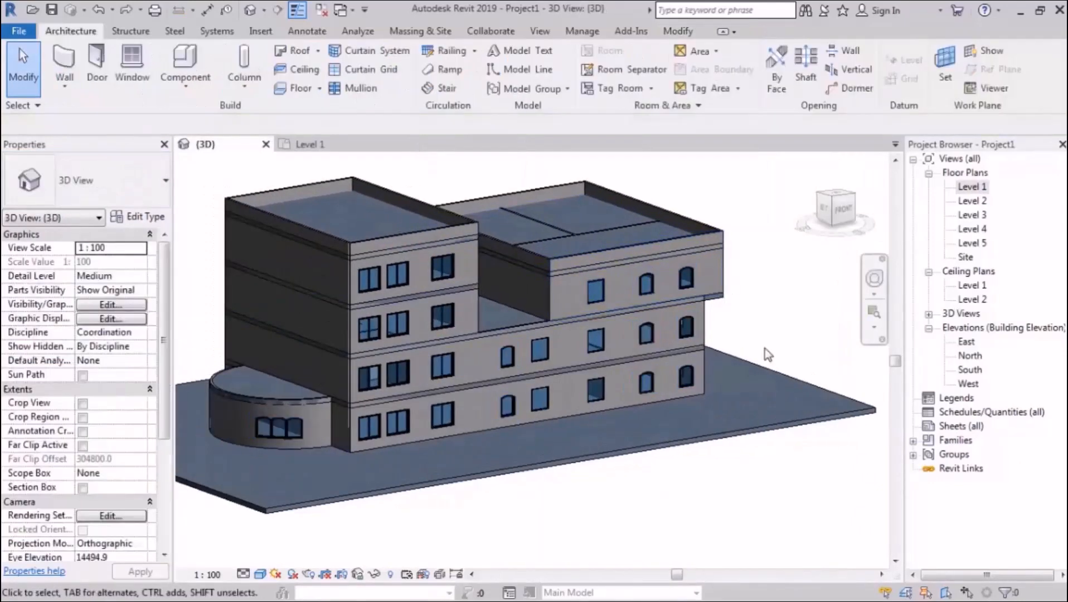
- Select all instances of the front arched window that are visible in the 3D view
{"action": "middle_click_drag", "start_coordinate": [765, 349], "coordinate": [752, 338]}
{"action": "middle_click_drag", "start_coordinate": [689, 319], "coordinate": [724, 324], "text": "shift"}
{"action": "scroll", "coordinate": [619, 391], "scroll_direction": "up", "scroll_amount": 1}
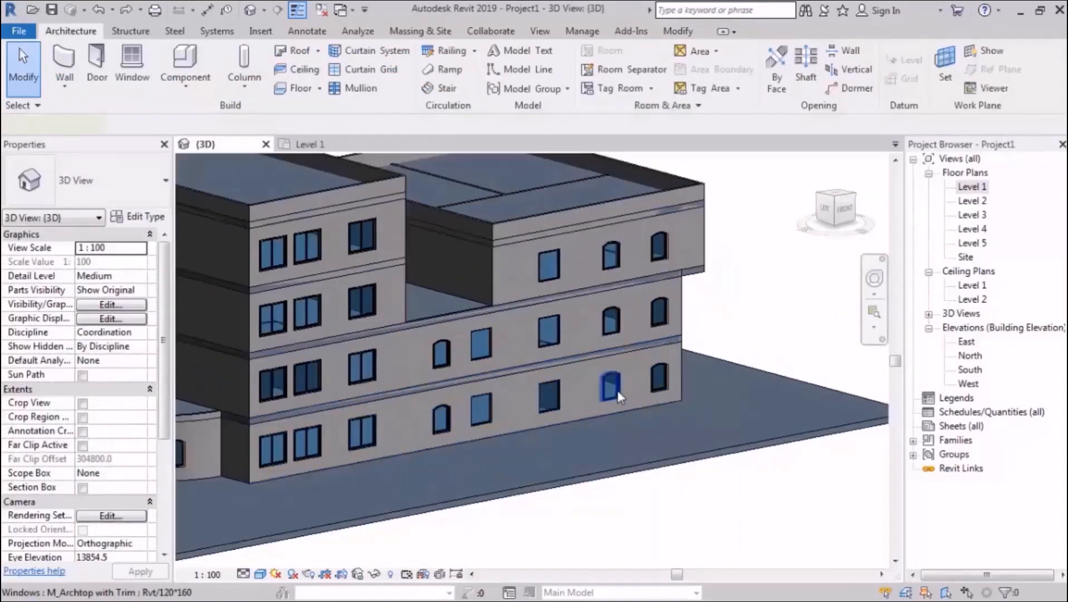
{"action": "left_click", "coordinate": [618, 391]}
{"action": "right_click", "coordinate": [617, 391]}
{"action": "mouse_move", "coordinate": [799, 373]}
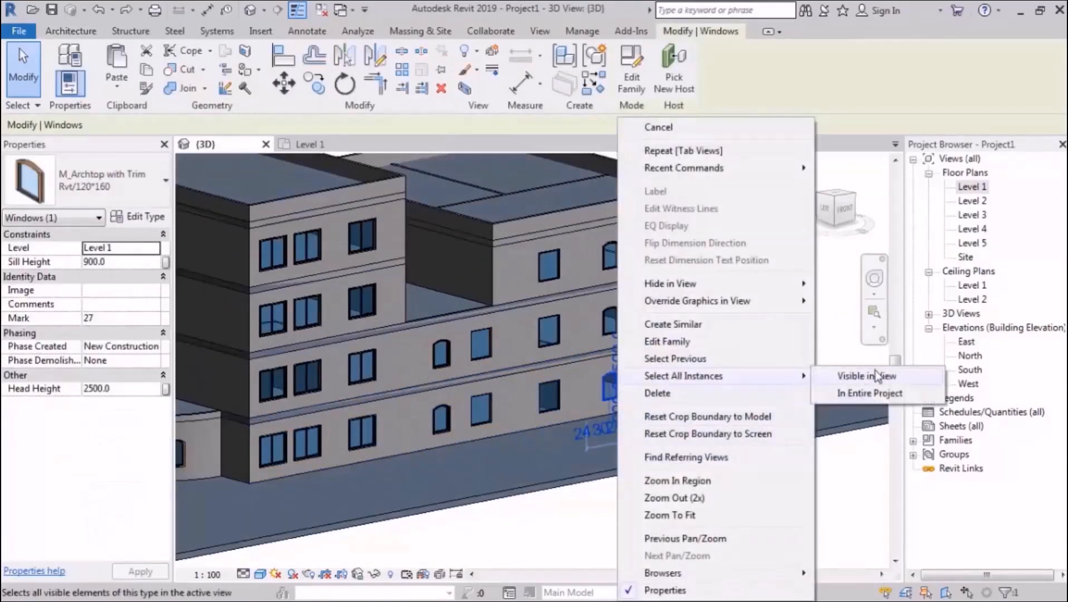
{"action": "left_click", "coordinate": [923, 376]}
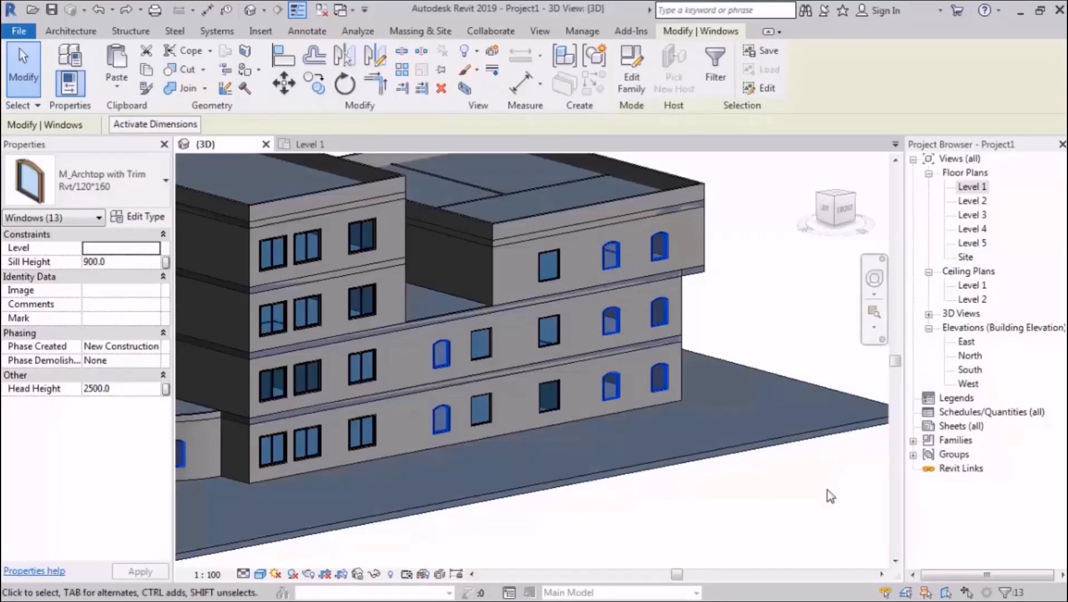
- Change the selected arched windows to the M_Sliding with Trim Rvt/200*180 type and clear the selection
{"action": "left_click", "coordinate": [98, 180]}
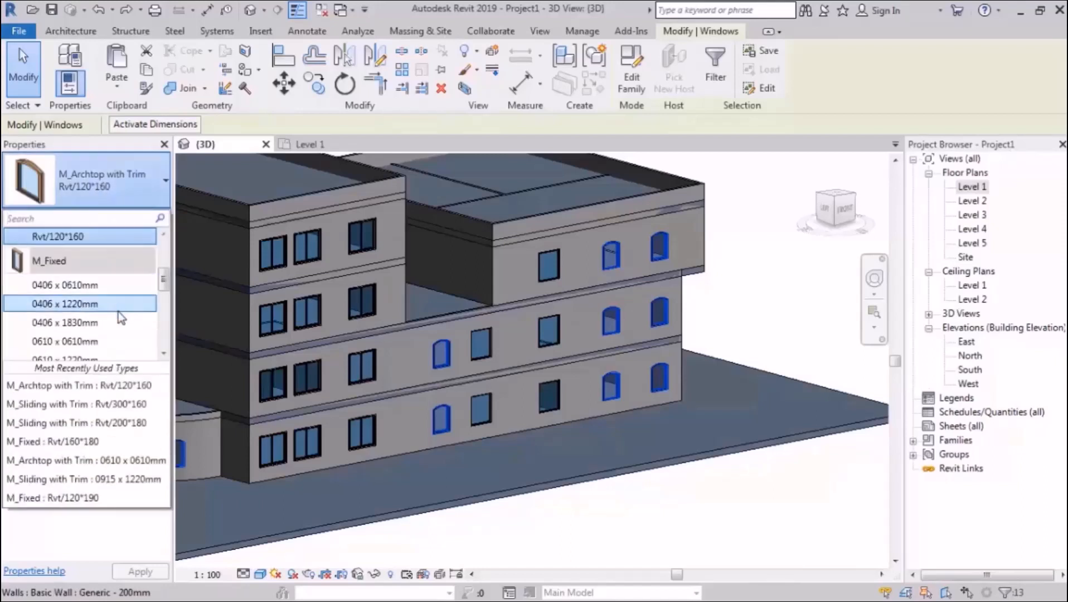
{"action": "scroll", "coordinate": [120, 316], "scroll_direction": "down", "scroll_amount": 2}
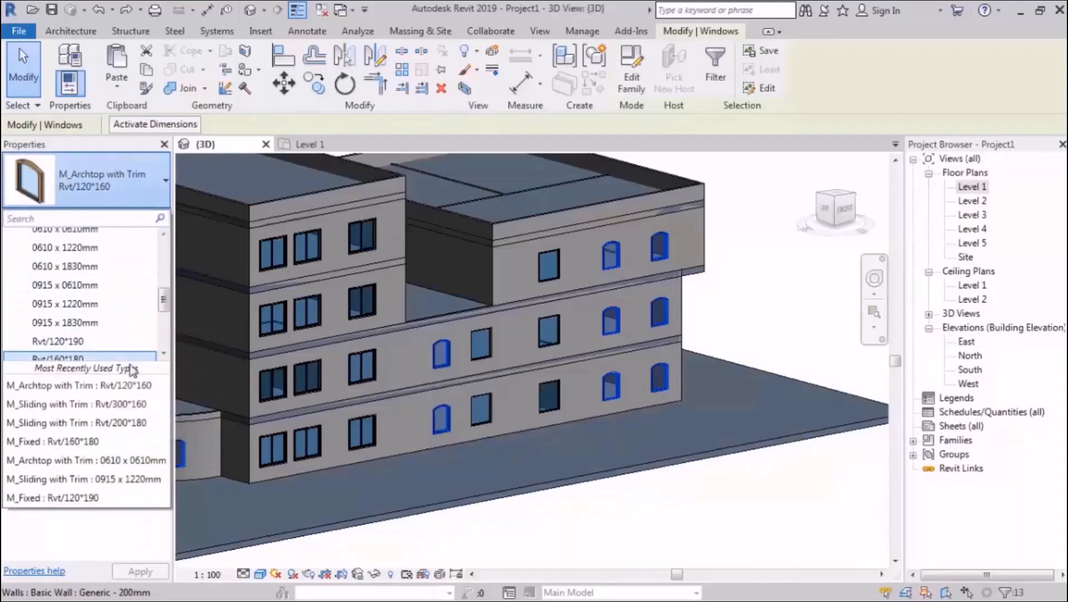
{"action": "left_click", "coordinate": [77, 423]}
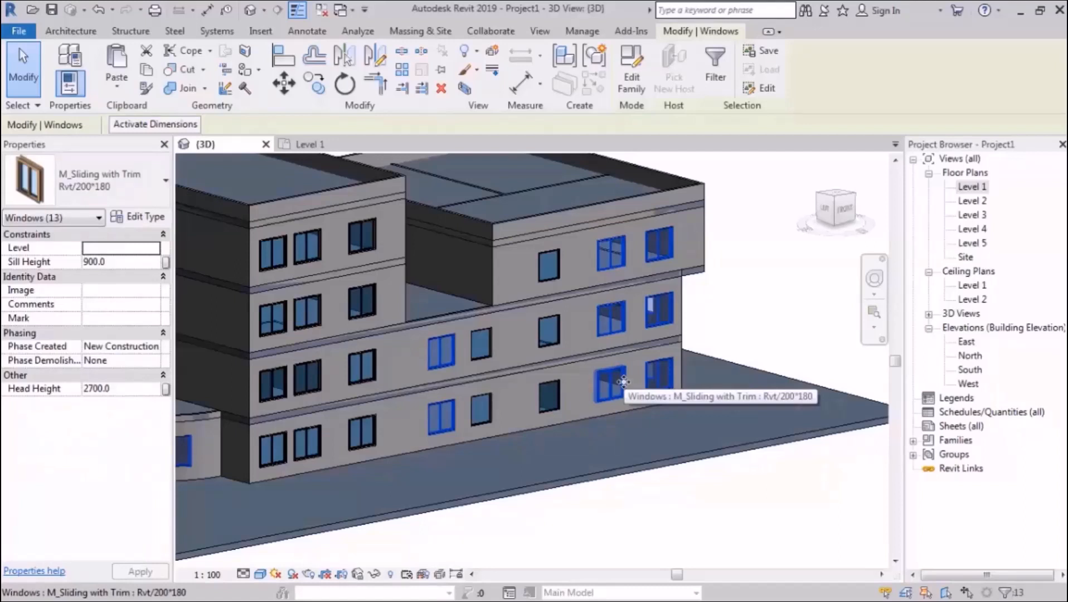
{"action": "left_click", "coordinate": [805, 308]}
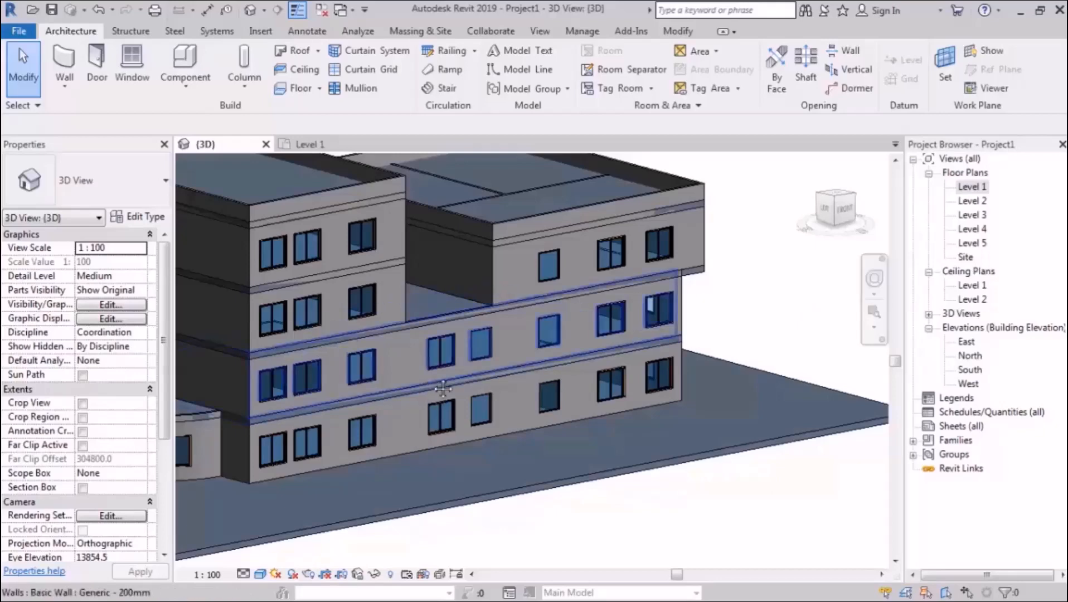
- Try setting the Rvt/200*180 type height to 1500 through a Level 2 sliding window on the front facade, and undo it
{"action": "middle_click_drag", "start_coordinate": [433, 375], "coordinate": [554, 358]}
{"action": "middle_click_drag", "start_coordinate": [583, 394], "coordinate": [518, 413], "text": "shift"}
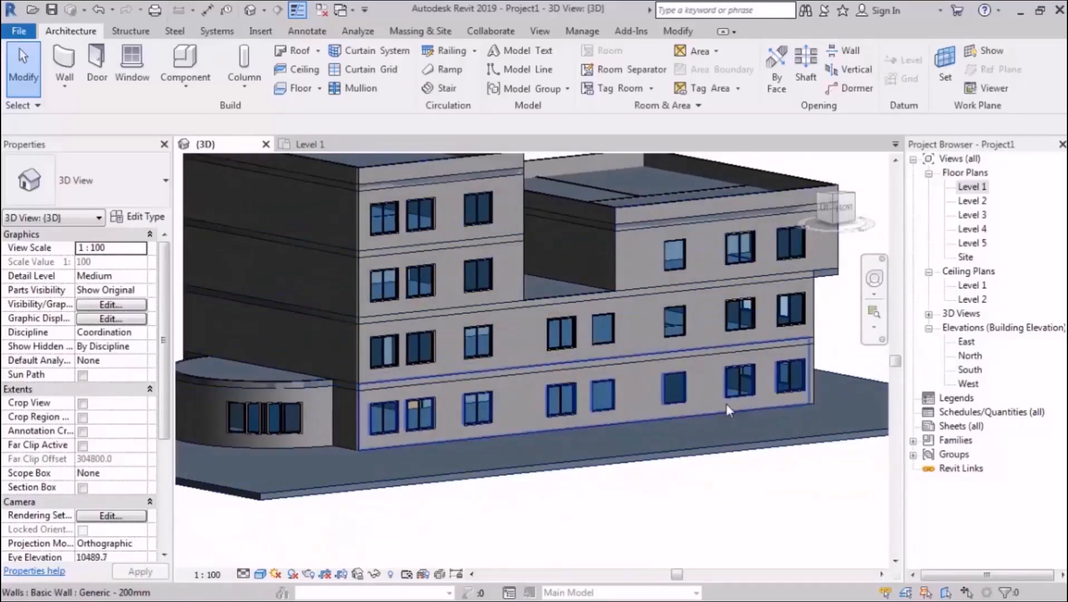
{"action": "scroll", "coordinate": [560, 313], "scroll_direction": "up", "scroll_amount": 5}
{"action": "middle_click_drag", "start_coordinate": [560, 313], "coordinate": [564, 334], "text": "shift"}
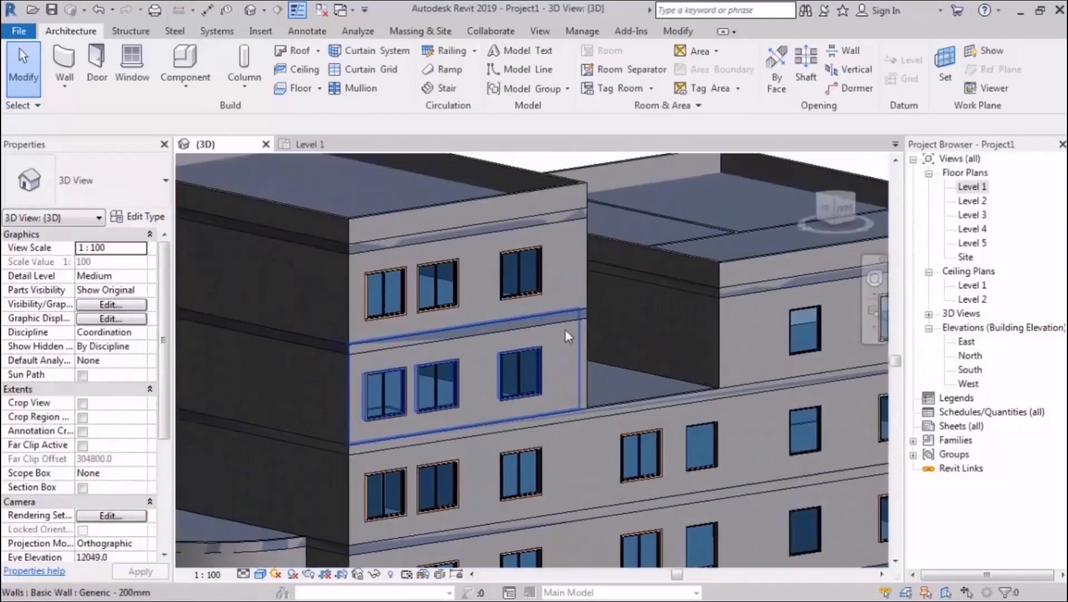
{"action": "middle_click_drag", "start_coordinate": [572, 463], "coordinate": [512, 348]}
{"action": "scroll", "coordinate": [408, 318], "scroll_direction": "up", "scroll_amount": 2}
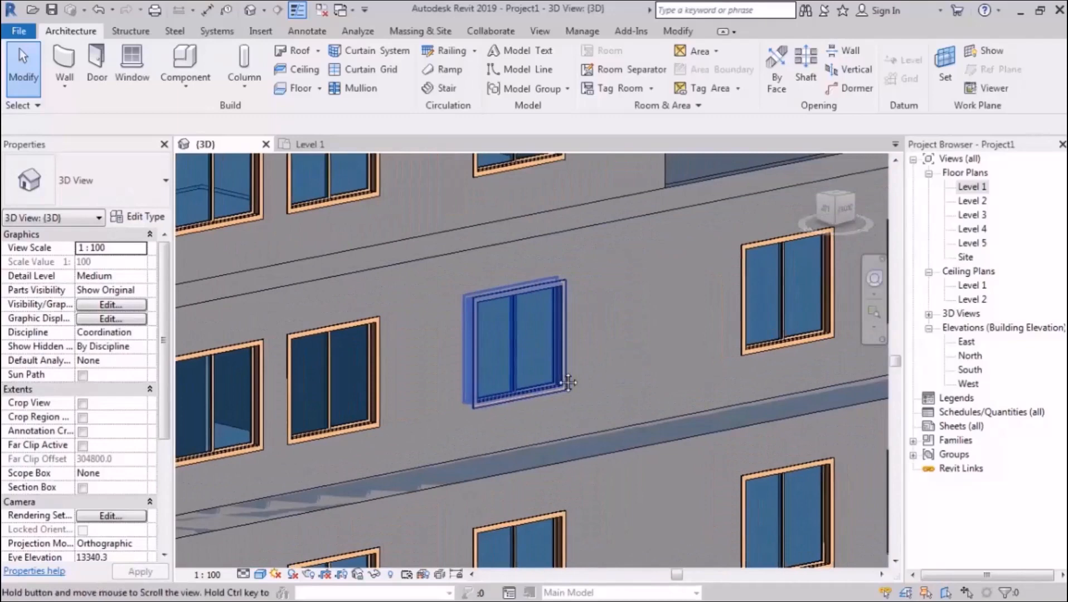
{"action": "left_click", "coordinate": [512, 348]}
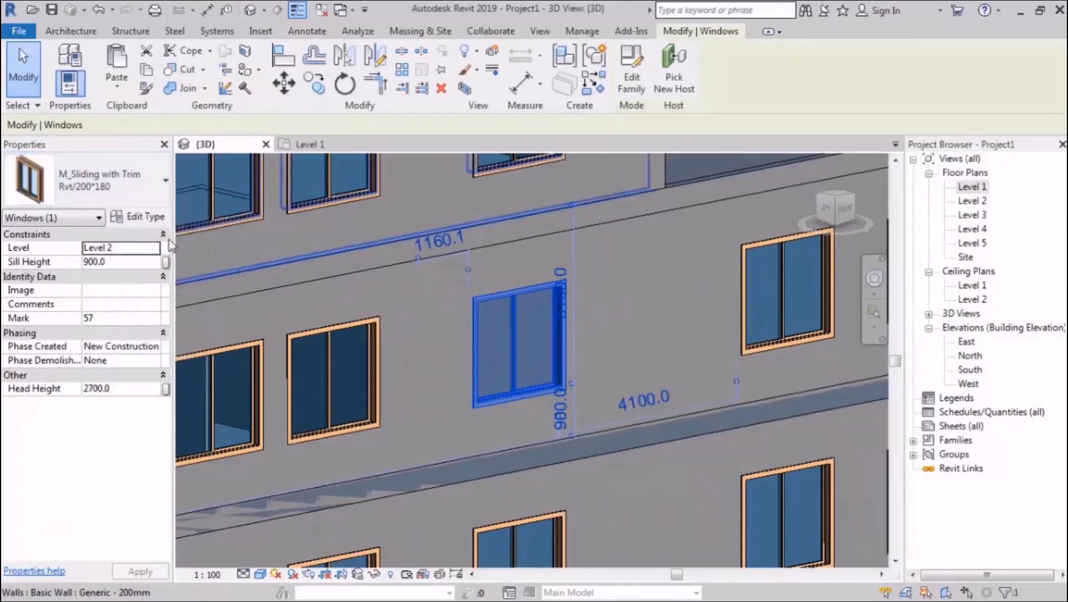
{"action": "left_click", "coordinate": [165, 220]}
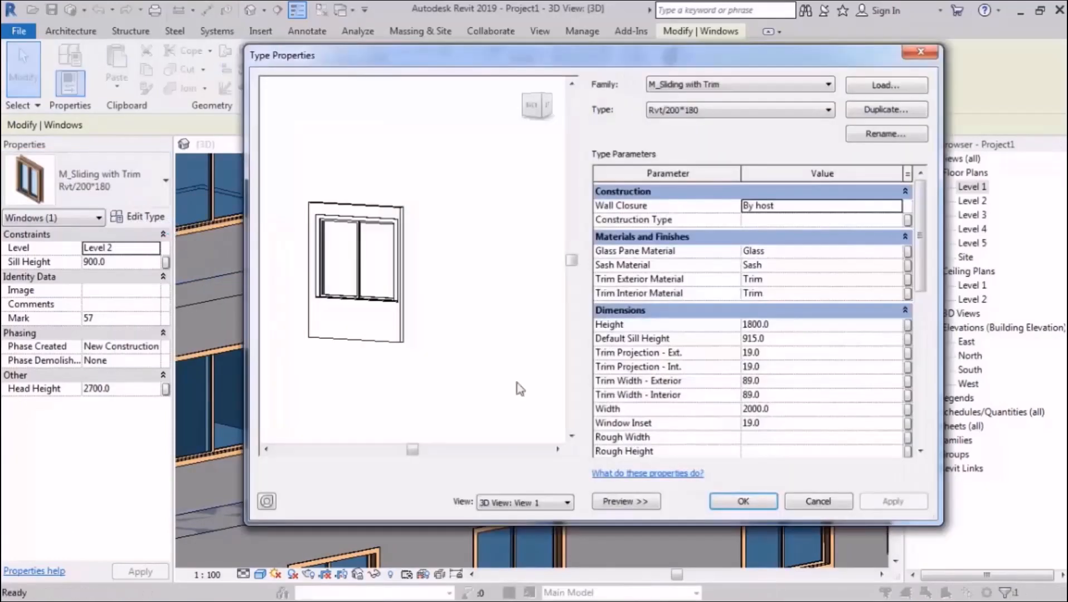
{"action": "left_click", "coordinate": [828, 333]}
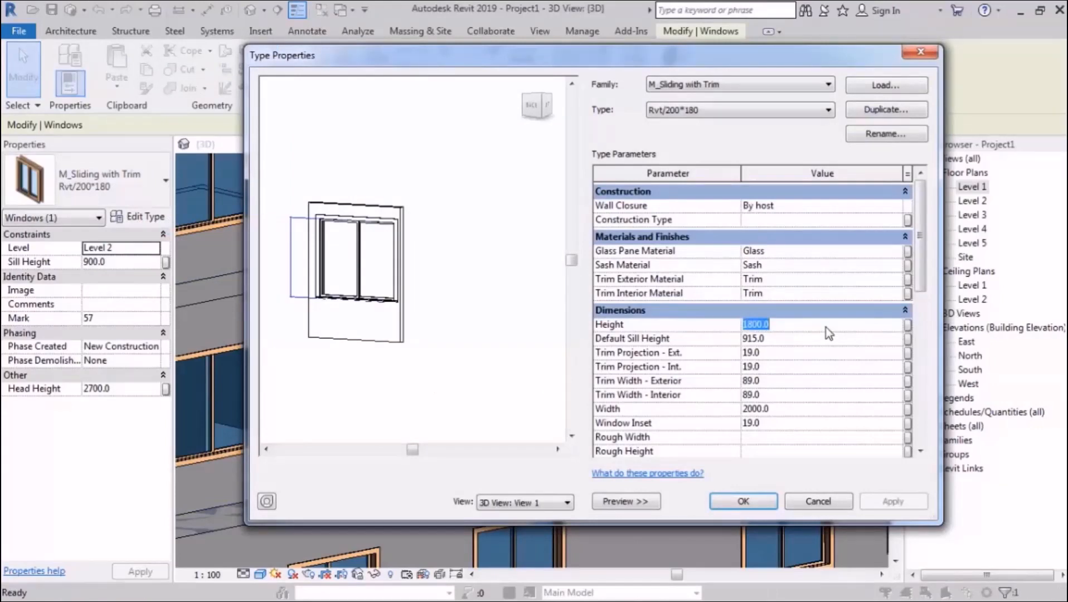
{"action": "type", "text": "1500"}
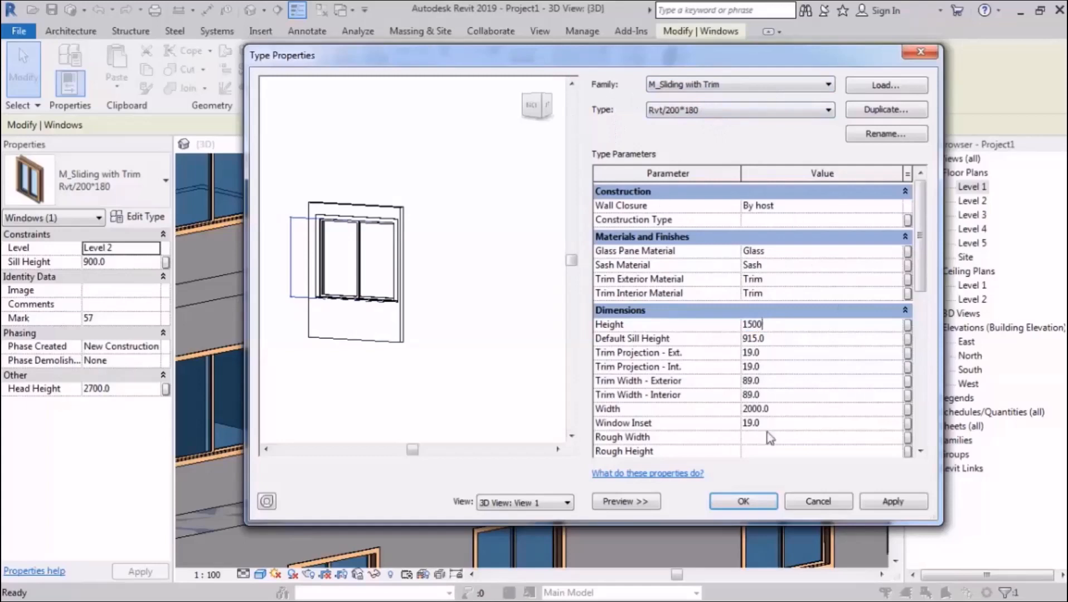
{"action": "left_click", "coordinate": [751, 503]}
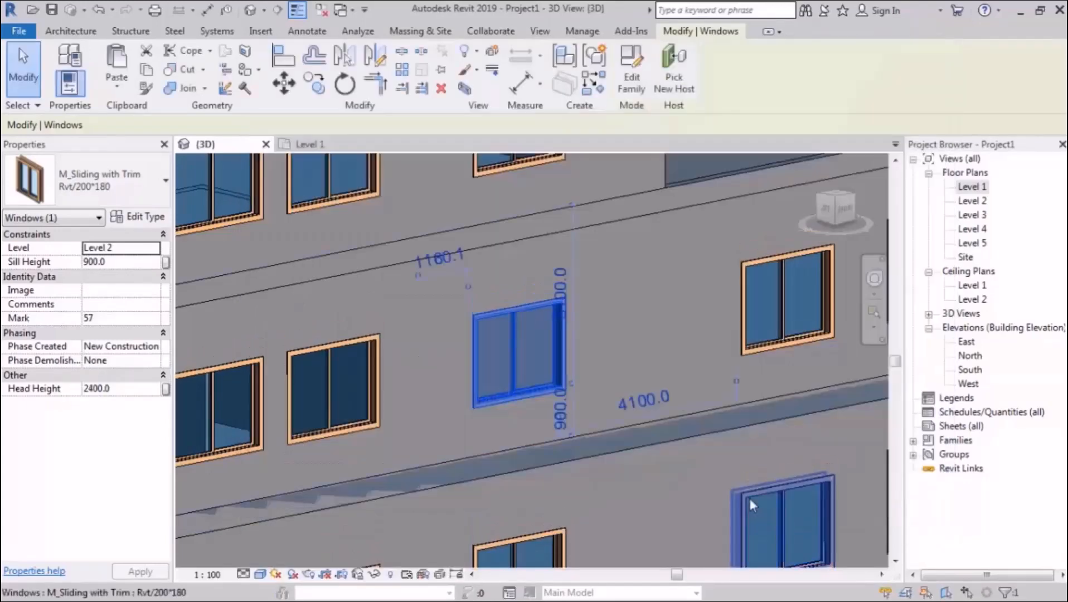
{"action": "key", "text": "Escape"}
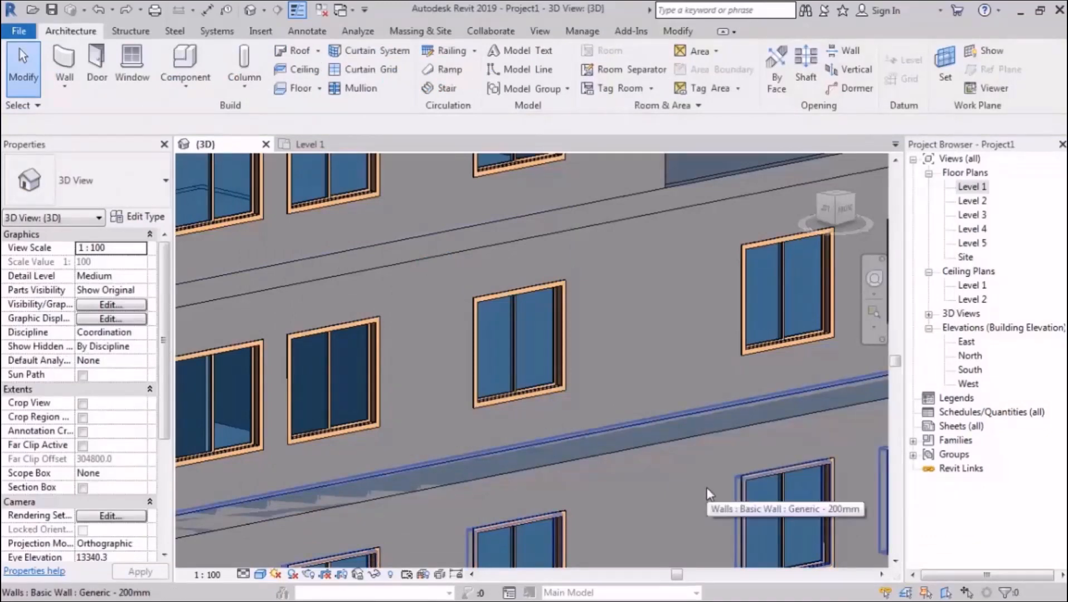
- Duplicate the type of the same Level 2 sliding window under the name Rvt/200*150
{"action": "left_click", "coordinate": [520, 330]}
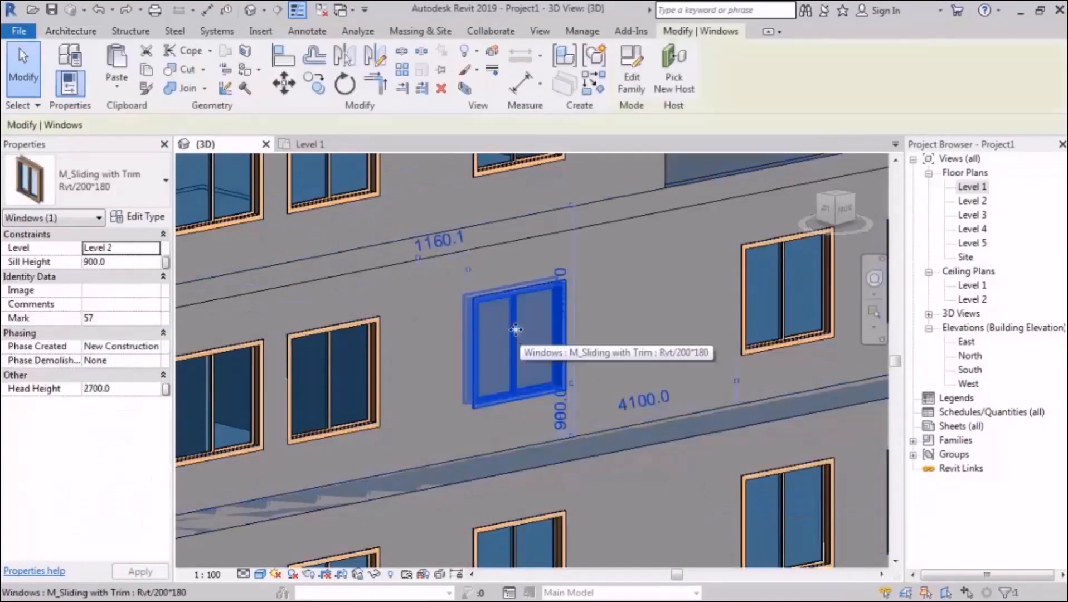
{"action": "left_click", "coordinate": [145, 219]}
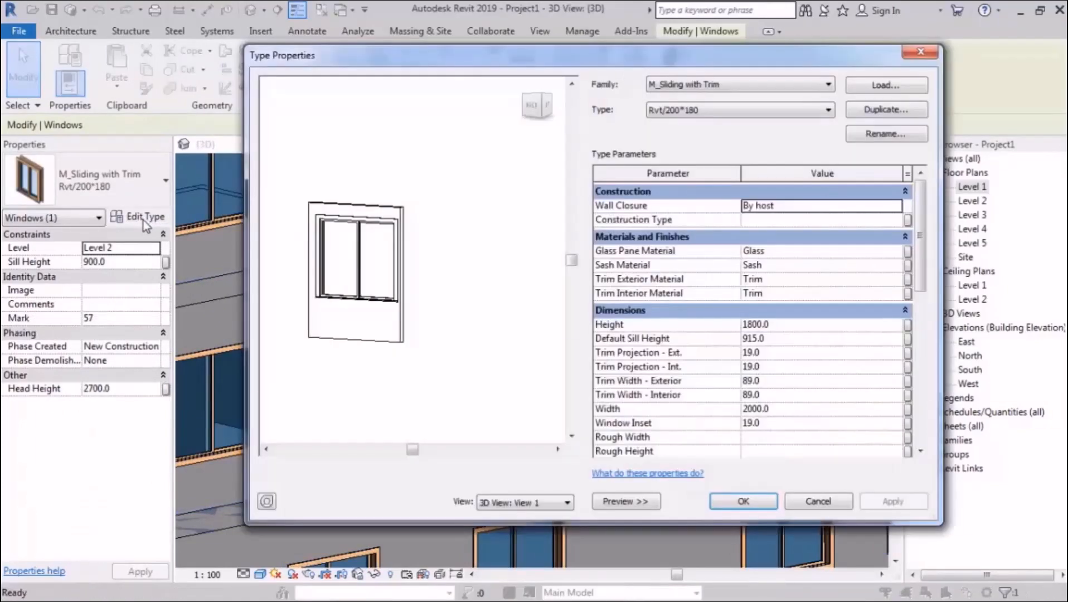
{"action": "left_click", "coordinate": [875, 110]}
{"action": "left_click", "coordinate": [483, 204]}
{"action": "key", "text": "BackSpace"}
{"action": "key", "text": "BackSpace"}
{"action": "key", "text": "BackSpace"}
{"action": "key", "text": "BackSpace"}
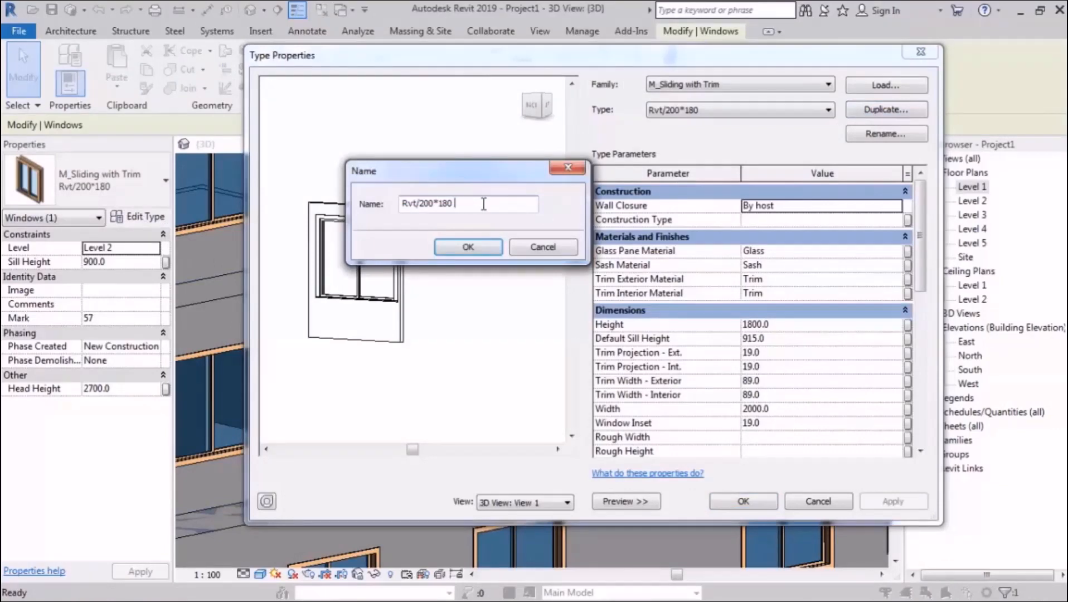
{"action": "type", "text": "50"}
{"action": "key", "text": "Return"}
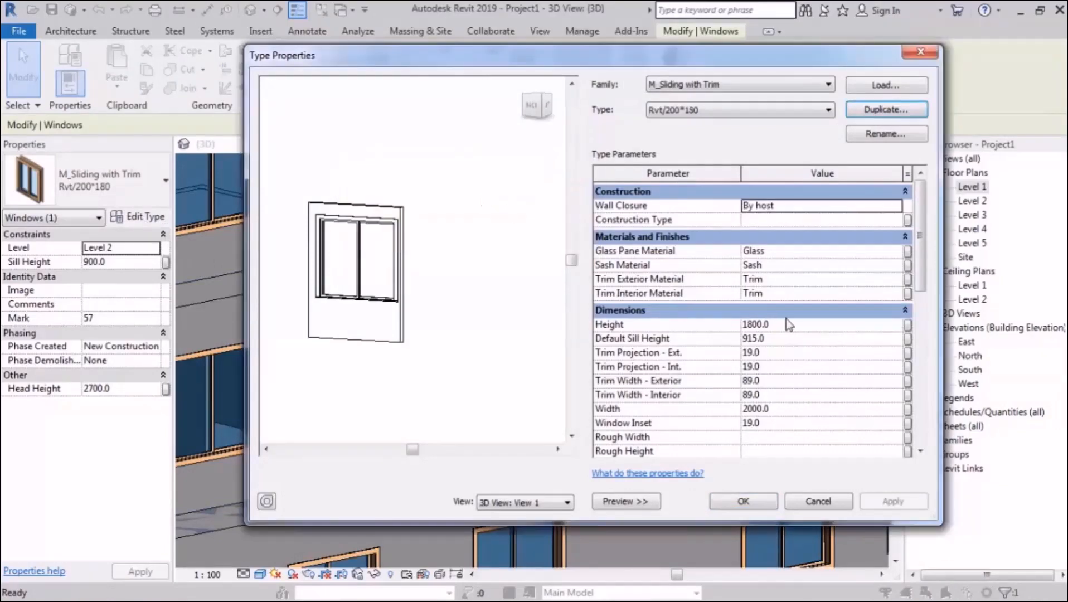
- Set the height of the Rvt/200*150 type to 1500, apply it to the selected window and clear the selection
{"action": "left_click", "coordinate": [804, 324]}
{"action": "type", "text": "1500.0"}
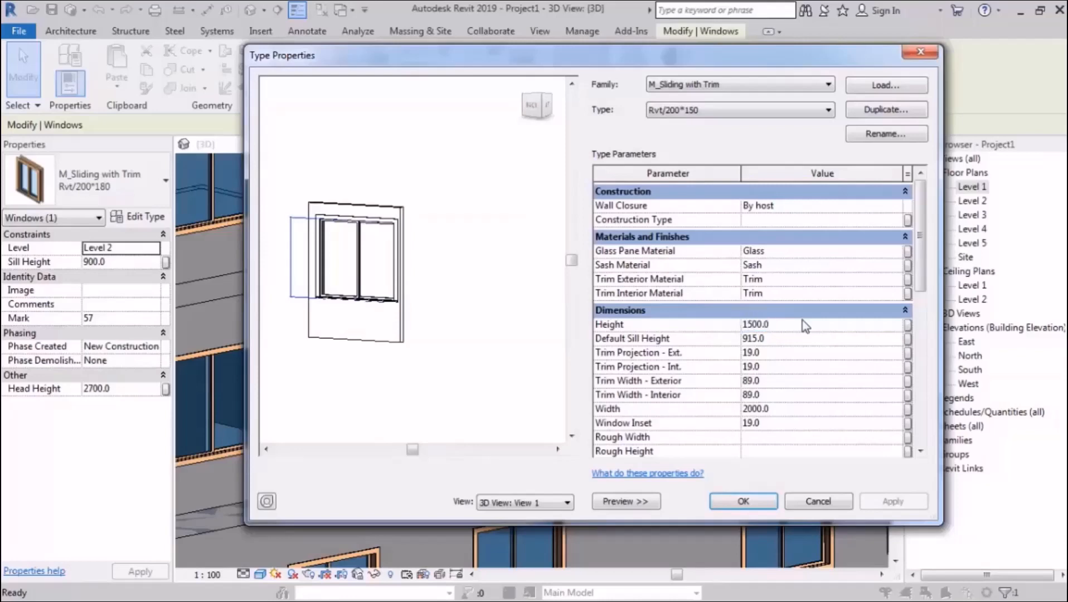
{"action": "left_click", "coordinate": [742, 501]}
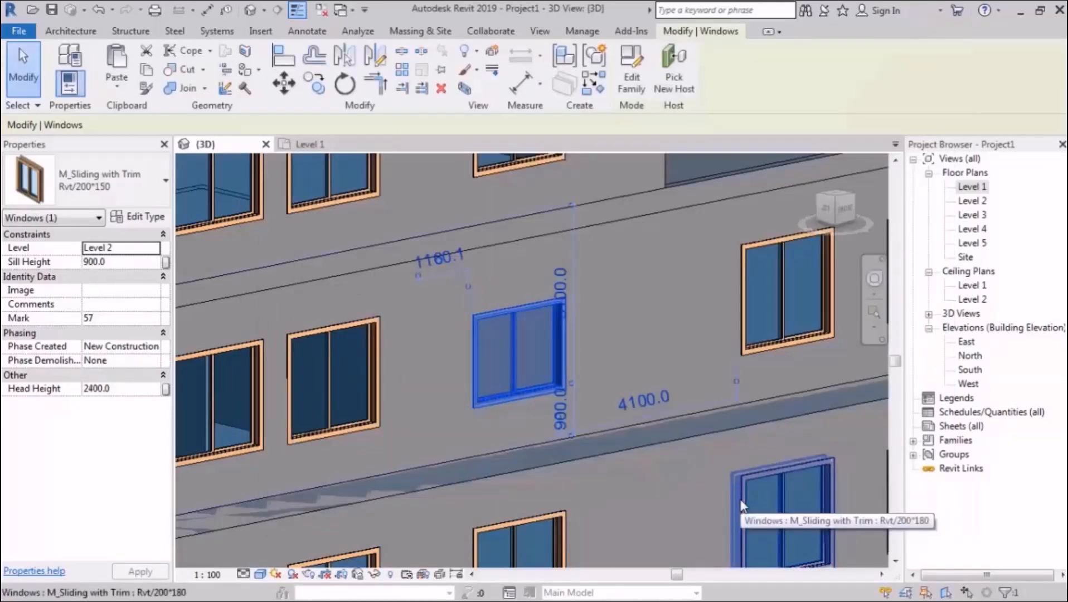
{"action": "middle_click_drag", "start_coordinate": [610, 446], "coordinate": [651, 438]}
{"action": "key", "text": "Escape"}
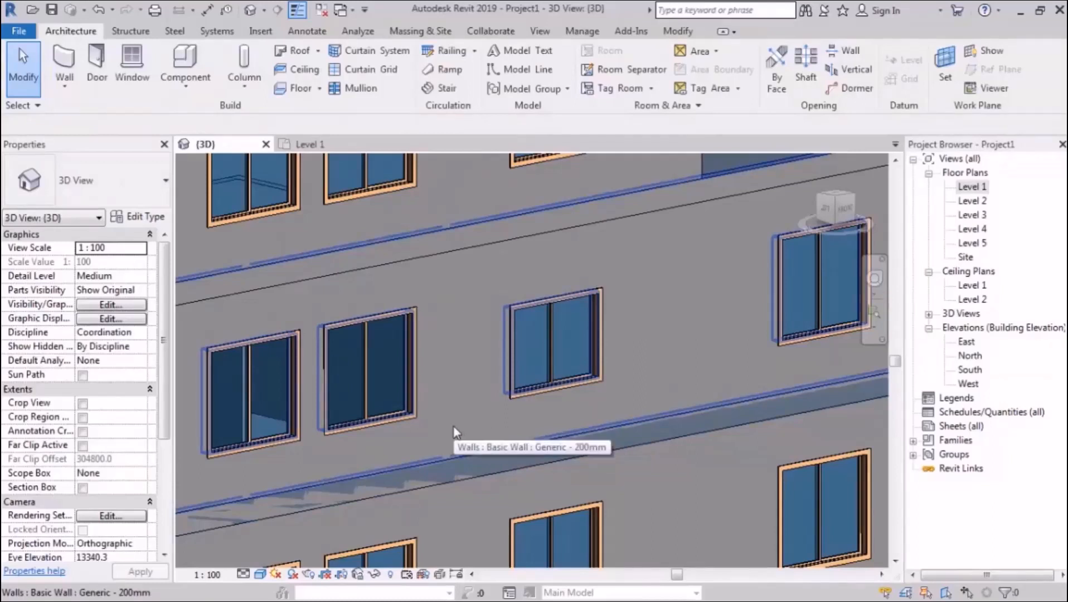
- Try changing the two adjacent Level 2 sliding windows to the M_Sliding with Trim Rvt/200*150 type, and undo it
{"action": "left_click", "coordinate": [250, 413]}
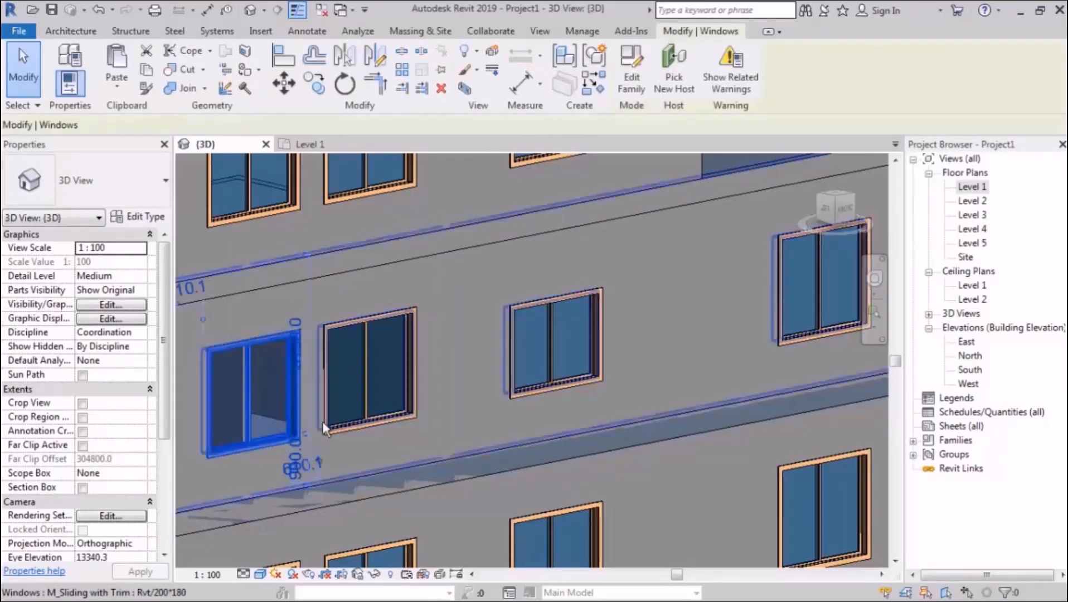
{"action": "left_click", "coordinate": [362, 395], "text": "ctrl"}
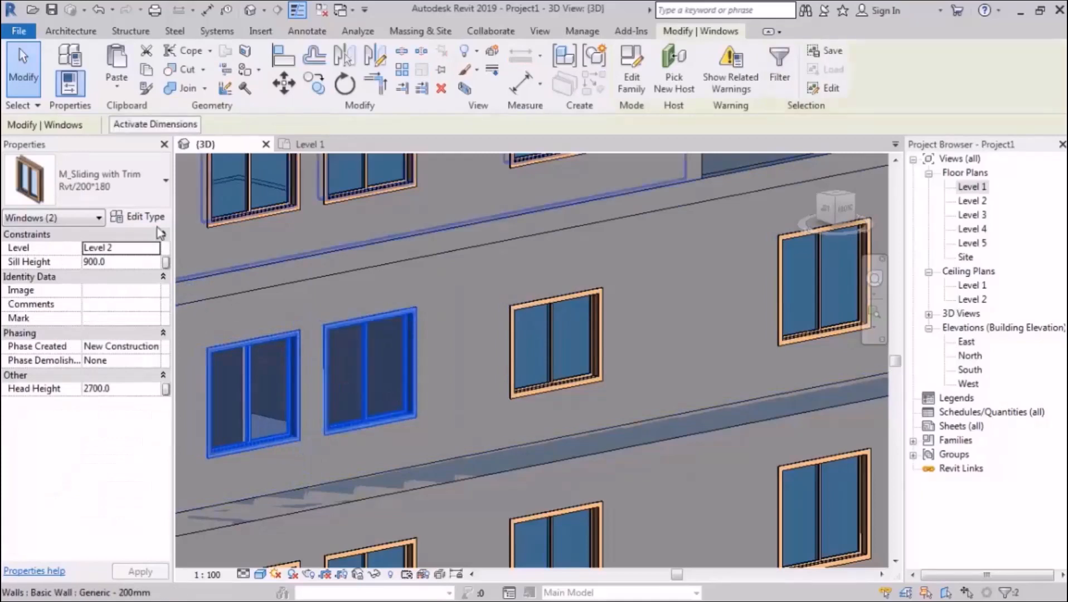
{"action": "left_click", "coordinate": [129, 183]}
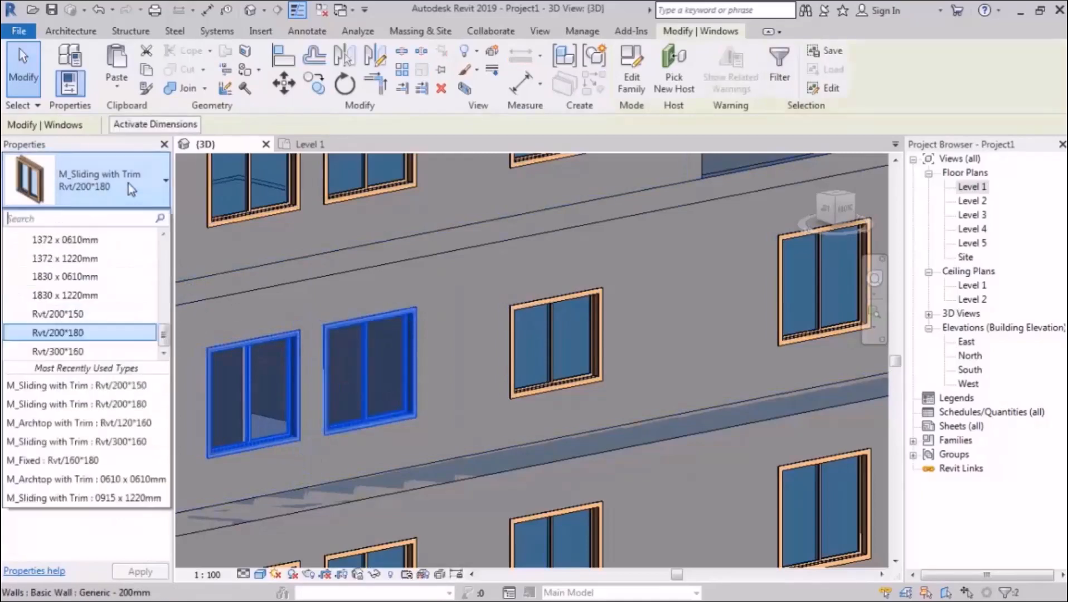
{"action": "left_click", "coordinate": [128, 390]}
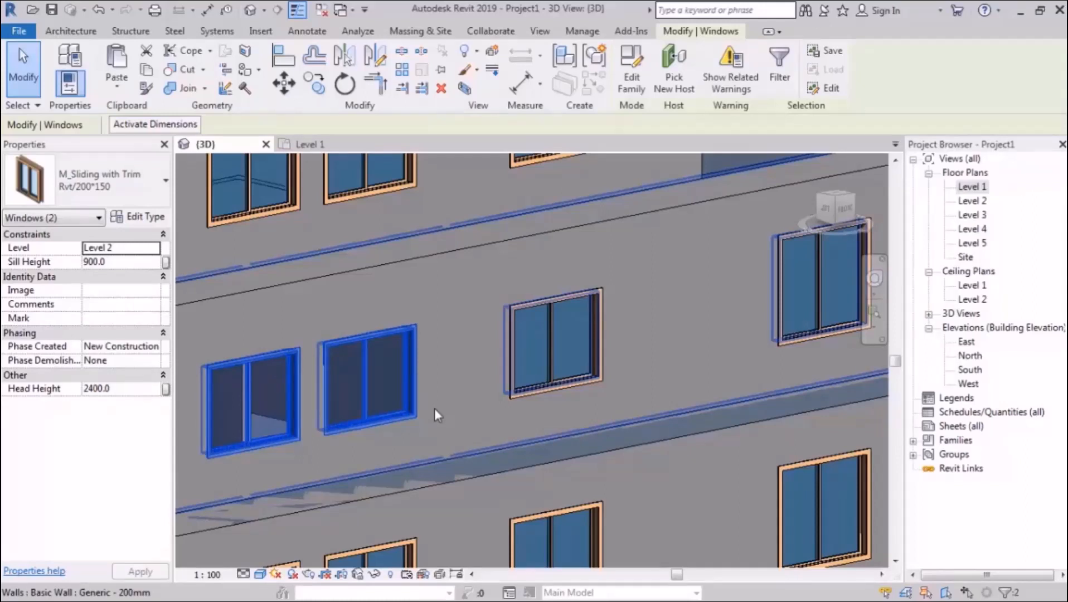
{"action": "left_click", "coordinate": [113, 186]}
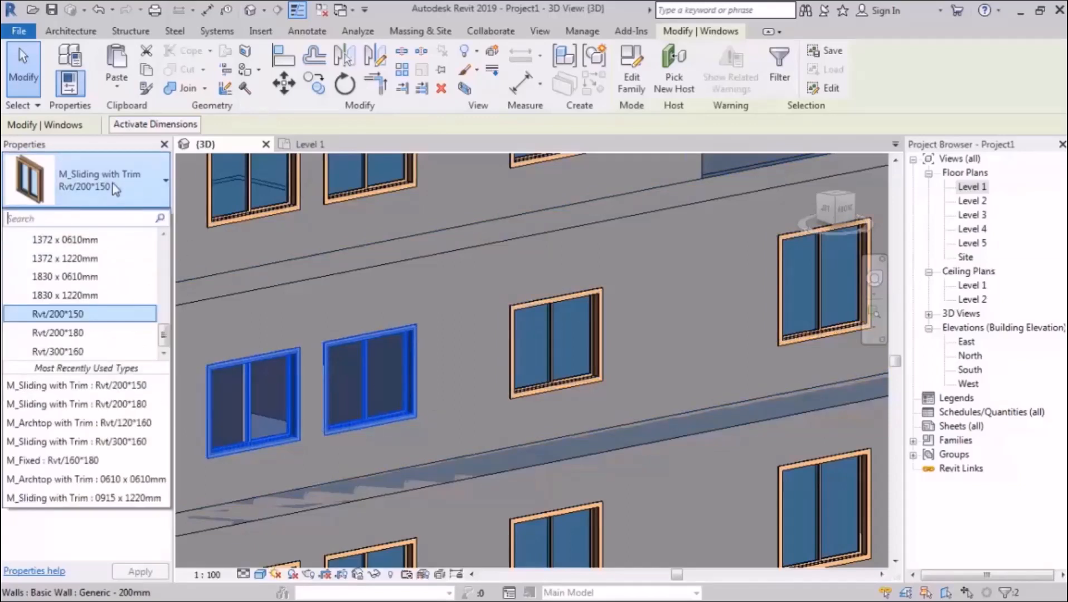
{"action": "key", "text": "Escape"}
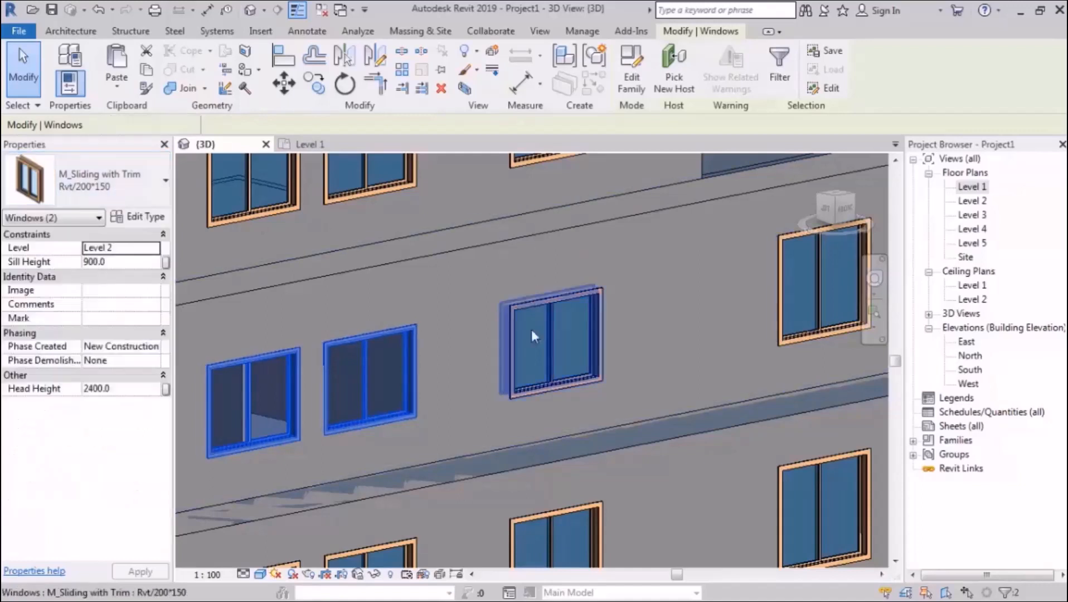
{"action": "key", "text": "Escape"}
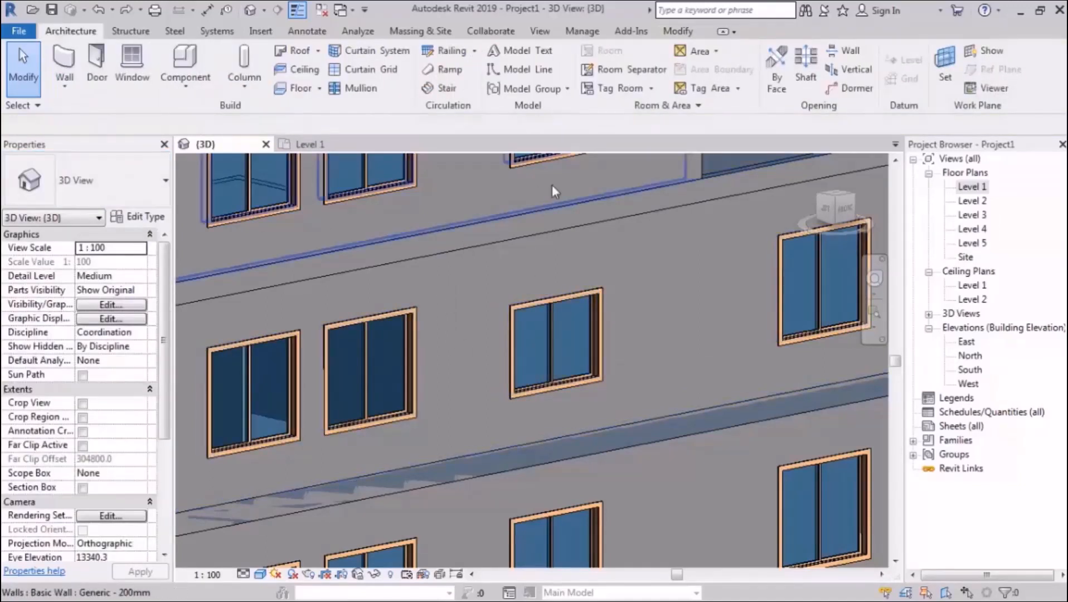
- Try Match Type from the Level 2 Rvt/200*150 window onto the nearest taller window beside it, and undo the change
{"action": "left_click", "coordinate": [684, 35]}
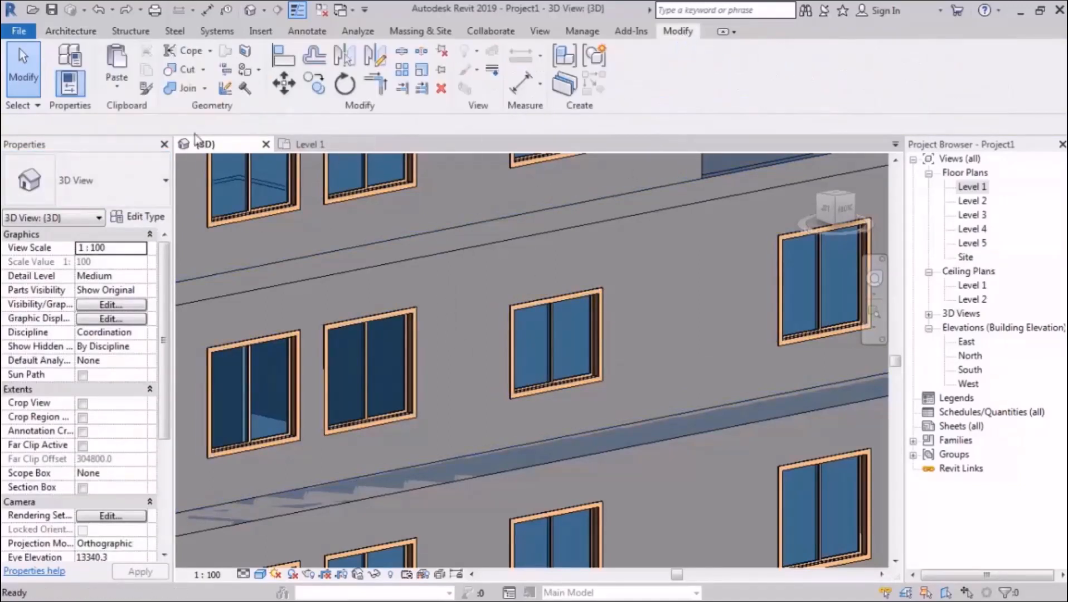
{"action": "left_click", "coordinate": [146, 89]}
{"action": "left_click", "coordinate": [550, 346]}
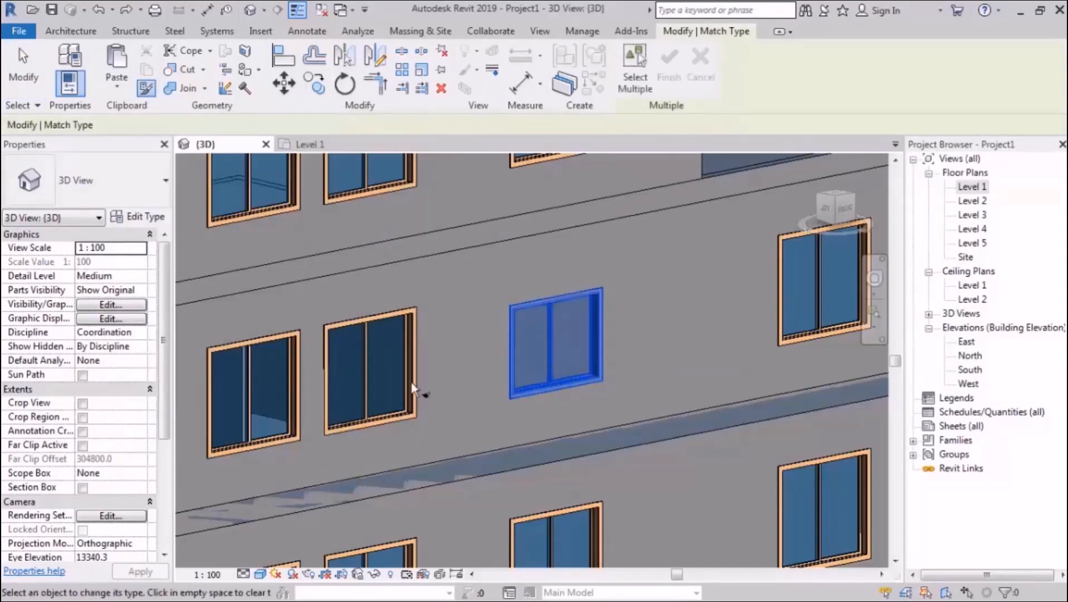
{"action": "left_click", "coordinate": [364, 359]}
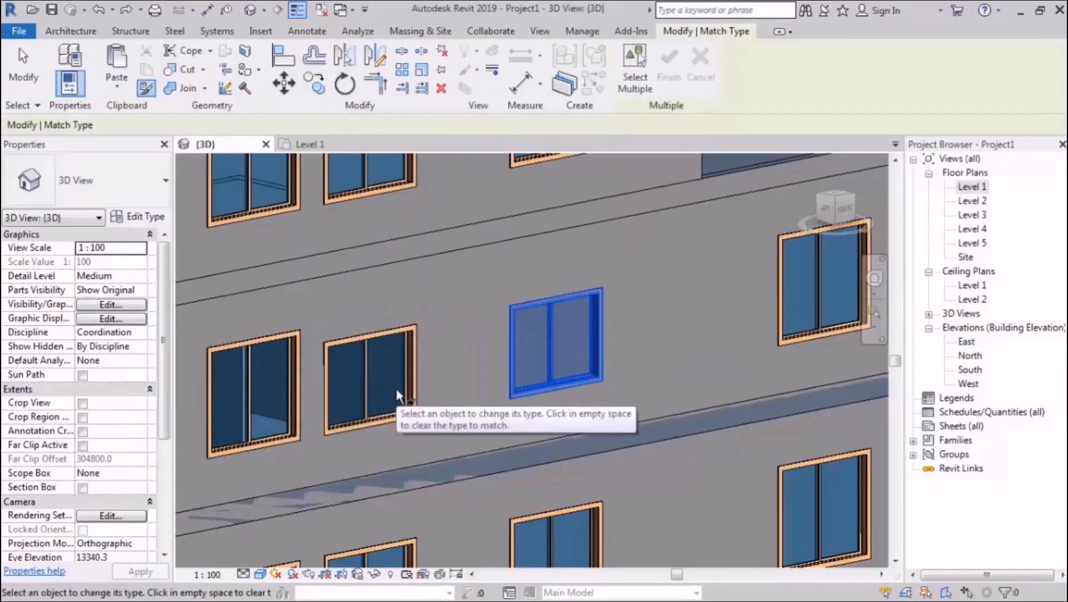
{"action": "key", "text": "ctrl+z"}
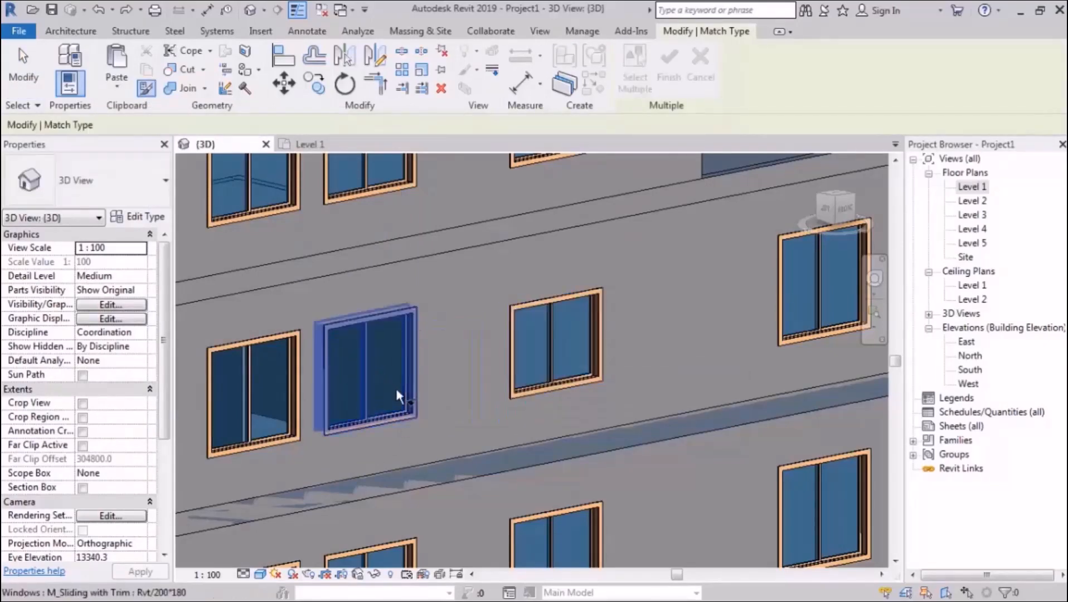
- Match the types of the two taller adjacent Level 2 windows to the Rvt/200*150 window together, using multiple selection
{"action": "left_click", "coordinate": [551, 344]}
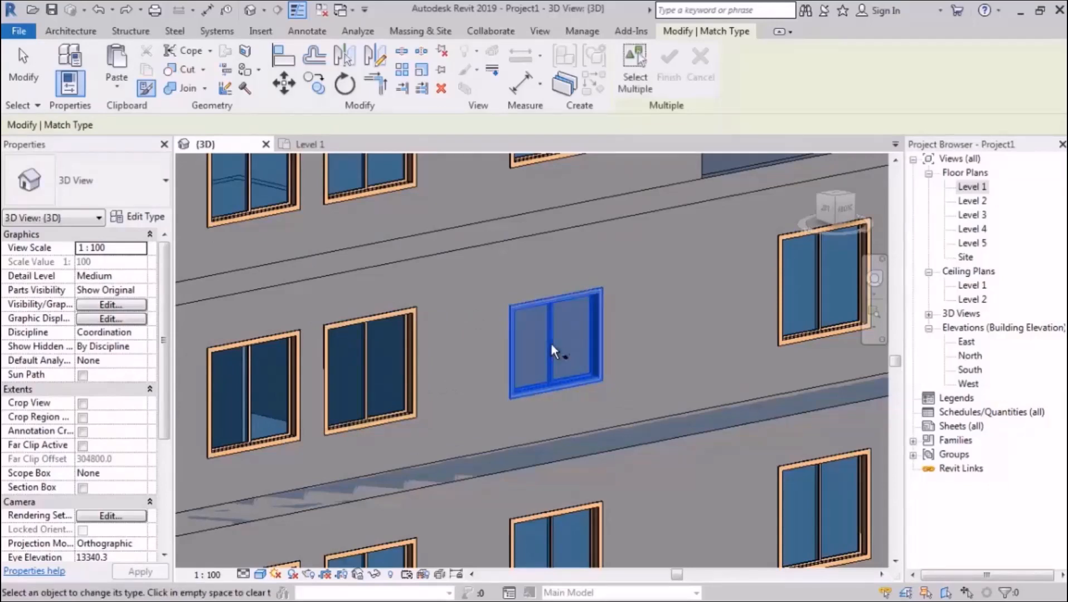
{"action": "left_click", "coordinate": [639, 92]}
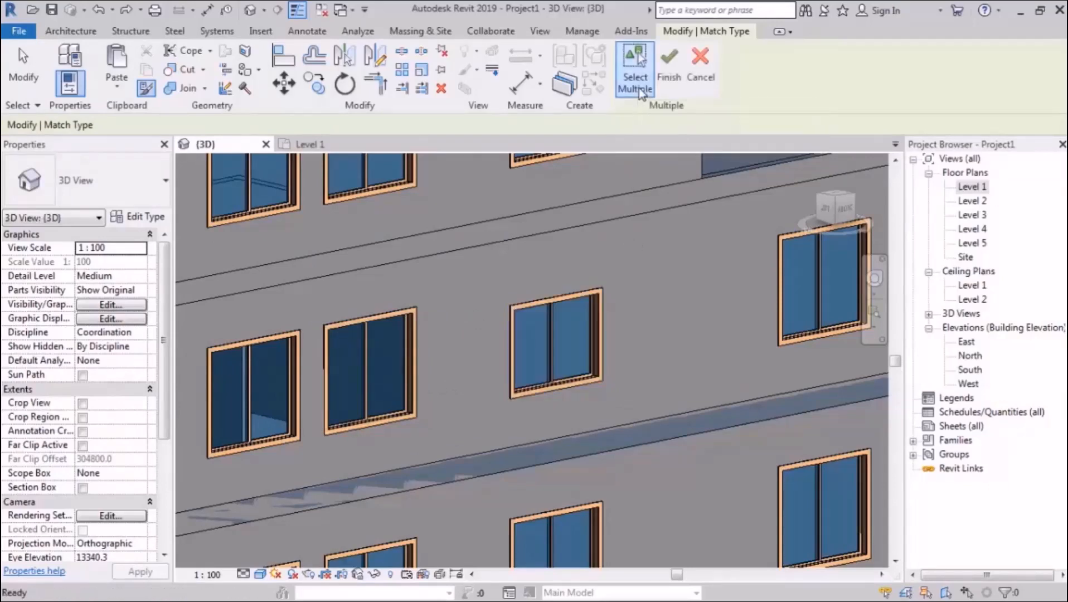
{"action": "left_click", "coordinate": [365, 373]}
{"action": "left_click", "coordinate": [252, 389]}
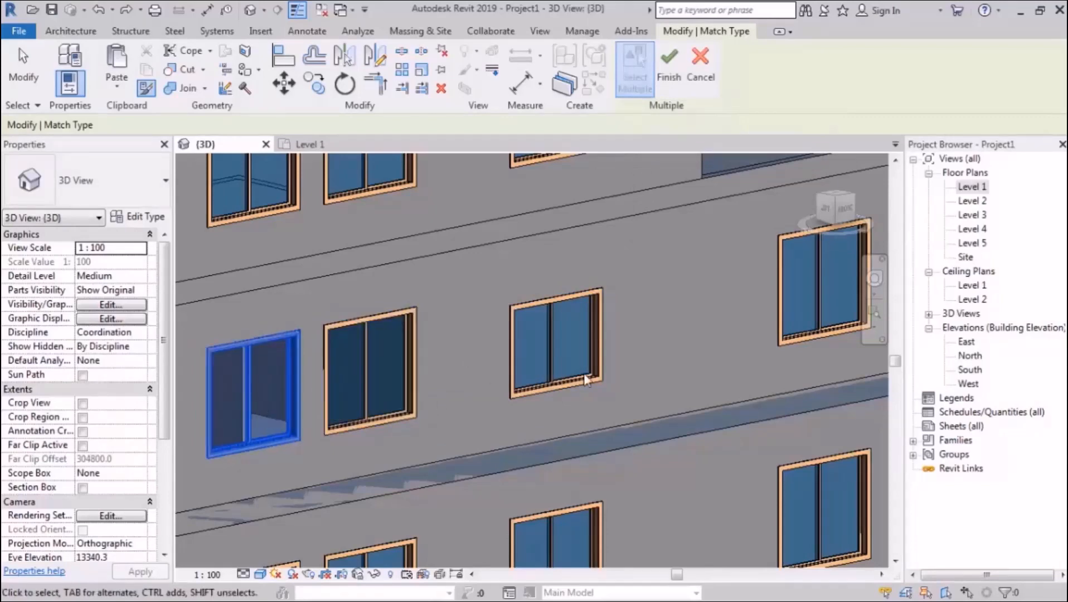
{"action": "left_click", "coordinate": [362, 365]}
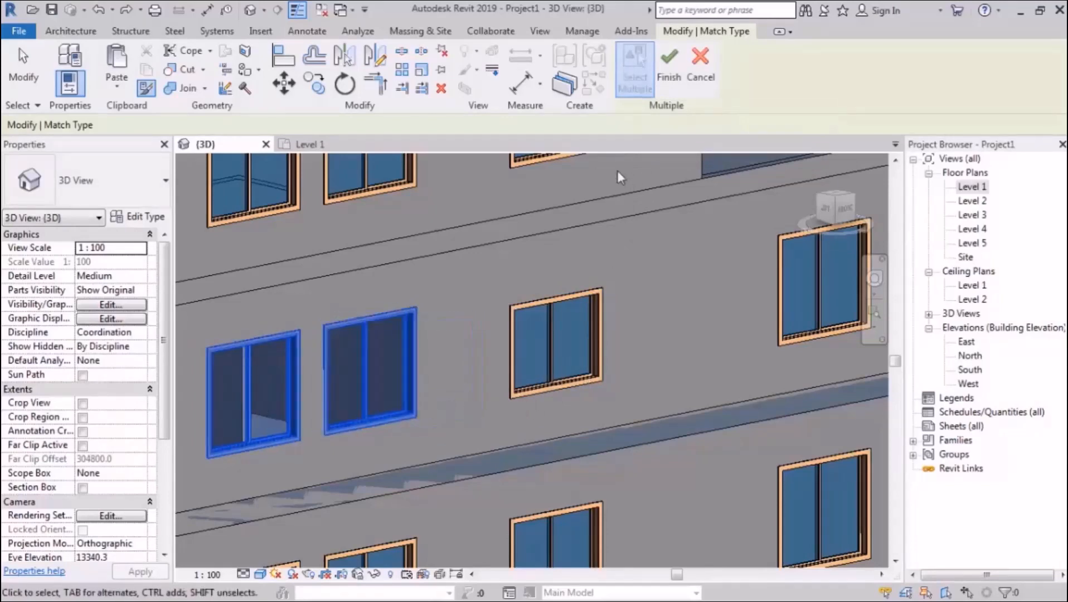
{"action": "left_click", "coordinate": [669, 64]}
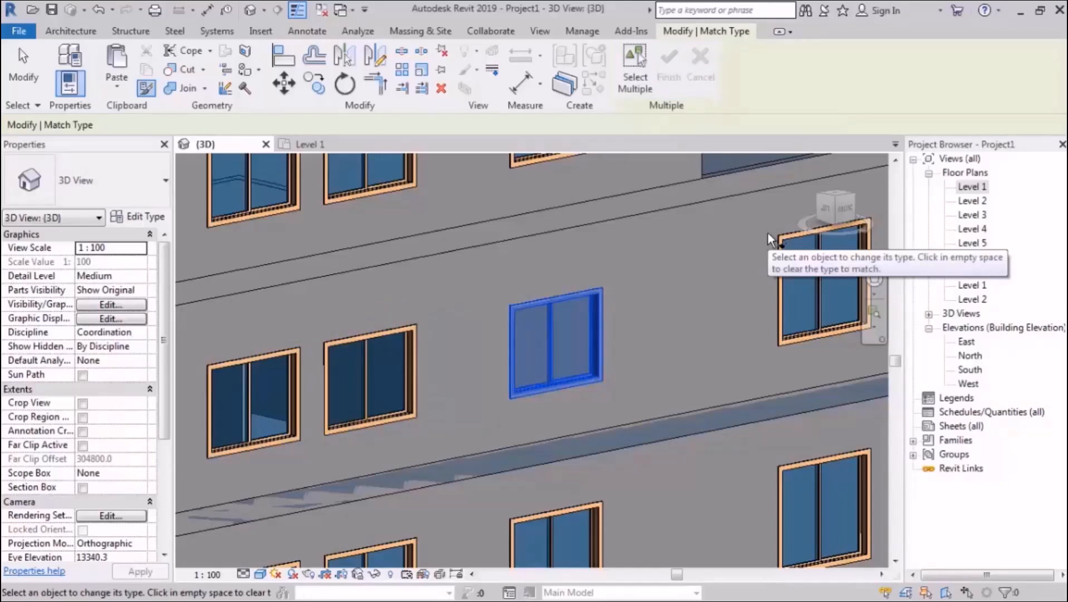
{"action": "key", "text": "Escape"}
{"action": "key", "text": "Escape"}
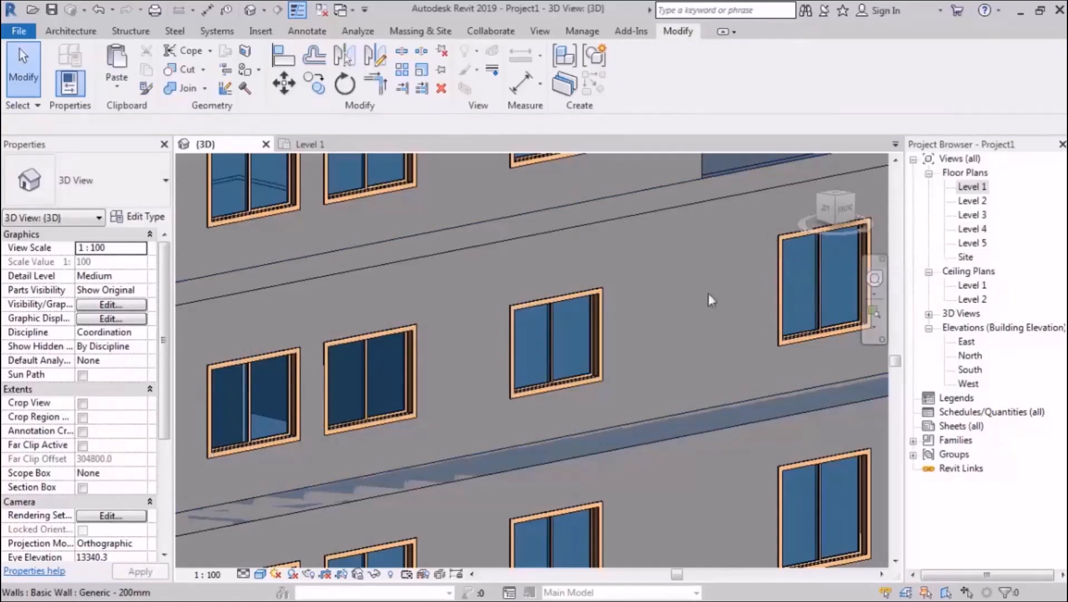
- Change the second sliding window on the storey above to the M_Sliding with Trim Rvt/200*150 type
{"action": "scroll", "coordinate": [583, 337], "scroll_direction": "down", "scroll_amount": 1}
{"action": "middle_click_drag", "start_coordinate": [477, 327], "coordinate": [472, 375]}
{"action": "left_click", "coordinate": [413, 245]}
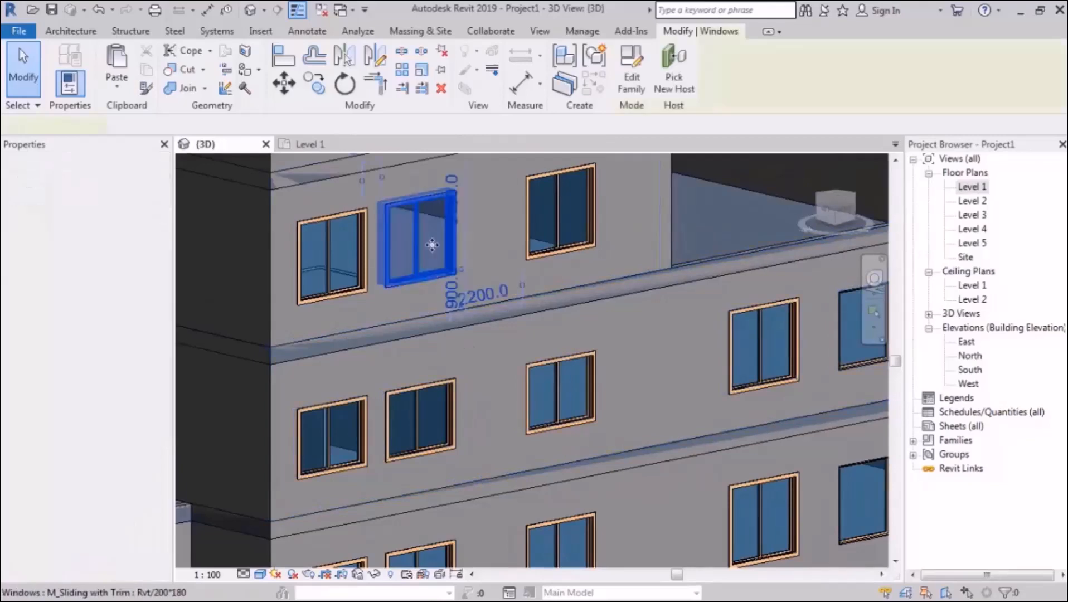
{"action": "left_click", "coordinate": [116, 188]}
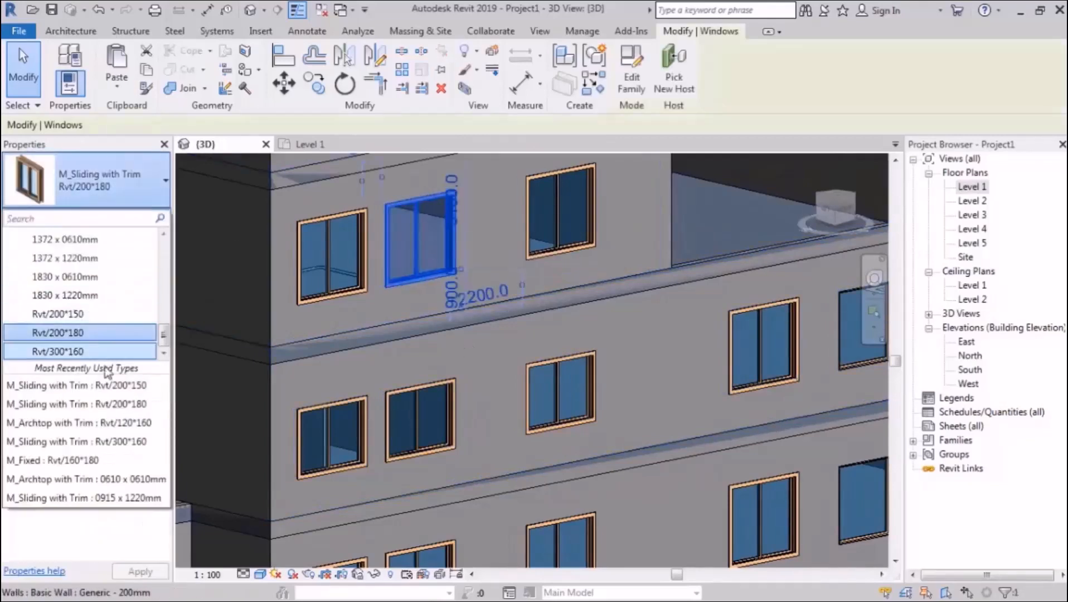
{"action": "left_click", "coordinate": [76, 385]}
{"action": "key", "text": "Escape"}
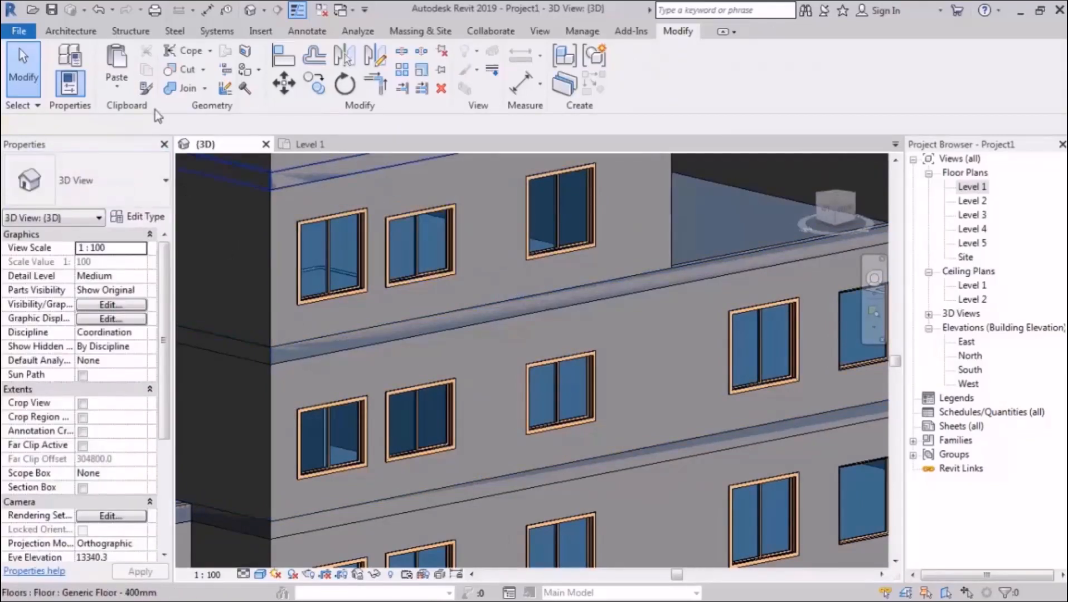
- Match the corner window on the upper storey to the type of the Level 2 Rvt/200*150 window
{"action": "left_click", "coordinate": [146, 88]}
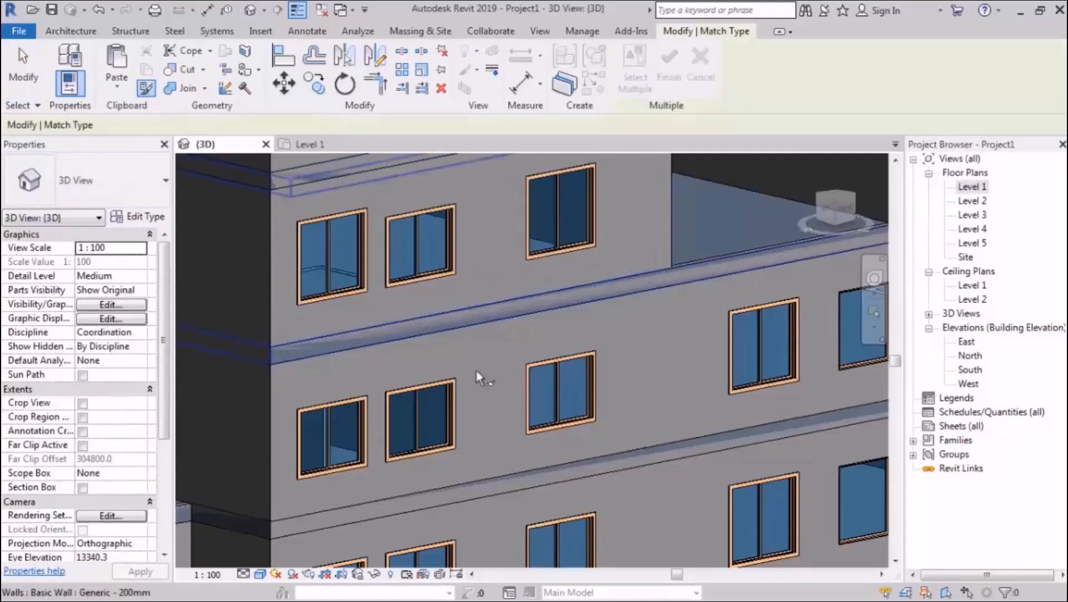
{"action": "left_click", "coordinate": [561, 393]}
{"action": "left_click", "coordinate": [323, 243]}
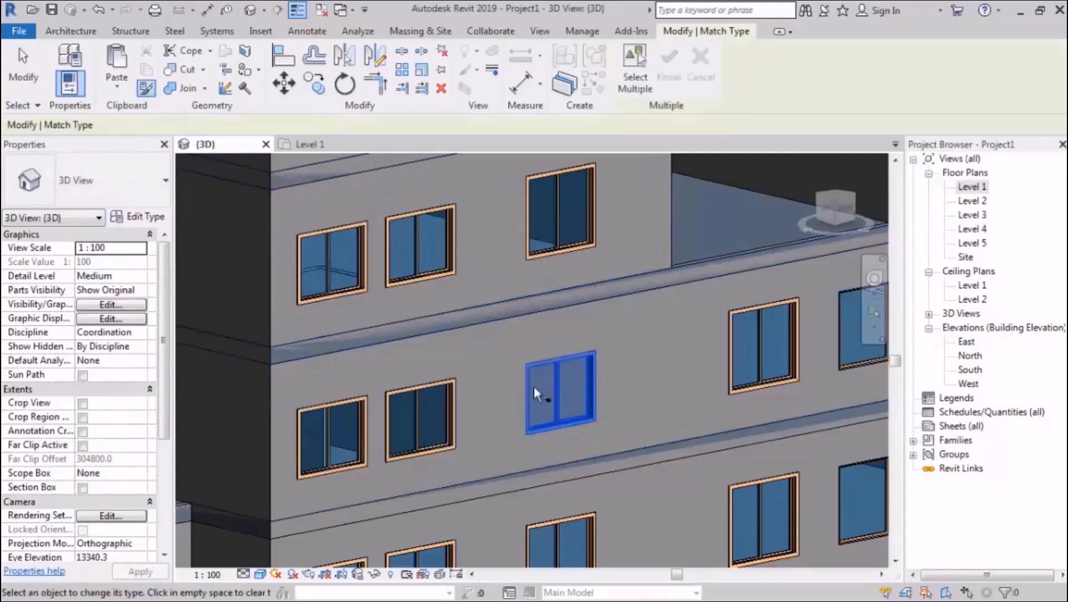
{"action": "key", "text": "Escape"}
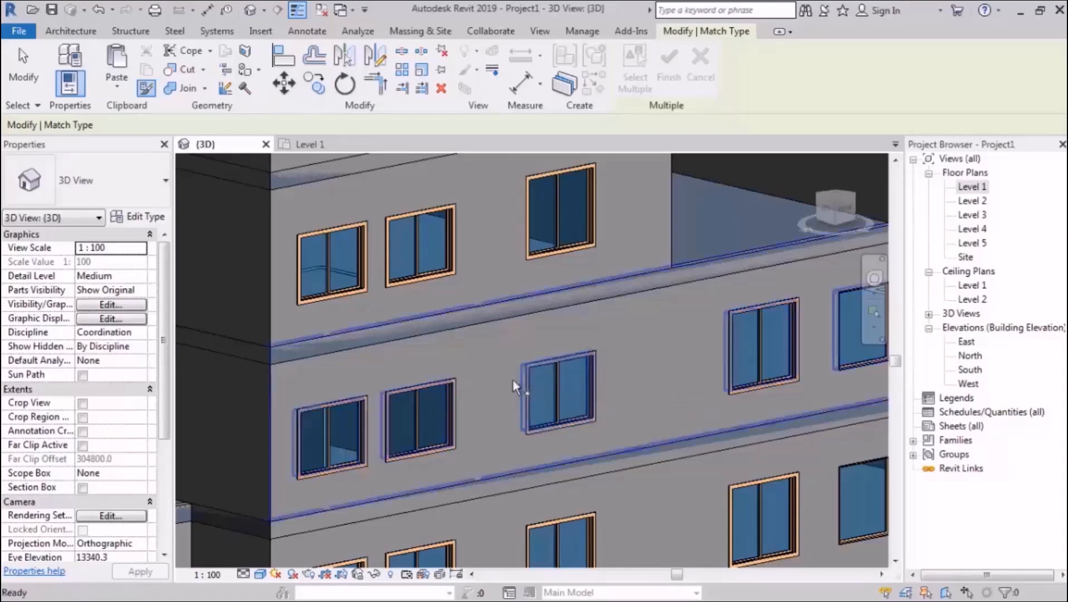
{"action": "key", "text": "Escape"}
- On the other facade, use Match Type to copy the frameless fixed window's type onto the adjacent Level 3 sliding window
{"action": "middle_click_drag", "start_coordinate": [513, 380], "coordinate": [484, 426], "text": "shift"}
{"action": "scroll", "coordinate": [729, 271], "scroll_direction": "up", "scroll_amount": 3}
{"action": "middle_click_drag", "start_coordinate": [690, 298], "coordinate": [568, 351], "text": "shift"}
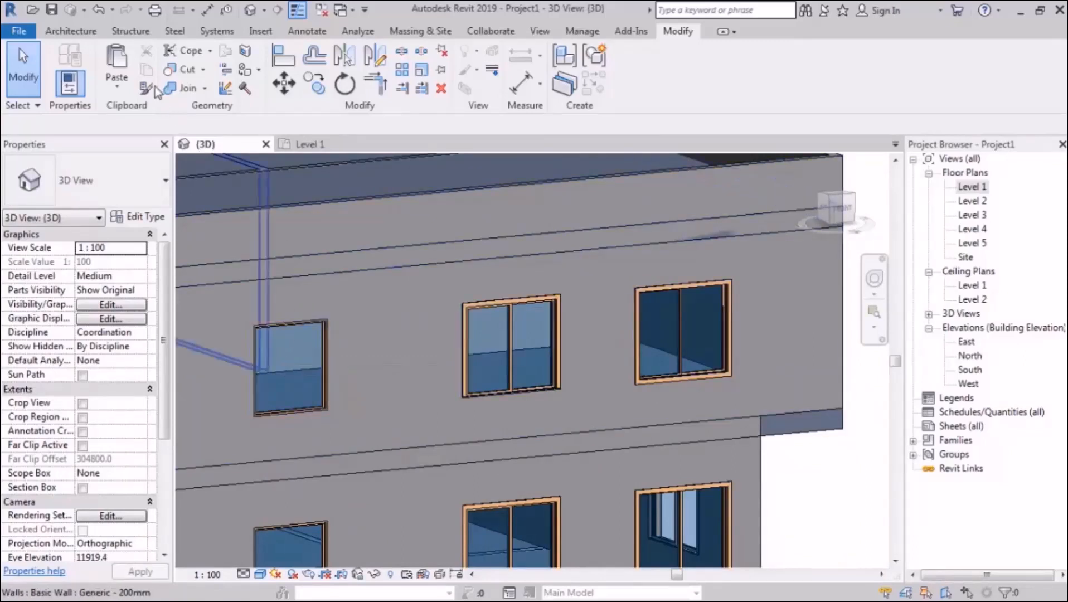
{"action": "left_click", "coordinate": [146, 87]}
{"action": "left_click", "coordinate": [294, 338]}
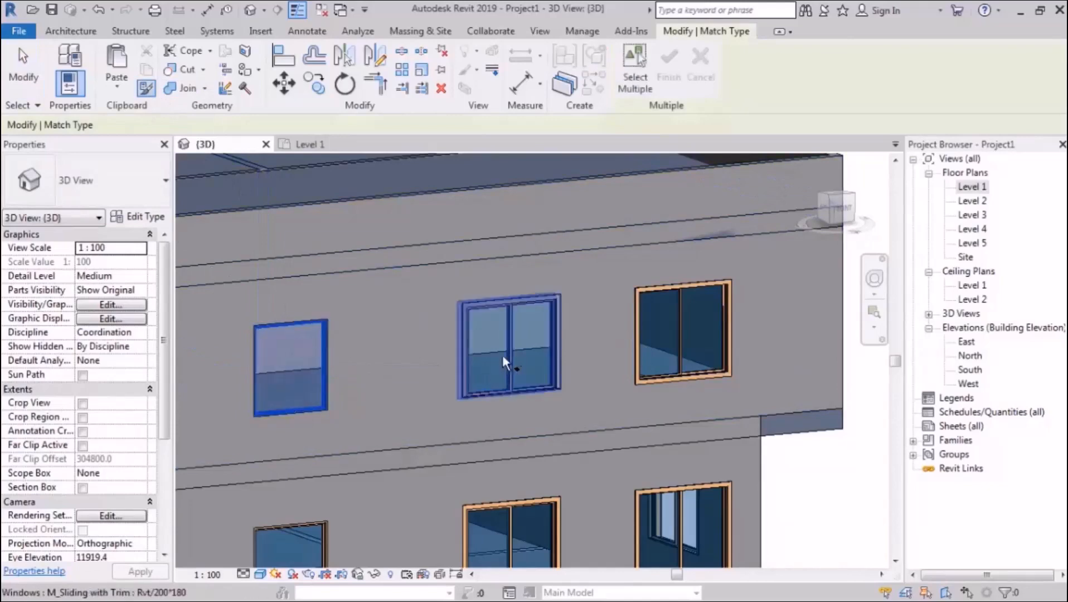
{"action": "left_click", "coordinate": [504, 357]}
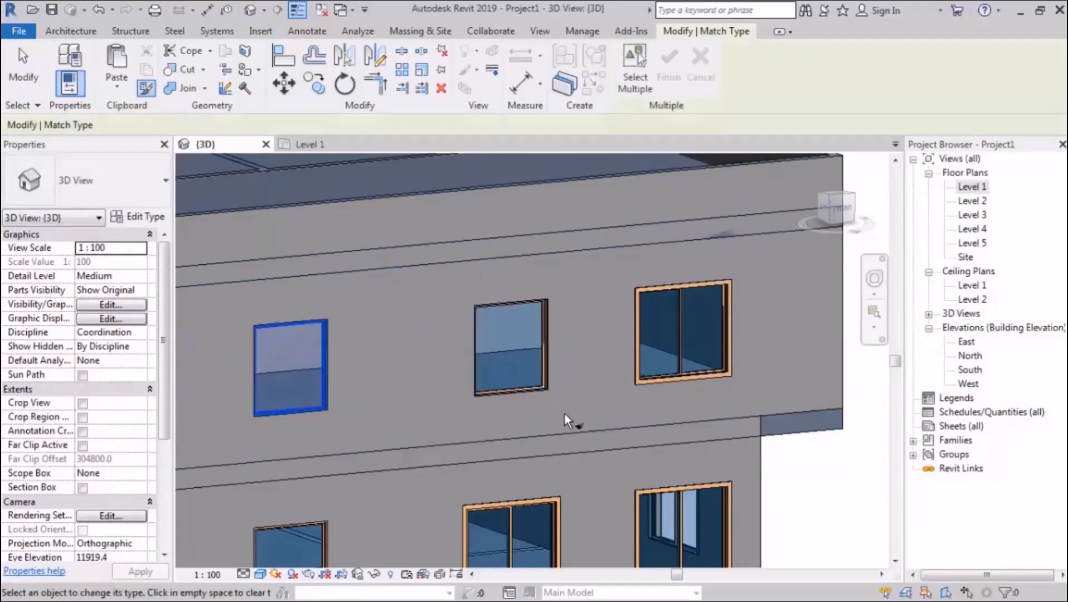
{"action": "key", "text": "Escape"}
{"action": "key", "text": "Escape"}
- Change the Level 3 sliding window nearest the building corner to the M_Fixed Rvt/160*180 type
{"action": "left_click", "coordinate": [681, 332]}
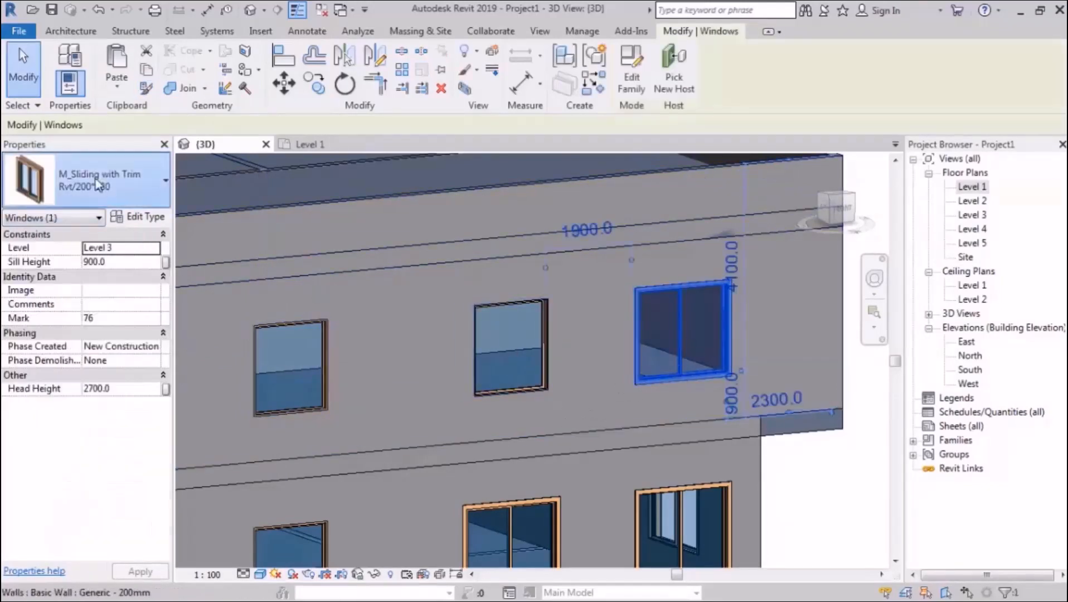
{"action": "left_click", "coordinate": [112, 179]}
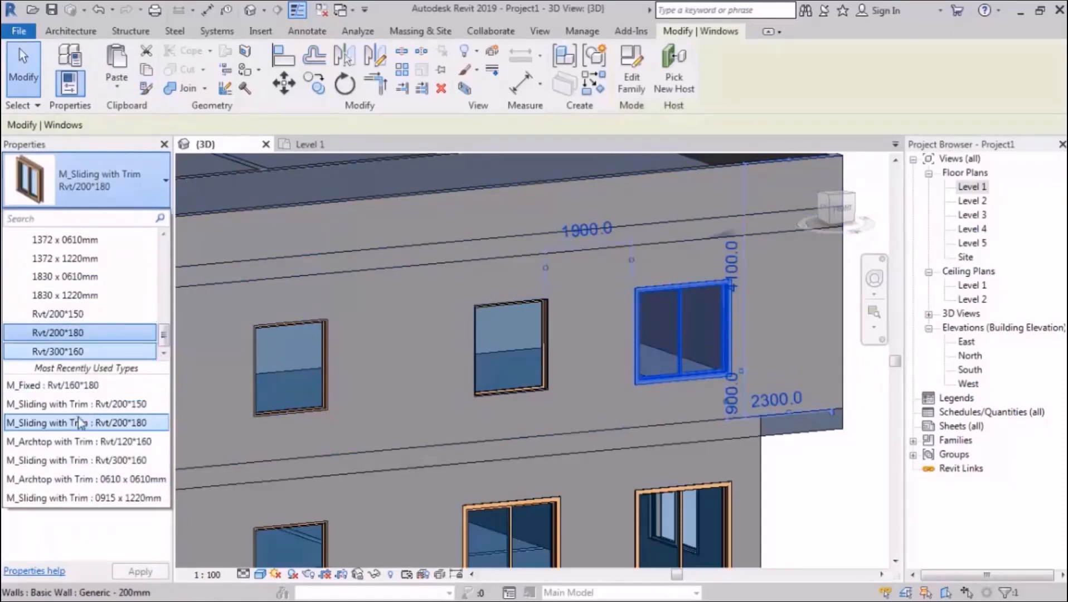
{"action": "left_click", "coordinate": [78, 385]}
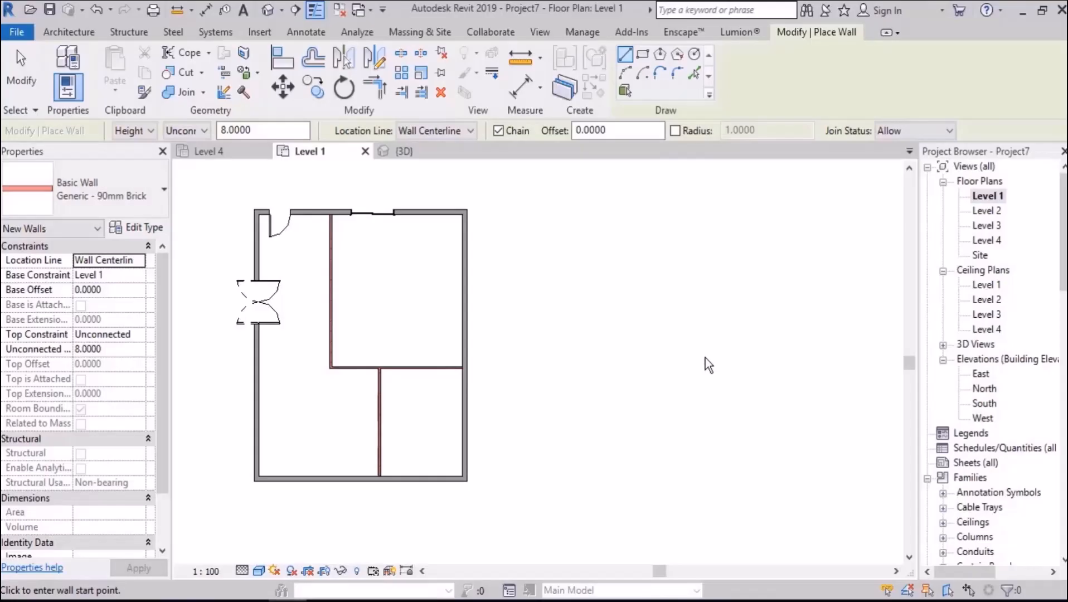
- In Project7's Level 1 plan, leave wall placement and examine the double-acting door's type and the available door types
{"action": "scroll", "coordinate": [345, 286], "scroll_direction": "up", "scroll_amount": 1}
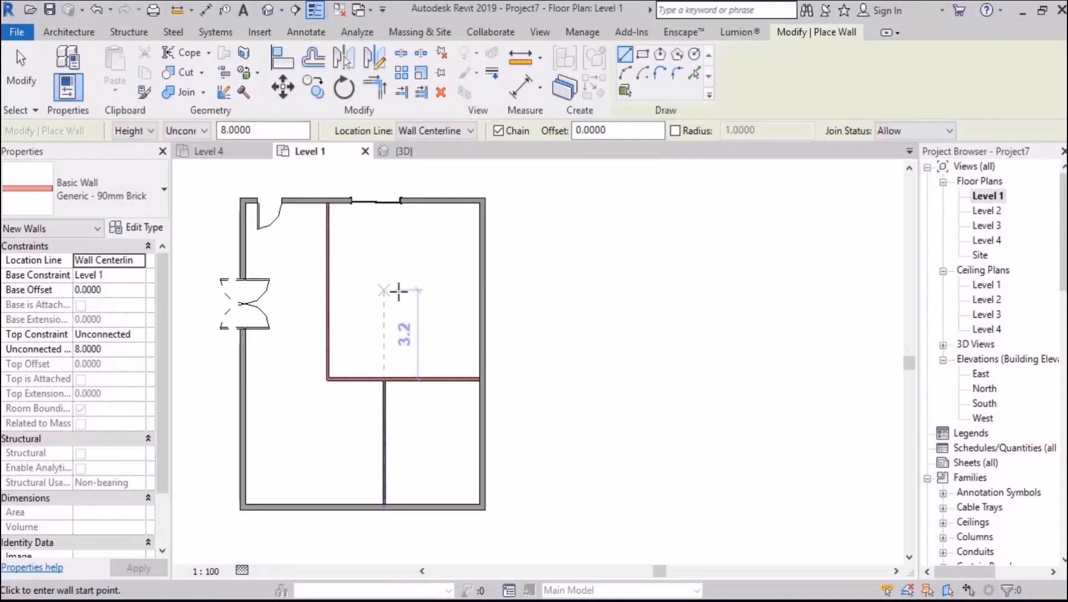
{"action": "left_click", "coordinate": [37, 80]}
{"action": "middle_click_drag", "start_coordinate": [368, 313], "coordinate": [386, 317]}
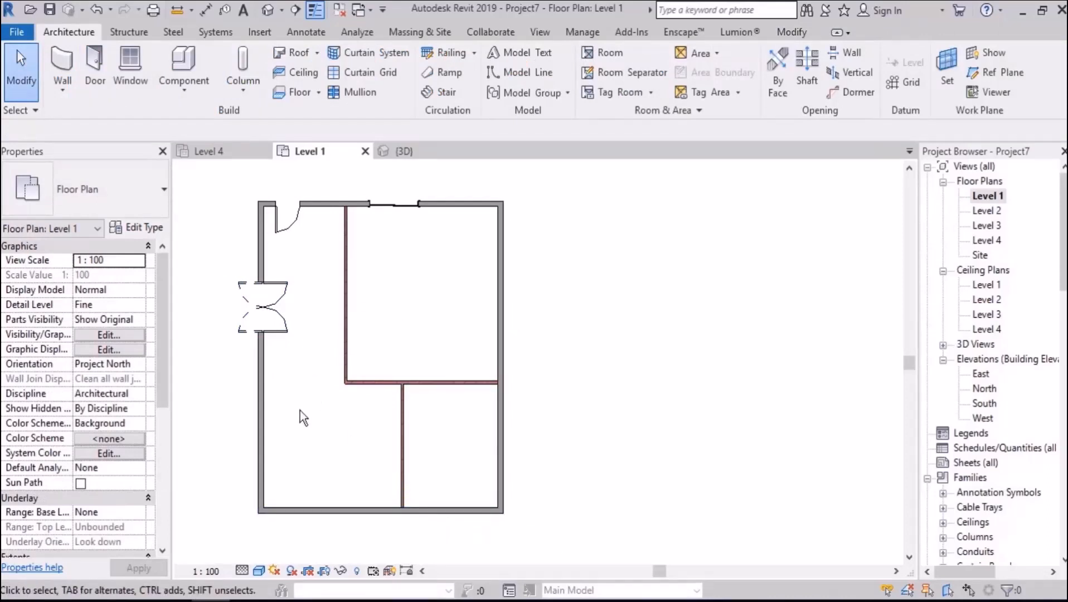
{"action": "left_click", "coordinate": [291, 330]}
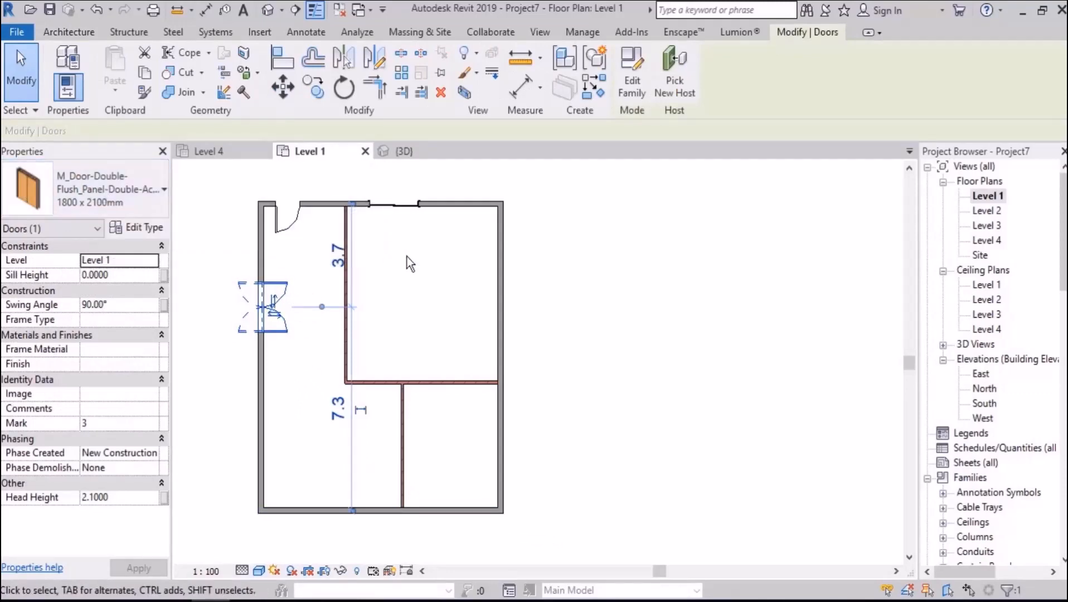
{"action": "left_click", "coordinate": [593, 257]}
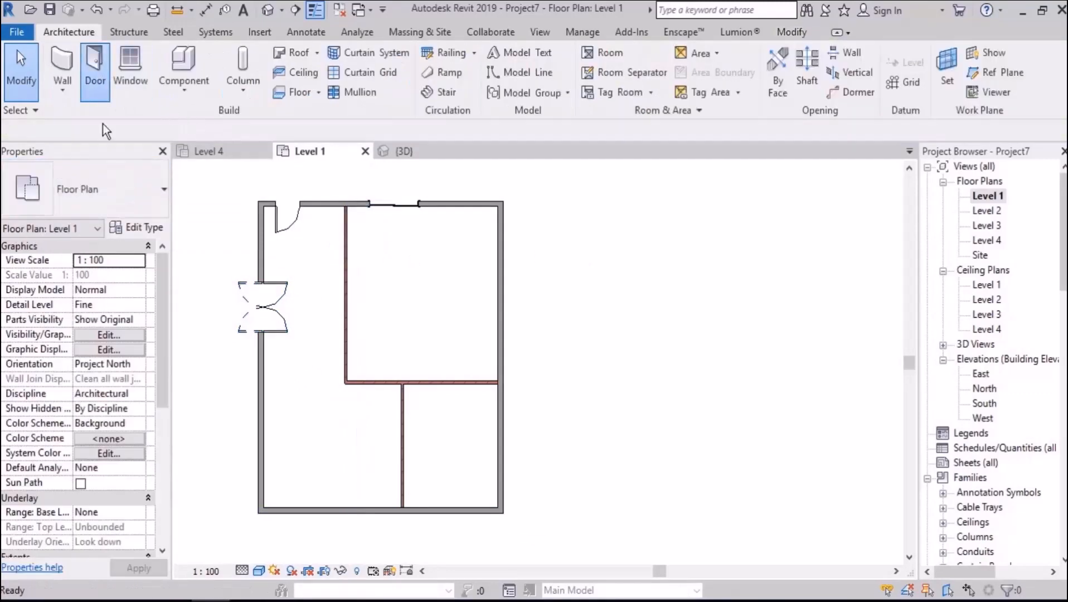
{"action": "left_click", "coordinate": [114, 185]}
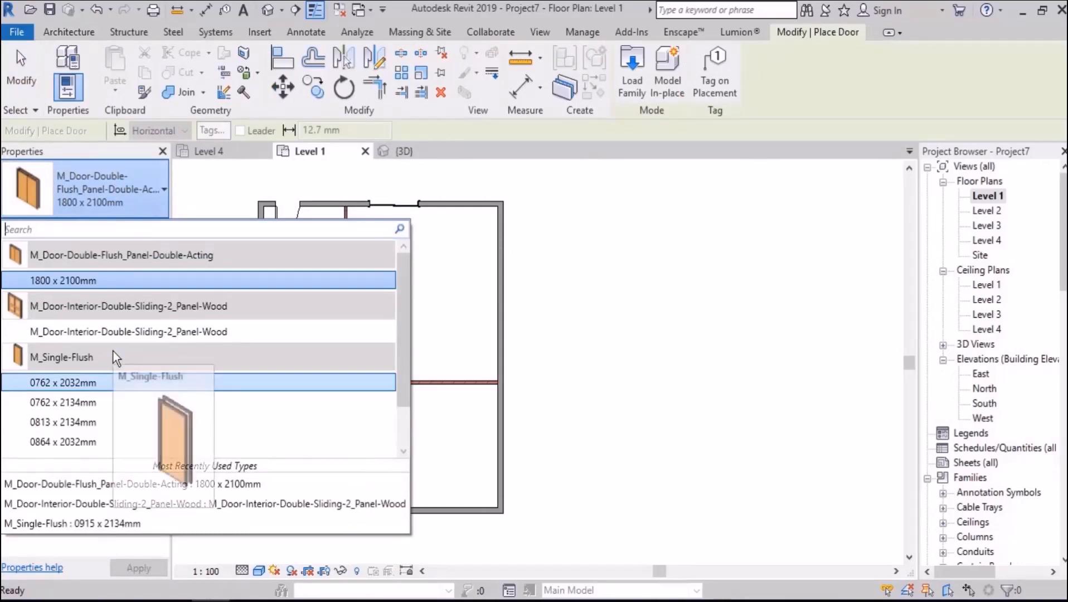
{"action": "left_click", "coordinate": [23, 76]}
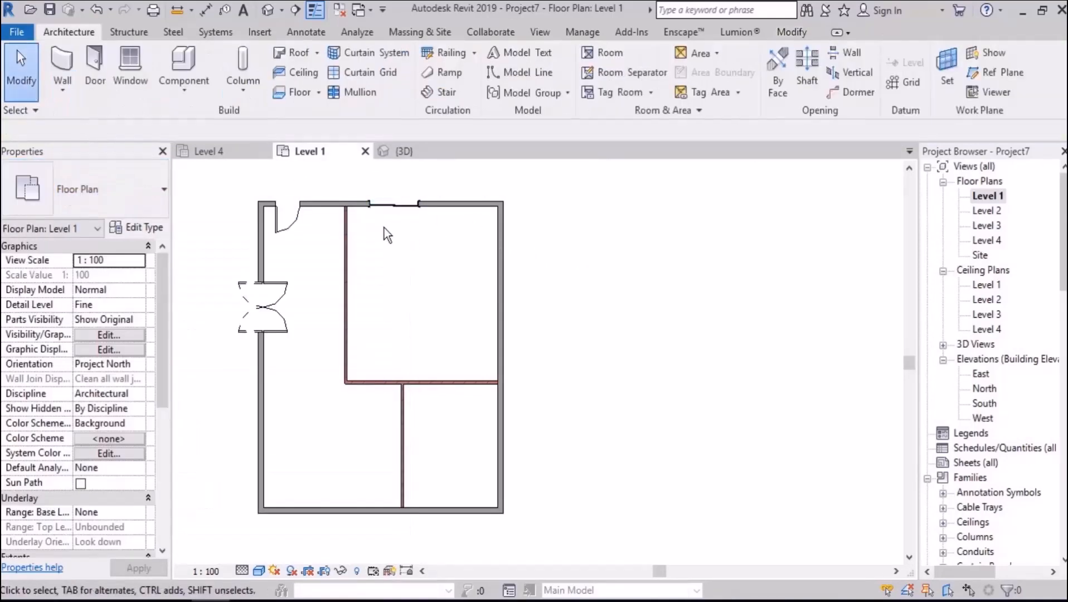
- Examine the type of the interior sliding door, the door types available for placement, and the vertical brick partition's type
{"action": "middle_click_drag", "start_coordinate": [388, 235], "coordinate": [405, 257]}
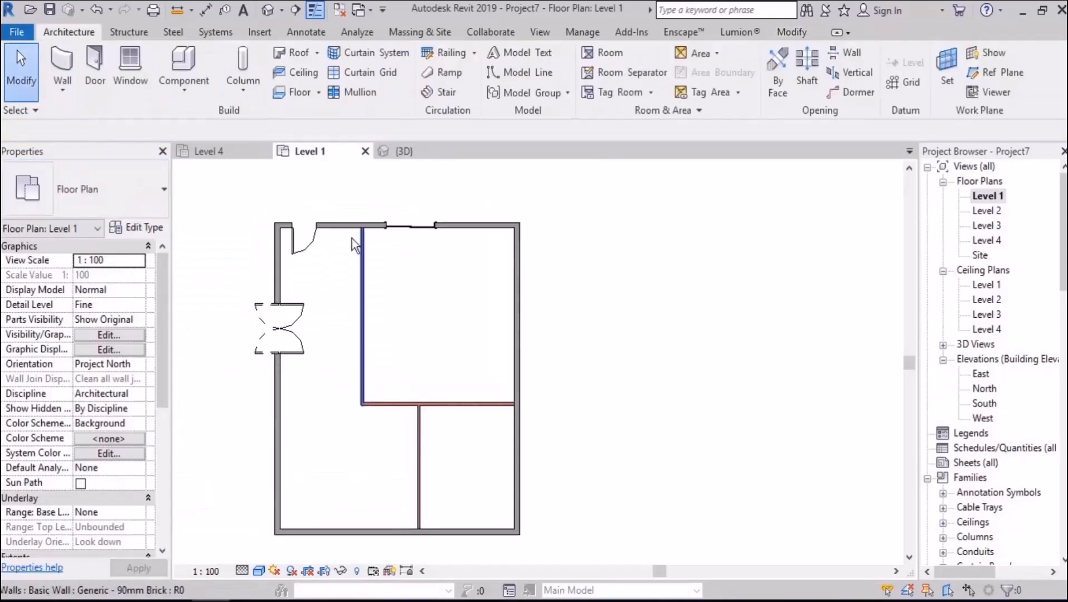
{"action": "left_click", "coordinate": [422, 231]}
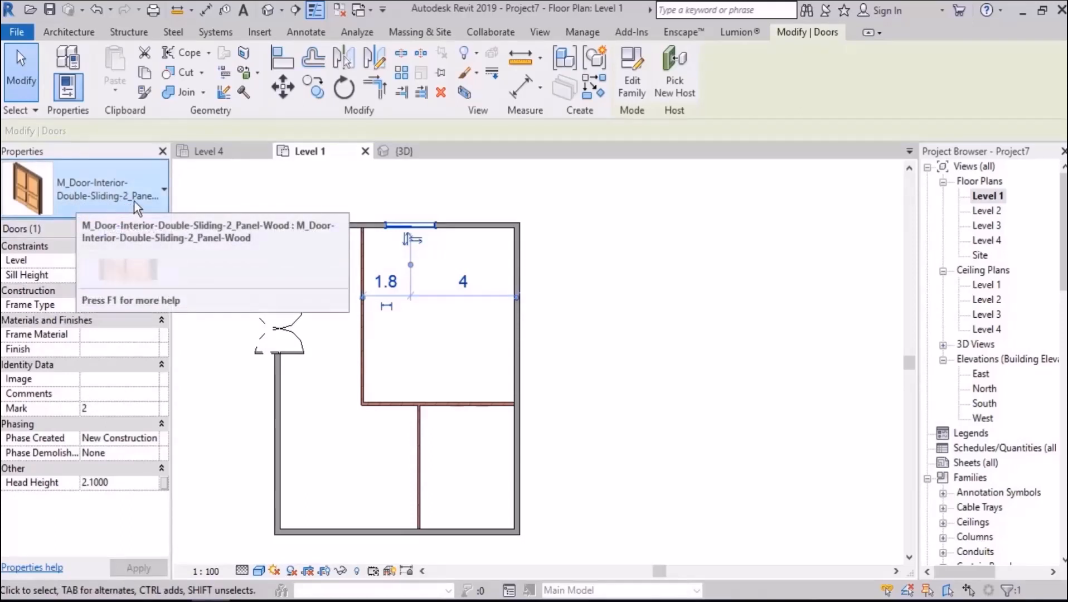
{"action": "left_click", "coordinate": [607, 253]}
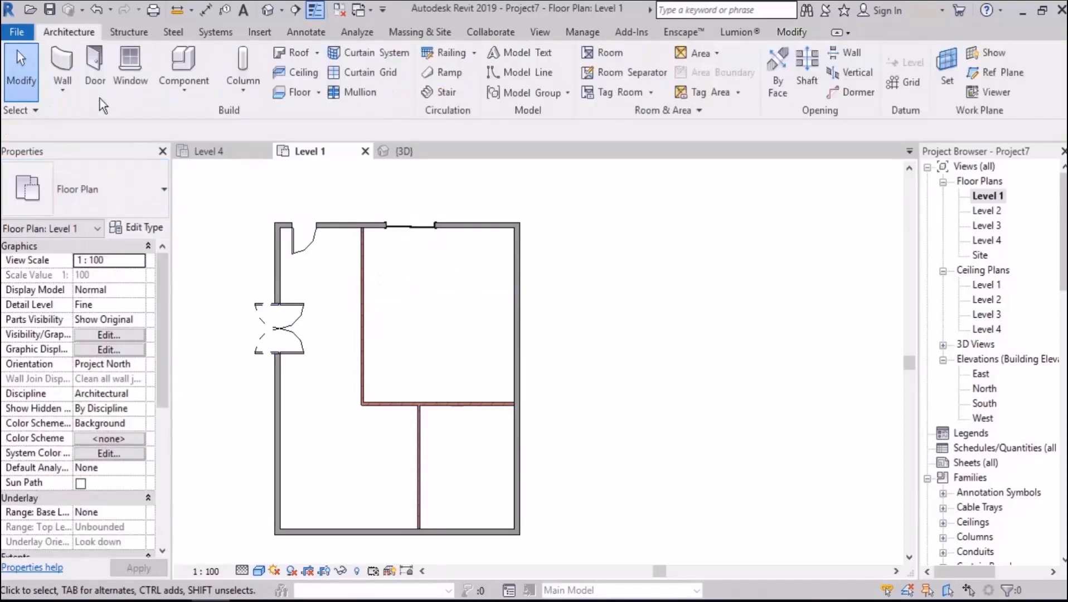
{"action": "left_click", "coordinate": [95, 73]}
{"action": "left_click", "coordinate": [124, 185]}
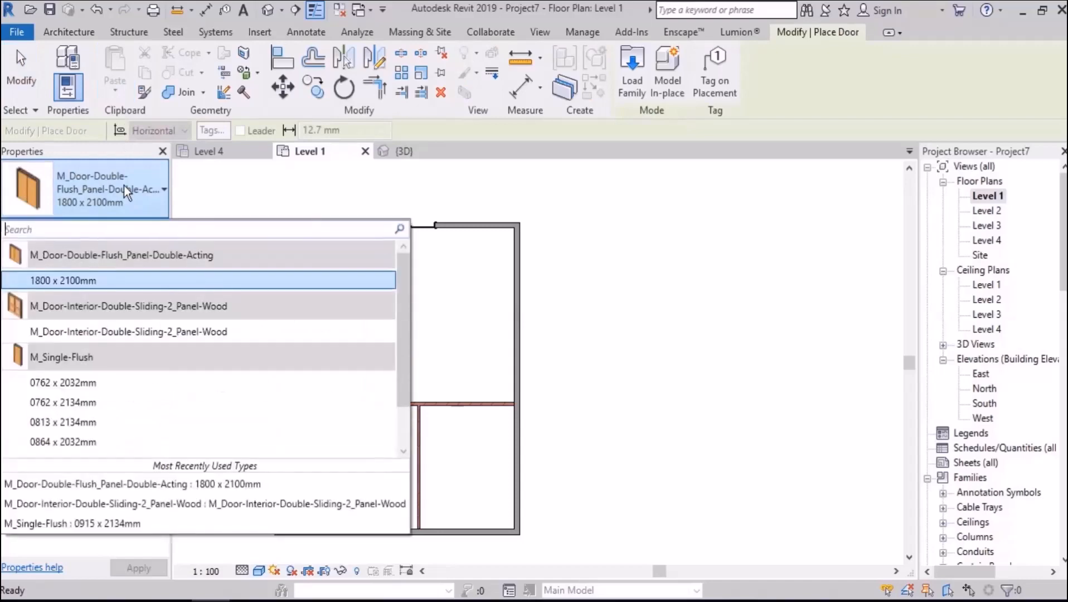
{"action": "left_click", "coordinate": [124, 185]}
{"action": "left_click", "coordinate": [25, 78]}
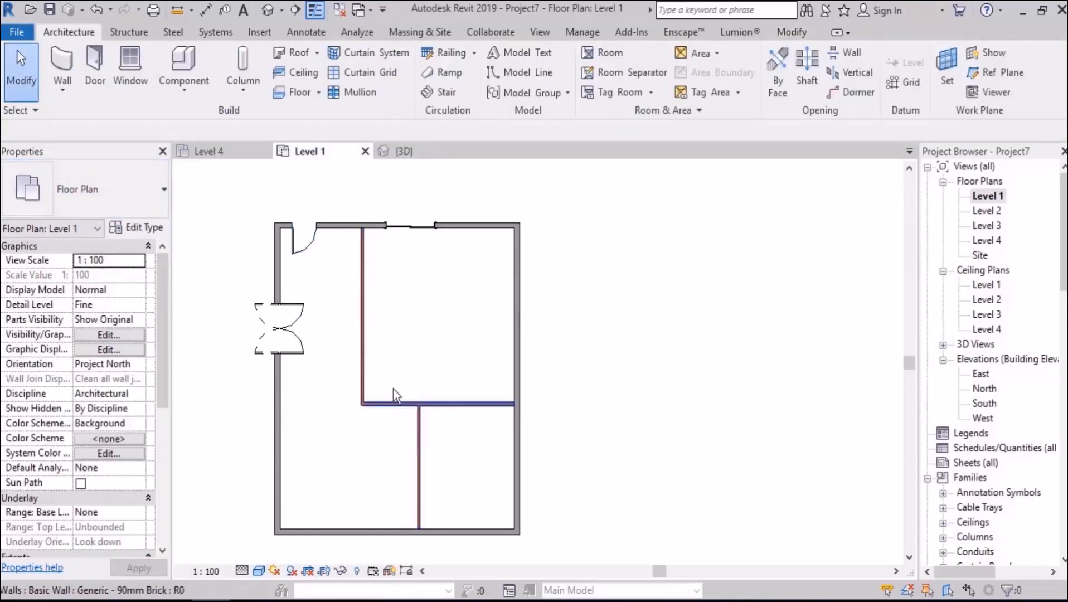
{"action": "left_click", "coordinate": [365, 342]}
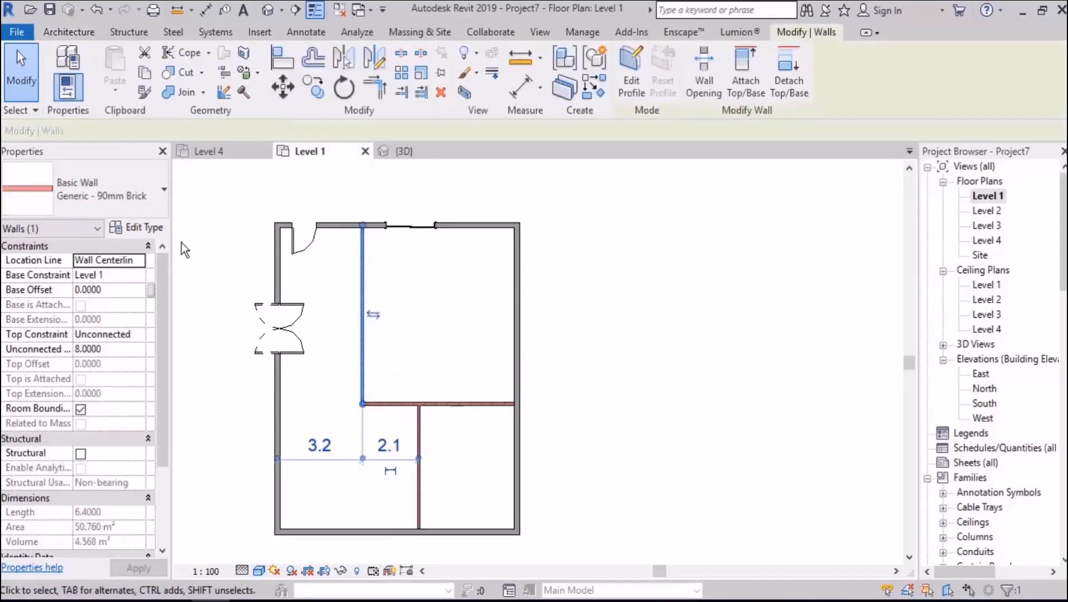
{"action": "key", "text": "Escape"}
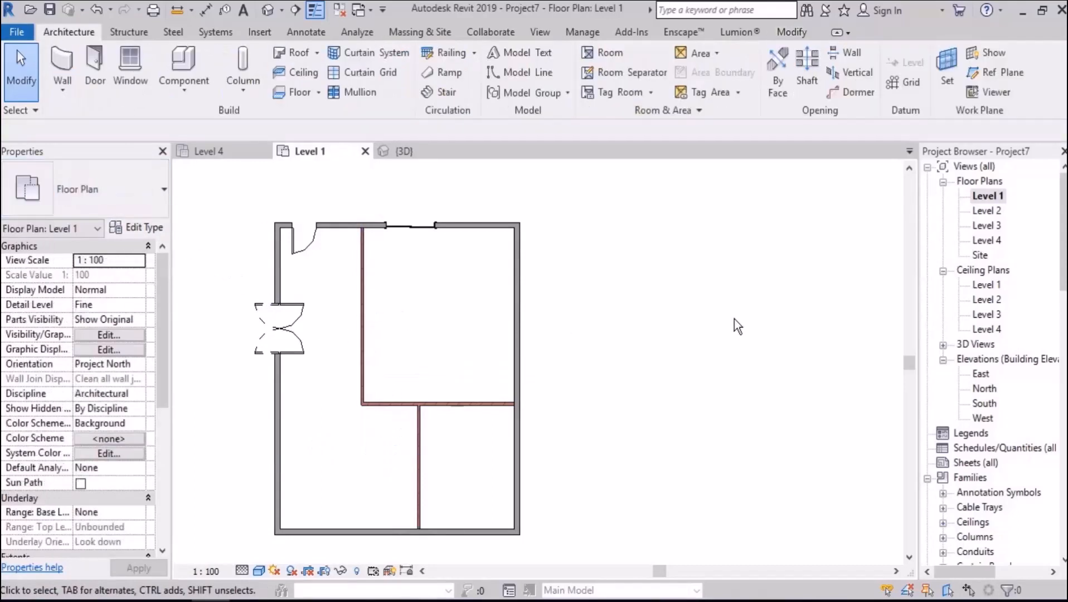
- Use Create Similar on the M_Single-Flush door to place another in the right exterior wall, about 1.3 m from its upper corner
{"action": "middle_click_drag", "start_coordinate": [642, 327], "coordinate": [646, 298]}
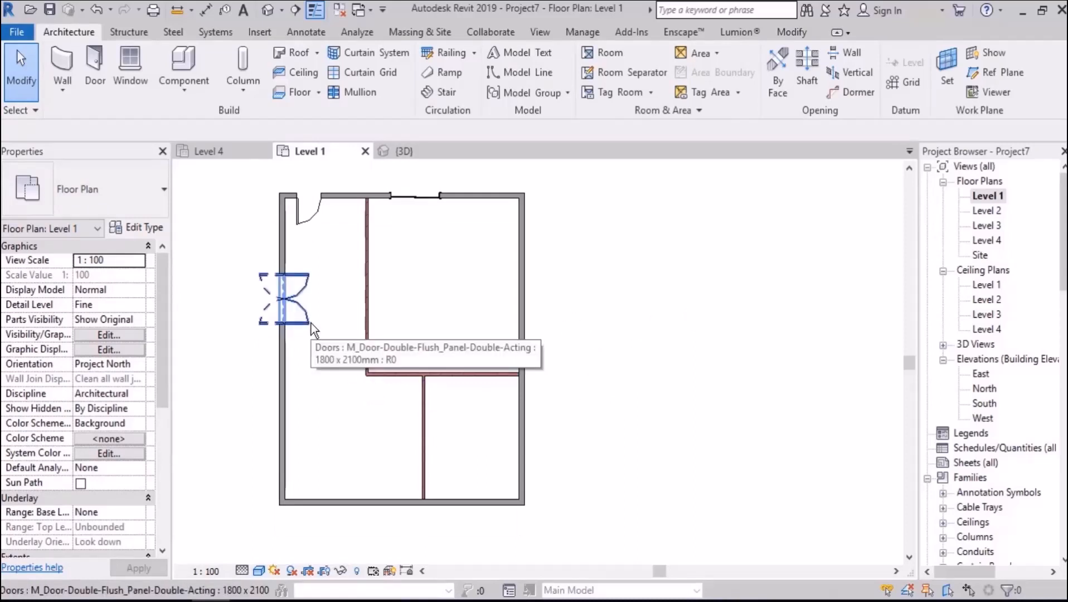
{"action": "scroll", "coordinate": [324, 201], "scroll_direction": "up", "scroll_amount": 1}
{"action": "middle_click_drag", "start_coordinate": [364, 218], "coordinate": [369, 240]}
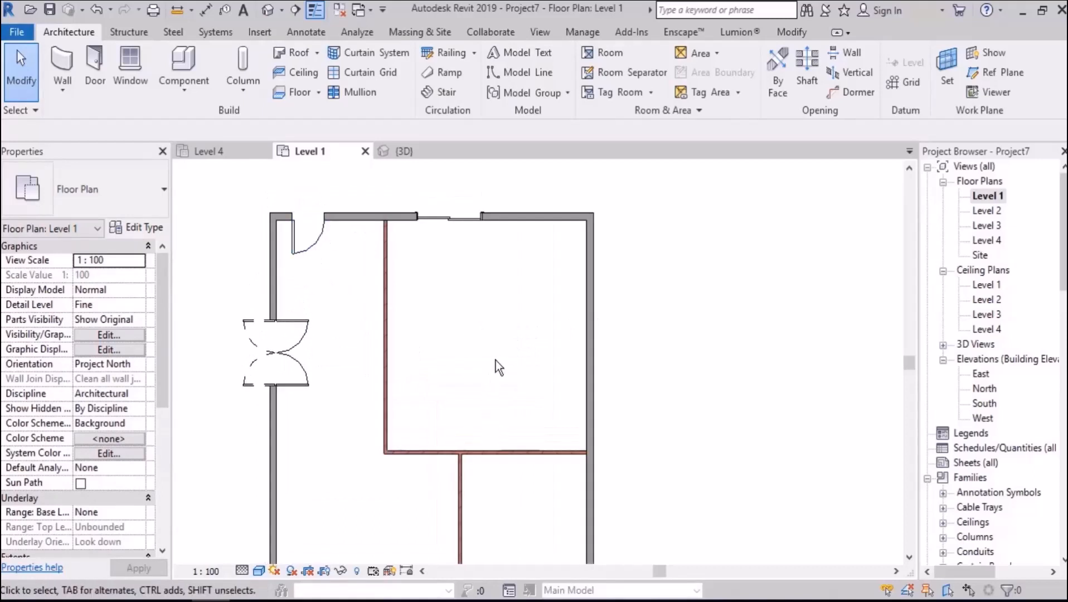
{"action": "left_click", "coordinate": [322, 248]}
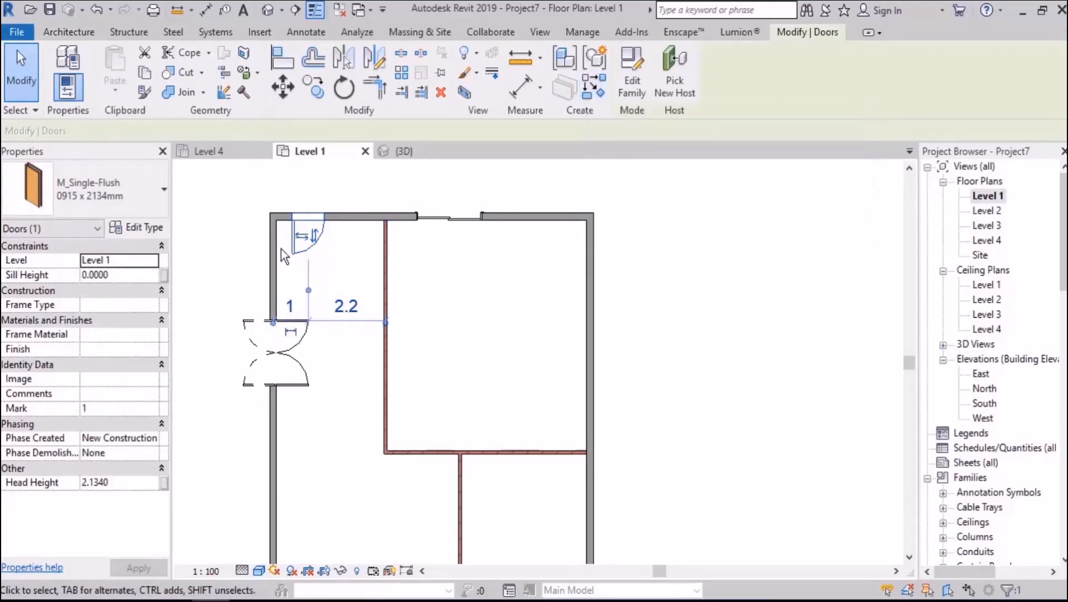
{"action": "left_click", "coordinate": [594, 88]}
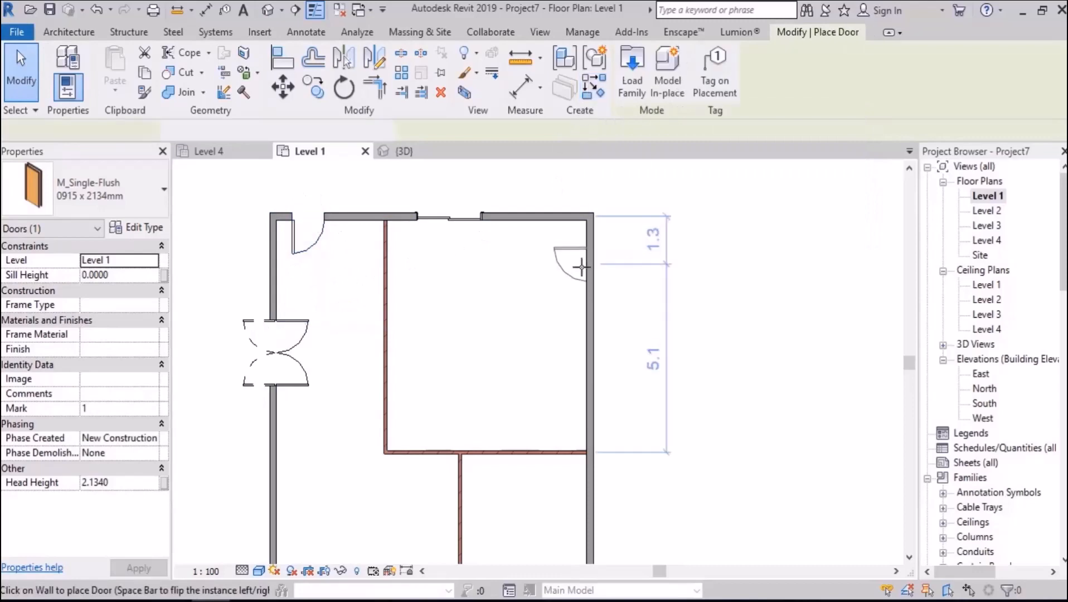
{"action": "left_click", "coordinate": [21, 69]}
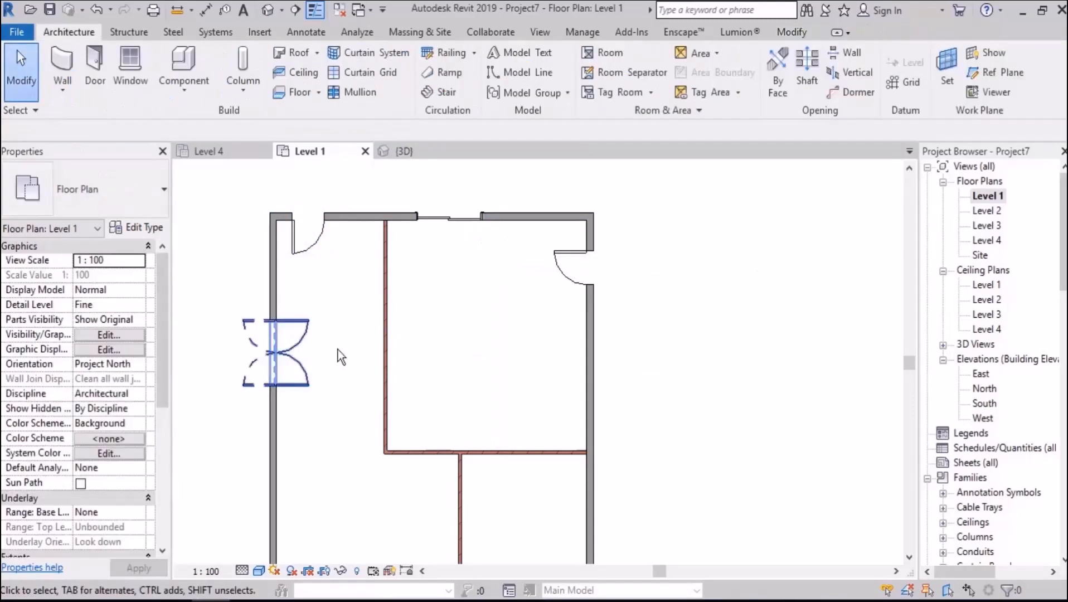
- Use Create Similar on the double-acting door to place another in the right exterior wall, 2.5 m above the horizontal brick partition
{"action": "left_click", "coordinate": [288, 354]}
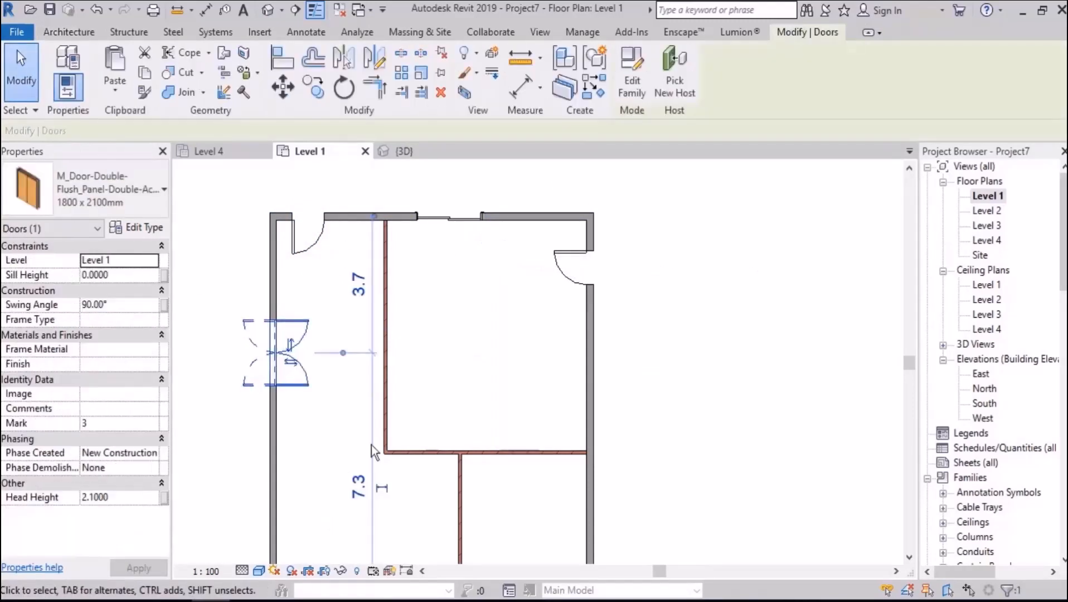
{"action": "left_click", "coordinate": [586, 87]}
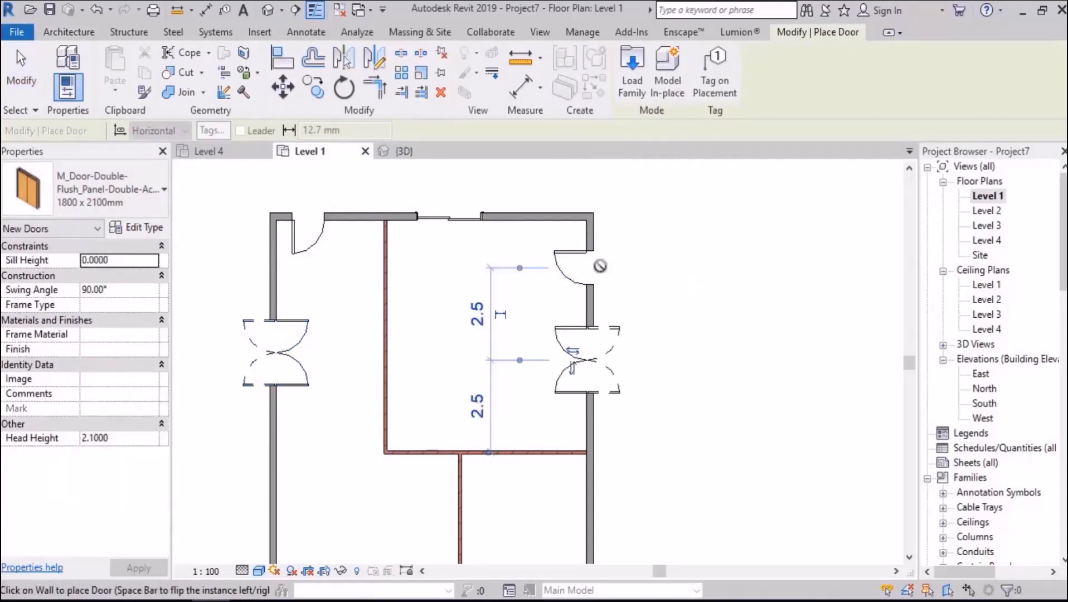
{"action": "scroll", "coordinate": [599, 265], "scroll_direction": "down", "scroll_amount": 4}
{"action": "middle_click_drag", "start_coordinate": [630, 323], "coordinate": [619, 301]}
{"action": "scroll", "coordinate": [448, 438], "scroll_direction": "up", "scroll_amount": 5}
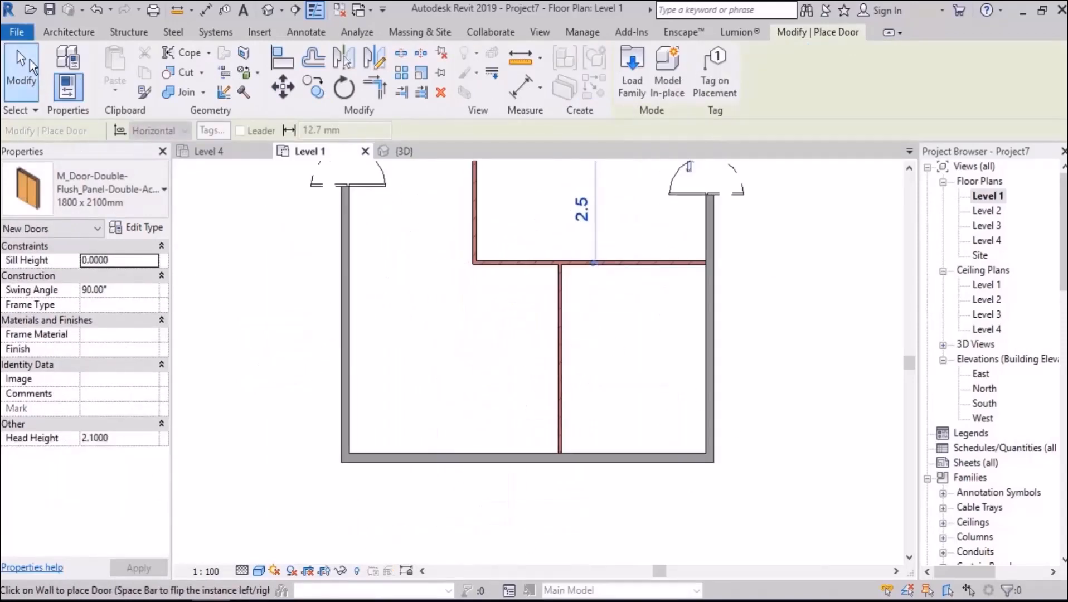
{"action": "left_click", "coordinate": [31, 65]}
- Use Create Similar on the vertical 90mm brick partition to draw a horizontal one from its midpoint area to the left exterior wall
{"action": "left_click", "coordinate": [558, 347]}
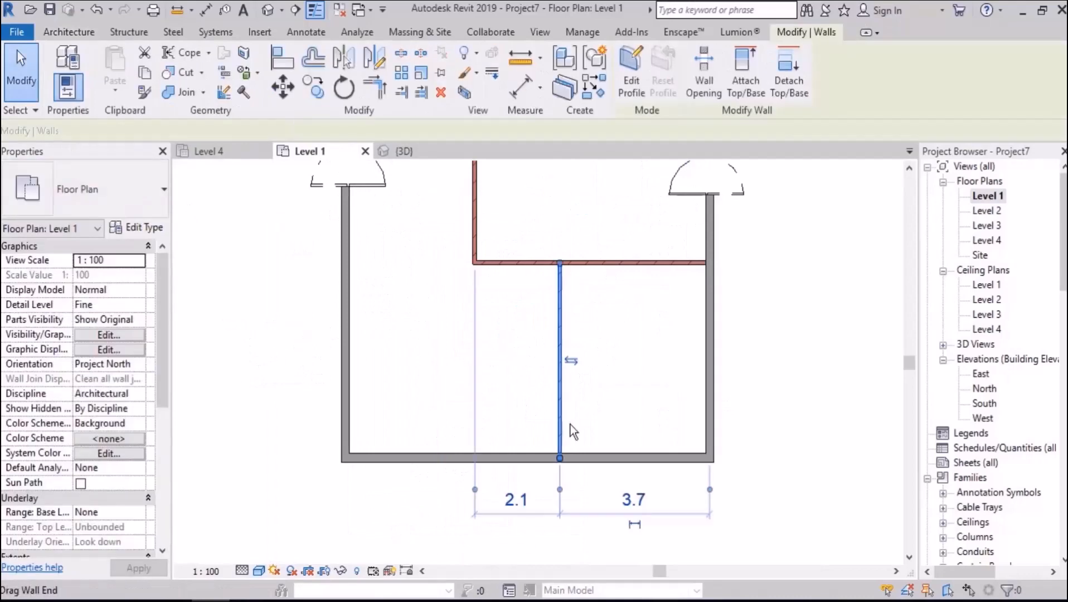
{"action": "left_click", "coordinate": [596, 91]}
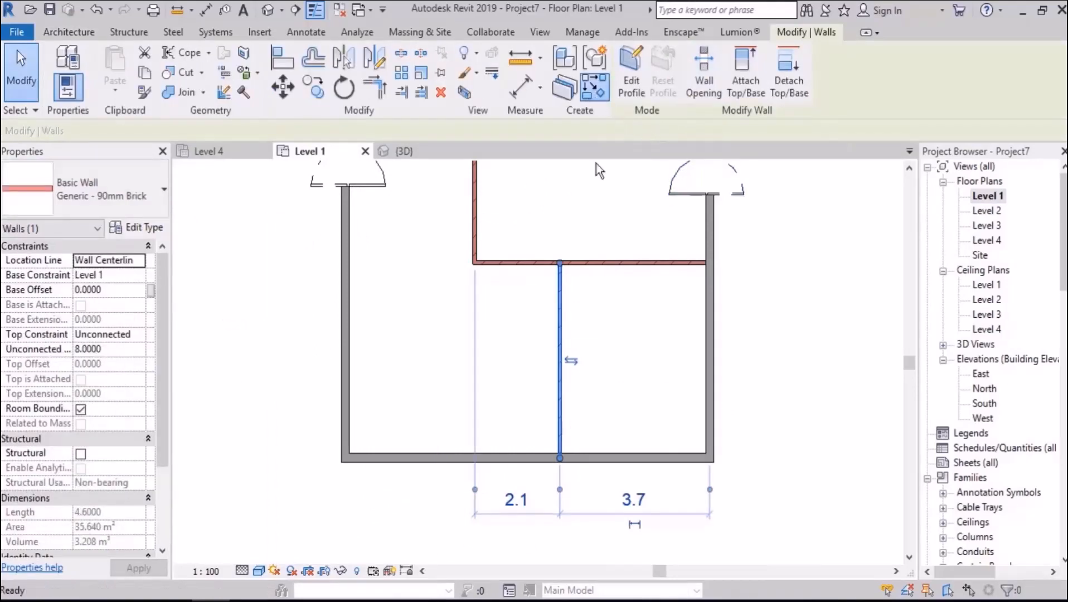
{"action": "left_click", "coordinate": [559, 351]}
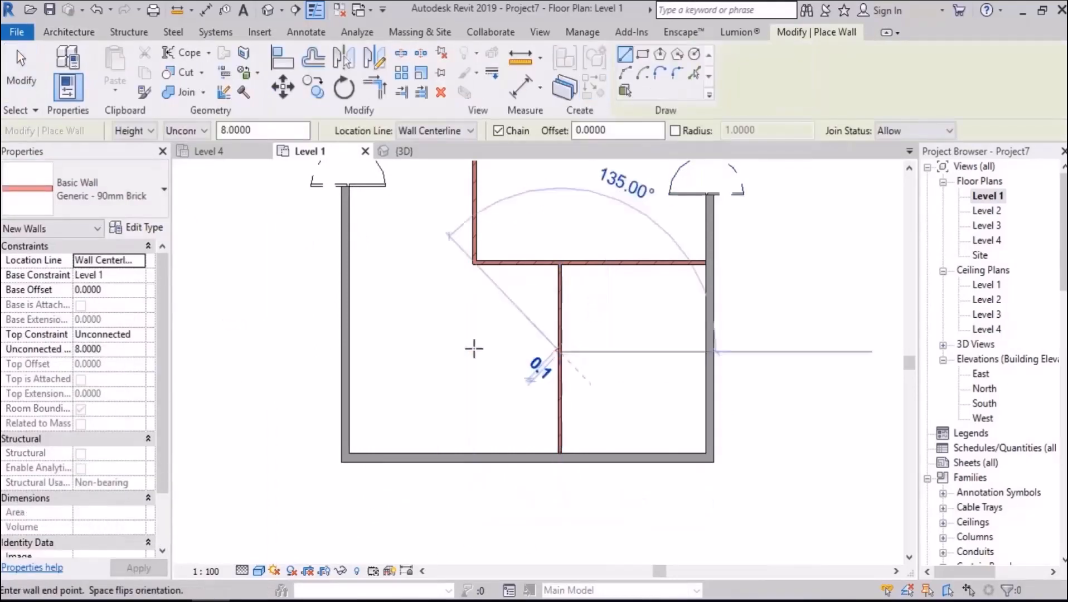
{"action": "left_click", "coordinate": [346, 352]}
{"action": "key", "text": "Escape"}
{"action": "left_click", "coordinate": [16, 62]}
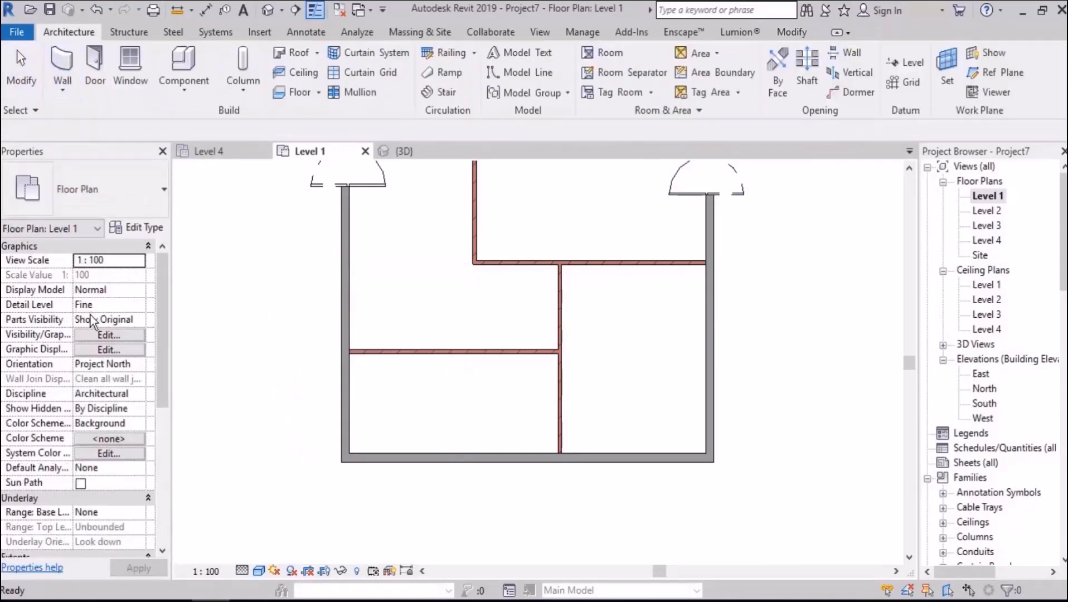
{"action": "scroll", "coordinate": [395, 472], "scroll_direction": "down", "scroll_amount": 5}
{"action": "scroll", "coordinate": [495, 235], "scroll_direction": "up", "scroll_amount": 2}
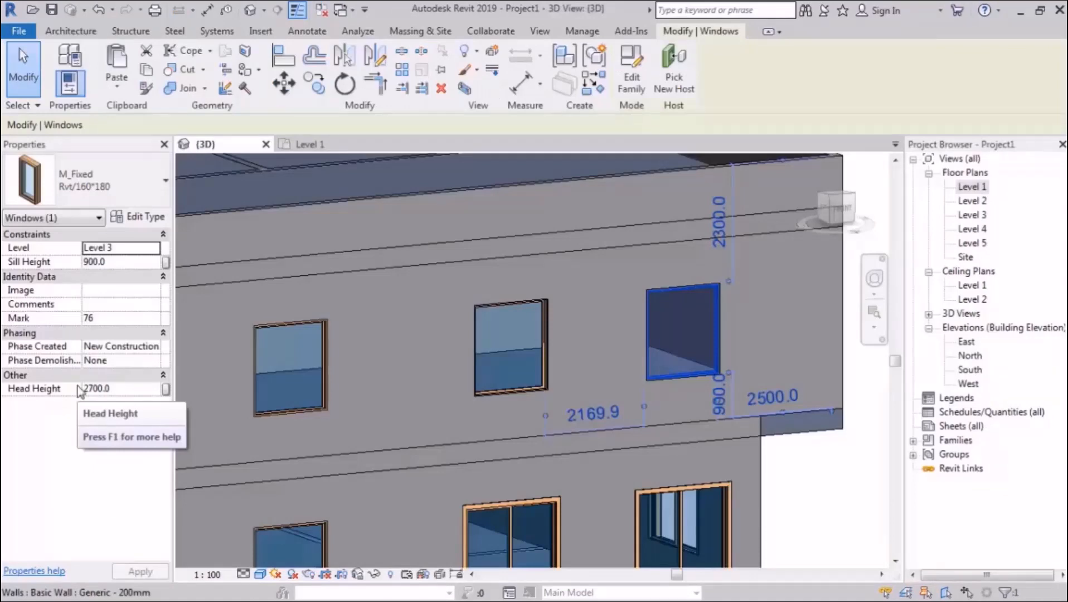
- In Project1's 3D view, deselect the Level 3 window and open the Level 1 floor plan at the building's lower facade
{"action": "scroll", "coordinate": [560, 326], "scroll_direction": "down", "scroll_amount": 6}
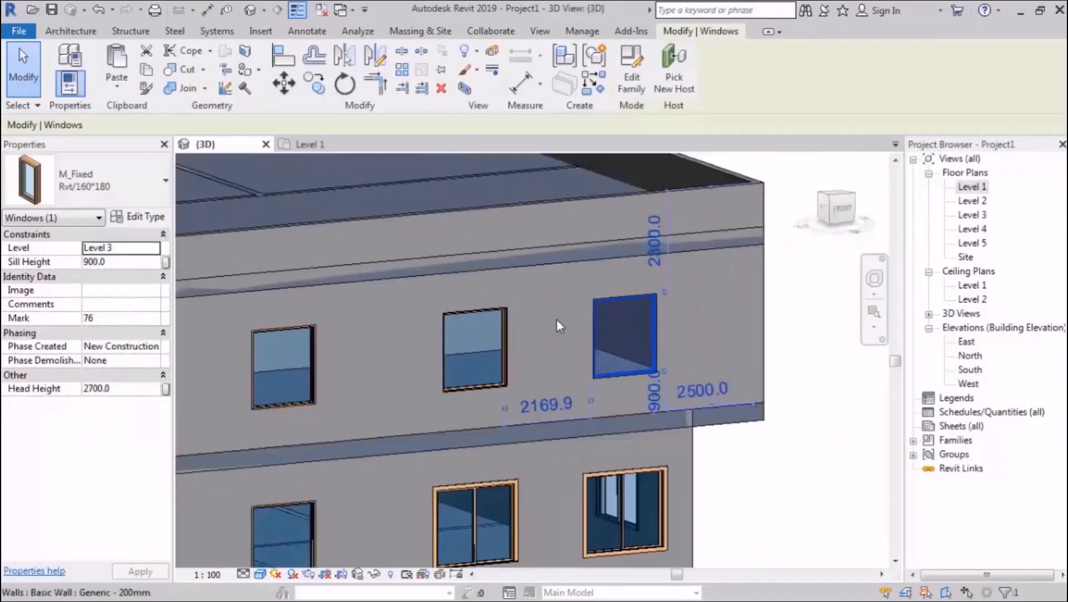
{"action": "middle_click_drag", "start_coordinate": [566, 325], "coordinate": [724, 332], "text": "shift"}
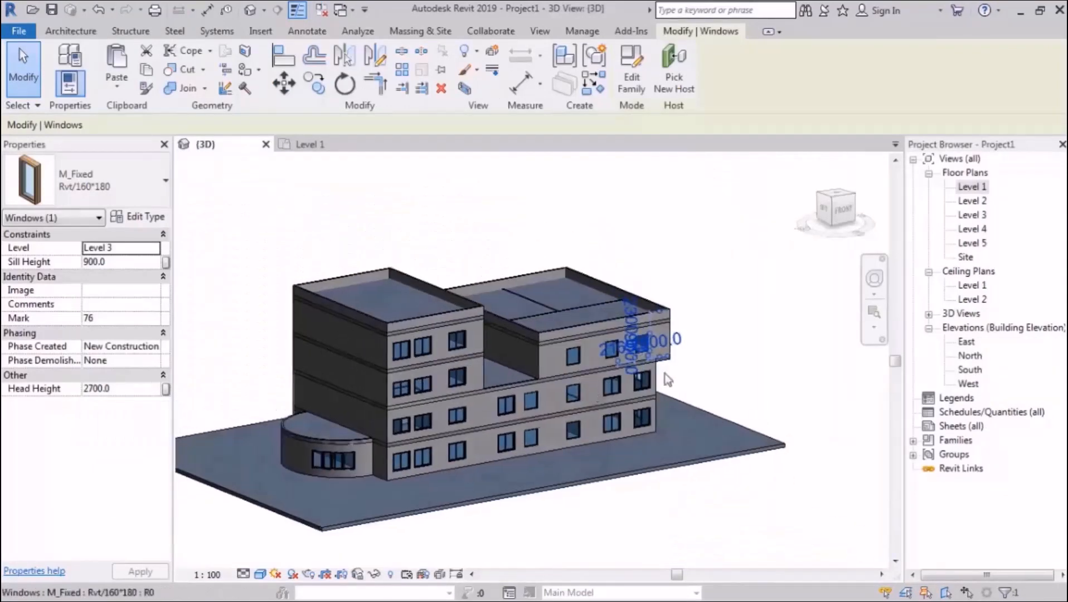
{"action": "left_click", "coordinate": [730, 333]}
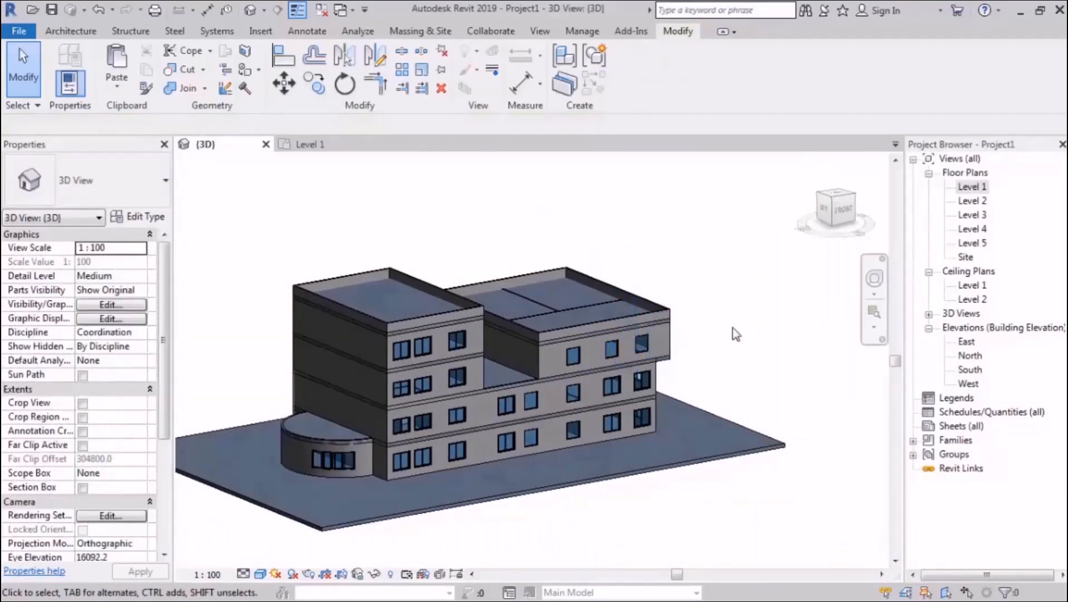
{"action": "double_click", "coordinate": [979, 188]}
{"action": "scroll", "coordinate": [665, 366], "scroll_direction": "down", "scroll_amount": 5}
{"action": "middle_click_drag", "start_coordinate": [484, 291], "coordinate": [592, 340]}
{"action": "scroll", "coordinate": [381, 225], "scroll_direction": "up", "scroll_amount": 3}
{"action": "middle_click_drag", "start_coordinate": [439, 447], "coordinate": [488, 262]}
{"action": "scroll", "coordinate": [431, 374], "scroll_direction": "up", "scroll_amount": 1}
{"action": "scroll", "coordinate": [343, 370], "scroll_direction": "up", "scroll_amount": 4}
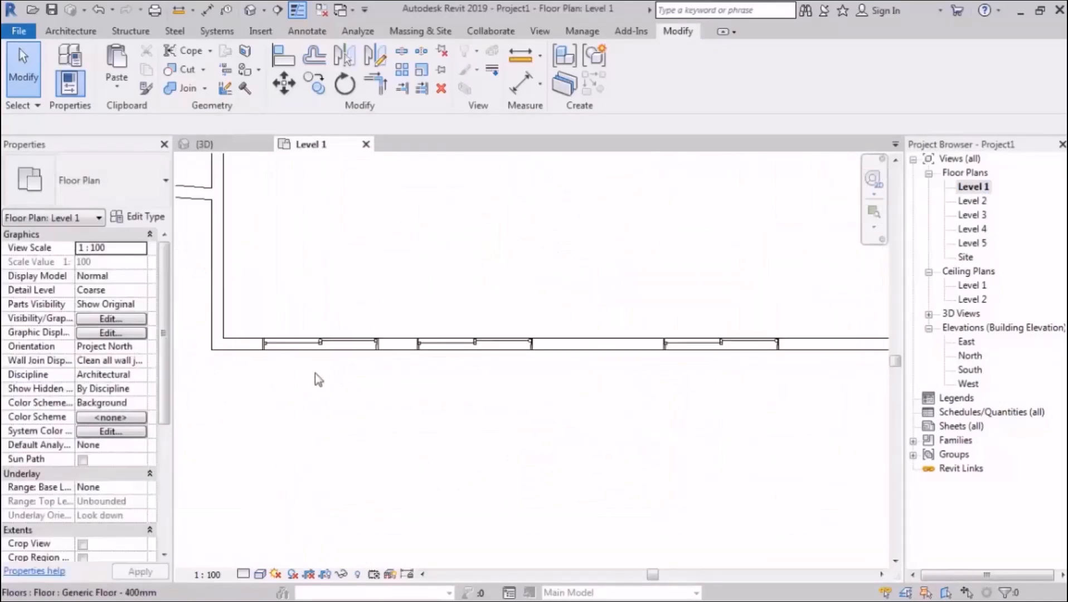
- Set the sill height of the sliding window nearest the building's lower-left corner to 1100 mm
{"action": "middle_click_drag", "start_coordinate": [309, 366], "coordinate": [441, 367]}
{"action": "scroll", "coordinate": [443, 364], "scroll_direction": "up", "scroll_amount": 2}
{"action": "left_click", "coordinate": [447, 341]}
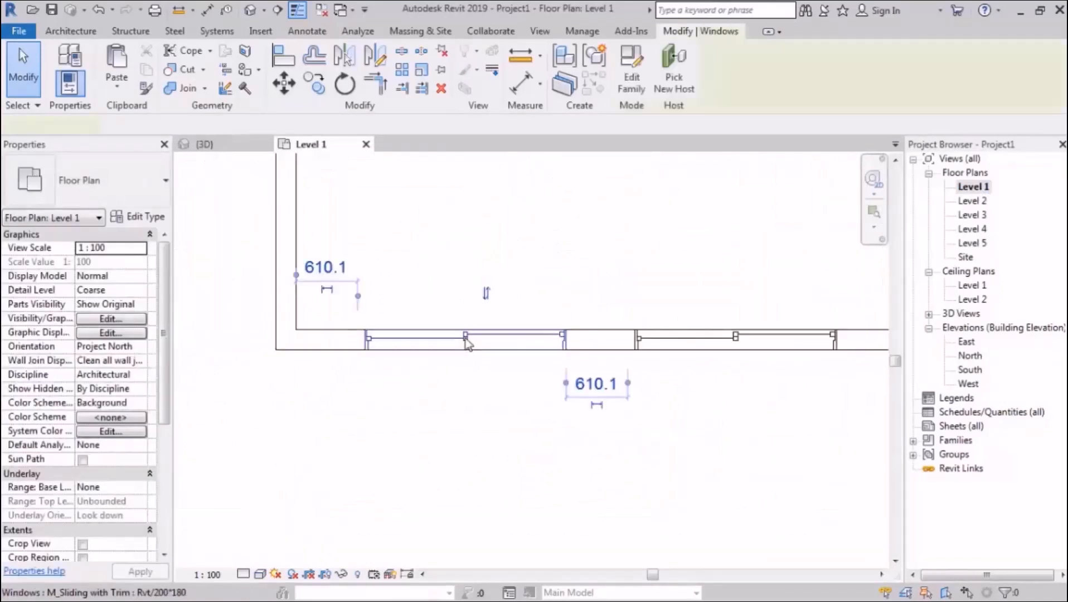
{"action": "left_click", "coordinate": [118, 263]}
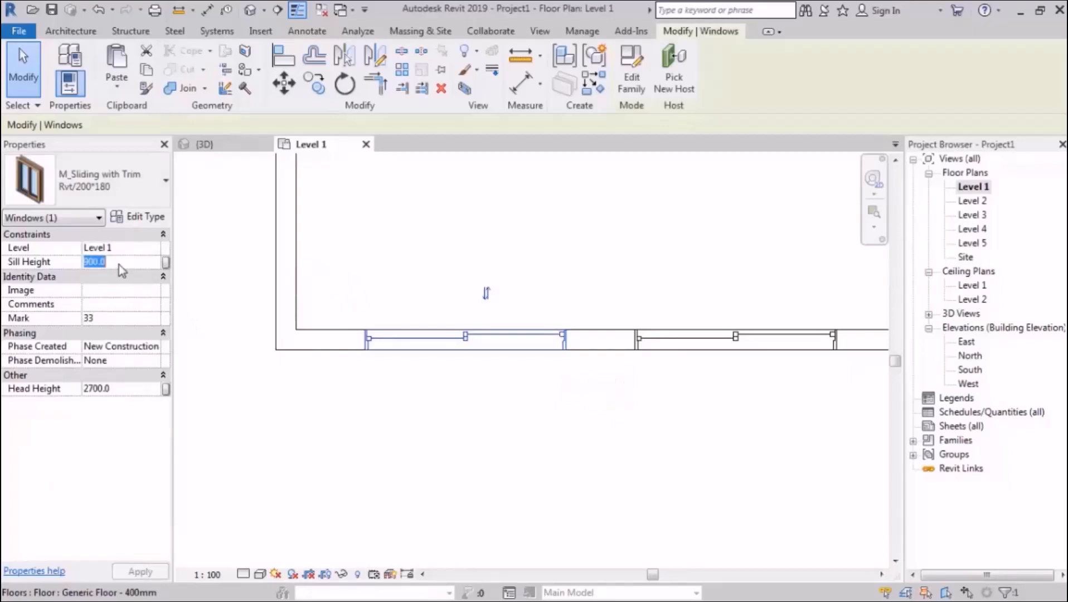
{"action": "type", "text": "1100"}
{"action": "key", "text": "Return"}
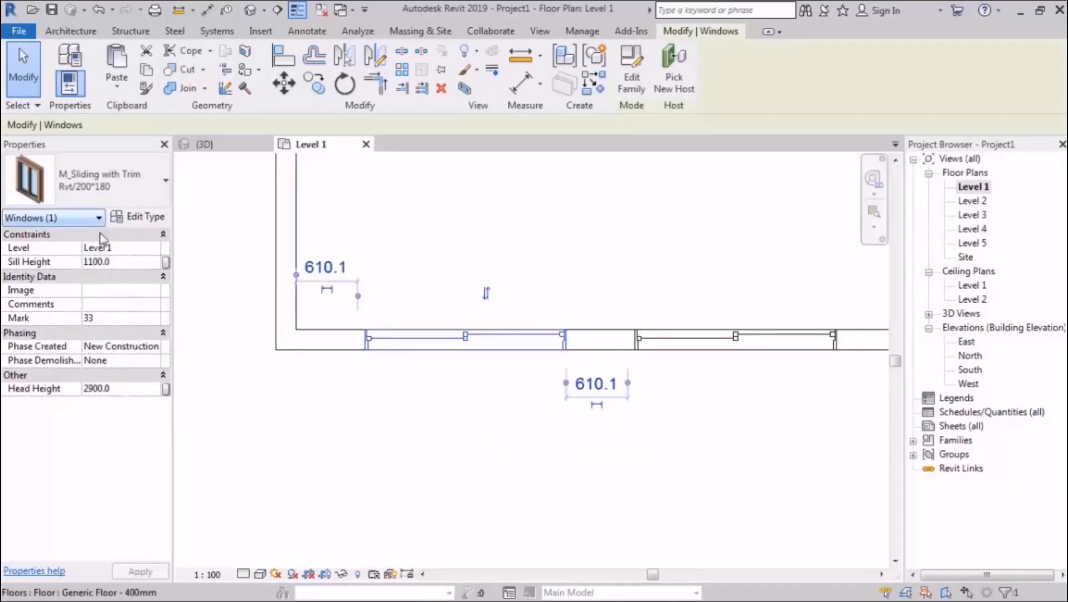
- Set the sill height of the lower-left corner sliding window to 1300 mm and deselect the window
{"action": "left_click", "coordinate": [122, 264]}
{"action": "type", "text": "1300"}
{"action": "key", "text": "Return"}
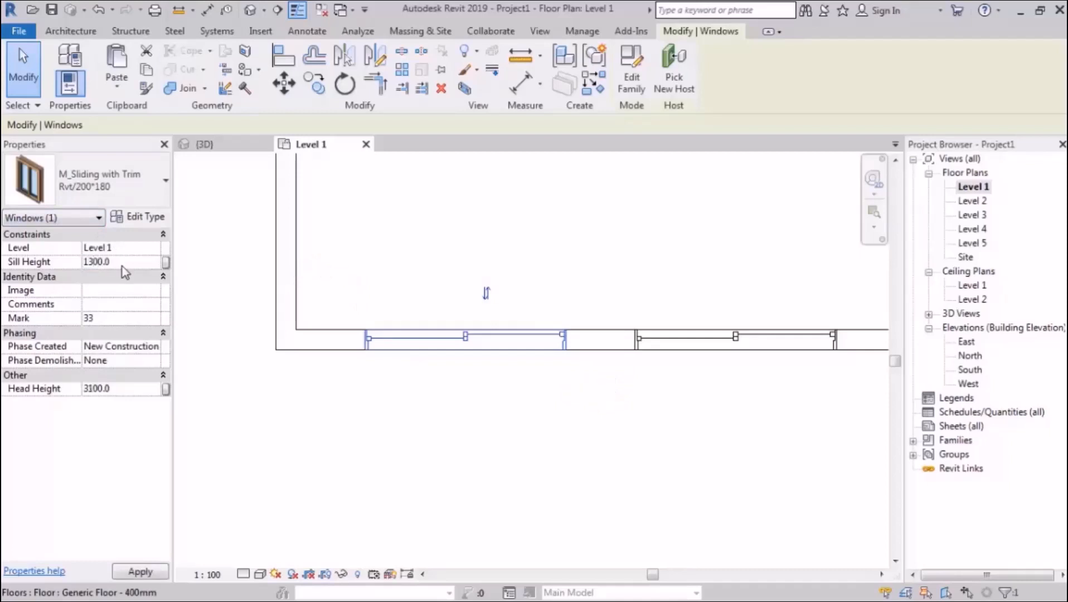
{"action": "key", "text": "Escape"}
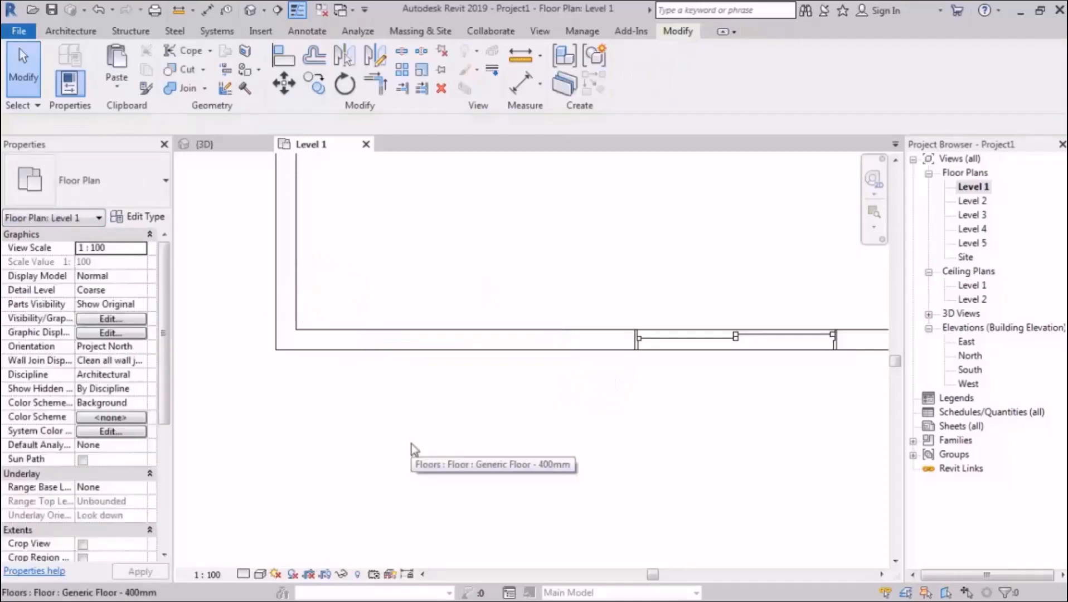
- Draw a straight horizontal Generic 200mm wall about 24000 mm long in the empty area to the right of the building
{"action": "scroll", "coordinate": [346, 409], "scroll_direction": "down", "scroll_amount": 5}
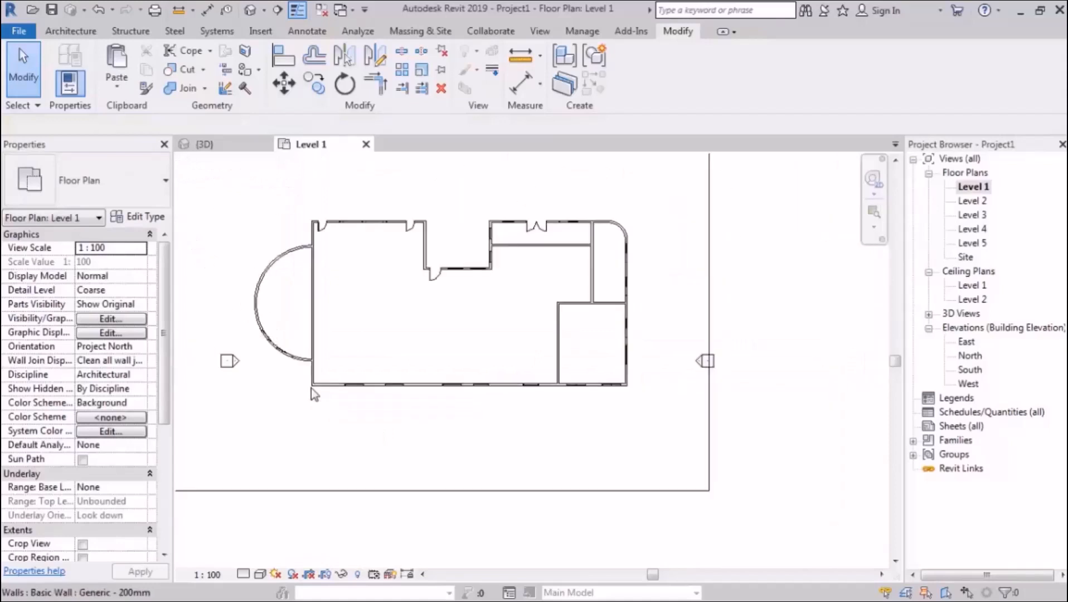
{"action": "middle_click_drag", "start_coordinate": [651, 348], "coordinate": [506, 348]}
{"action": "scroll", "coordinate": [400, 324], "scroll_direction": "up", "scroll_amount": 3}
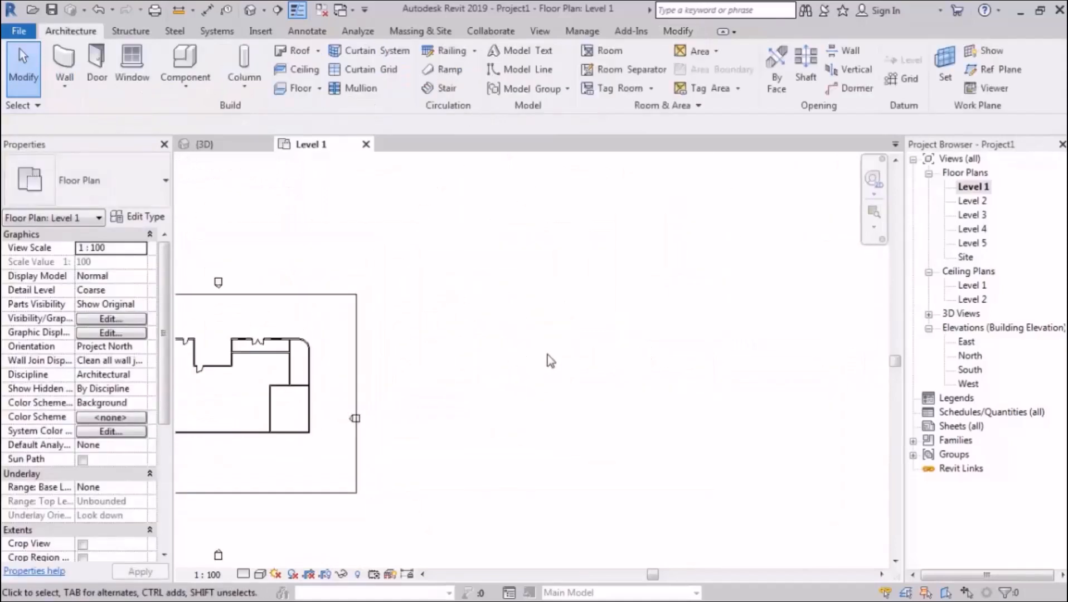
{"action": "scroll", "coordinate": [531, 324], "scroll_direction": "up", "scroll_amount": 1}
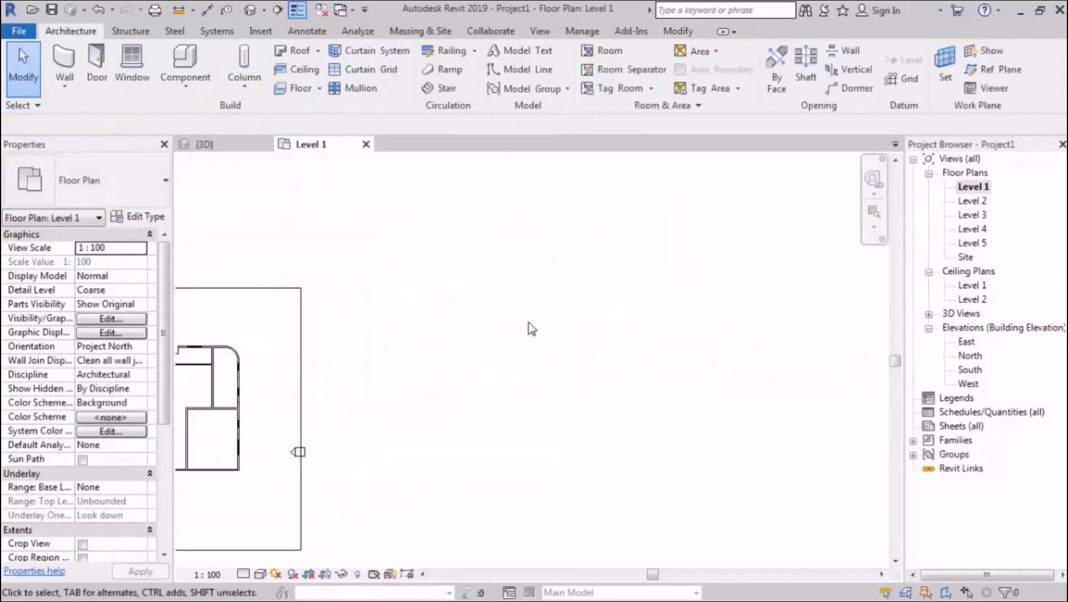
{"action": "left_click", "coordinate": [64, 62]}
{"action": "left_click", "coordinate": [419, 293]}
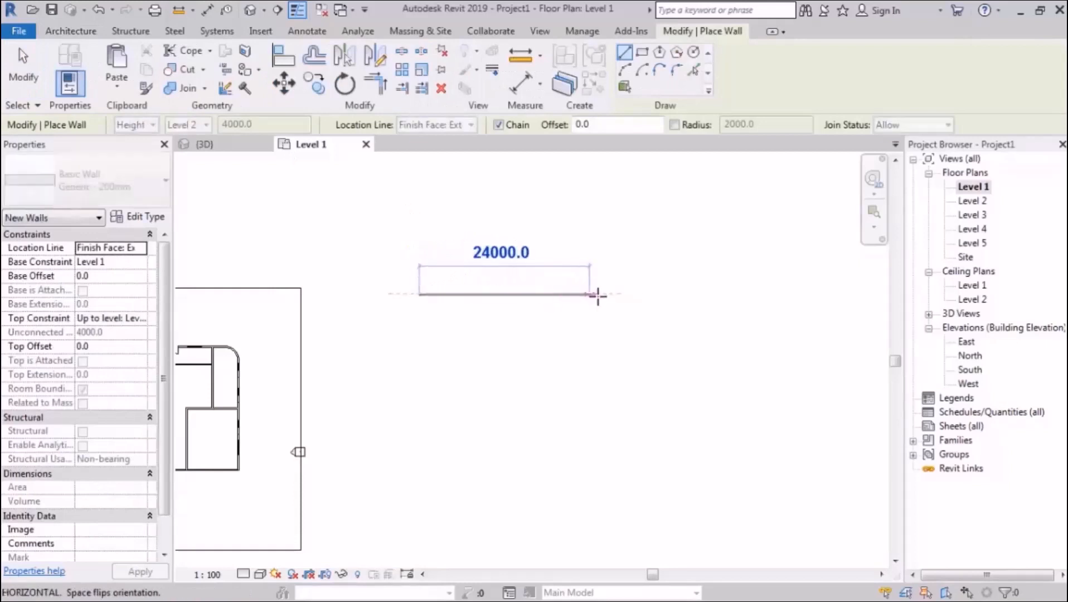
{"action": "left_click", "coordinate": [597, 294]}
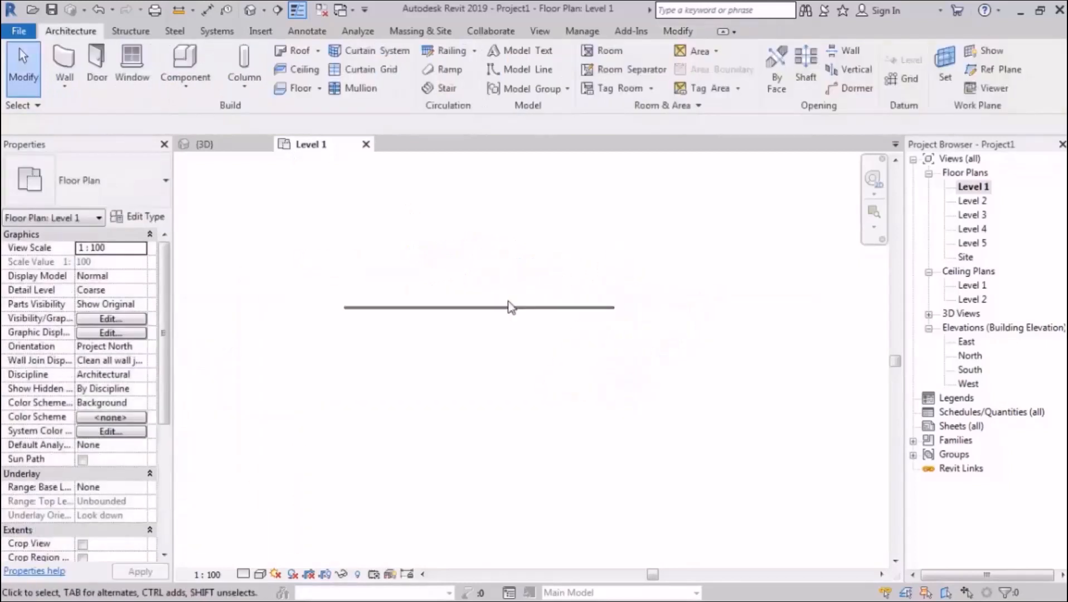
- Place a Rvt/200*180 sliding window with a 600 mm sill height 1200 mm from the new wall's left end
{"action": "middle_click_drag", "start_coordinate": [486, 299], "coordinate": [500, 313]}
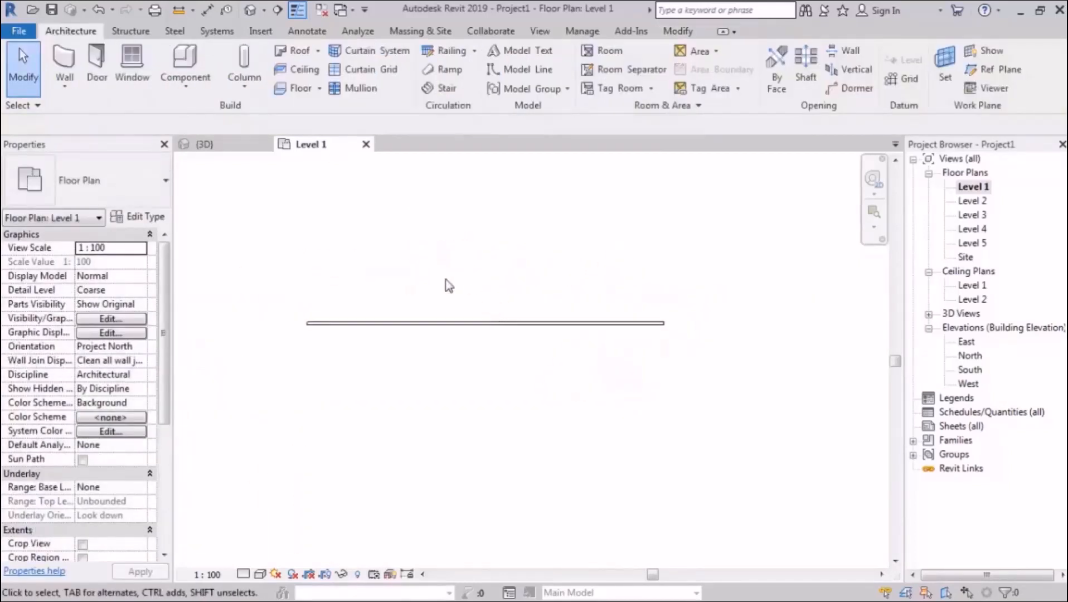
{"action": "scroll", "coordinate": [443, 280], "scroll_direction": "up", "scroll_amount": 1}
{"action": "middle_click_drag", "start_coordinate": [429, 329], "coordinate": [479, 296]}
{"action": "left_click", "coordinate": [136, 85]}
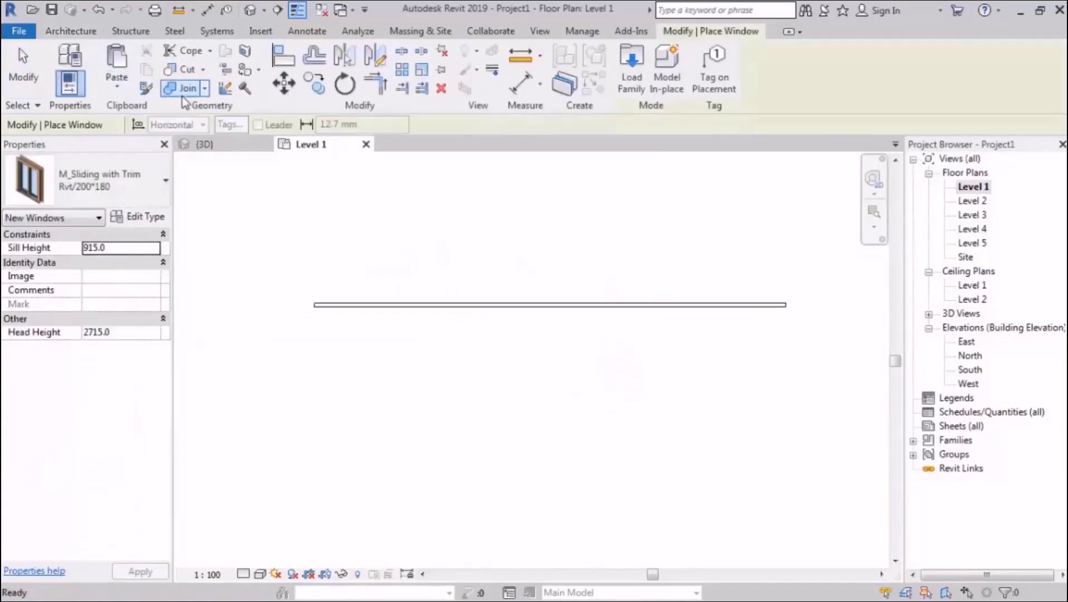
{"action": "left_click", "coordinate": [126, 250]}
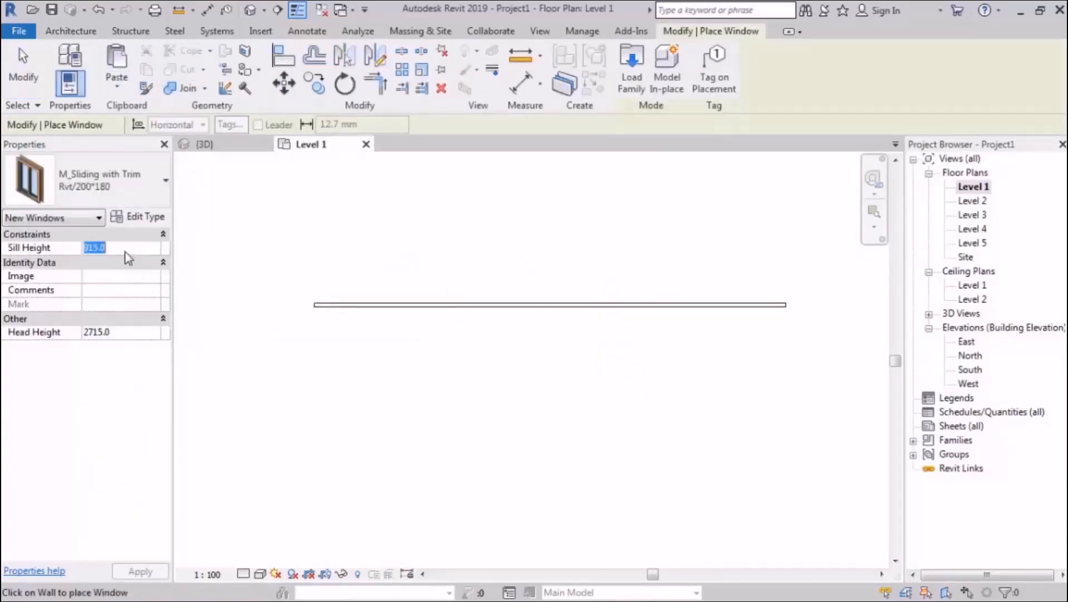
{"action": "type", "text": "600"}
{"action": "key", "text": "Return"}
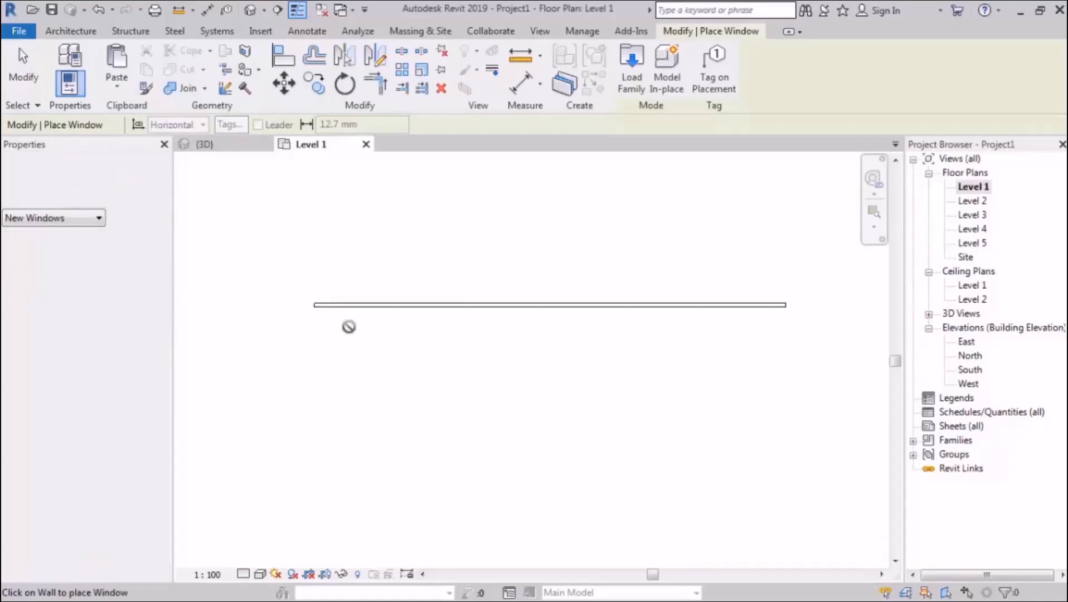
{"action": "left_click", "coordinate": [380, 307]}
{"action": "scroll", "coordinate": [379, 308], "scroll_direction": "up", "scroll_amount": 2}
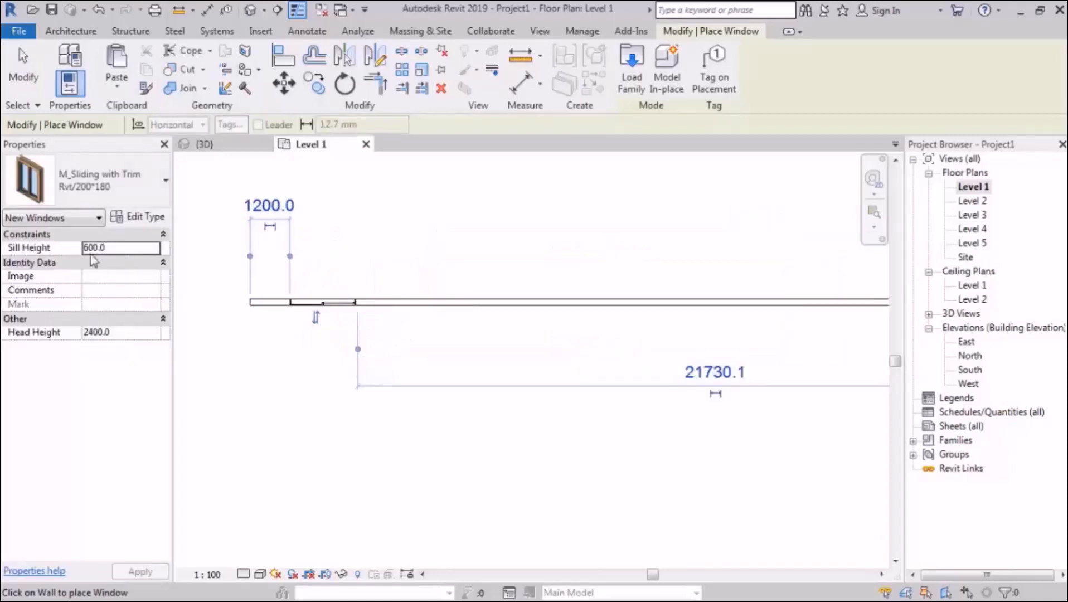
- Place a second sliding window with a 1200 mm sill height in the new wall, 1400 mm to the right of the first
{"action": "left_click", "coordinate": [125, 250]}
{"action": "type", "text": "120"}
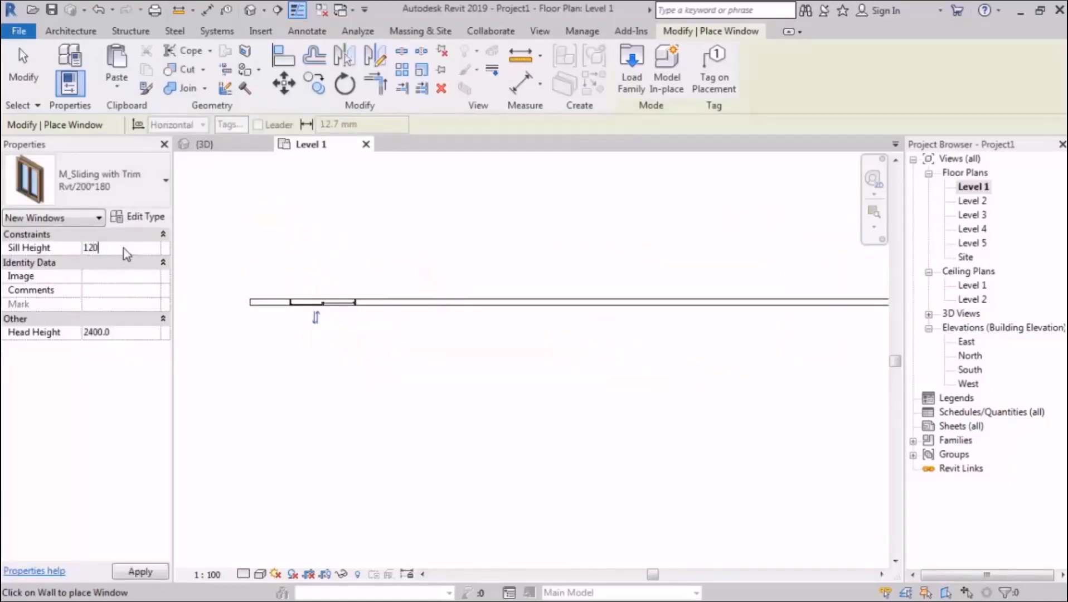
{"action": "type", "text": "0"}
{"action": "key", "text": "Return"}
{"action": "left_click", "coordinate": [433, 303]}
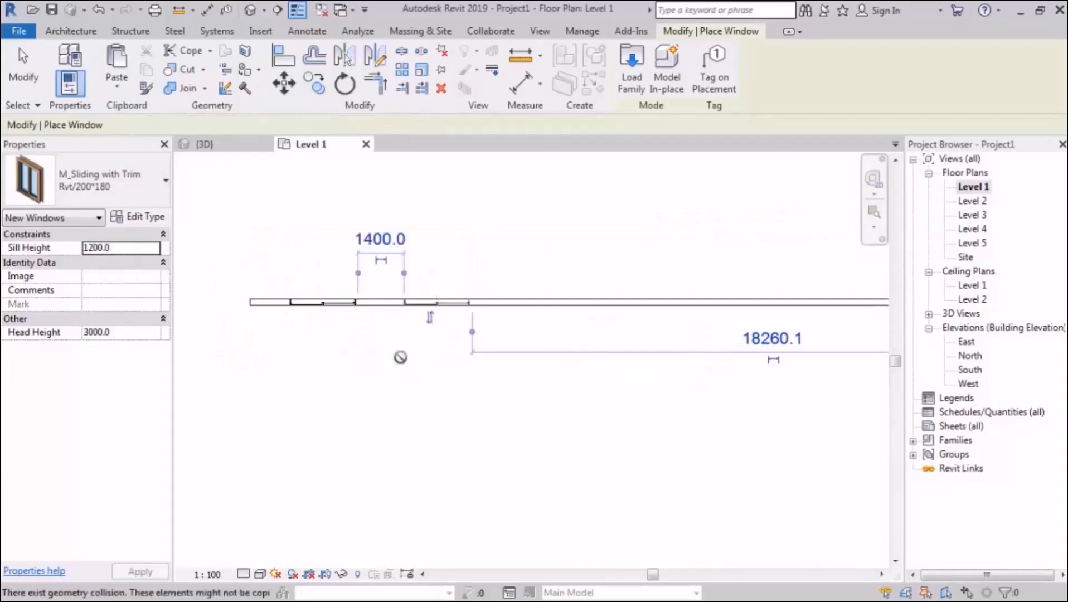
- Place a third sliding window with a 1700 mm sill height in the new wall, 1600 mm to the right of the second
{"action": "left_click", "coordinate": [140, 250]}
{"action": "type", "text": "170"}
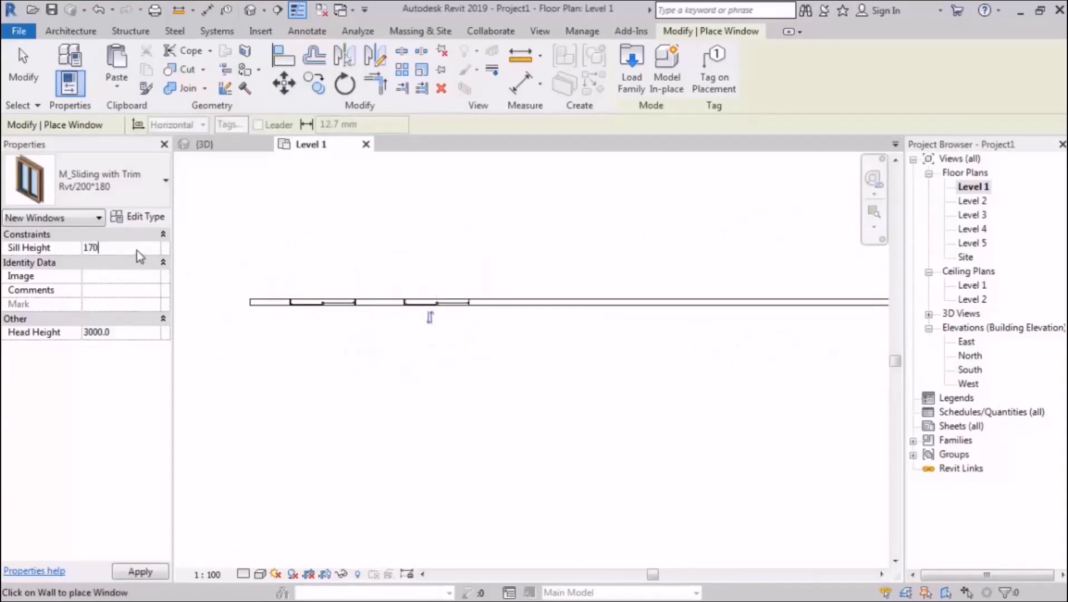
{"action": "type", "text": "0"}
{"action": "key", "text": "Return"}
{"action": "middle_click_drag", "start_coordinate": [598, 398], "coordinate": [493, 386]}
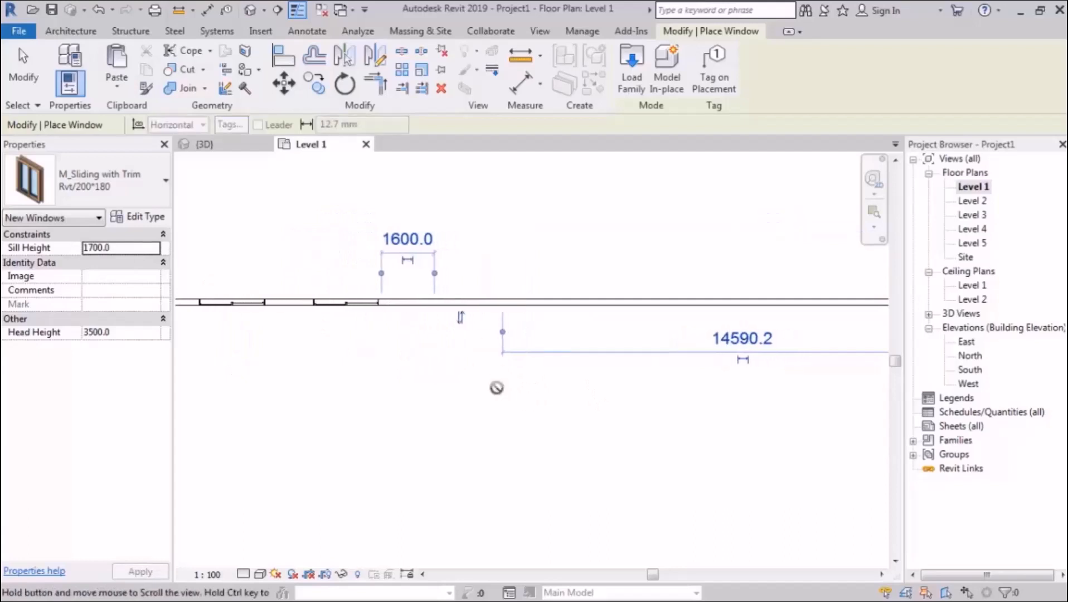
- Place a fourth sliding window with a 2400 mm sill height in the wall, 400 mm to the right of the third
{"action": "left_click", "coordinate": [144, 252]}
{"action": "type", "text": "2400"}
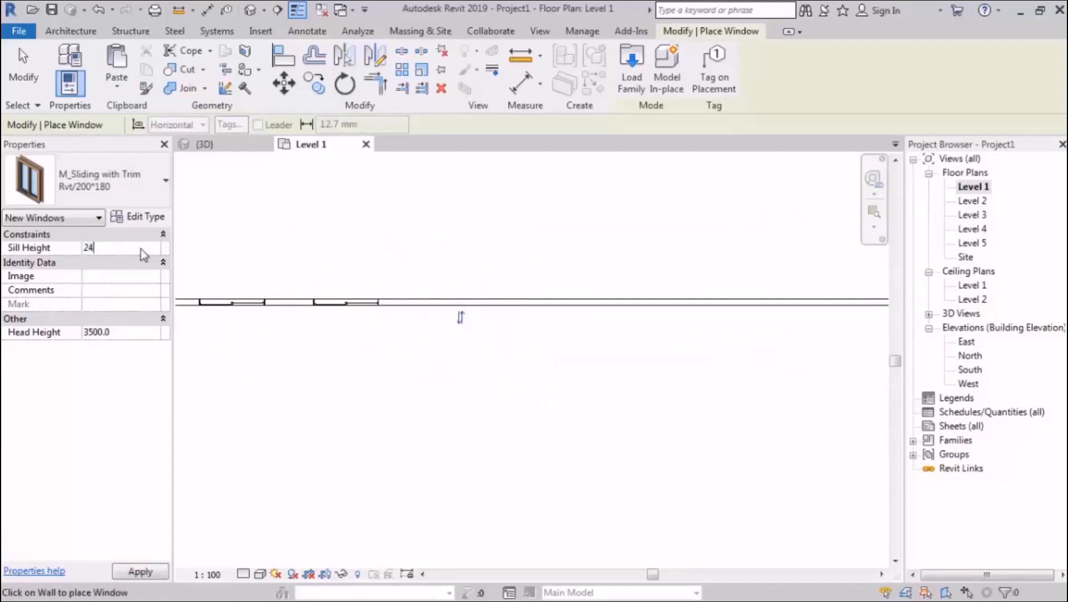
{"action": "key", "text": "Return"}
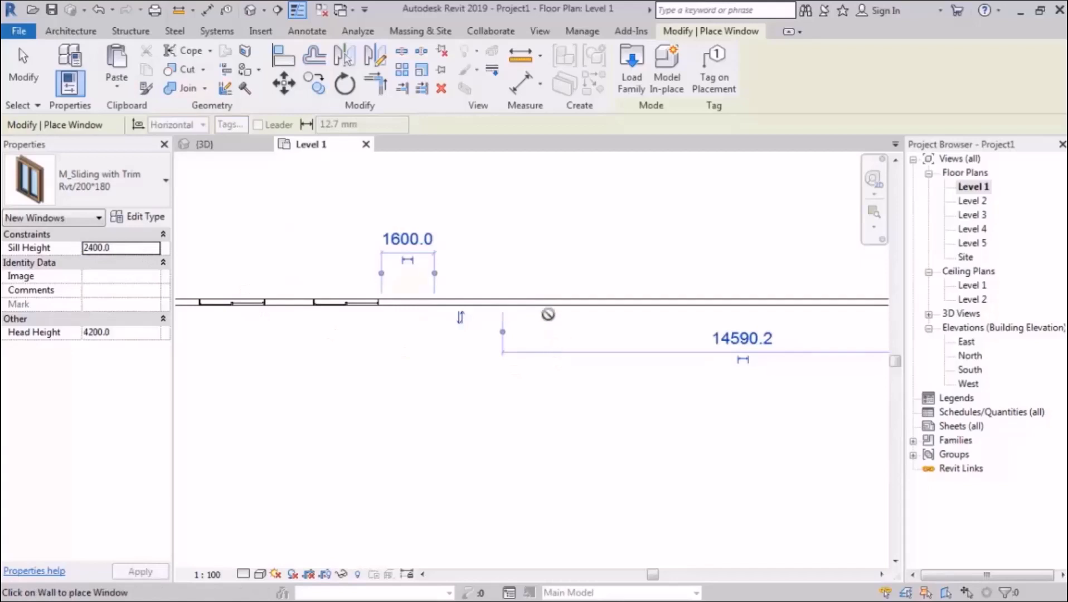
{"action": "left_click", "coordinate": [548, 303]}
{"action": "middle_click_drag", "start_coordinate": [517, 382], "coordinate": [390, 381]}
- Place a fifth sliding window with a 3200 mm sill height in the wall, 5100 mm to the right of the third
{"action": "left_click", "coordinate": [124, 247]}
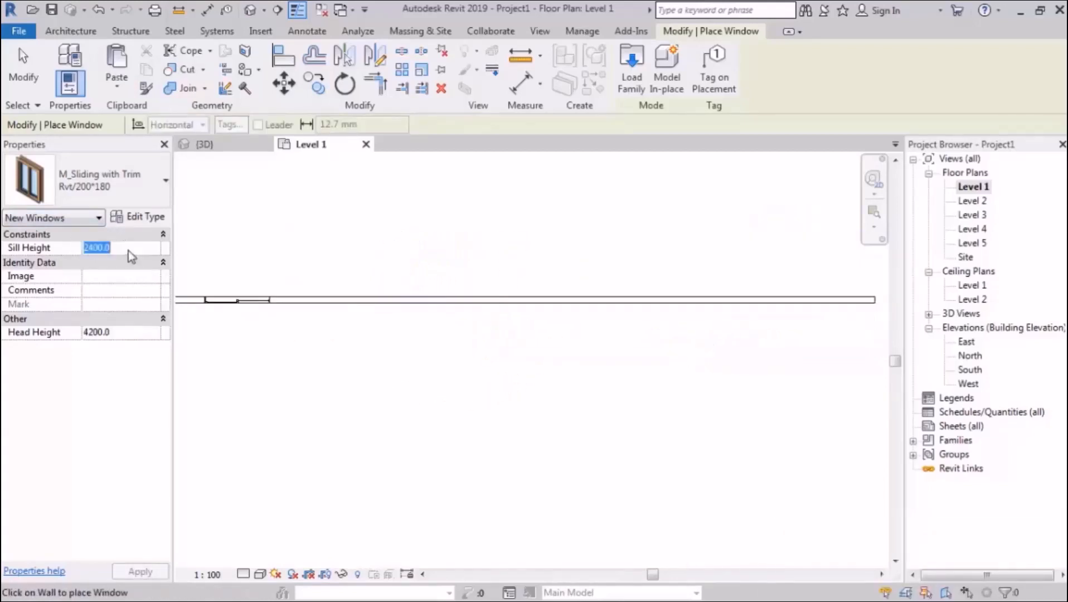
{"action": "type", "text": "32"}
{"action": "key", "text": "Return"}
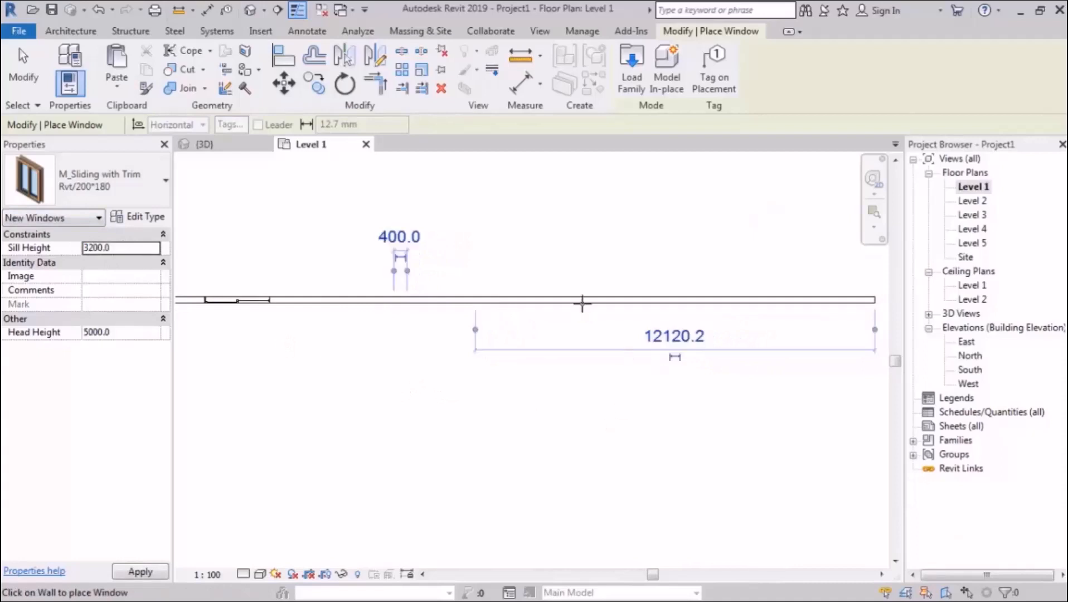
{"action": "left_click", "coordinate": [594, 300]}
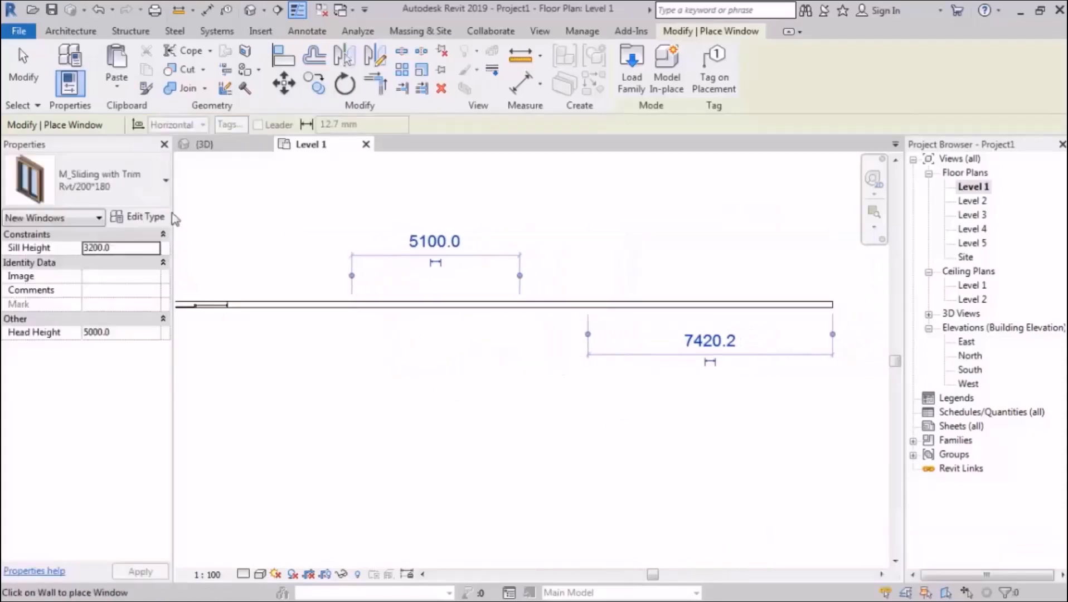
- Place two Rvt/120*210/Wood single-flush doors 1400 mm apart near the wall's right end, the outer one 2400 mm from the end
{"action": "left_click", "coordinate": [71, 31]}
{"action": "left_click", "coordinate": [98, 61]}
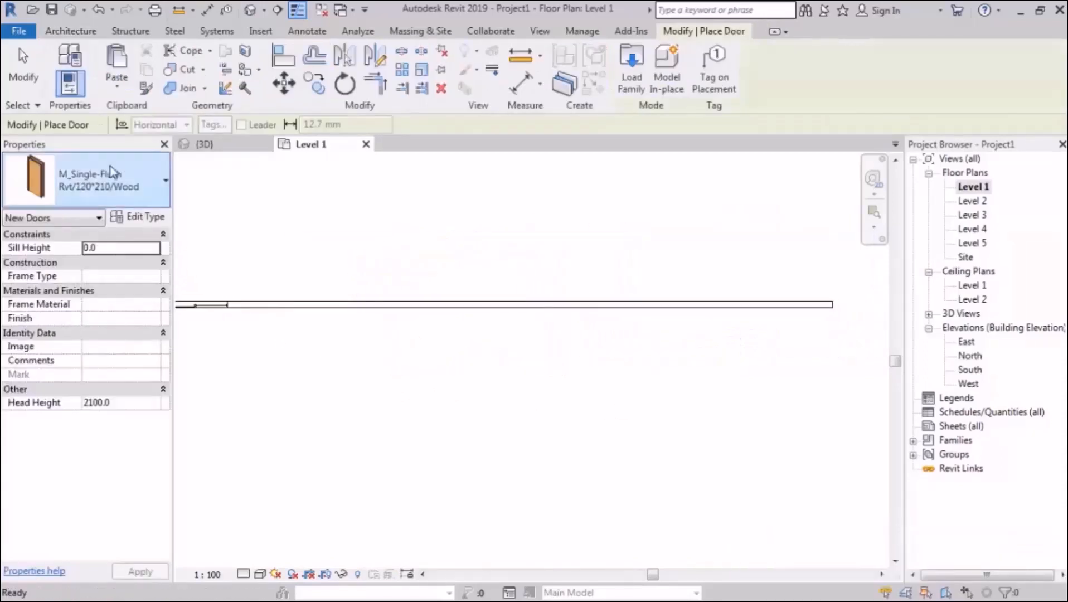
{"action": "left_click", "coordinate": [113, 179]}
{"action": "left_click", "coordinate": [102, 392]}
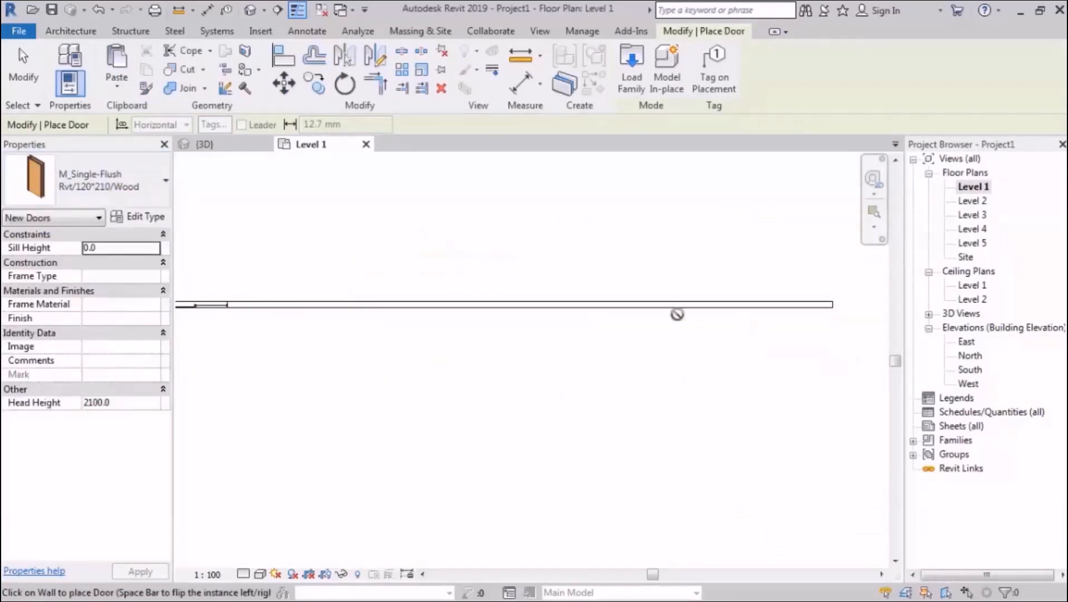
{"action": "left_click", "coordinate": [646, 311]}
{"action": "scroll", "coordinate": [705, 331], "scroll_direction": "down", "scroll_amount": 3}
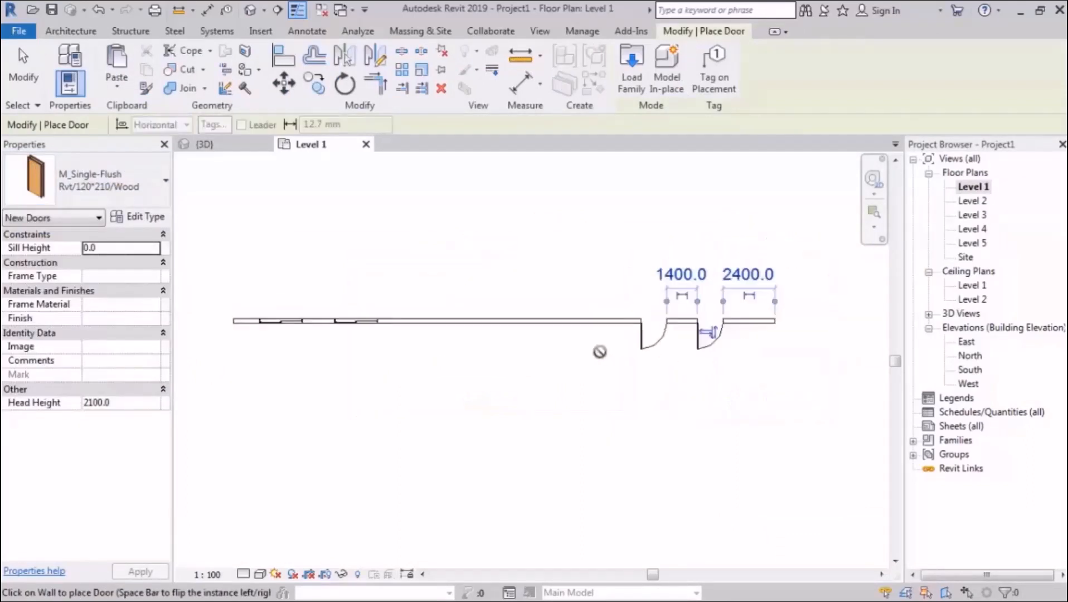
- In the 3D view, stretch the new wall's top upward to a top offset of about 2551 mm, above the highest window
{"action": "left_click", "coordinate": [237, 146]}
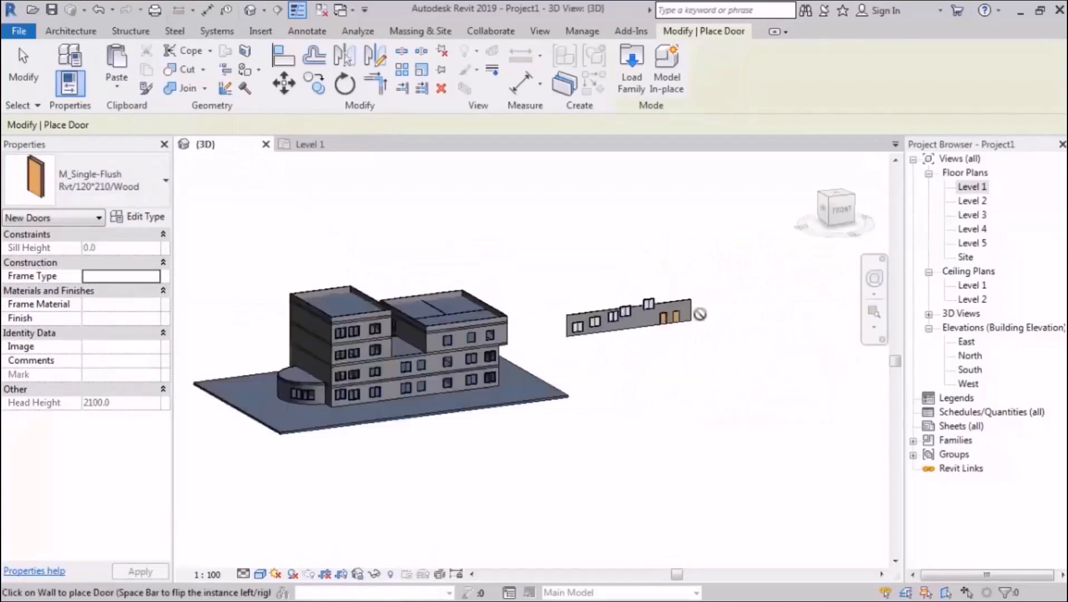
{"action": "scroll", "coordinate": [592, 335], "scroll_direction": "up", "scroll_amount": 5}
{"action": "middle_click_drag", "start_coordinate": [467, 222], "coordinate": [558, 222]}
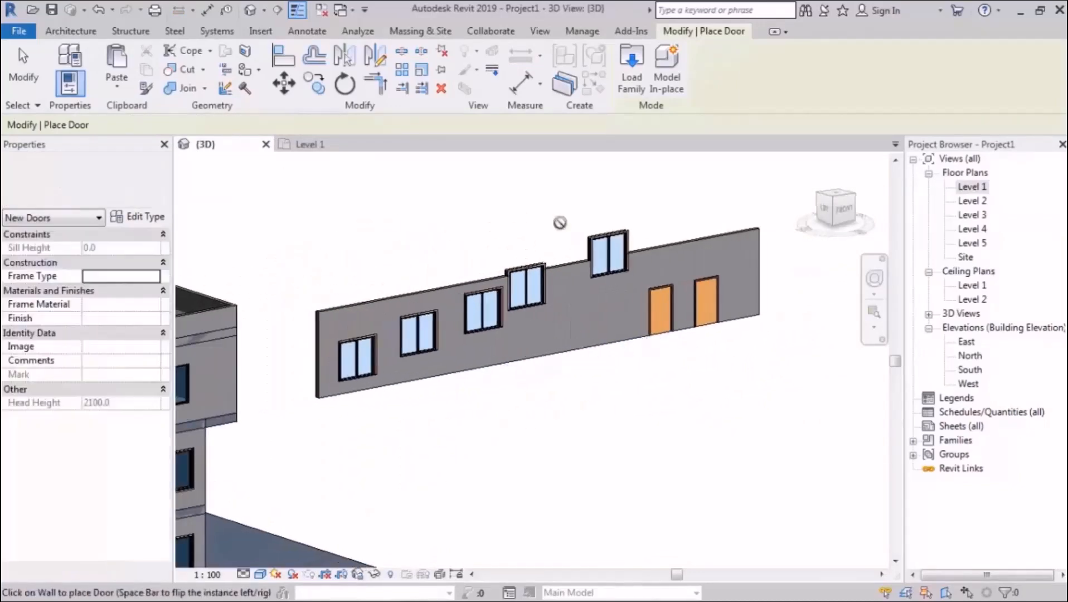
{"action": "key", "text": "Escape"}
{"action": "key", "text": "Escape"}
{"action": "left_click", "coordinate": [596, 348]}
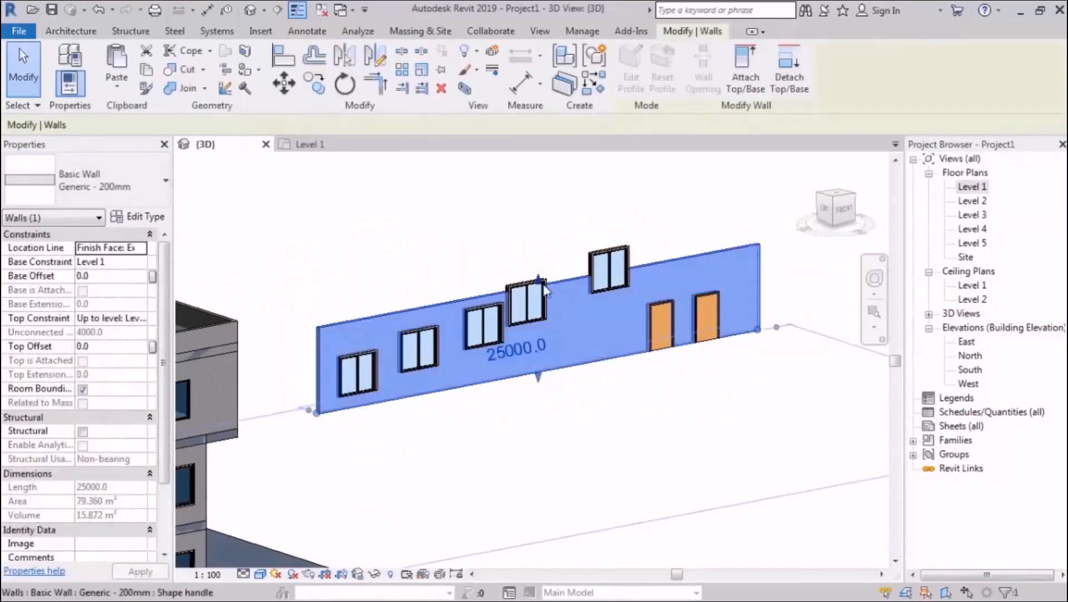
{"action": "left_click_drag", "start_coordinate": [538, 278], "coordinate": [543, 223]}
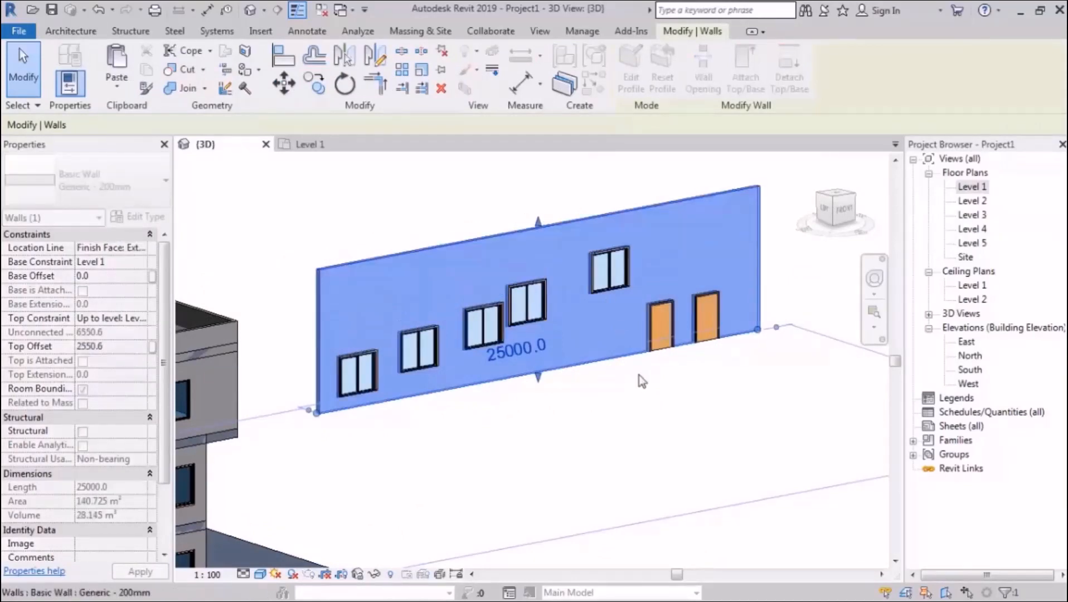
{"action": "left_click", "coordinate": [646, 427]}
- Temporarily isolate the new wall with its windows and doors in the 3D view
{"action": "scroll", "coordinate": [683, 416], "scroll_direction": "down", "scroll_amount": 2}
{"action": "middle_click_drag", "start_coordinate": [683, 417], "coordinate": [564, 385]}
{"action": "scroll", "coordinate": [591, 365], "scroll_direction": "up", "scroll_amount": 1}
{"action": "scroll", "coordinate": [656, 320], "scroll_direction": "down", "scroll_amount": 3}
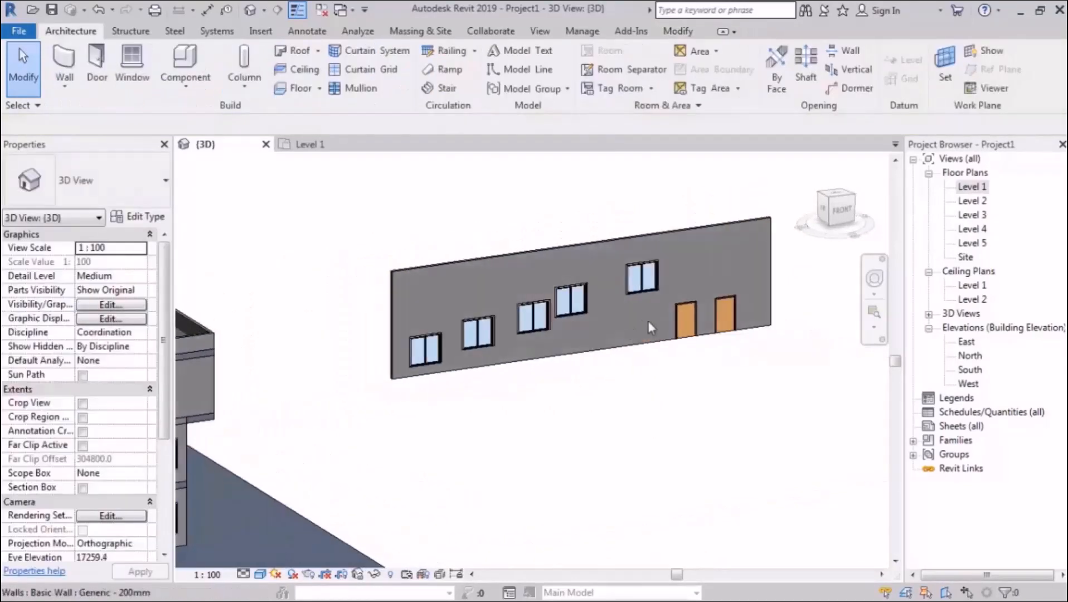
{"action": "left_click_drag", "start_coordinate": [678, 245], "coordinate": [398, 389]}
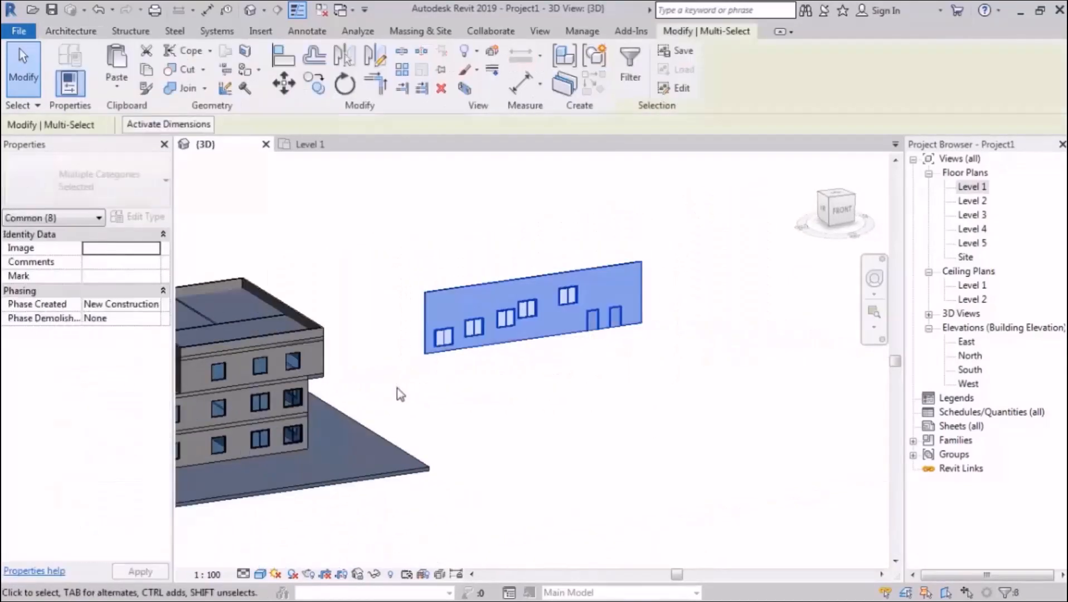
{"action": "key", "text": "h"}
{"action": "key", "text": "i"}
{"action": "left_click", "coordinate": [569, 425]}
- Tile the 3D view and the Level 1 plan side by side, framing the new wall in both
{"action": "mouse_move", "coordinate": [571, 385]}
{"action": "middle_mouse_down"}
{"action": "mouse_move", "coordinate": [469, 375]}
{"action": "mouse_move", "coordinate": [374, 400]}
{"action": "middle_mouse_up"}
{"action": "key", "text": "w"}
{"action": "key", "text": "t"}
{"action": "scroll", "coordinate": [341, 319], "scroll_direction": "up", "scroll_amount": 1}
{"action": "middle_click_drag", "start_coordinate": [395, 357], "coordinate": [484, 349], "text": "shift"}
{"action": "scroll", "coordinate": [801, 374], "scroll_direction": "down", "scroll_amount": 3}
{"action": "middle_click_drag", "start_coordinate": [814, 378], "coordinate": [641, 360]}
{"action": "scroll", "coordinate": [623, 319], "scroll_direction": "up", "scroll_amount": 4}
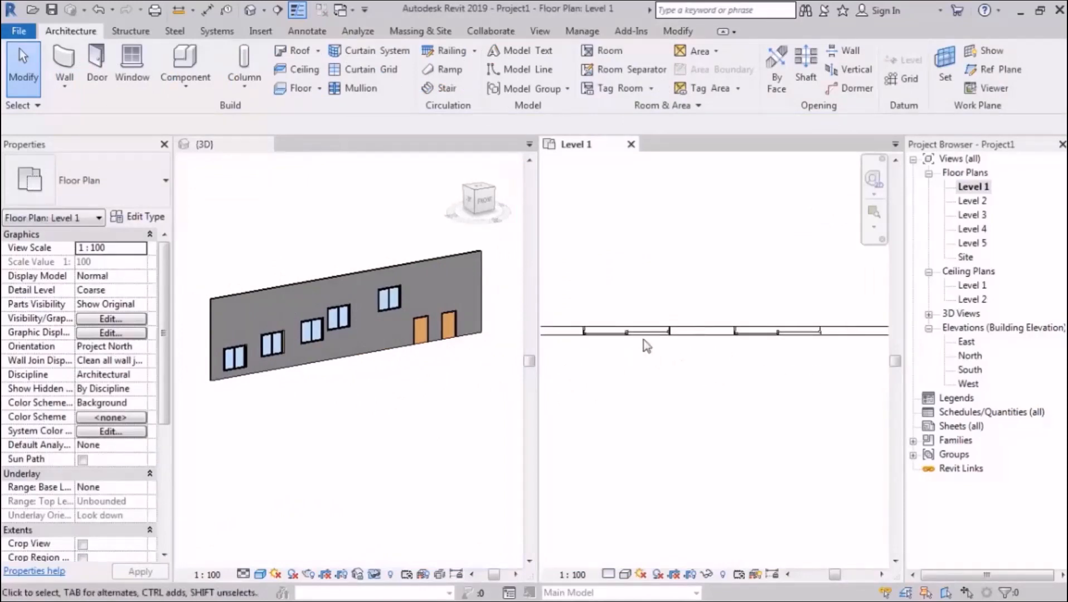
{"action": "middle_click_drag", "start_coordinate": [718, 397], "coordinate": [719, 390]}
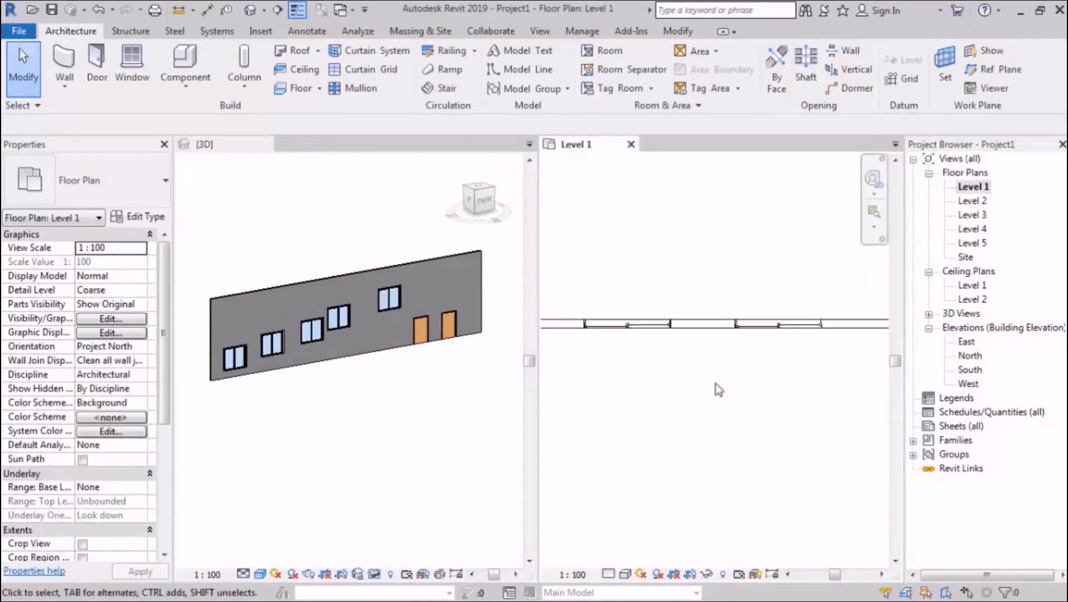
- Select the wall's first three windows across the plan and 3D view to compare their sill heights with their plan display
{"action": "left_click", "coordinate": [630, 326]}
{"action": "left_click", "coordinate": [765, 326]}
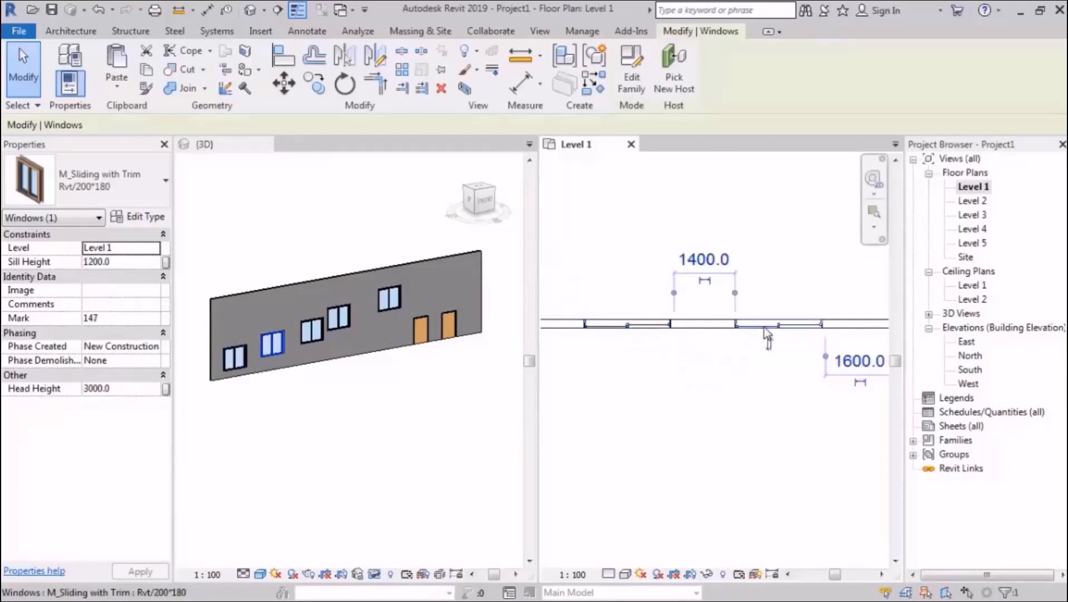
{"action": "left_click", "coordinate": [285, 332]}
{"action": "scroll", "coordinate": [285, 334], "scroll_direction": "up", "scroll_amount": 3}
{"action": "left_click", "coordinate": [328, 337]}
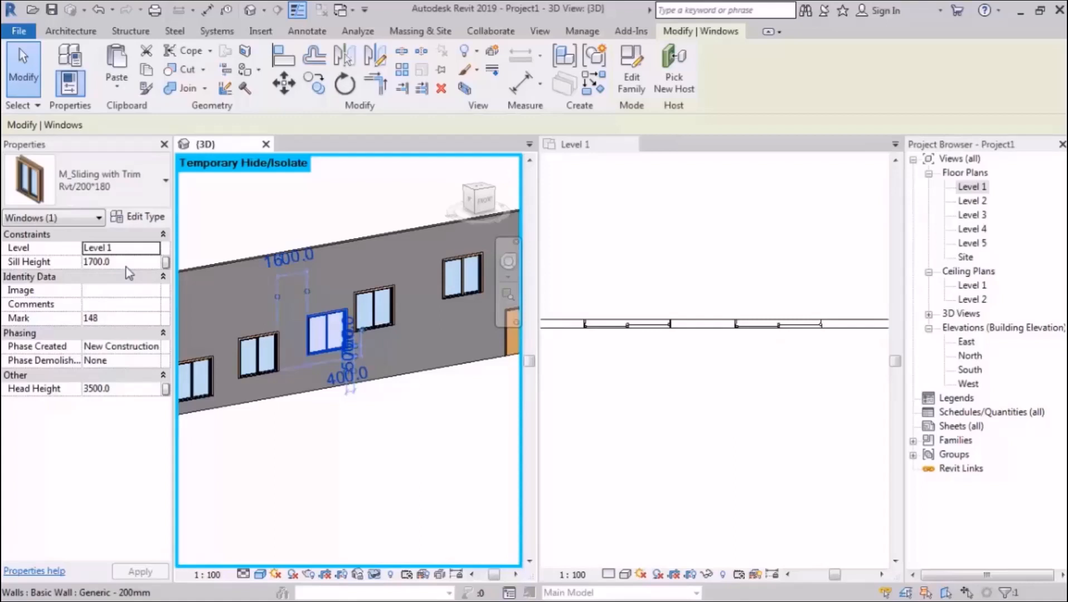
{"action": "left_click", "coordinate": [725, 271]}
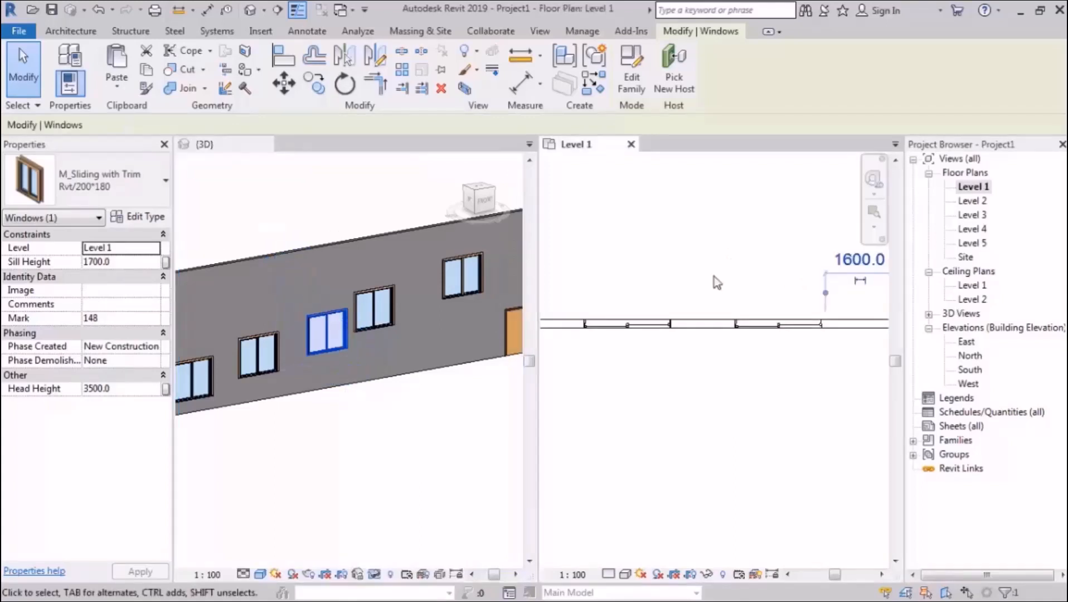
{"action": "scroll", "coordinate": [661, 360], "scroll_direction": "down", "scroll_amount": 4}
{"action": "middle_click_drag", "start_coordinate": [792, 351], "coordinate": [744, 325]}
{"action": "scroll", "coordinate": [745, 330], "scroll_direction": "down", "scroll_amount": 1}
{"action": "middle_click_drag", "start_coordinate": [783, 363], "coordinate": [751, 354]}
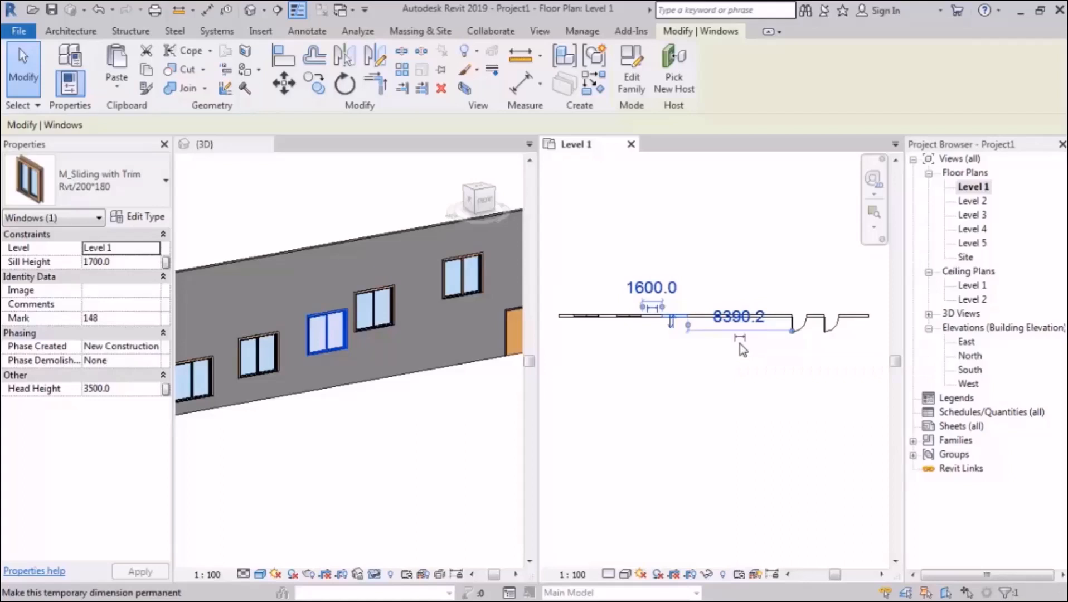
{"action": "left_click", "coordinate": [720, 403]}
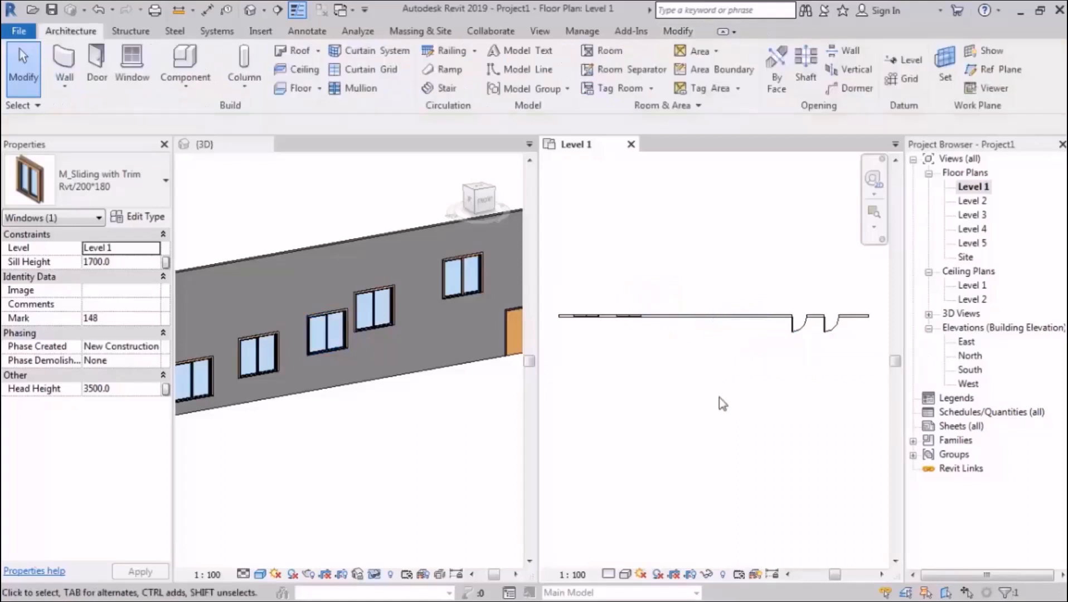
- Open the View Range settings of the Level 1 plan and show the sample view range diagram
{"action": "middle_click_drag", "start_coordinate": [724, 375], "coordinate": [730, 377]}
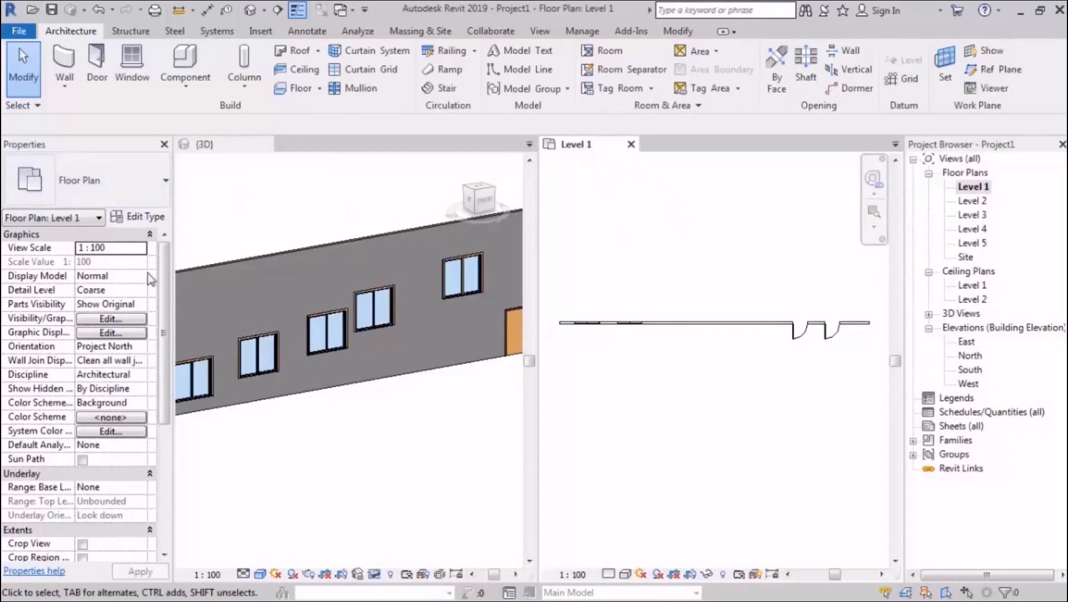
{"action": "left_click_drag", "start_coordinate": [167, 289], "coordinate": [167, 425]}
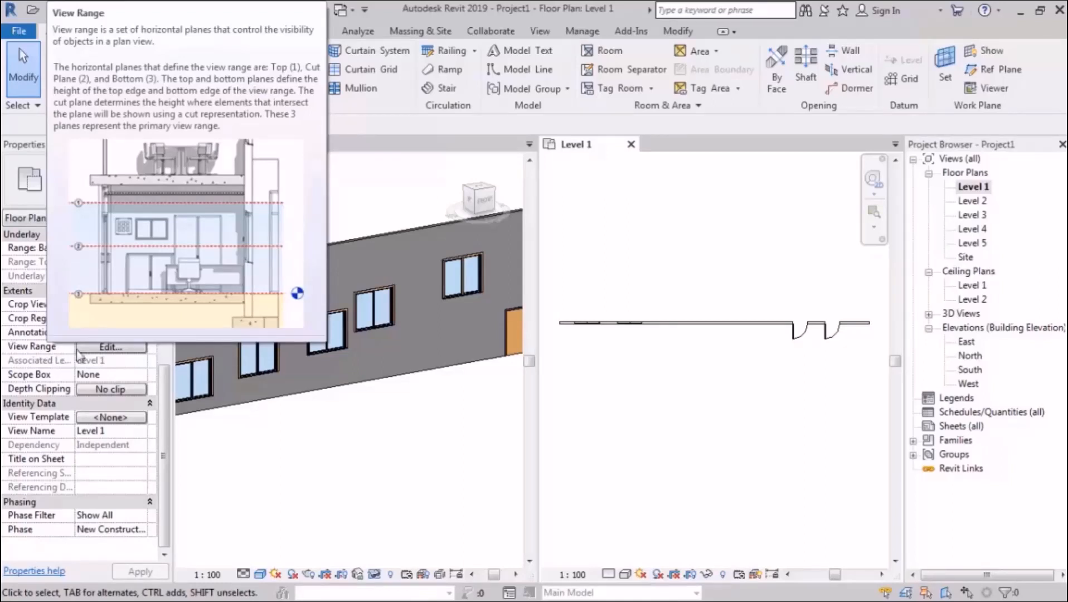
{"action": "left_click", "coordinate": [123, 349]}
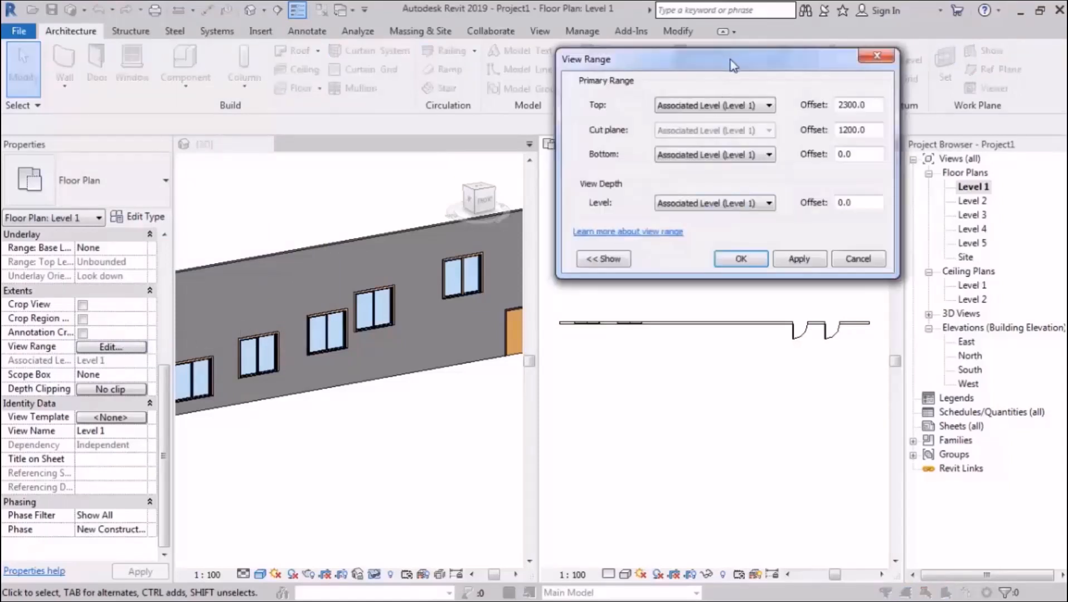
{"action": "left_click_drag", "start_coordinate": [729, 55], "coordinate": [622, 68]}
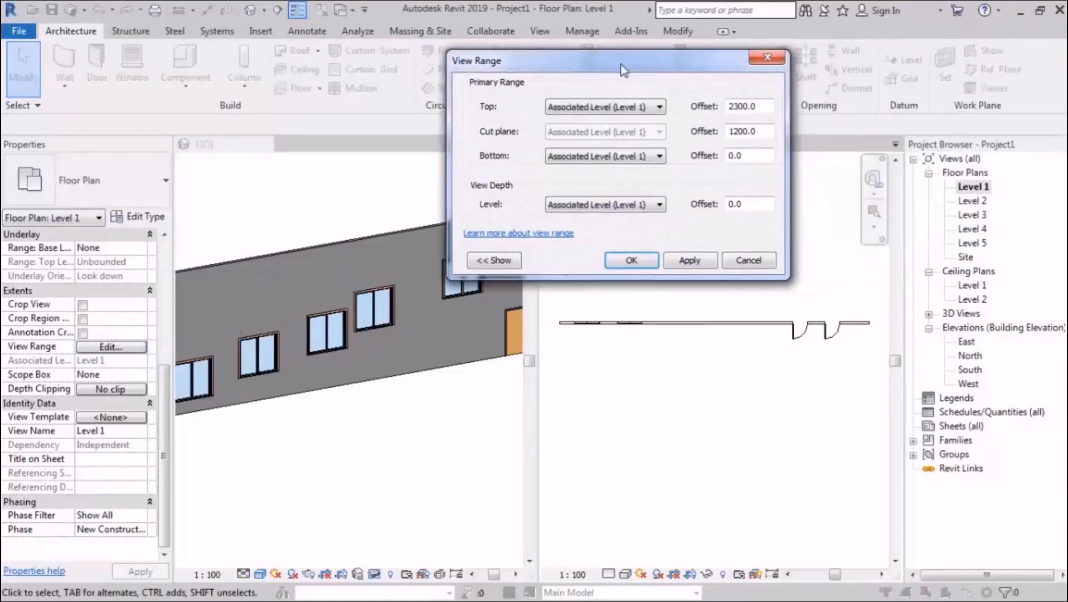
{"action": "left_click", "coordinate": [501, 267]}
{"action": "left_click_drag", "start_coordinate": [441, 60], "coordinate": [519, 51]}
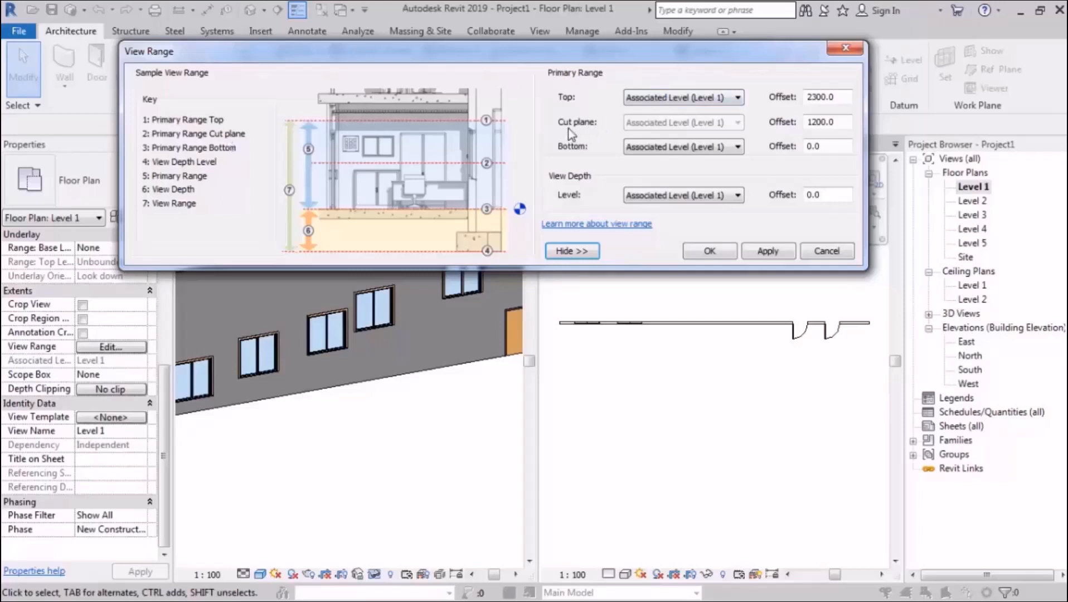
- Set the Level 1 view range's top offset to 3000 mm and accept the settings
{"action": "double_click", "coordinate": [840, 123]}
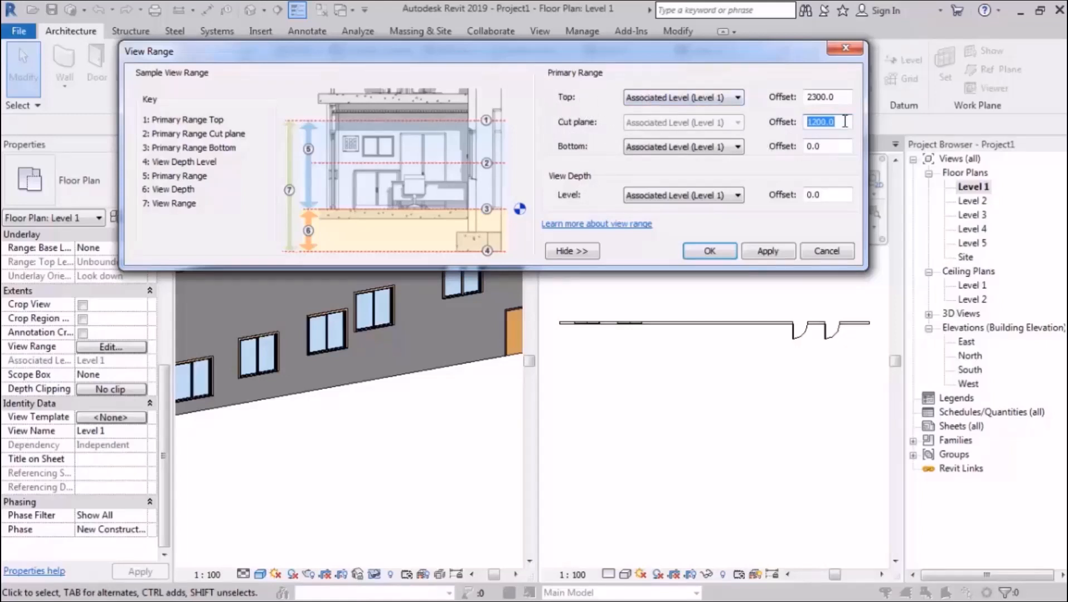
{"action": "left_click", "coordinate": [841, 96]}
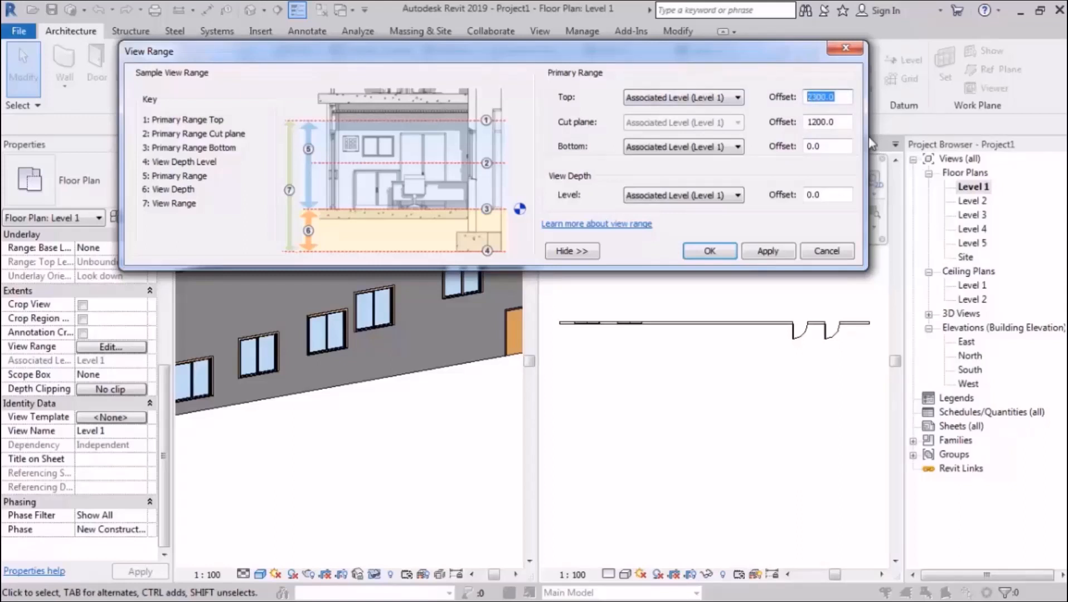
{"action": "type", "text": "30"}
{"action": "left_click", "coordinate": [847, 128]}
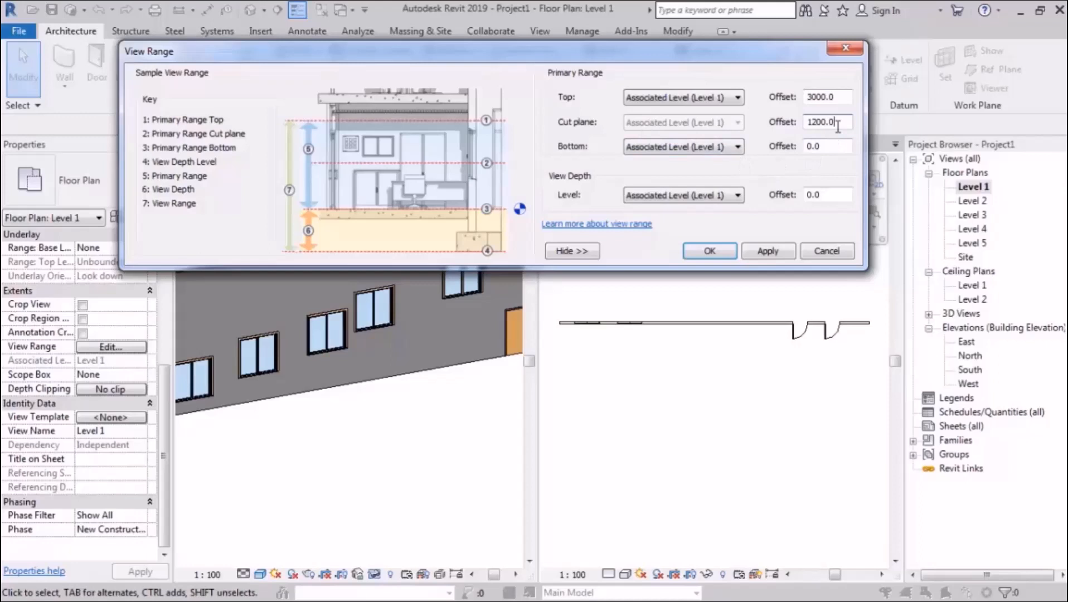
{"action": "left_click", "coordinate": [718, 250]}
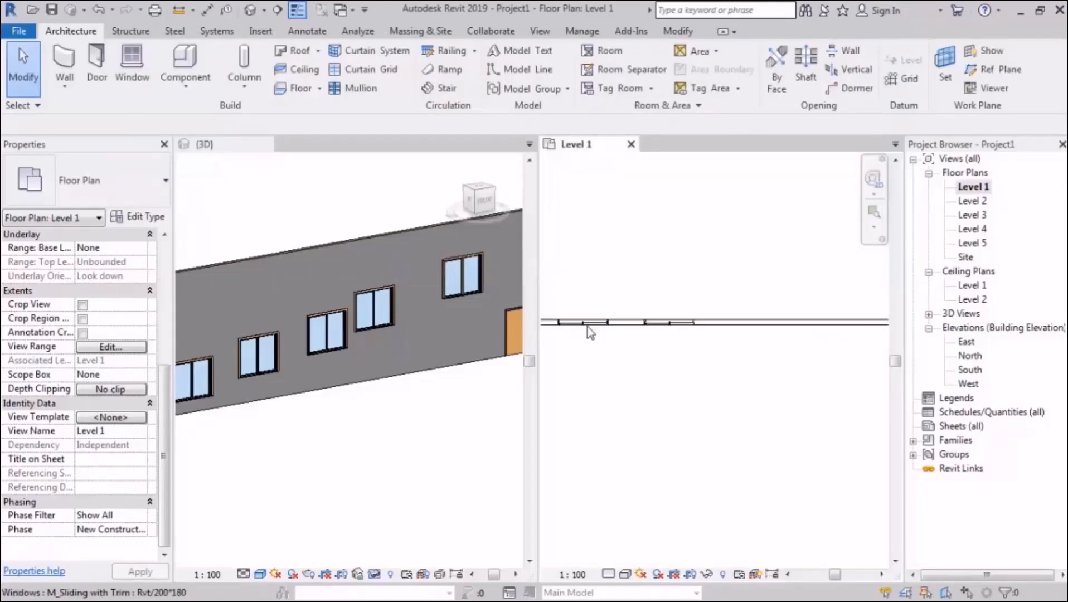
- Set the cut plane offset of the Level 1 view range to 1800 mm and apply it
{"action": "middle_click_drag", "start_coordinate": [684, 341], "coordinate": [667, 355]}
{"action": "scroll", "coordinate": [591, 336], "scroll_direction": "down", "scroll_amount": 2}
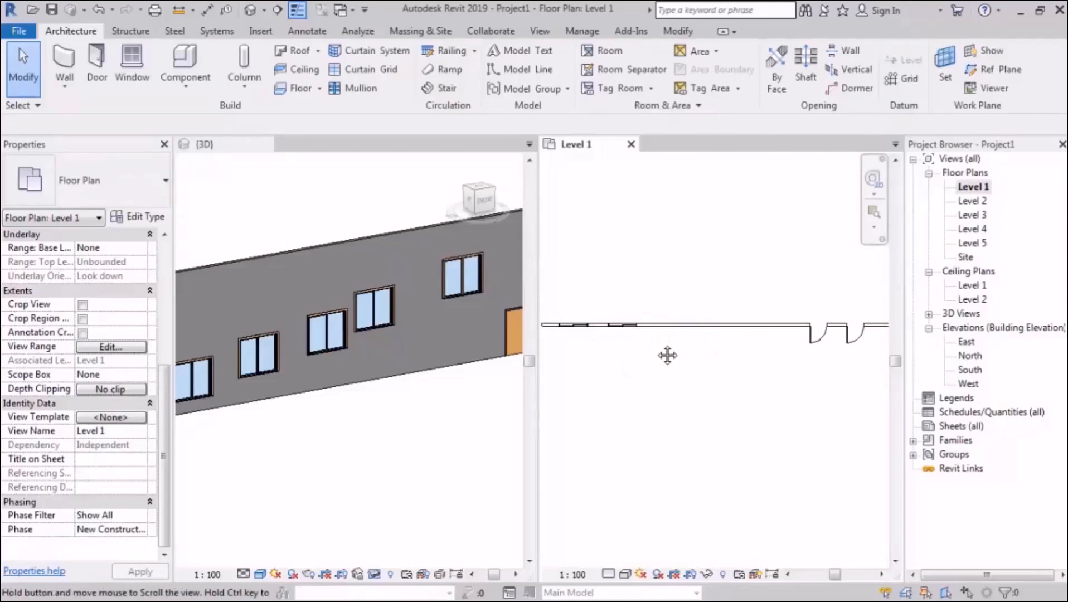
{"action": "key", "text": "v"}
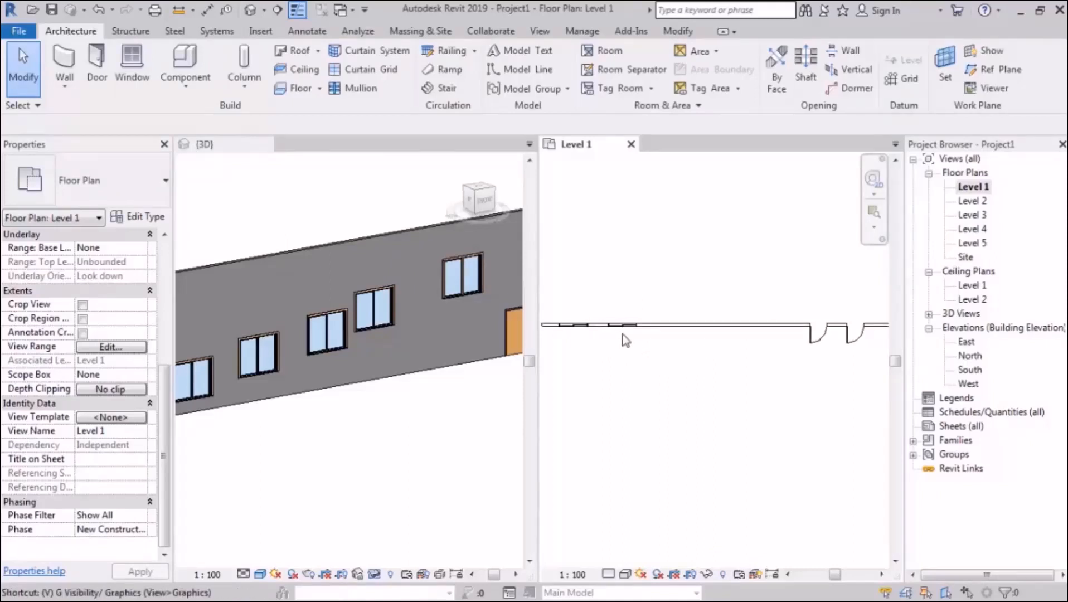
{"action": "key", "text": "r"}
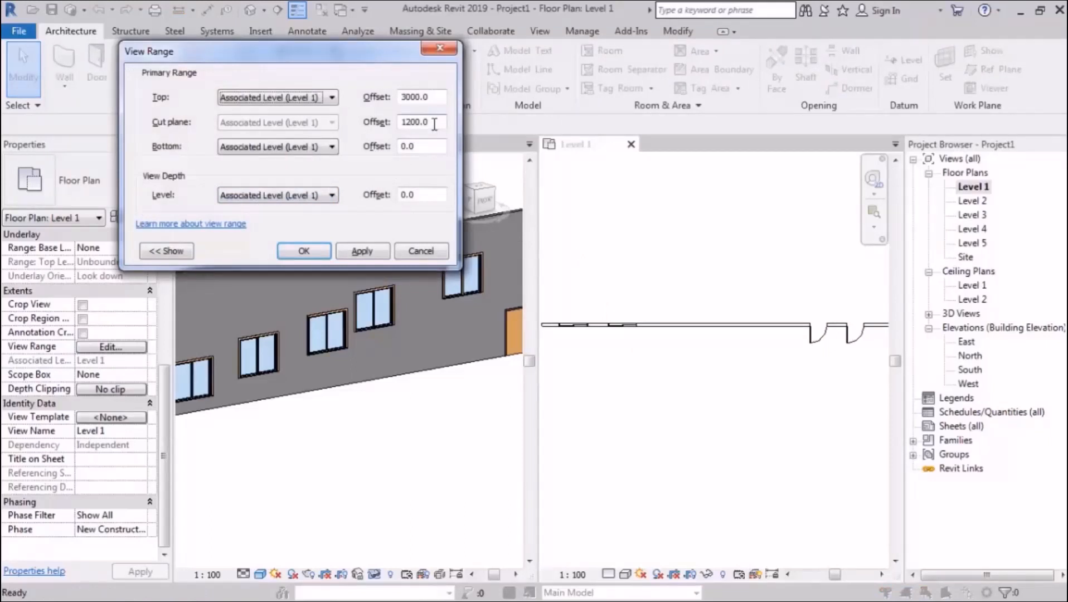
{"action": "double_click", "coordinate": [434, 123]}
{"action": "type", "text": "1"}
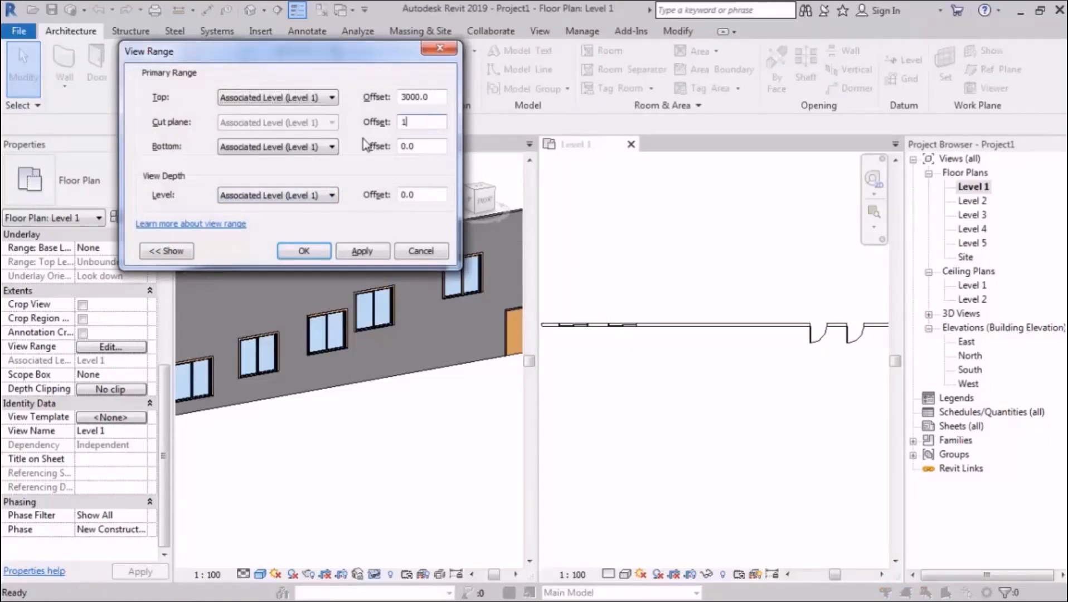
{"action": "left_click", "coordinate": [367, 255]}
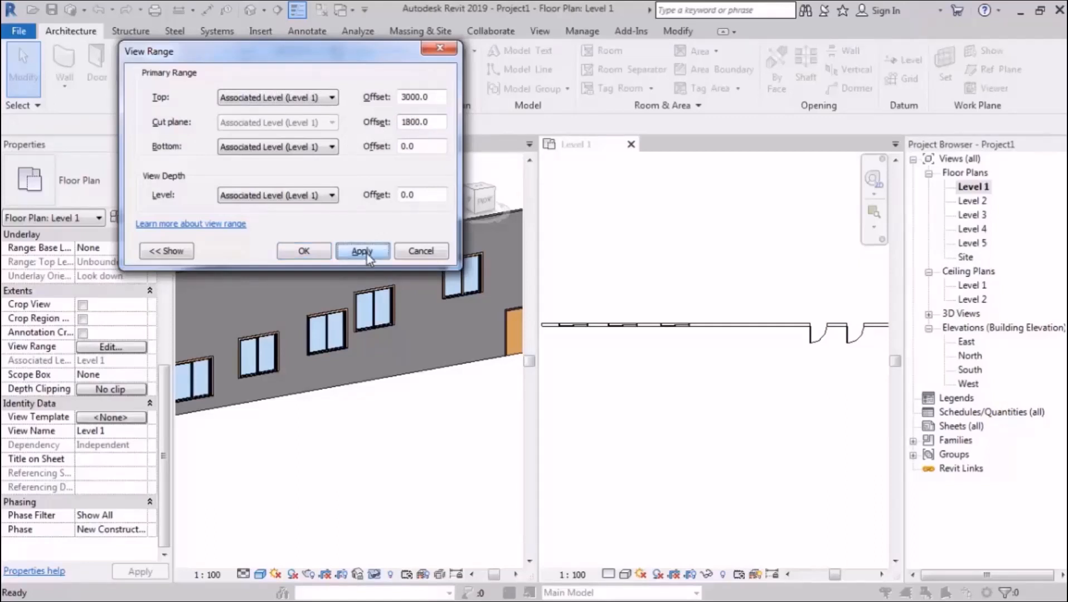
- Raise the Level 1 view range's cut plane offset to 2500 mm and apply it to the plan
{"action": "left_click_drag", "start_coordinate": [363, 54], "coordinate": [323, 60]}
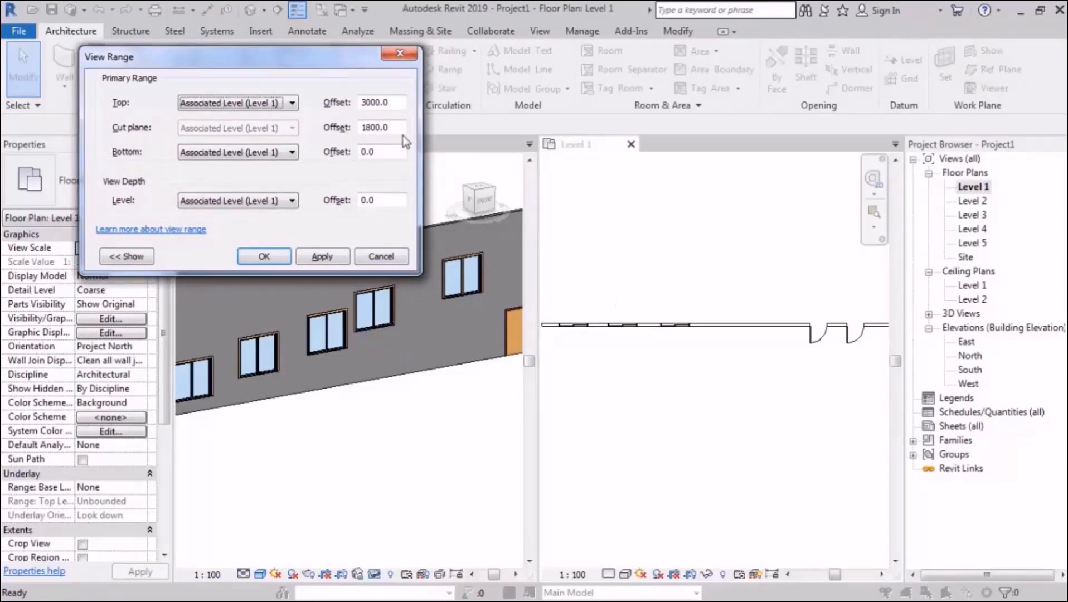
{"action": "left_click_drag", "start_coordinate": [405, 127], "coordinate": [284, 148]}
{"action": "type", "text": "2500"}
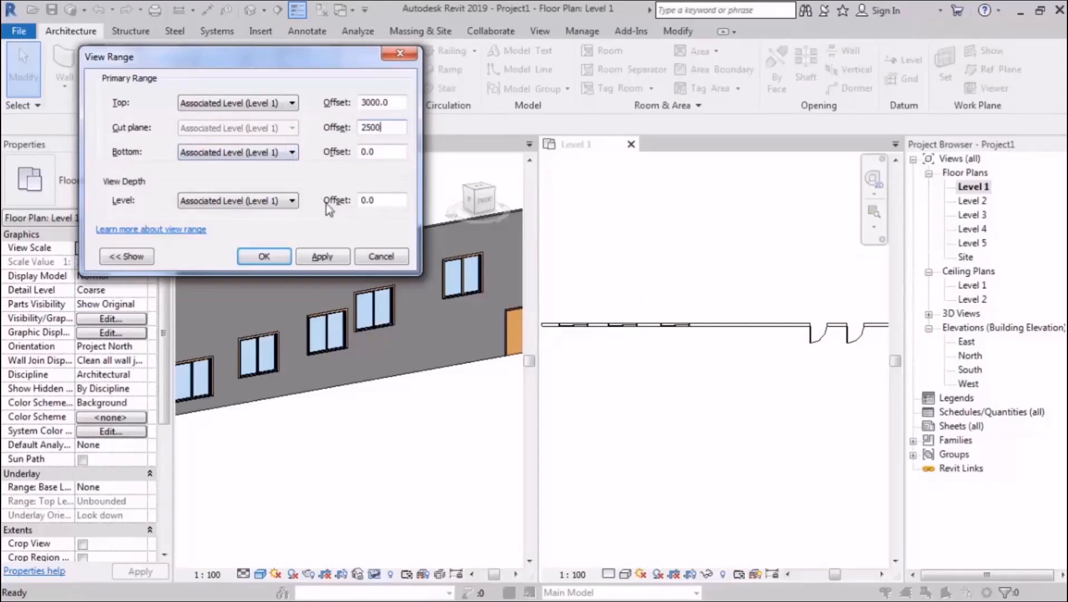
{"action": "left_click", "coordinate": [324, 258]}
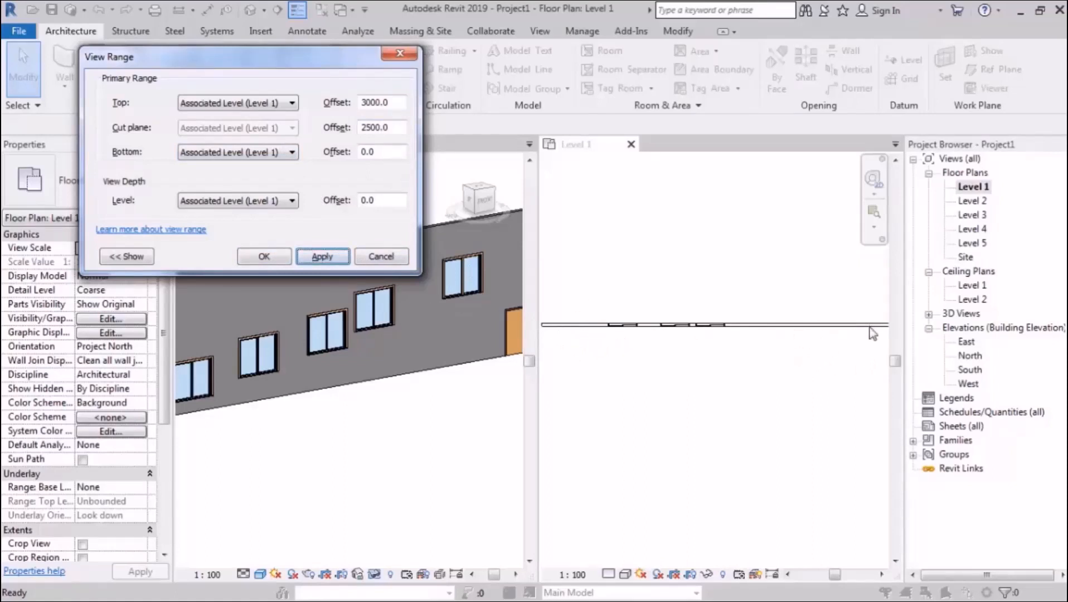
- Compare the plan display by applying a cut plane offset of 1800 mm and 2500 mm again
{"action": "double_click", "coordinate": [390, 127]}
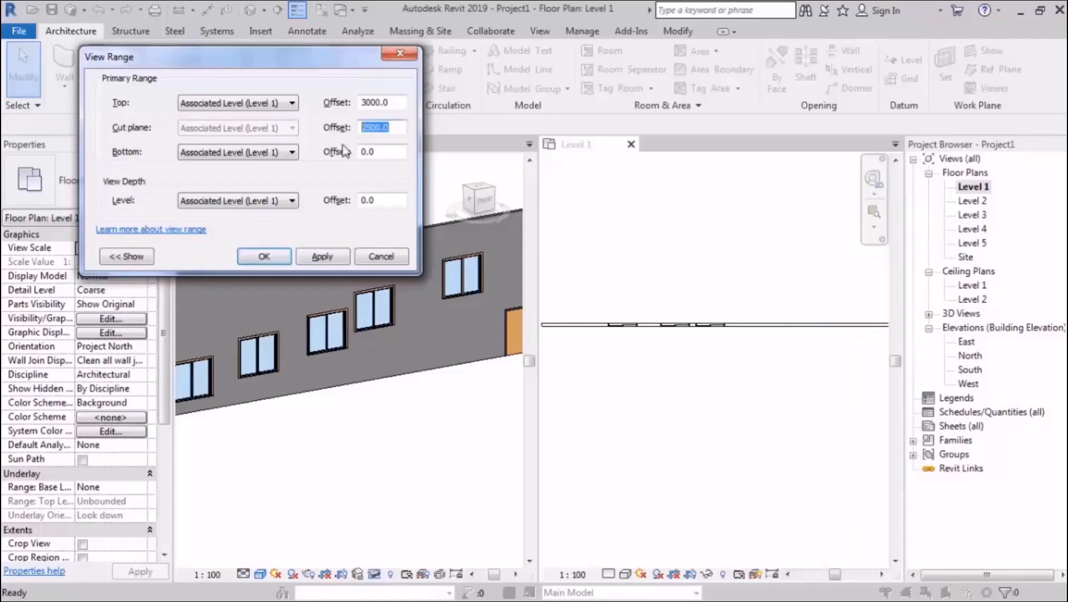
{"action": "type", "text": "1800"}
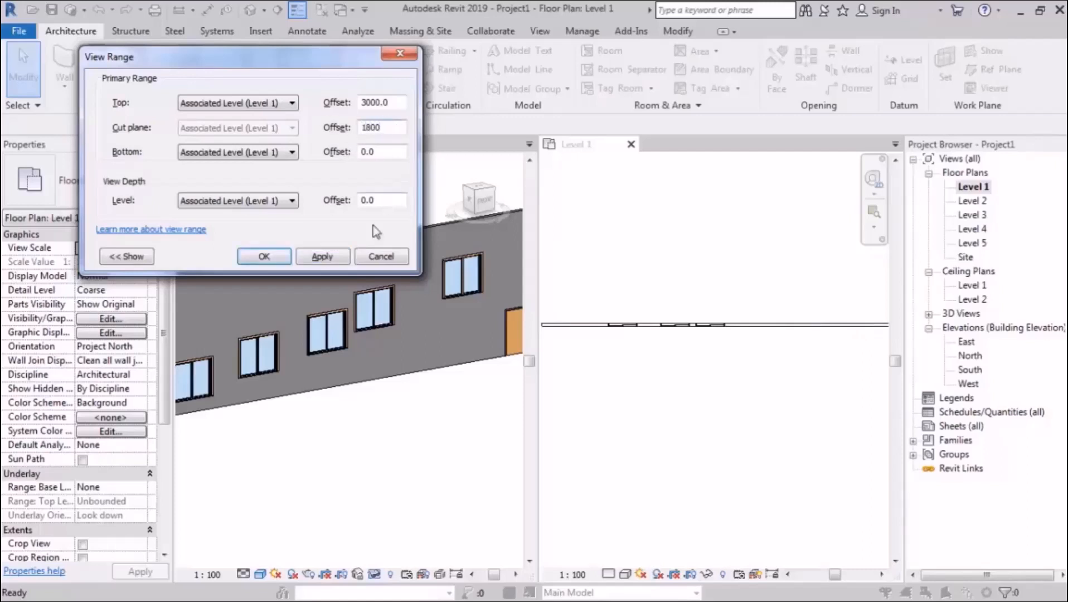
{"action": "left_click", "coordinate": [347, 257]}
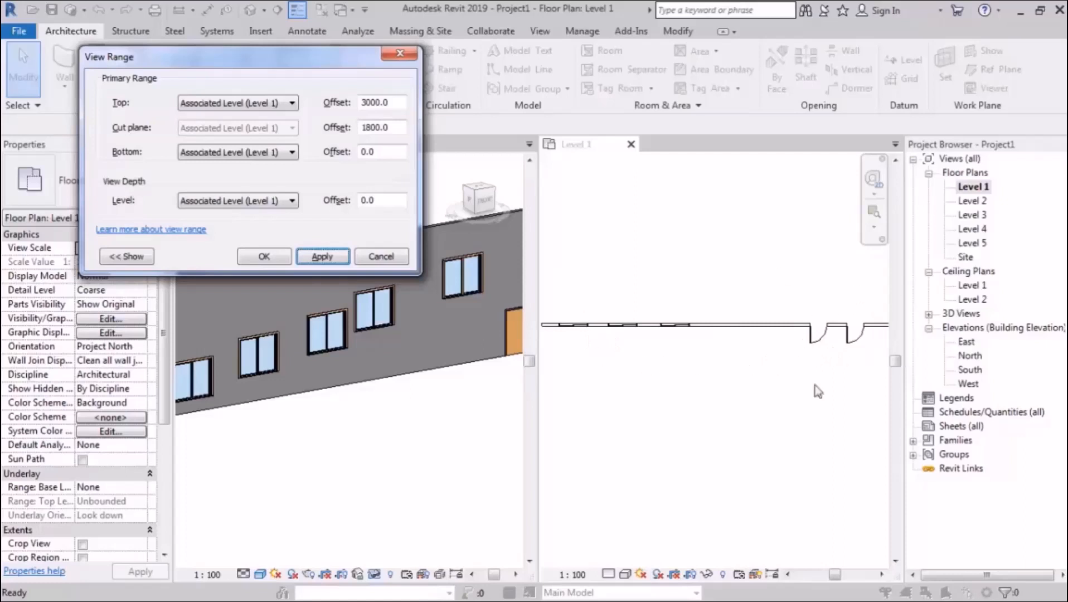
{"action": "left_click_drag", "start_coordinate": [397, 127], "coordinate": [334, 136]}
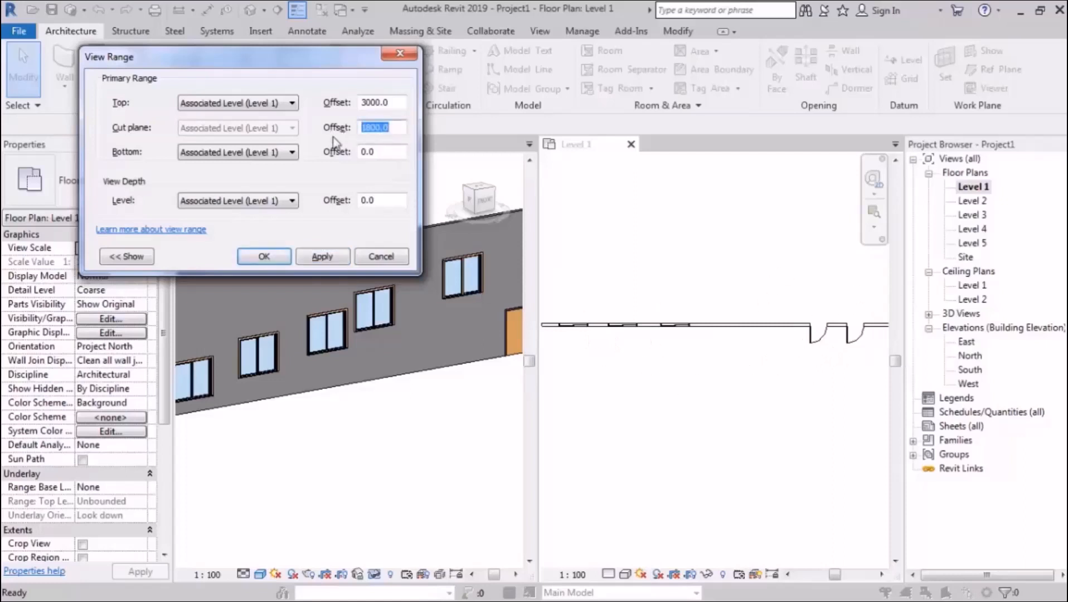
{"action": "type", "text": "2500"}
{"action": "left_click", "coordinate": [324, 258]}
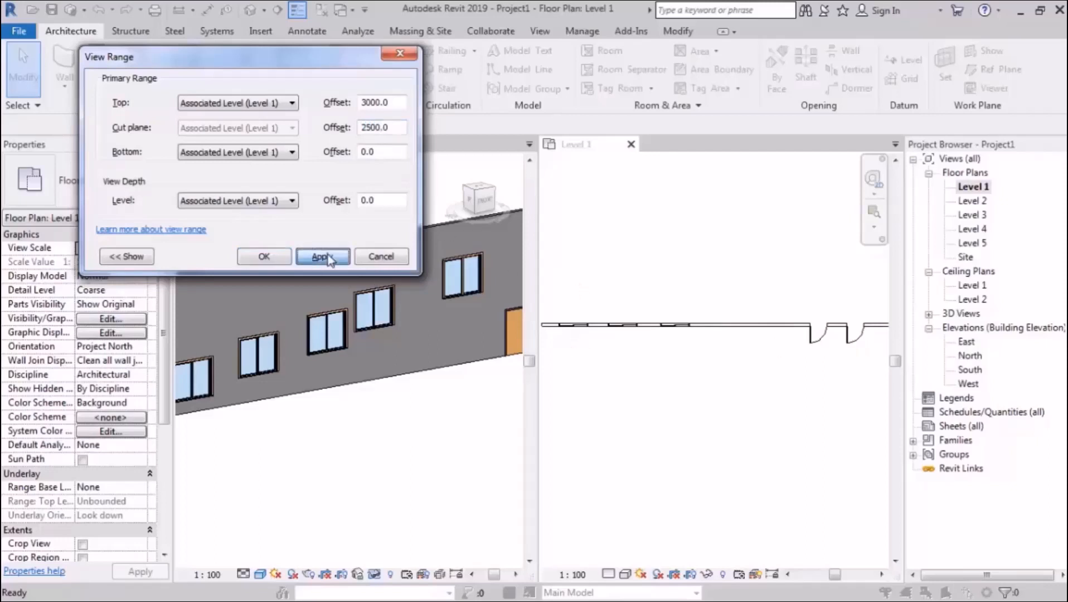
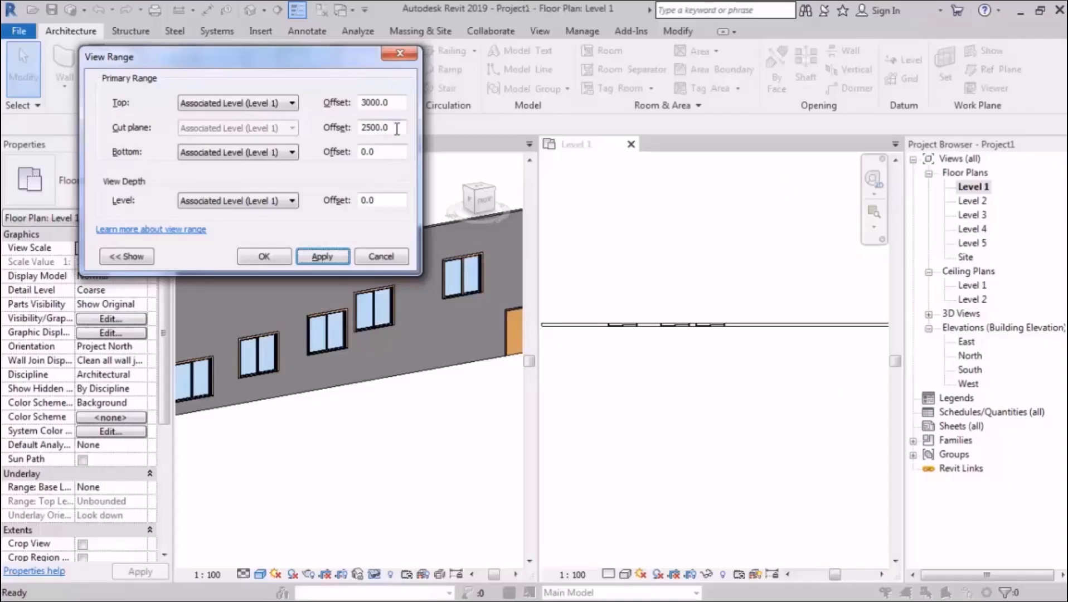
- Set the Level 1 view range's cut plane offset to 2100 mm and accept the settings
{"action": "left_click_drag", "start_coordinate": [396, 128], "coordinate": [357, 130]}
{"action": "type", "text": "1500"}
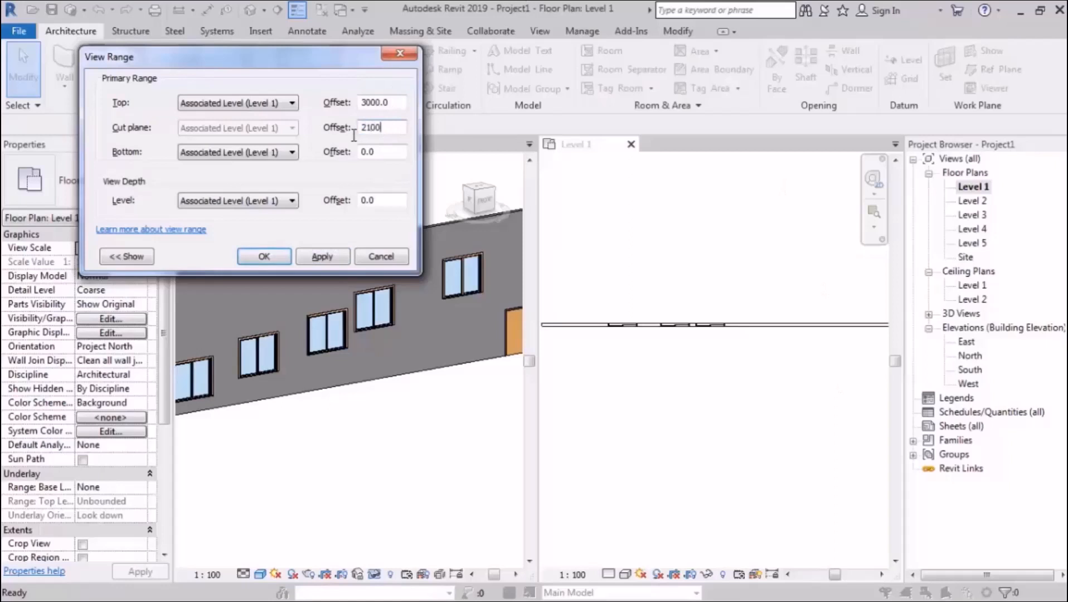
{"action": "key", "text": "Return"}
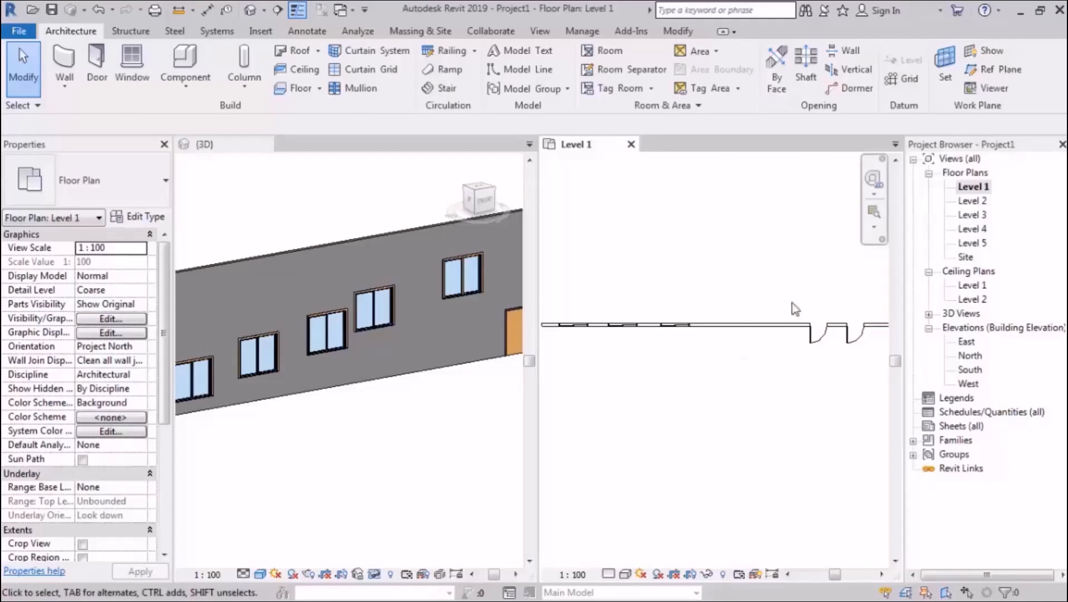
- Create a rectangular plan region about 6900 mm long over the wall stretch between the third window and the first door
{"action": "scroll", "coordinate": [750, 360], "scroll_direction": "up", "scroll_amount": 2}
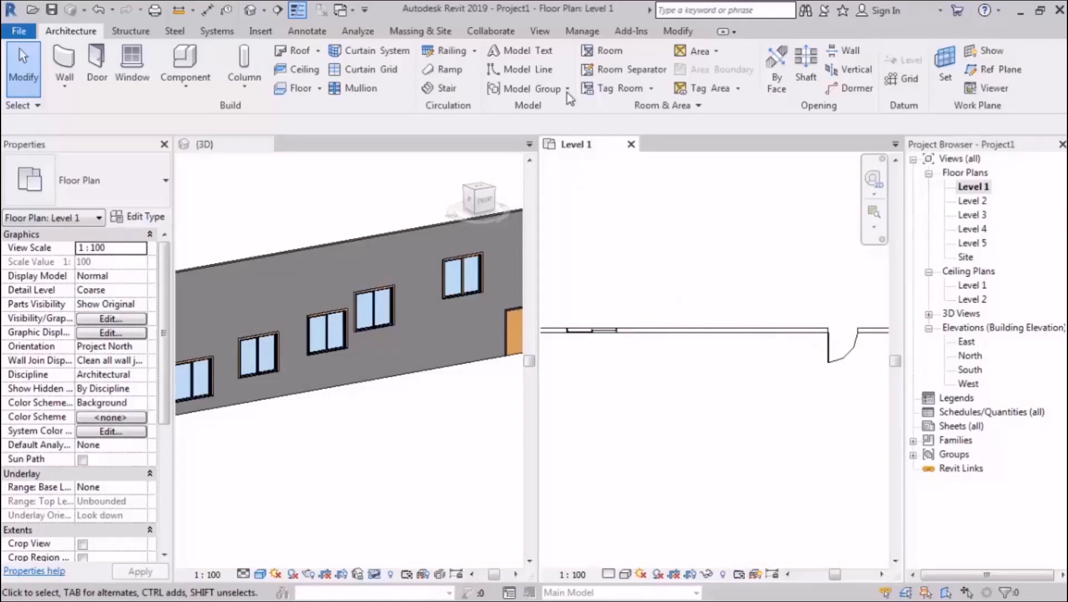
{"action": "left_click", "coordinate": [543, 32]}
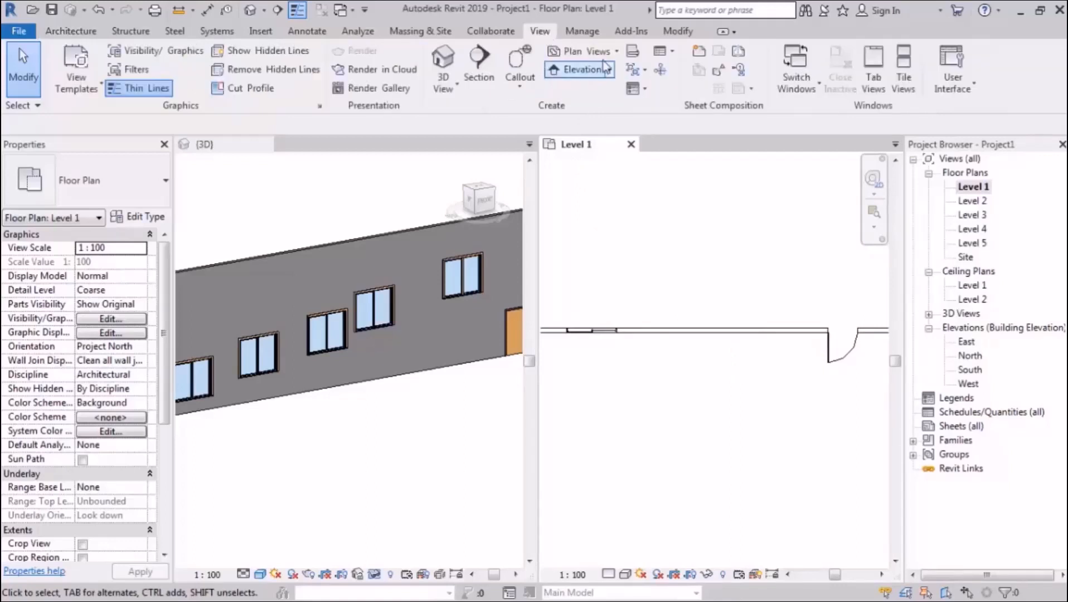
{"action": "left_click", "coordinate": [588, 51]}
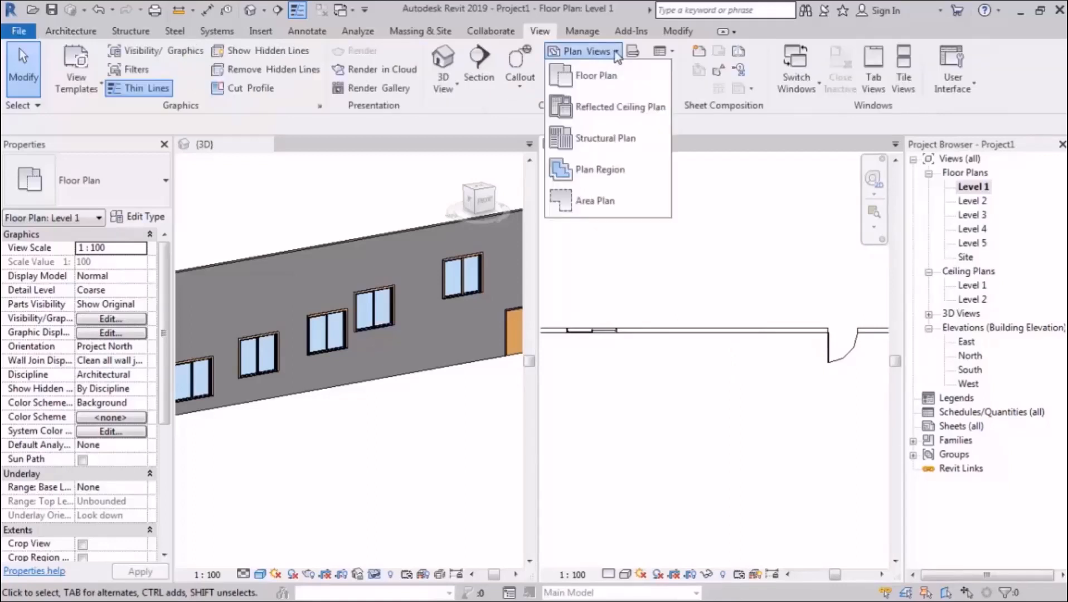
{"action": "left_click", "coordinate": [634, 173]}
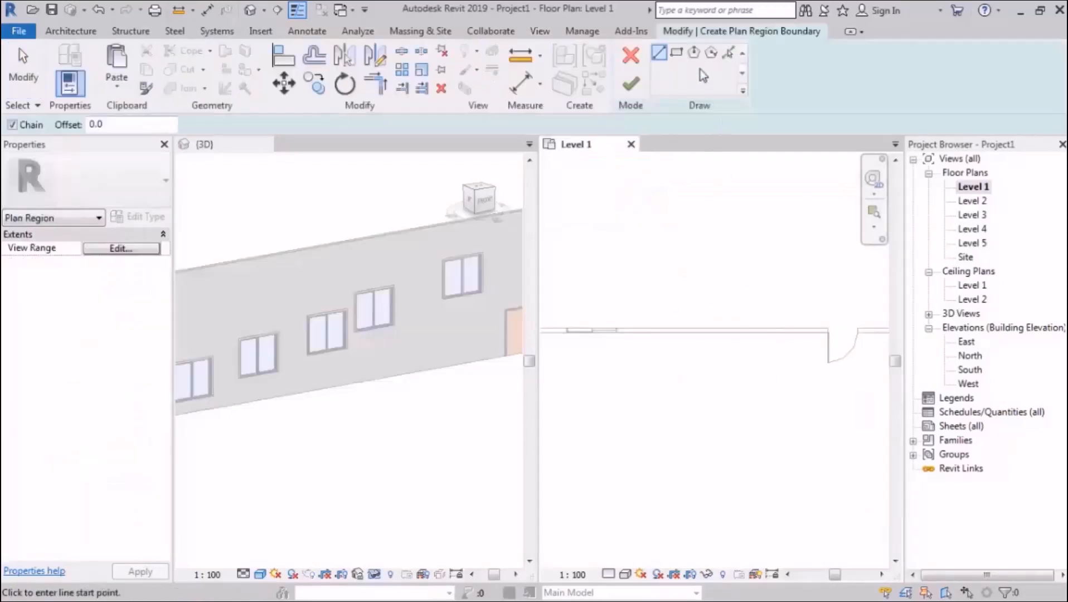
{"action": "left_click", "coordinate": [679, 54]}
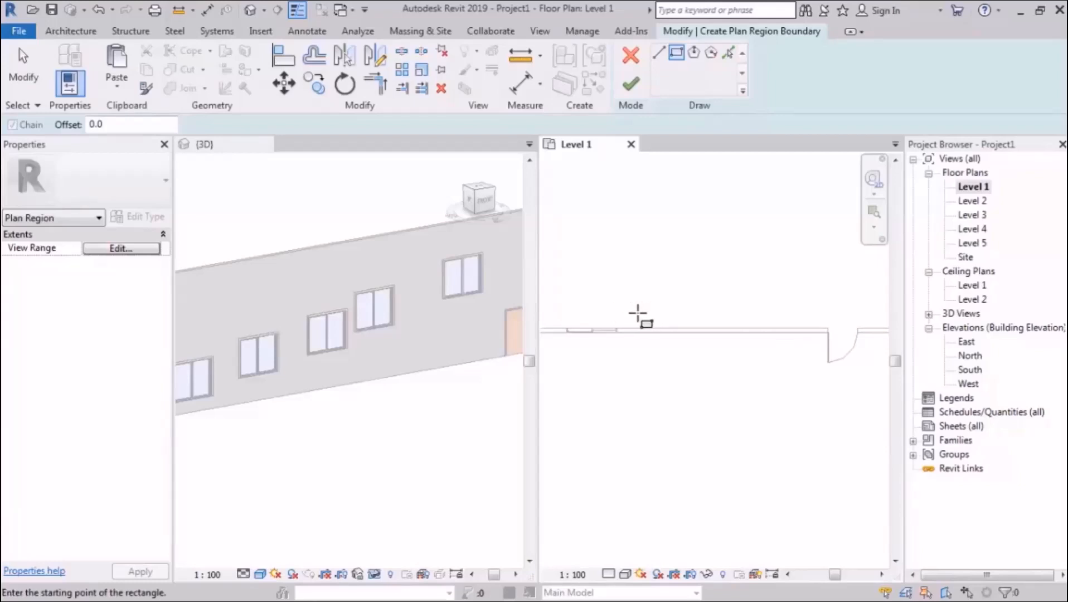
{"action": "left_click", "coordinate": [637, 312]}
{"action": "left_click", "coordinate": [809, 350]}
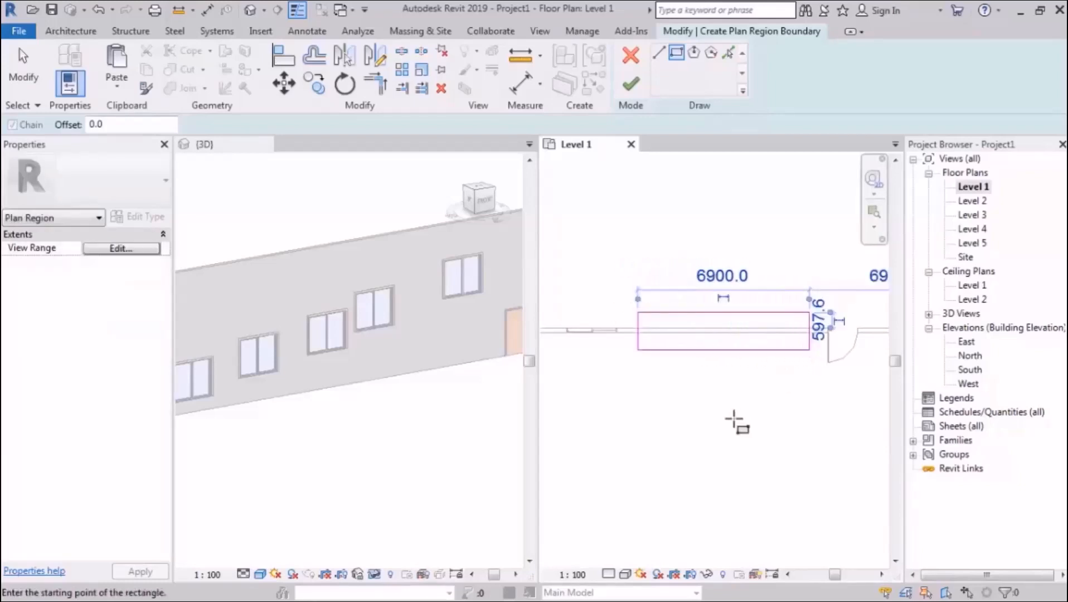
{"action": "left_click", "coordinate": [630, 84]}
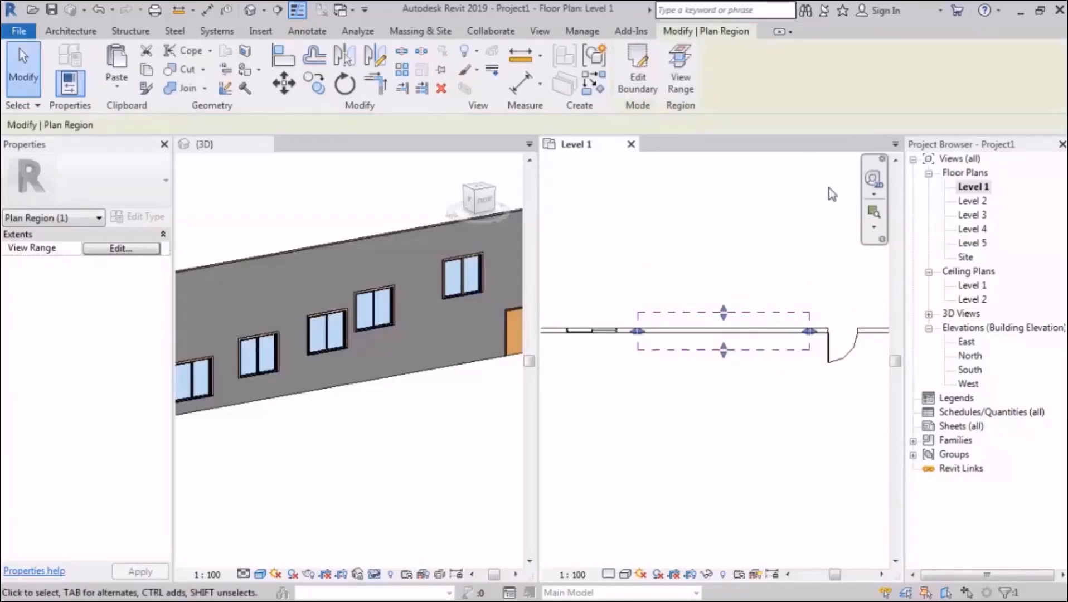
- Set the plan region's view range to a cut plane offset of 3200 mm and a top offset of 4000 mm, and accept it
{"action": "left_click", "coordinate": [681, 89]}
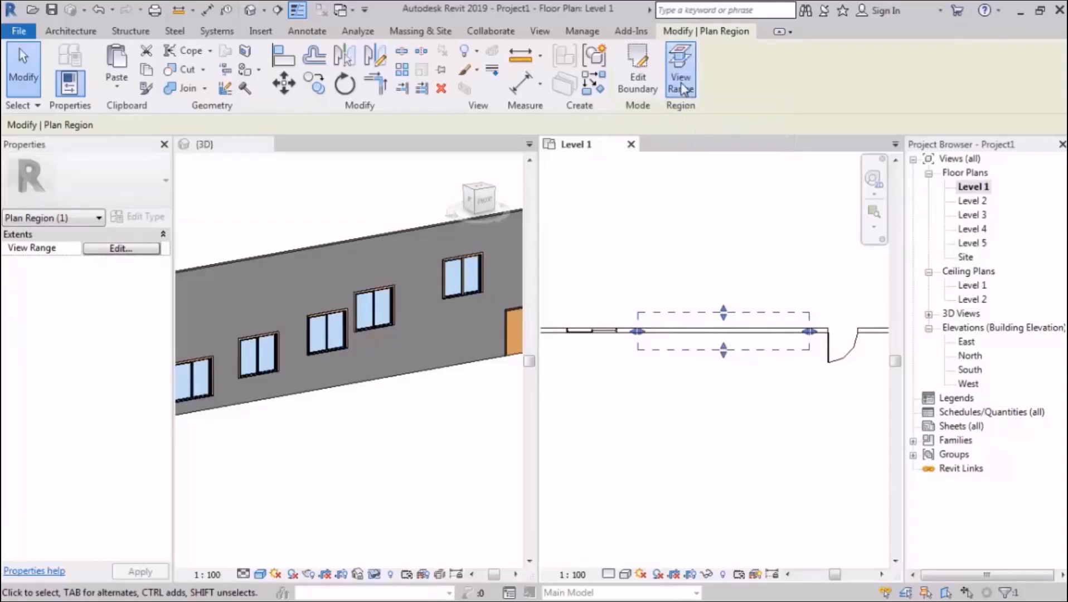
{"action": "left_click_drag", "start_coordinate": [358, 66], "coordinate": [311, 56]}
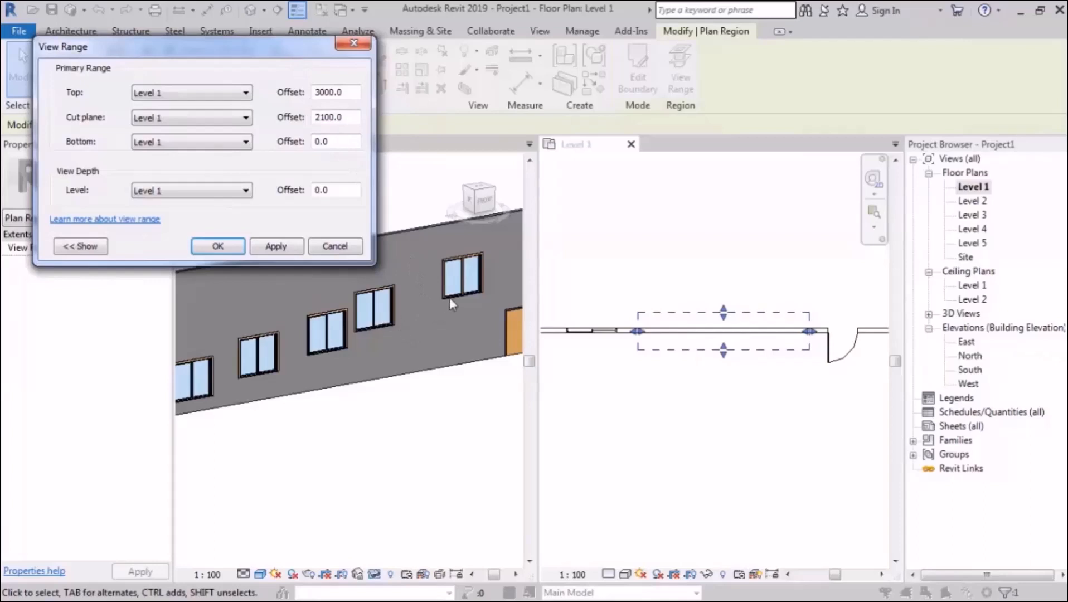
{"action": "left_click_drag", "start_coordinate": [352, 117], "coordinate": [254, 131]}
{"action": "type", "text": "3200"}
{"action": "left_click", "coordinate": [279, 253]}
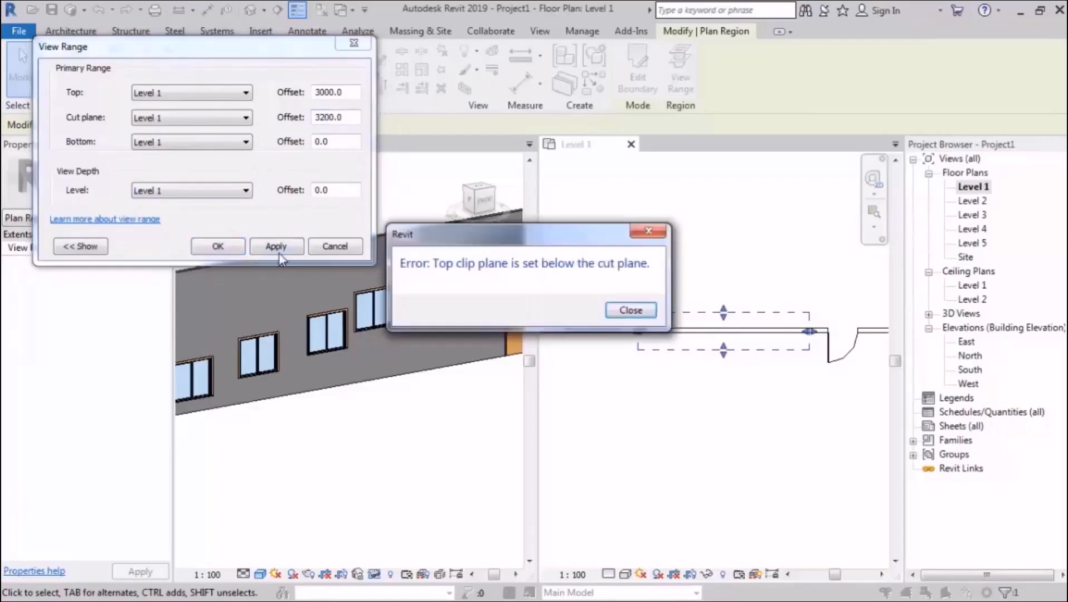
{"action": "left_click", "coordinate": [627, 322]}
{"action": "left_click_drag", "start_coordinate": [356, 92], "coordinate": [245, 100]}
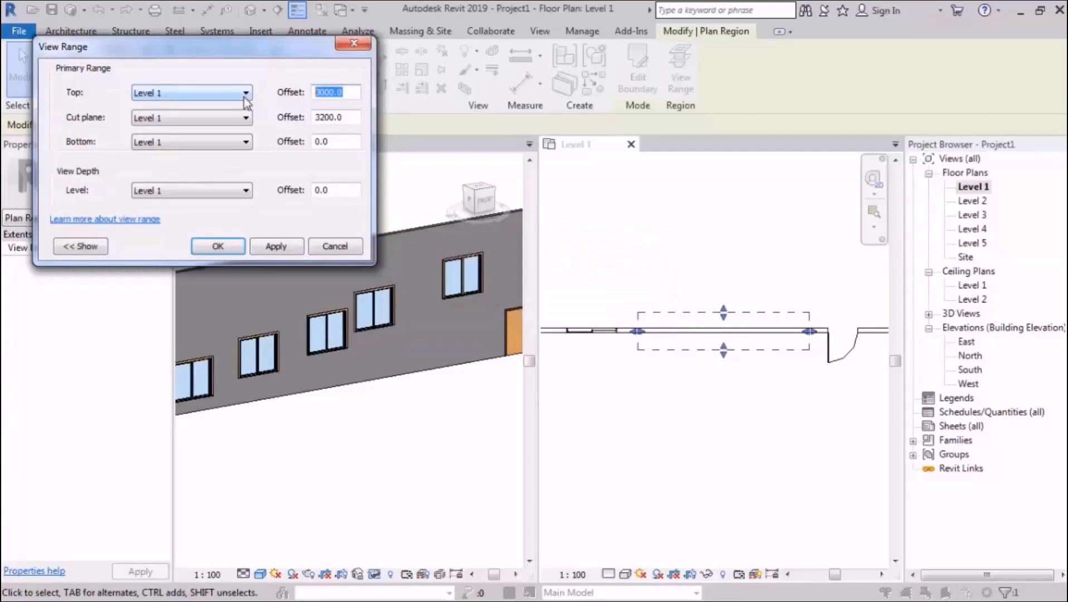
{"action": "type", "text": "4000"}
{"action": "left_click", "coordinate": [280, 248]}
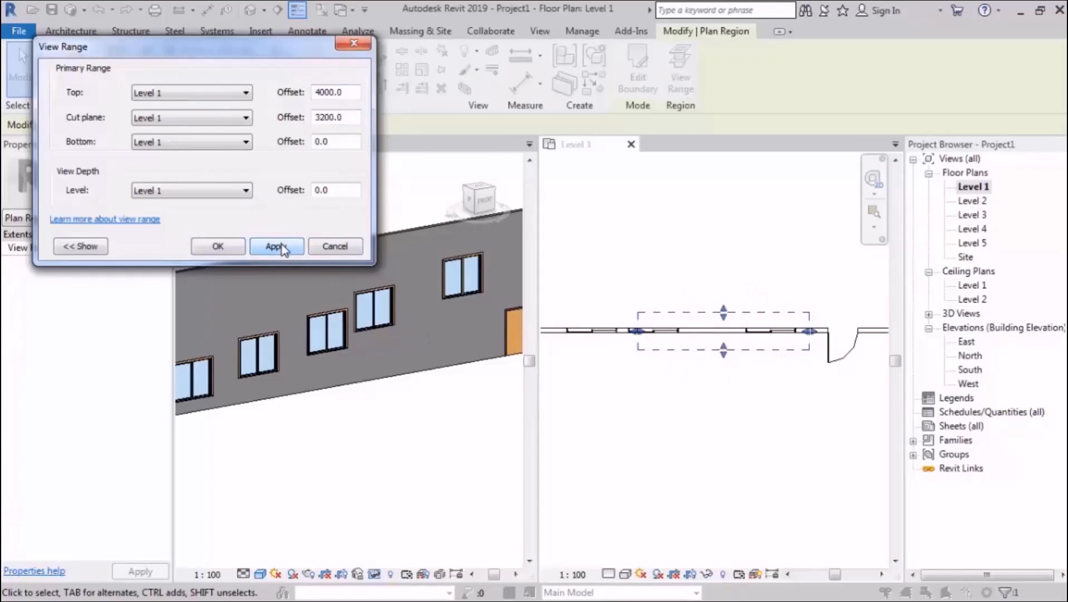
{"action": "left_click", "coordinate": [218, 247]}
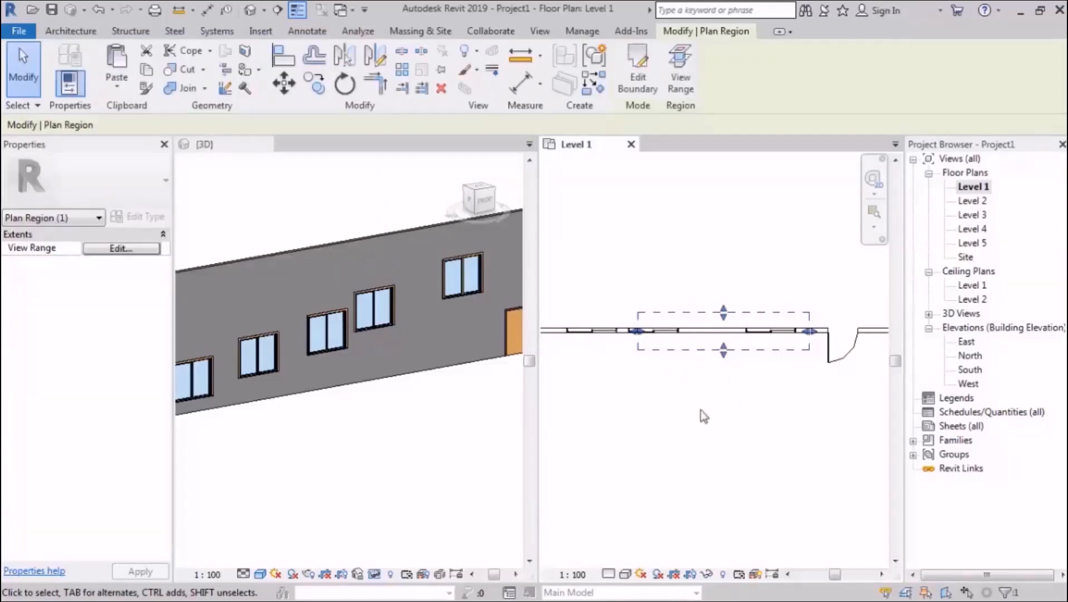
- Draw a straight Generic - 200mm wall from Level 1 up to Level 2 in the plan, beyond the door end of the test wall
{"action": "scroll", "coordinate": [728, 399], "scroll_direction": "down", "scroll_amount": 3}
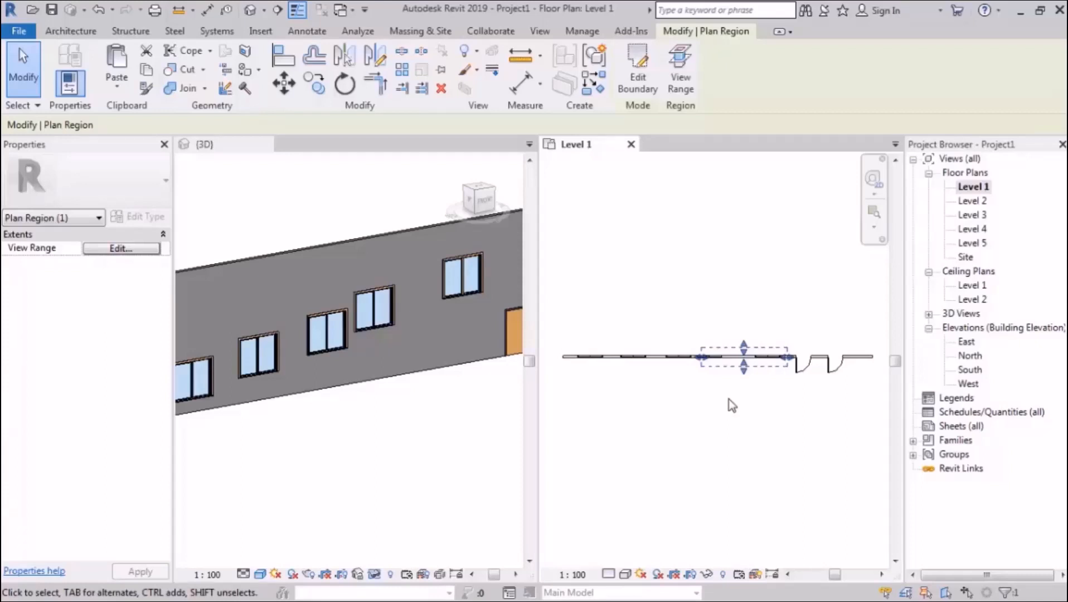
{"action": "scroll", "coordinate": [681, 381], "scroll_direction": "down", "scroll_amount": 3}
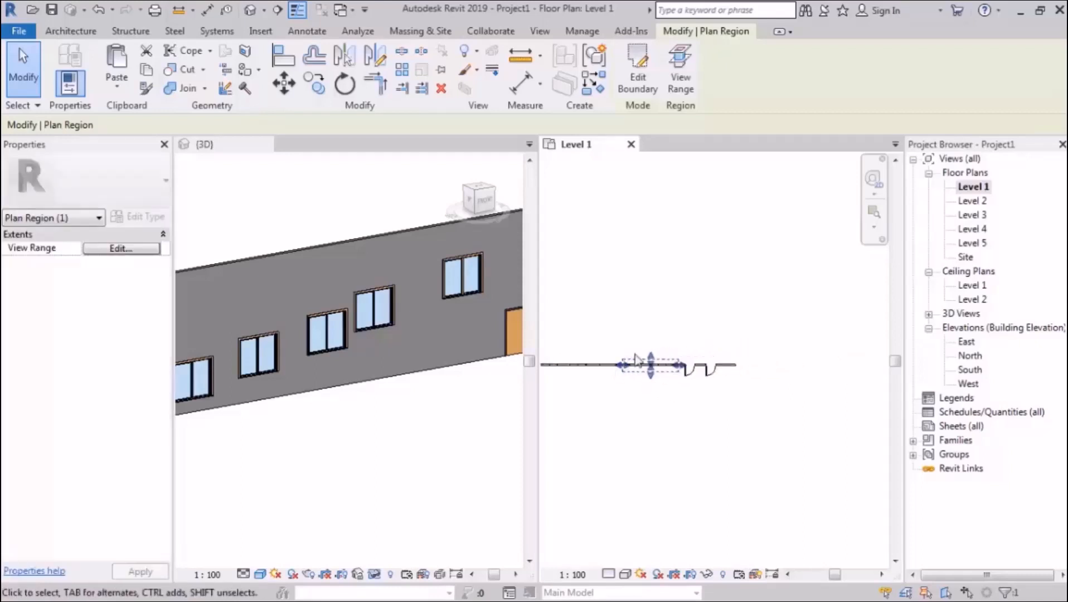
{"action": "left_click", "coordinate": [688, 309]}
{"action": "left_click", "coordinate": [301, 419]}
{"action": "scroll", "coordinate": [399, 404], "scroll_direction": "down", "scroll_amount": 4}
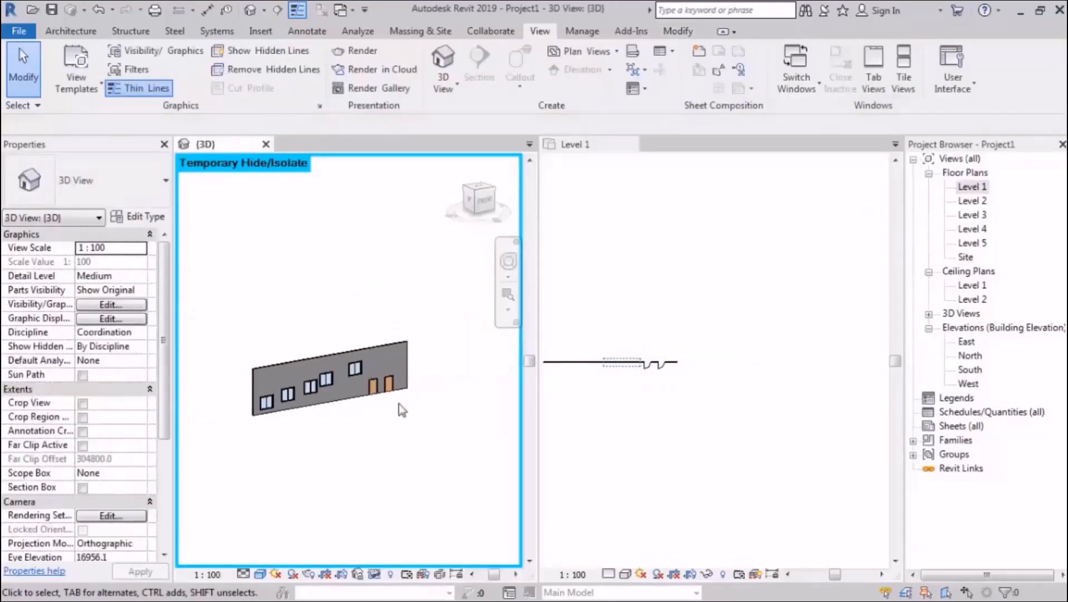
{"action": "left_click", "coordinate": [715, 302]}
{"action": "left_click", "coordinate": [71, 31]}
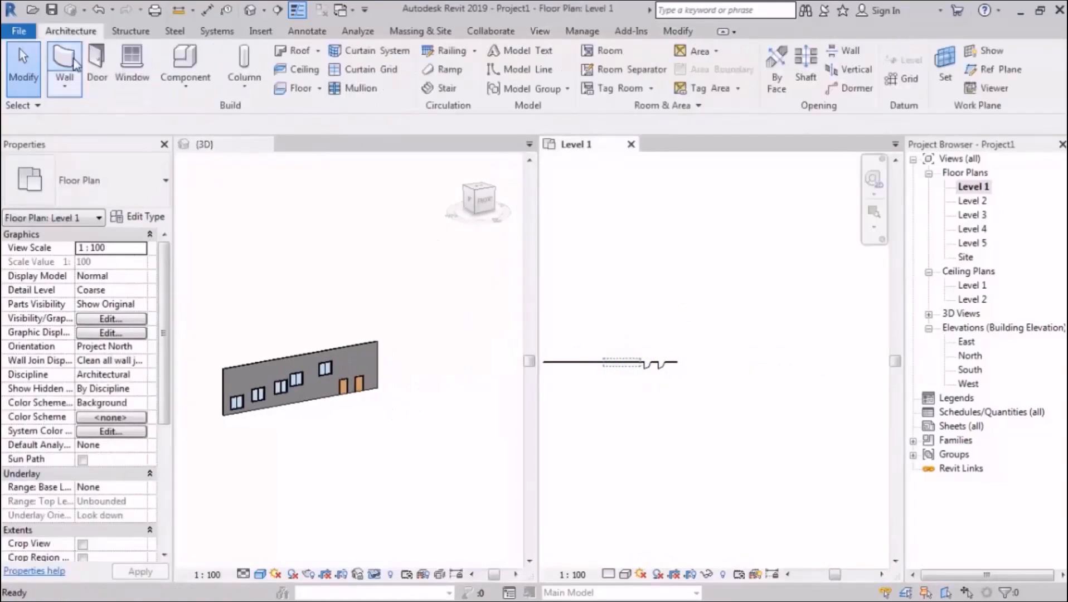
{"action": "left_click", "coordinate": [66, 62]}
{"action": "left_click", "coordinate": [665, 355]}
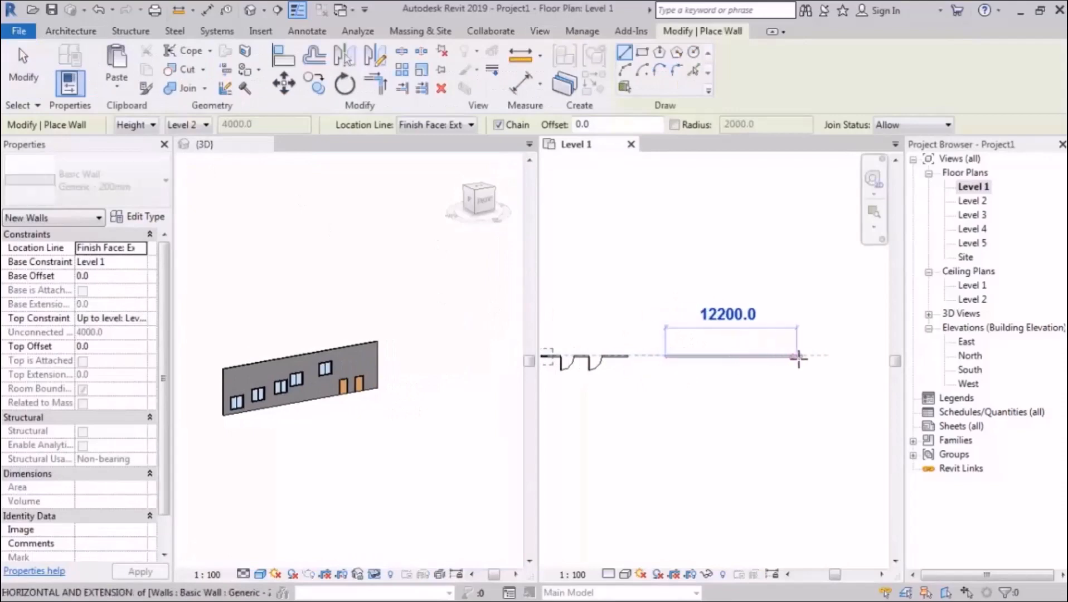
{"action": "left_click", "coordinate": [814, 356]}
{"action": "key", "text": "Escape"}
{"action": "key", "text": "Escape"}
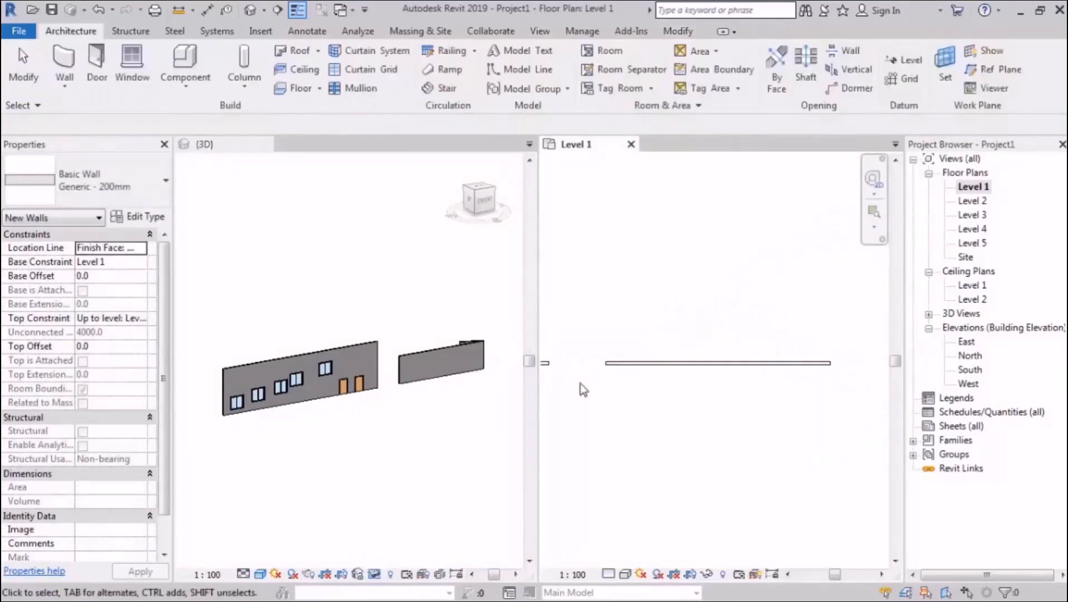
- Stretch the top of the new wall upward in the 3D view to nearly double its height
{"action": "left_click", "coordinate": [434, 373]}
{"action": "left_click", "coordinate": [443, 376]}
{"action": "left_click_drag", "start_coordinate": [440, 342], "coordinate": [441, 323]}
{"action": "left_click", "coordinate": [684, 286]}
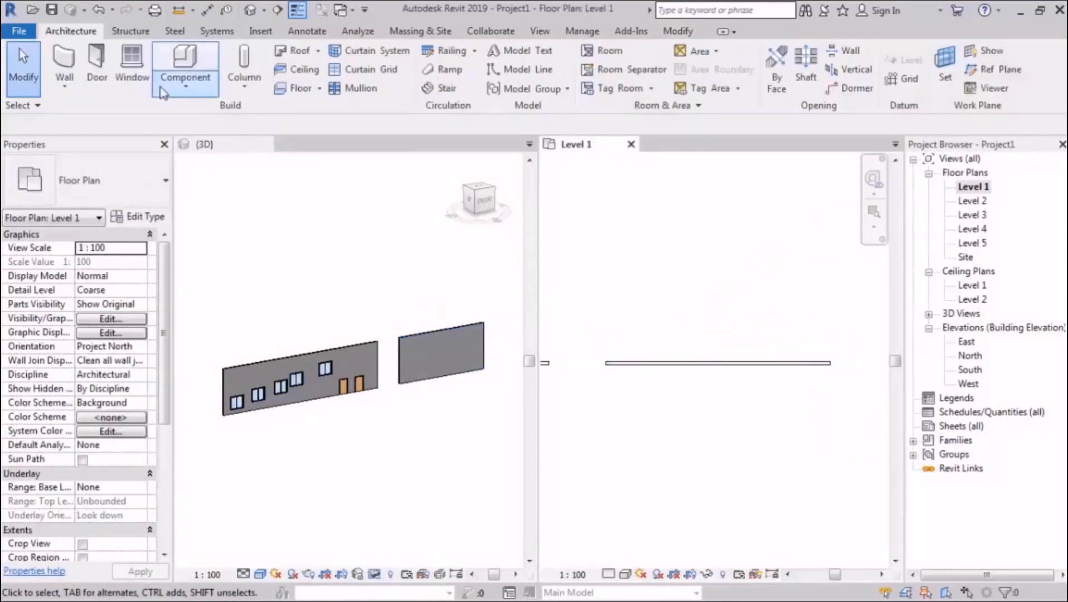
- Place three M_Single-Flush Rvt/120*210/Wood doors about 1100 mm apart near the new wall's far end, and delete the one nearest the wall's middle
{"action": "left_click", "coordinate": [101, 71]}
{"action": "scroll", "coordinate": [816, 374], "scroll_direction": "up", "scroll_amount": 2}
{"action": "left_click", "coordinate": [797, 359]}
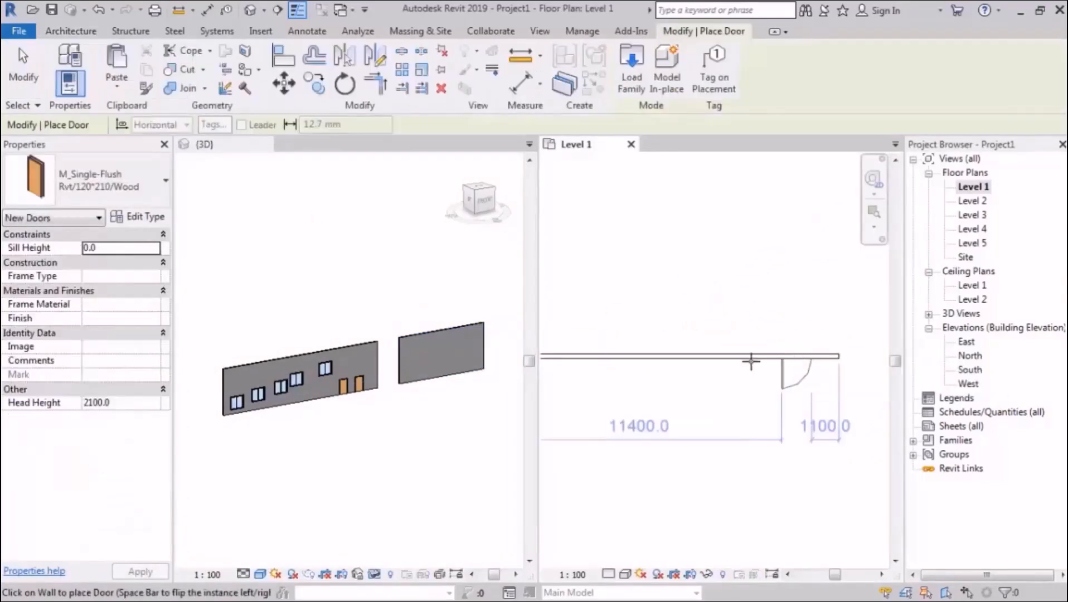
{"action": "left_click", "coordinate": [738, 360]}
{"action": "left_click", "coordinate": [682, 358]}
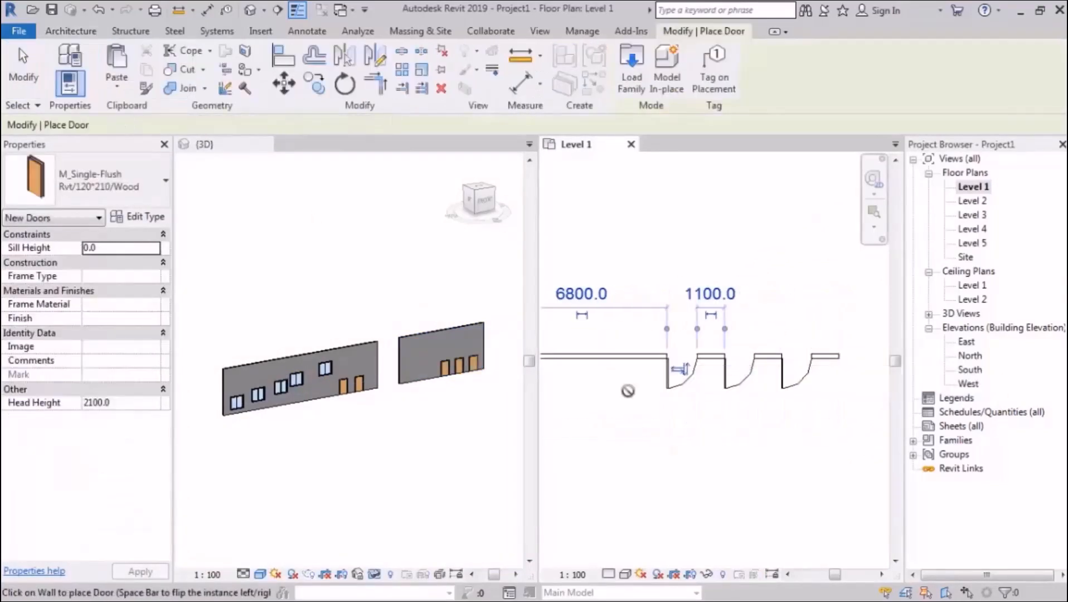
{"action": "key", "text": "Escape"}
{"action": "left_click", "coordinate": [680, 384]}
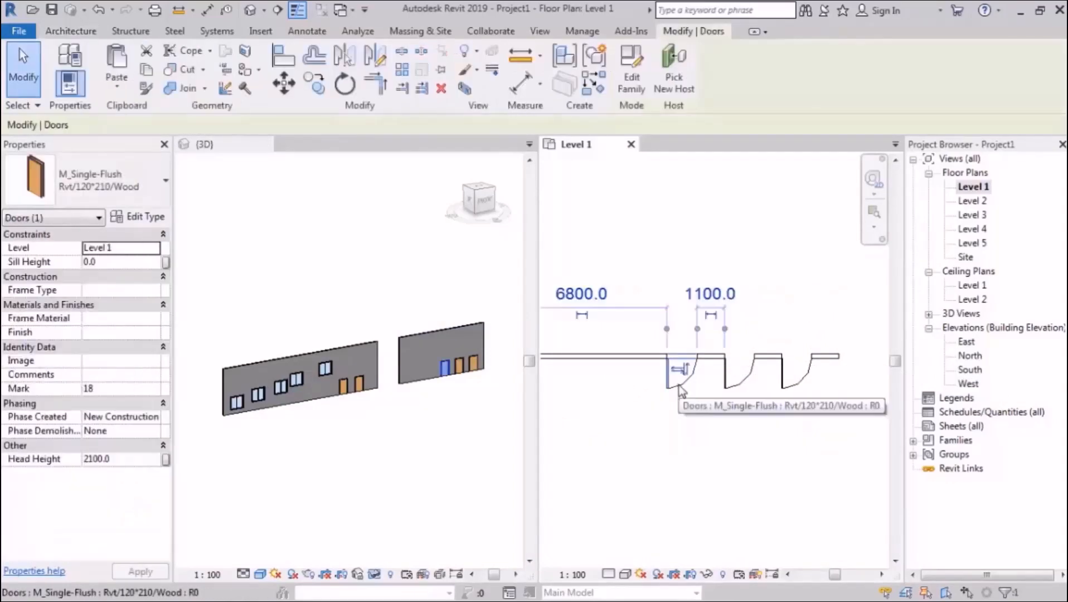
{"action": "key", "text": "Delete"}
- Duplicate the M_Fixed Rvt/160*180 window type under the name Rvt/4000*1000 and accept it for placement
{"action": "middle_click_drag", "start_coordinate": [678, 386], "coordinate": [748, 384]}
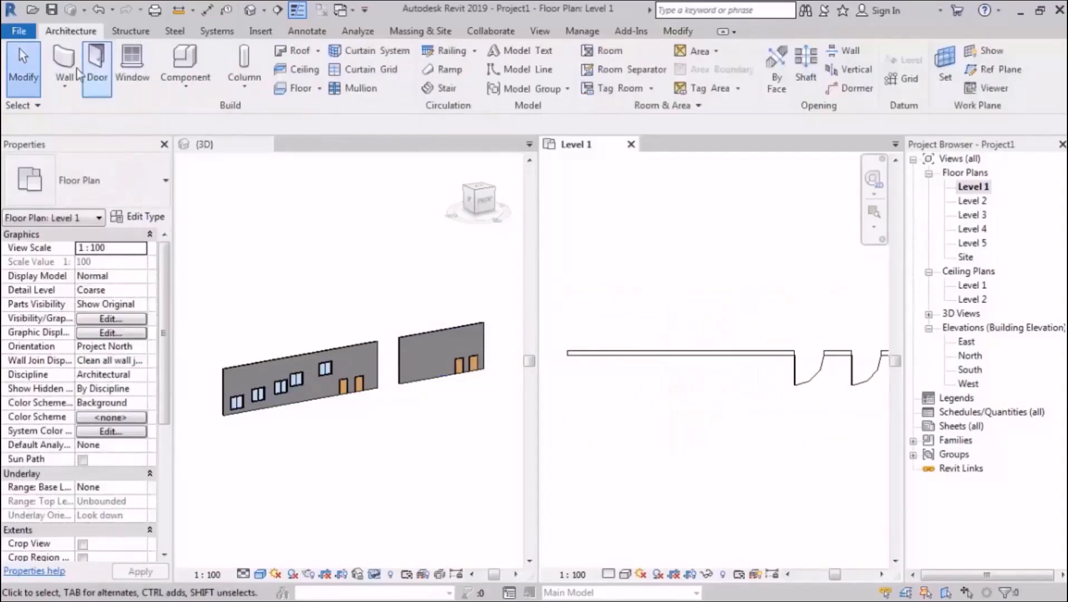
{"action": "left_click", "coordinate": [132, 61]}
{"action": "left_click", "coordinate": [111, 181]}
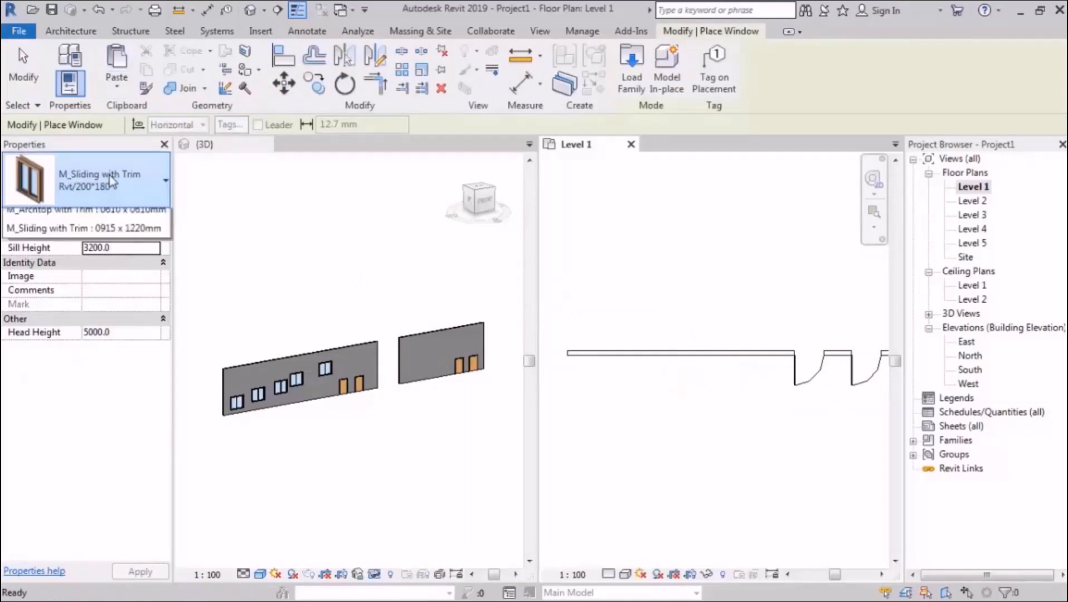
{"action": "left_click", "coordinate": [84, 403]}
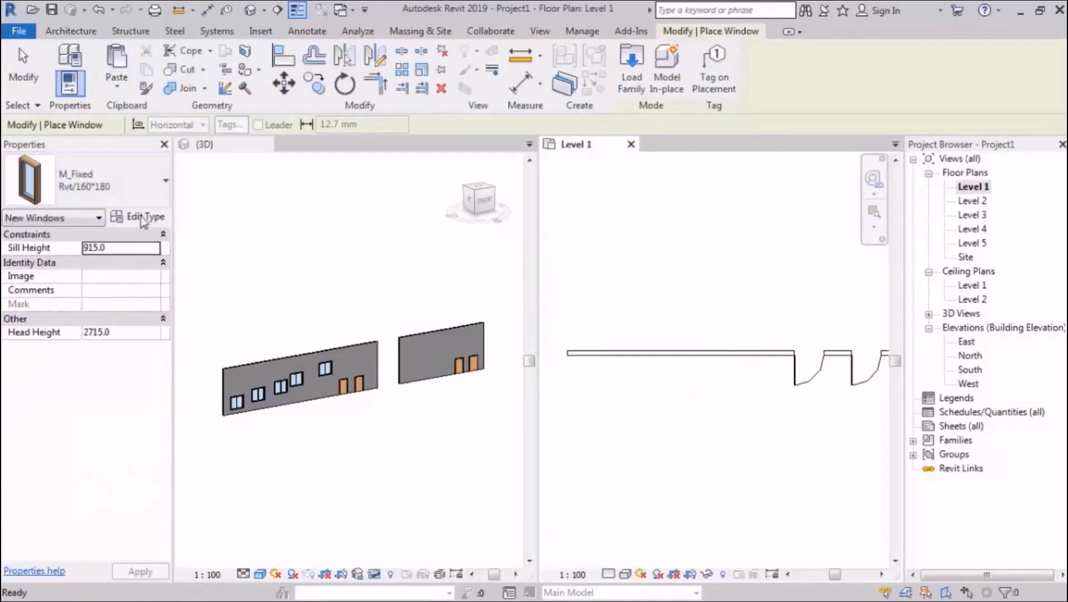
{"action": "left_click", "coordinate": [146, 217]}
{"action": "left_click", "coordinate": [878, 111]}
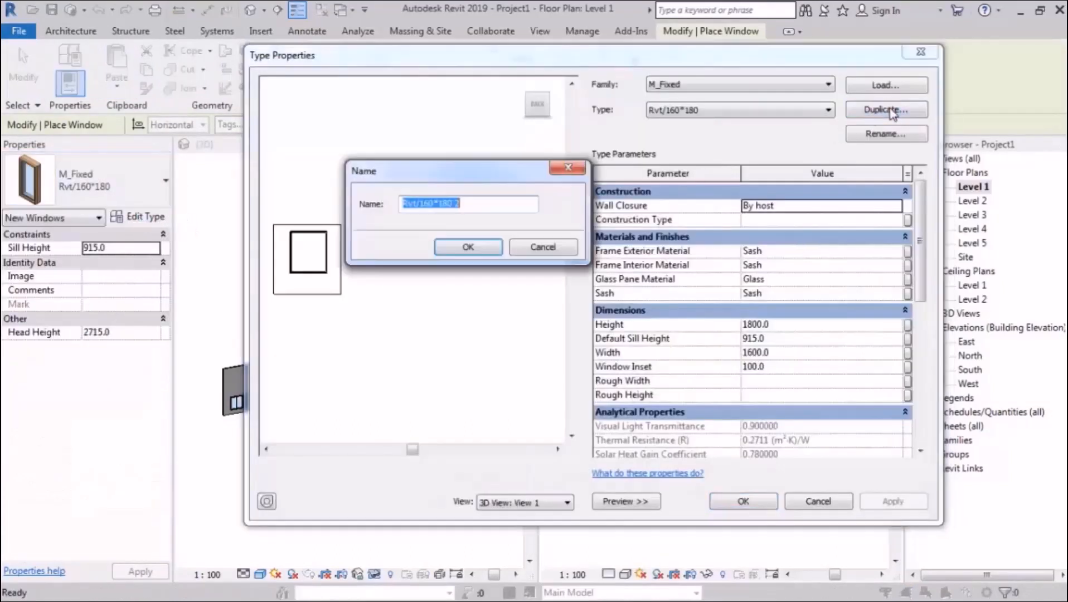
{"action": "left_click_drag", "start_coordinate": [460, 203], "coordinate": [421, 203]}
{"action": "key", "text": "BackSpace"}
{"action": "type", "text": "000"}
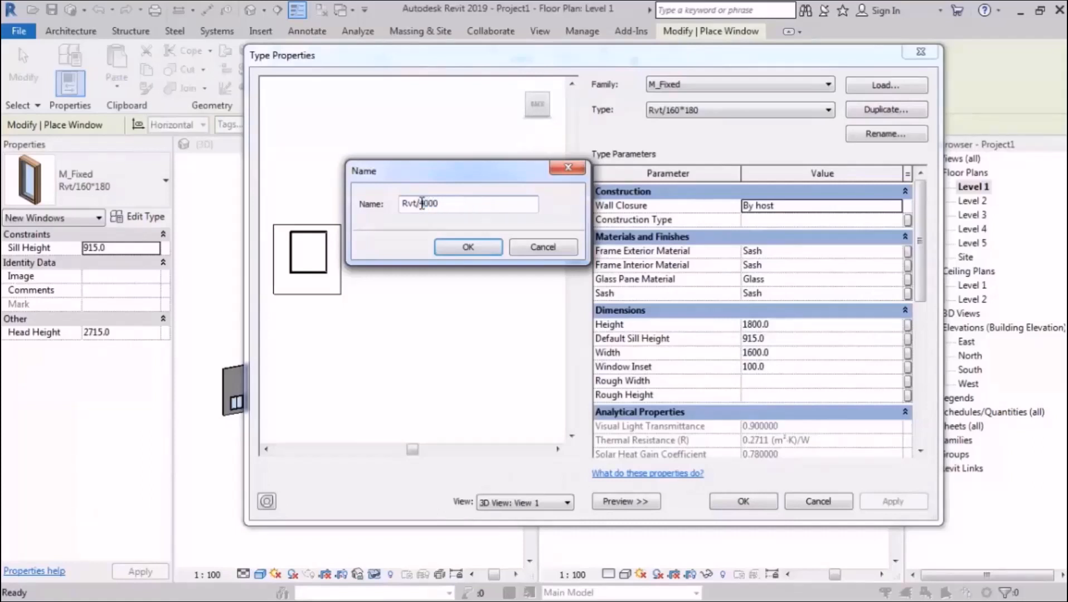
{"action": "type", "text": "*1000"}
{"action": "key", "text": "Return"}
{"action": "left_click", "coordinate": [740, 503]}
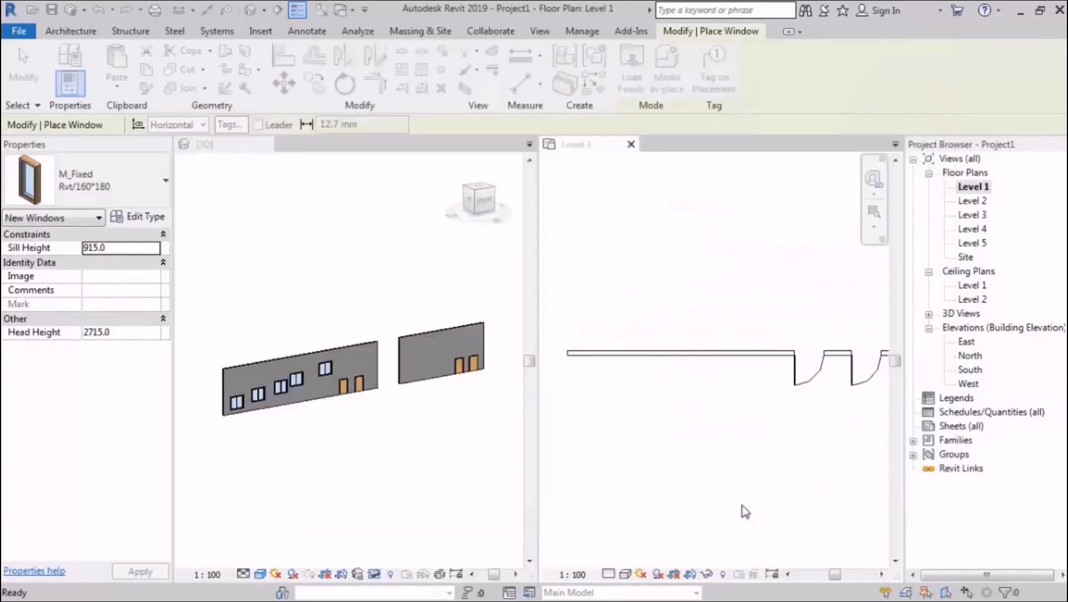
- Set the sill height for new windows to 2400 mm
{"action": "left_click", "coordinate": [130, 249]}
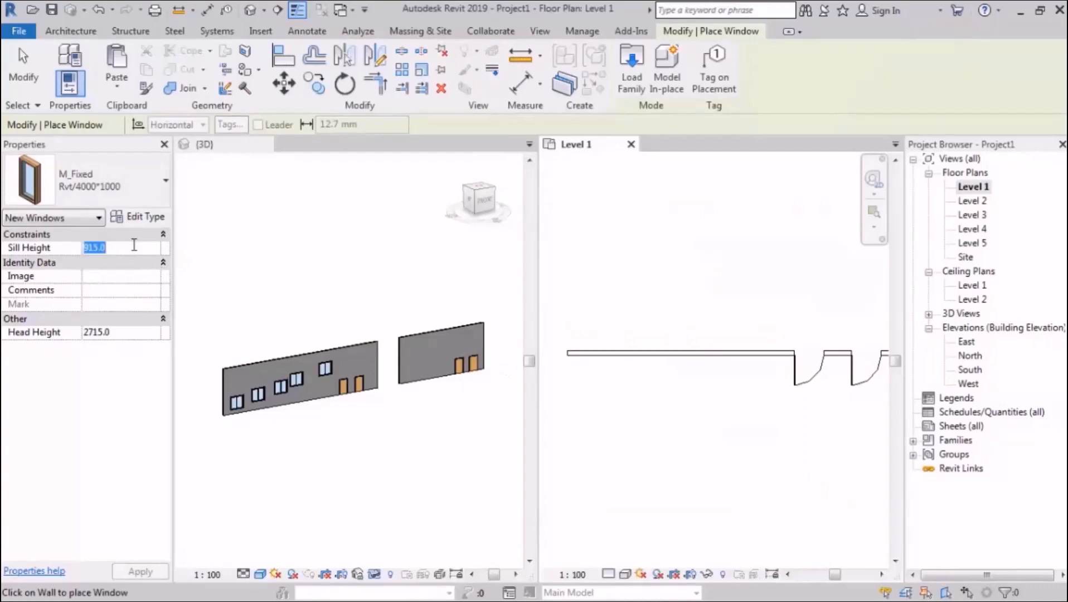
{"action": "type", "text": "2400"}
{"action": "key", "text": "Return"}
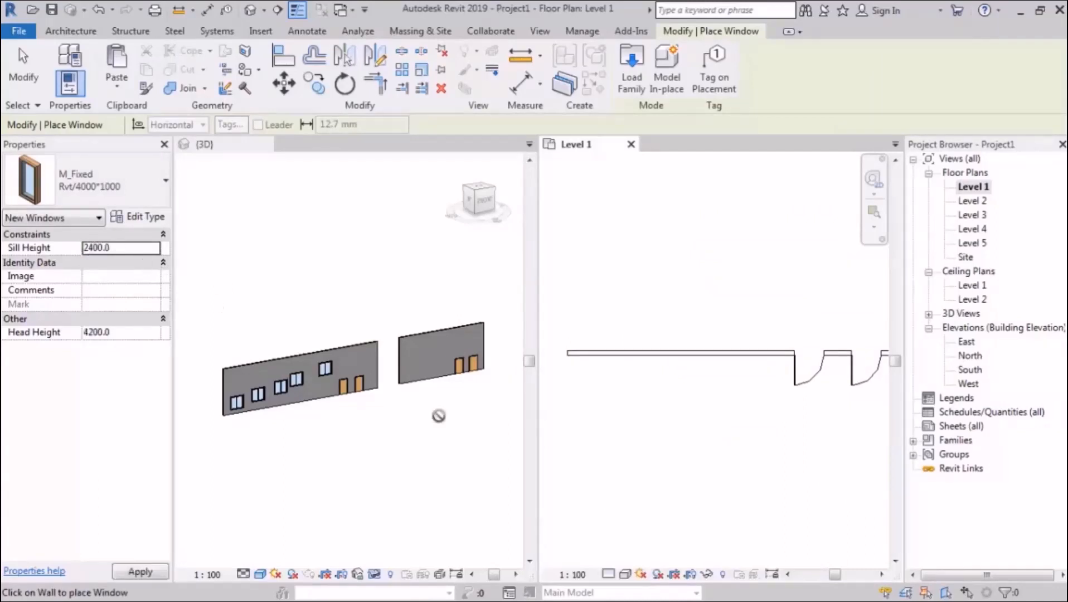
- Place four Rvt/4000*1000 fixed windows along the new wall between its free end and the doors
{"action": "scroll", "coordinate": [564, 360], "scroll_direction": "up", "scroll_amount": 3}
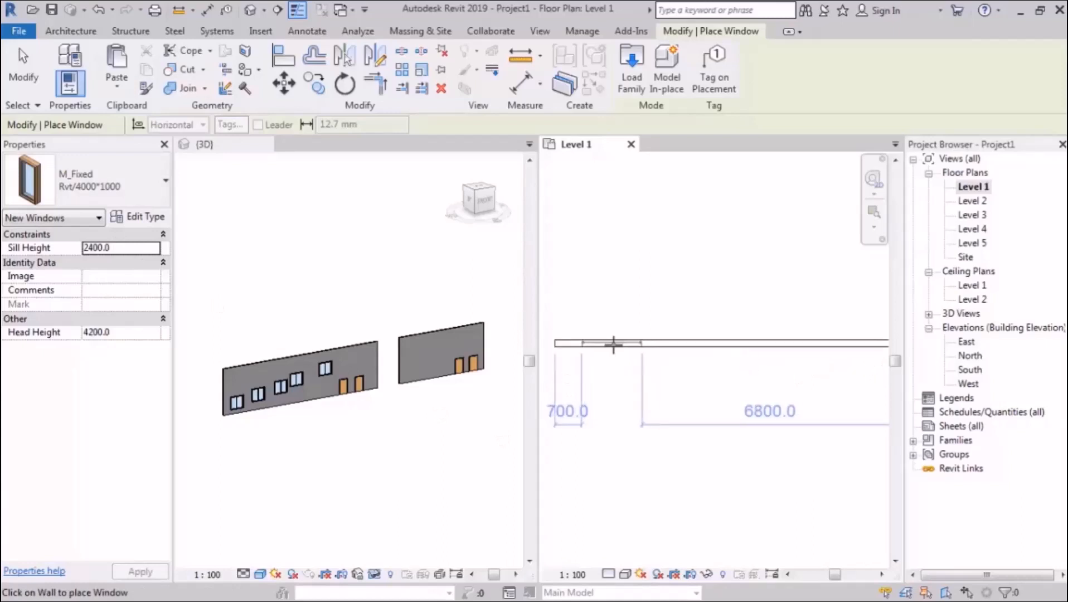
{"action": "left_click", "coordinate": [613, 344]}
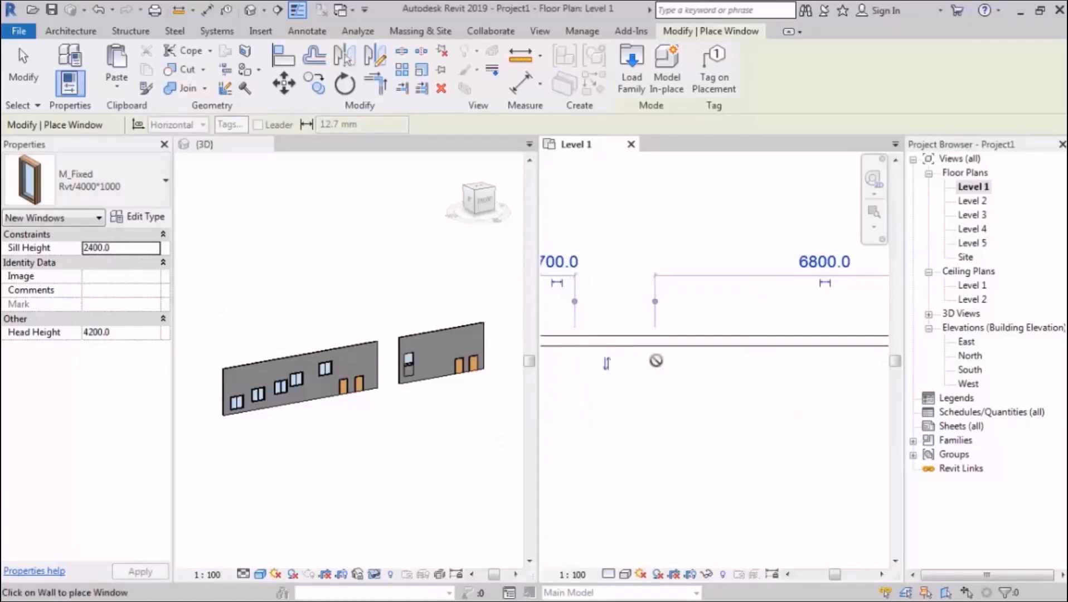
{"action": "middle_click_drag", "start_coordinate": [675, 375], "coordinate": [753, 400]}
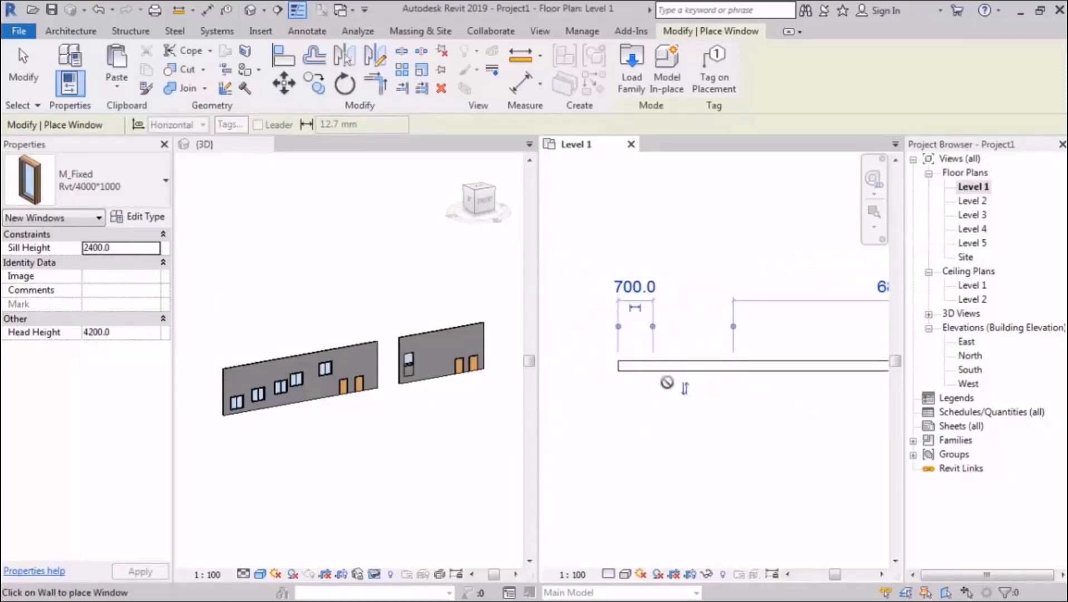
{"action": "scroll", "coordinate": [744, 374], "scroll_direction": "down", "scroll_amount": 2}
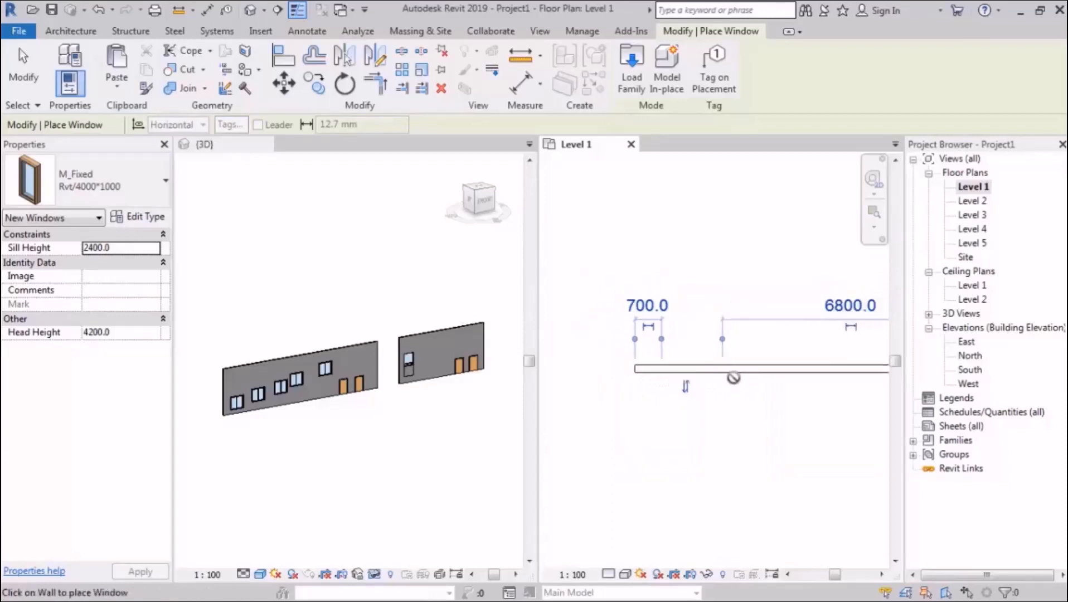
{"action": "left_click", "coordinate": [721, 380]}
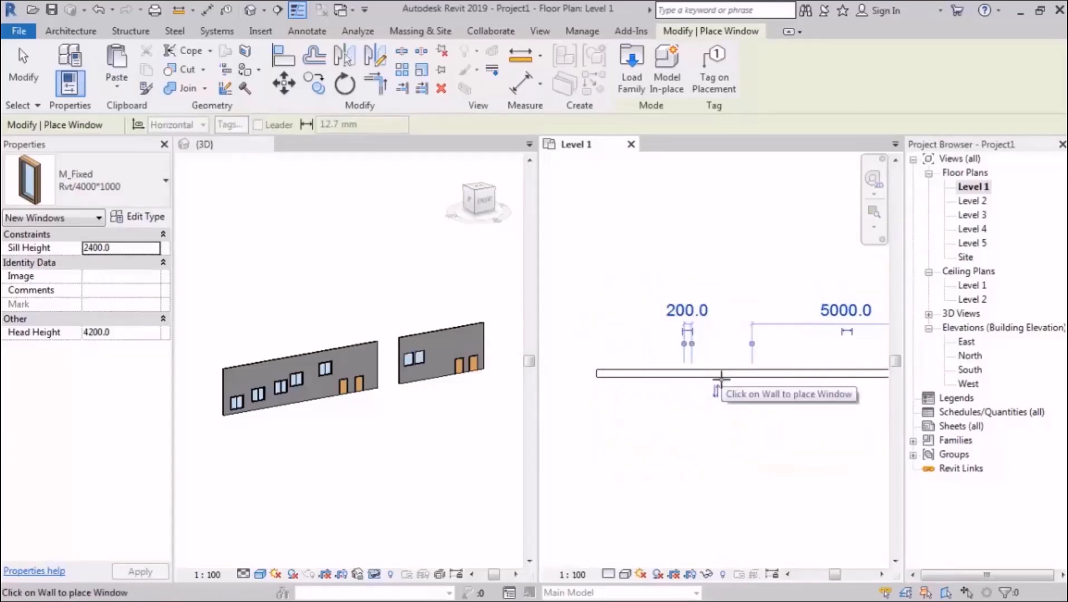
{"action": "left_click", "coordinate": [796, 378]}
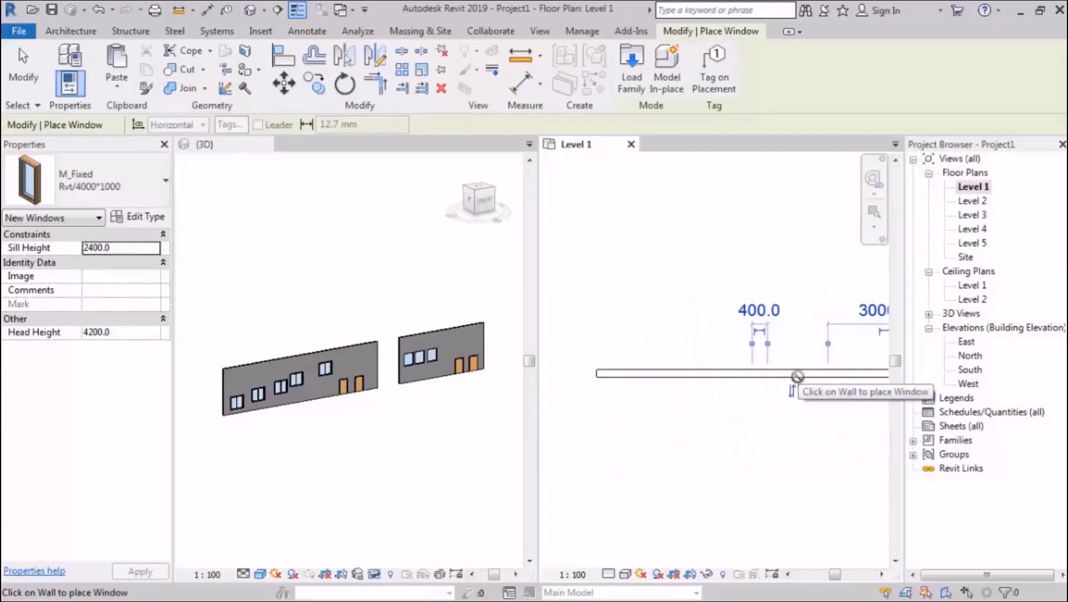
{"action": "middle_click_drag", "start_coordinate": [819, 409], "coordinate": [691, 400]}
{"action": "left_click", "coordinate": [754, 379]}
{"action": "key", "text": "Escape"}
{"action": "key", "text": "Escape"}
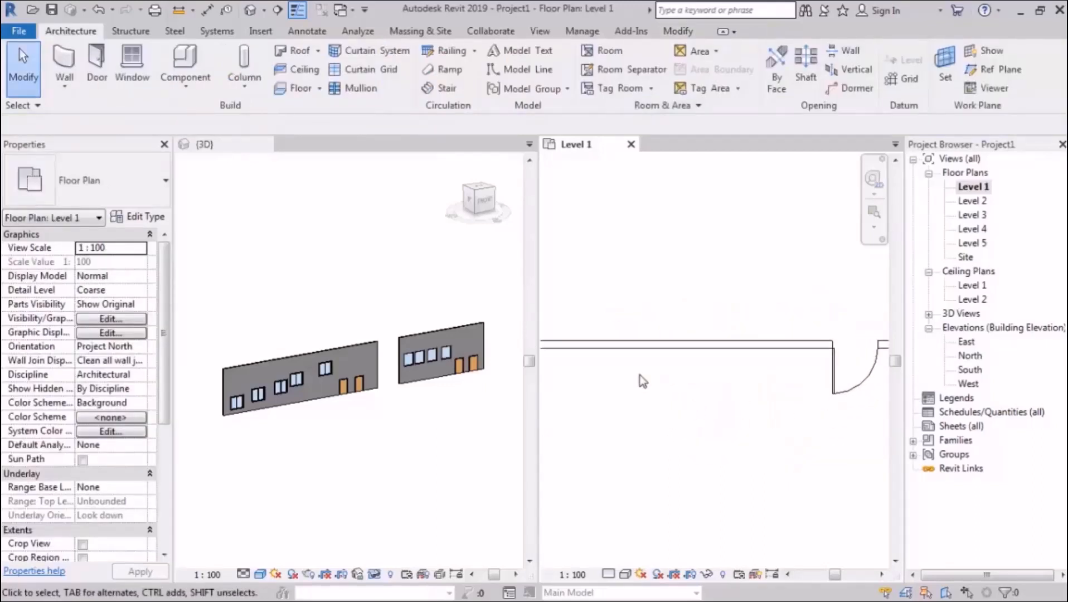
- Examine the type dimensions of one of the placed windows from the 3D view, and close them without changes
{"action": "left_click", "coordinate": [437, 398]}
{"action": "scroll", "coordinate": [449, 362], "scroll_direction": "up", "scroll_amount": 5}
{"action": "middle_click_drag", "start_coordinate": [446, 362], "coordinate": [440, 393], "text": "shift"}
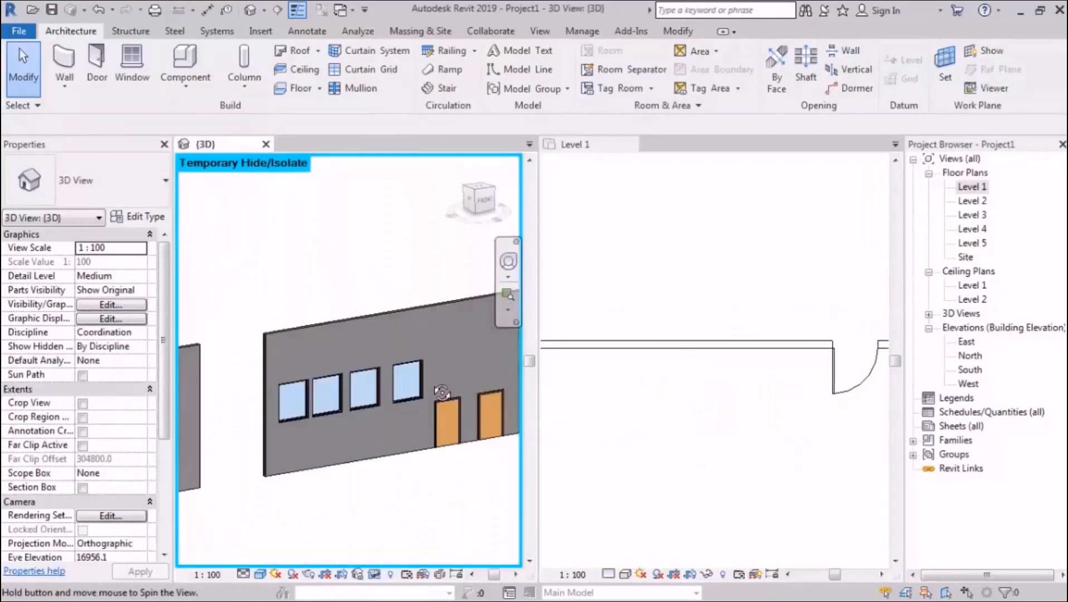
{"action": "left_click", "coordinate": [365, 387]}
{"action": "left_click", "coordinate": [139, 217]}
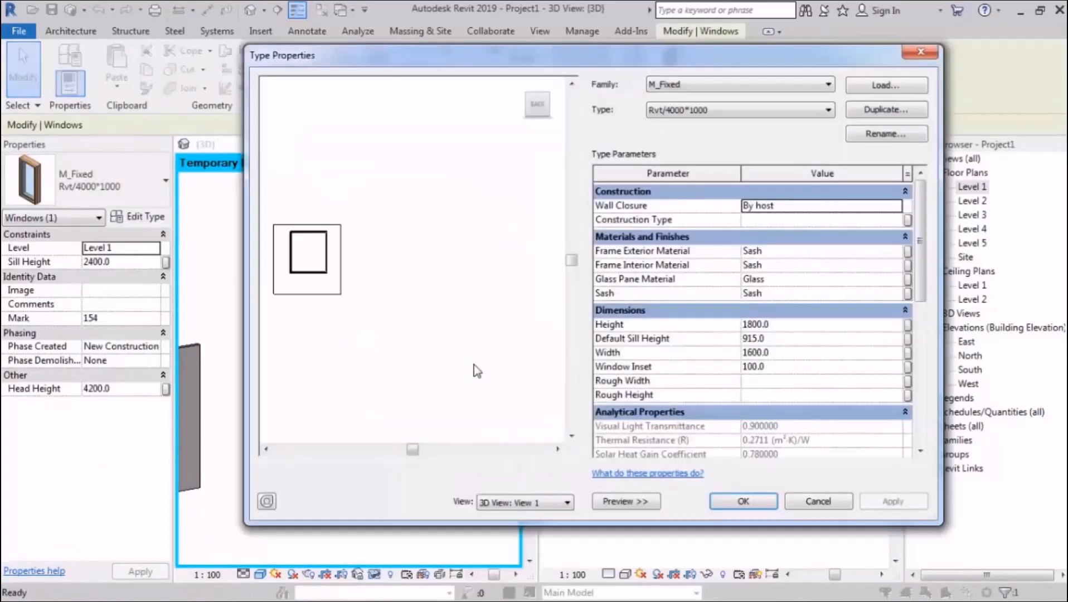
{"action": "key", "text": "Escape"}
{"action": "key", "text": "Escape"}
- Undo the placement of the four windows in the new wall
{"action": "left_click", "coordinate": [715, 379]}
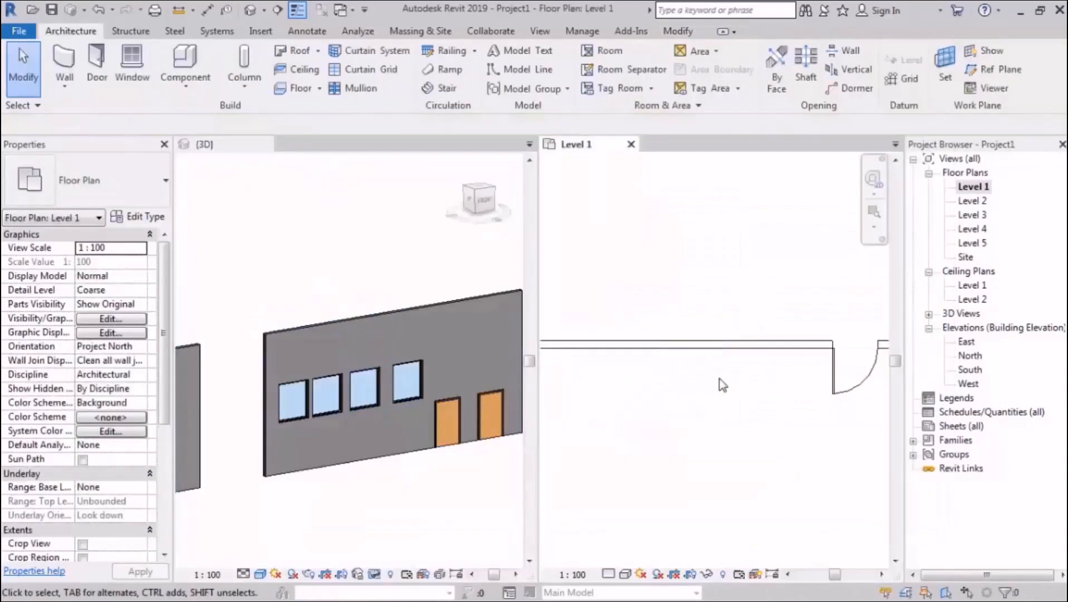
{"action": "key", "text": "ctrl+z"}
{"action": "key", "text": "ctrl+z"}
{"action": "key", "text": "ctrl+z"}
{"action": "key", "text": "ctrl+z"}
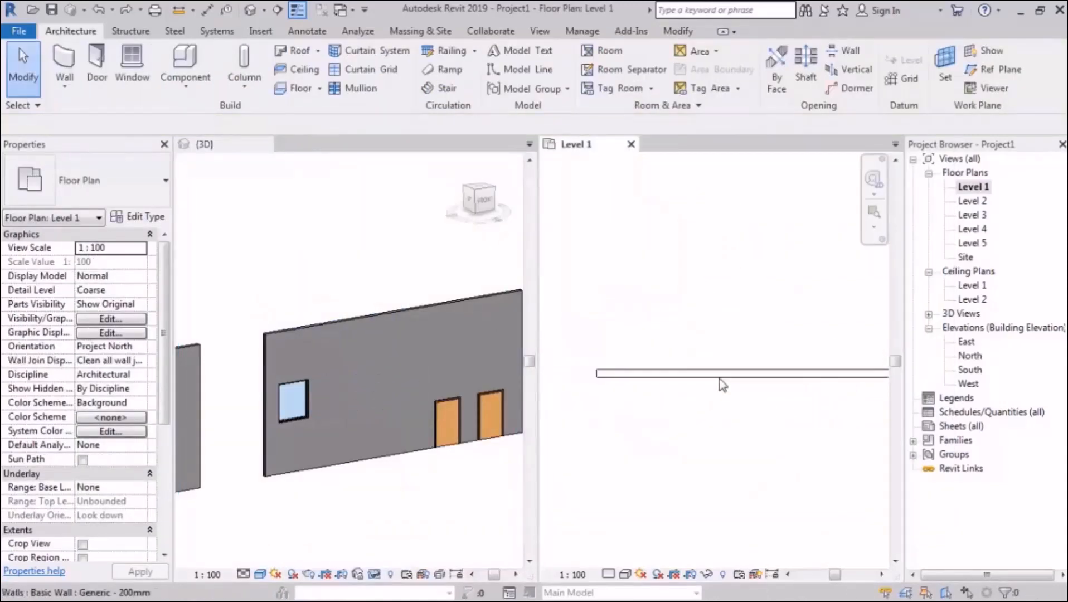
- Set the Rvt/4000*1000 window type's height to 1000 mm and width to 4000 mm, and accept the changes
{"action": "scroll", "coordinate": [397, 411], "scroll_direction": "down", "scroll_amount": 3}
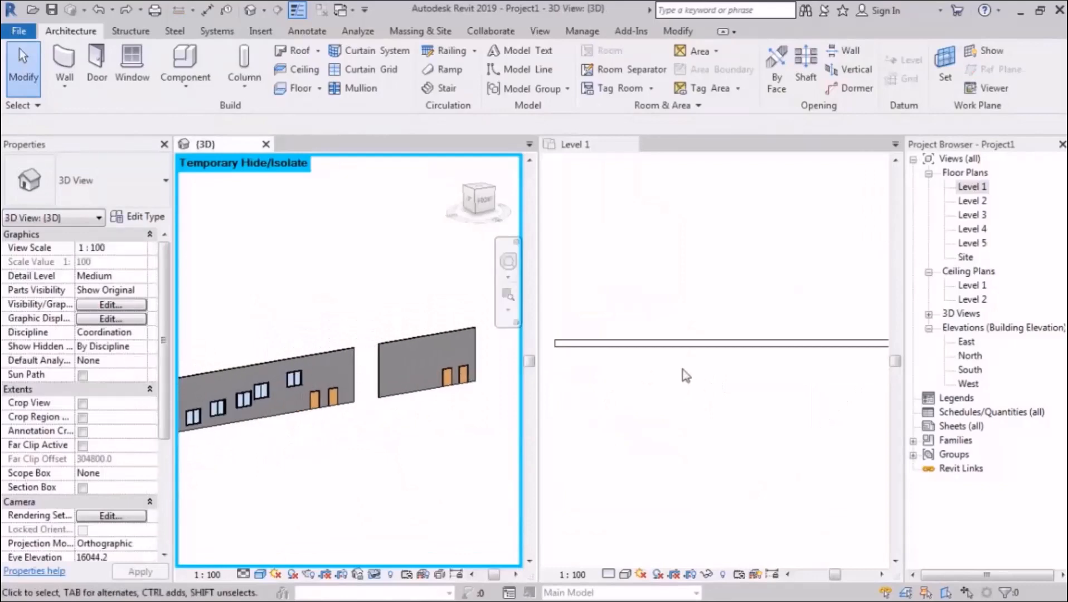
{"action": "scroll", "coordinate": [659, 383], "scroll_direction": "down", "scroll_amount": 2}
{"action": "scroll", "coordinate": [660, 383], "scroll_direction": "down", "scroll_amount": 2}
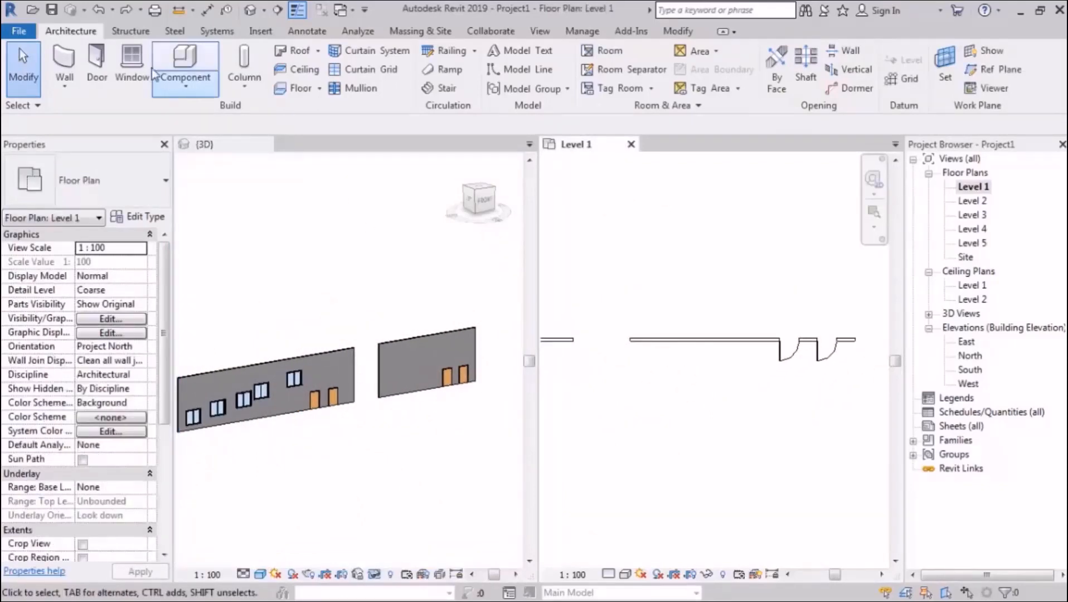
{"action": "left_click", "coordinate": [132, 62]}
{"action": "left_click", "coordinate": [159, 217]}
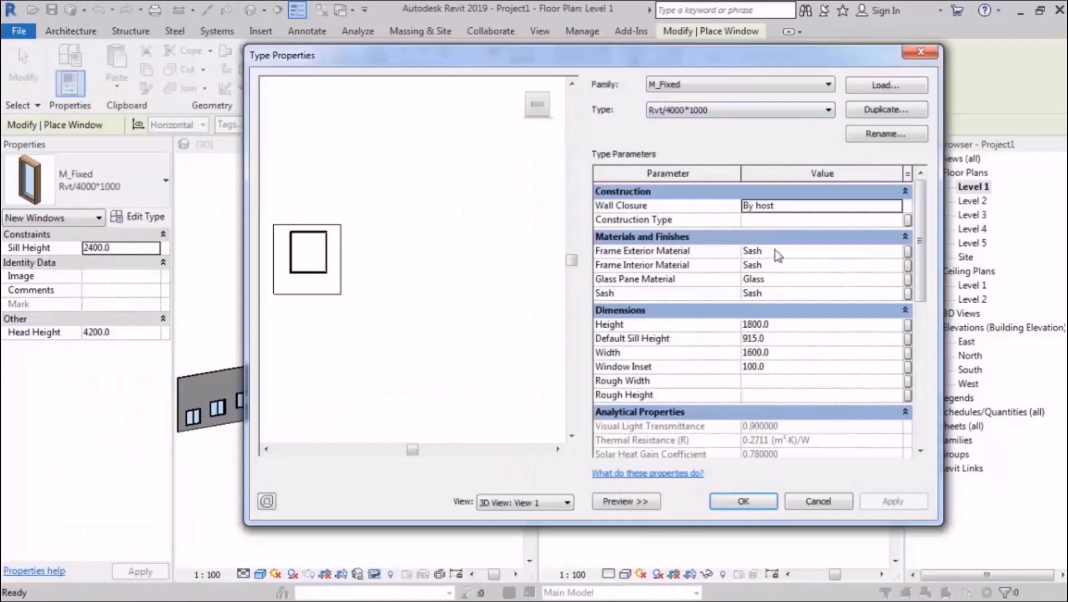
{"action": "left_click", "coordinate": [787, 337]}
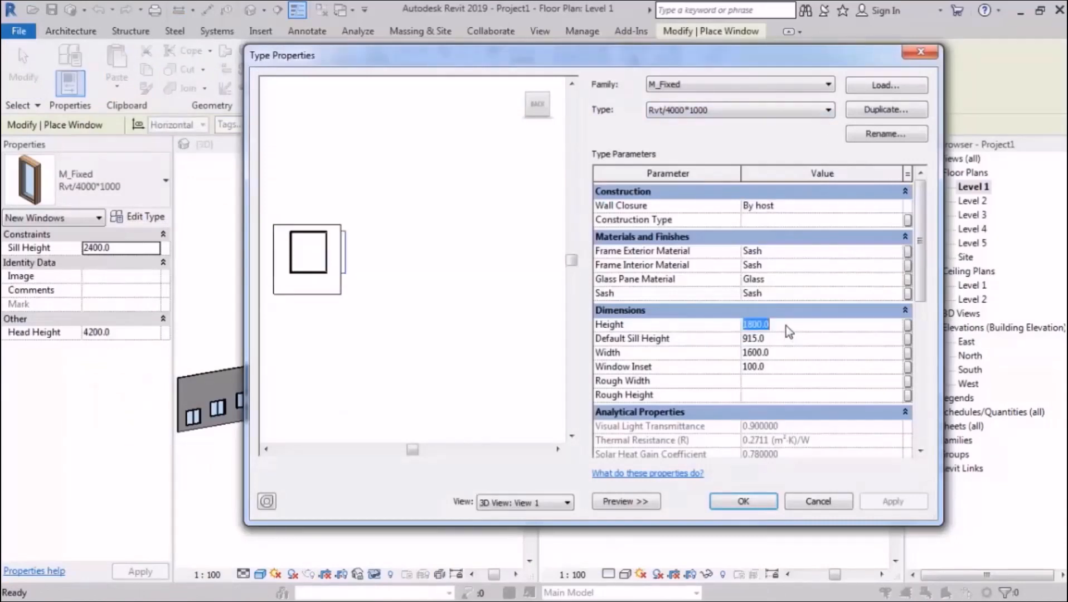
{"action": "type", "text": "100"}
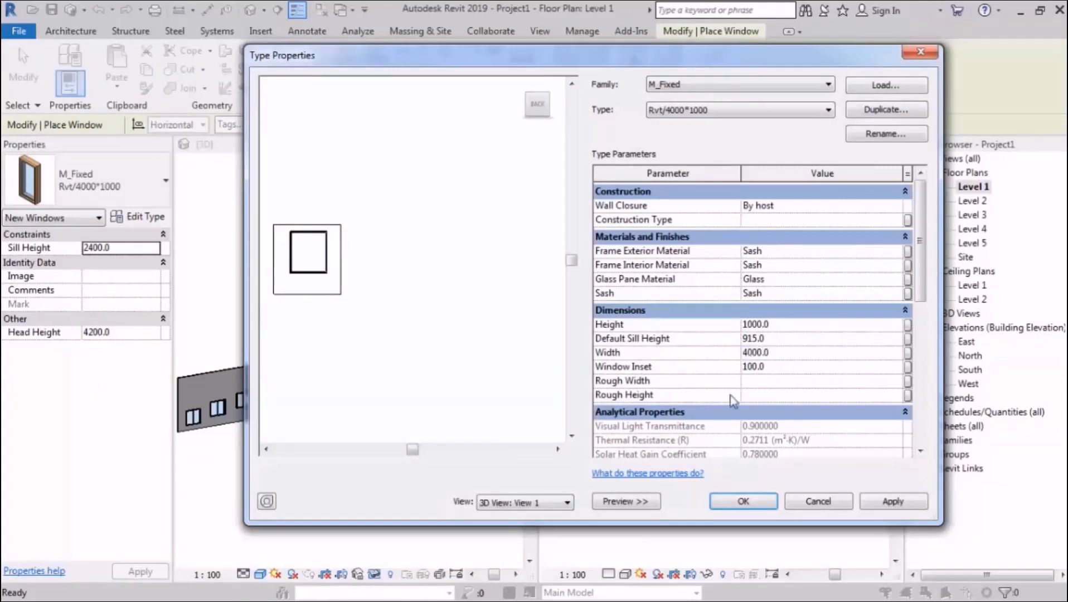
{"action": "left_click", "coordinate": [741, 502]}
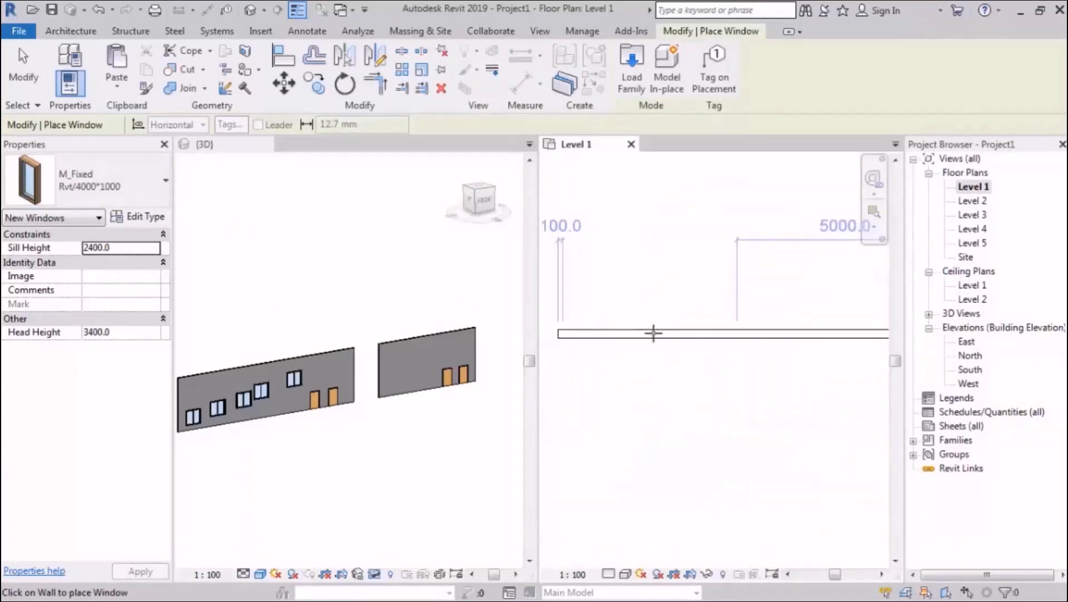
- Place two Rvt/4000*1000 windows side by side in the new wall, starting about 900 mm from the free end
{"action": "left_click", "coordinate": [684, 338]}
{"action": "scroll", "coordinate": [635, 425], "scroll_direction": "down", "scroll_amount": 1}
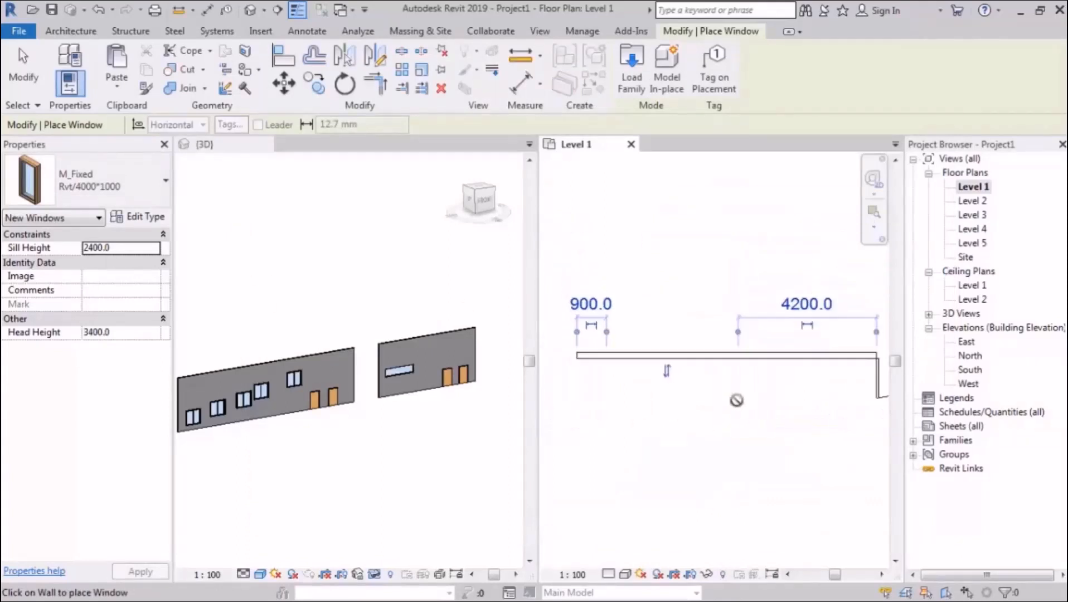
{"action": "middle_click_drag", "start_coordinate": [753, 412], "coordinate": [726, 384]}
{"action": "left_click", "coordinate": [674, 344]}
{"action": "key", "text": "Escape"}
{"action": "key", "text": "Escape"}
- Set the Level 1 view range's cut plane offset to 2500 mm and apply it
{"action": "scroll", "coordinate": [744, 380], "scroll_direction": "down", "scroll_amount": 1}
{"action": "scroll", "coordinate": [500, 364], "scroll_direction": "up", "scroll_amount": 3}
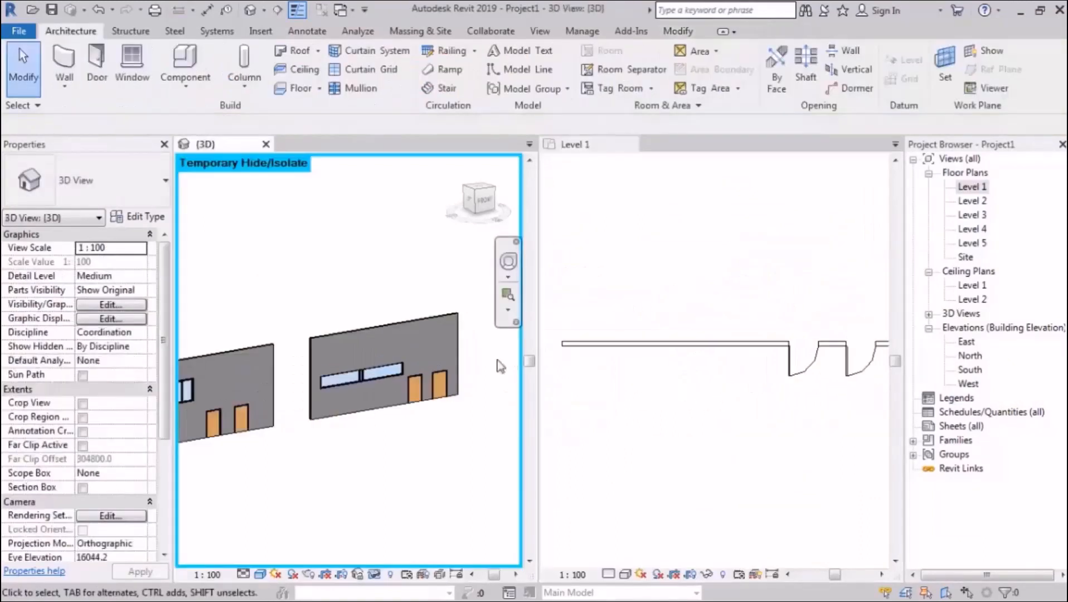
{"action": "middle_click_drag", "start_coordinate": [385, 426], "coordinate": [426, 408]}
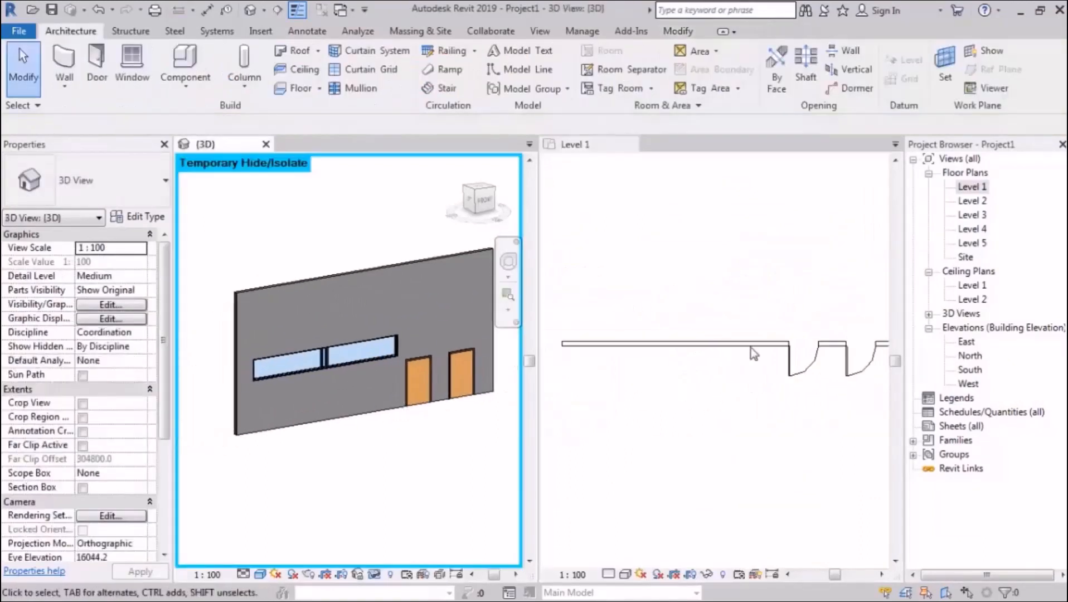
{"action": "left_click", "coordinate": [700, 363]}
{"action": "middle_click_drag", "start_coordinate": [736, 372], "coordinate": [723, 370]}
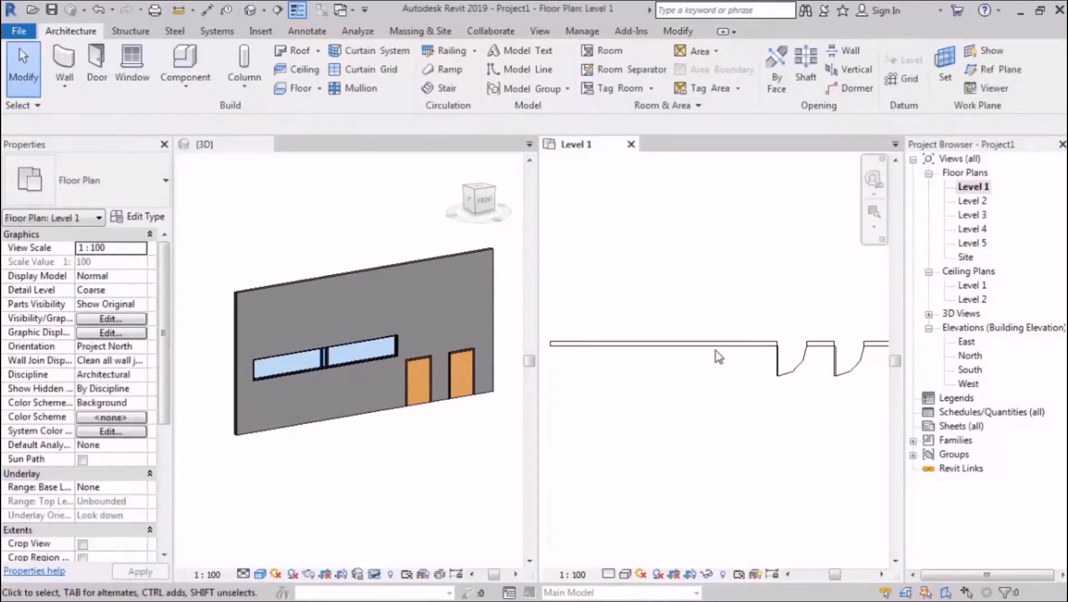
{"action": "scroll", "coordinate": [718, 357], "scroll_direction": "down", "scroll_amount": 1}
{"action": "key", "text": "v"}
{"action": "key", "text": "r"}
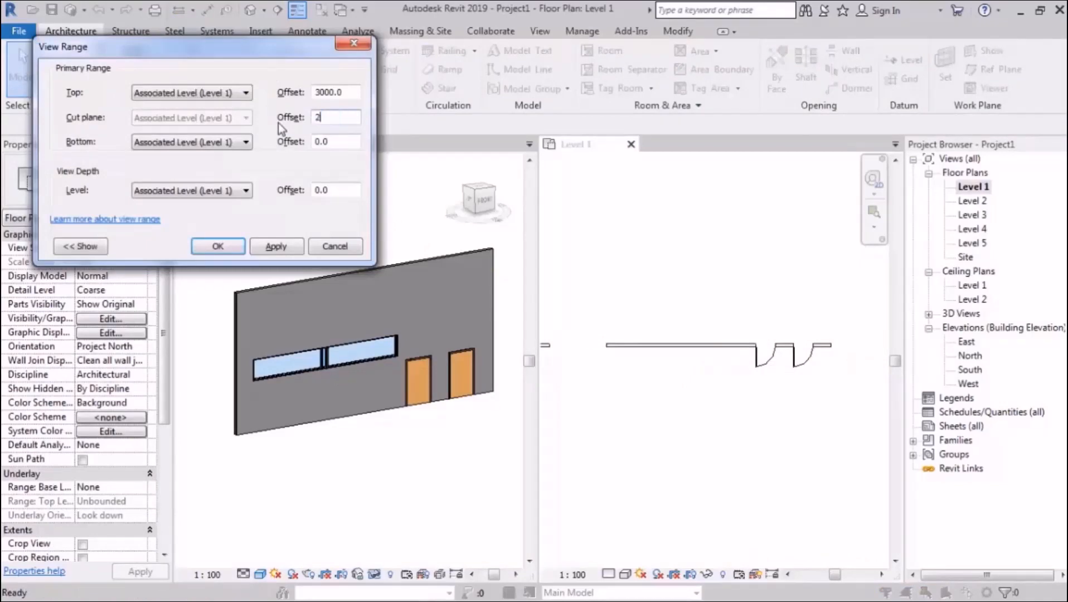
{"action": "left_click", "coordinate": [281, 246]}
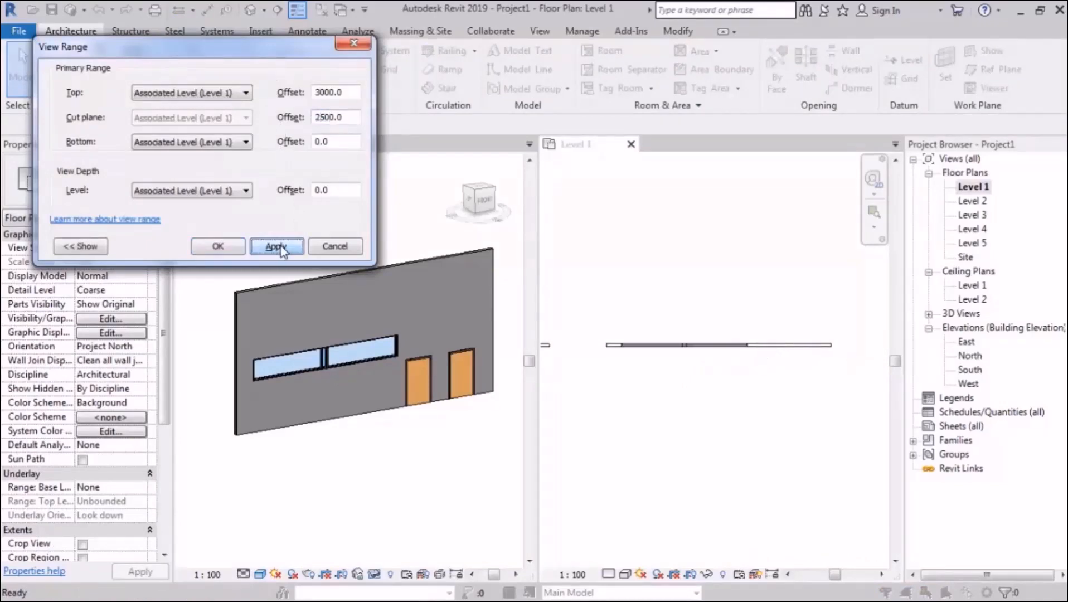
- Close the view range settings and create a rectangular plan region about 8300 by 1200 mm around the two high windows in Level 1
{"action": "left_click", "coordinate": [340, 251]}
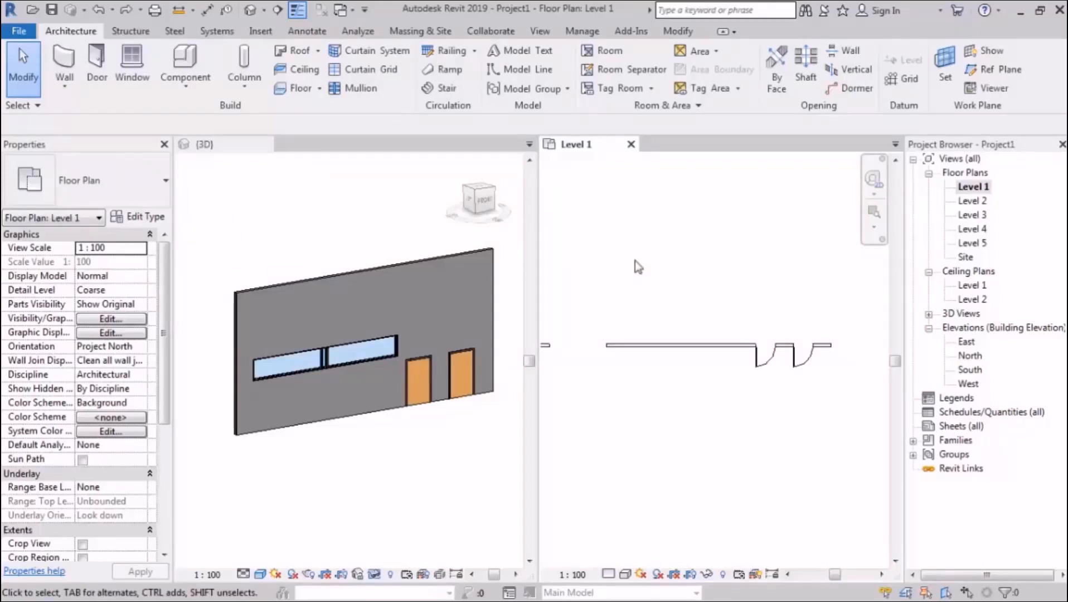
{"action": "left_click", "coordinate": [544, 31]}
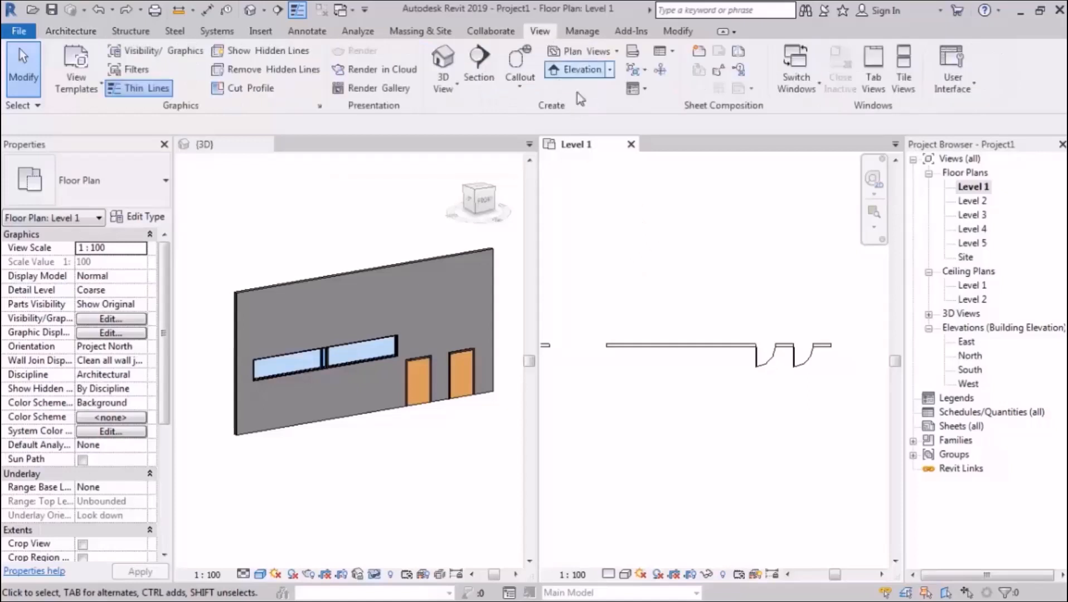
{"action": "left_click", "coordinate": [585, 51]}
{"action": "left_click", "coordinate": [636, 165]}
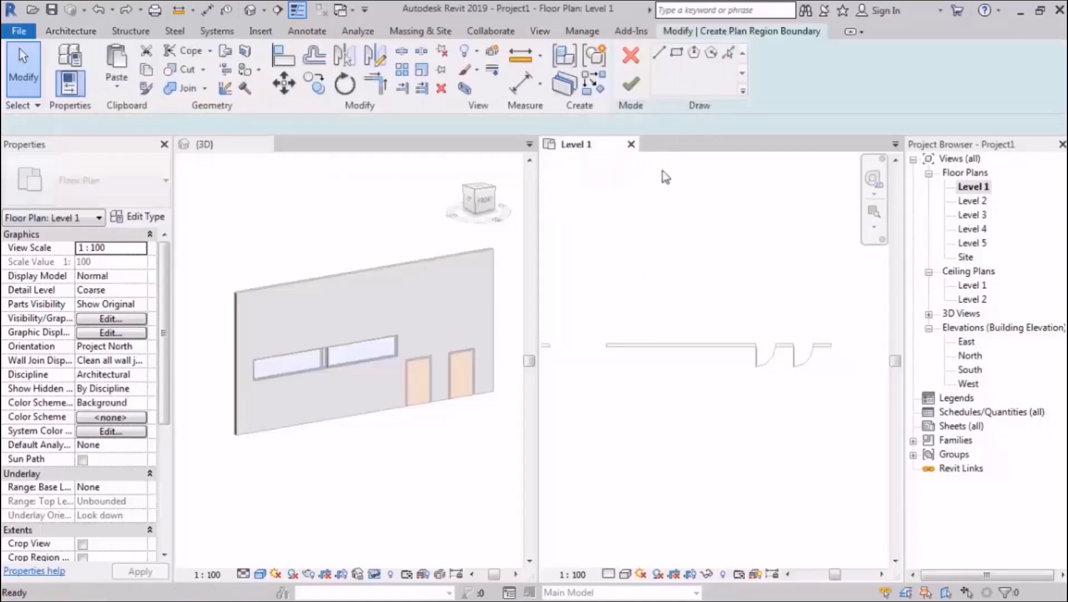
{"action": "scroll", "coordinate": [660, 346], "scroll_direction": "up", "scroll_amount": 2}
{"action": "left_click", "coordinate": [676, 53]}
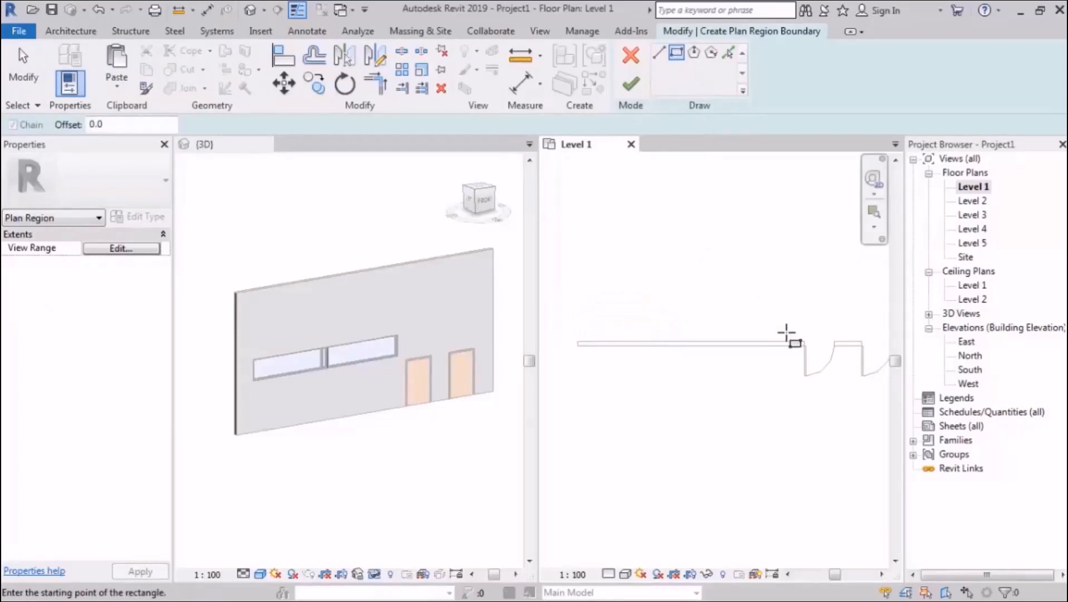
{"action": "left_click", "coordinate": [791, 332]}
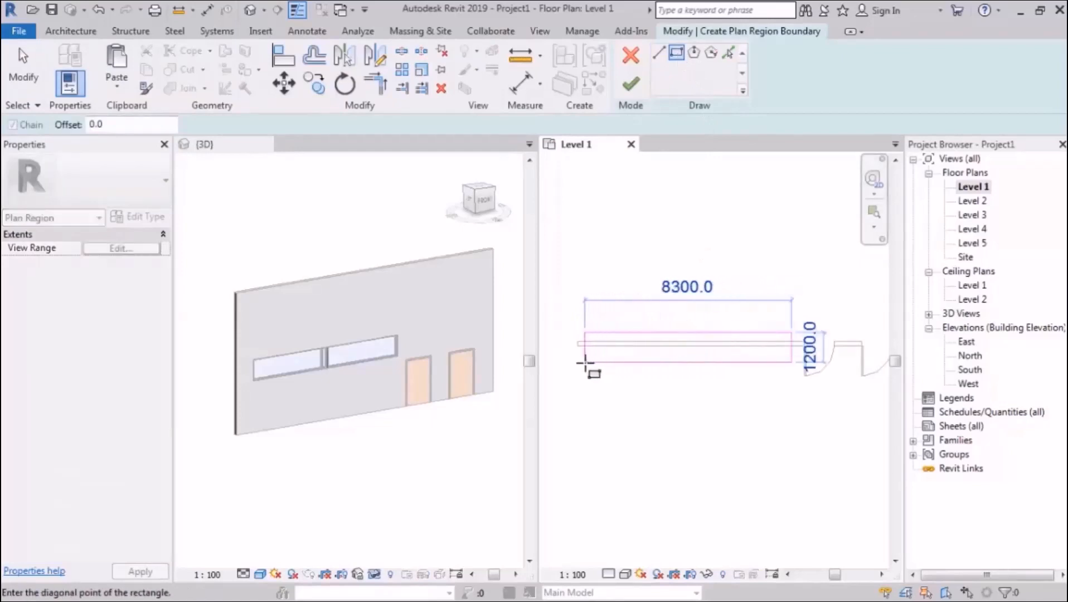
{"action": "left_click", "coordinate": [585, 363]}
{"action": "left_click", "coordinate": [630, 84]}
- Raise the cut plane offset in the plan region's own view range so that it cuts through the high windows
{"action": "left_click", "coordinate": [680, 72]}
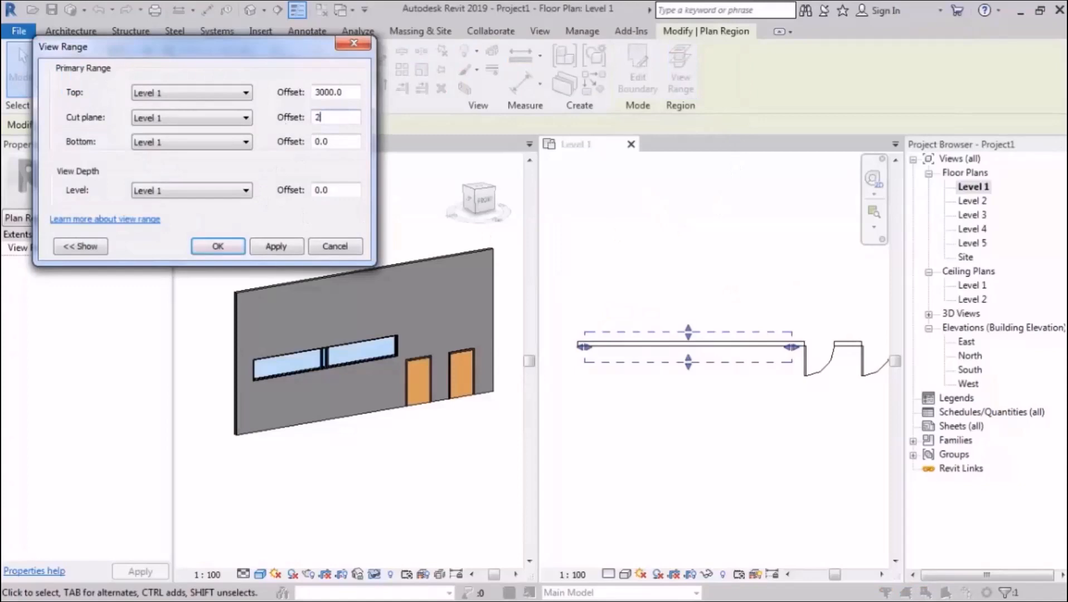
{"action": "key", "text": "Return"}
{"action": "scroll", "coordinate": [719, 335], "scroll_direction": "up", "scroll_amount": 2}
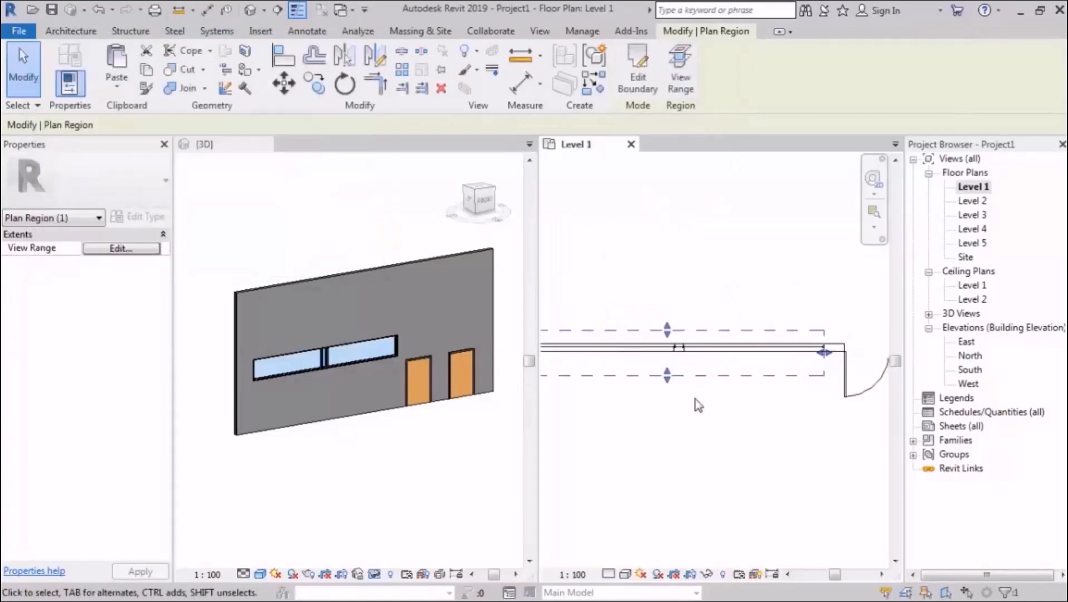
{"action": "left_click", "coordinate": [695, 398]}
{"action": "scroll", "coordinate": [709, 370], "scroll_direction": "up", "scroll_amount": 1}
- Move the Rvt/4000*1000 window nearest the wall's free end along the wall to about 300 mm from that end
{"action": "left_click", "coordinate": [715, 355]}
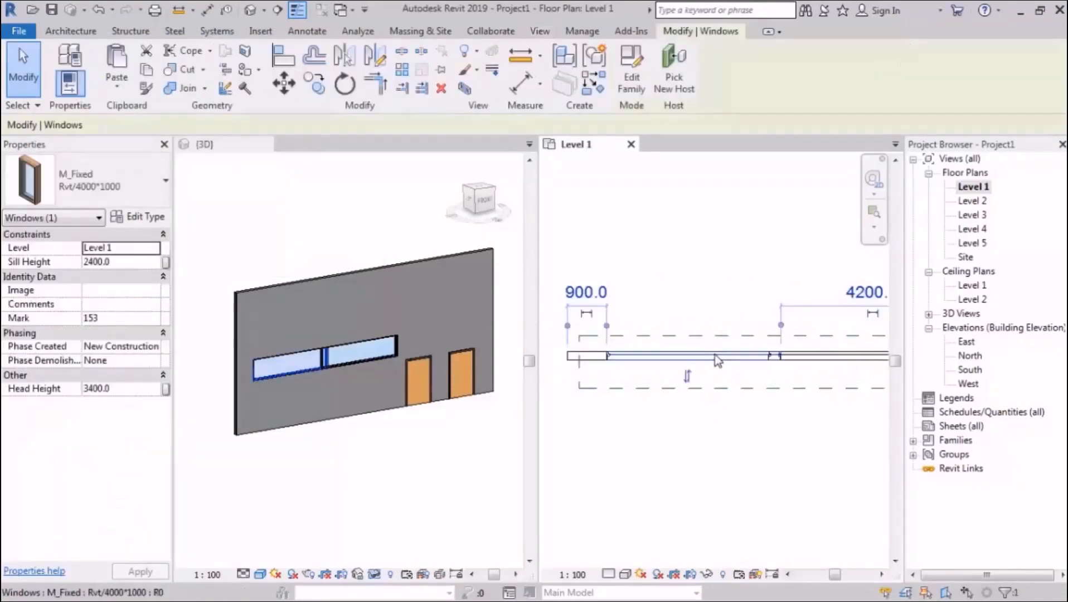
{"action": "left_click_drag", "start_coordinate": [729, 361], "coordinate": [704, 364]}
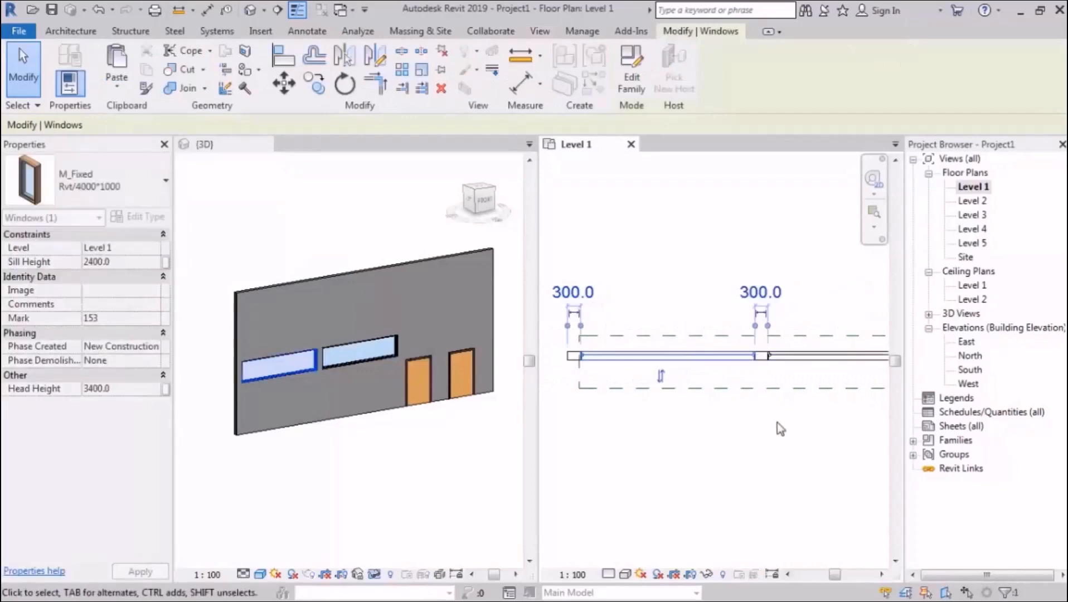
{"action": "scroll", "coordinate": [700, 363], "scroll_direction": "down", "scroll_amount": 2}
{"action": "scroll", "coordinate": [727, 374], "scroll_direction": "down", "scroll_amount": 3}
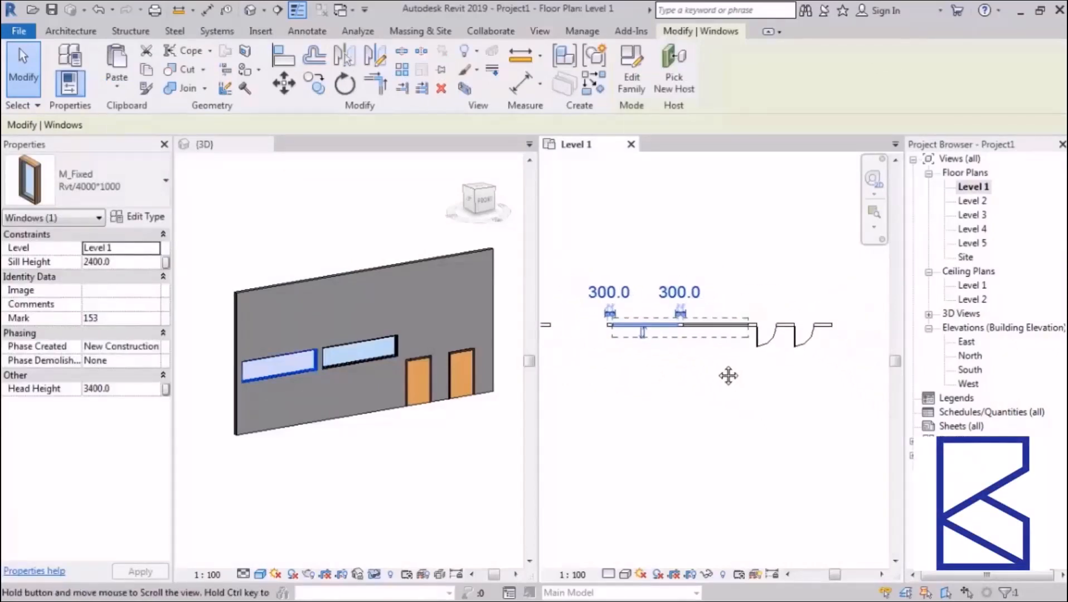
{"action": "left_click", "coordinate": [718, 372]}
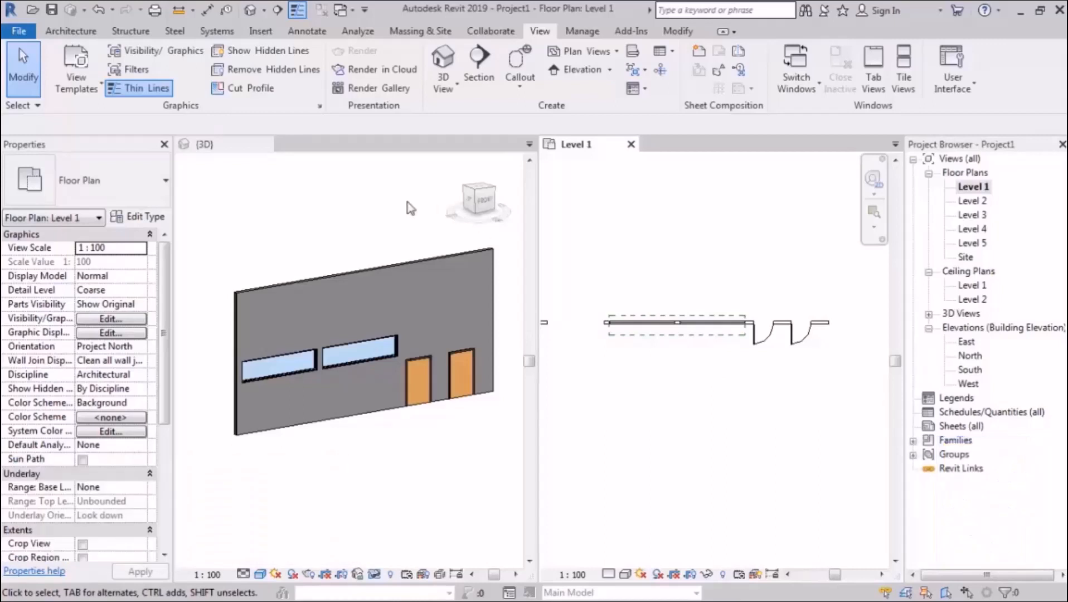
- Change the tiled view windows to a tabbed layout with the 3D view active
{"action": "left_click", "coordinate": [386, 204]}
{"action": "key", "text": "t"}
{"action": "key", "text": "w"}
{"action": "middle_click_drag", "start_coordinate": [440, 317], "coordinate": [598, 316]}
{"action": "scroll", "coordinate": [596, 315], "scroll_direction": "down", "scroll_amount": 2}
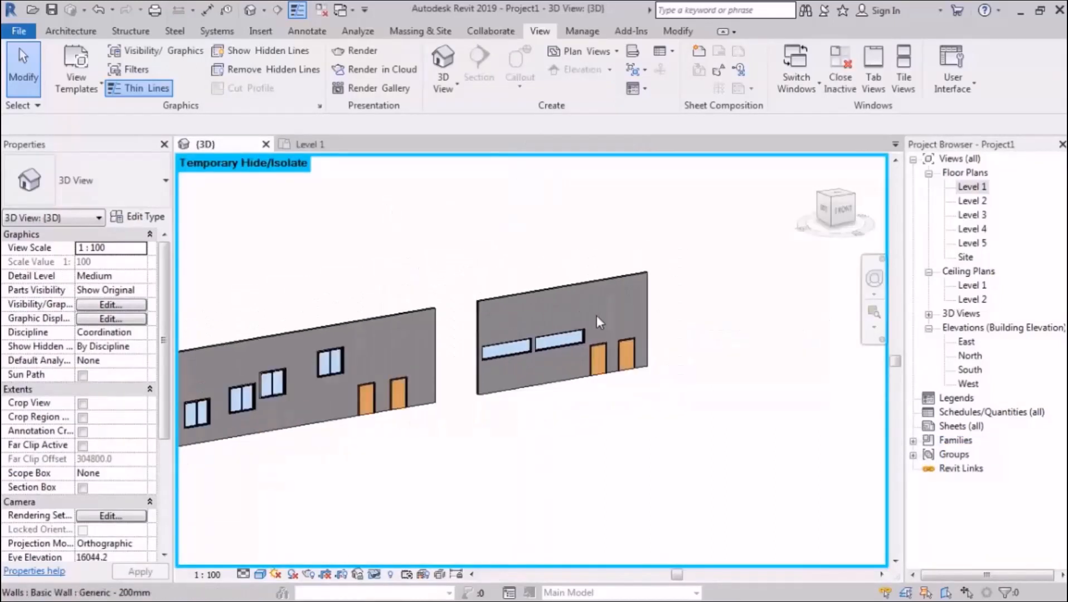
- Reset the temporary hide/isolate in the 3D view to bring back the whole building, and inspect the model
{"action": "scroll", "coordinate": [596, 315], "scroll_direction": "down", "scroll_amount": 5}
{"action": "middle_click_drag", "start_coordinate": [509, 333], "coordinate": [561, 320]}
{"action": "key", "text": "h"}
{"action": "key", "text": "r"}
{"action": "middle_click_drag", "start_coordinate": [423, 340], "coordinate": [510, 330]}
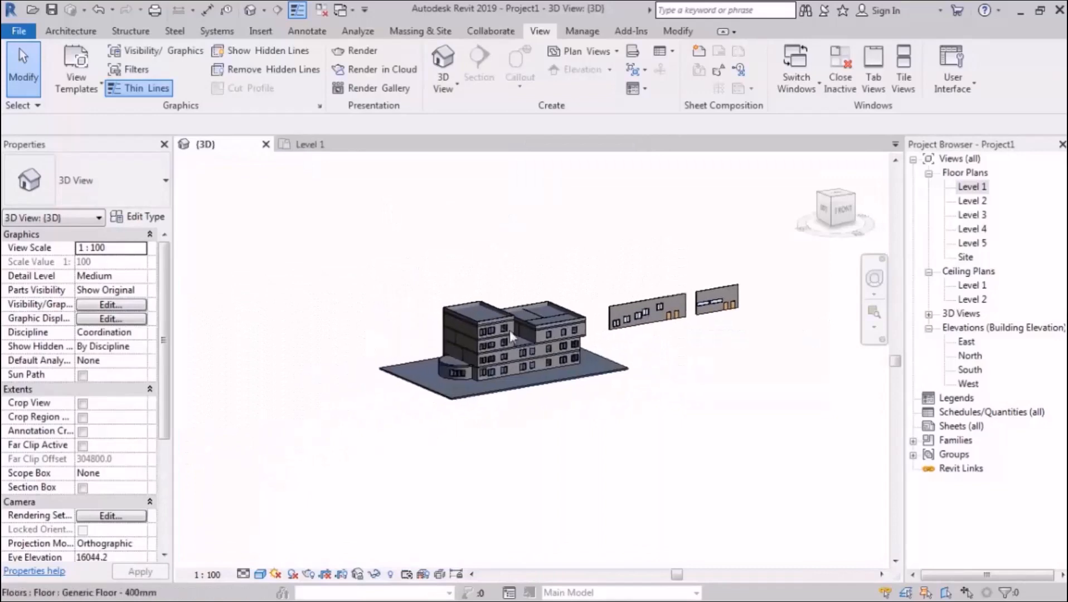
{"action": "scroll", "coordinate": [509, 330], "scroll_direction": "up", "scroll_amount": 5}
{"action": "middle_click_drag", "start_coordinate": [579, 366], "coordinate": [557, 359], "text": "shift"}
{"action": "middle_click_drag", "start_coordinate": [357, 365], "coordinate": [269, 381], "text": "shift"}
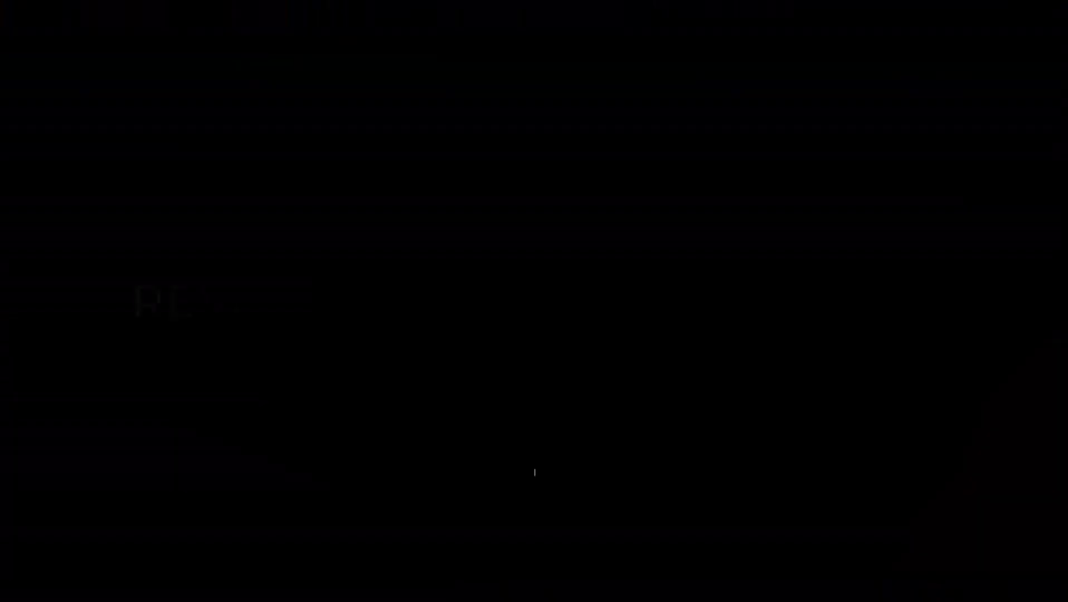